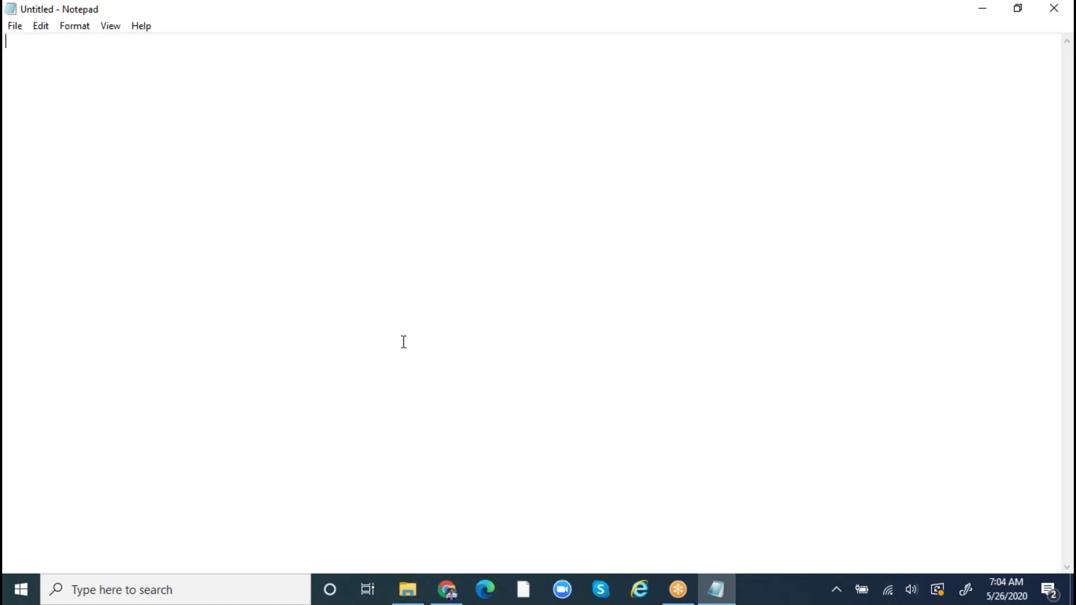
- Enter the headings VI, VP, CI and CP down the note, with blank lines between them
text(VI)
key(Return)
key(Return)
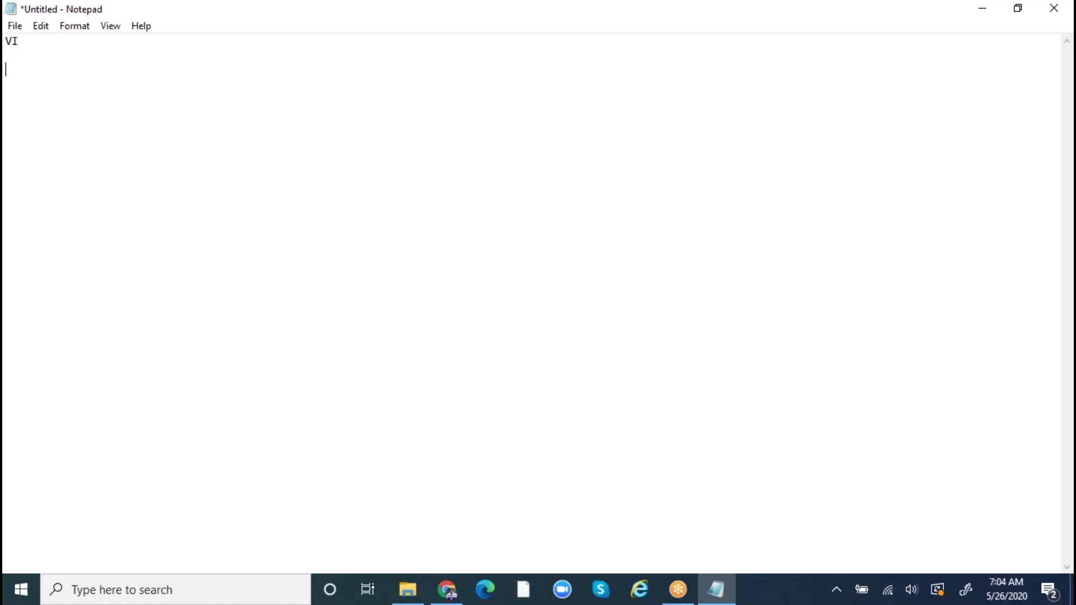
text(VP)
key(Return)
key(Return)
key(Return)
key(Return)
text(CI)
key(Return)
key(Return)
key(Return)
key(Return)
text(CP)
- Under the VI heading, enter the journal entry "Purchase exp a/c Dr" and "Vendor a/c Cr" on separate lines
click(35, 54)
text(Purchase exp a/c Dr)
key(Return)
text(Vendor a/c Cr)
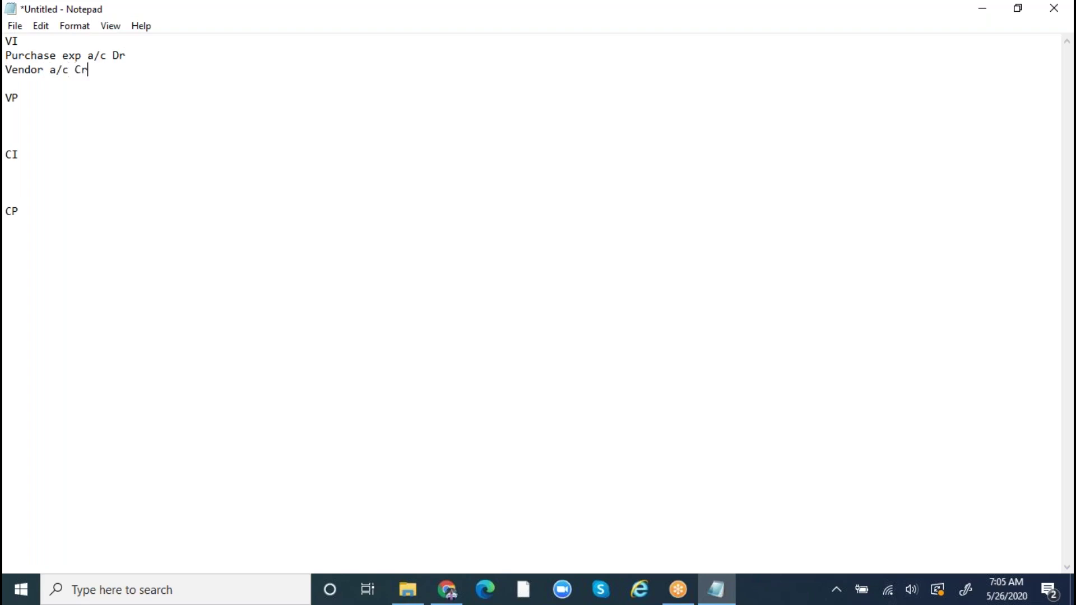
drag(89, 71, 10, 65)
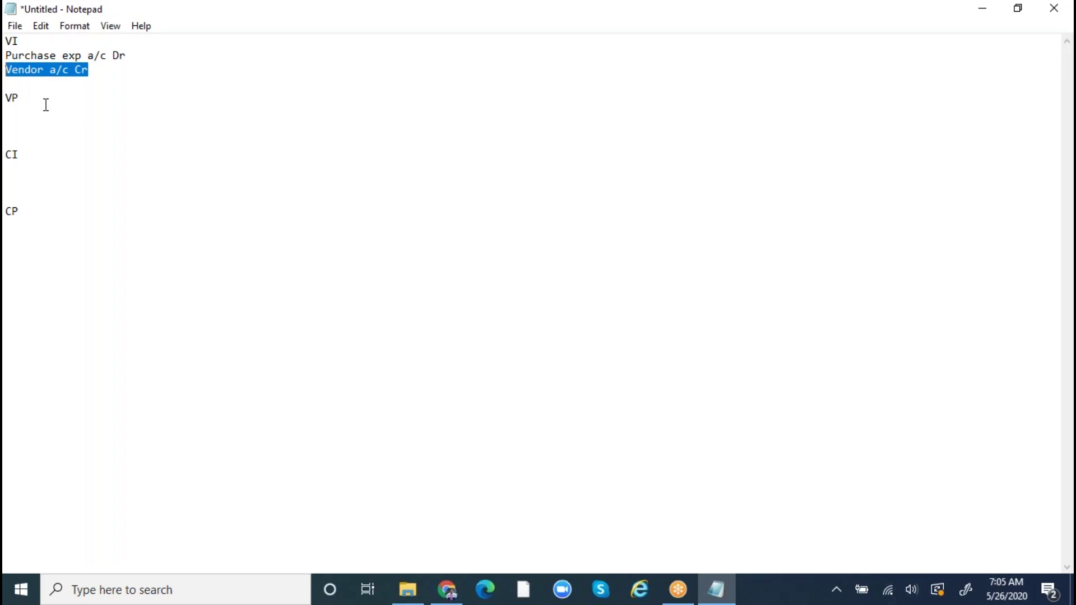
click(80, 104)
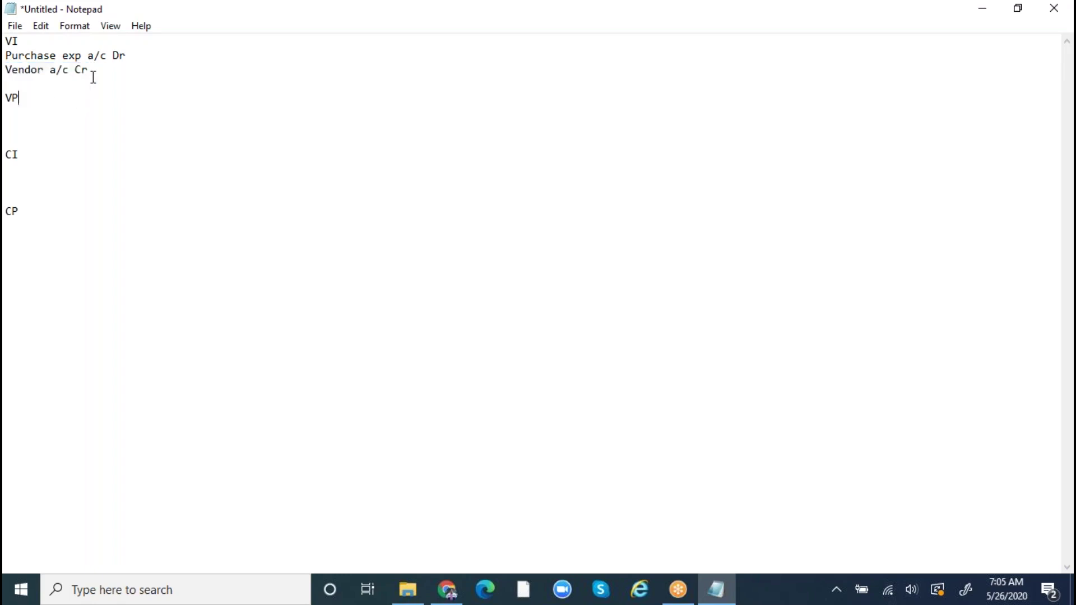
drag(96, 70, 9, 69)
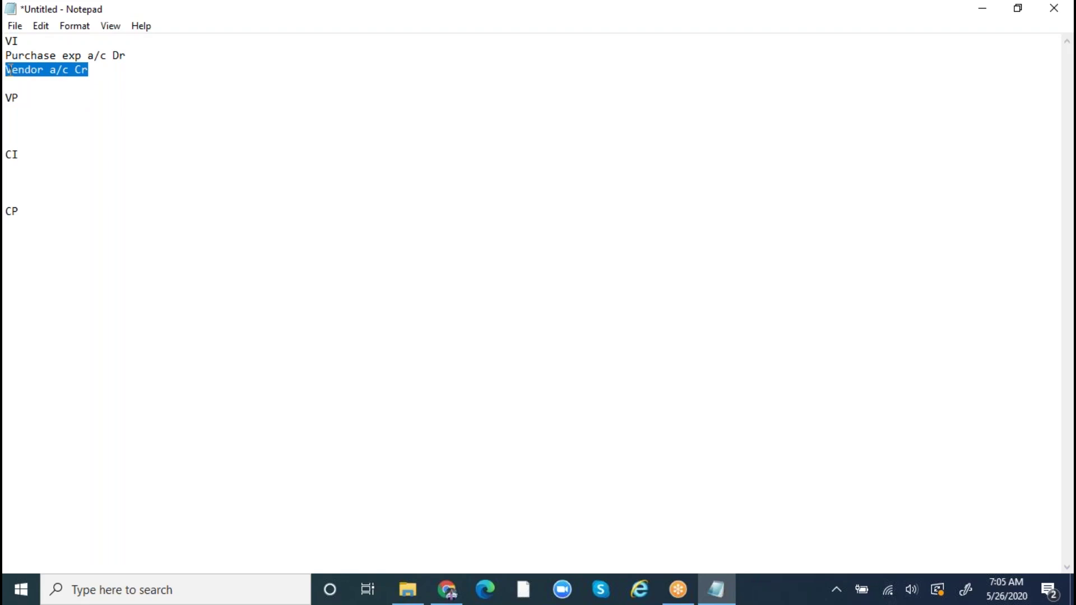
click(159, 138)
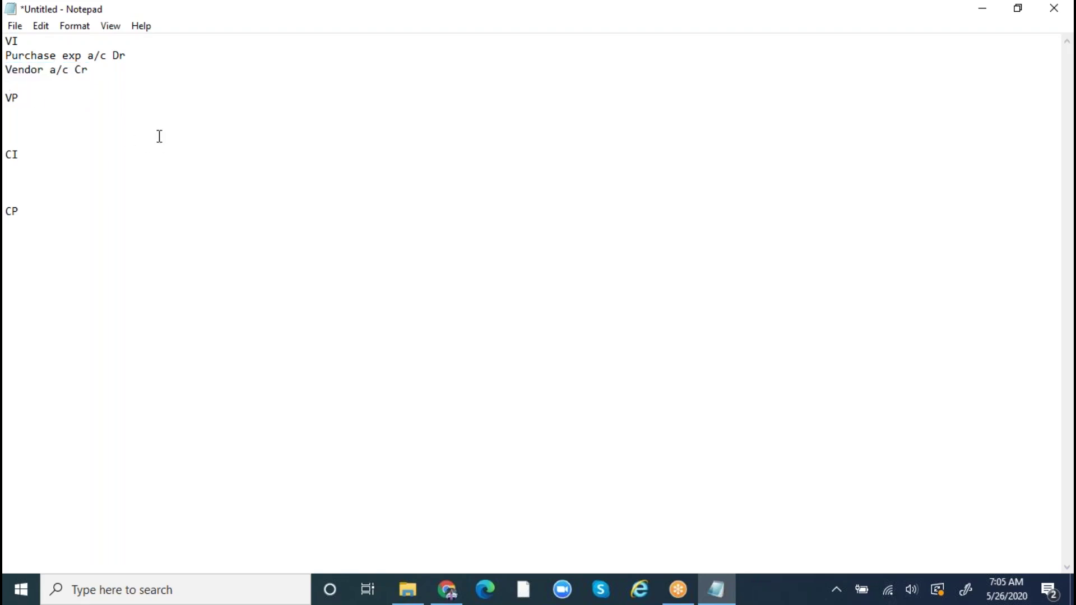
drag(94, 69, 5, 69)
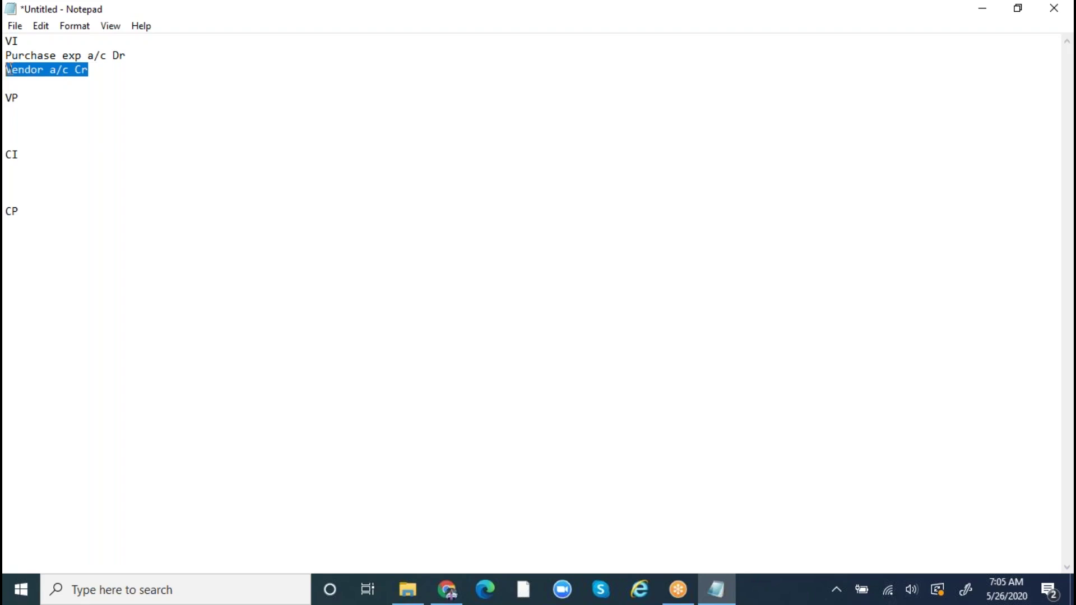
- Under the VP heading, enter "Vendor a/c Dr To" and "cash / Bank a/c Cr" on separate lines
click(18, 115)
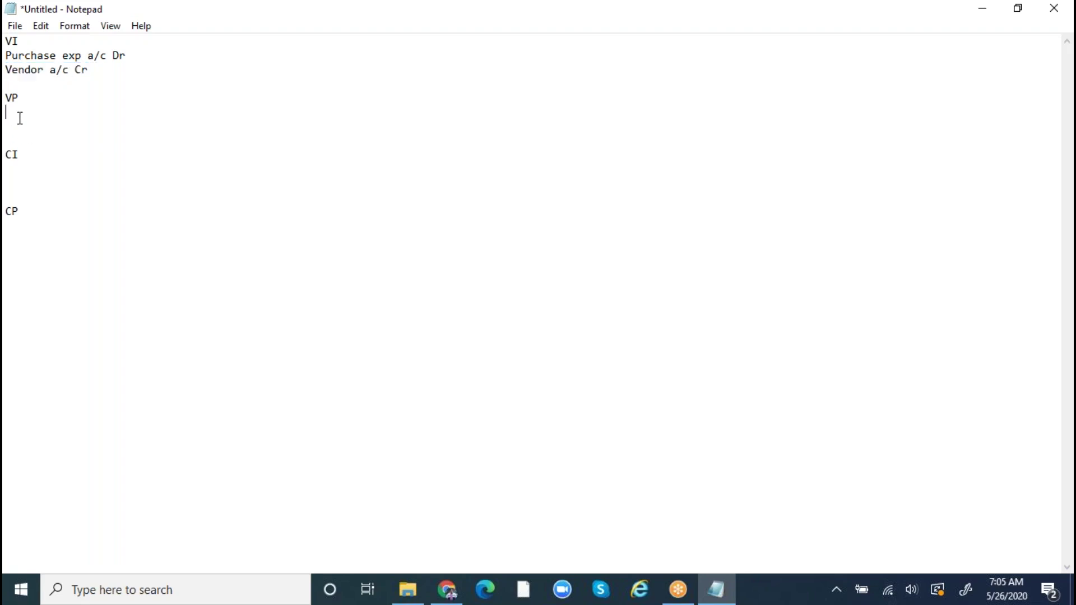
text(Vendor a/c Dr To)
key(Return)
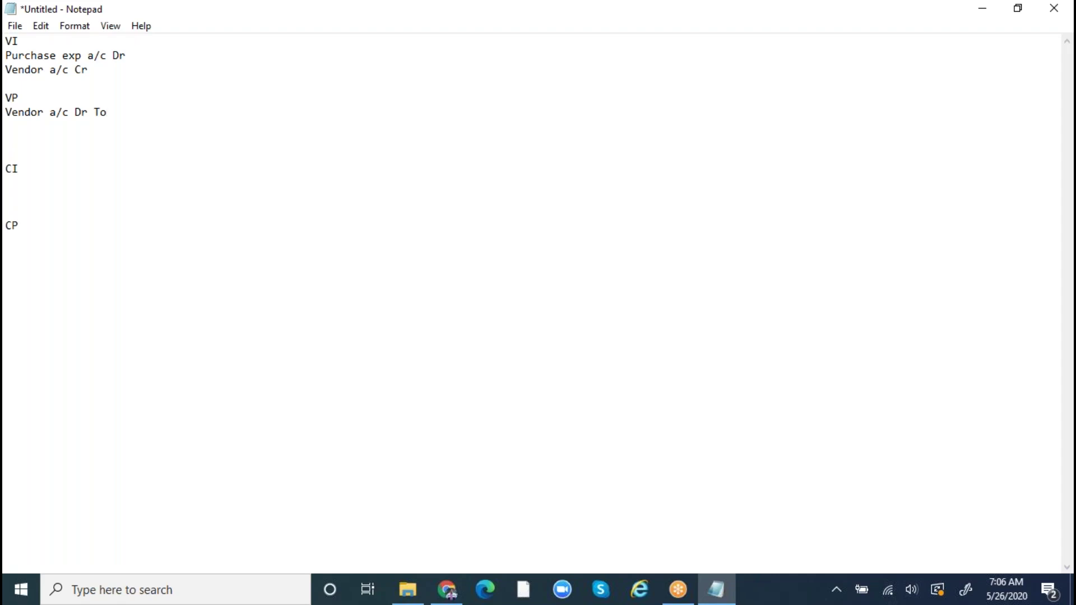
text(cash / Bank a/c Cr)
- Under the CI heading, enter "Customer a/c Dr To" and "Sales revenue a/c Cr", and remove the extra blank line below
click(7, 186)
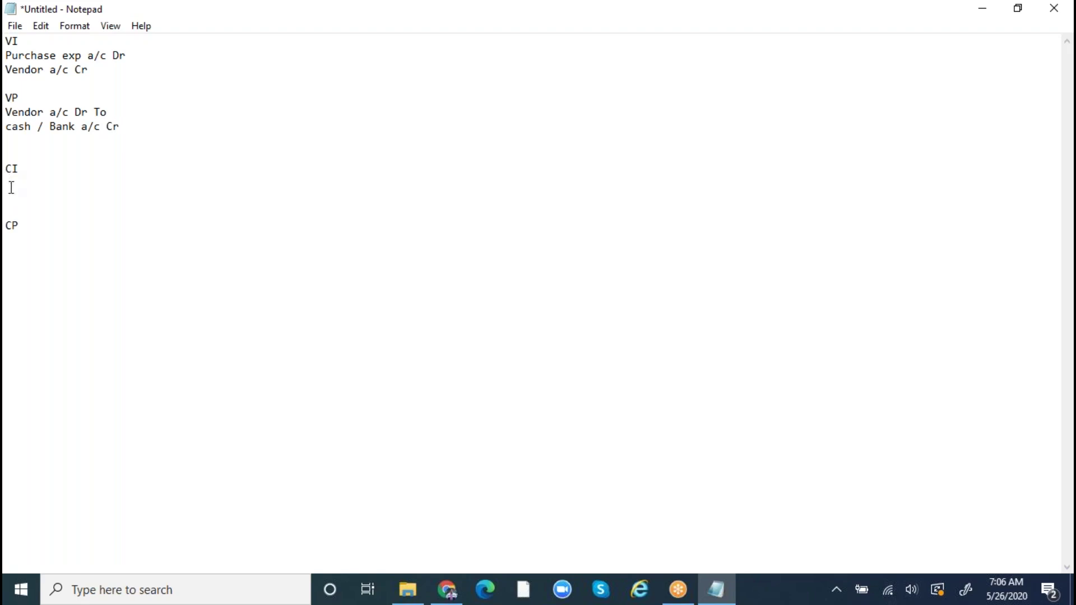
key(Return)
key(BackSpace)
text(Cusatomer)
key(BackSpace)
key(BackSpace)
key(BackSpace)
key(BackSpace)
key(BackSpace)
key(BackSpace)
text(tomer a/c)
text( Dr)
text( S)
key(BackSpace)
text(To)
key(Return)
text(Sales revenue a/c Cr)
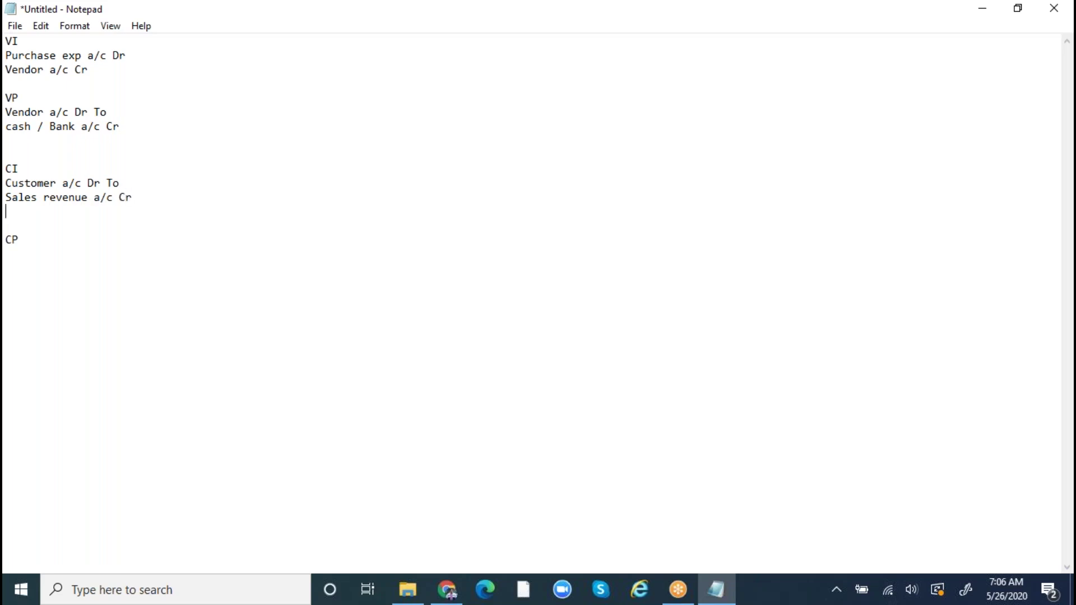
key(Delete)
- Under the CP heading, enter "Cash / bank a/c Dr" and "Customer a/c Cr" on separate lines
click(42, 227)
key(Return)
text(Cash / bank a/c Dr)
key(Return)
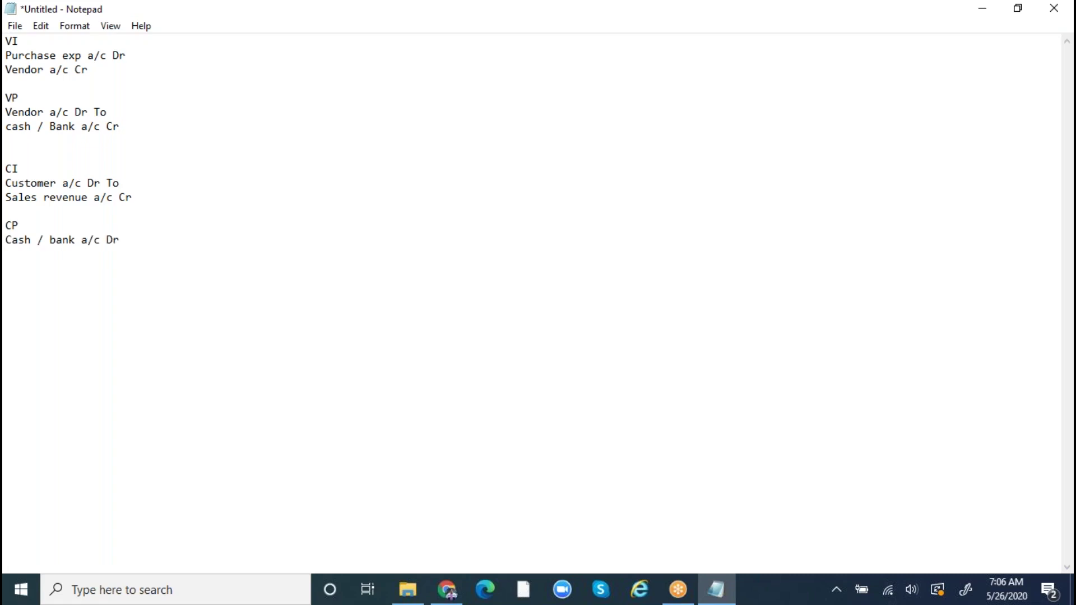
text(Customer a/c Cr)
drag(111, 252, 10, 40)
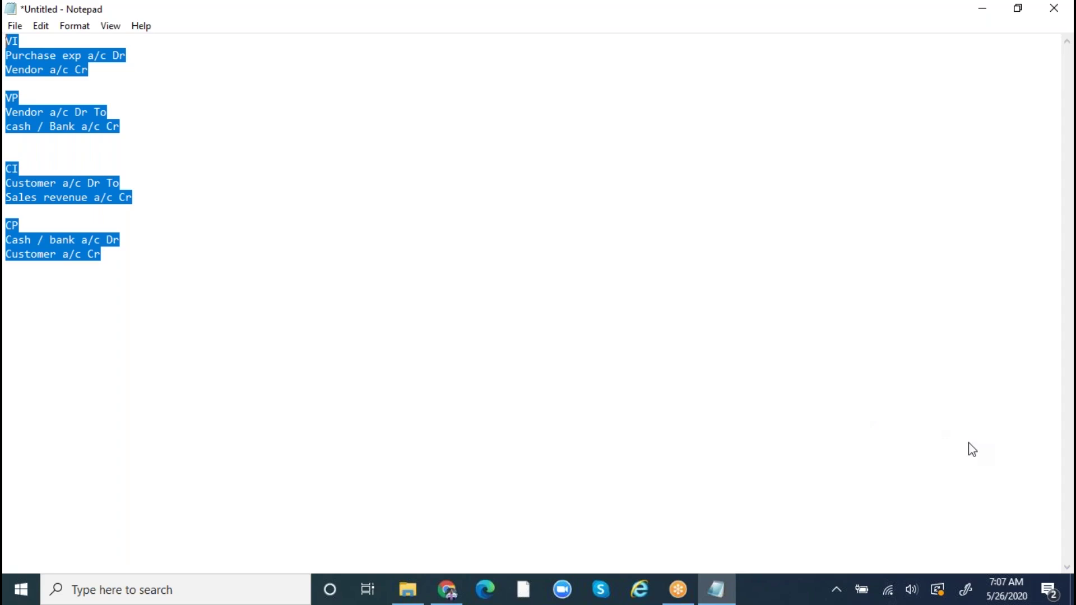
click(432, 361)
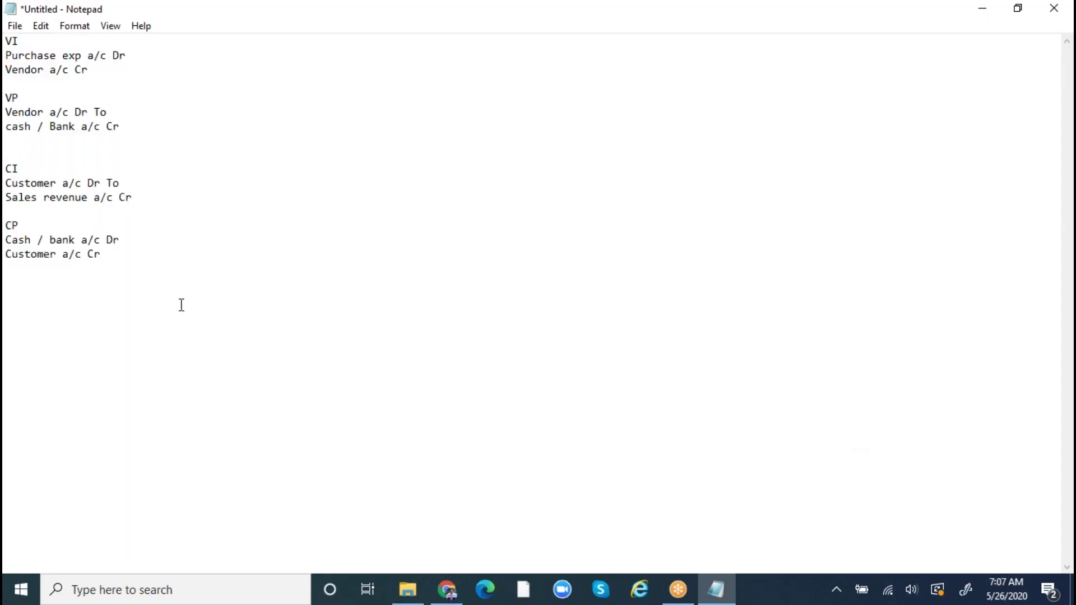
drag(134, 271, 10, 18)
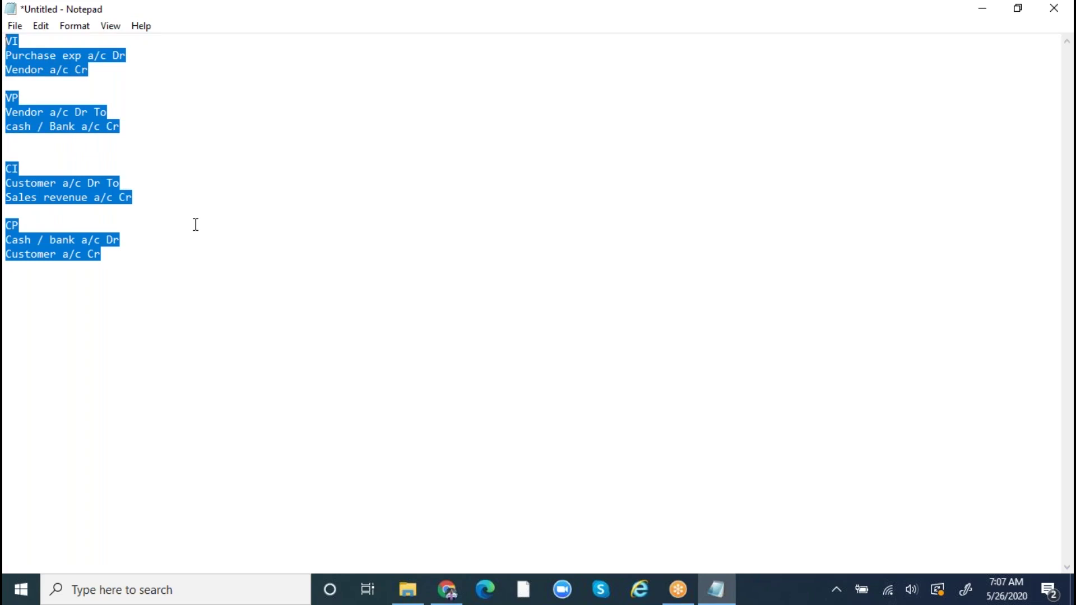
click(118, 273)
drag(117, 261, 11, 5)
- Add three new lines after the final "Customer a/c Cr" line
click(124, 256)
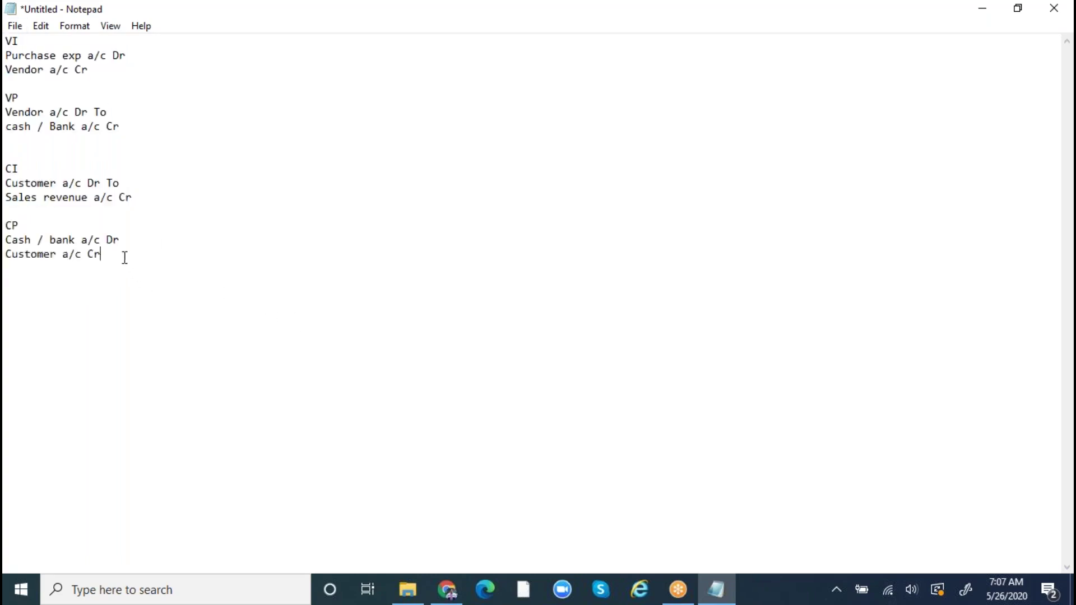
key(Return)
key(Return)
key(Return)
drag(124, 269, 10, 27)
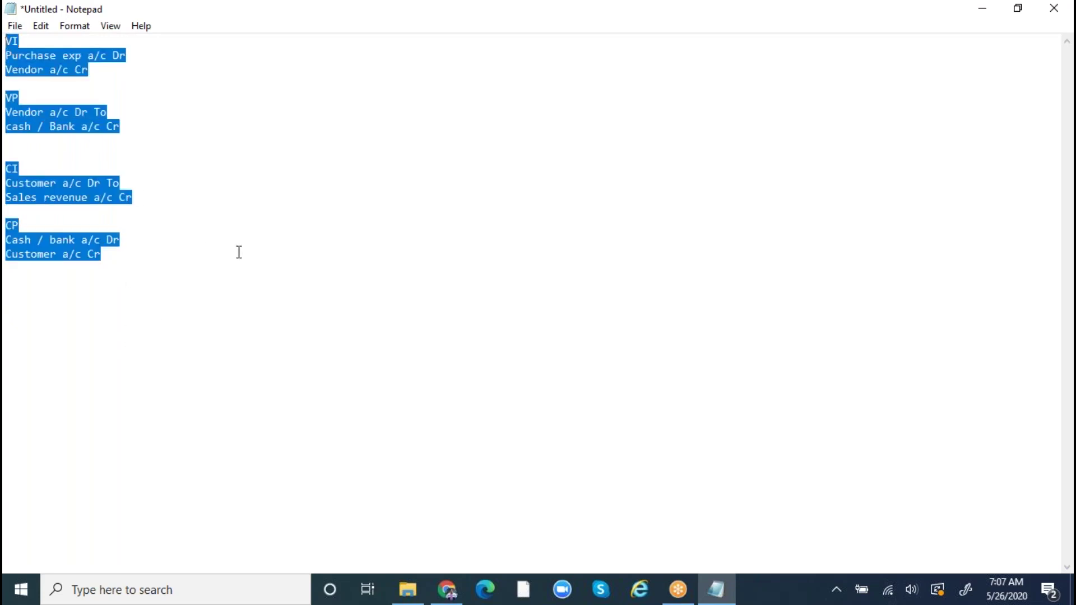
click(237, 269)
drag(127, 266, 10, 19)
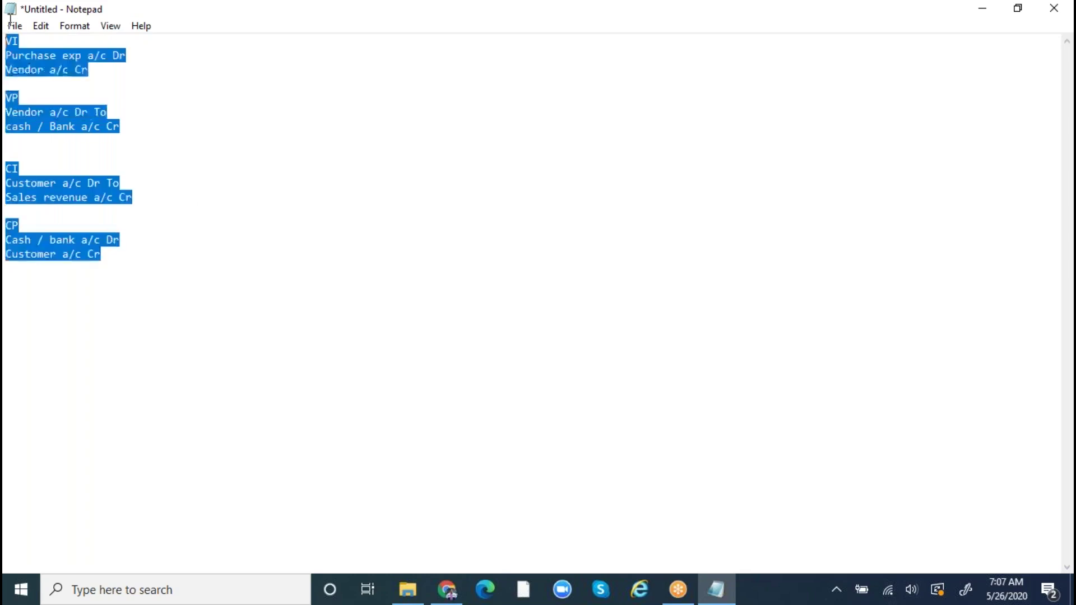
click(178, 247)
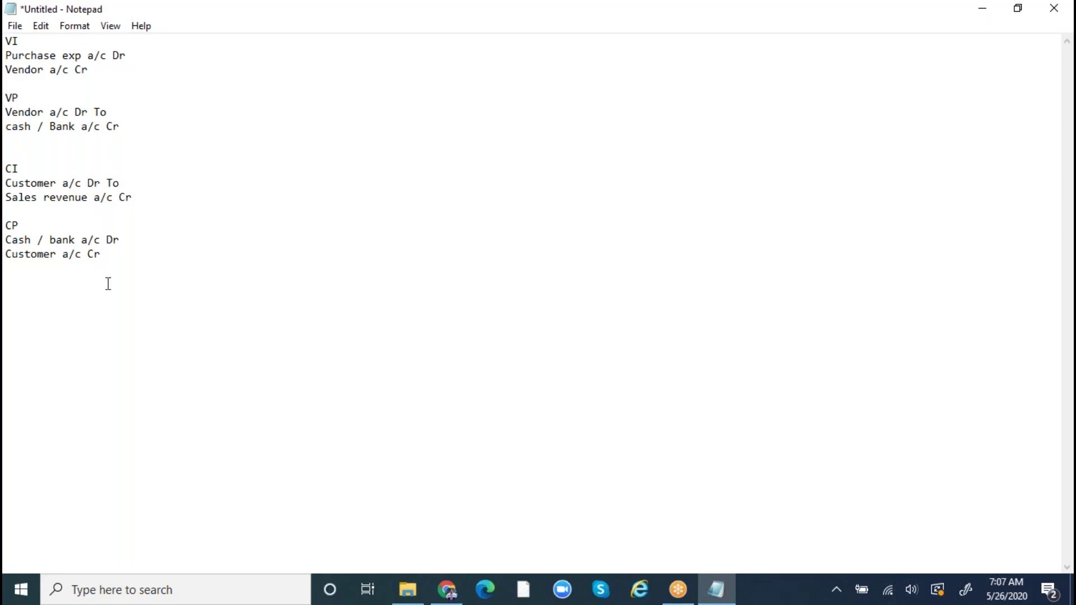
click(105, 68)
drag(90, 70, 9, 22)
- Below the CP entry, add a "VI:" heading with "Invoice Journal" on the line under it
click(17, 285)
text(VI:)
key(Return)
text(Invoice Journal)
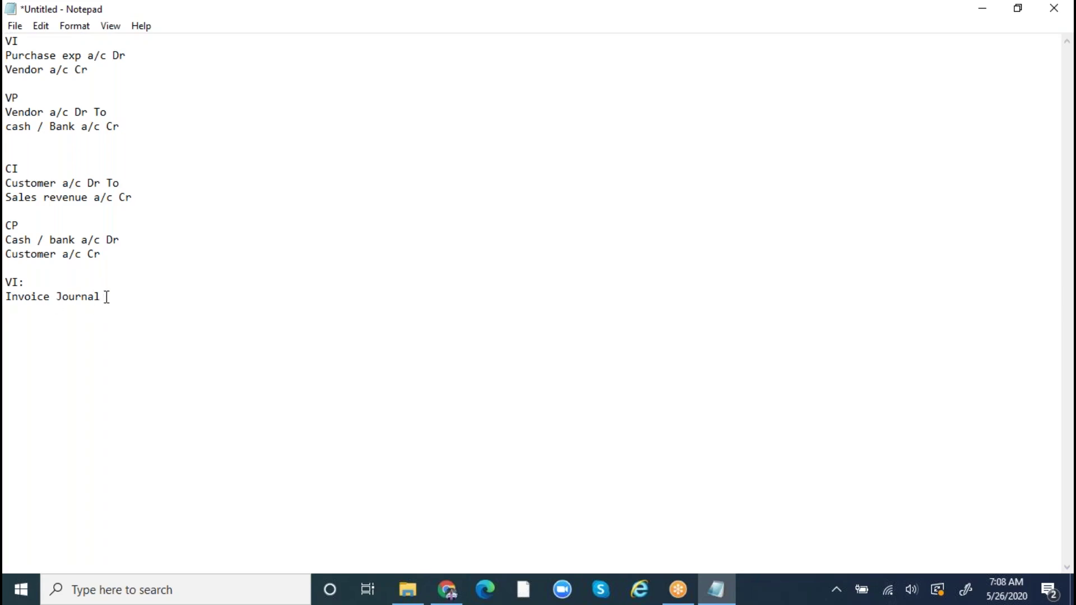
drag(104, 296, 9, 282)
click(57, 295)
drag(115, 301, 7, 282)
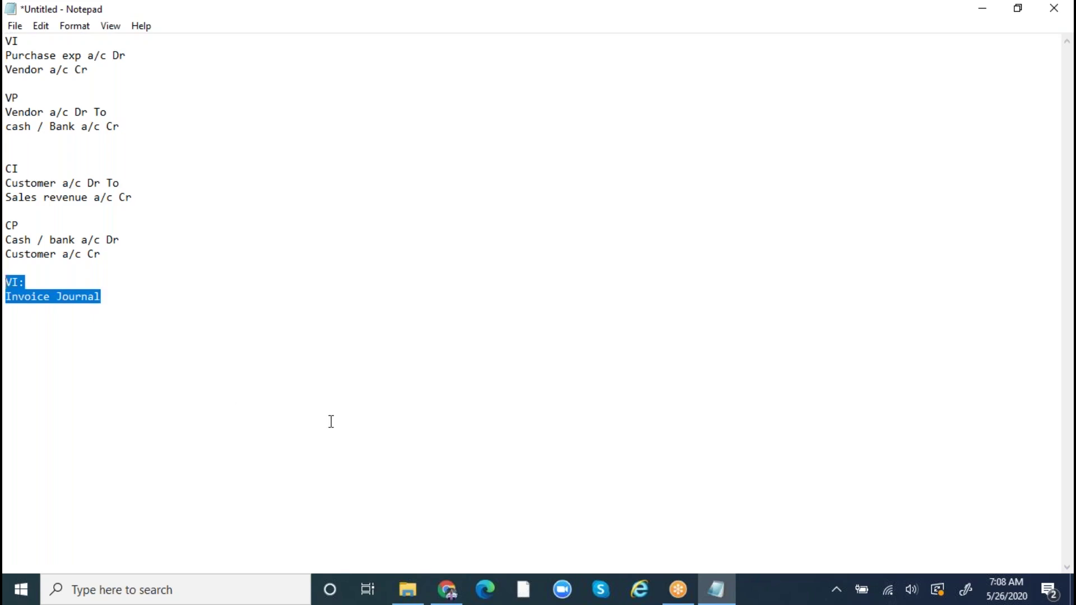
drag(131, 306, 8, 281)
drag(116, 300, 10, 267)
- Extend the Invoice Journal line with a spaced arrow "-->" followed by "Terms of payment"
click(114, 297)
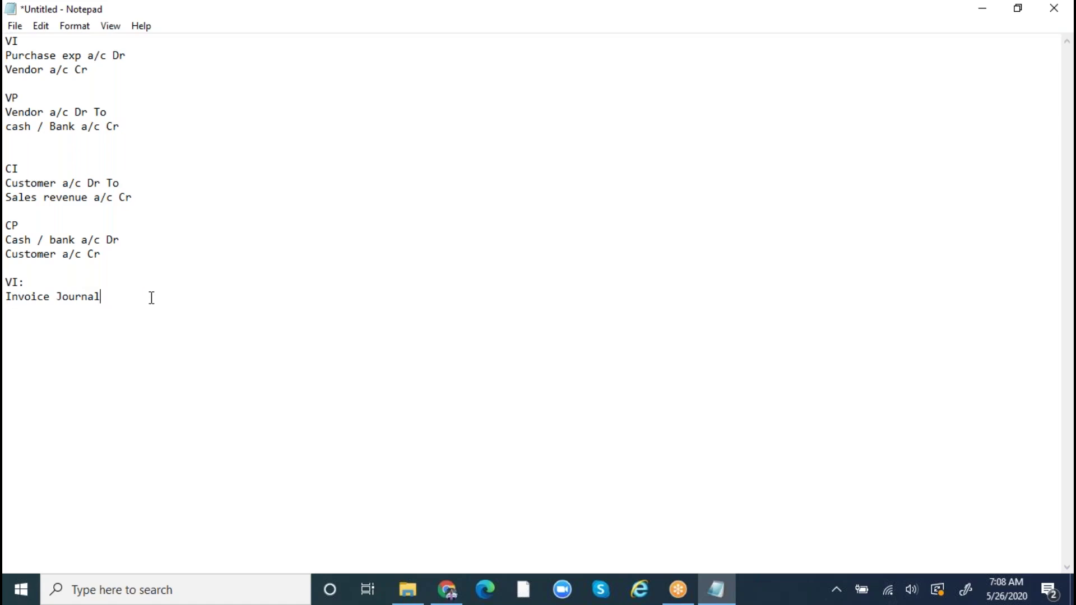
text(--> Terms of payment)
click(138, 296)
click(144, 296)
drag(270, 298, 149, 297)
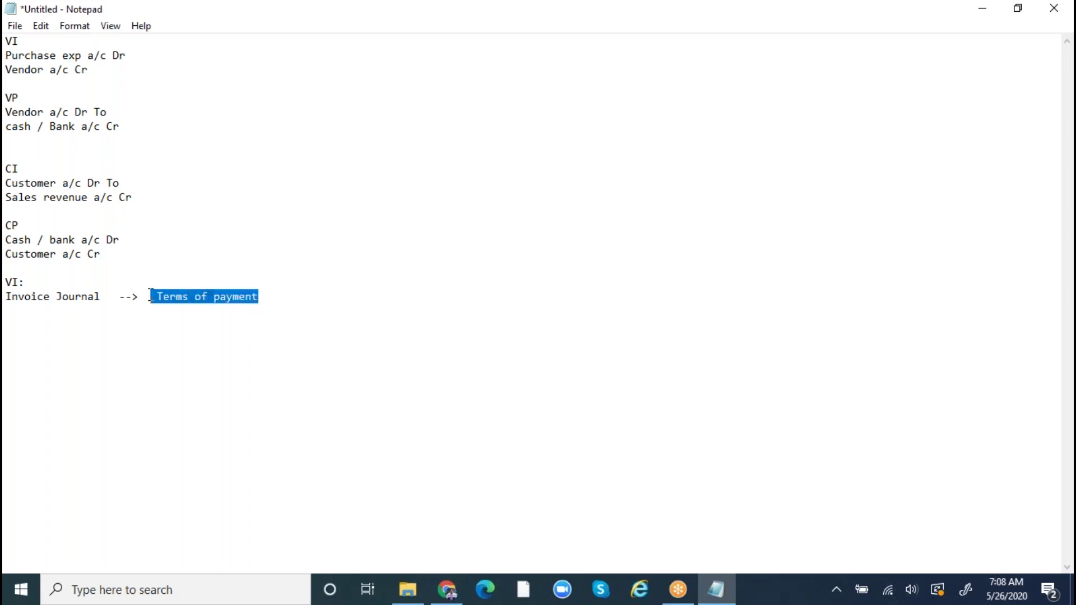
click(190, 325)
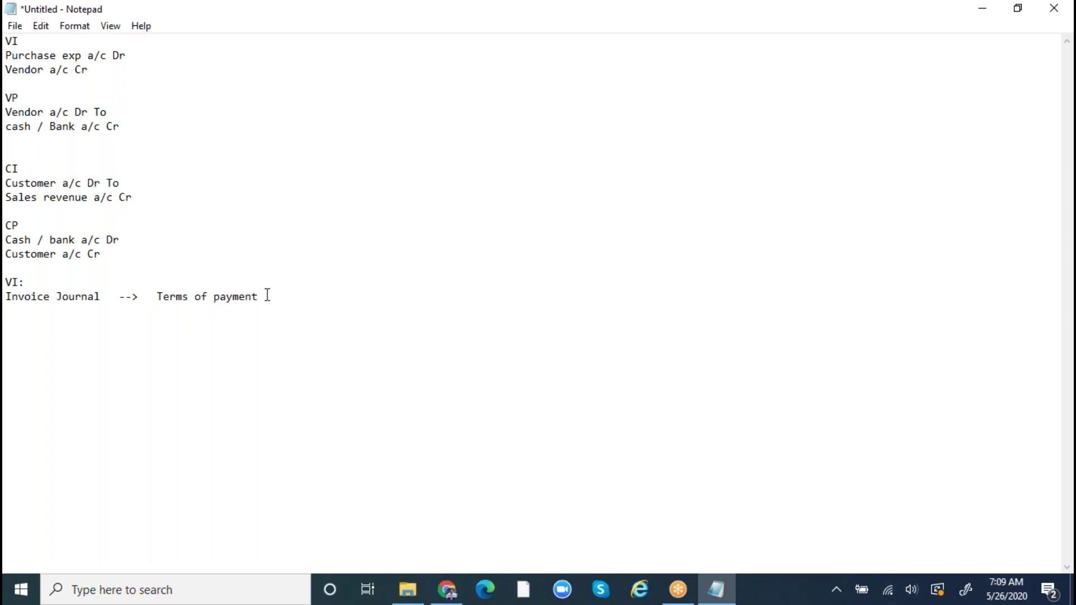
drag(256, 296, 9, 297)
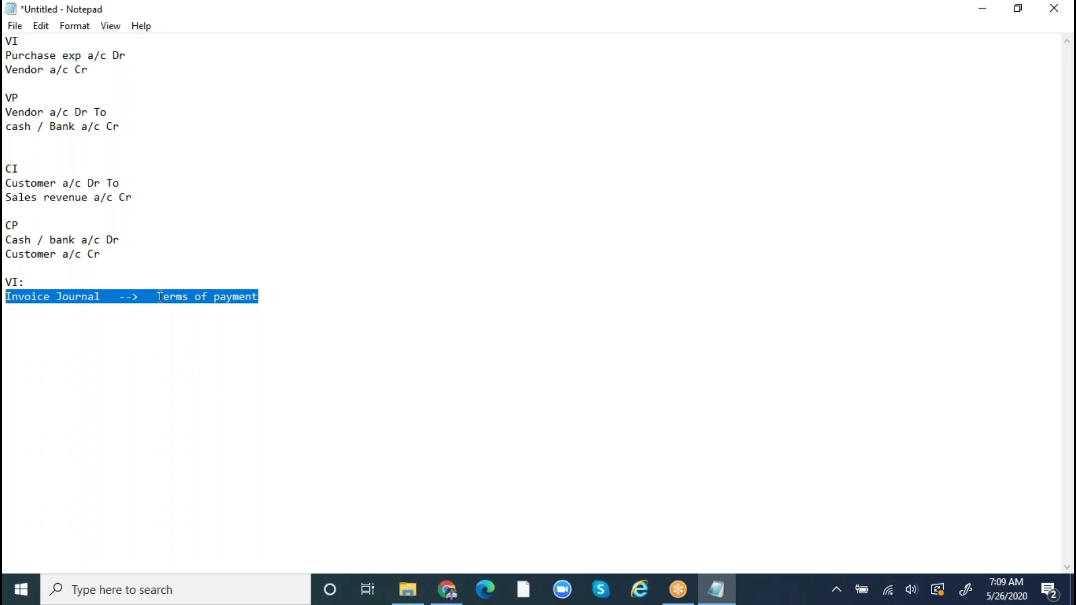
click(159, 340)
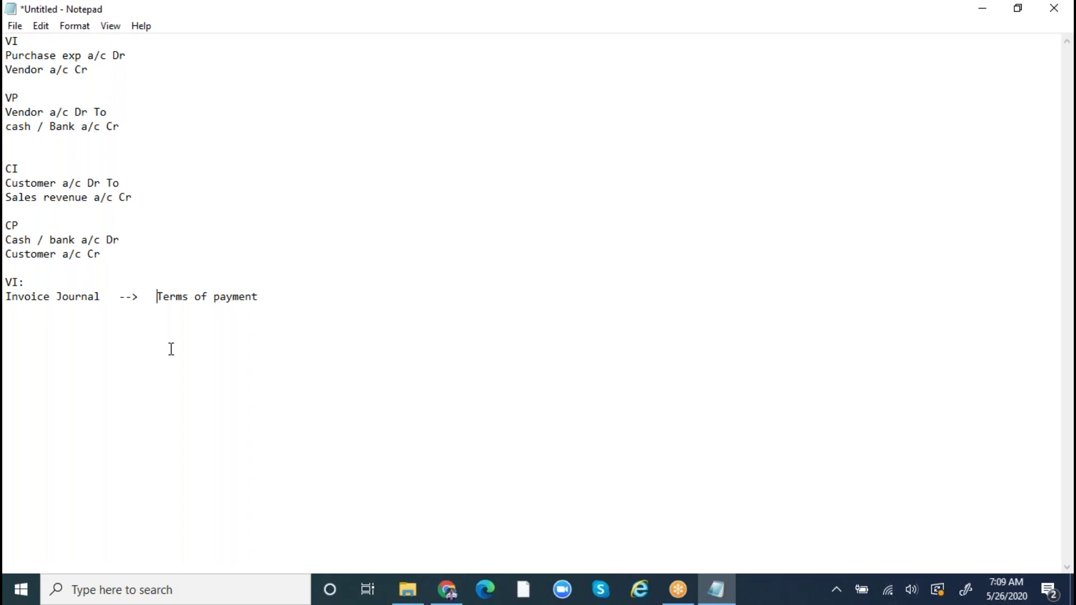
click(875, 520)
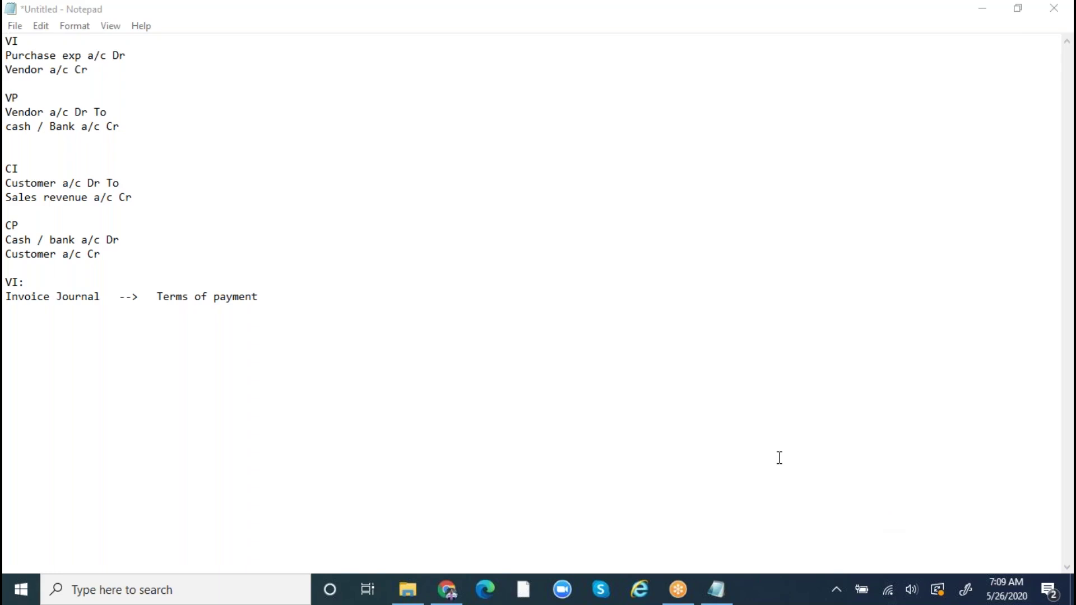
click(445, 390)
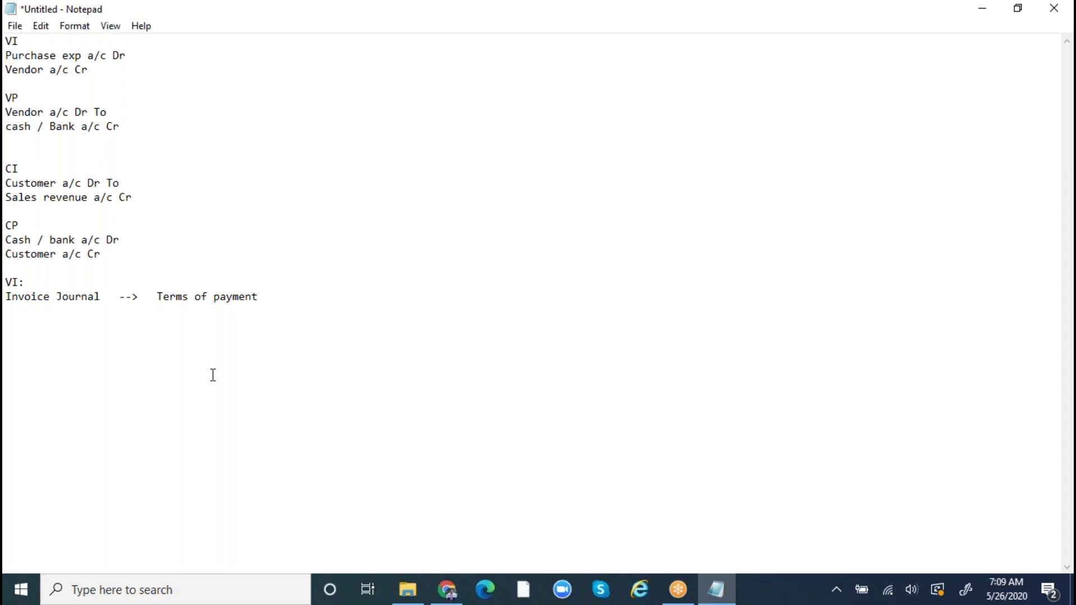
drag(106, 298, 9, 297)
drag(263, 297, 9, 286)
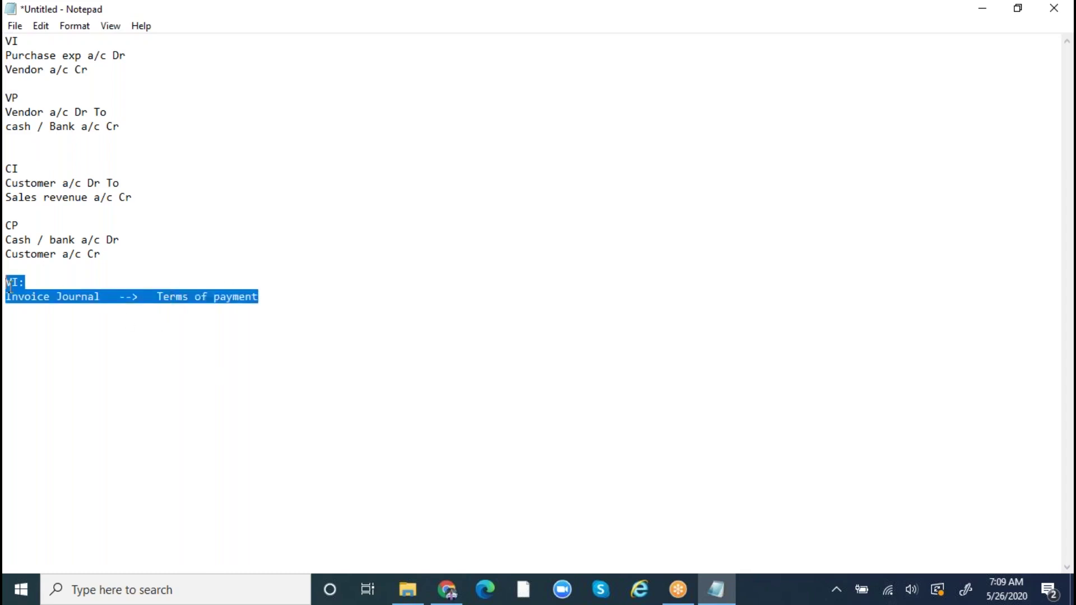
- Switch to Chrome with the Finance and Operations purchase order page and select the page's web address
click(446, 589)
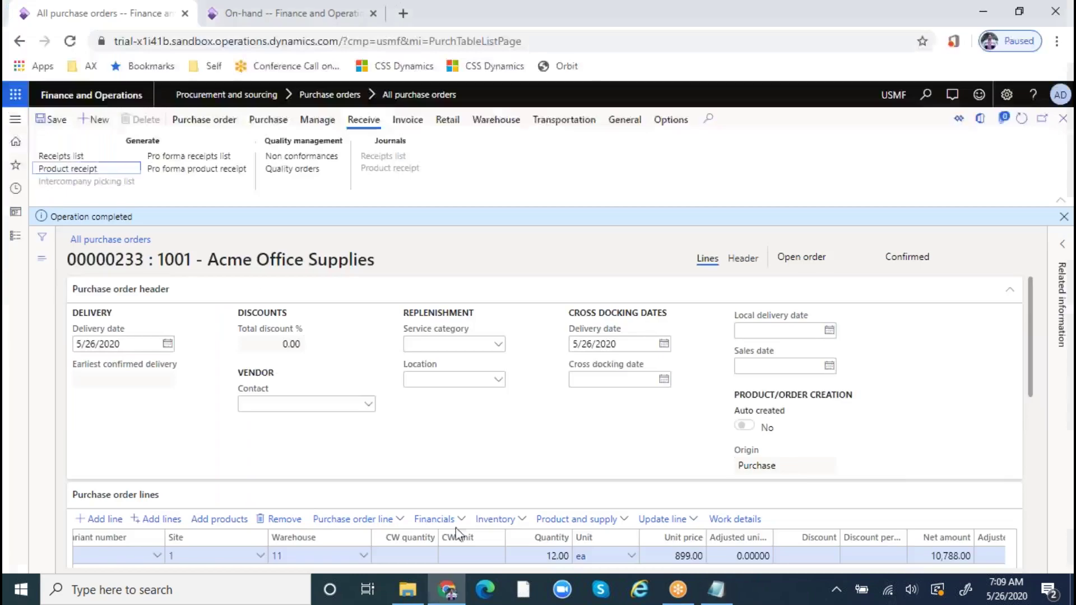
click(15, 119)
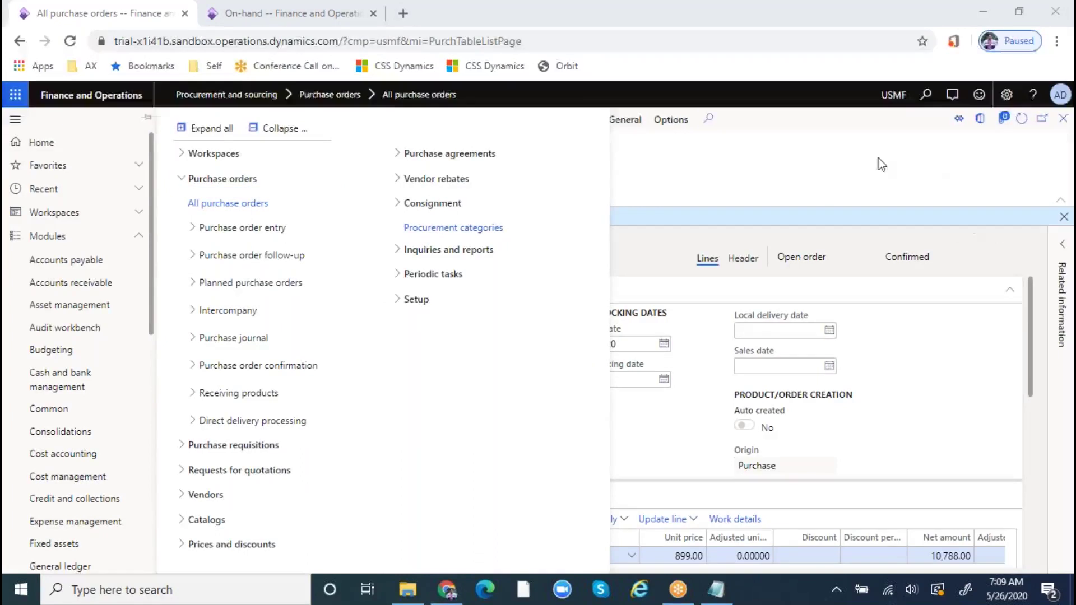
click(832, 158)
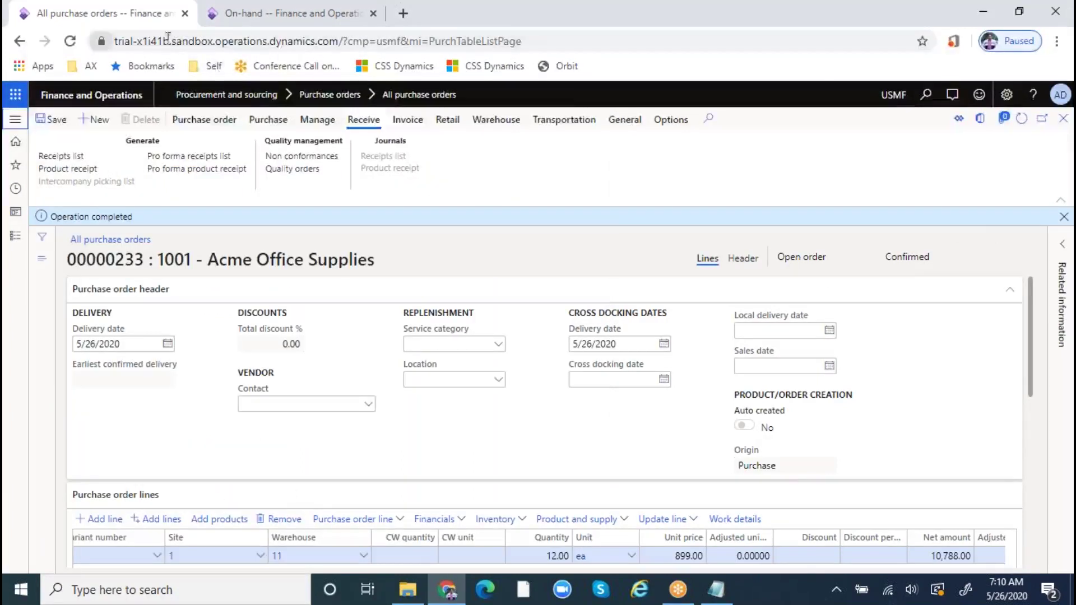
click(535, 42)
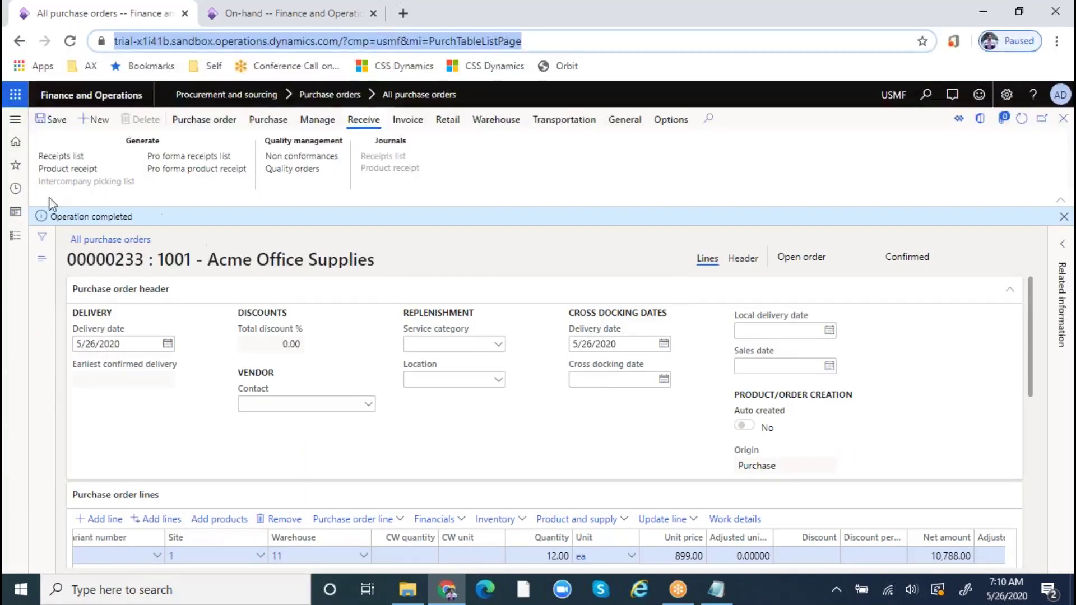
- Bring up the list of Finance and Operations modules and open Accounts payable
click(16, 236)
scroll(67, 236, down, 8)
scroll(77, 476, up, 8)
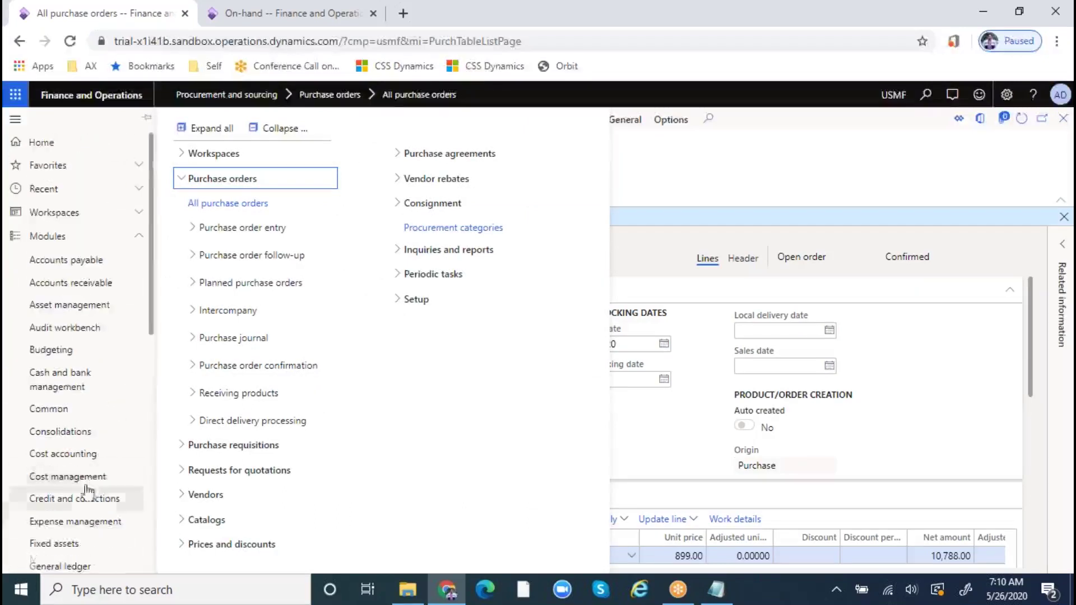
click(64, 260)
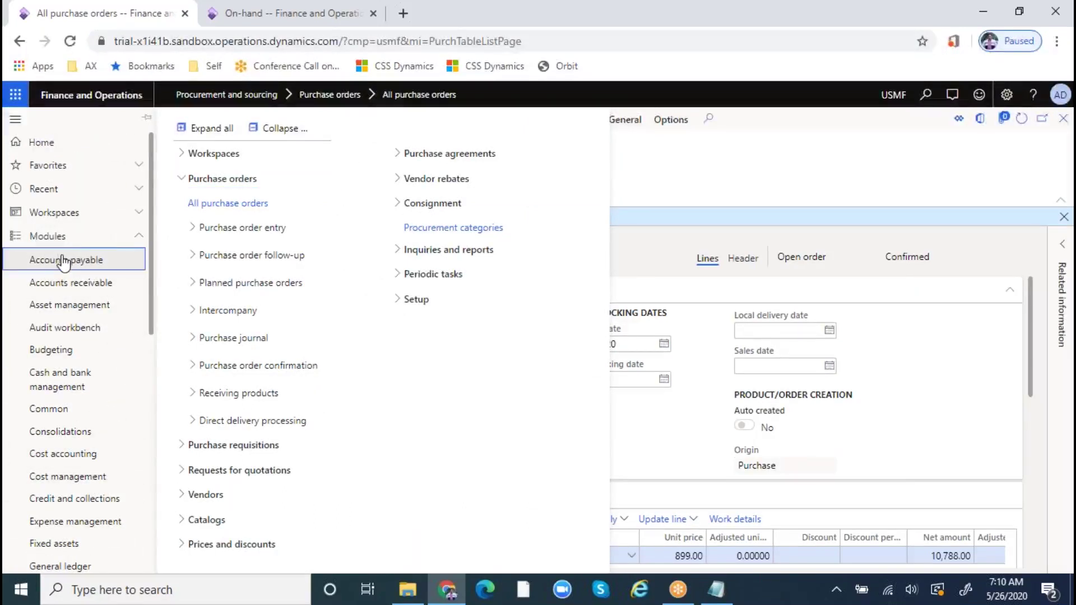
- Collapse the Accounts payable menu groups and open the Invoice journal page under Invoices
click(294, 128)
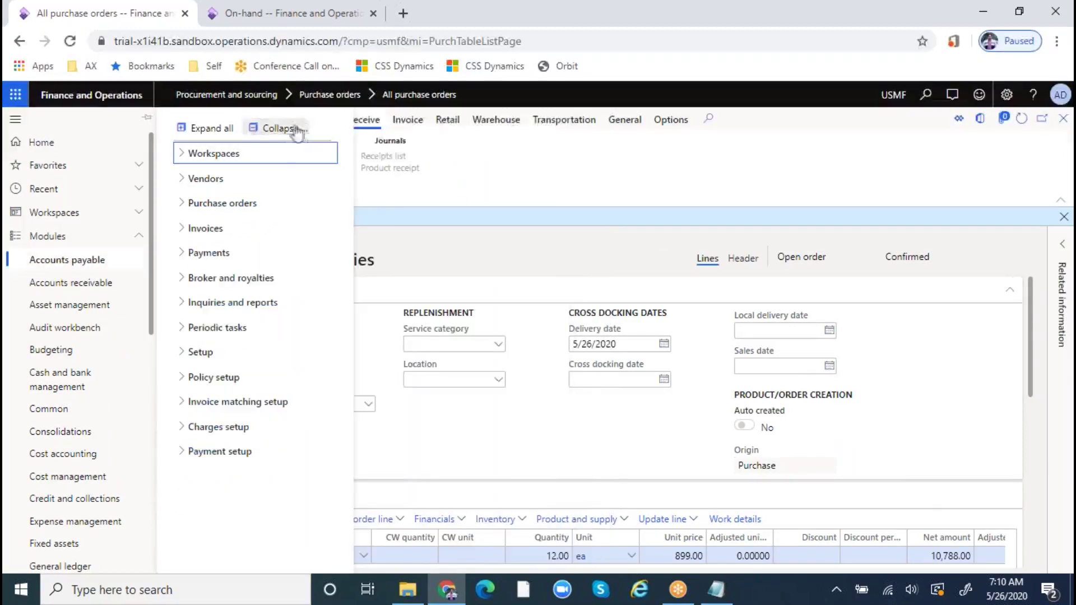
click(205, 228)
click(229, 310)
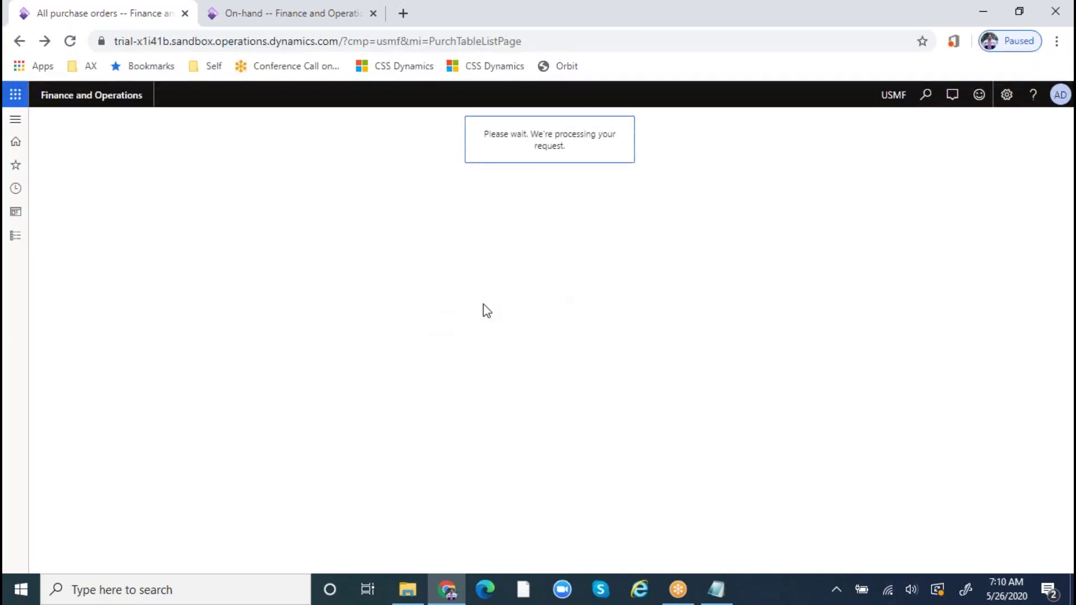
- Highlight "Invoice Journal" below the VI: heading in the Notepad note, and return to Chrome to reopen the Accounts payable Invoice journal page
click(716, 590)
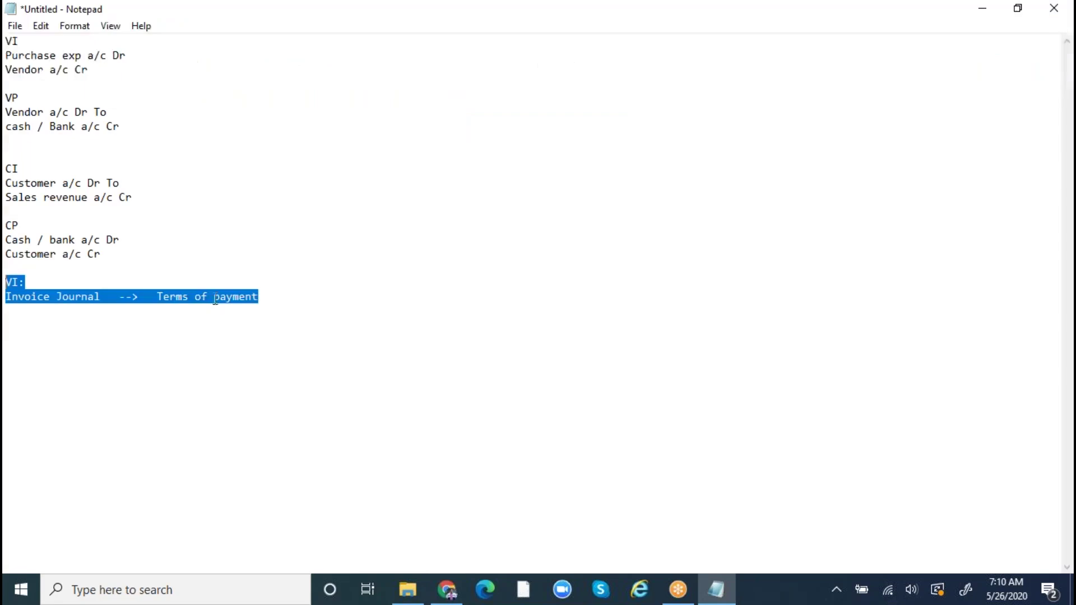
click(100, 263)
drag(107, 297, 5, 296)
click(711, 597)
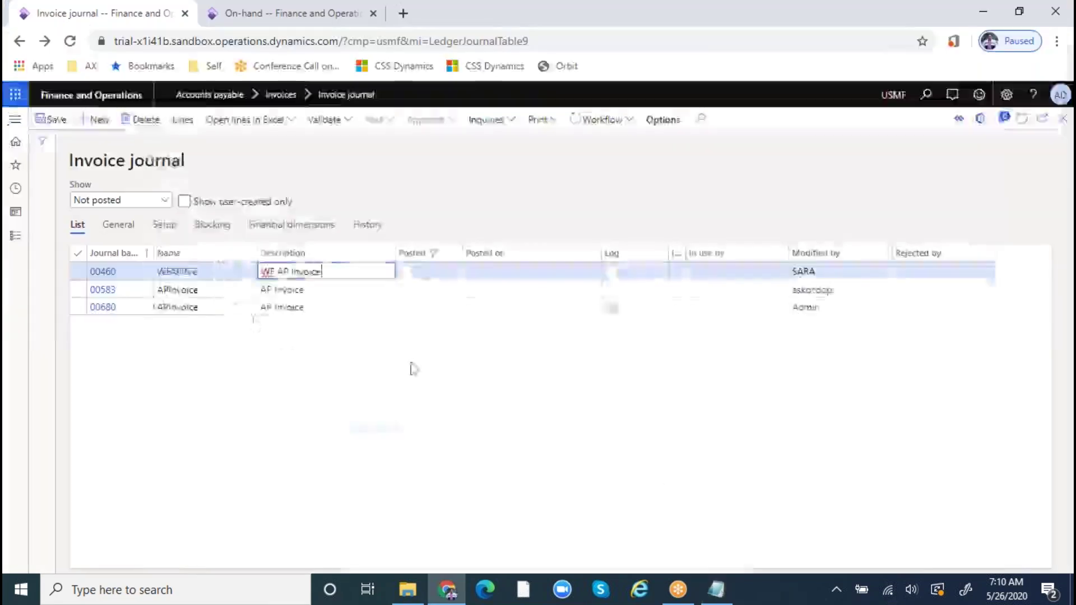
click(26, 241)
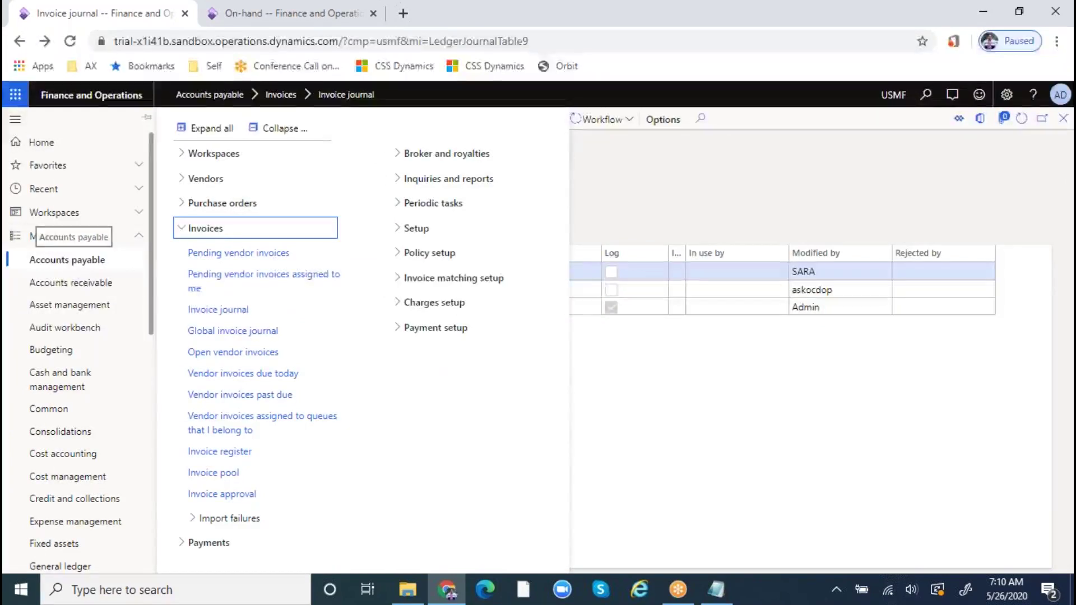
click(230, 309)
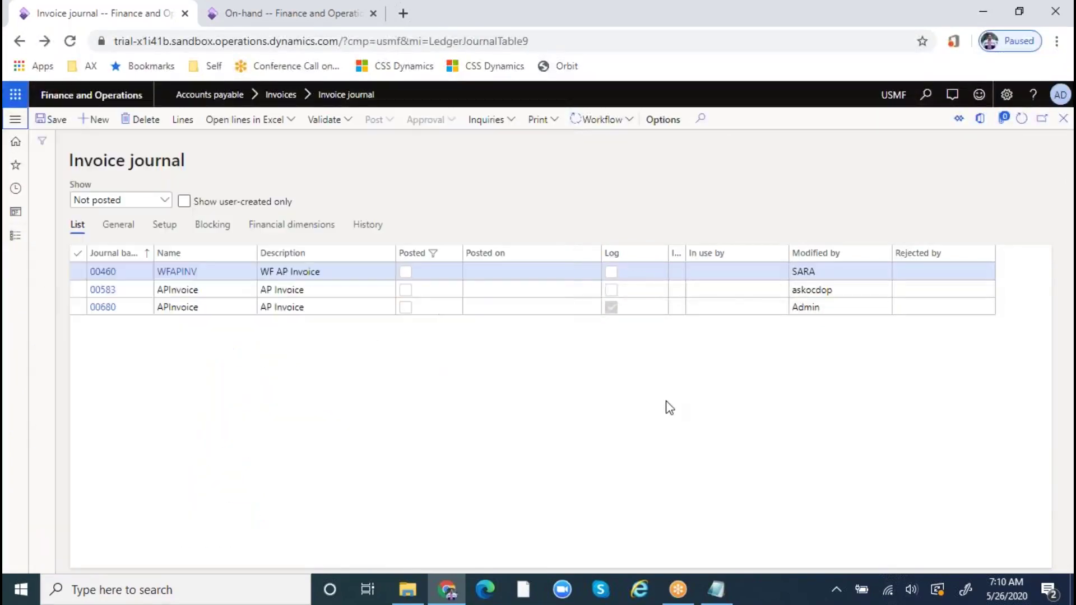
- Switch to the On-hand browser tab, and place the text cursor before "Terms of payment" in the Notepad note
click(284, 17)
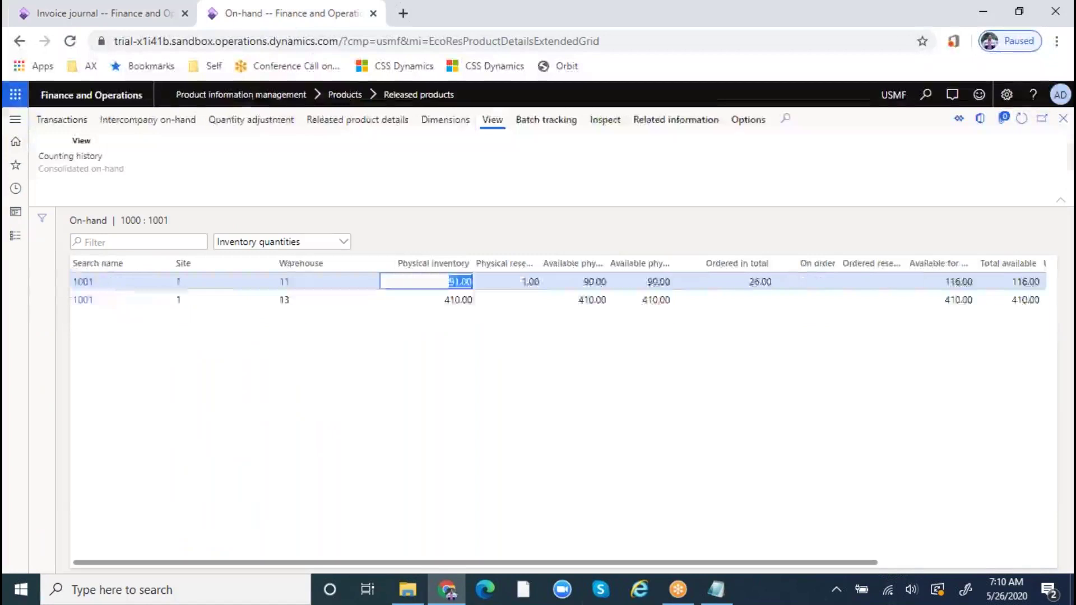
click(719, 594)
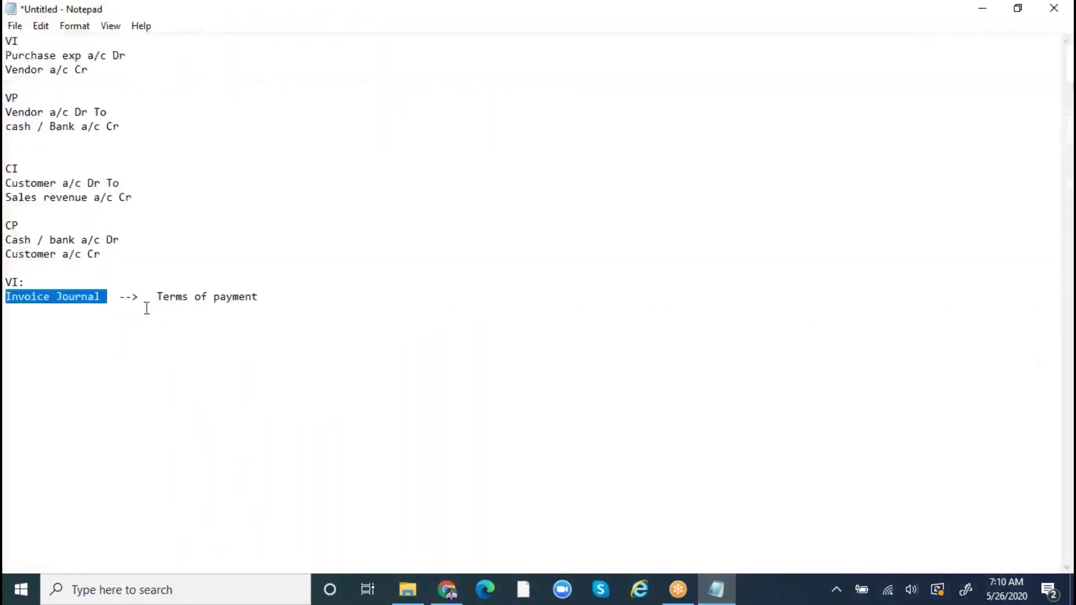
click(157, 296)
click(717, 589)
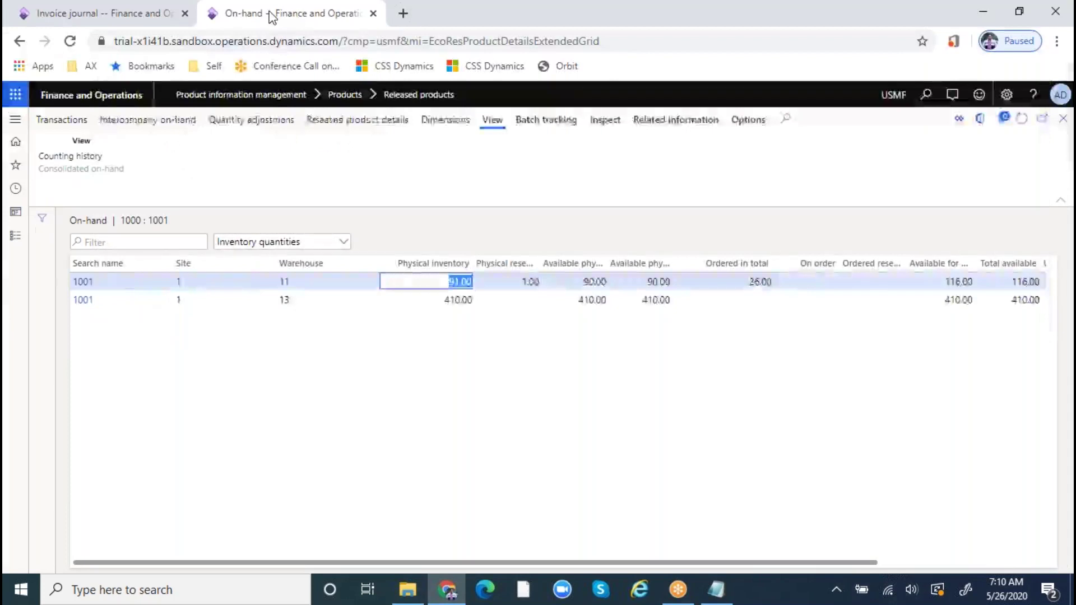
- In Chrome's On-hand tab, open the Terms of payment page under Accounts payable's Payment setup
right_click(96, 14)
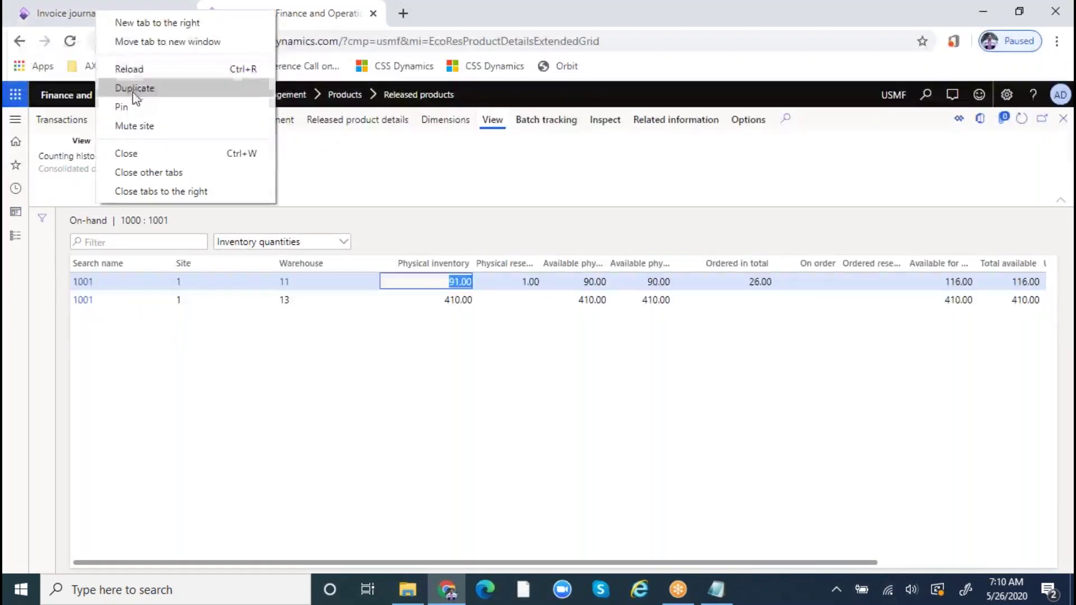
click(308, 19)
click(15, 235)
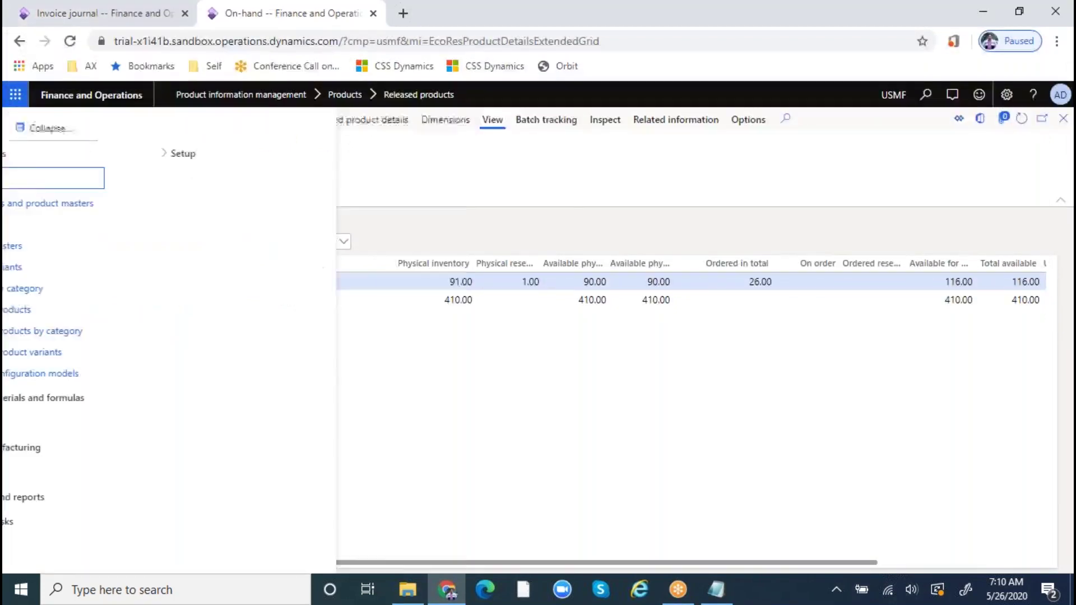
click(87, 265)
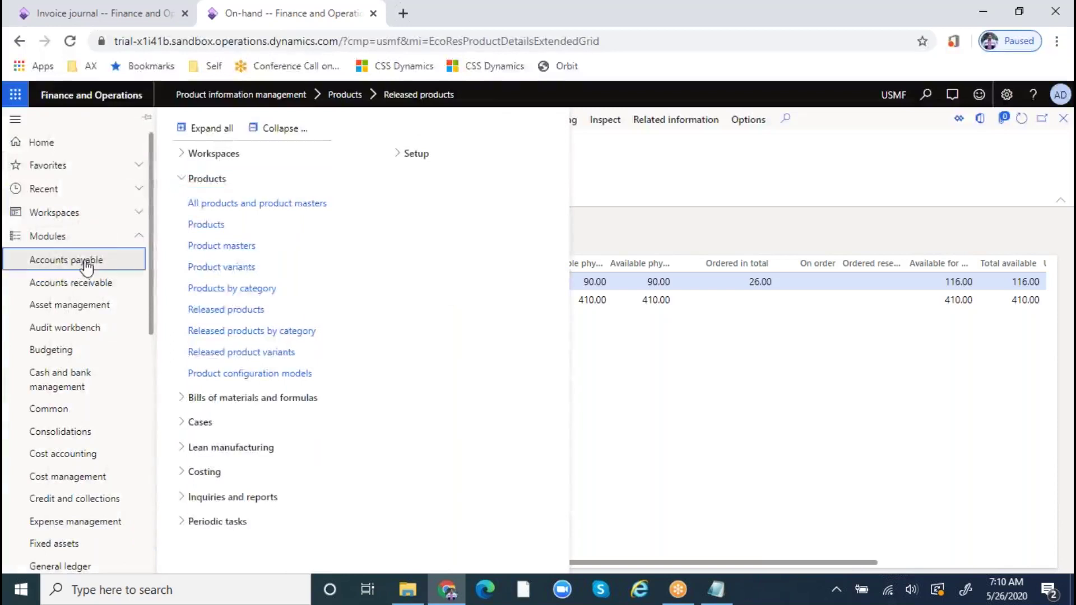
click(278, 131)
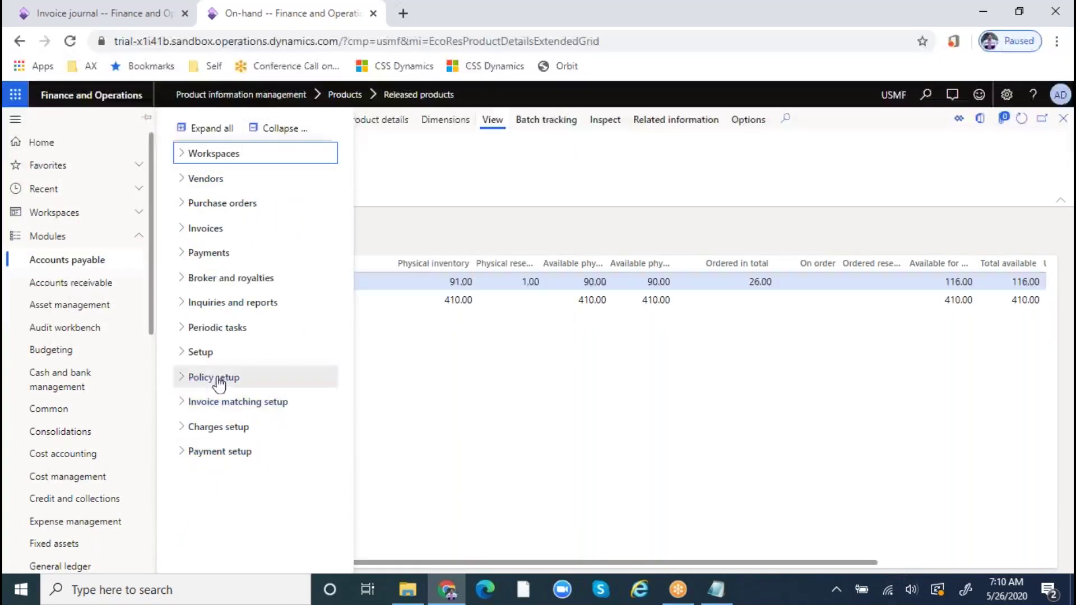
click(233, 458)
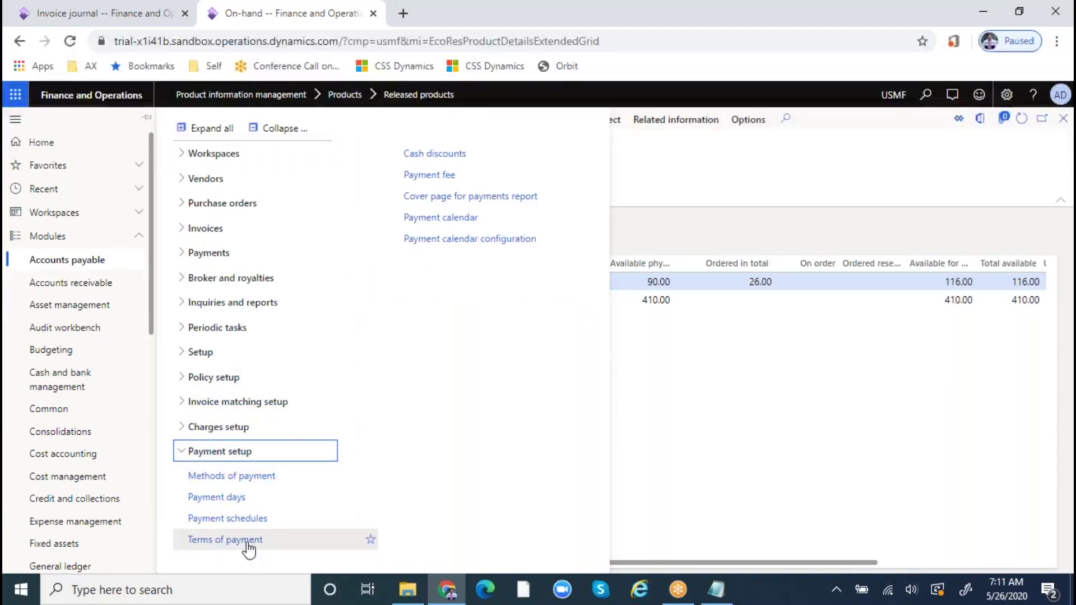
click(227, 541)
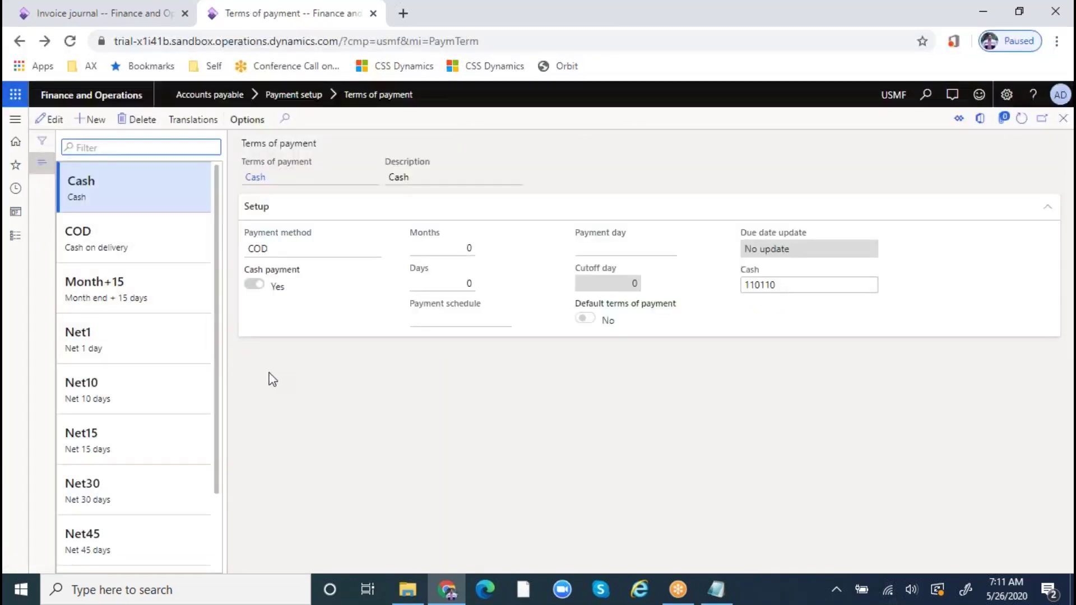
- Put the Month+15 payment term in edit mode and examine its setup and that of the Net45 term
click(90, 293)
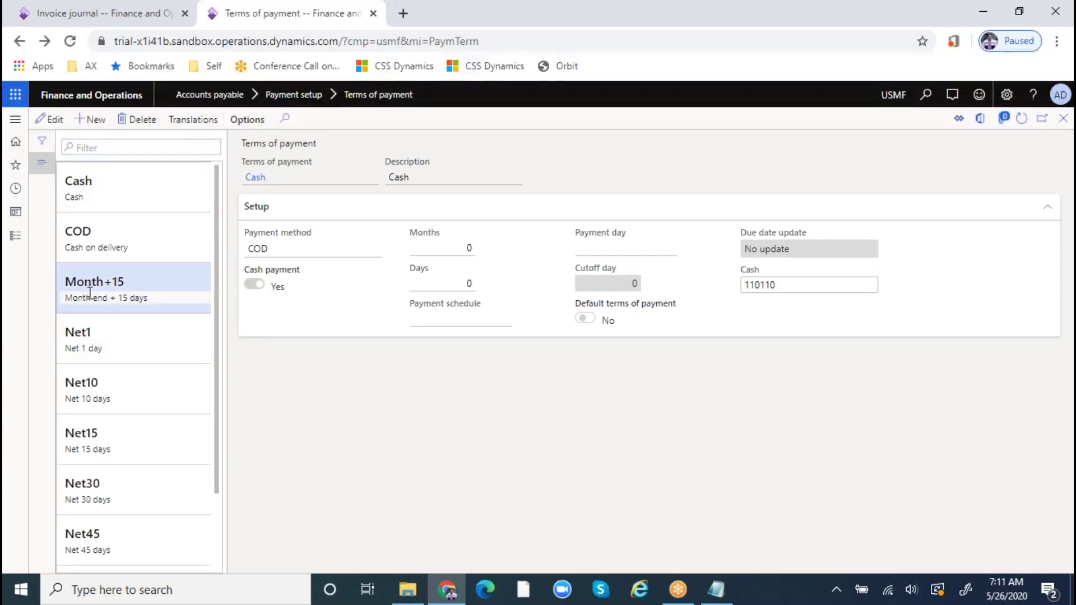
click(49, 119)
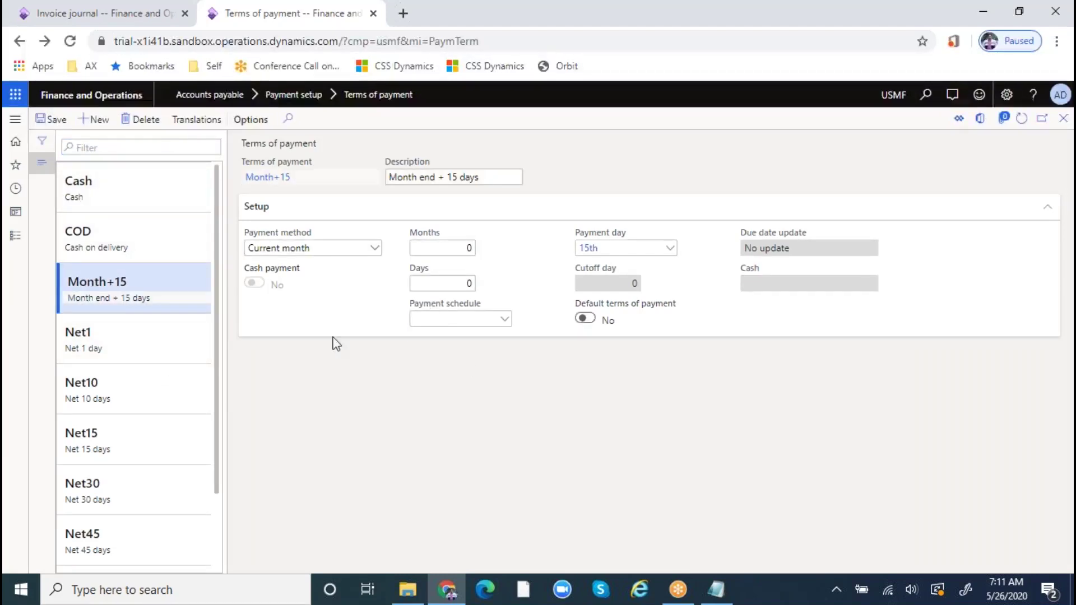
scroll(135, 447, down, 2)
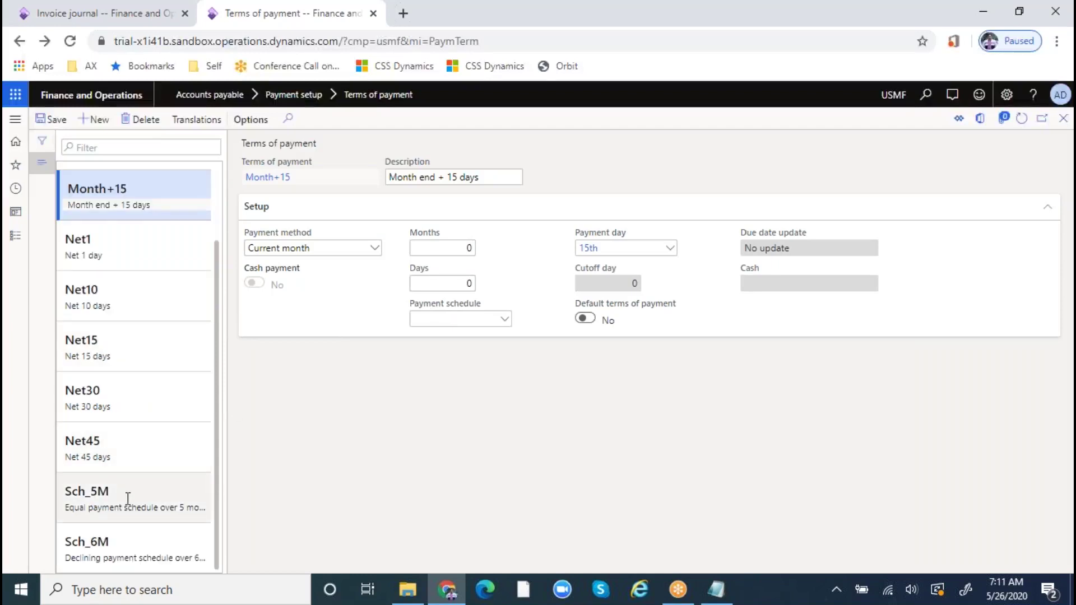
click(111, 444)
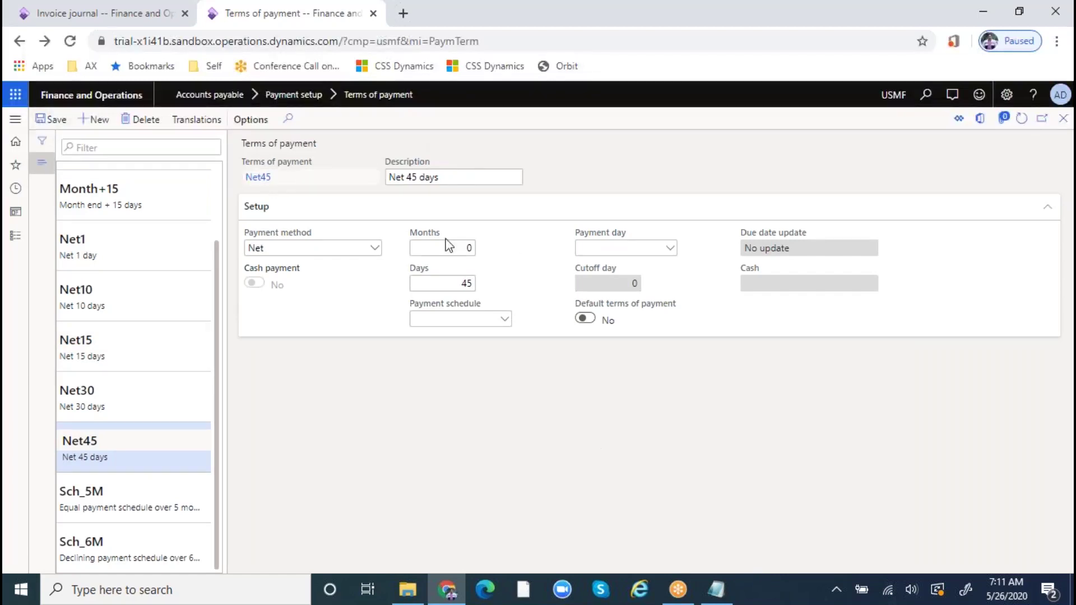
- In the Notepad note, move "Terms of payment" to its own line below Invoice Journal and add "45Days" and "1Month 15 Days" beneath it
click(710, 585)
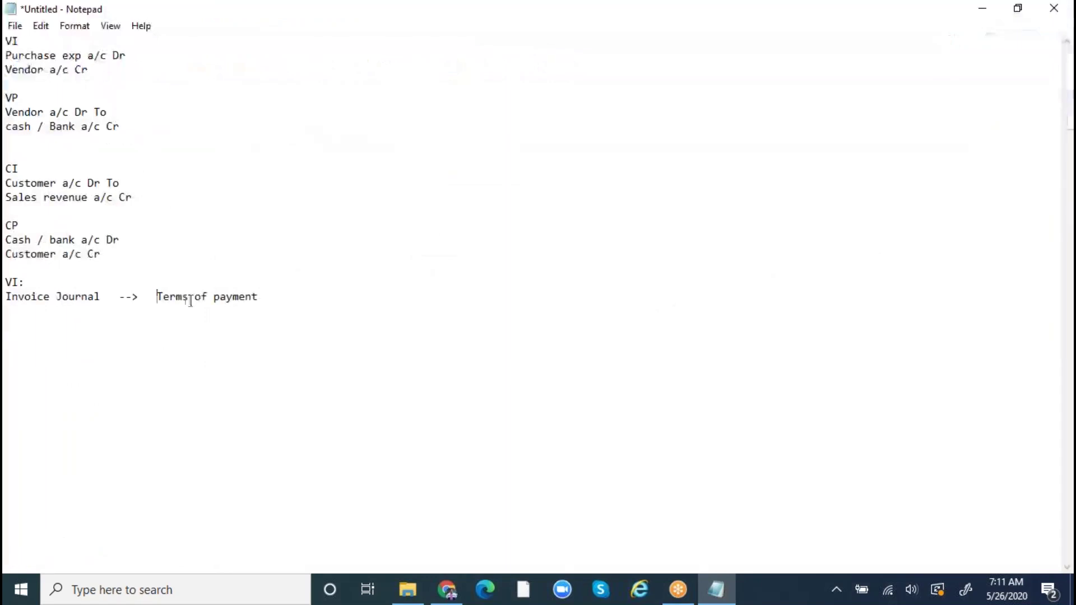
key(Return)
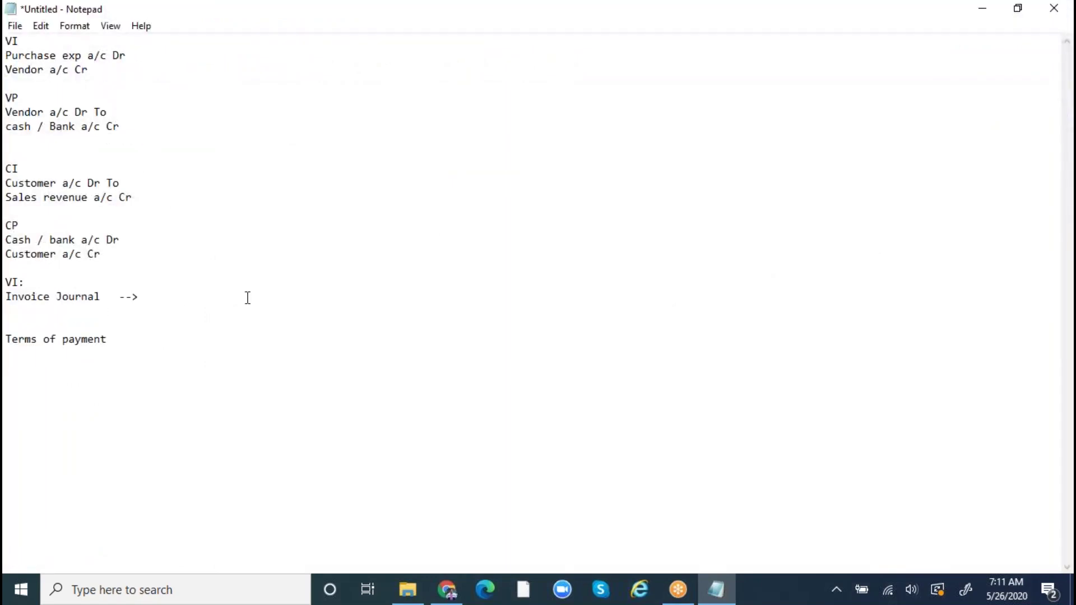
click(142, 354)
key(Return)
text(45Days)
key(Tab)
key(Tab)
text(1Month 15 Days)
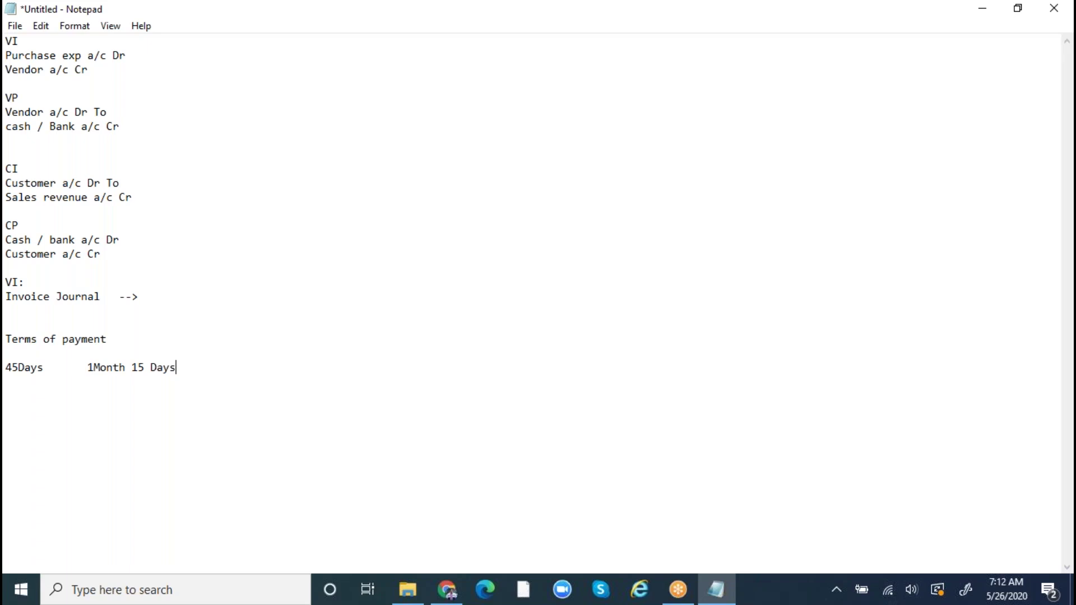
- Move "1Month 15 Days" to its own line three lines below 45Days and add "46 Days" after it
click(60, 368)
click(87, 368)
key(Return)
key(Return)
key(Return)
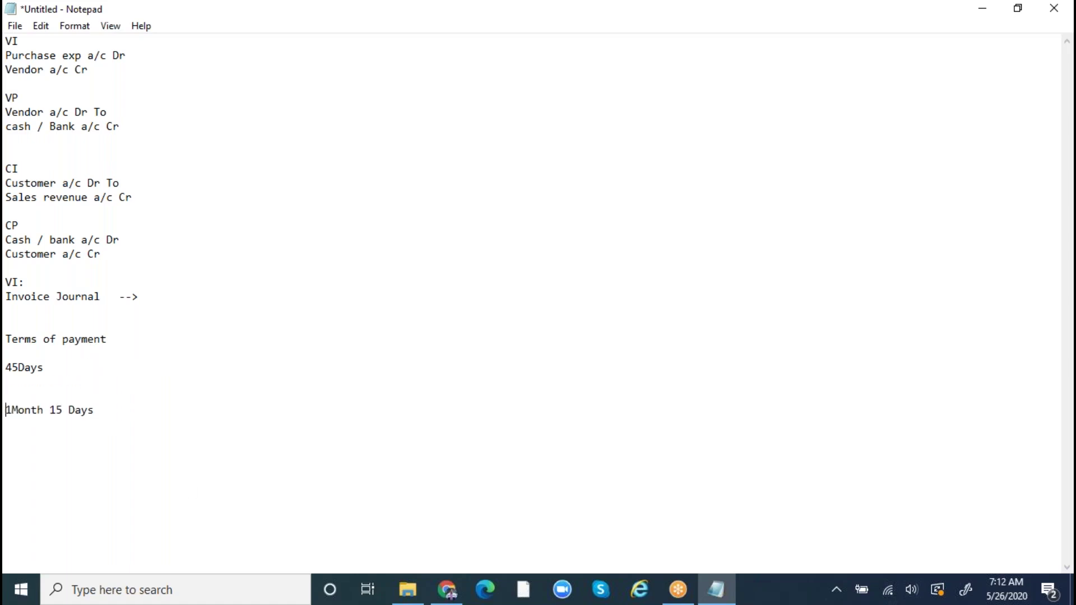
click(112, 410)
text(46 Days)
- Copy the "1Month 15 Days 46 Days" line onto the line below and change the copy to 45 Days
drag(174, 410, 7, 411)
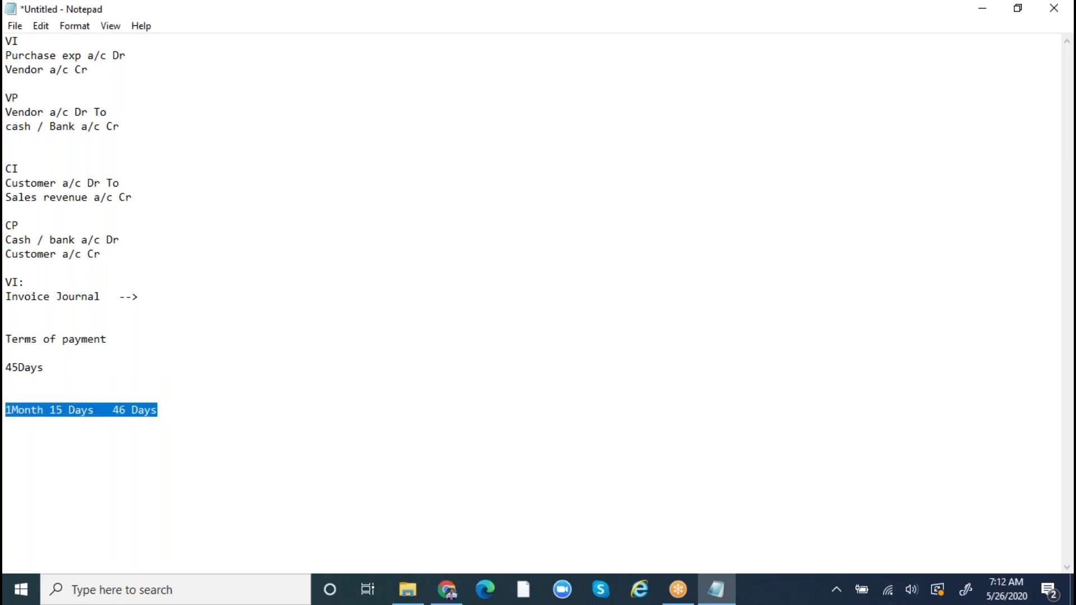
key(ctrl+c)
click(168, 409)
key(Return)
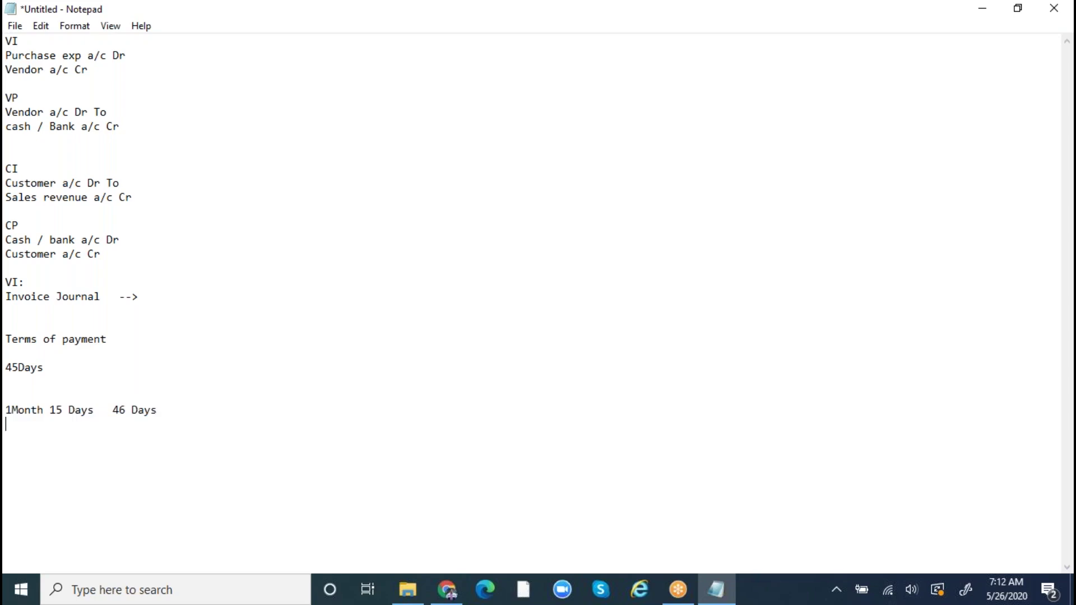
key(ctrl+v)
click(125, 424)
key(BackSpace)
text(5)
- Add a third copy of the "1Month 15 Days" line and change its total to 44 Days
key(End)
key(Return)
key(ctrl+v)
click(124, 439)
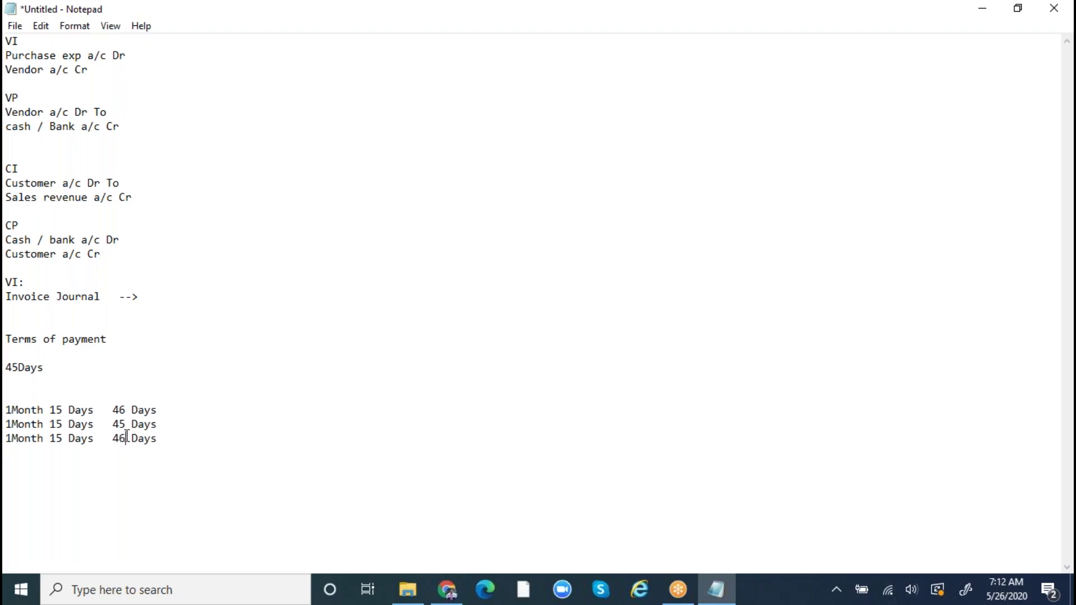
key(BackSpace)
text(4)
- Add a fourth copy of the "1Month 15 Days" line and change its total to 43 Days
click(173, 438)
key(Return)
key(ctrl+v)
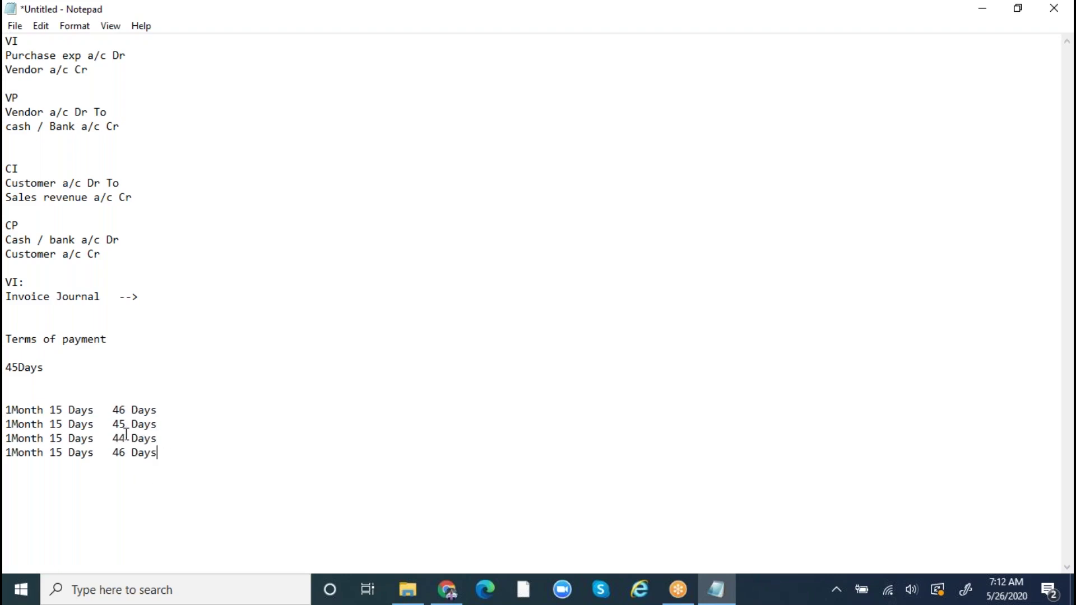
click(126, 452)
key(BackSpace)
text(3)
- Add the months "Jan, Mar, May, jul, Aug, oct, Dec" to the 46 Days line and highlight them
click(167, 408)
text(Jan,)
text(  Marh)
key(BackSpace)
key(BackSpace)
text(r, M)
text(ay, )
text(july)
key(BackSpace)
text(, Aug, oct, Dec)
drag(157, 410, 6, 410)
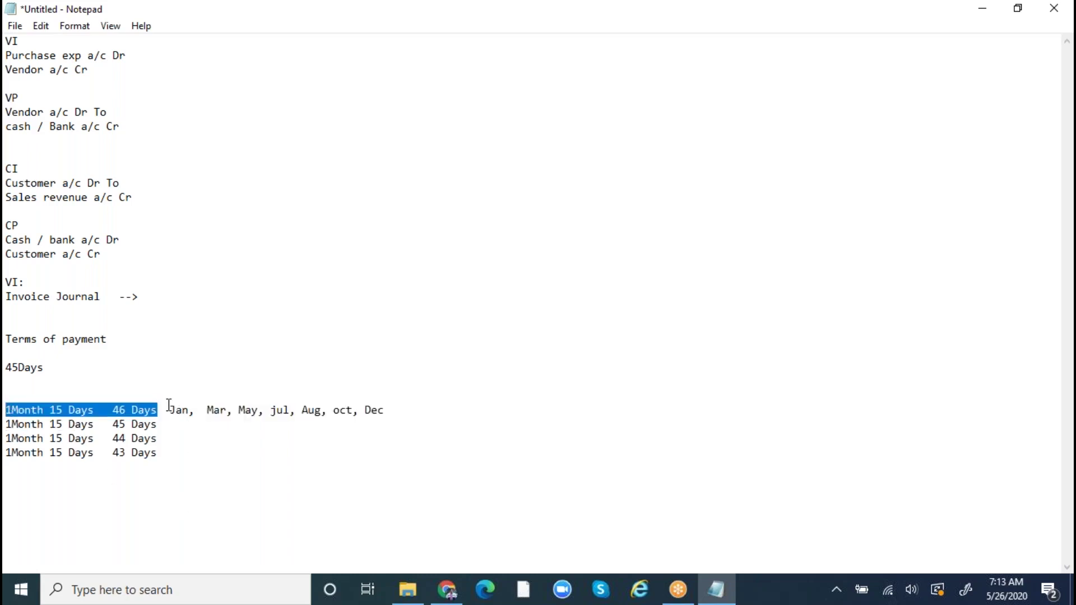
drag(175, 406, 391, 405)
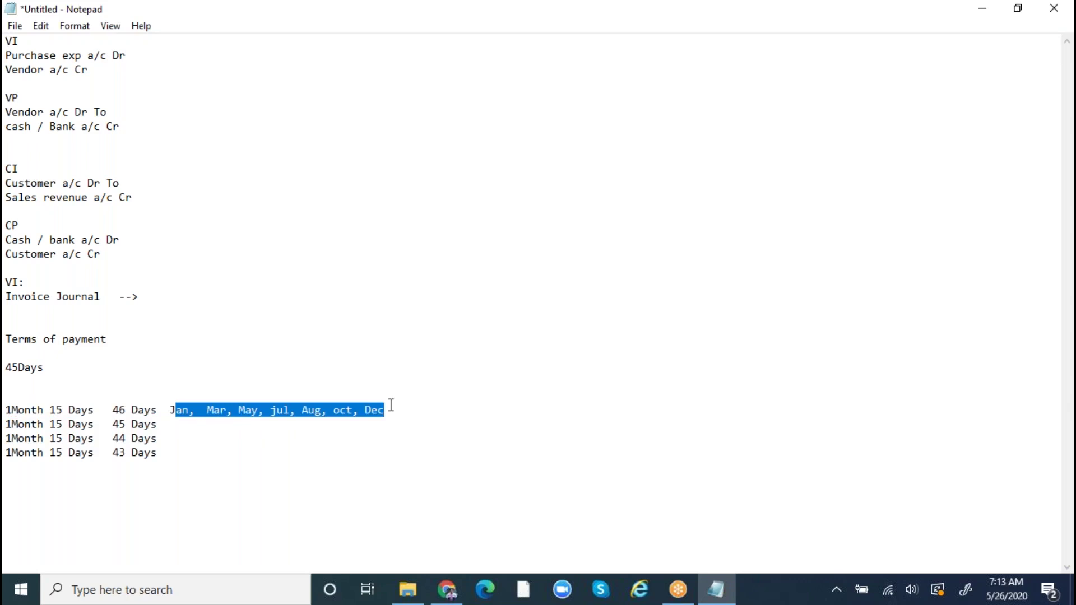
- Add the months "Apr, June, Sep, Nov" to the 45 Days line and highlight the line's beginning
click(180, 427)
text(Apr, )
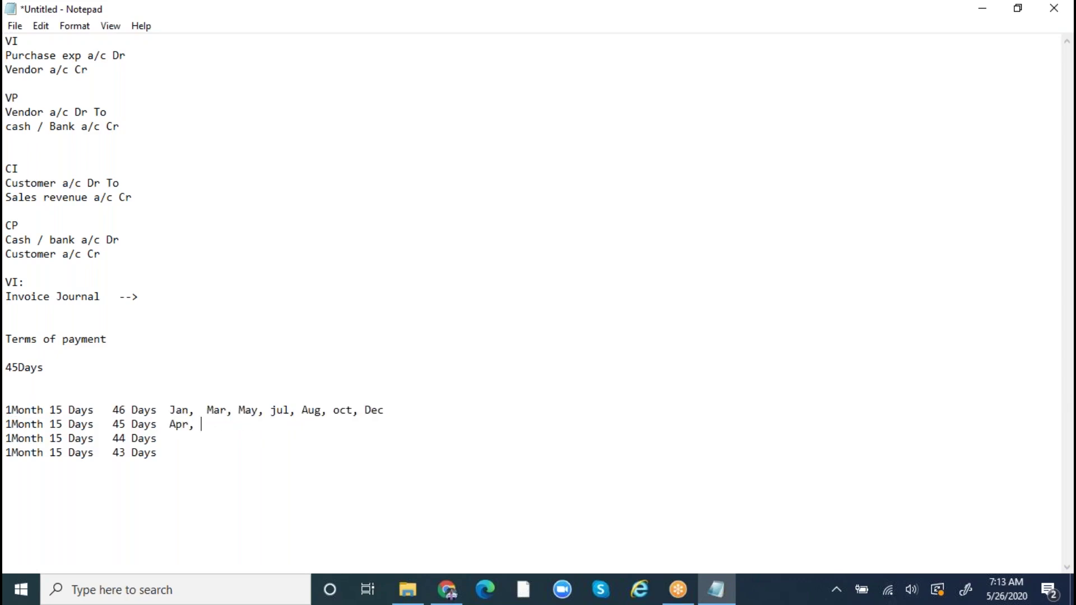
text(June, Sep, Nov)
drag(163, 425, 5, 424)
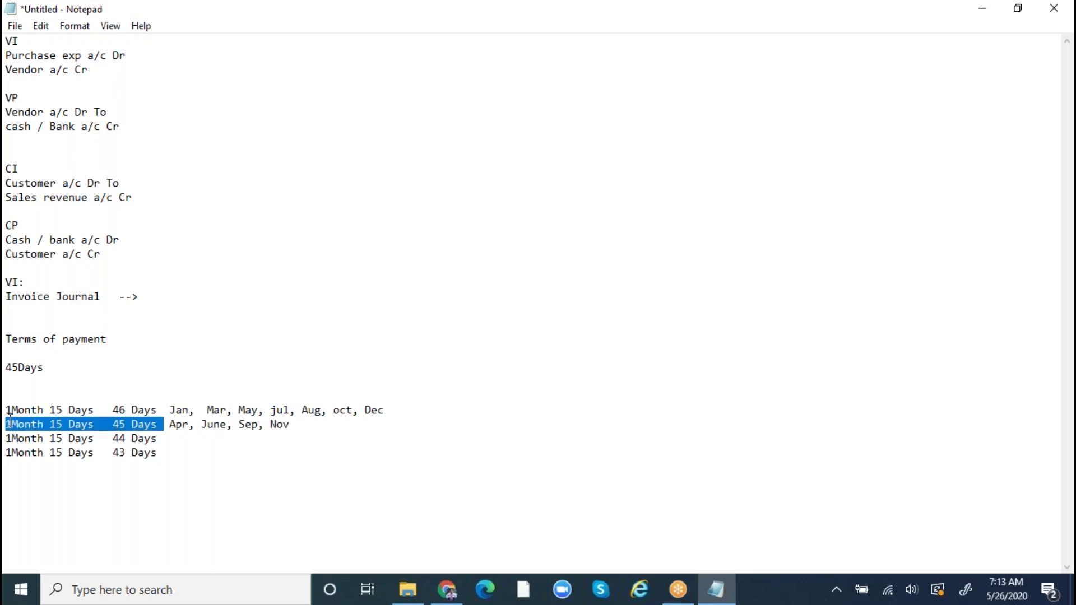
- Add "Leaf year Feb" to the end of the 44 Days line
click(160, 438)
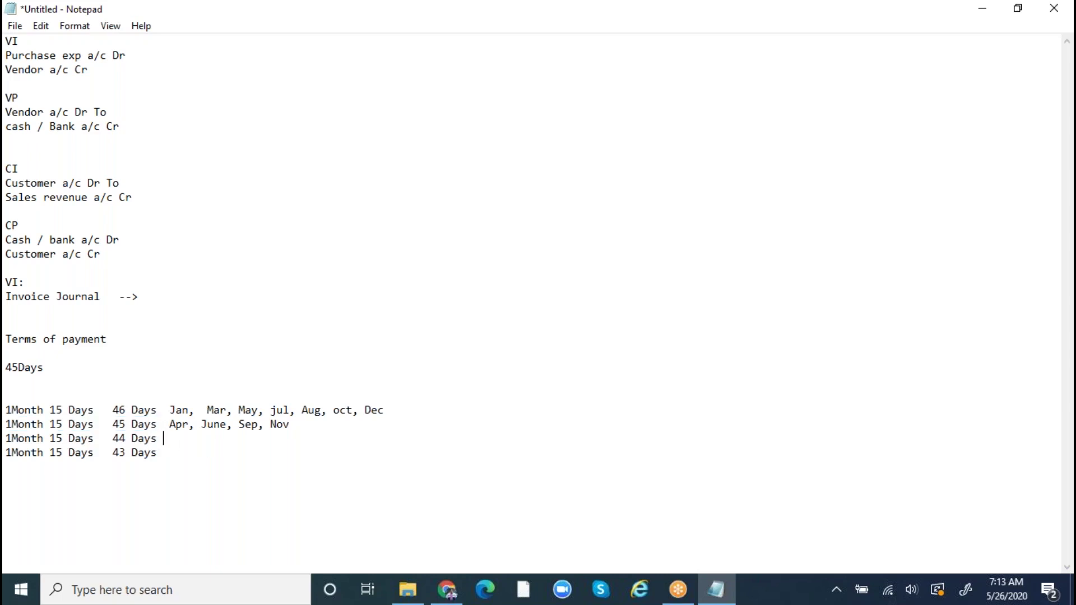
text(Leaf yea)
text(r fb)
text(e)
key(BackSpace)
key(BackSpace)
key(BackSpace)
text(f ye)
key(BackSpace)
key(BackSpace)
text(f)
key(BackSpace)
text(Feb)
- Add "Not leaf year Feb" to the 43 Days line, and highlight the four month lines followed by the 45Days line
click(169, 453)
text(NOt)
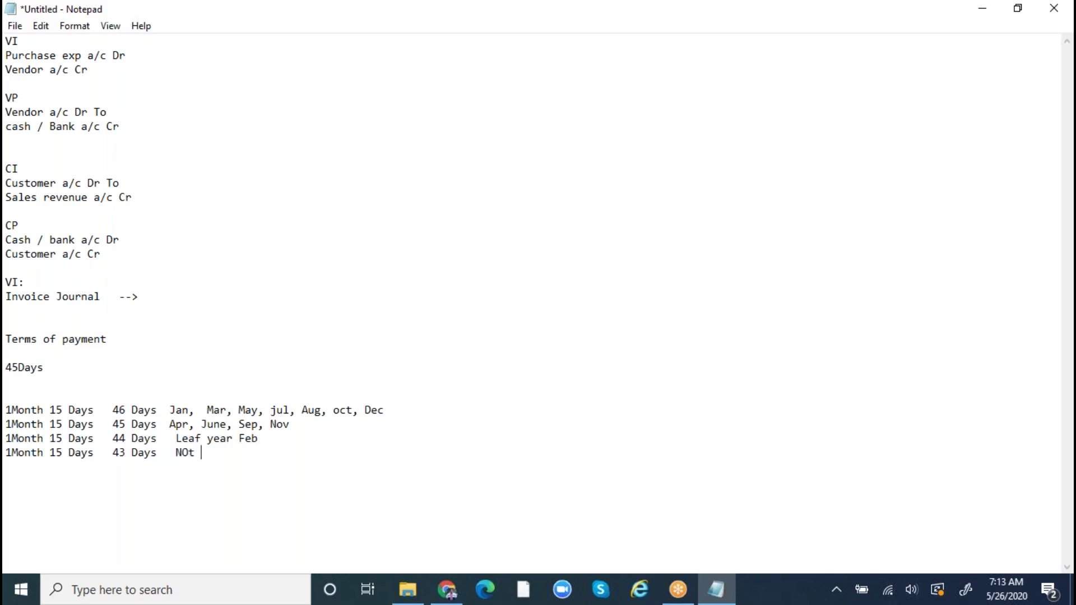
key(BackSpace)
key(BackSpace)
key(BackSpace)
text(onth 15 Da)
key(BackSpace)
text(eaf year Feb)
drag(297, 454, 7, 409)
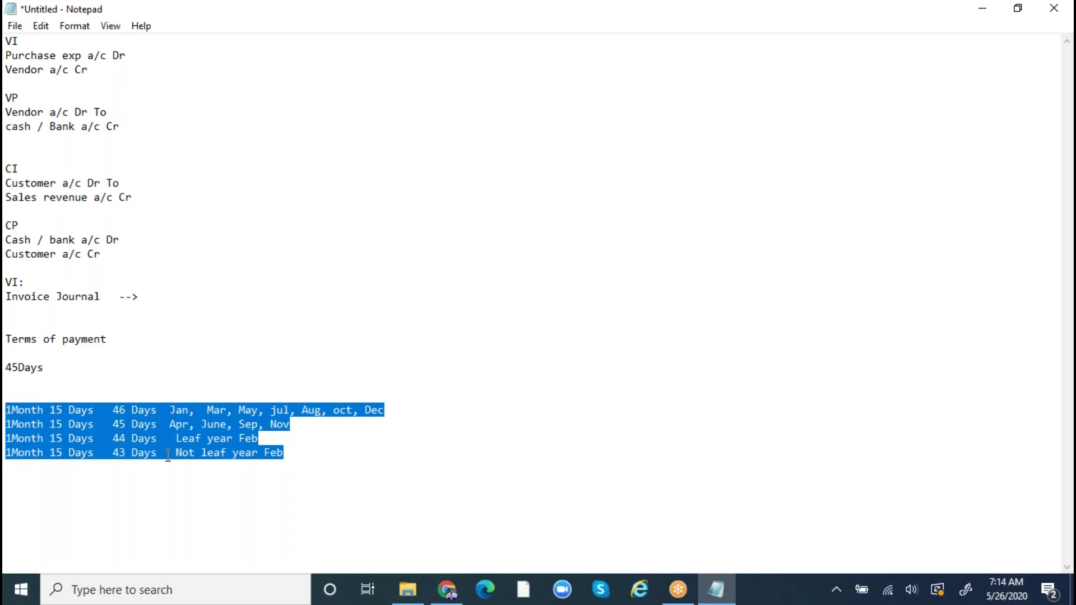
drag(63, 369, 9, 368)
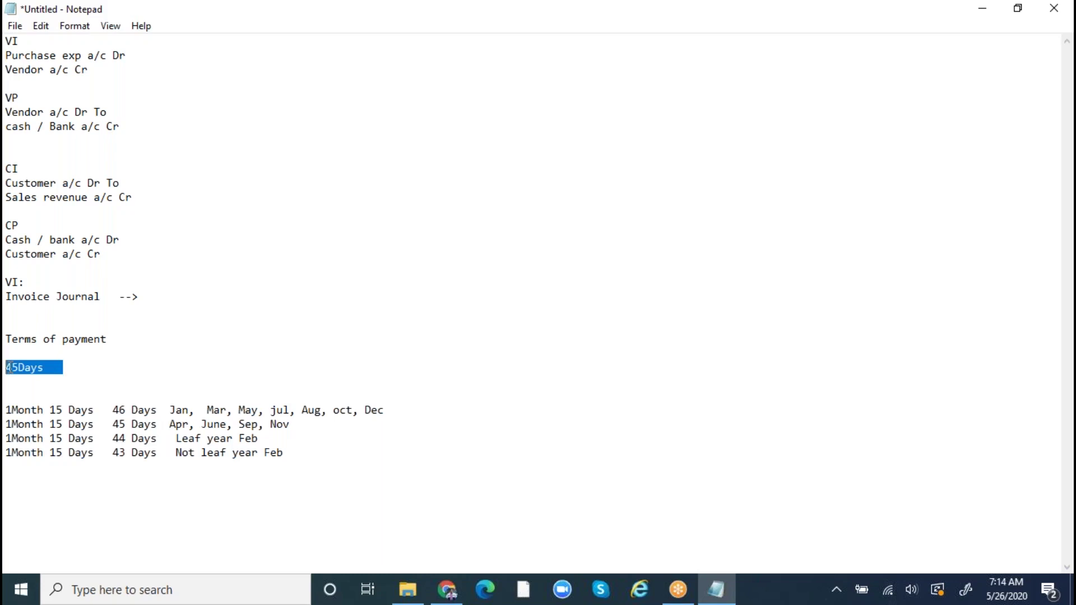
- Highlight "1Month 15 Days" on the 46 Days line and the 45Days entry alternately to compare the two terms
drag(95, 410, 7, 410)
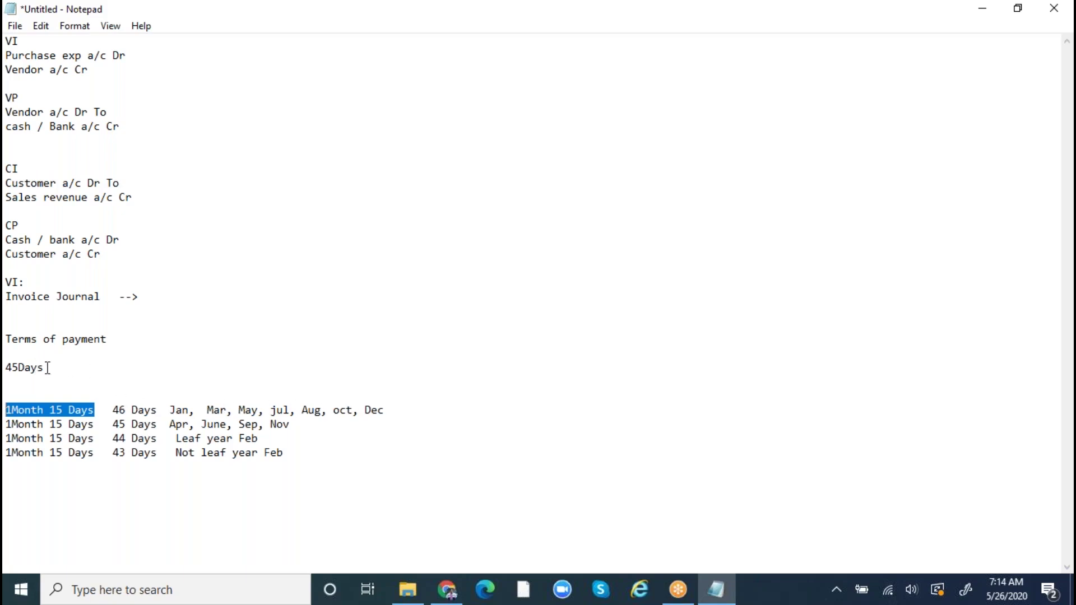
drag(47, 368, 9, 369)
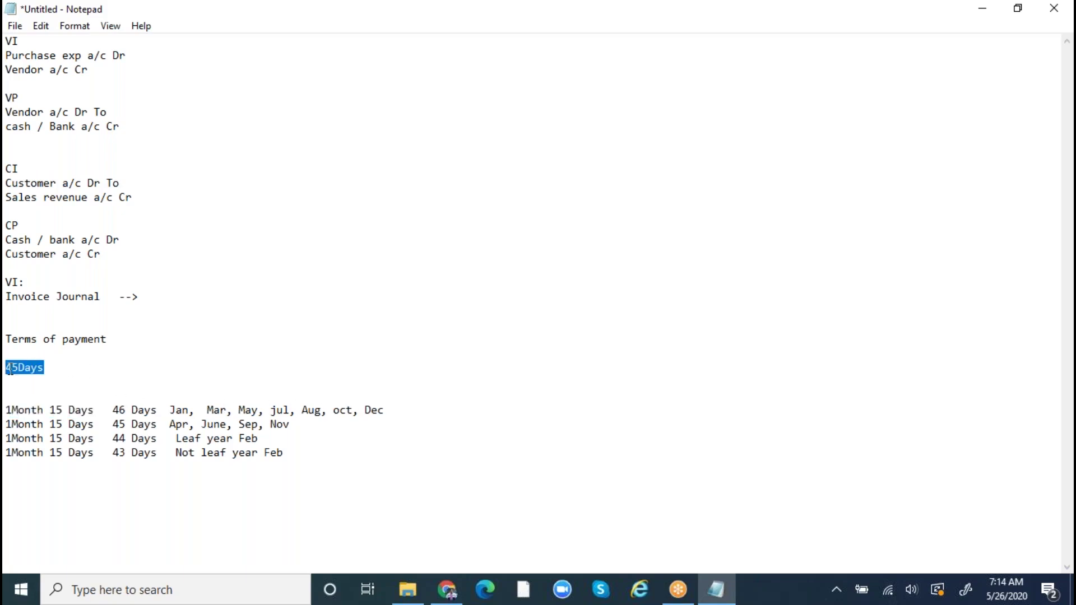
drag(94, 410, 10, 409)
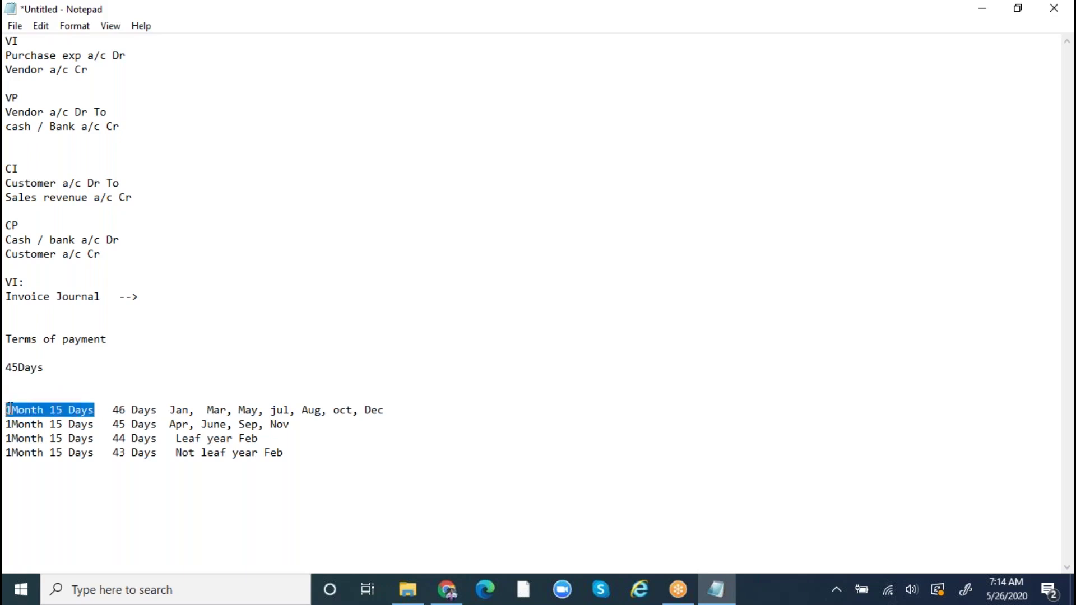
- Switch to the Terms of payment page in Chrome and examine the Net45 days value and the list of existing terms
click(447, 590)
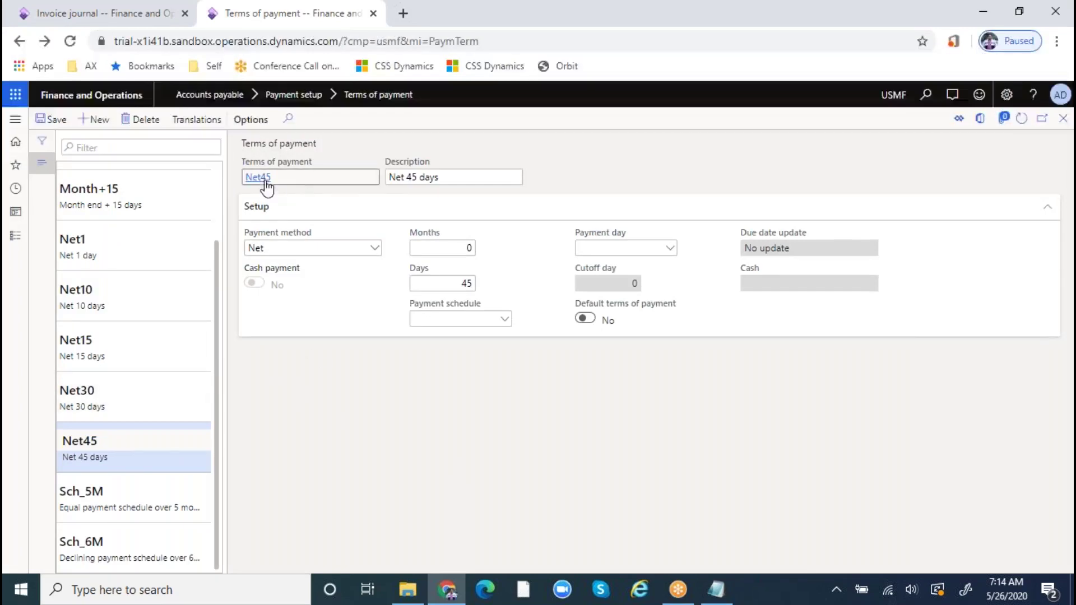
click(451, 284)
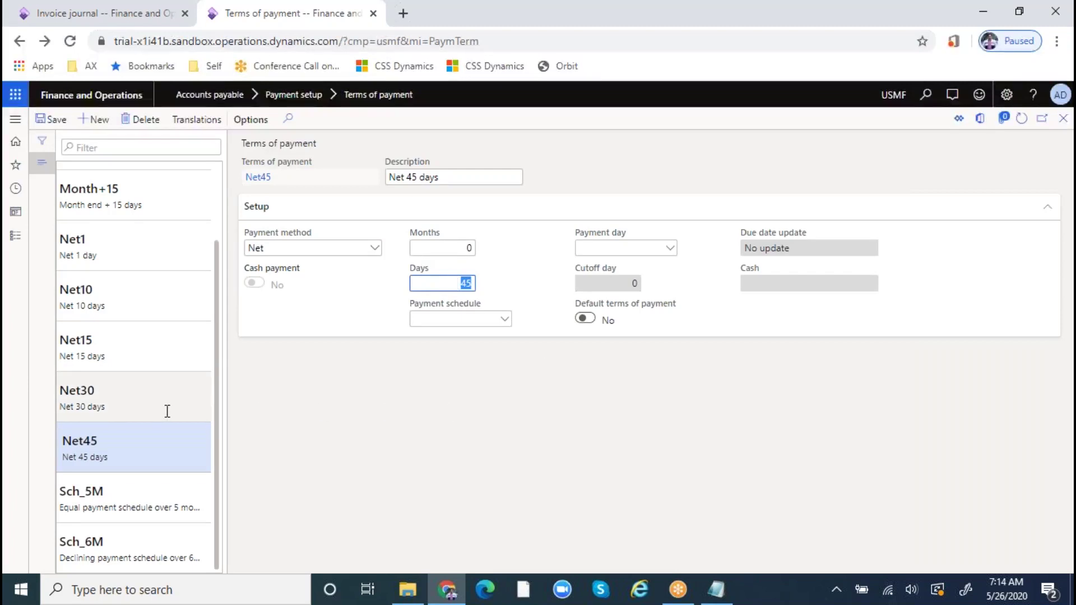
scroll(220, 429, up, 2)
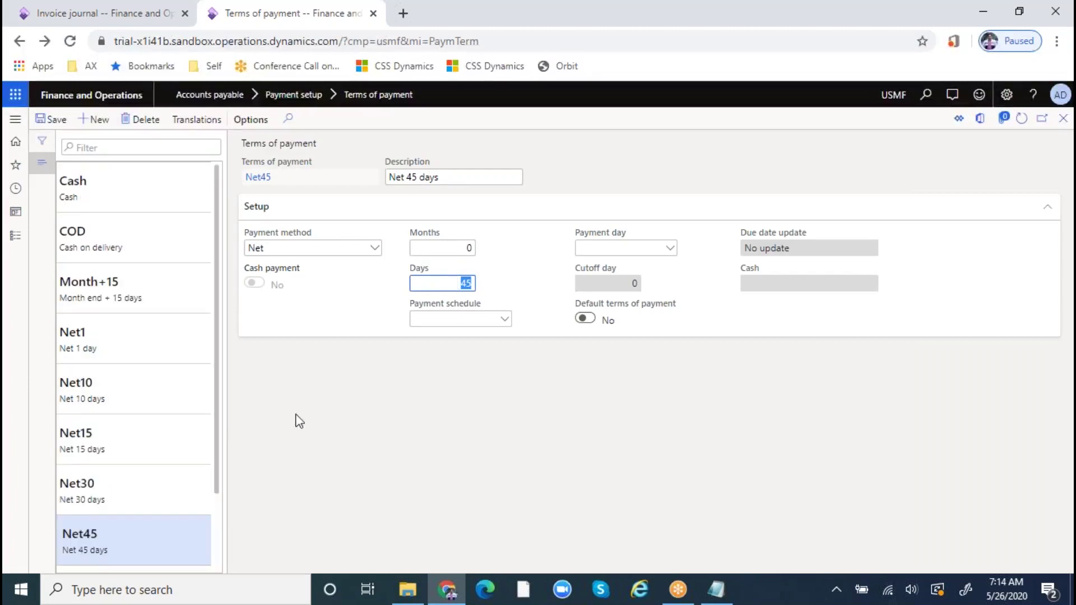
scroll(185, 438, down, 2)
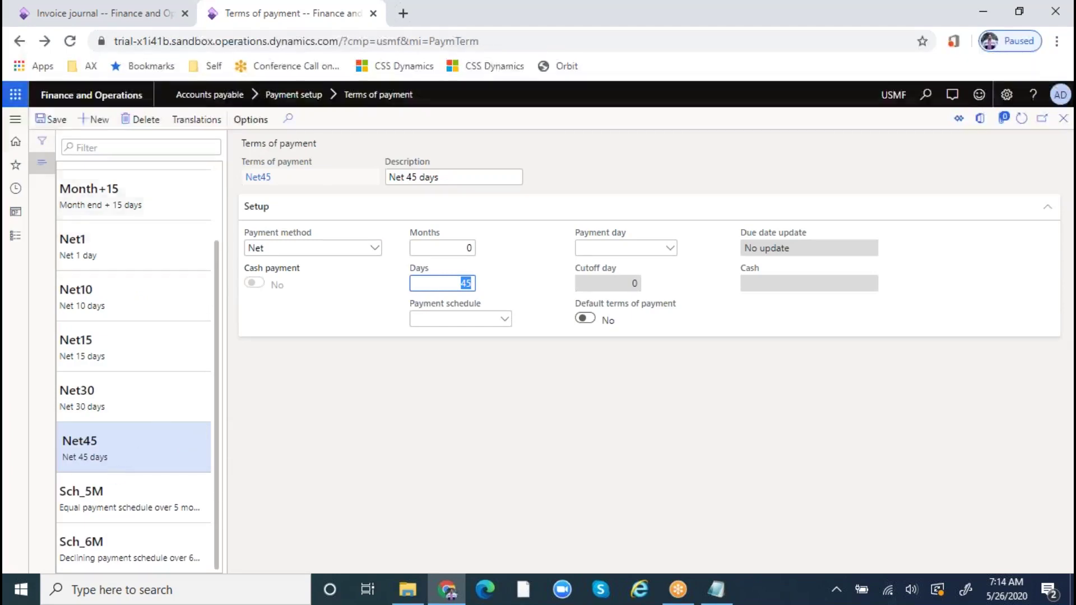
- Create a new payment term named "One Month +15 Days" and copy the same text into its description
click(99, 119)
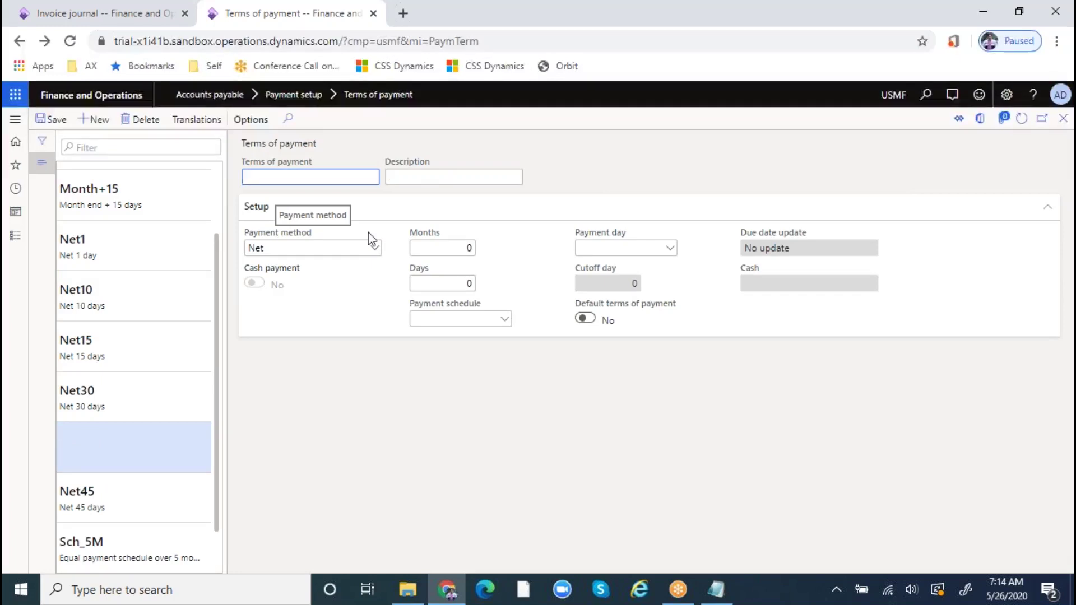
key(BackSpace)
text(One Month +15 Days)
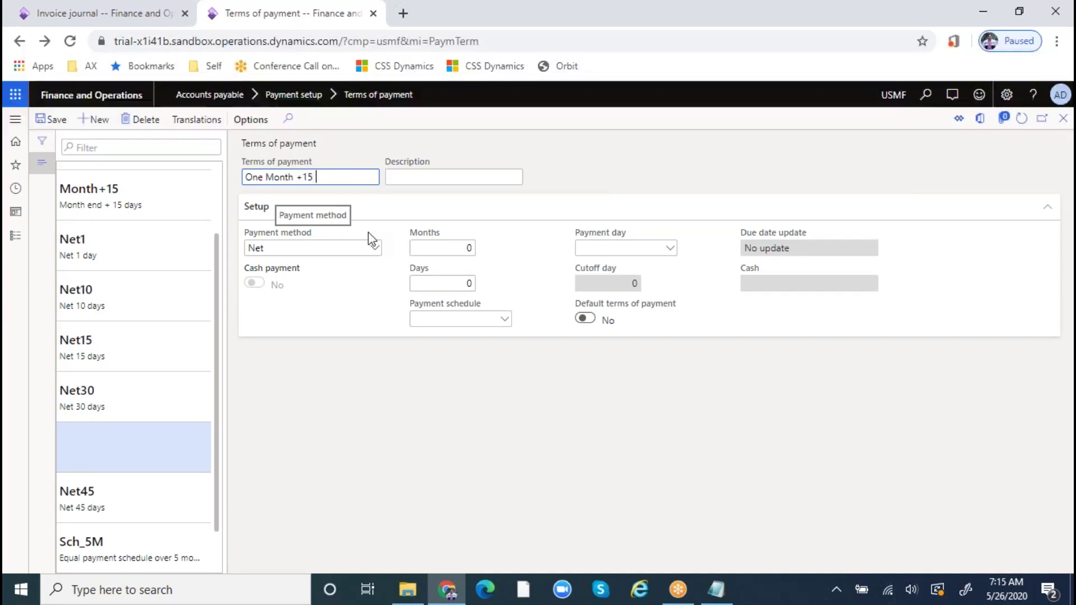
key(Tab)
key(shift+Tab)
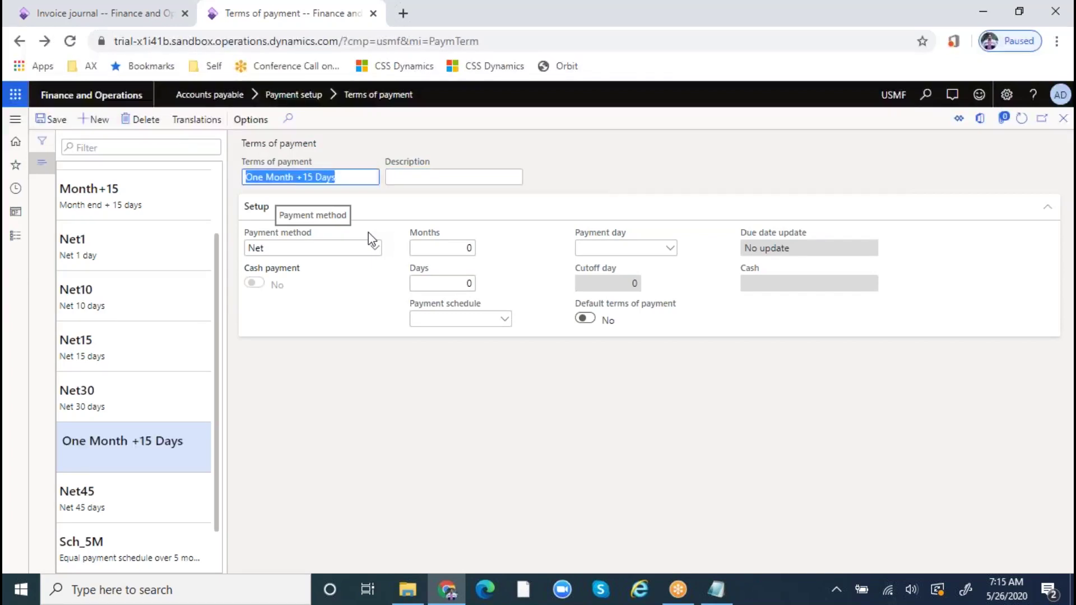
key(ctrl+c)
key(Tab)
key(ctrl+v)
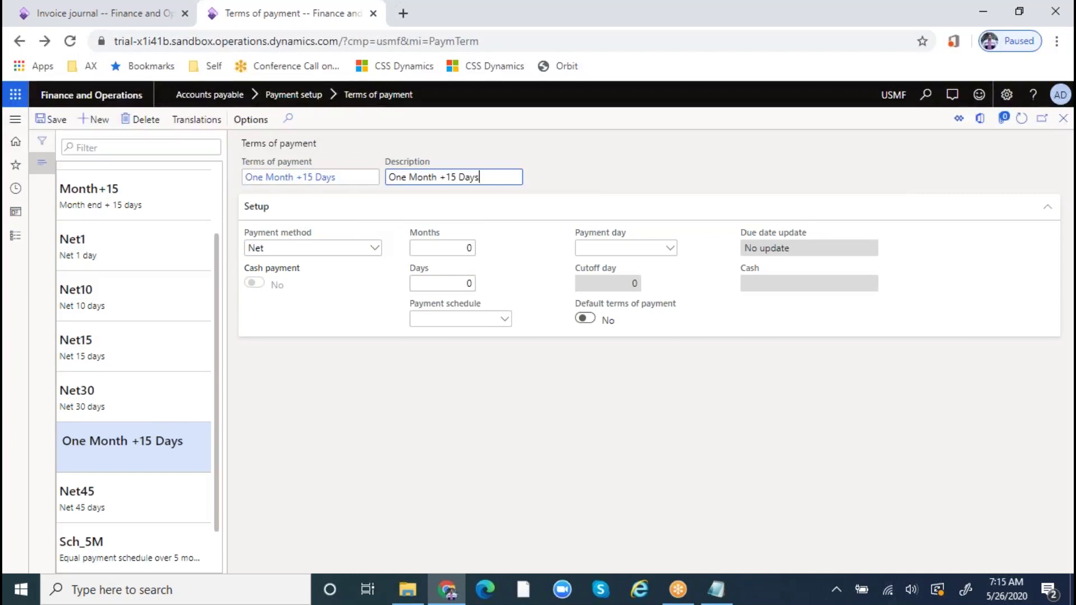
- Set the One Month +15 Days term to 1 month and 15 days
click(474, 247)
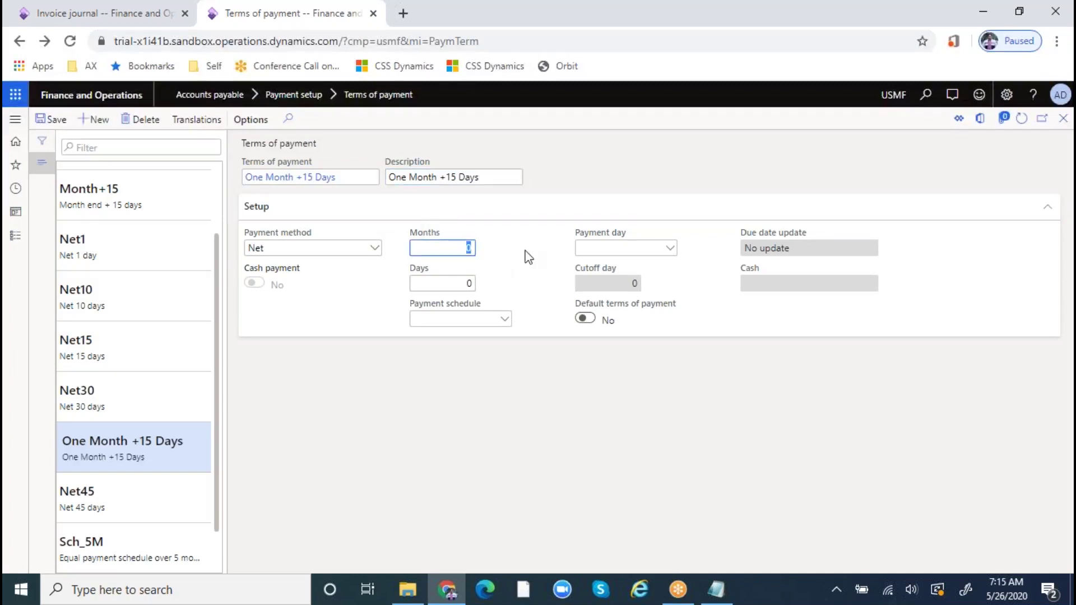
key(Tab)
text(1)
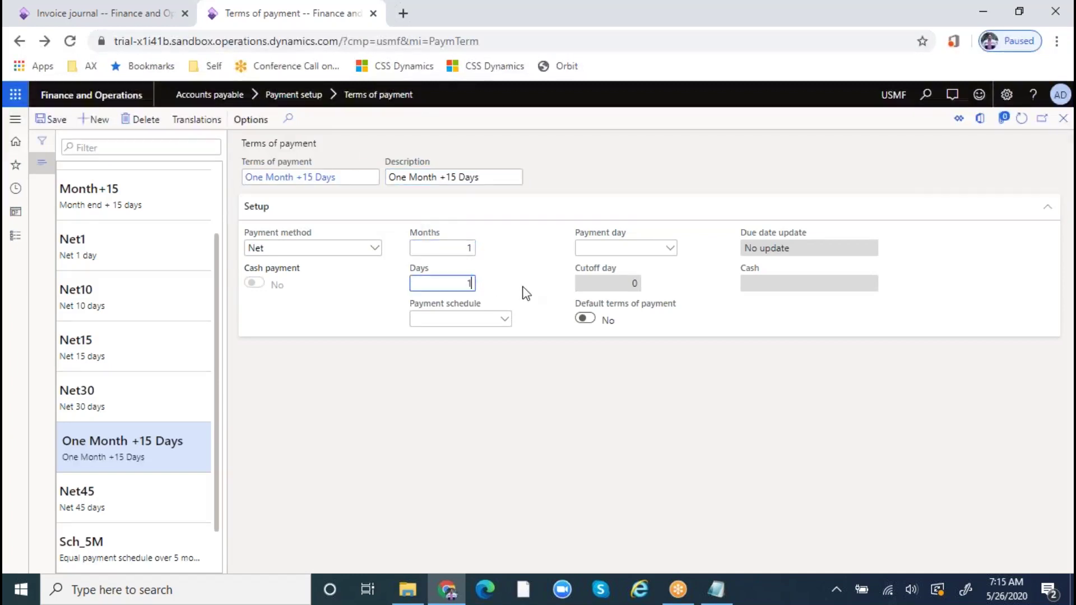
click(527, 292)
- Compare the setup of the Month+15, One Month +15 Days and Net45 terms, ending on the Net45 days value
click(112, 193)
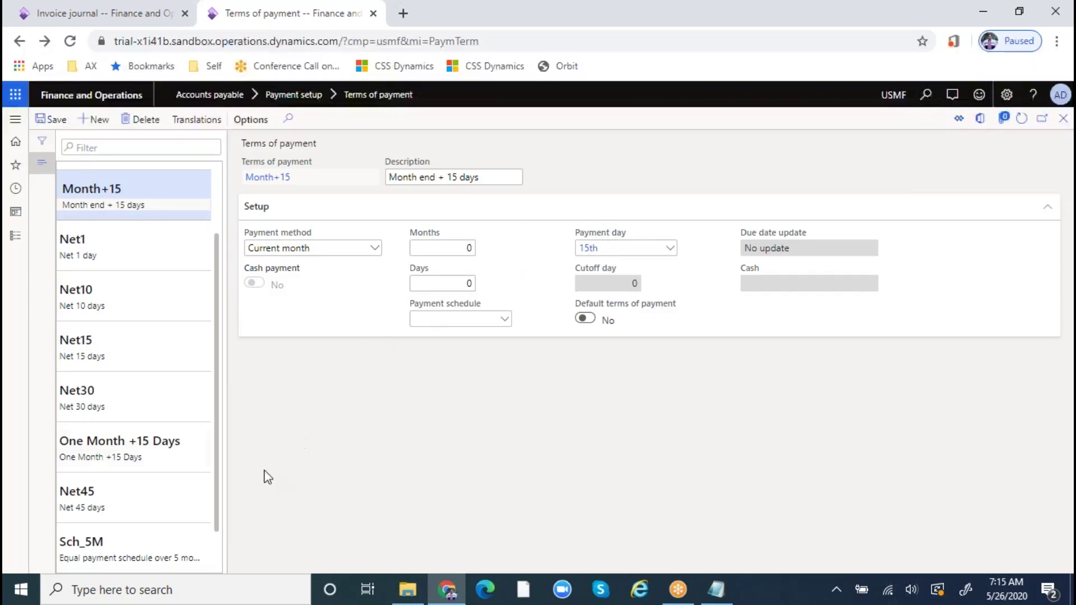
click(117, 443)
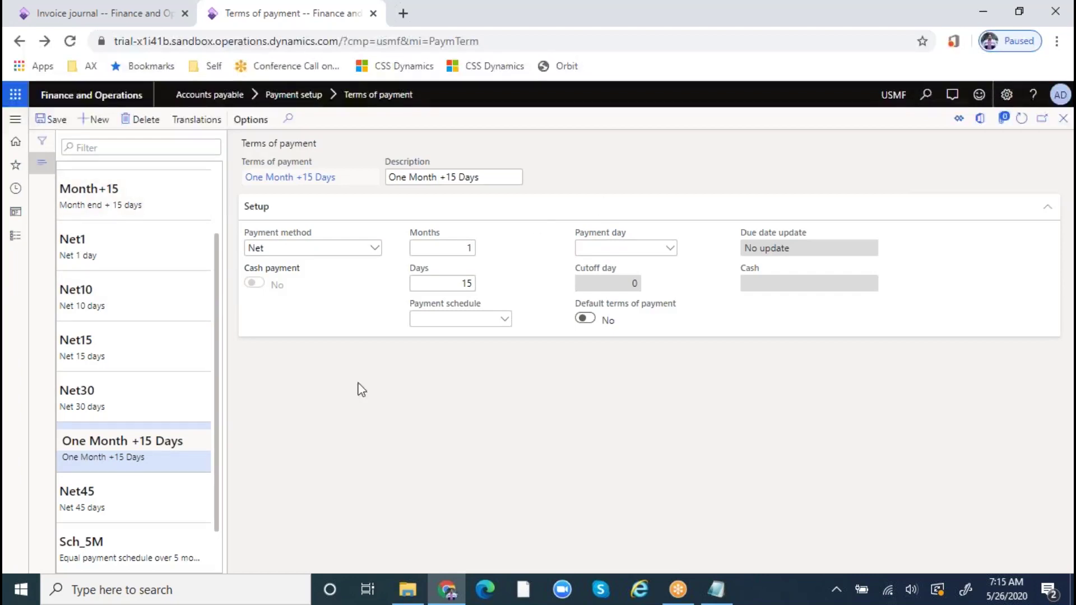
click(116, 491)
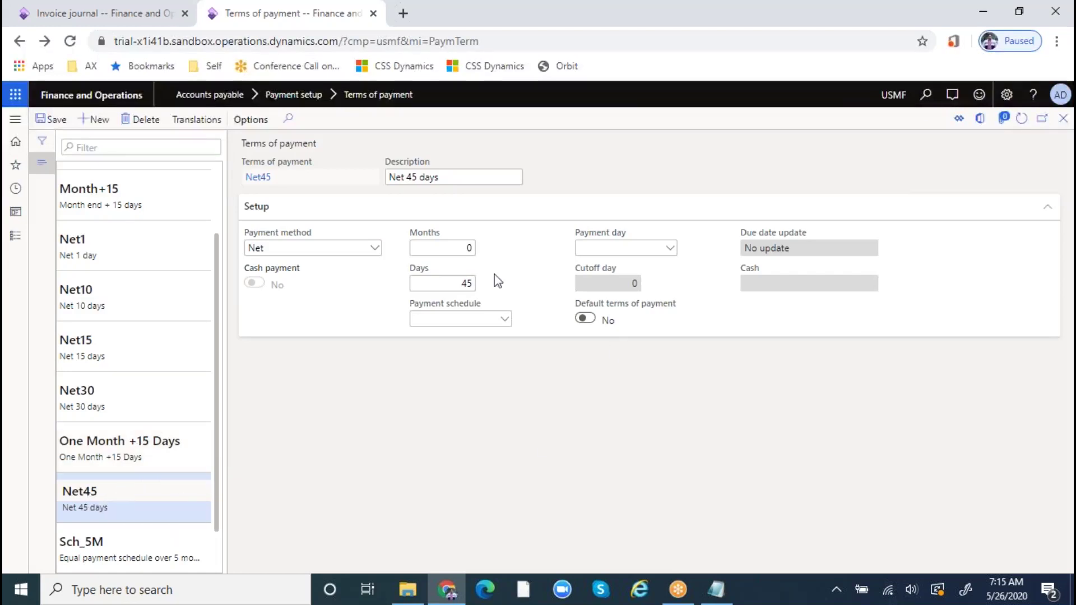
click(449, 283)
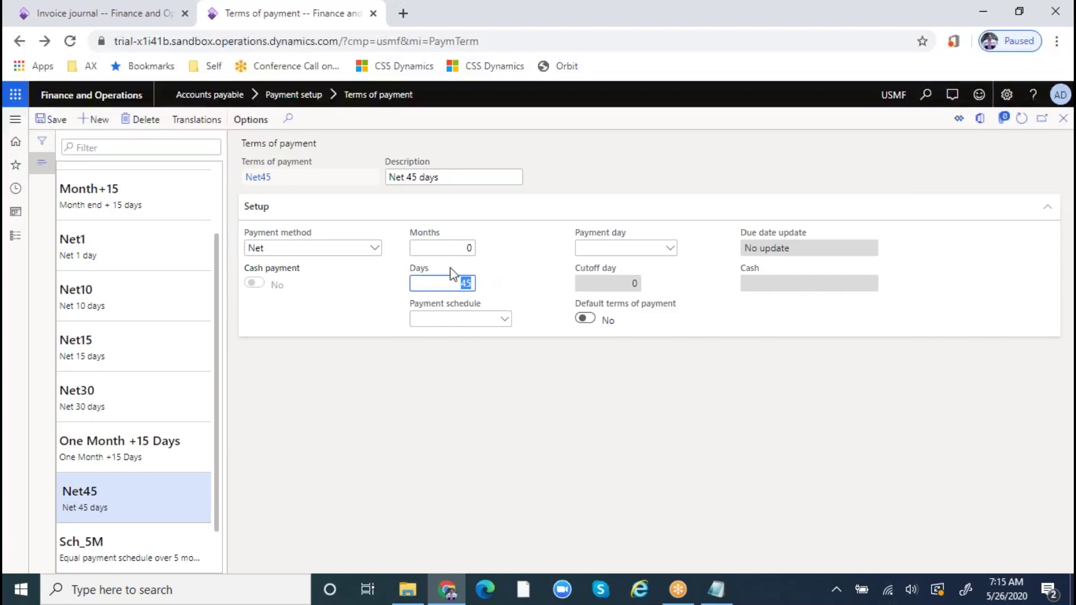
- Reopen the One Month +15 Days term and check its months and days values
click(114, 447)
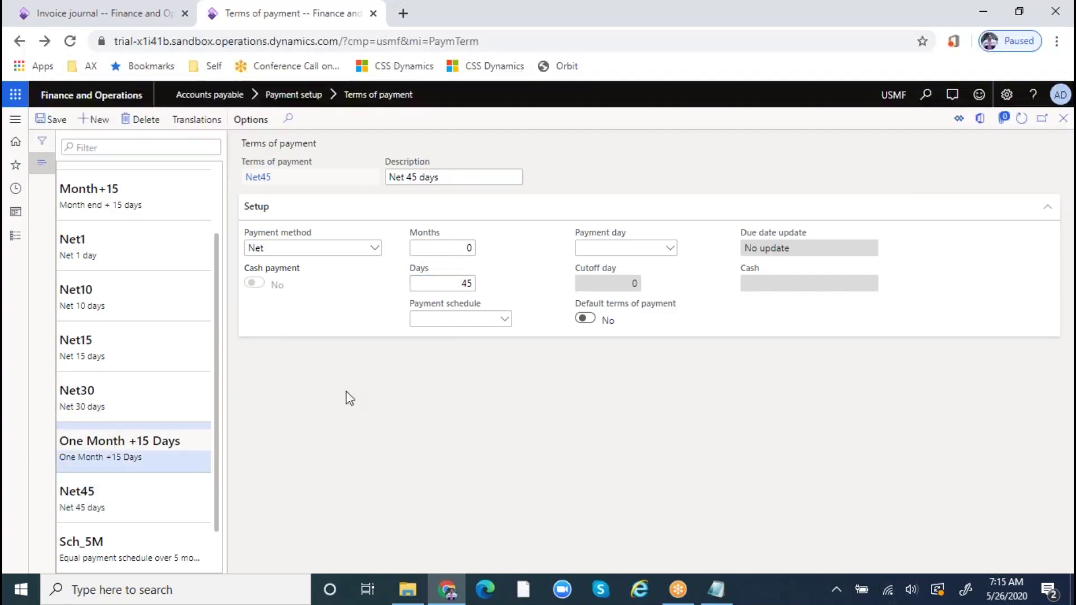
click(456, 246)
text(1)
click(450, 285)
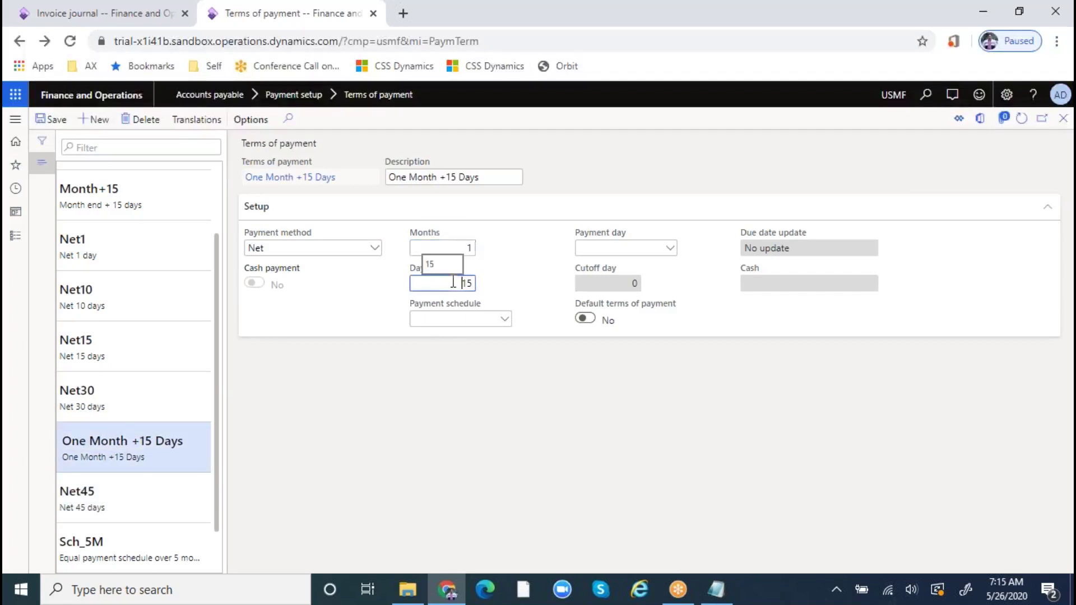
click(455, 247)
click(447, 281)
- Switch to the Notepad note and highlight the four 1Month 15 Days lines, followed by the 45Days entry
click(716, 589)
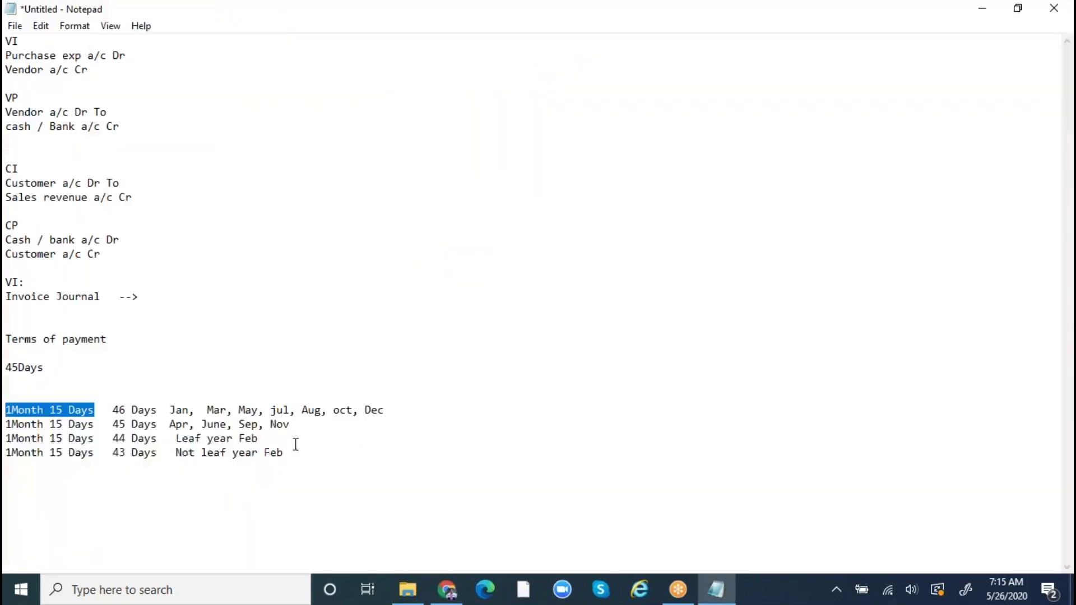
drag(290, 457, 10, 410)
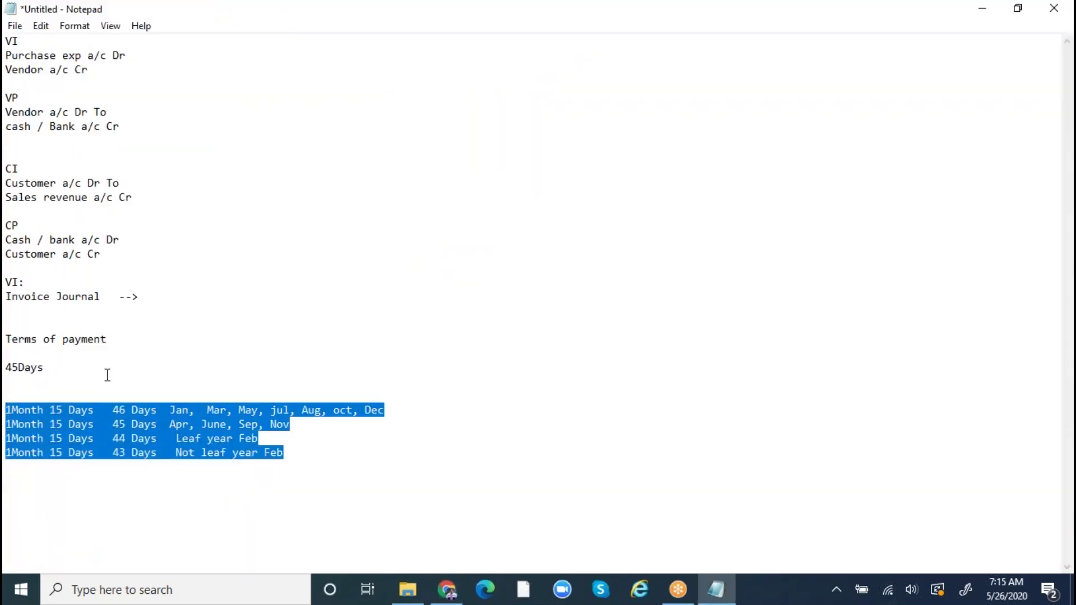
click(64, 367)
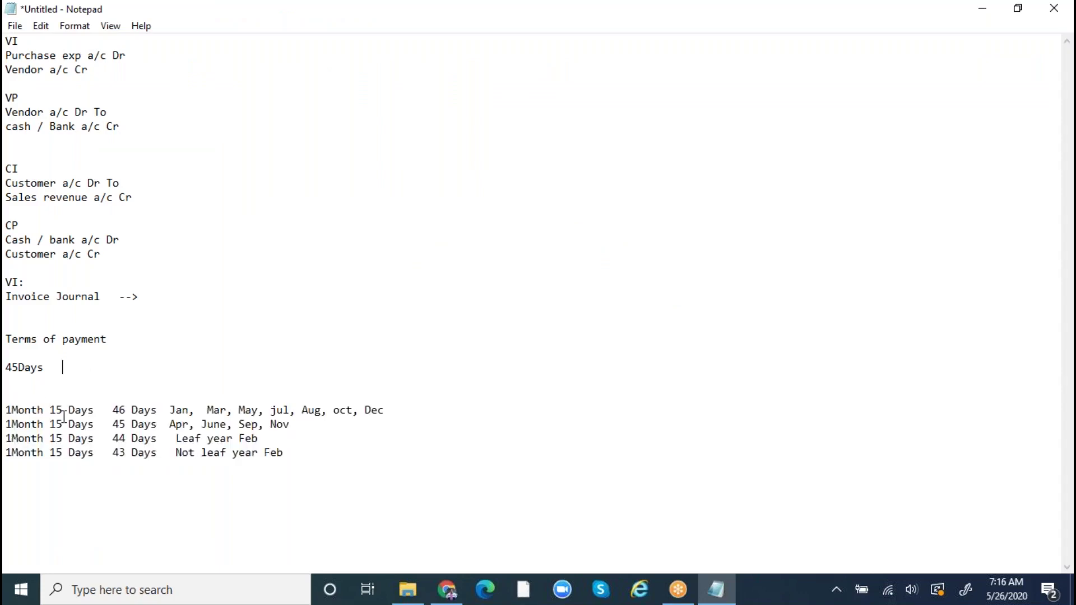
click(47, 368)
double_click(46, 369)
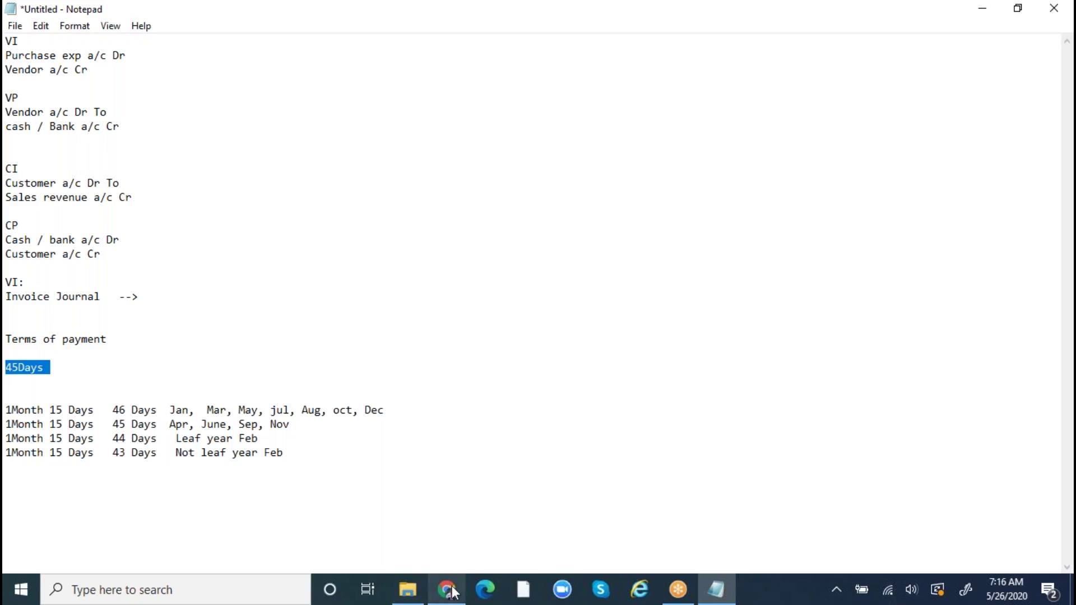
- Return to the note after a brief look at Chrome, and highlight the first "1Month 15 Days" and all four month lines
click(448, 589)
click(717, 589)
drag(95, 411, 10, 413)
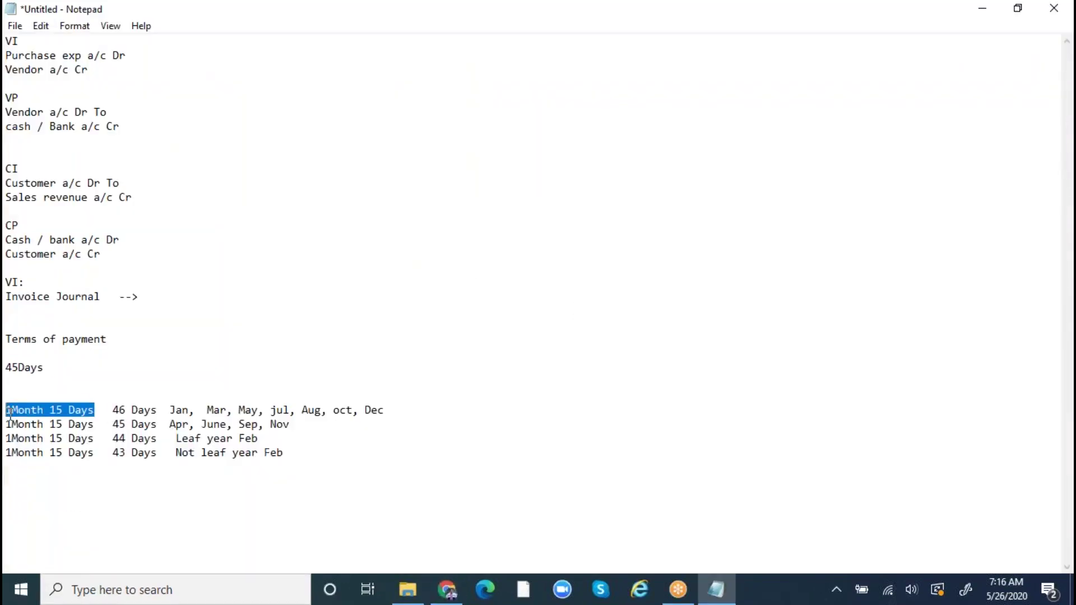
drag(288, 458, 7, 406)
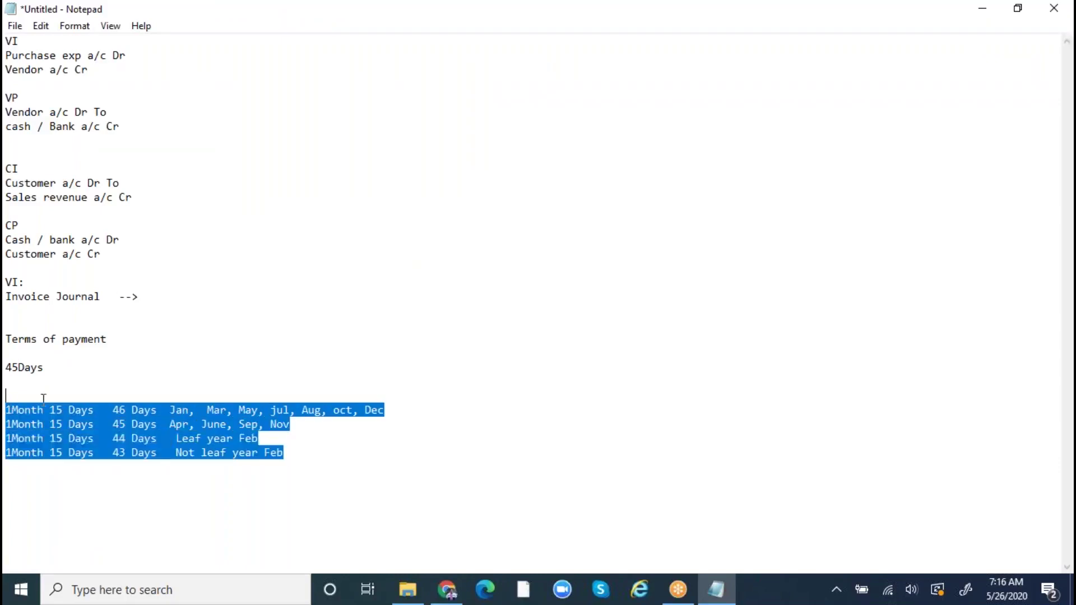
click(568, 444)
- Switch to Chrome, review the Net45 and One Month +15 Days terms, and close the open forms back to the dashboard
click(446, 589)
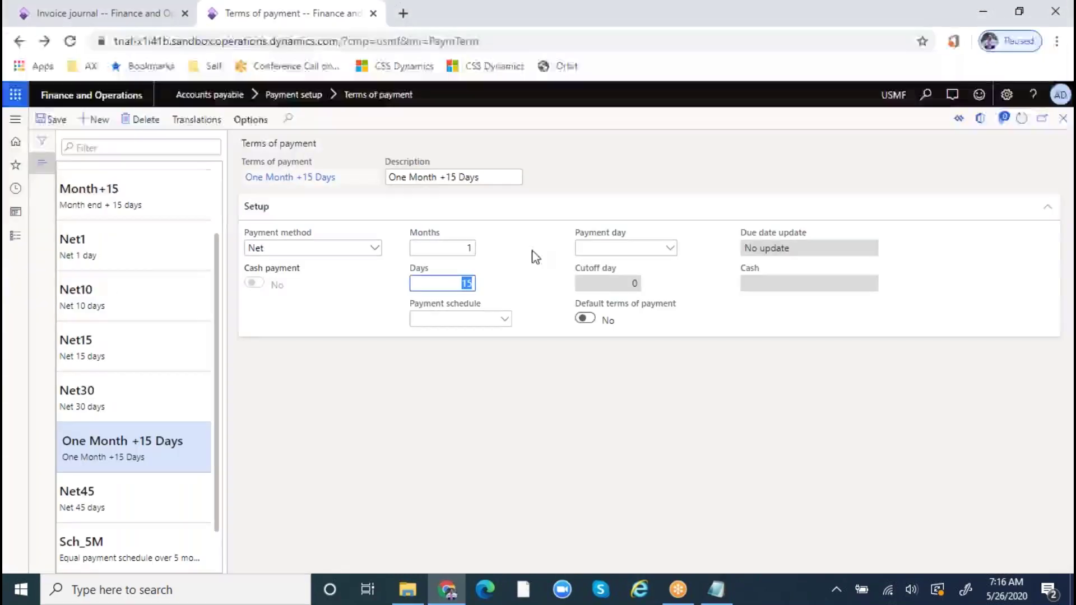
click(108, 496)
click(112, 456)
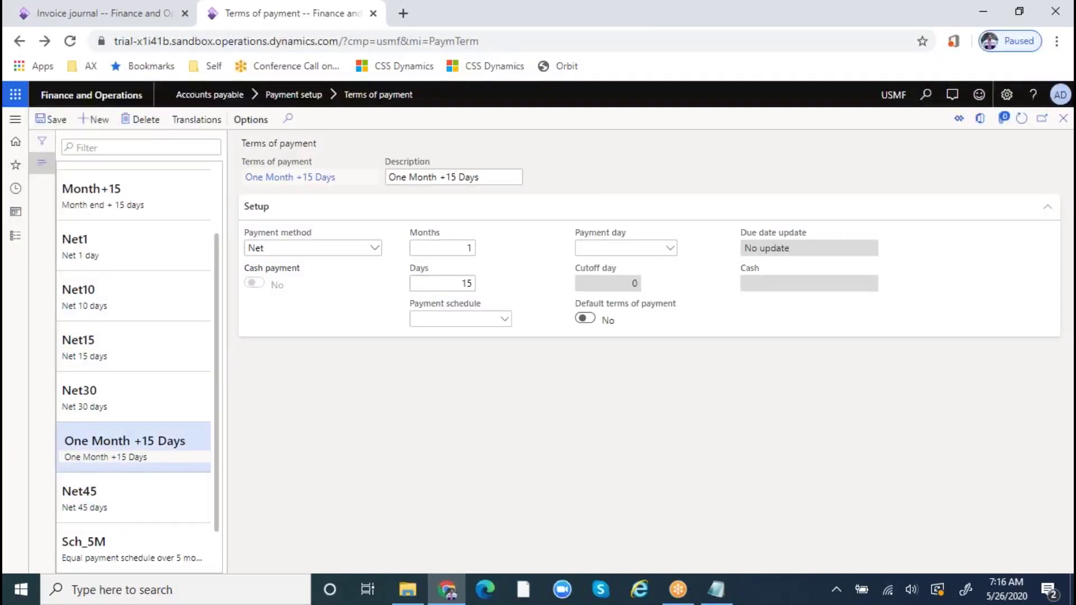
click(1063, 118)
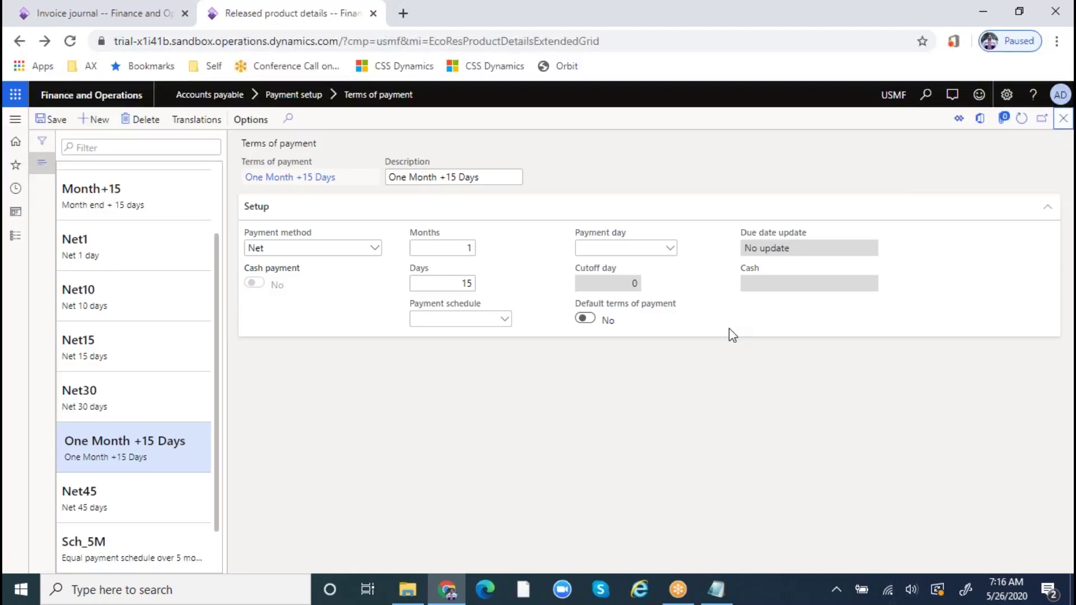
click(1063, 118)
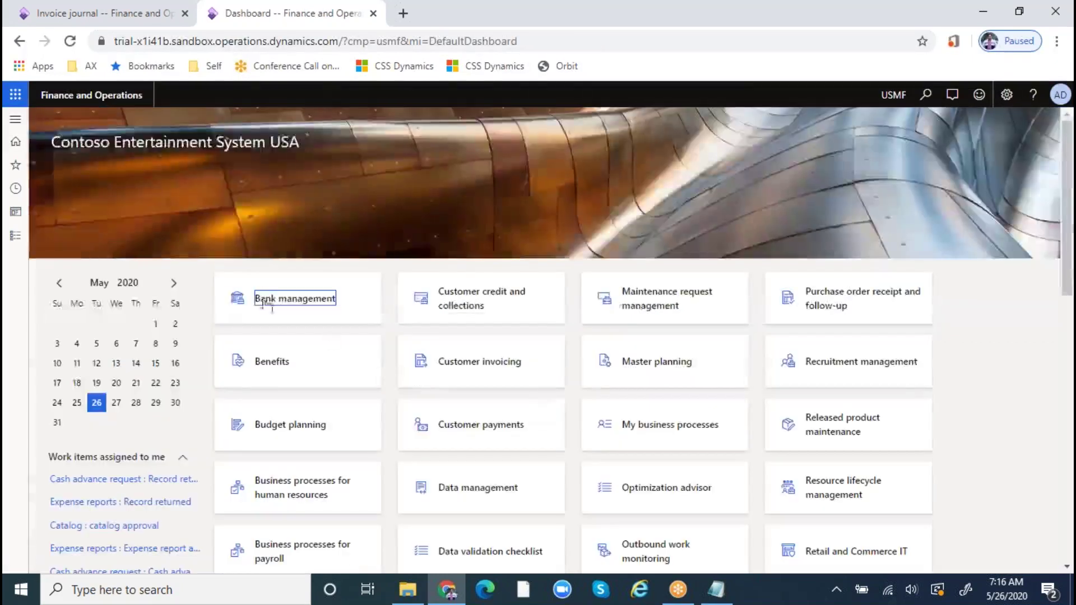
- On the Invoice journal page, assign the name APInvoice to the new unnamed journal and open its lines
click(96, 13)
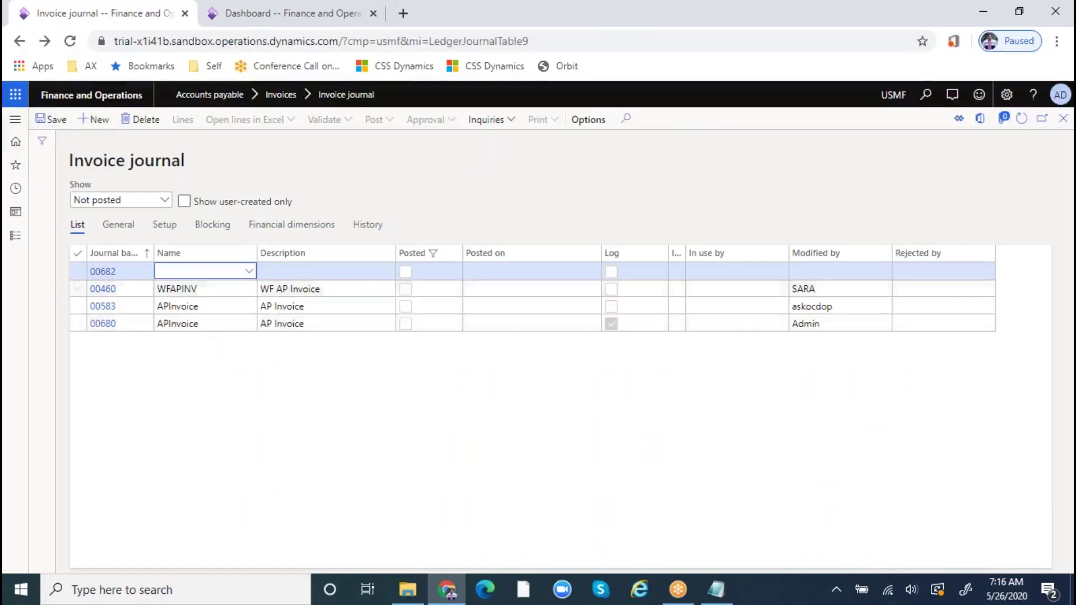
click(255, 272)
click(195, 306)
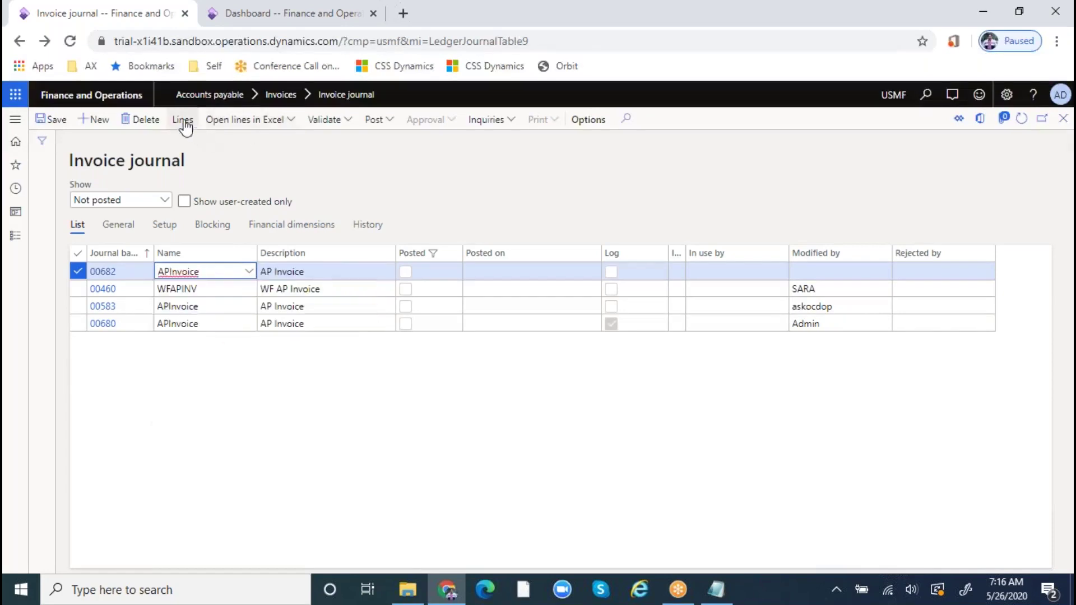
click(182, 119)
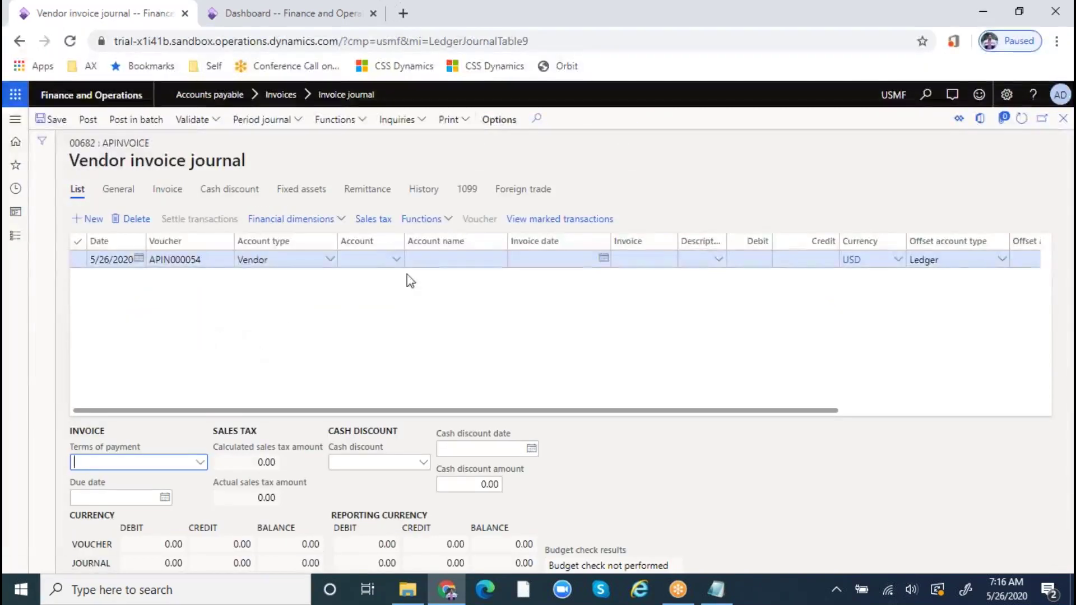
- Choose Acme Office Supplies as the vendor account on the invoice journal line and advance to the description field
click(394, 263)
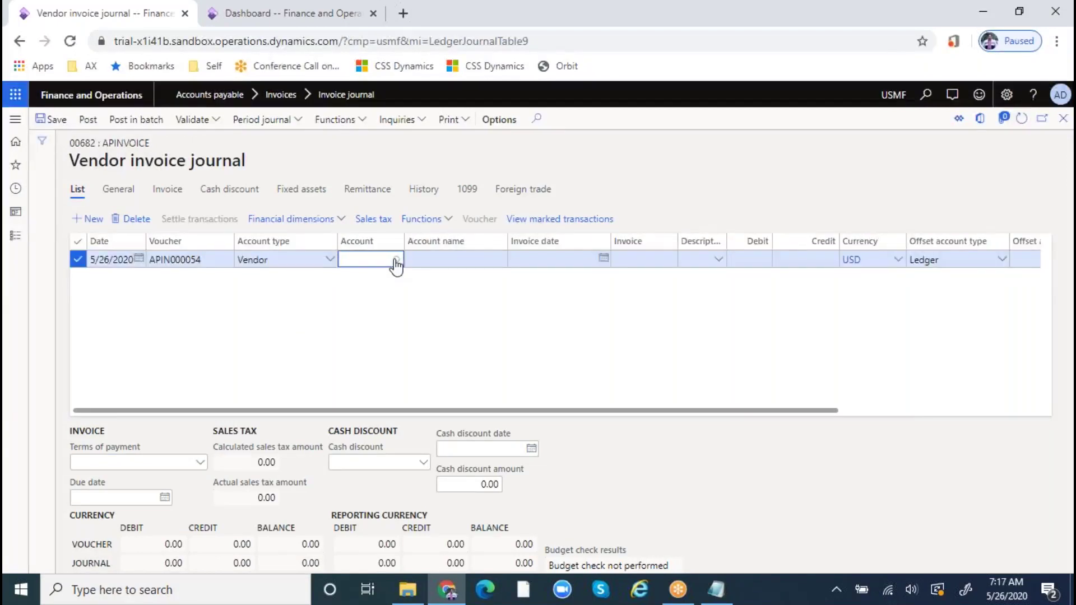
click(396, 259)
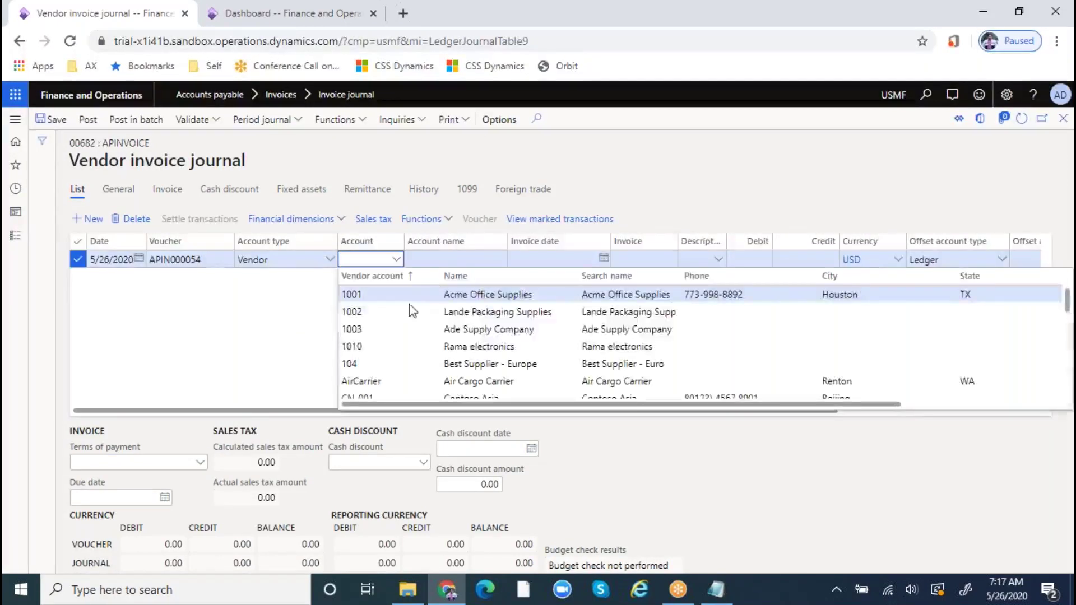
key(Return)
key(Tab)
key(Tab)
key(Tab)
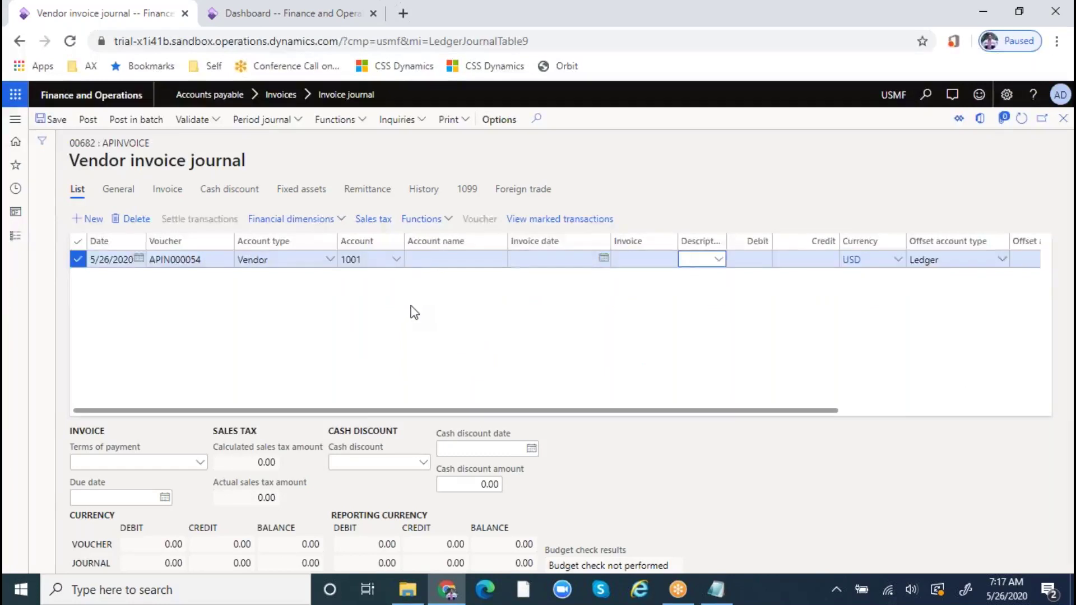
- Enter invoice number VI54 and invoice date 5/26/2020 on the Acme Office Supplies journal line
click(645, 259)
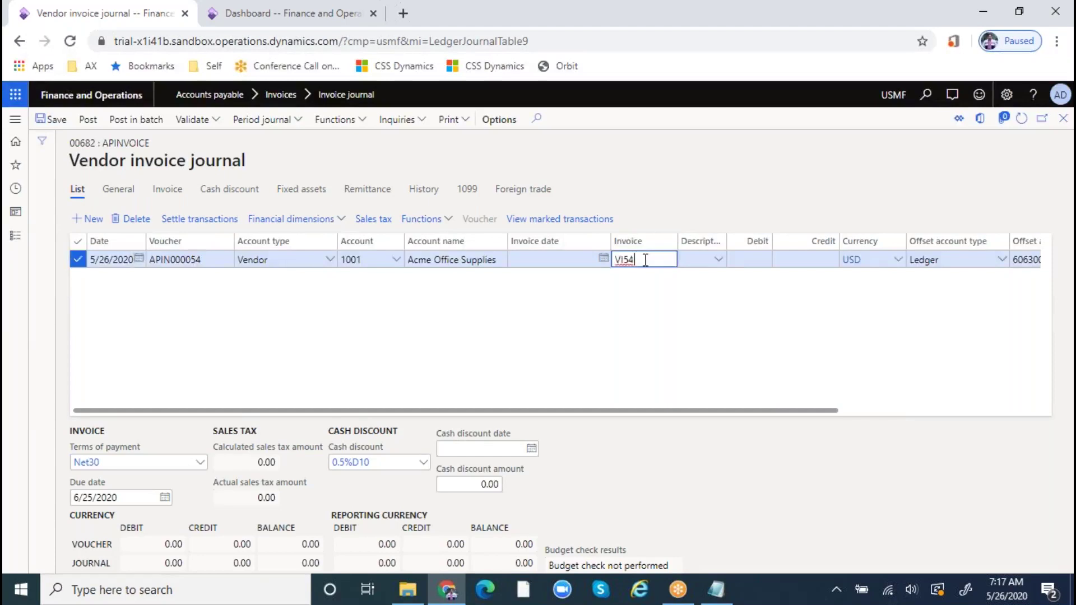
click(588, 259)
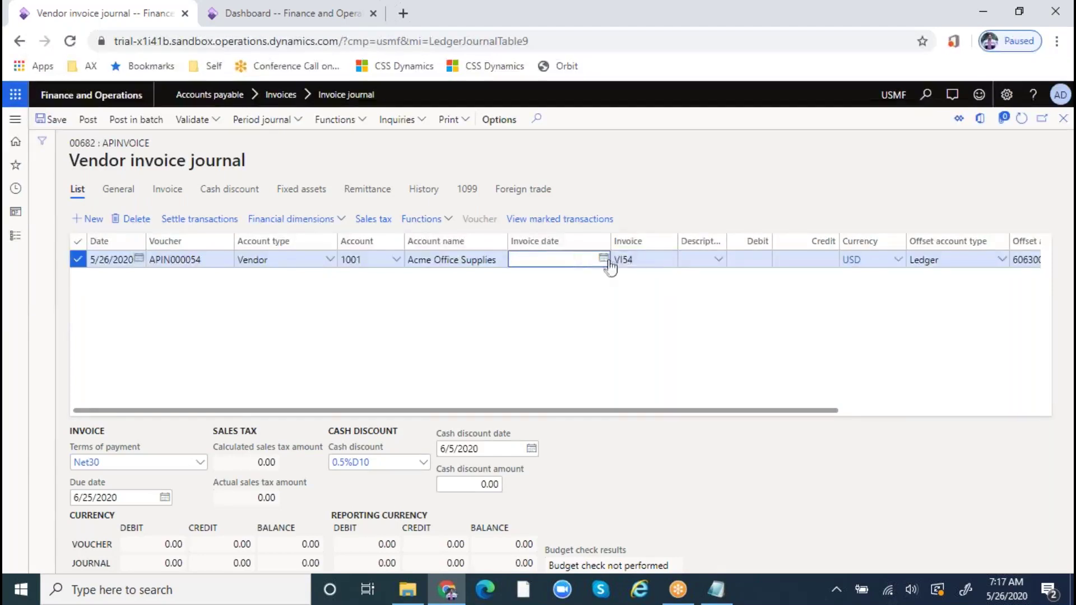
click(602, 258)
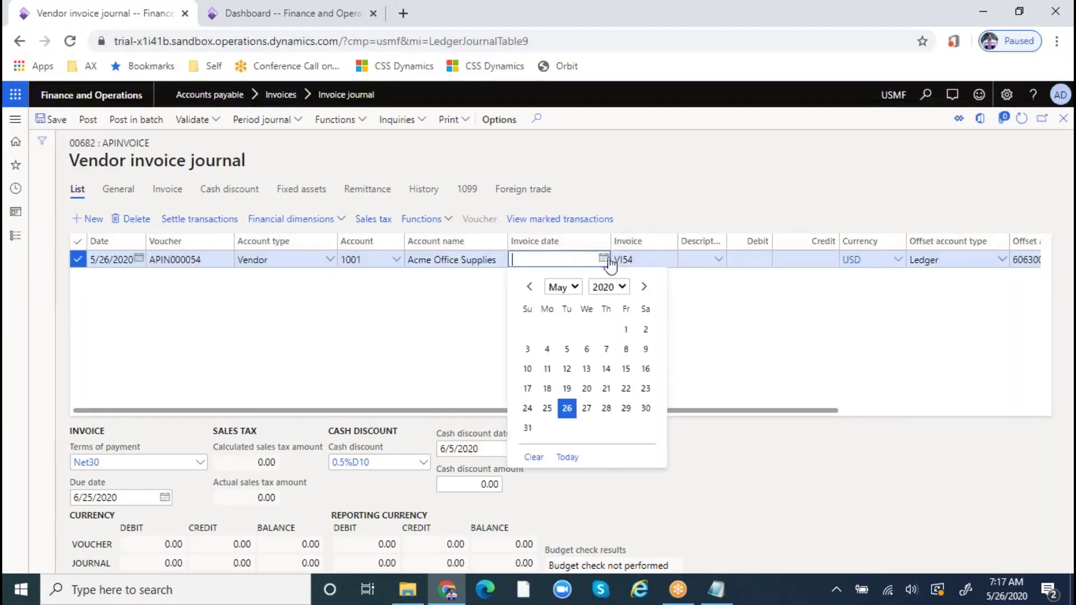
click(567, 408)
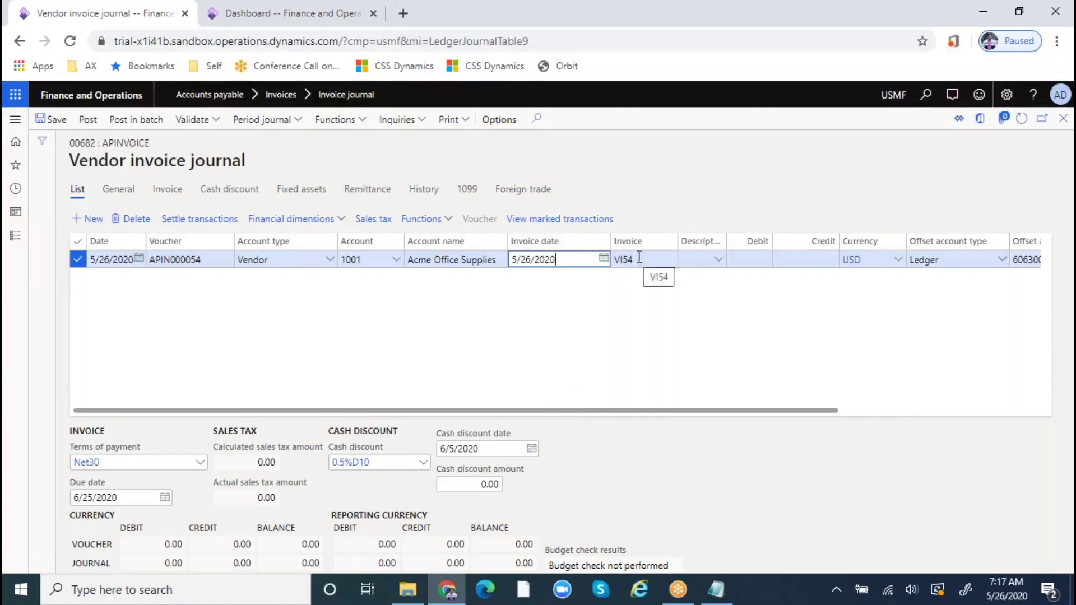
- Enter a credit amount of 350 on the vendor invoice journal line
key(Tab)
key(Tab)
key(Tab)
key(Tab)
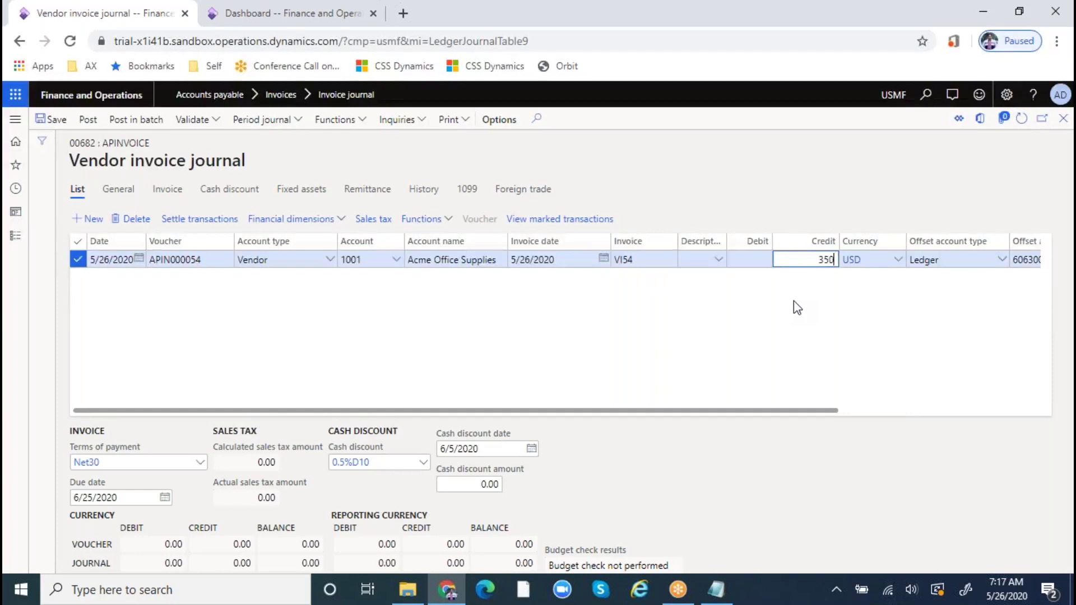
text(350)
key(Tab)
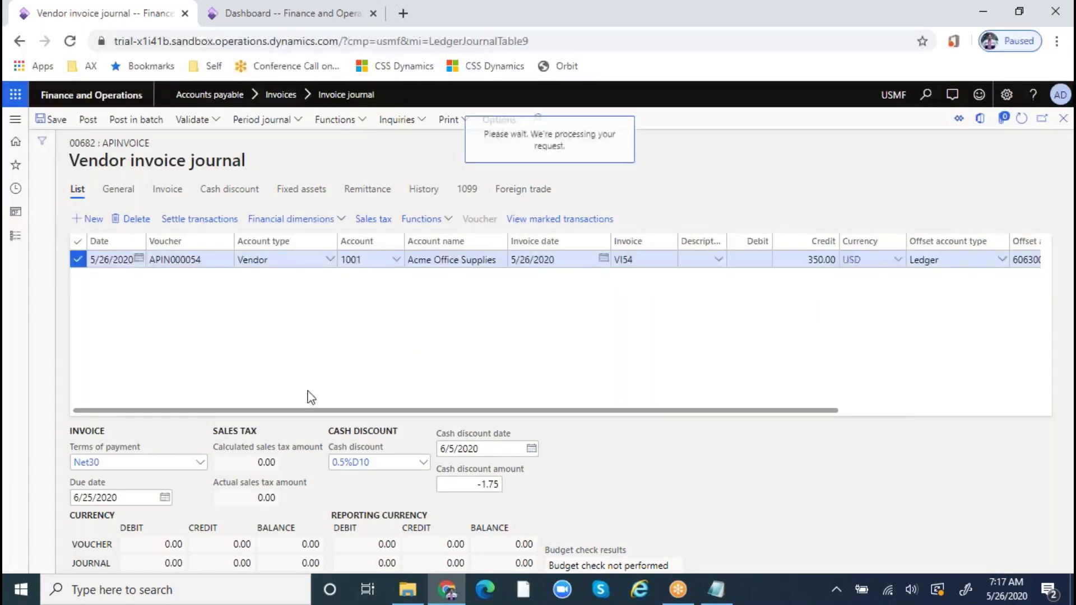
- Change the invoice's terms of payment to Net45
click(200, 462)
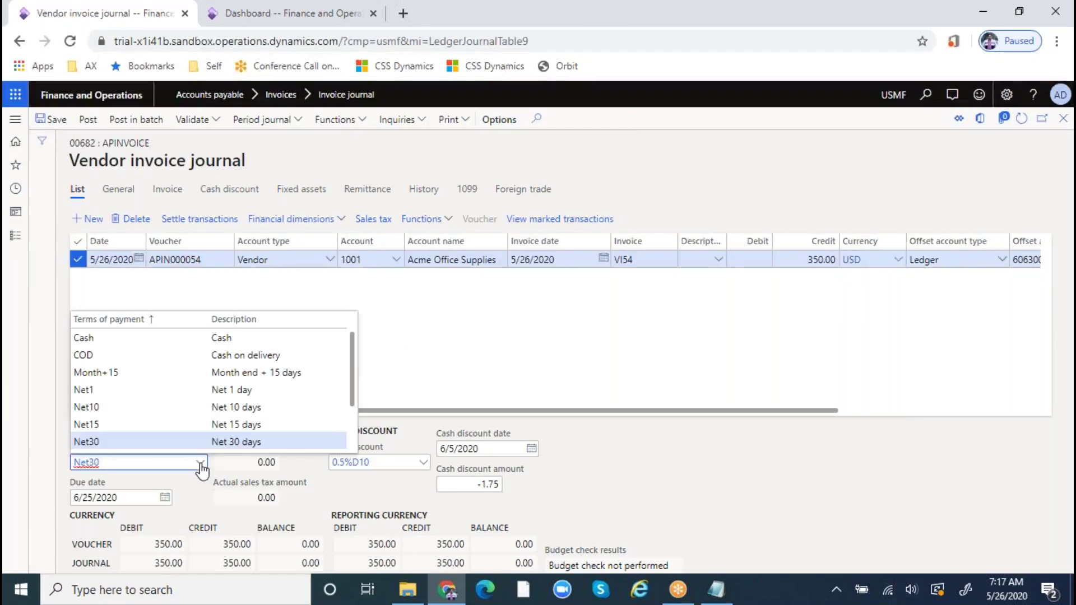
scroll(182, 422, down, 2)
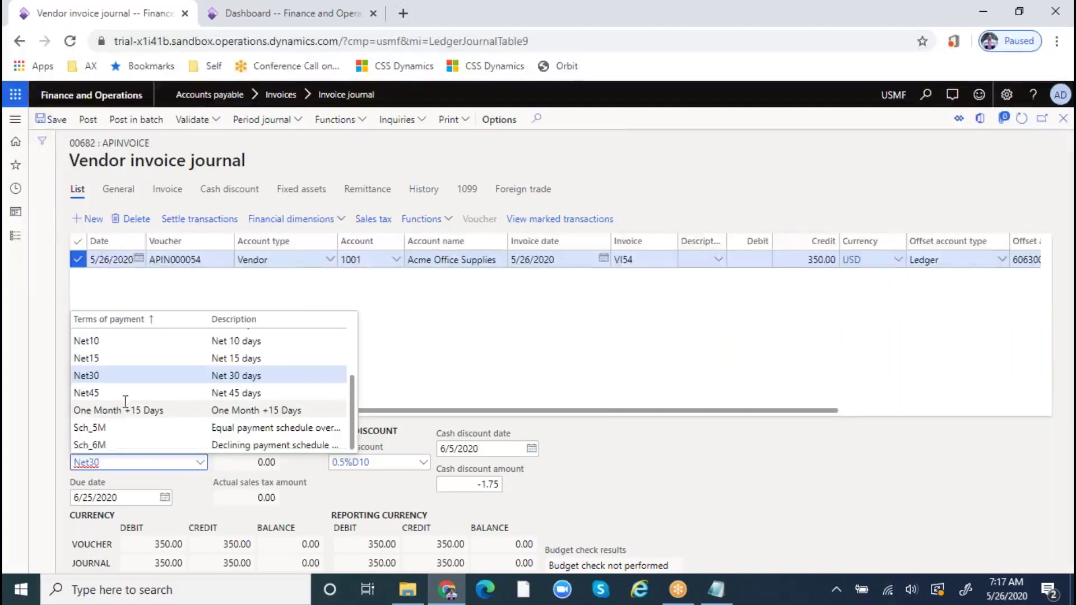
click(104, 393)
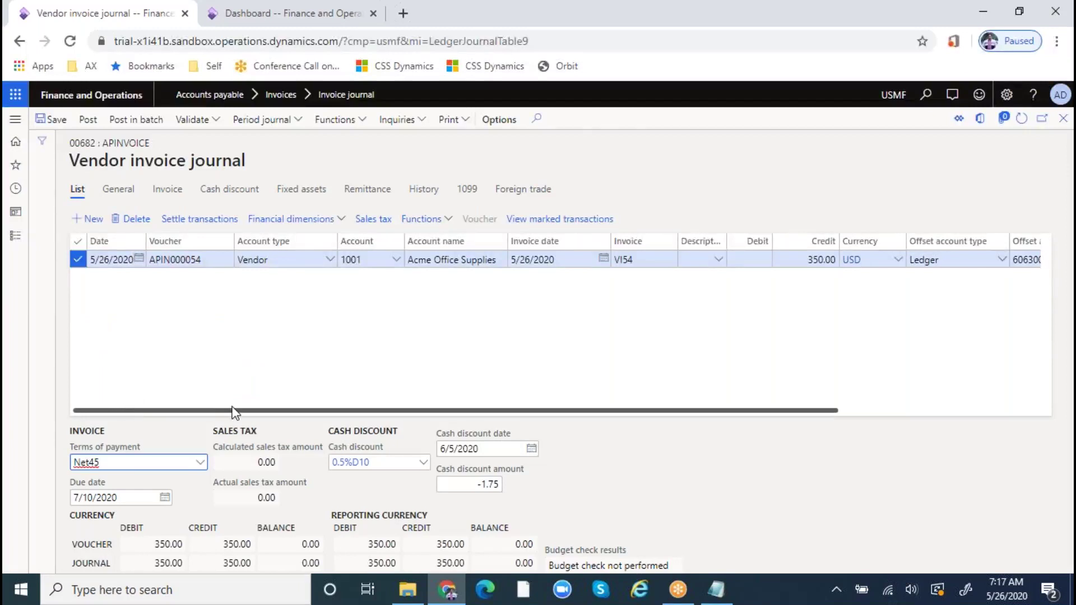
- Check the offset account and sales tax details on the journal line and post the vendor invoice journal
drag(495, 414, 691, 413)
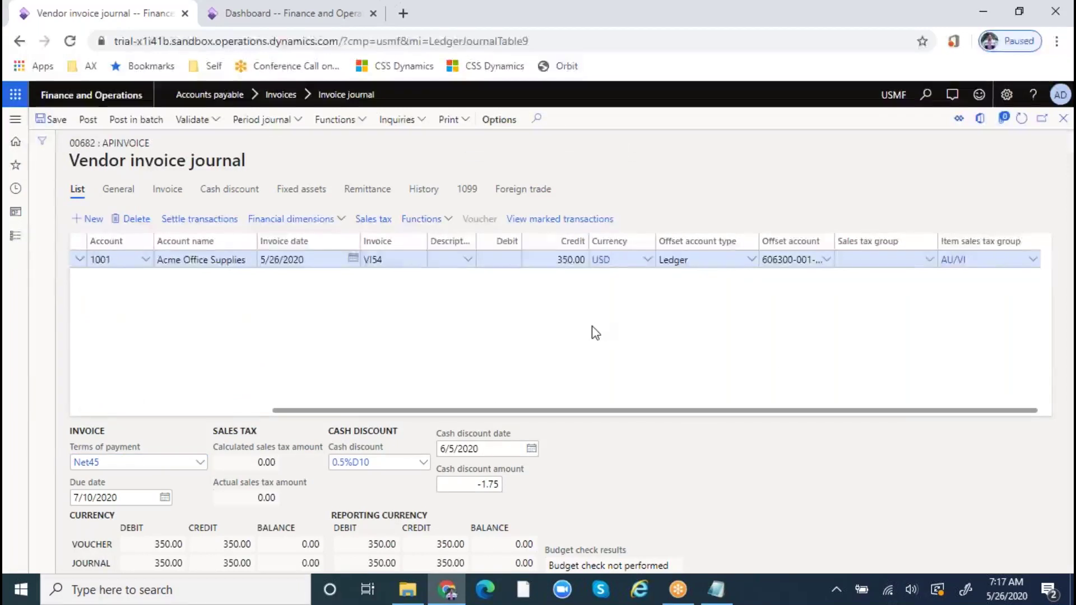
click(230, 411)
click(229, 412)
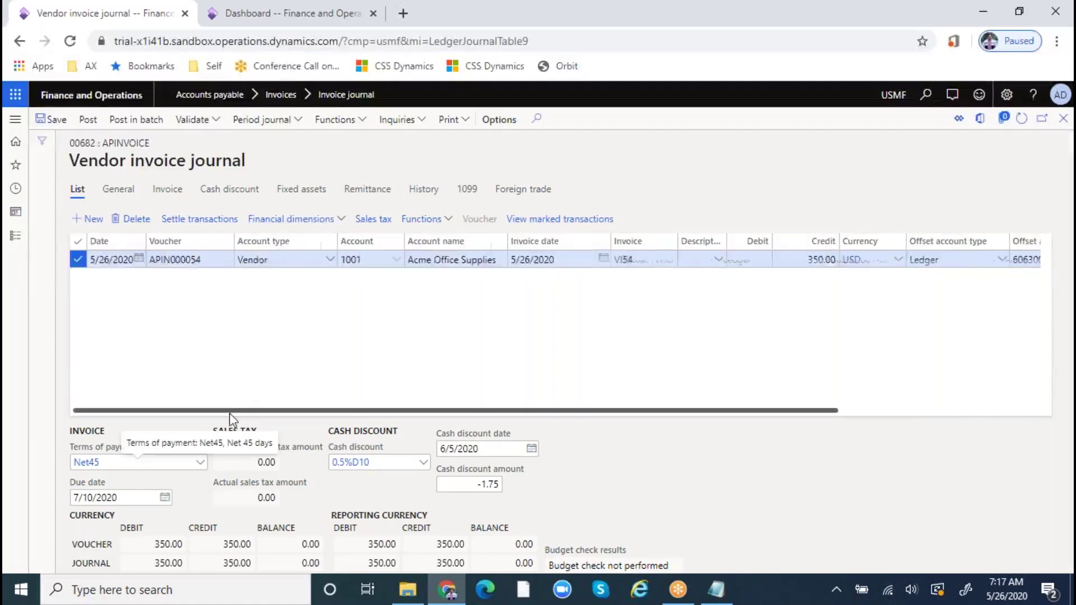
click(87, 121)
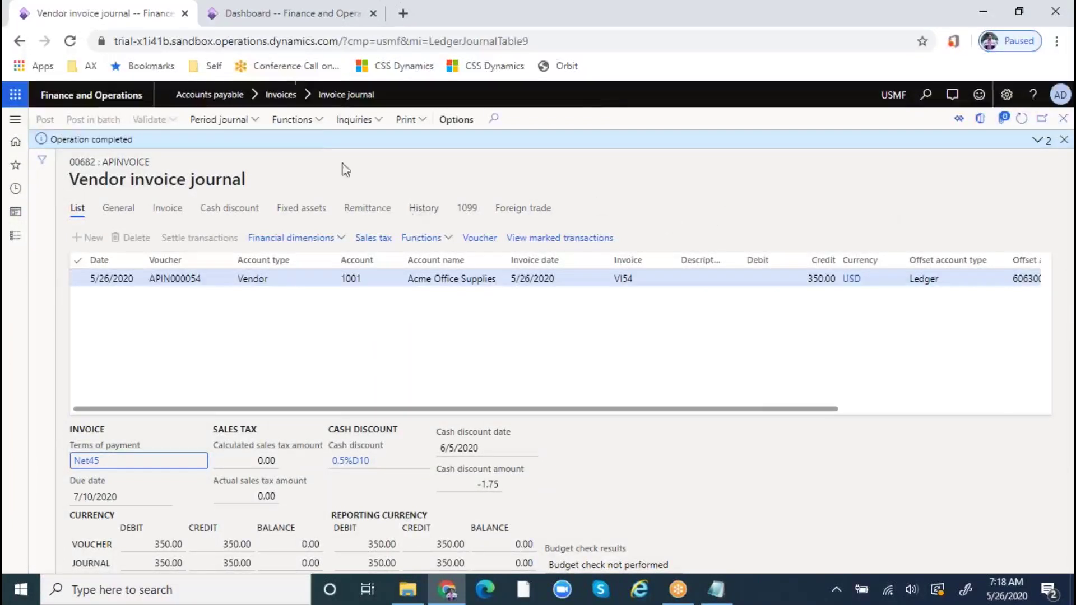
- From the dashboard, open the Accounts payable list of all vendors and view the Acme Office Supplies vendor transactions down to the latest entries
click(14, 236)
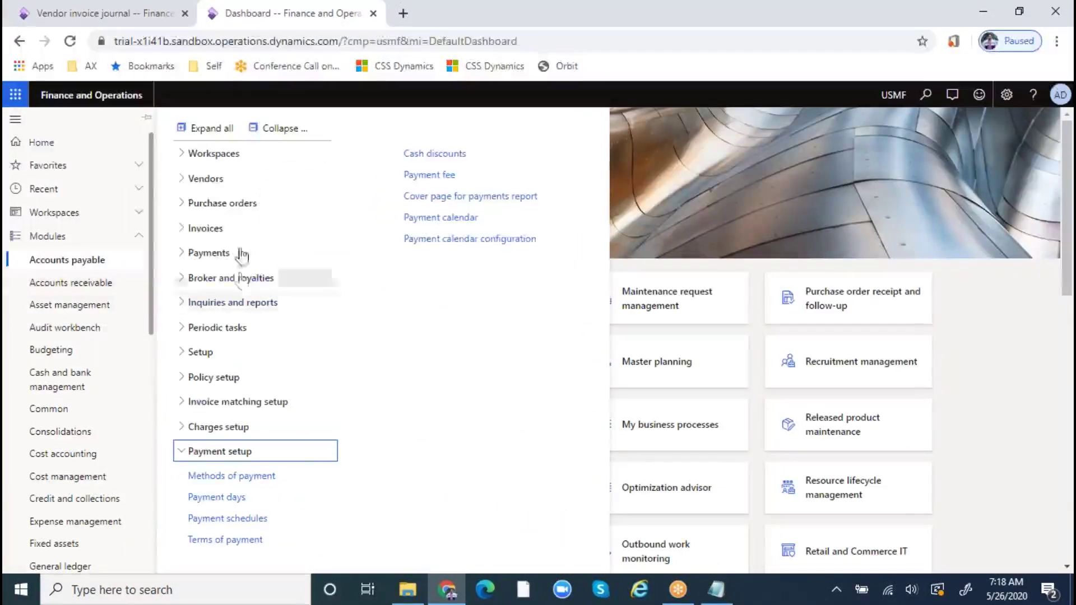
click(216, 177)
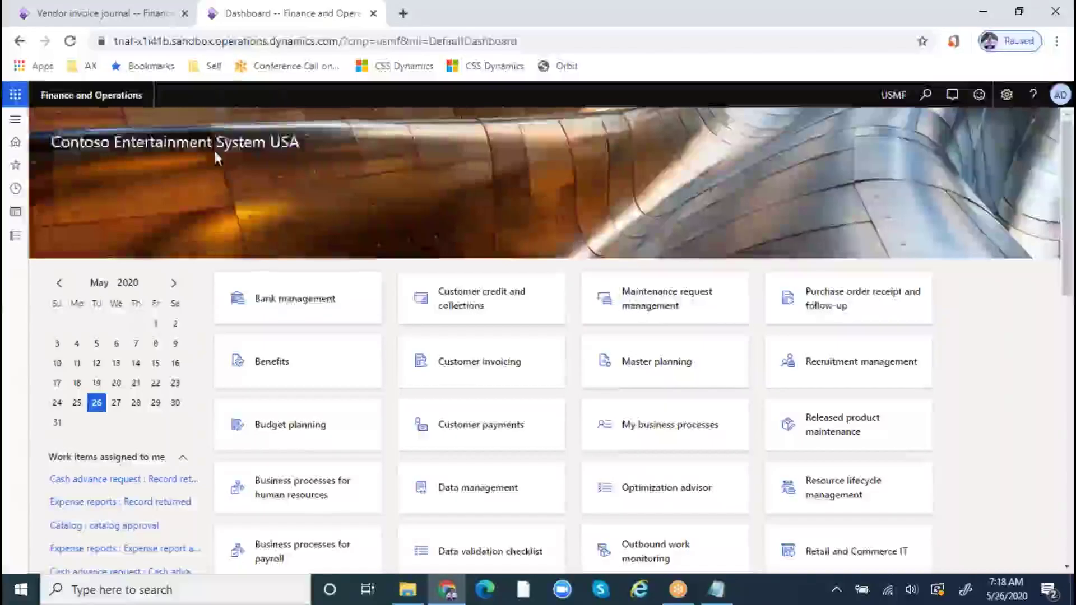
click(101, 13)
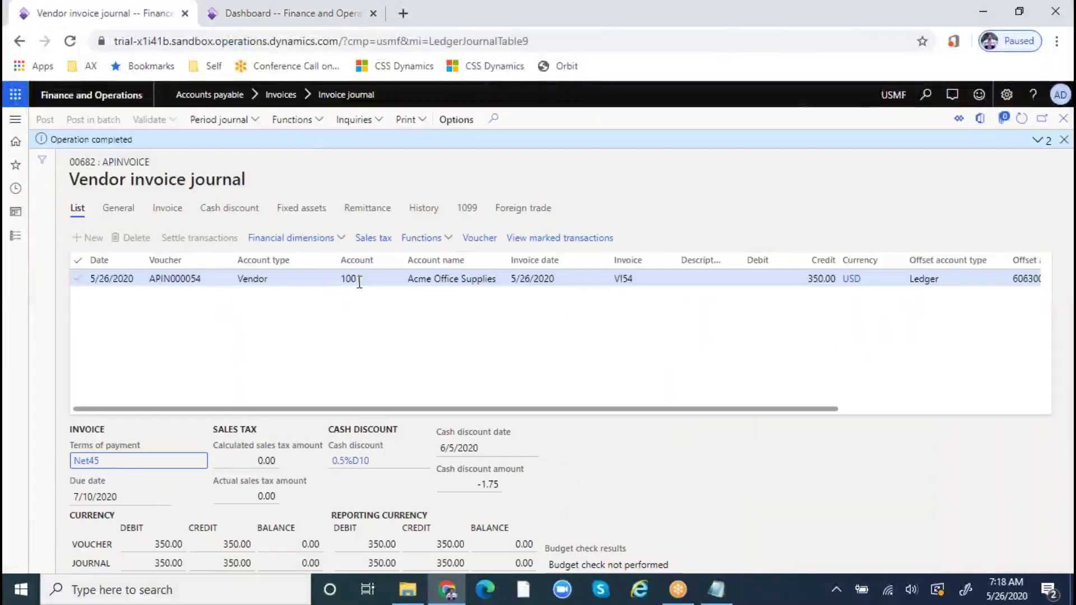
click(274, 14)
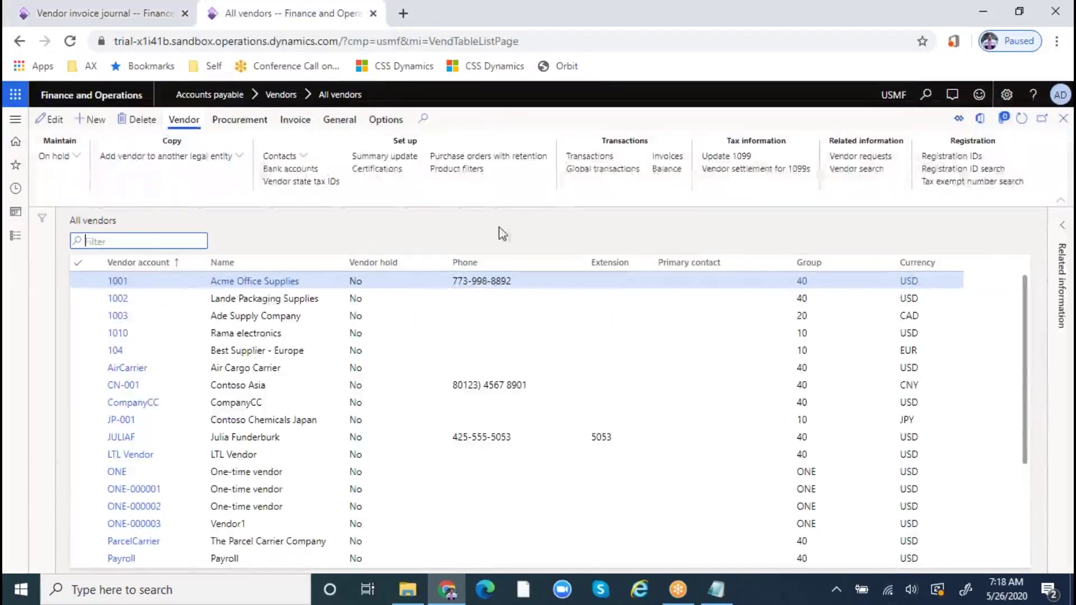
click(596, 160)
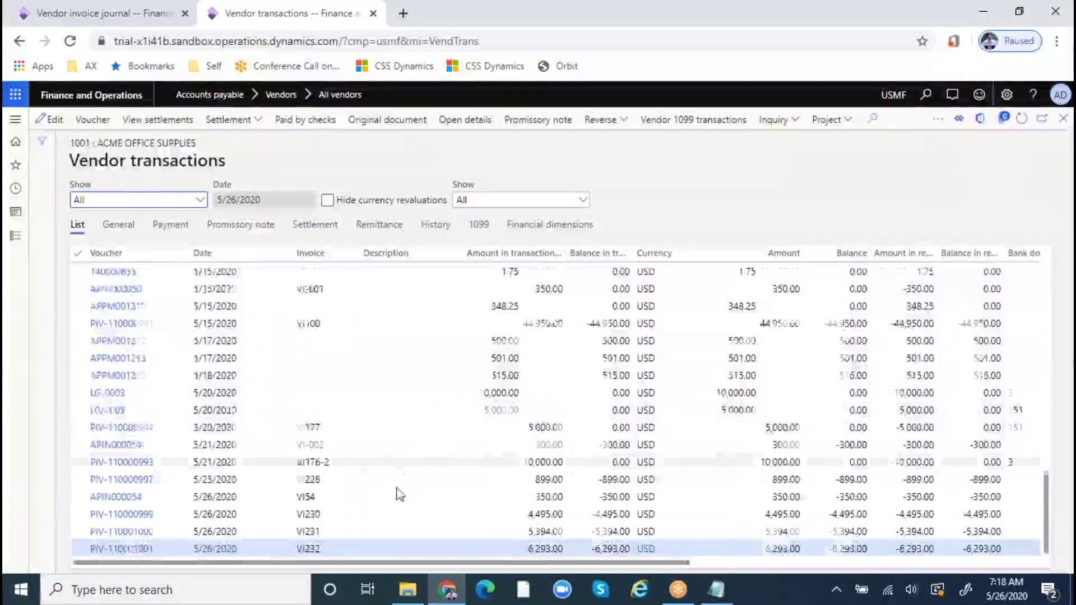
scroll(403, 499, down, 13)
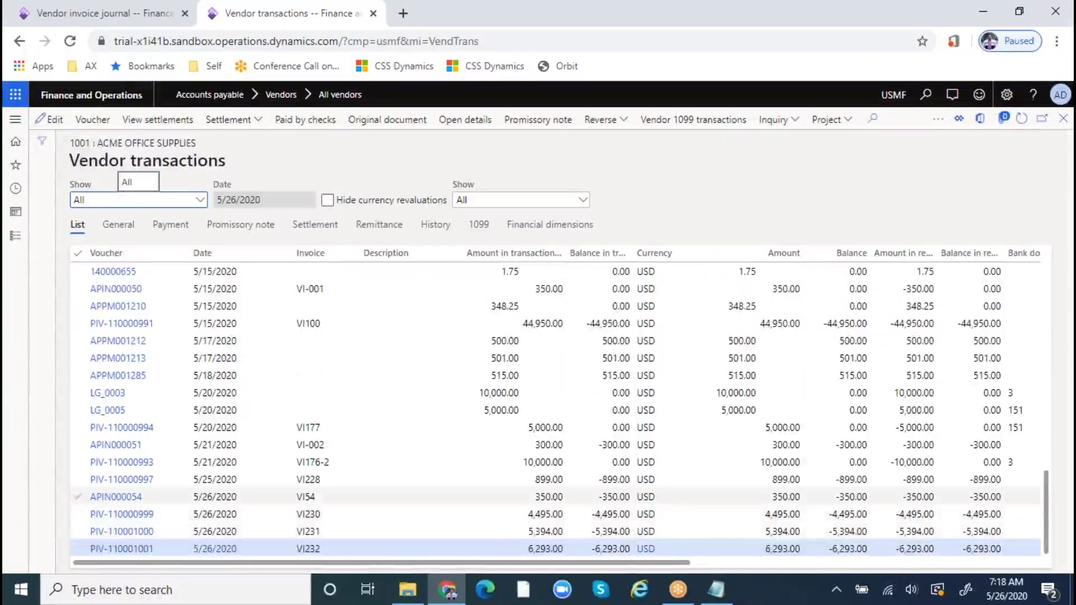
- Compare the posted journal with vendor transaction VI54 and examine the due date in its payment details
click(112, 13)
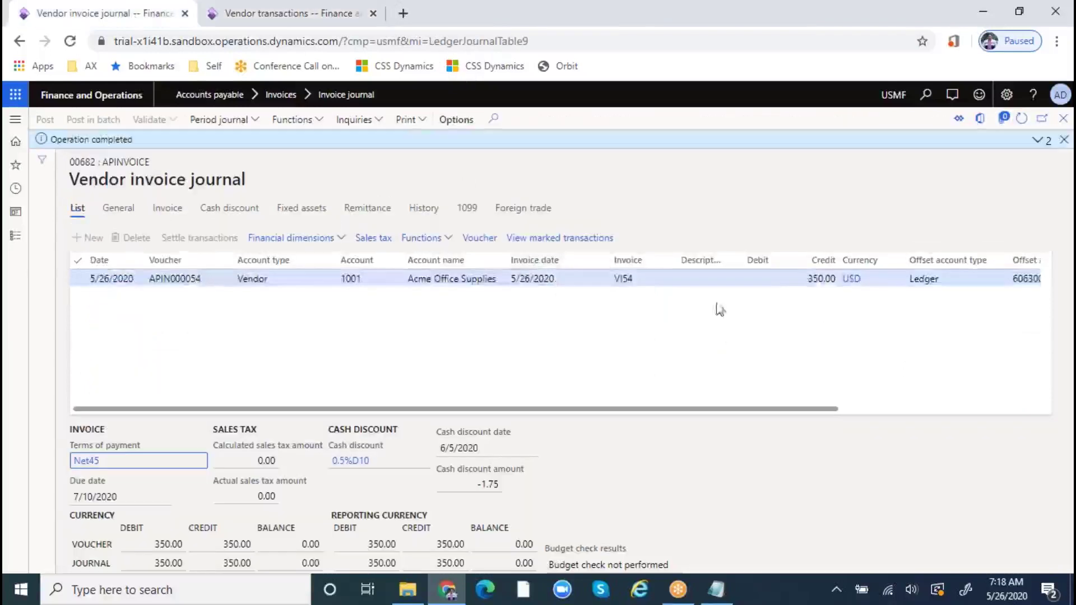
click(297, 13)
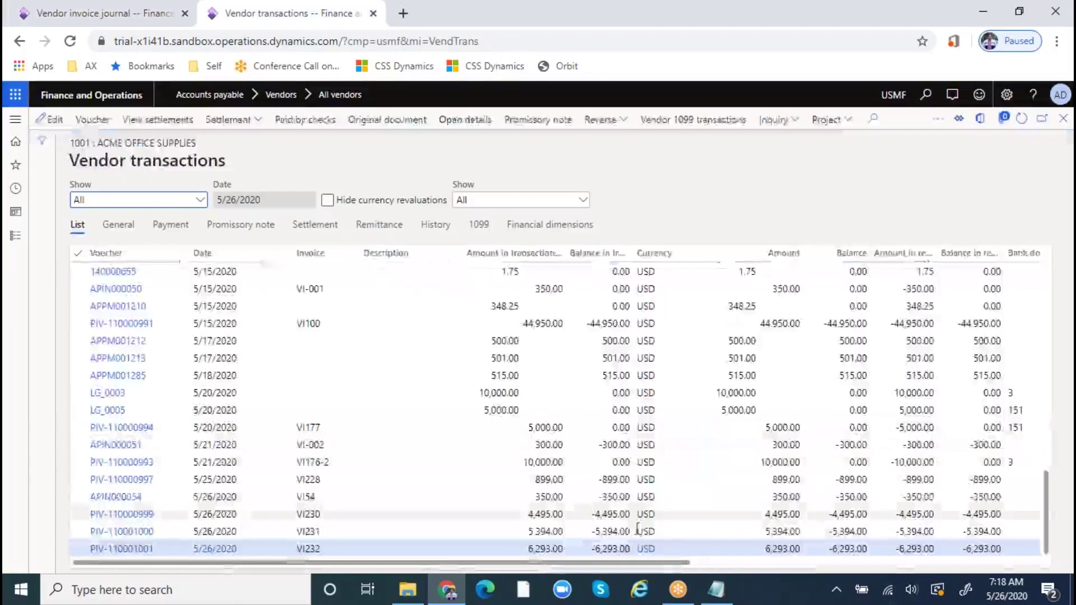
click(328, 496)
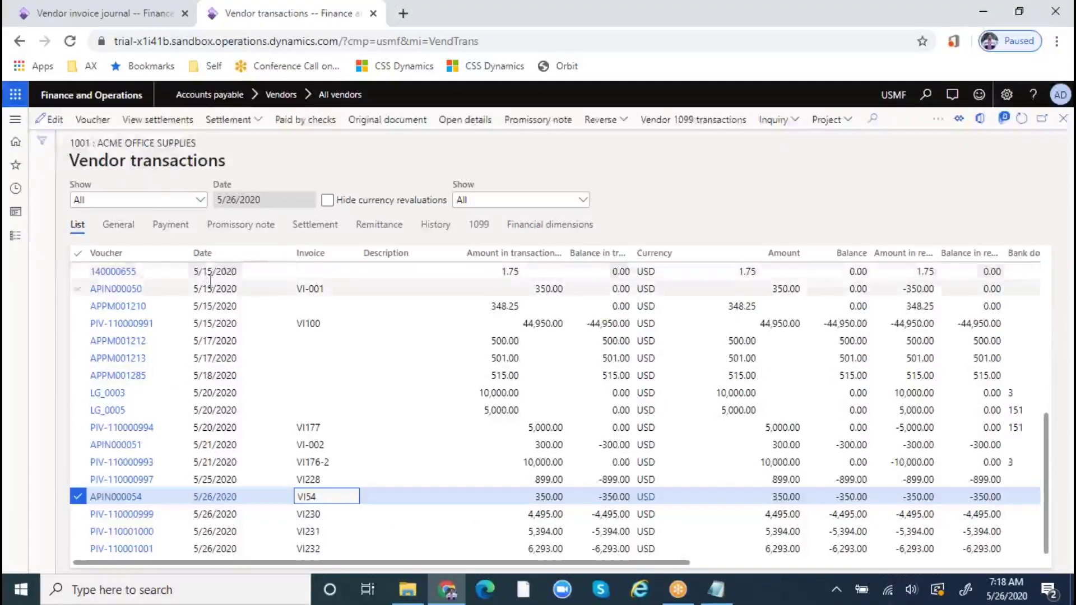
click(181, 230)
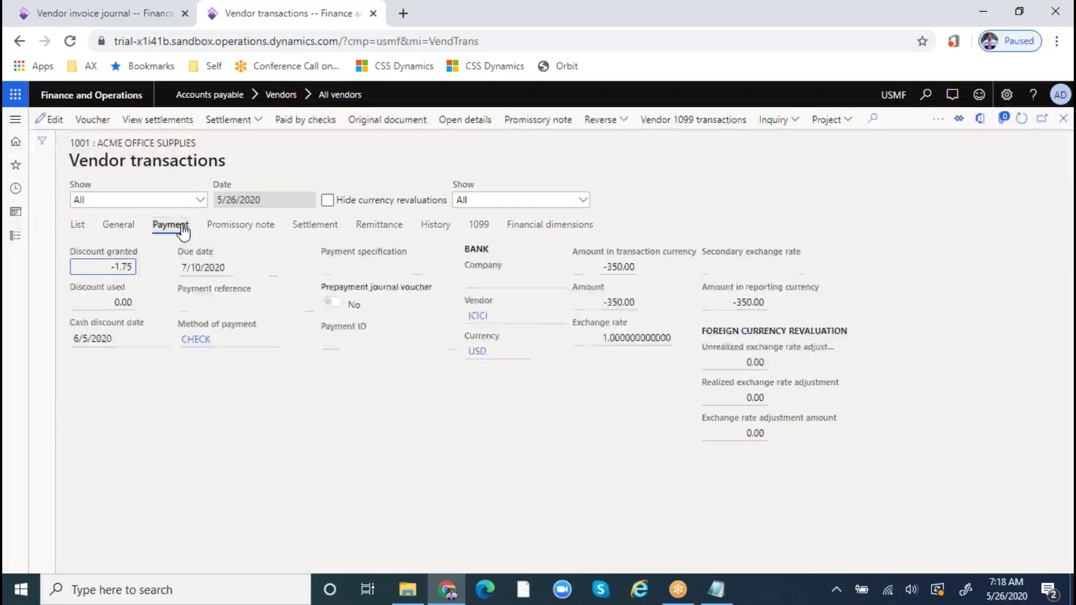
click(180, 269)
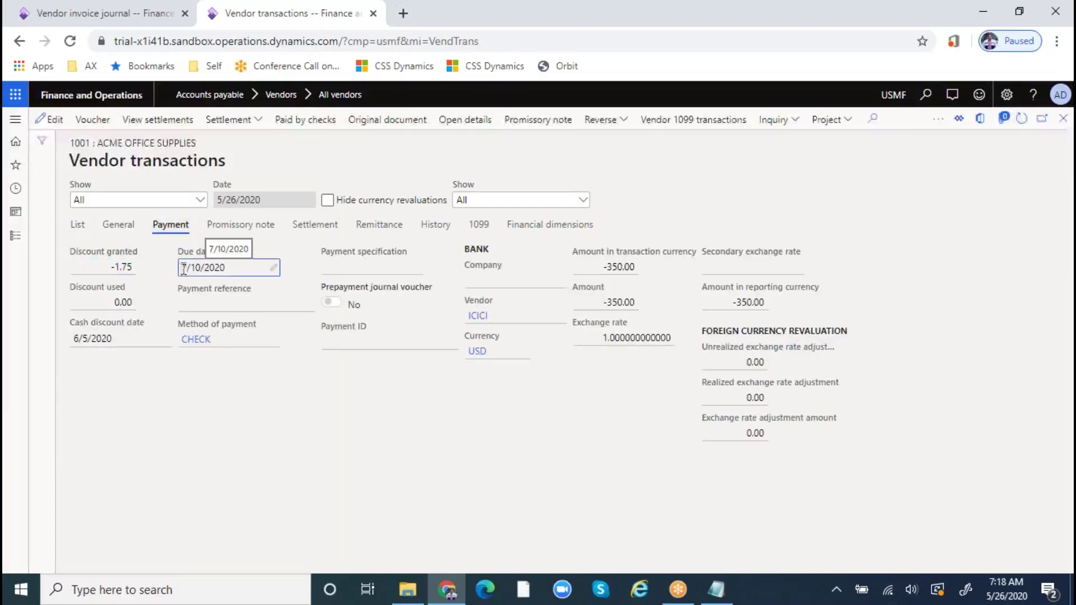
click(79, 227)
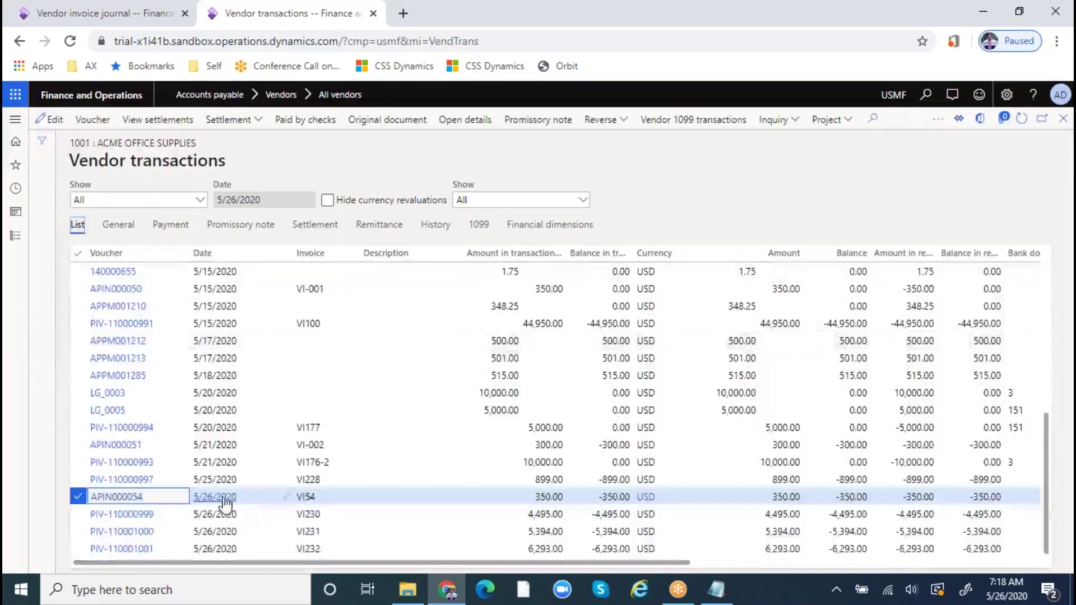
click(170, 226)
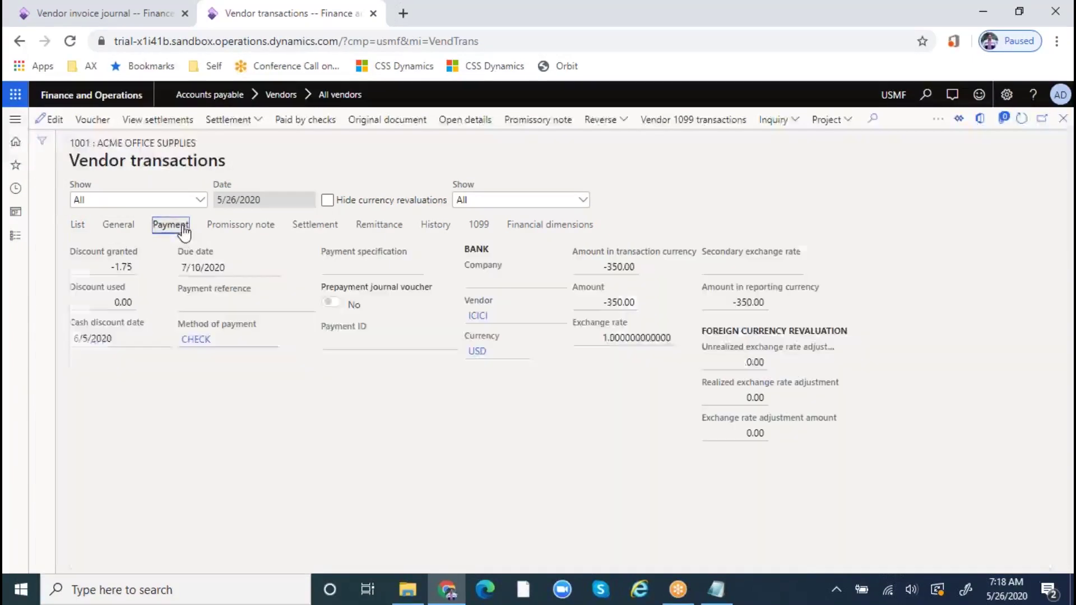
click(245, 266)
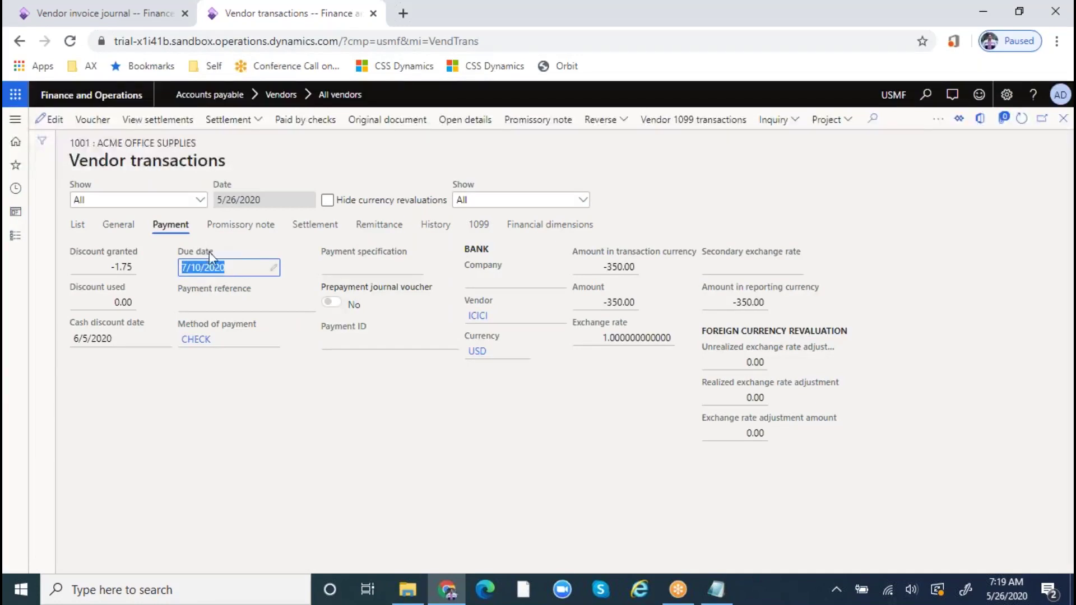
- Switch to Notepad and add "---> Due date will be calculated." after "Terms of payment", with a brief look back at the vendor transaction list
click(716, 589)
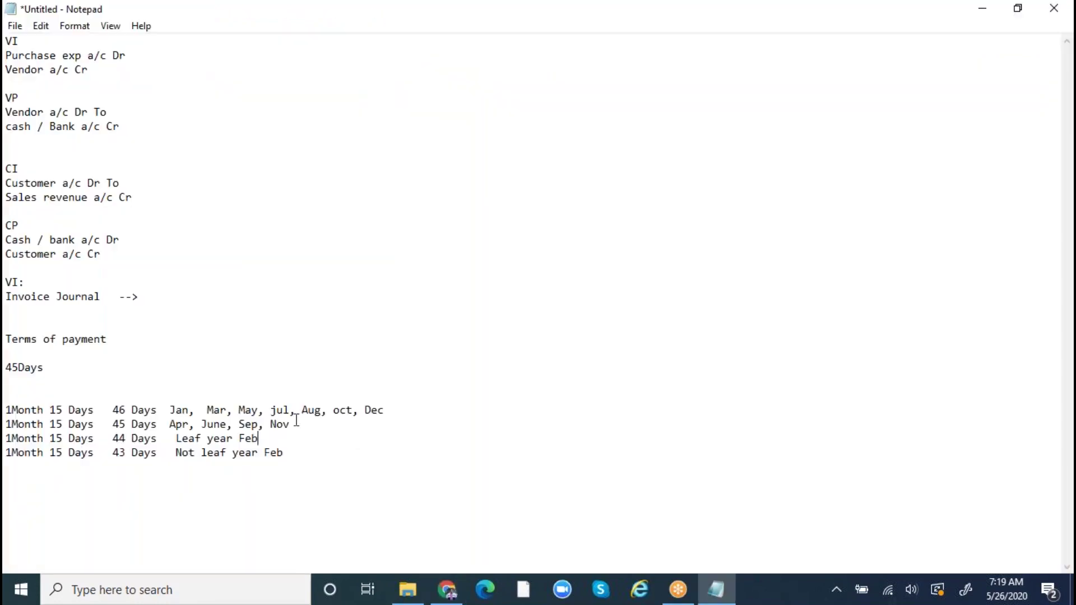
click(134, 341)
text(Due date will be calculated.)
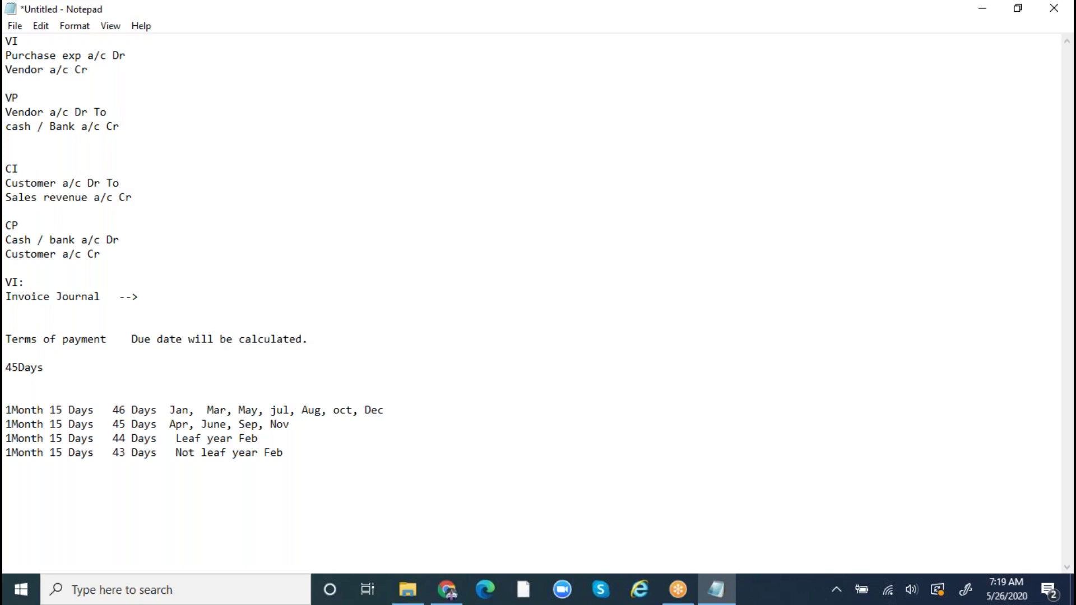
click(112, 339)
text(---)
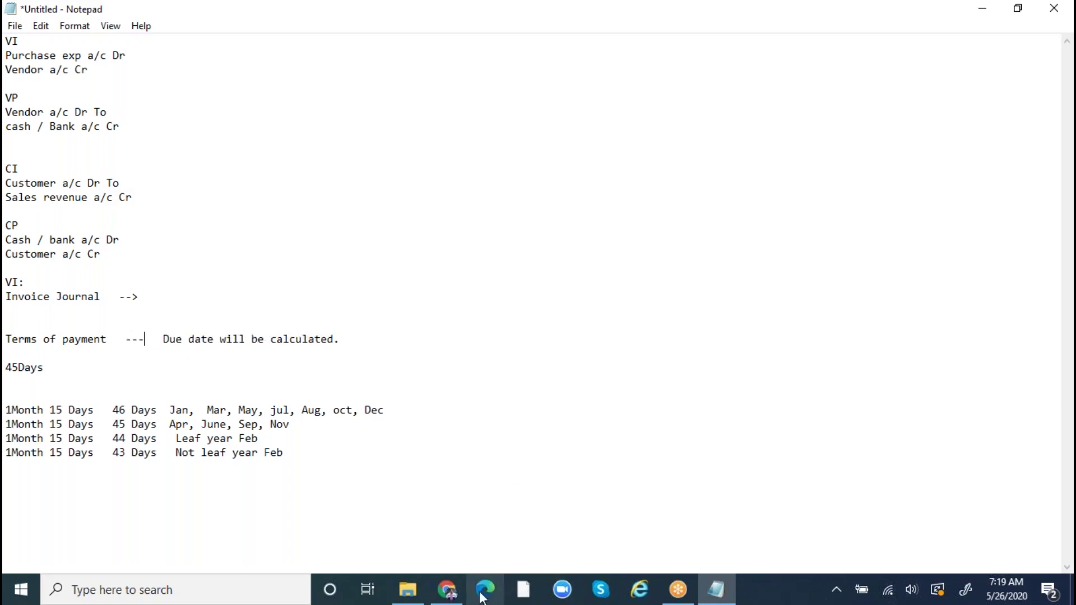
click(443, 593)
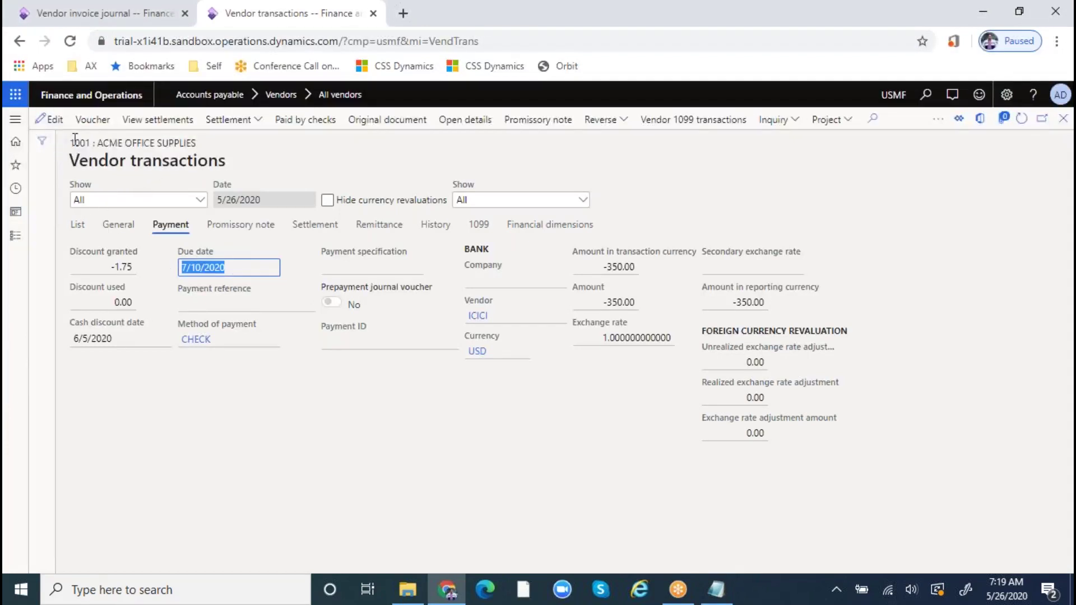
click(77, 224)
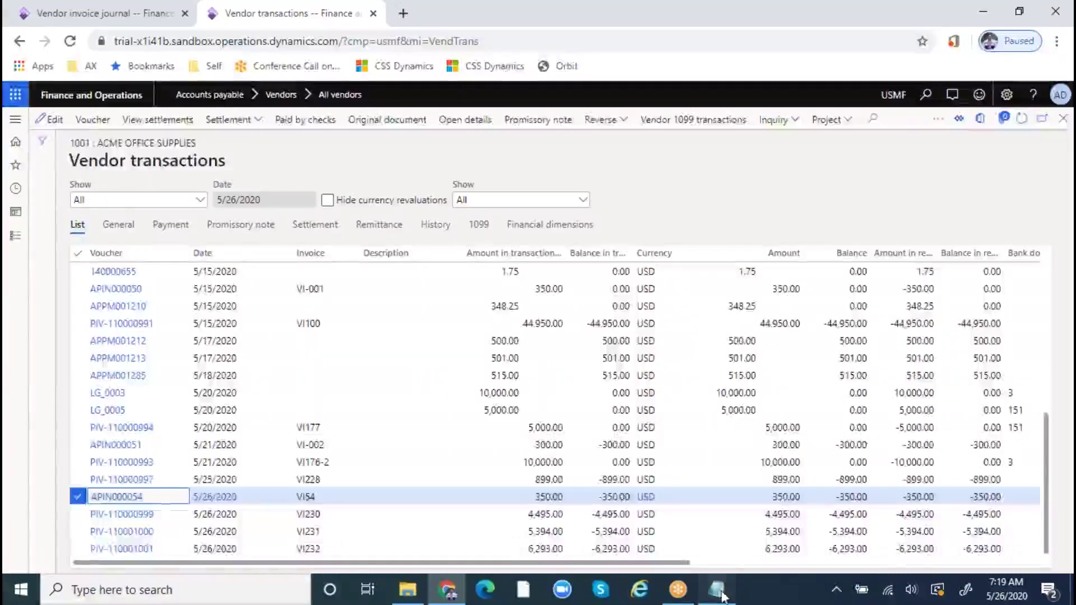
key(alt+Tab)
text(>)
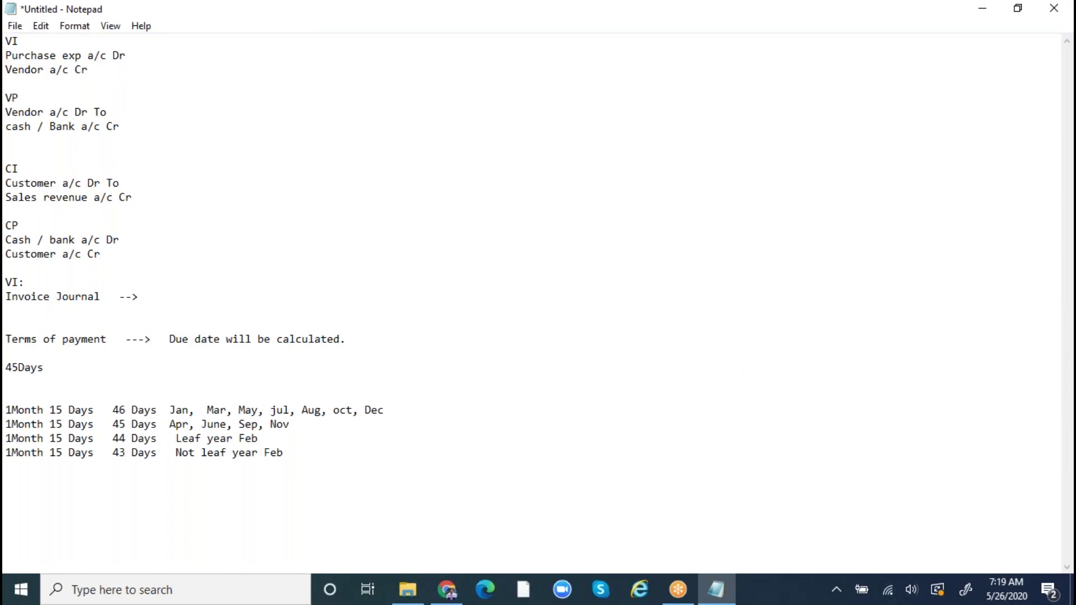
- Add the line "Aging report" below the four month lines in the note
click(365, 338)
click(311, 448)
text(Aging report)
click(232, 420)
click(785, 24)
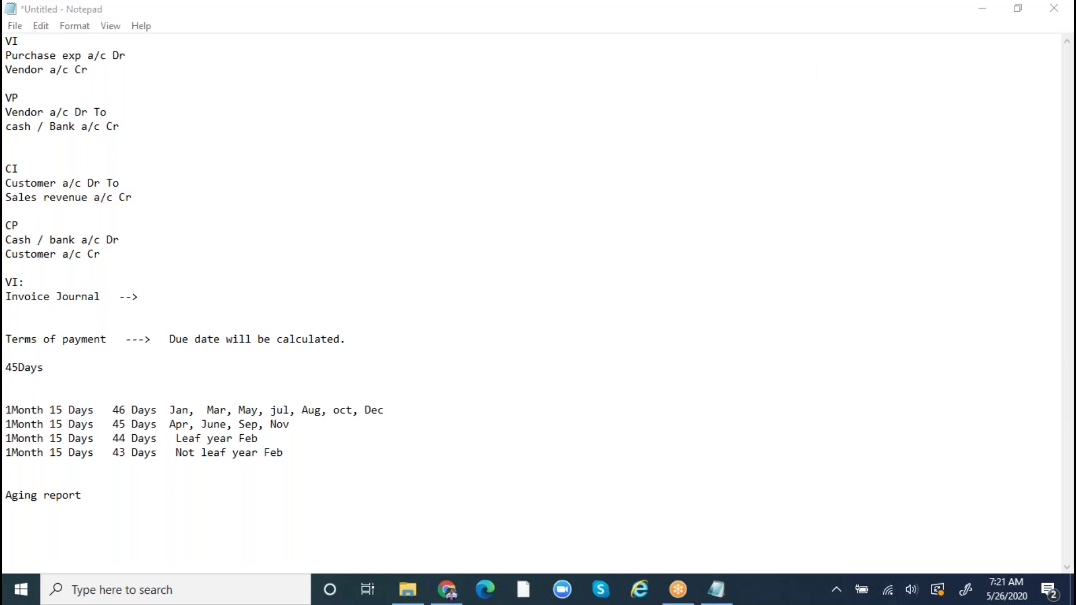
- Switch to Chrome and close the posted vendor invoice journal lines to return to the Invoice journal list
click(447, 589)
click(66, 16)
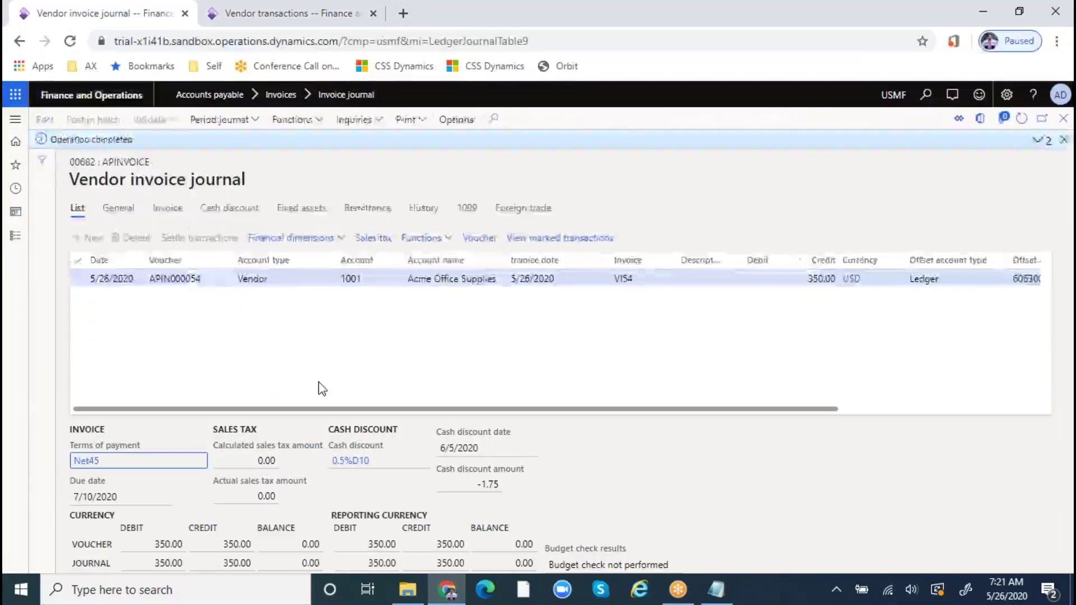
click(1064, 143)
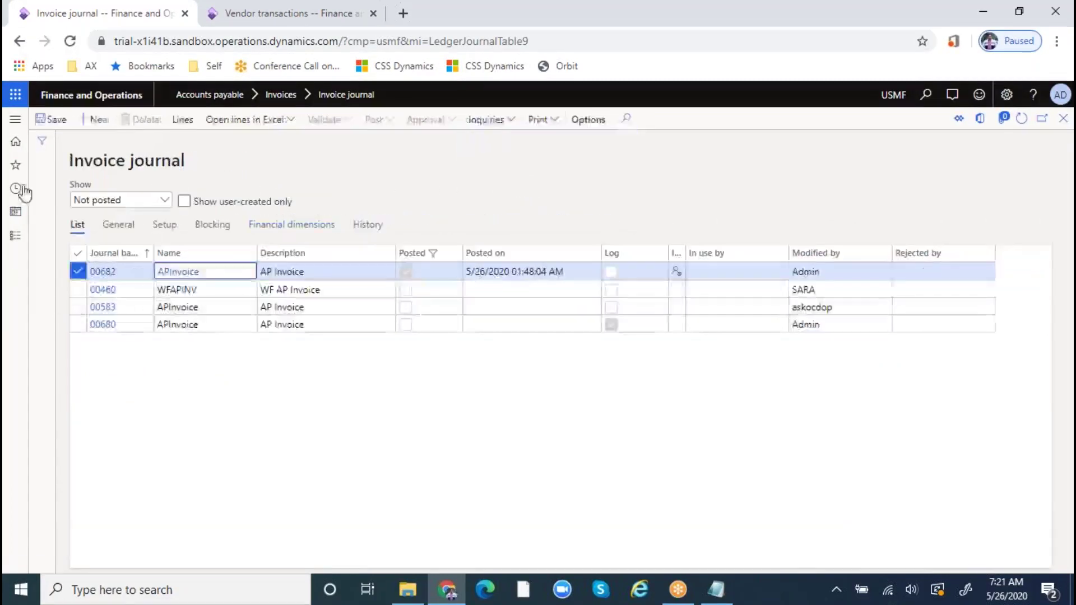
- Create an invoice journal with the name APInvoice and open its journal lines
click(90, 120)
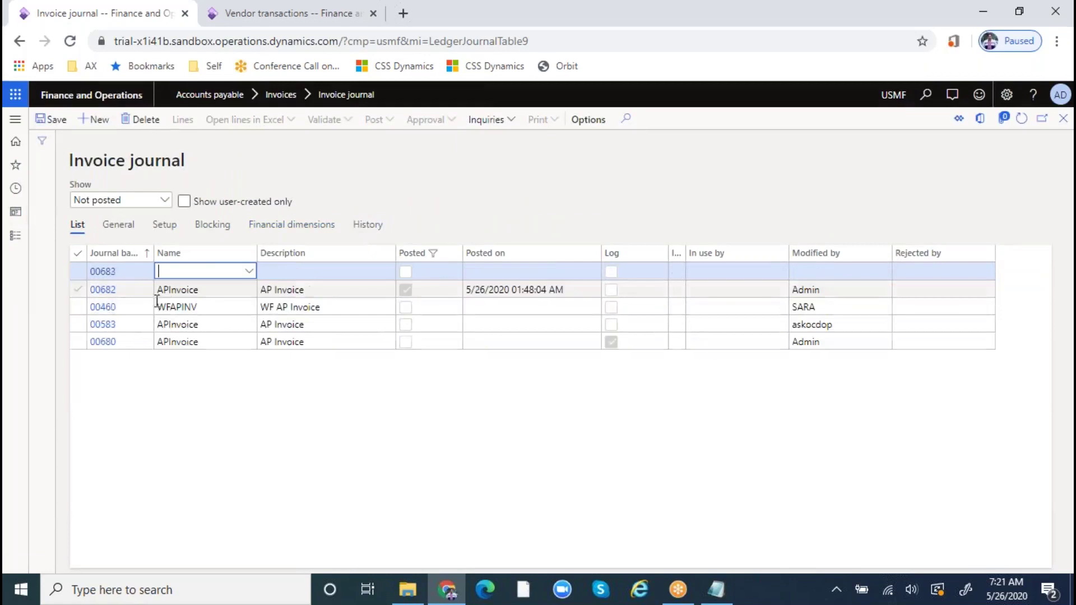
click(250, 271)
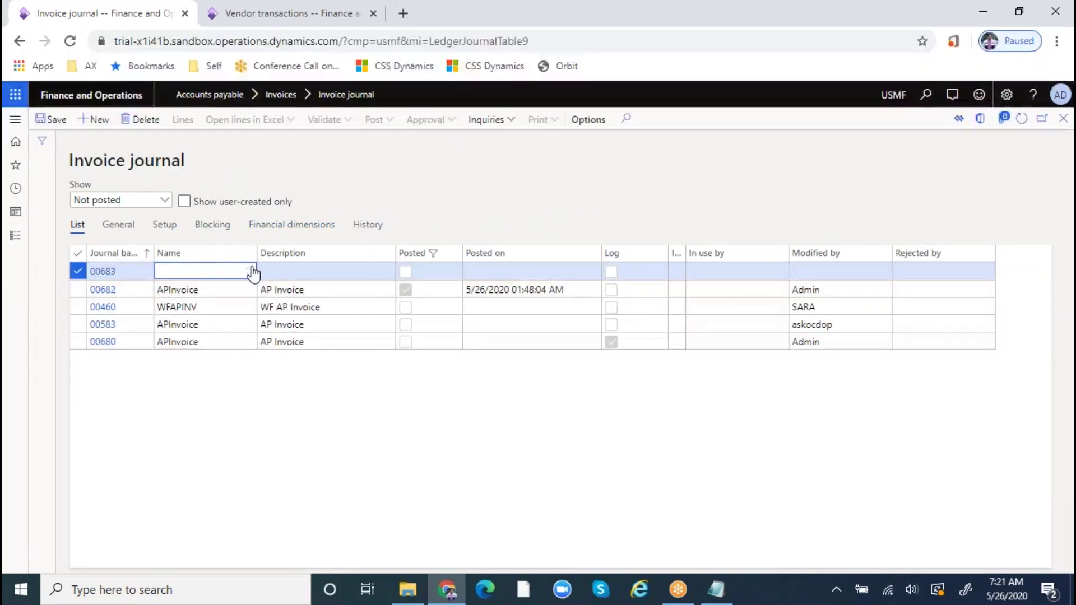
click(249, 271)
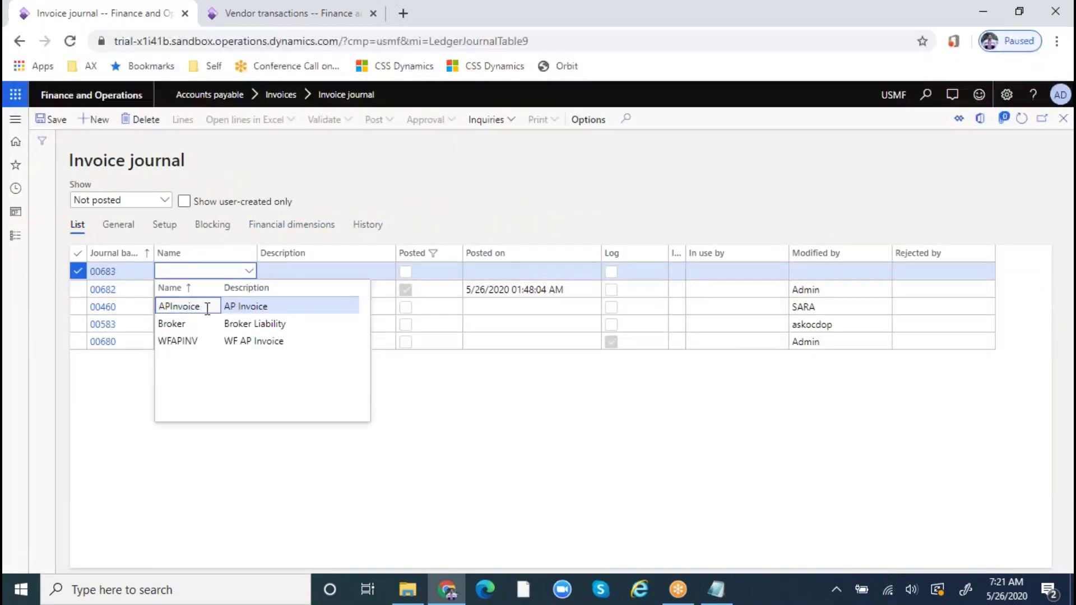
click(309, 306)
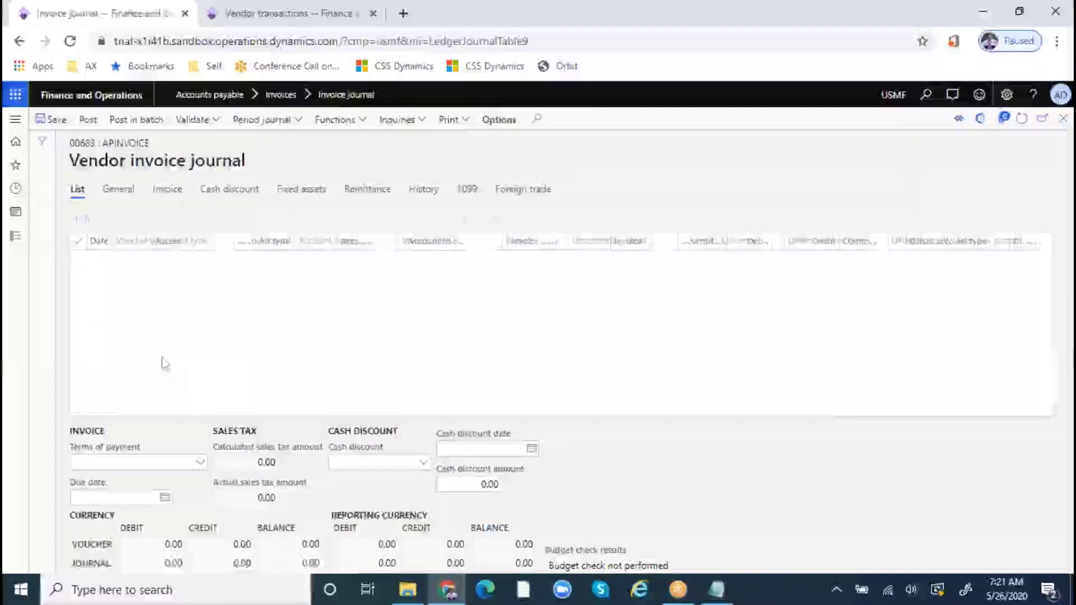
- Set the journal line's vendor account to Acme Office Supplies and enter VI55 as the invoice
click(343, 258)
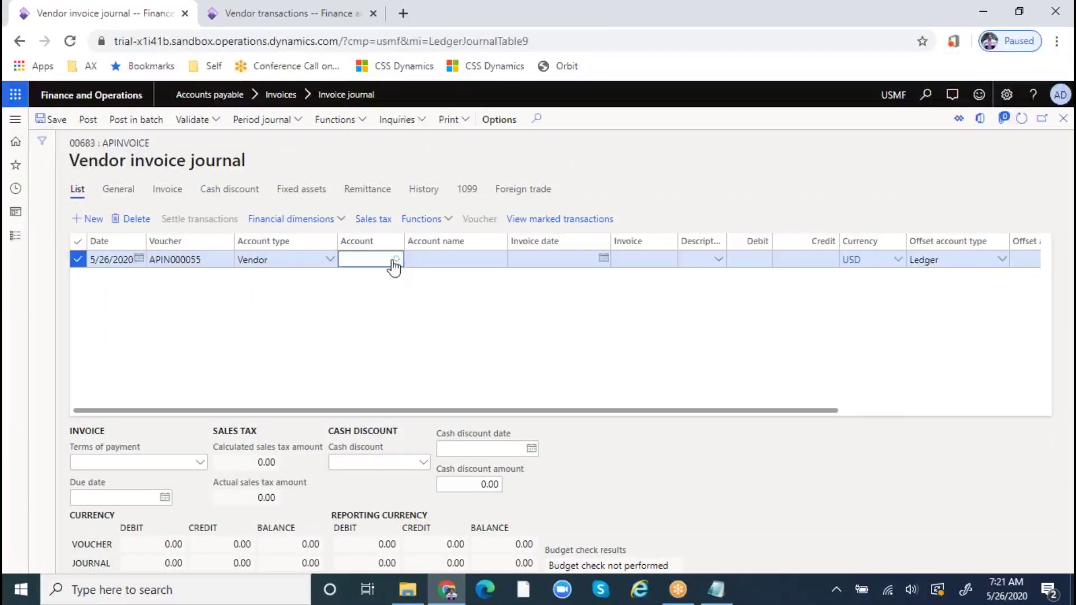
click(394, 259)
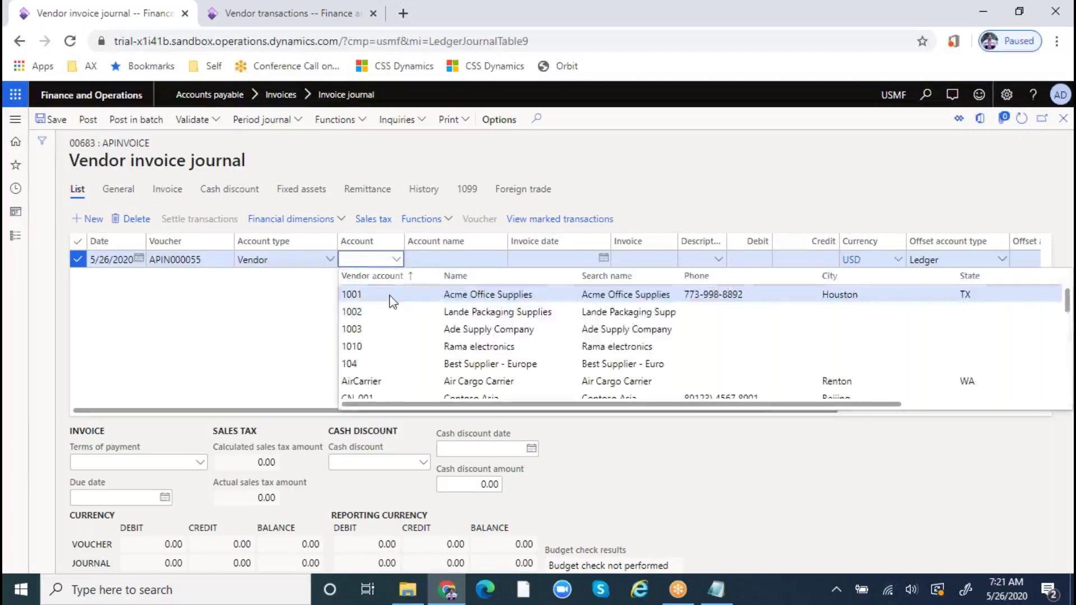
click(389, 294)
key(Tab)
key(Tab)
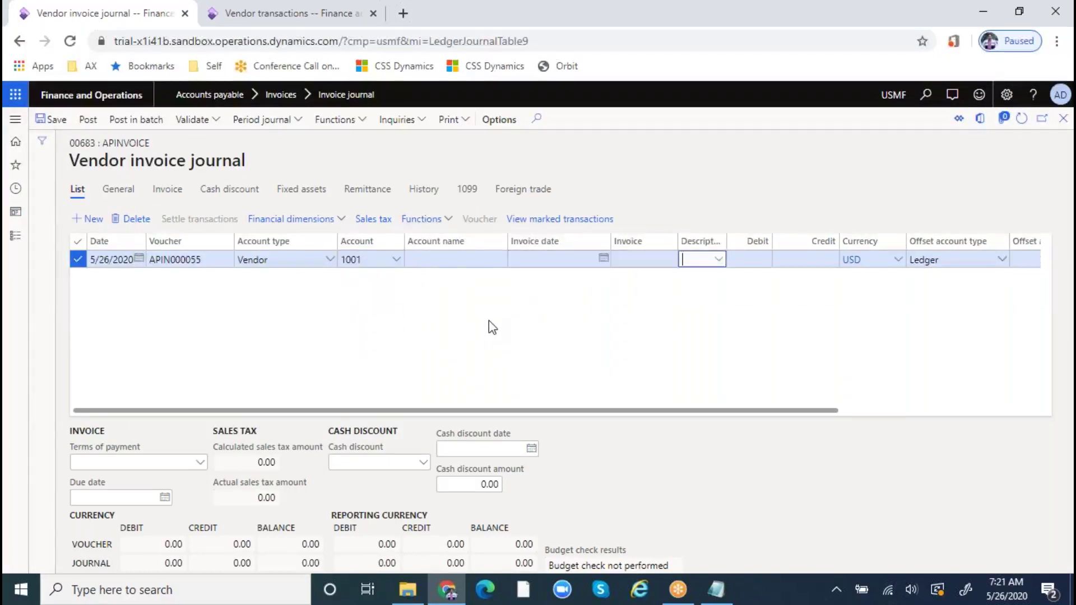
key(shift+Tab)
text(VI55)
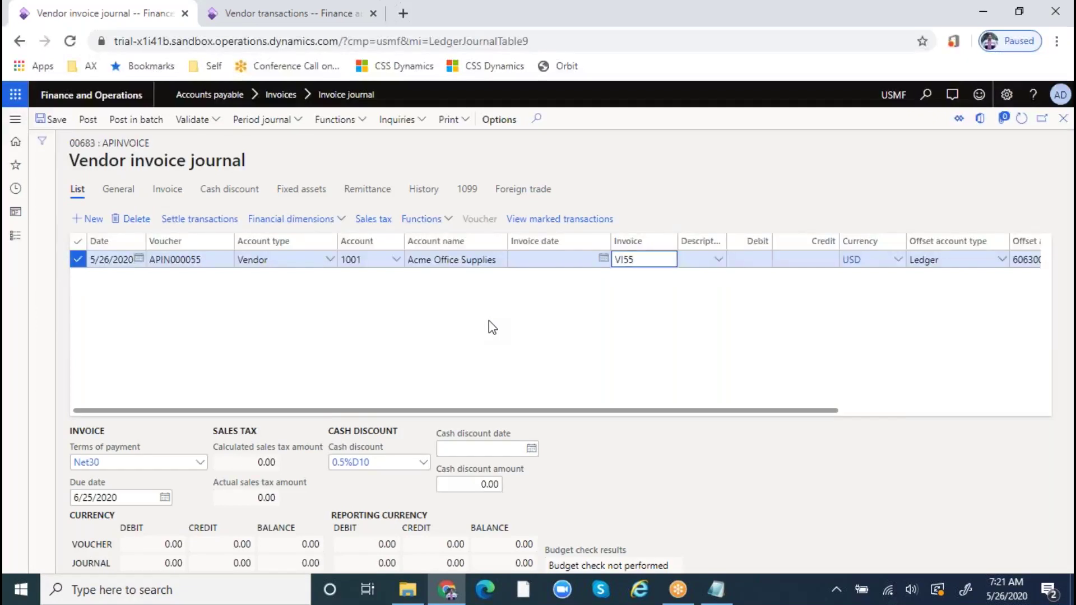
- Set the invoice date of the VI55 line to 5/20/2020
key(Tab)
click(603, 259)
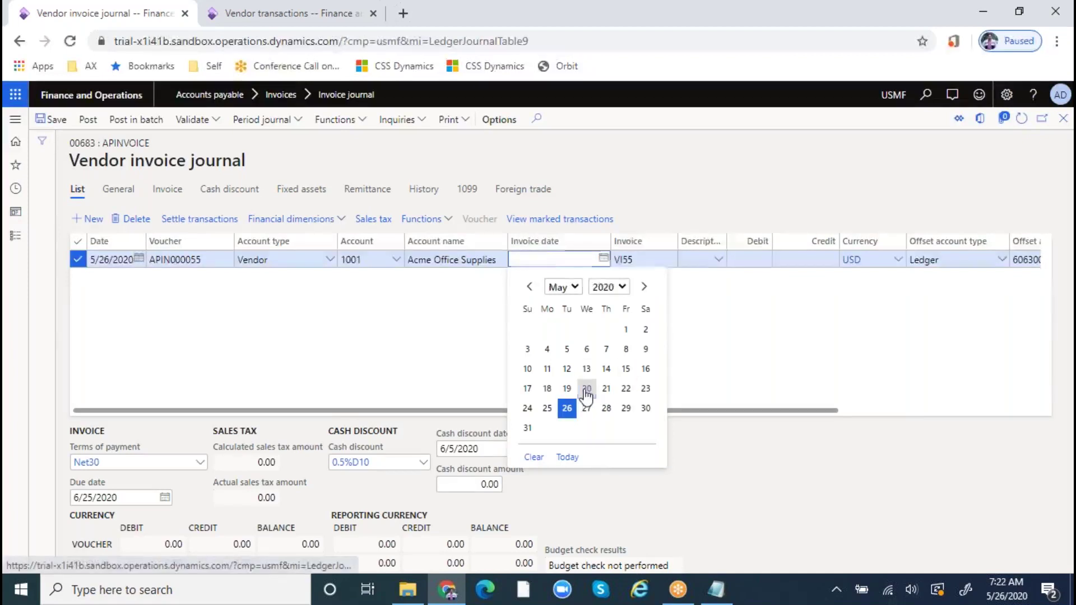
click(586, 387)
key(Tab)
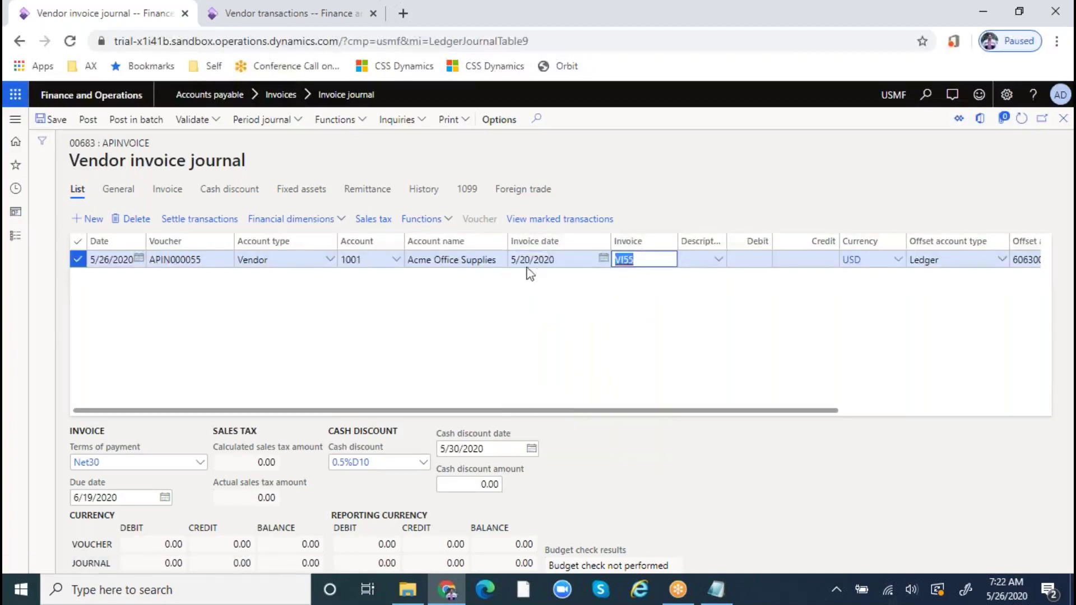
key(Tab)
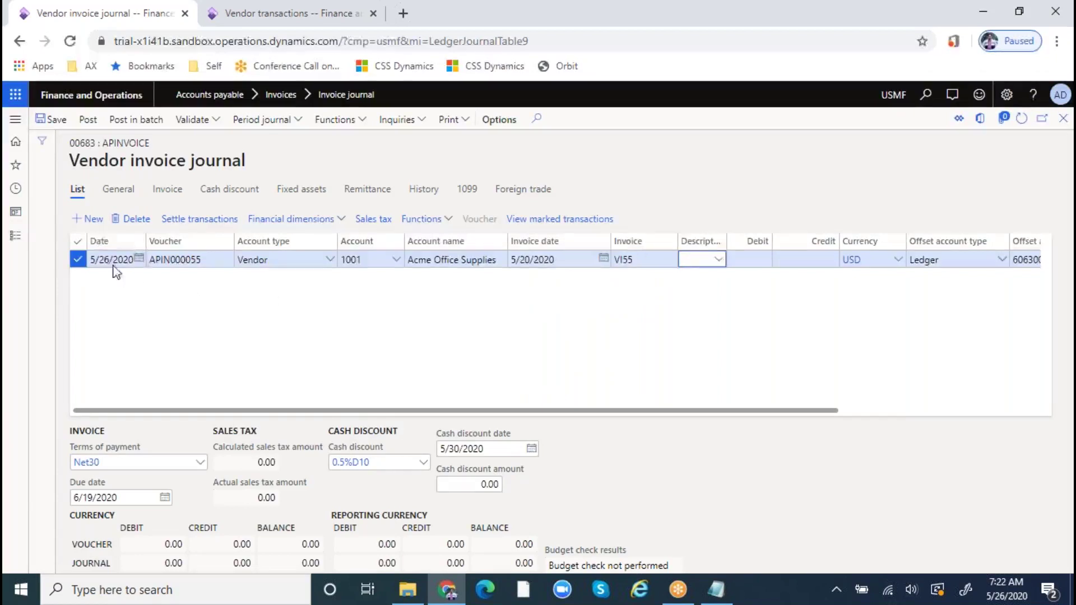
- Enter a credit amount of 351 on the VI55 line, keeping the USD currency and Ledger offset account type
key(Tab)
key(Tab)
text(3)
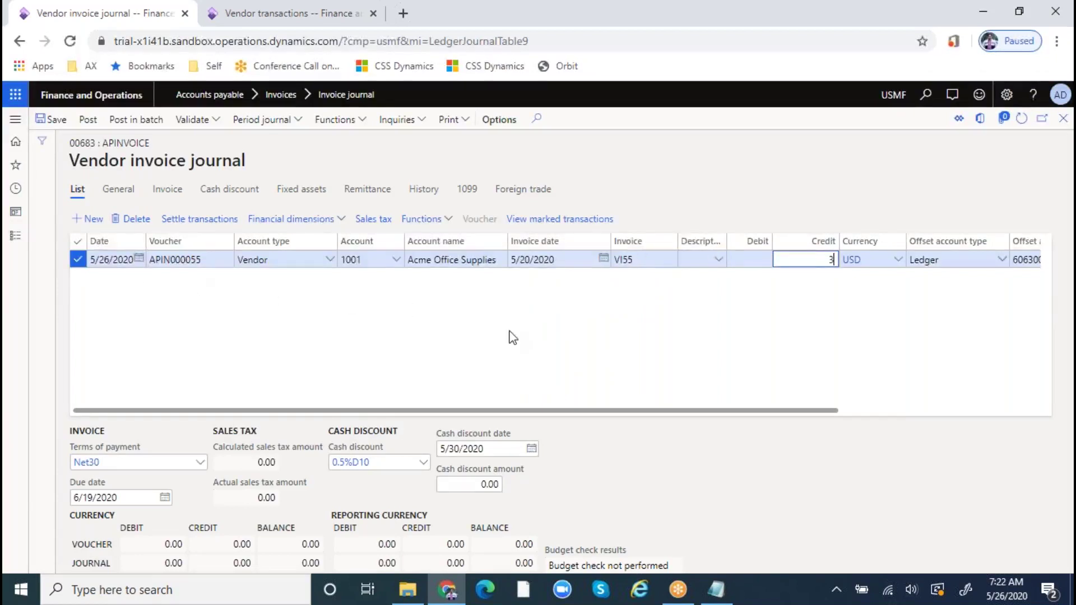
text(51)
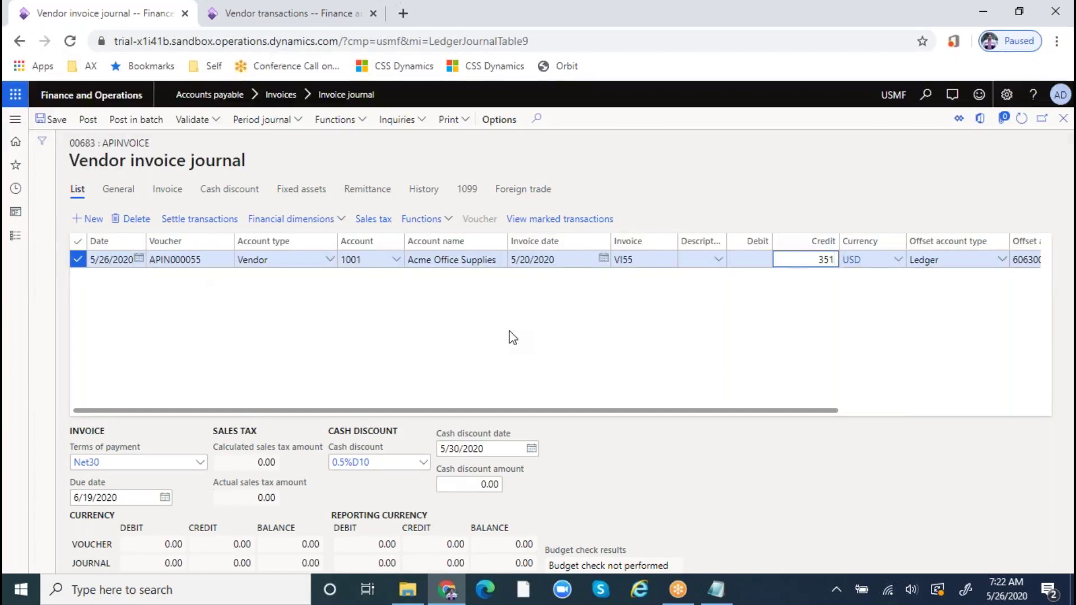
key(Tab)
key(Tab)
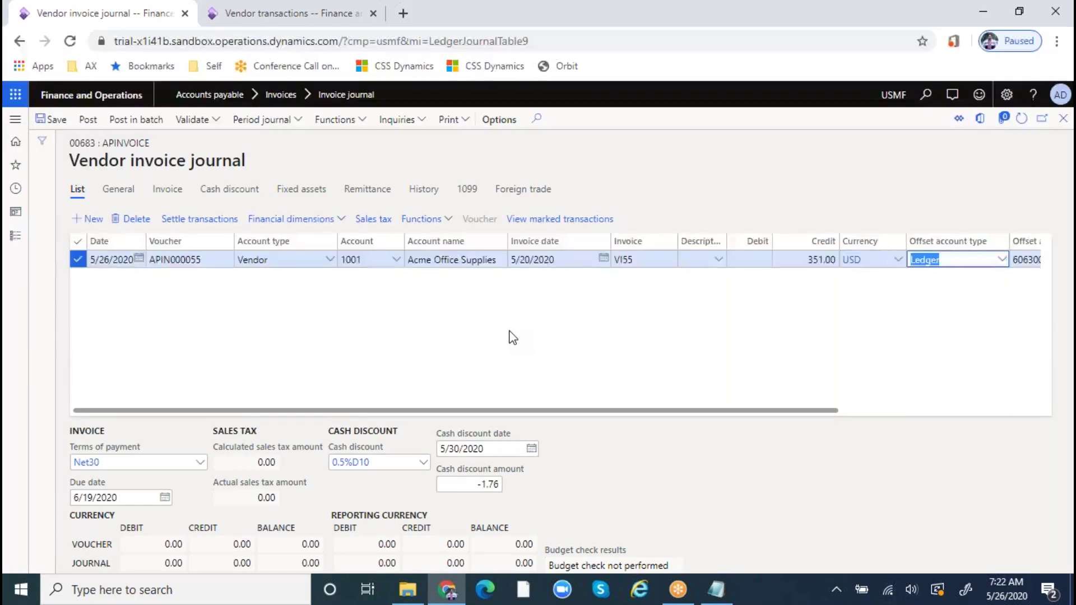
key(Tab)
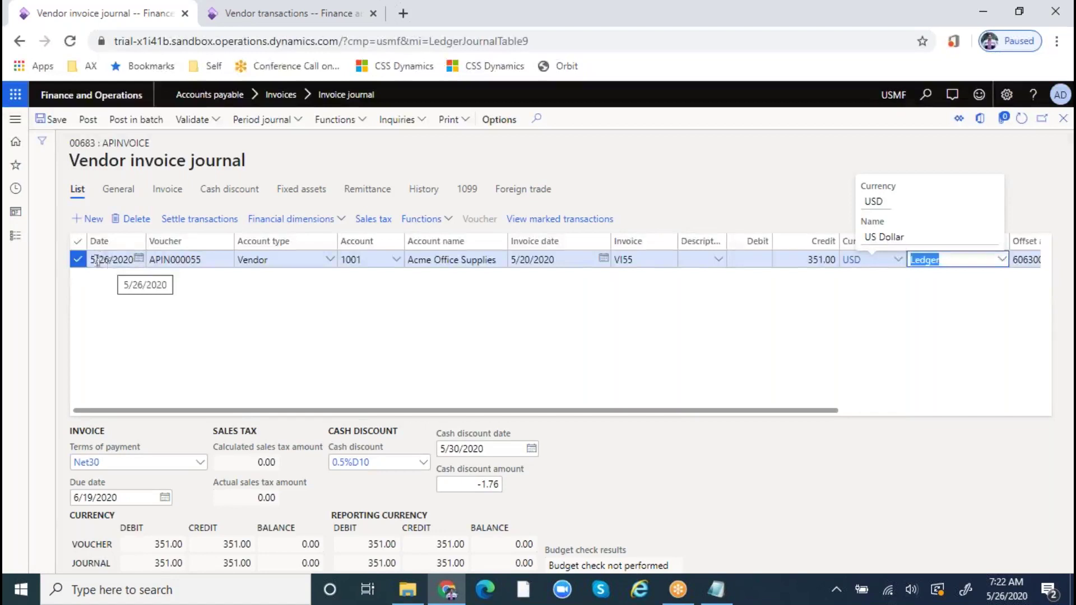
- Change the terms of payment for invoice VI55 to Net45 and save the journal line
click(200, 463)
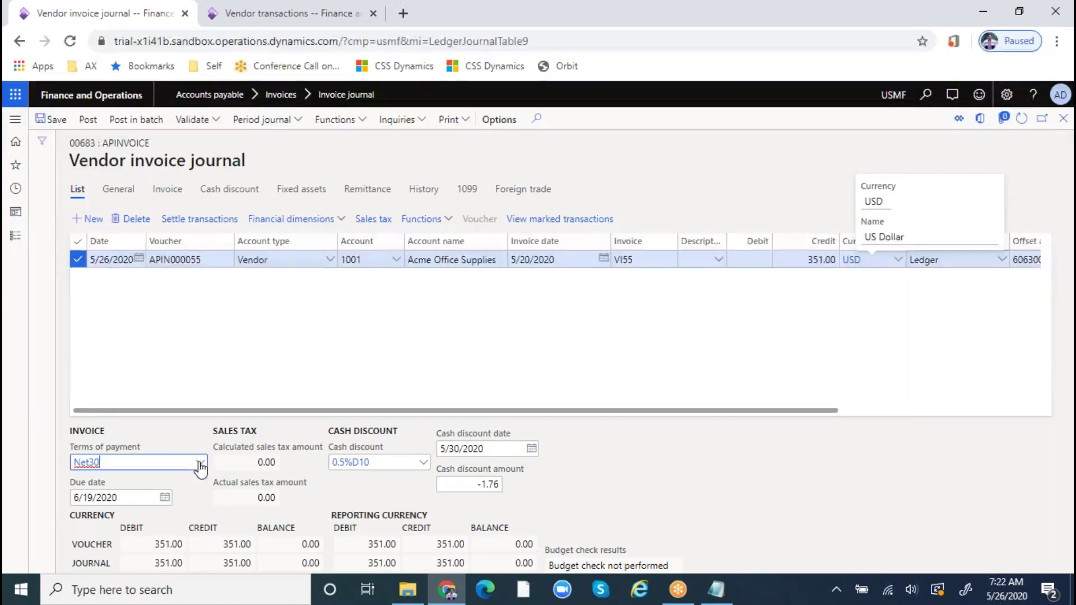
click(199, 463)
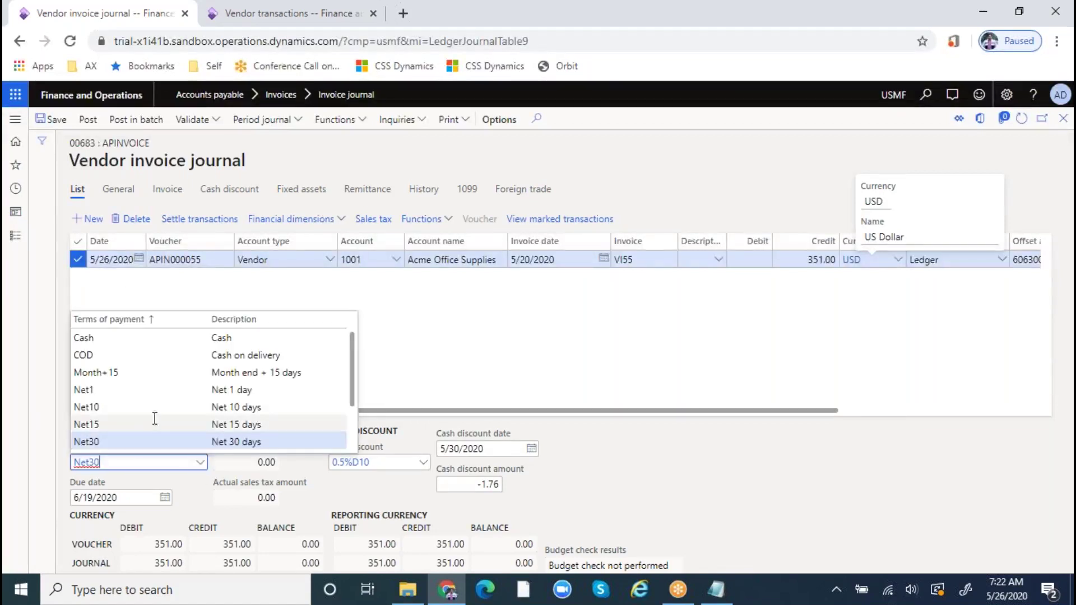
scroll(124, 412, down, 2)
click(105, 395)
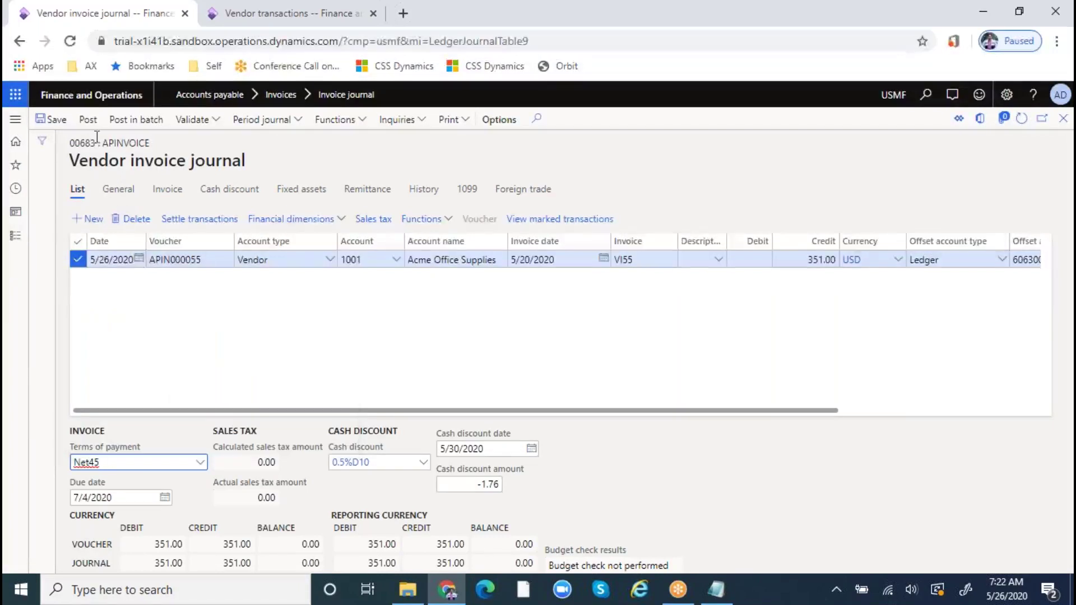
click(630, 500)
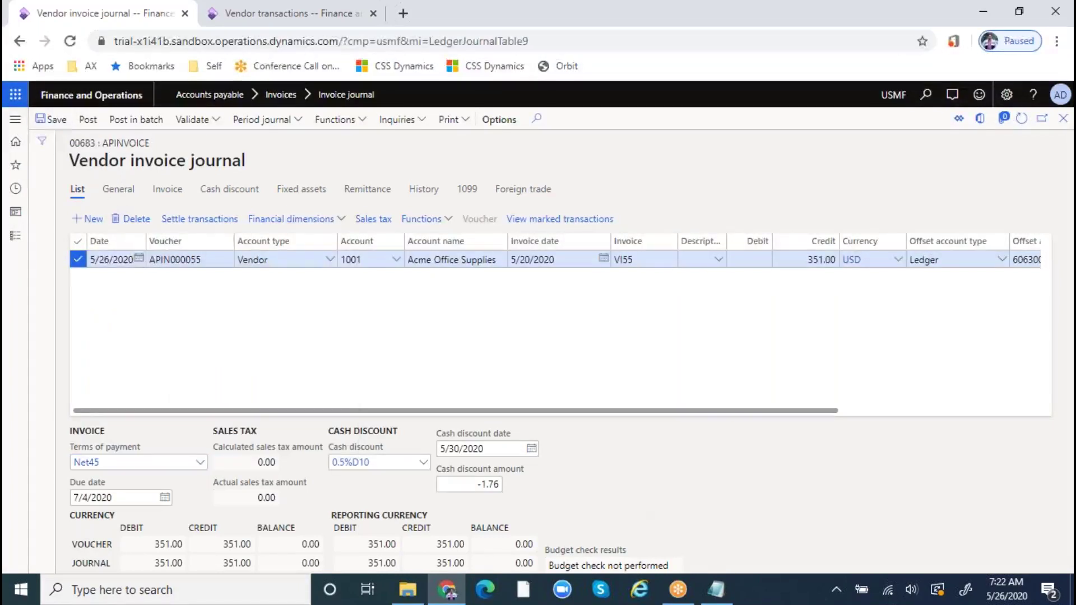
click(49, 120)
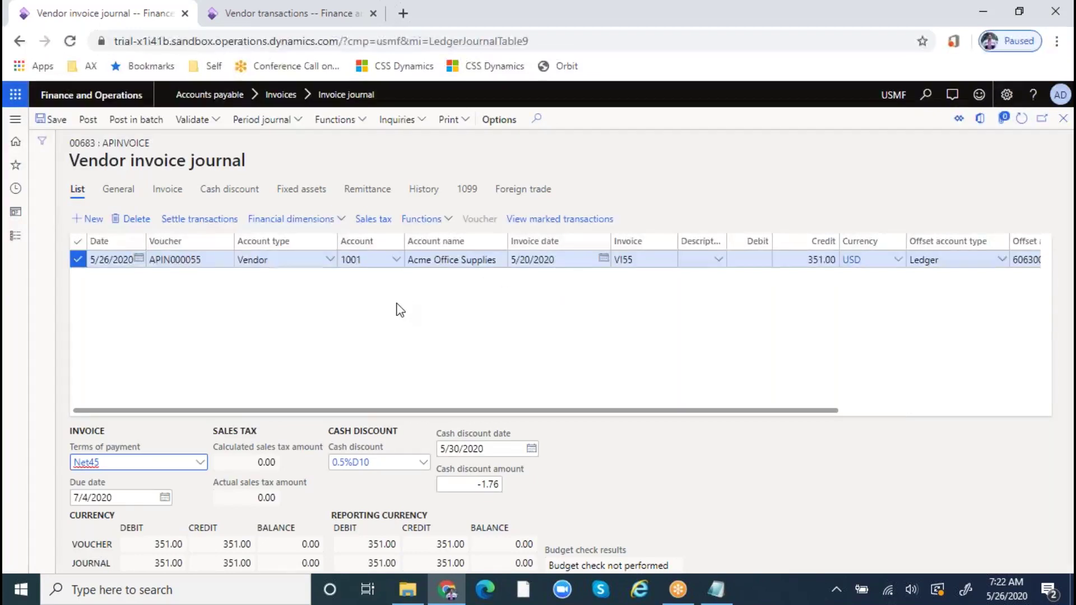
- Compare the invoice date, transaction date and due date of the VI55 line
click(576, 259)
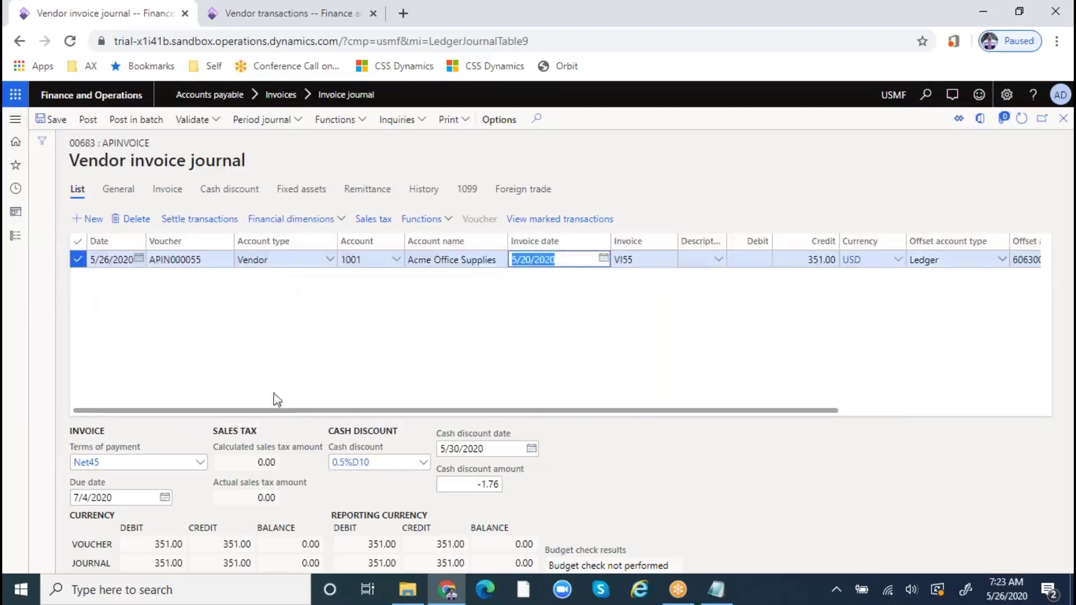
click(122, 497)
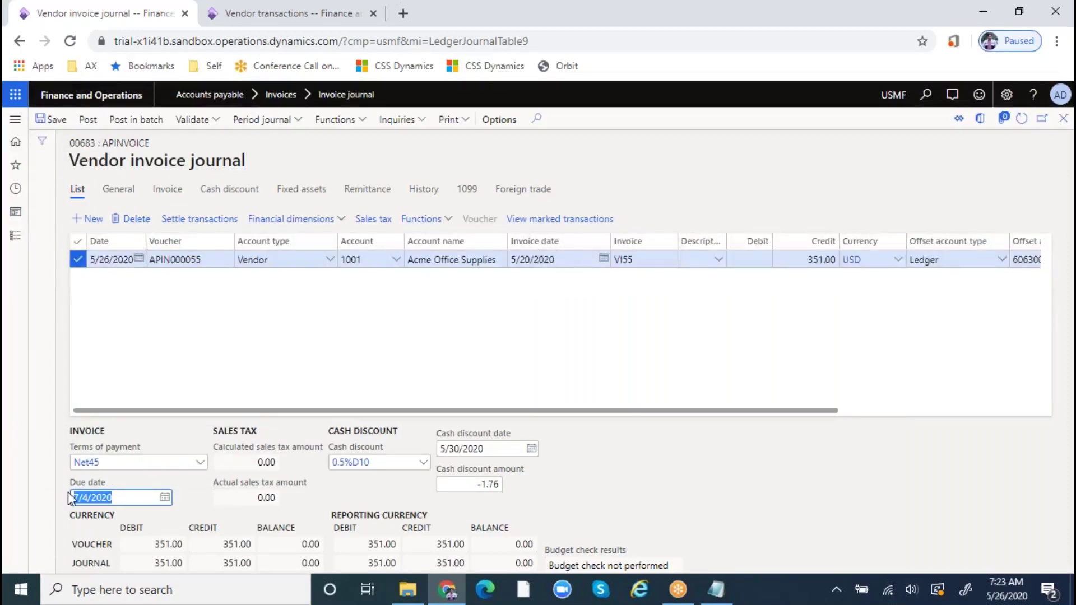
click(125, 495)
click(106, 260)
click(566, 259)
drag(560, 259, 511, 259)
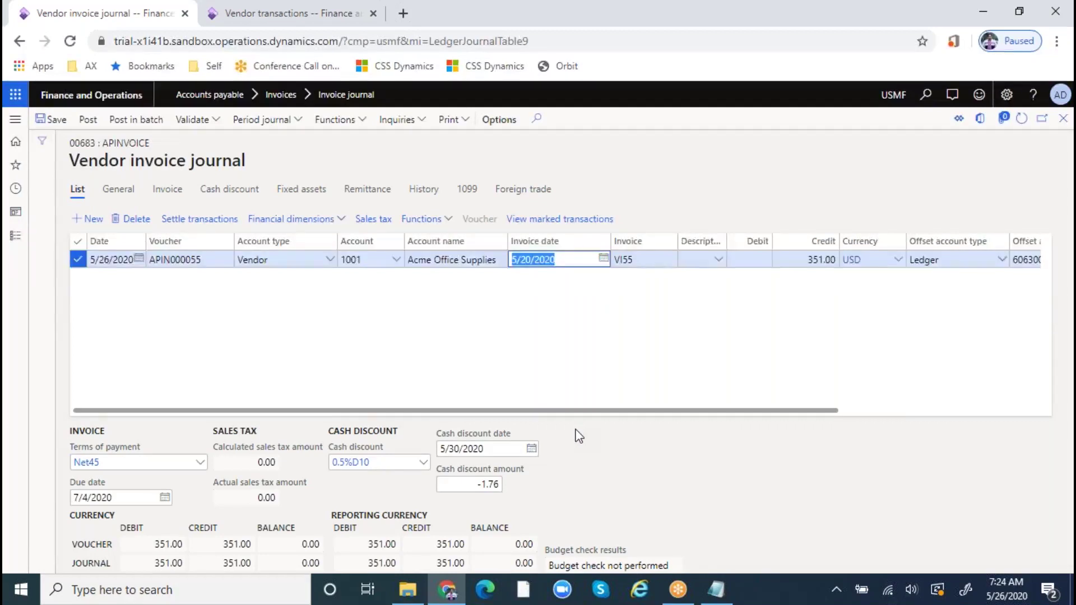
- Switch to Notepad and add the line "Transaction date" below "Aging report", removing the surplus blank lines under it
click(716, 589)
click(99, 496)
key(Return)
text(Tra)
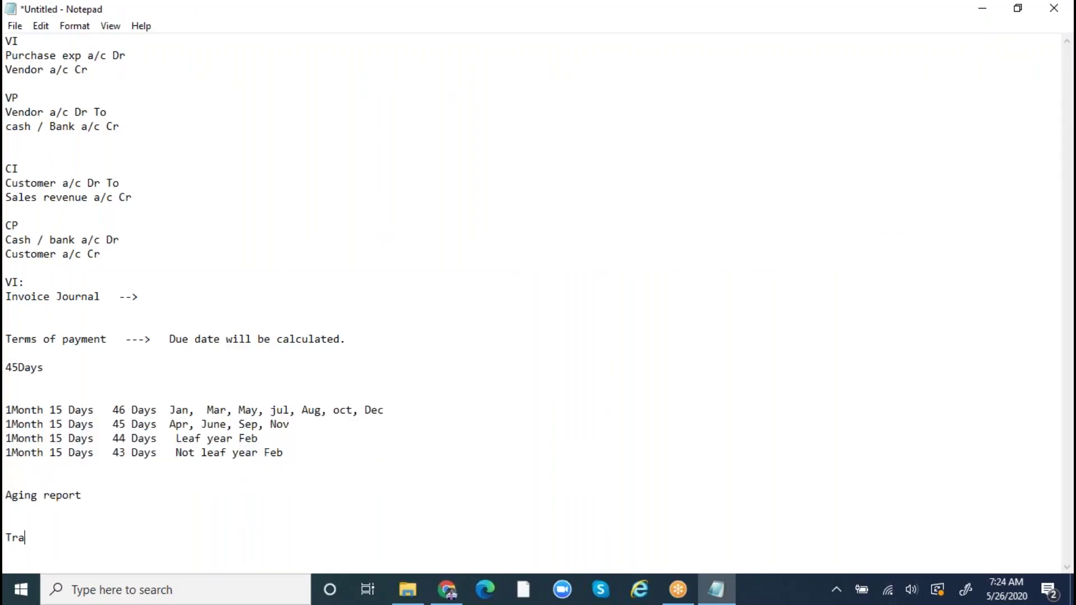
text(nsaction date)
key(Return)
key(Return)
key(Return)
key(Return)
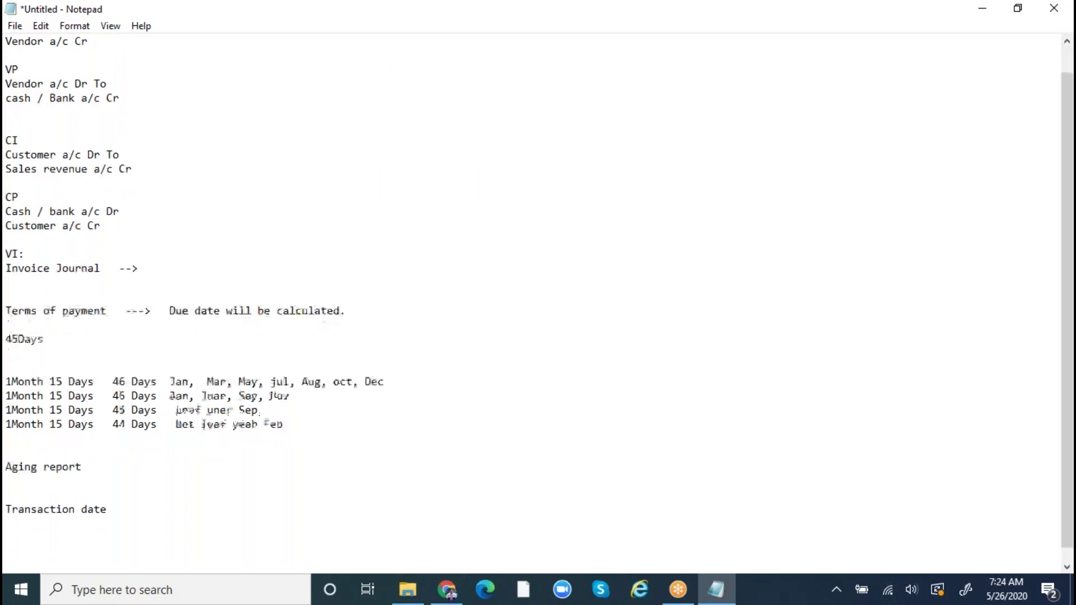
key(BackSpace)
key(BackSpace)
key(BackSpace)
key(BackSpace)
key(BackSpace)
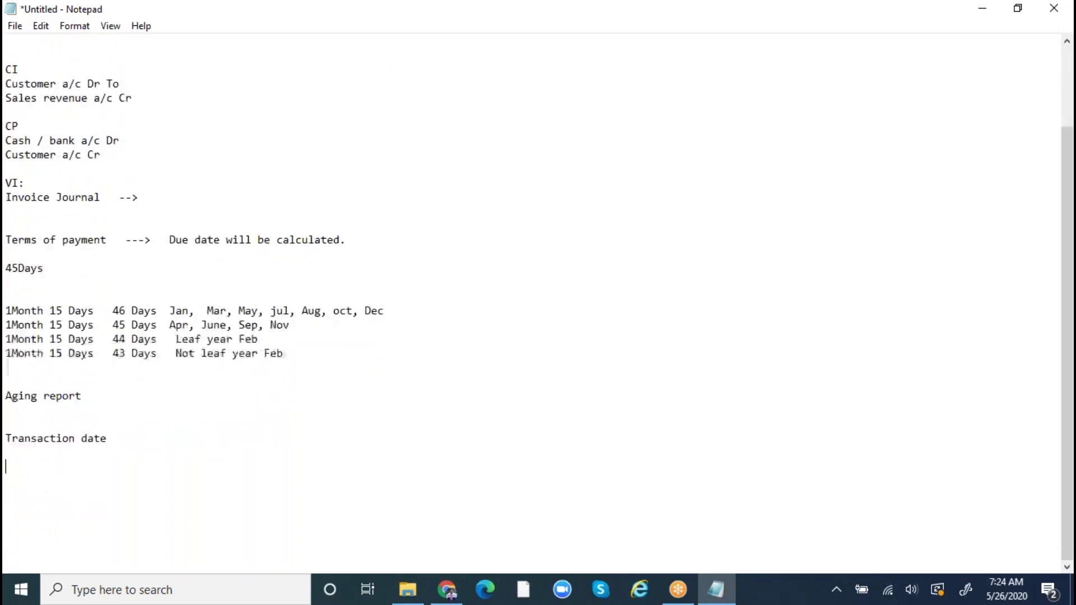
- Add the lines "Invoice date / document data" and "Due date" below "Transaction date" in the note
text(Invoice date / do)
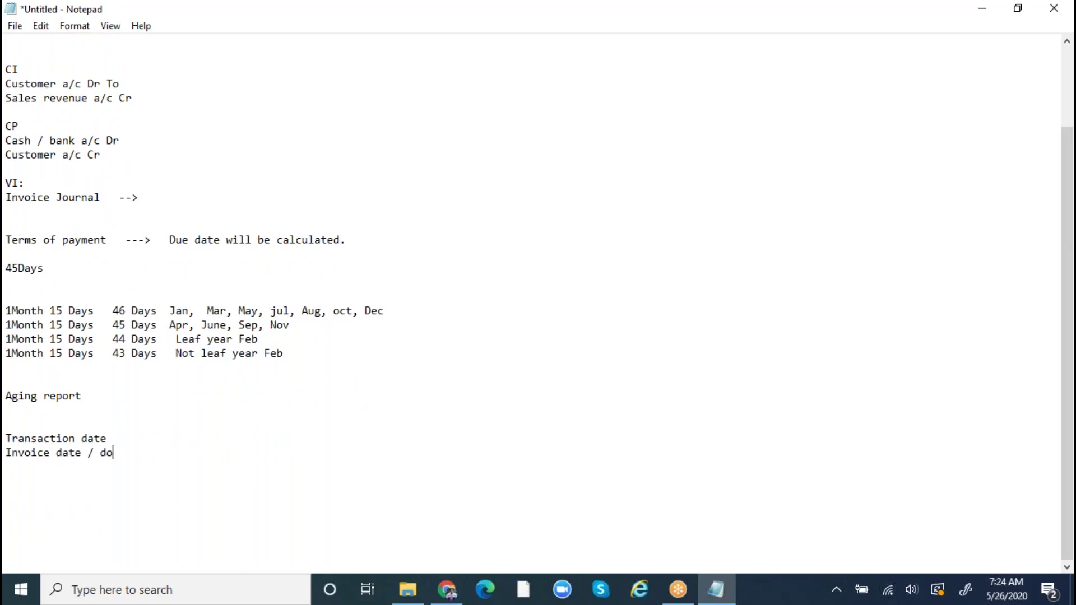
text(cument data)
key(BackSpace)
text(Due date)
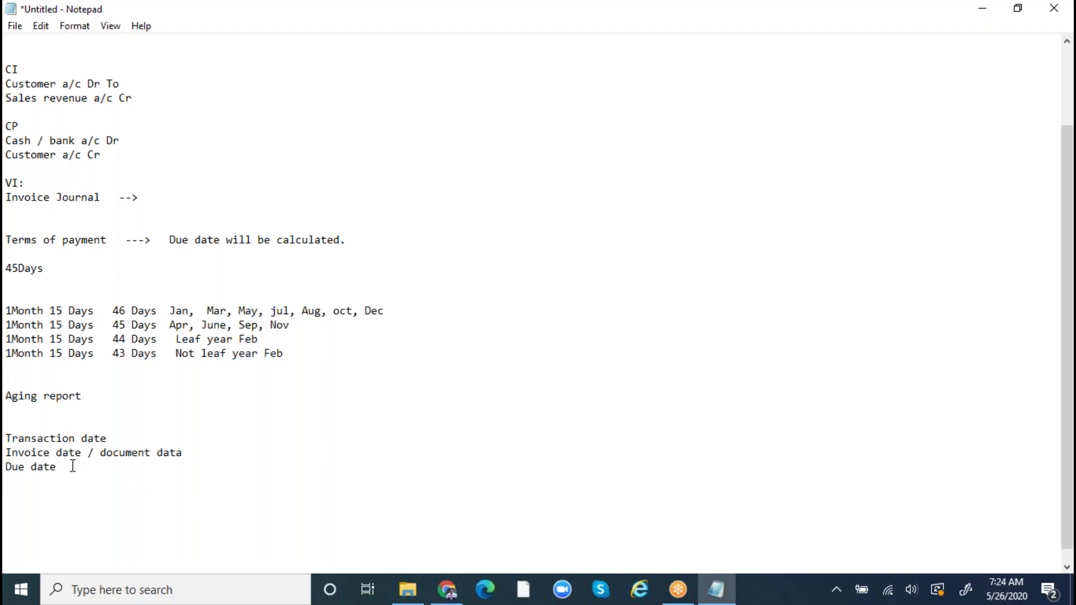
- Add the example dates "10th May" after "Transaction date" and "1st May" after "Invoice date / document data"
drag(184, 452, 88, 453)
click(129, 439)
text(10th A)
key(BackSpace)
text(May)
click(186, 453)
text(1st May)
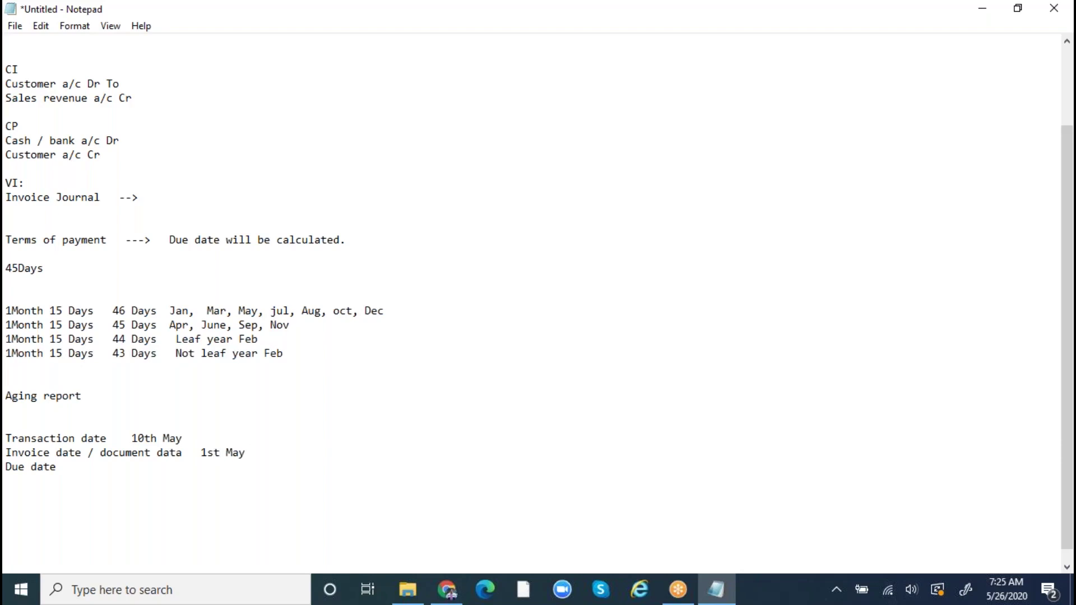
- Replace the example invoice date "1st May" with "5th May" in the note
text(  5th May)
drag(249, 453, 199, 454)
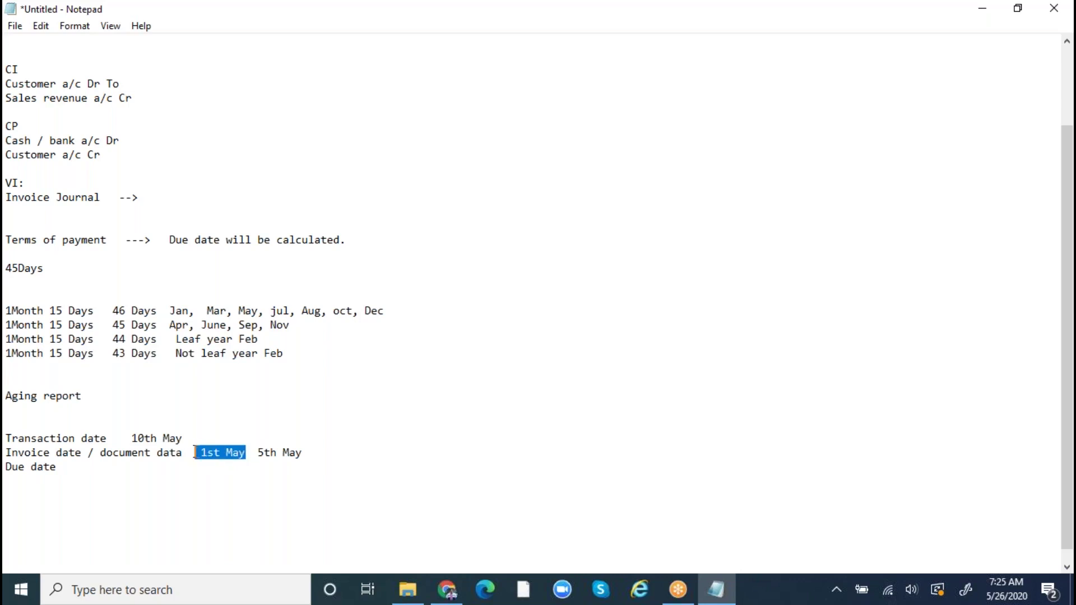
drag(301, 453, 264, 455)
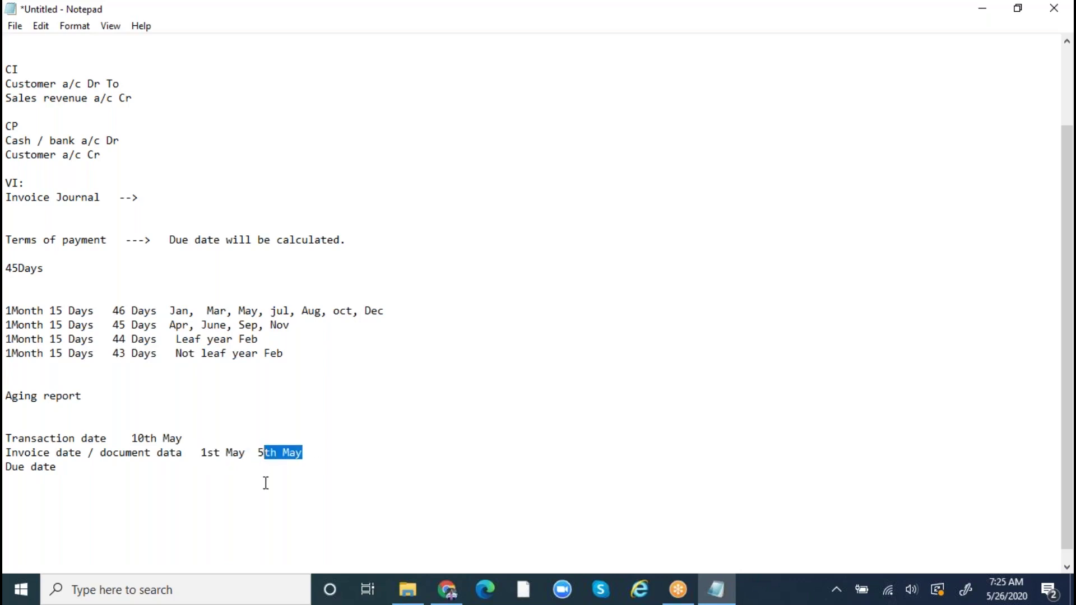
drag(245, 454, 201, 454)
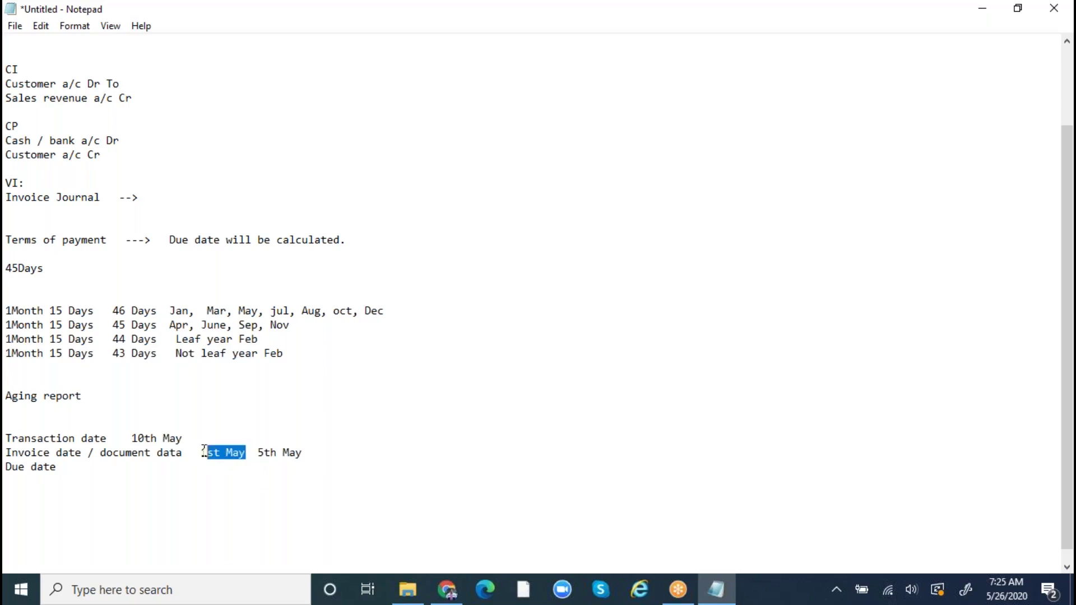
key(Delete)
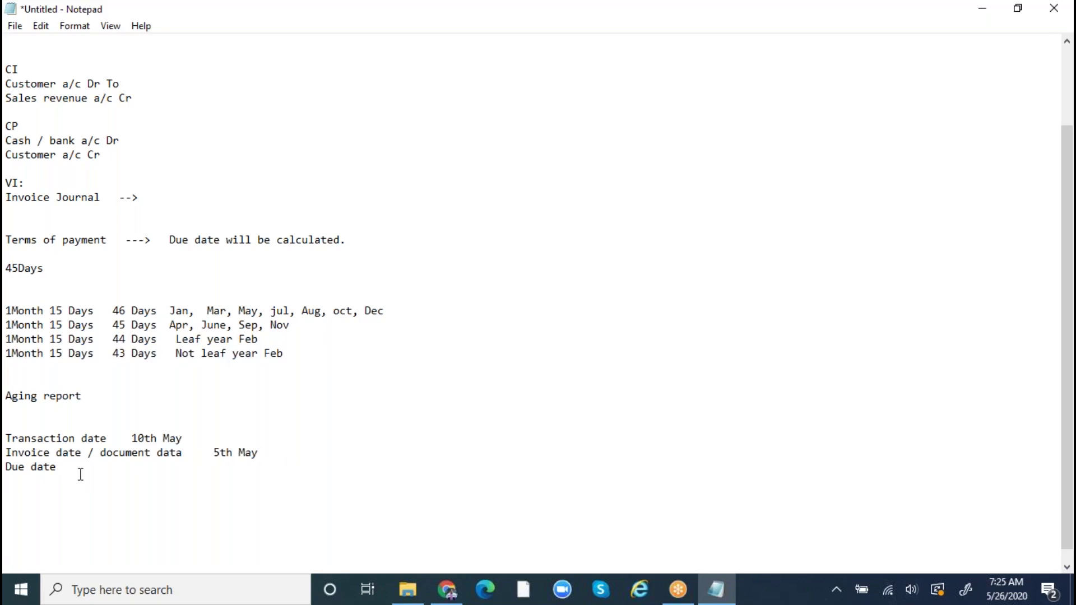
- Add the formula "Invoice date + 45 days" after "Due date" in the note
click(51, 452)
click(94, 470)
text(Invoice date + 45 days)
- Highlight the example invoice date in the note, and switch to Chrome to check the VI55 line's invoice date
click(226, 452)
drag(261, 453, 208, 453)
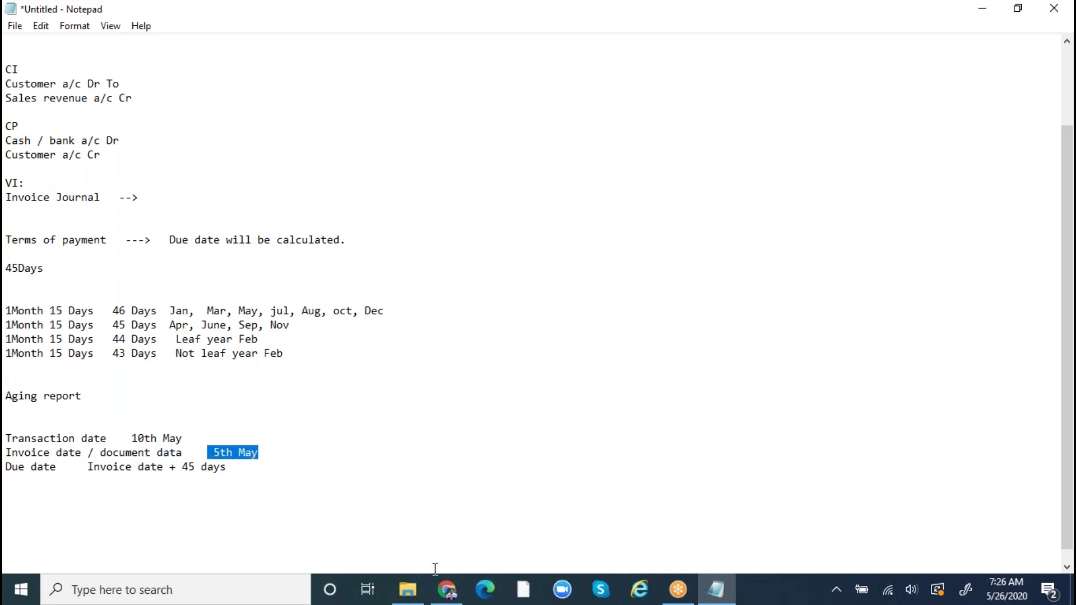
click(446, 594)
click(567, 258)
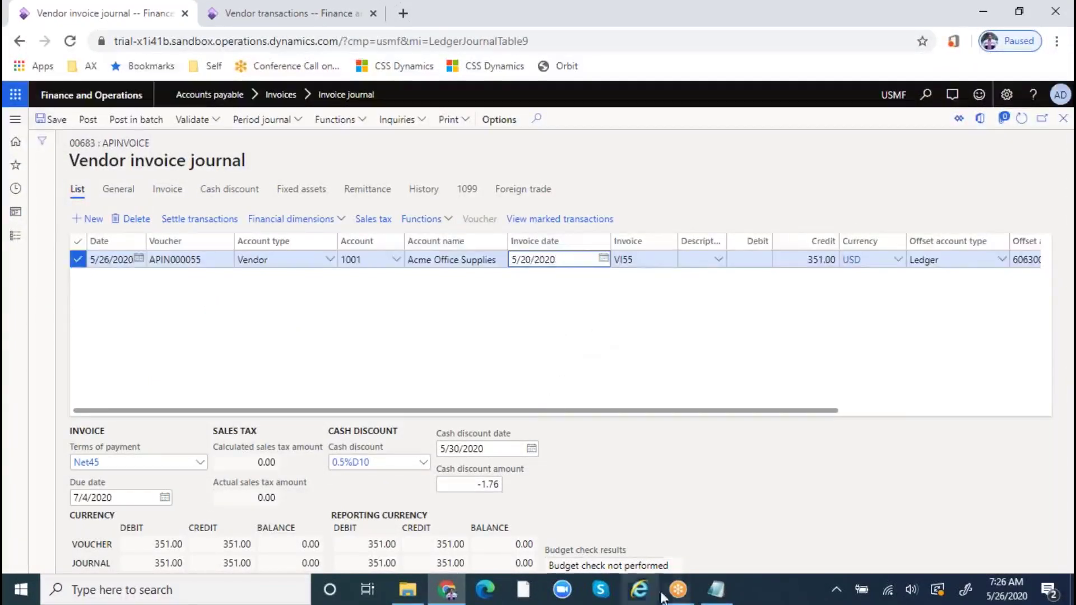
- Switch to Notepad, highlight the example invoice date "5th May", review the due date formula, and return to Chrome
click(725, 592)
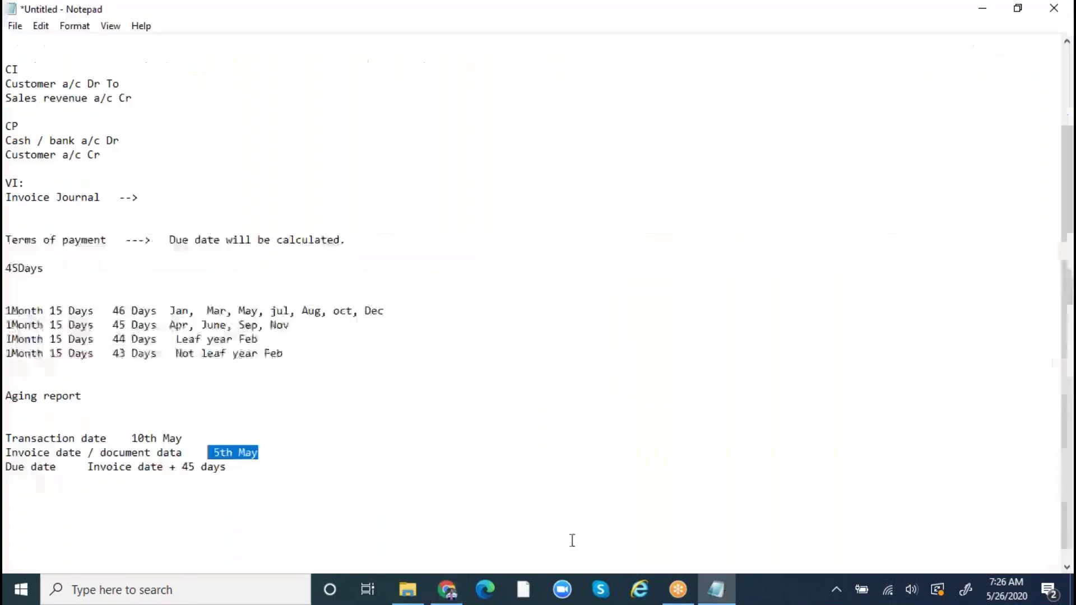
click(184, 452)
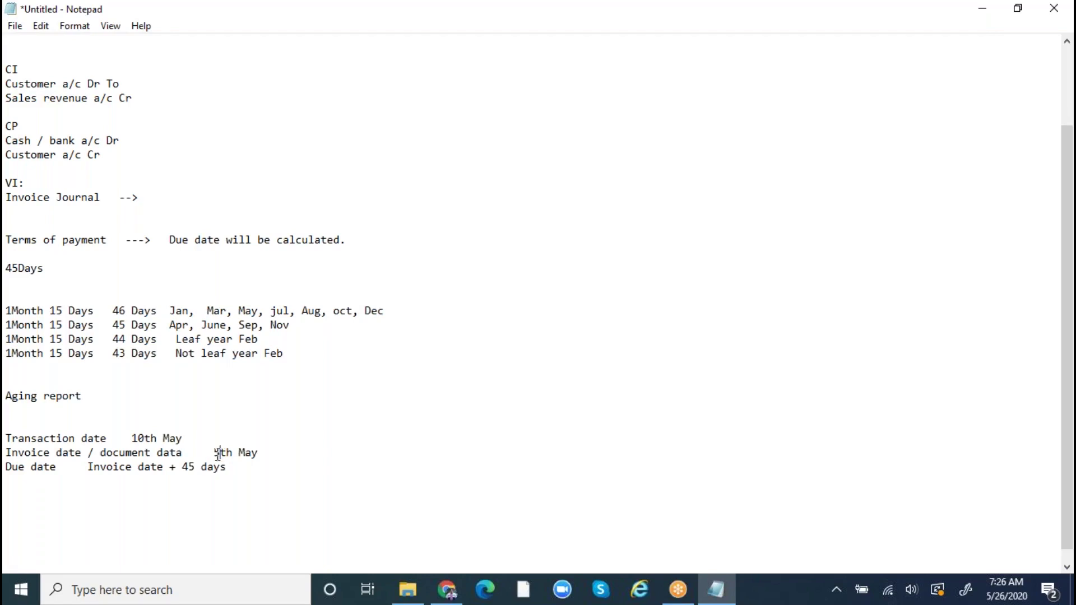
drag(272, 451, 214, 452)
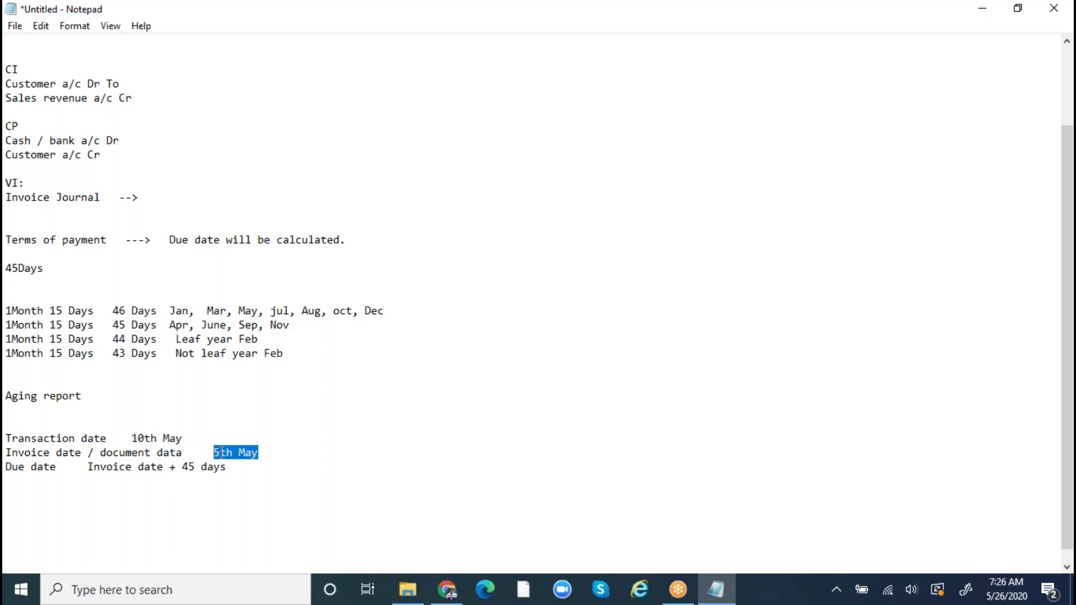
click(138, 467)
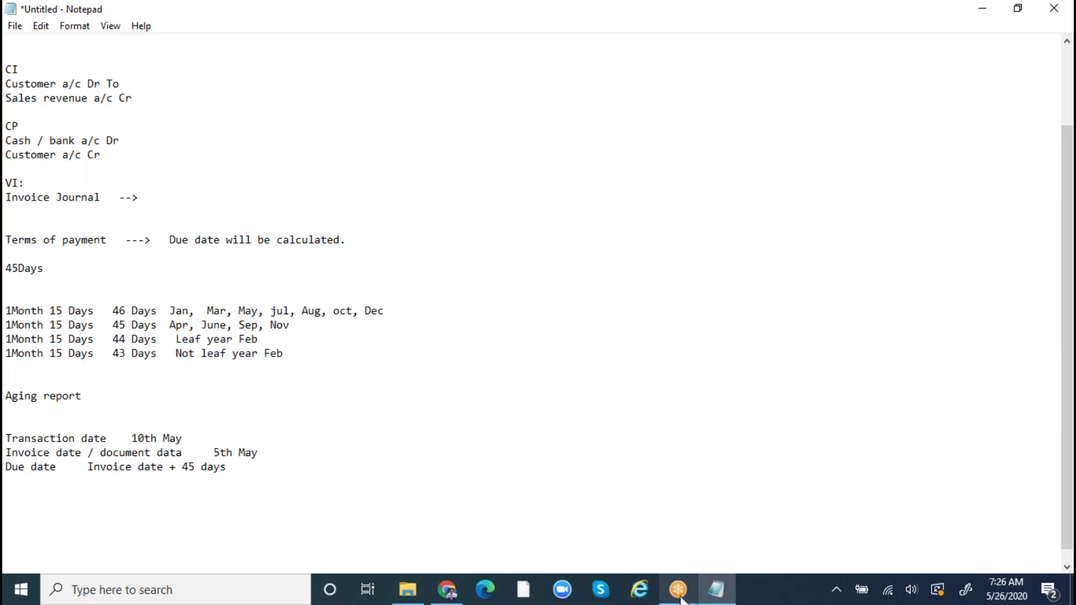
click(715, 589)
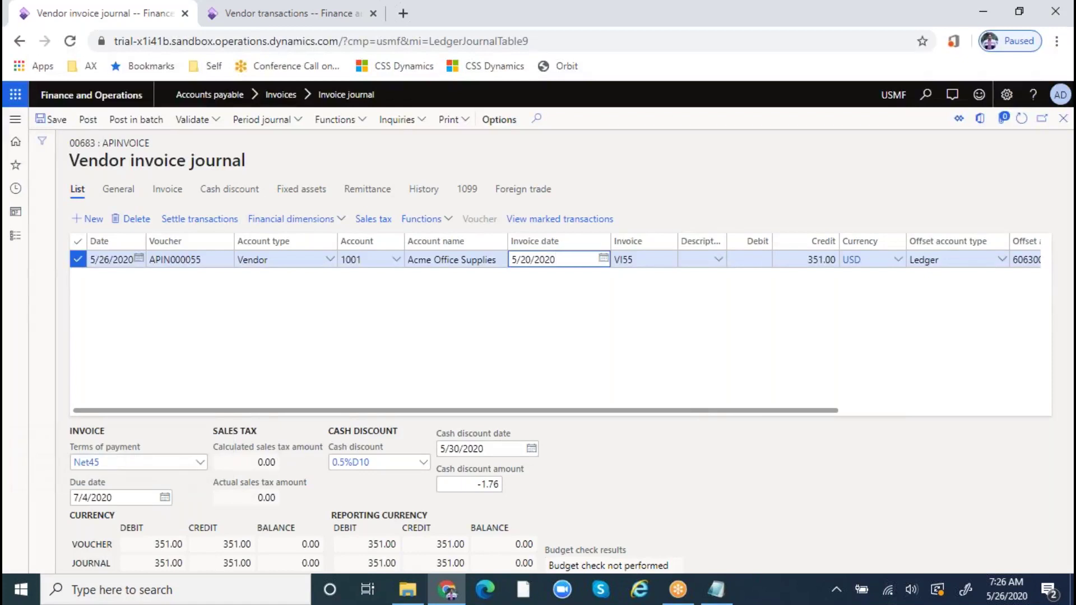
- Post invoice journal 00683 and refresh the transactions of vendor 1001 in the other browser window tab
click(88, 119)
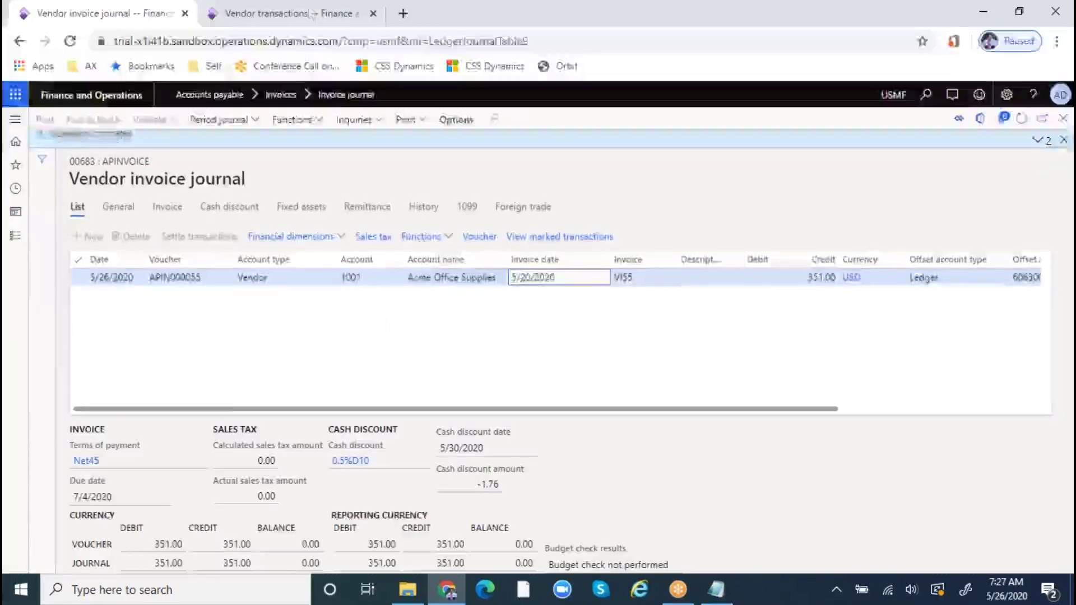
click(289, 13)
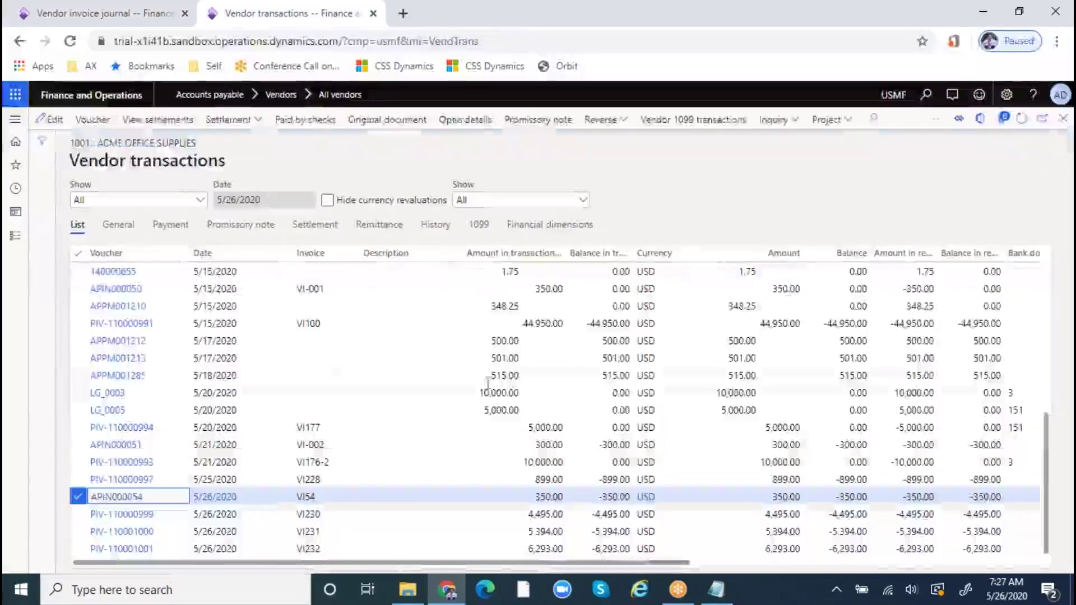
click(1025, 119)
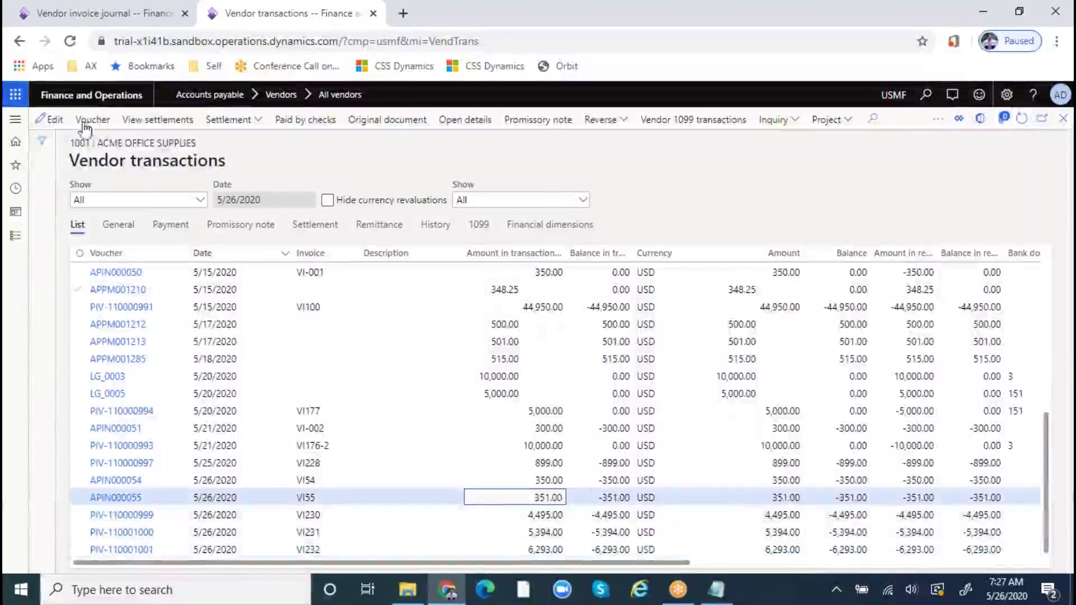
- Check the payment details and due date of the VI55 transaction, and close the vendor transactions
click(170, 224)
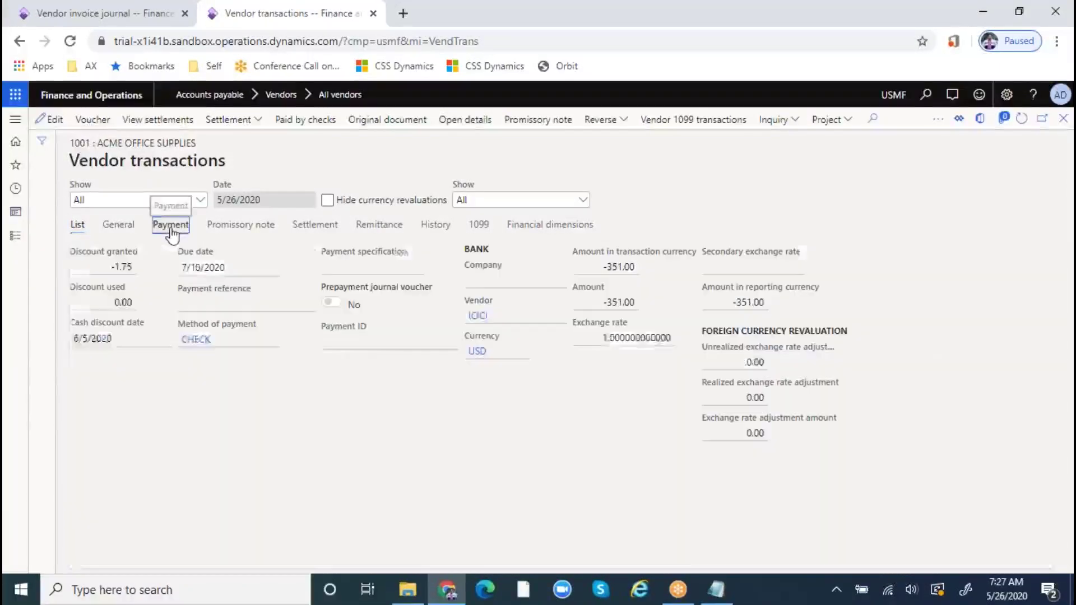
click(78, 224)
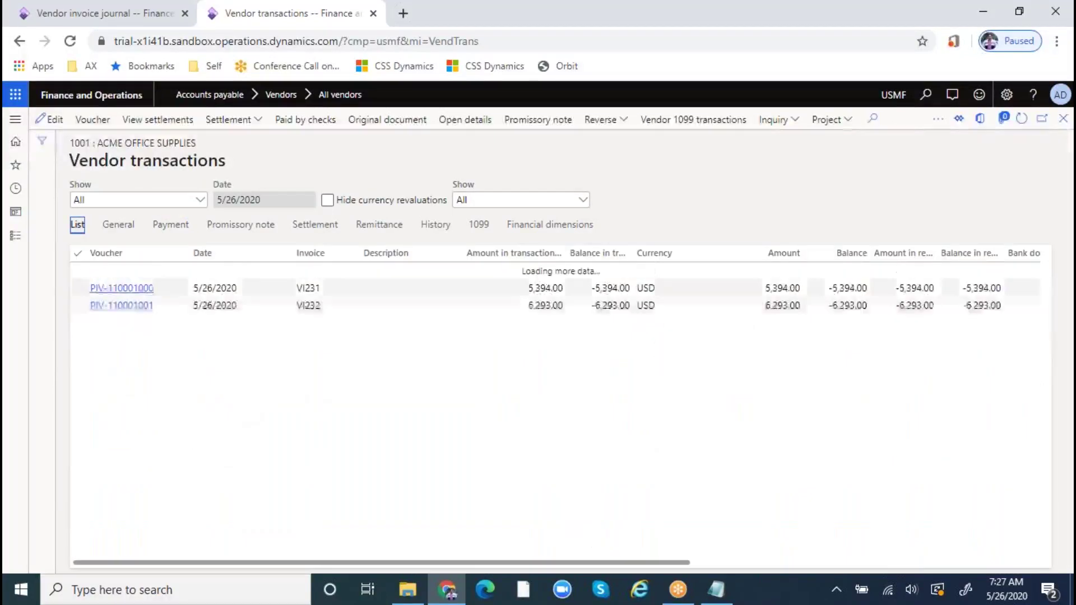
click(1060, 119)
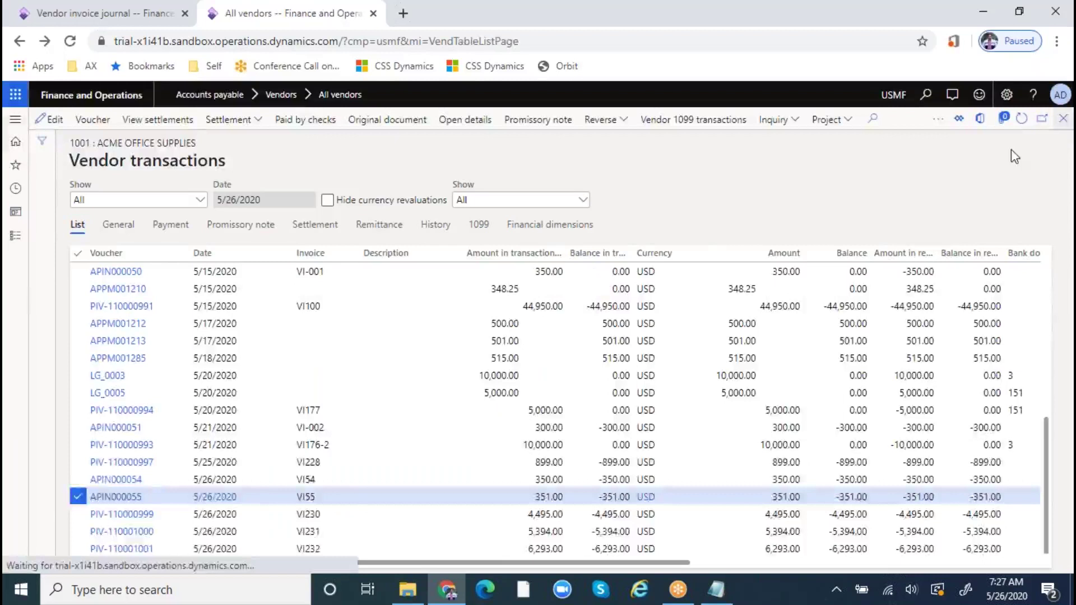
- Return to posted journal 00683, dismiss the completion message, and close its lines
click(112, 13)
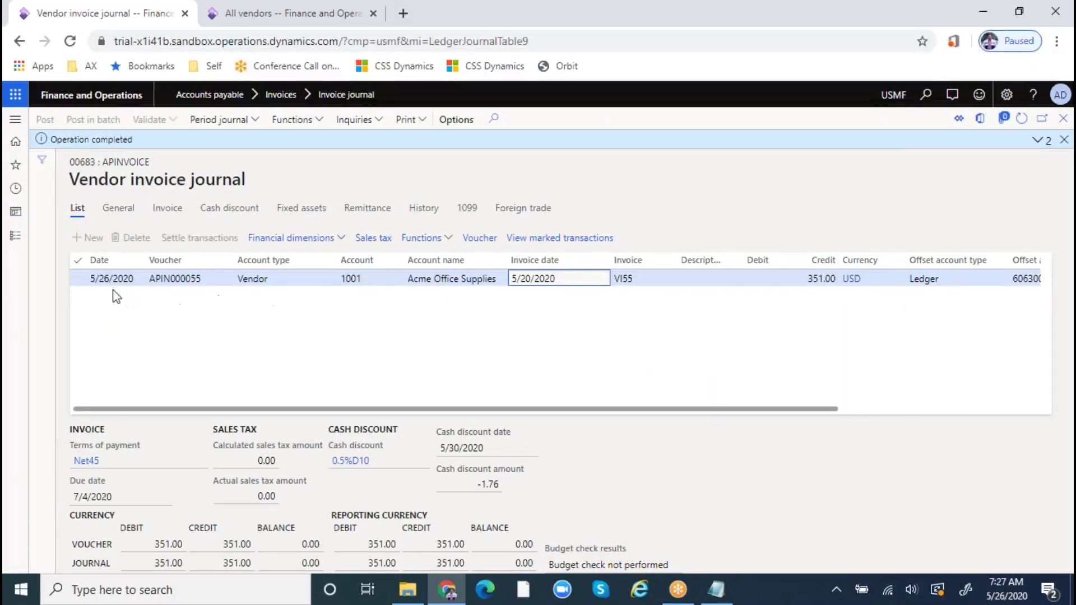
click(1063, 139)
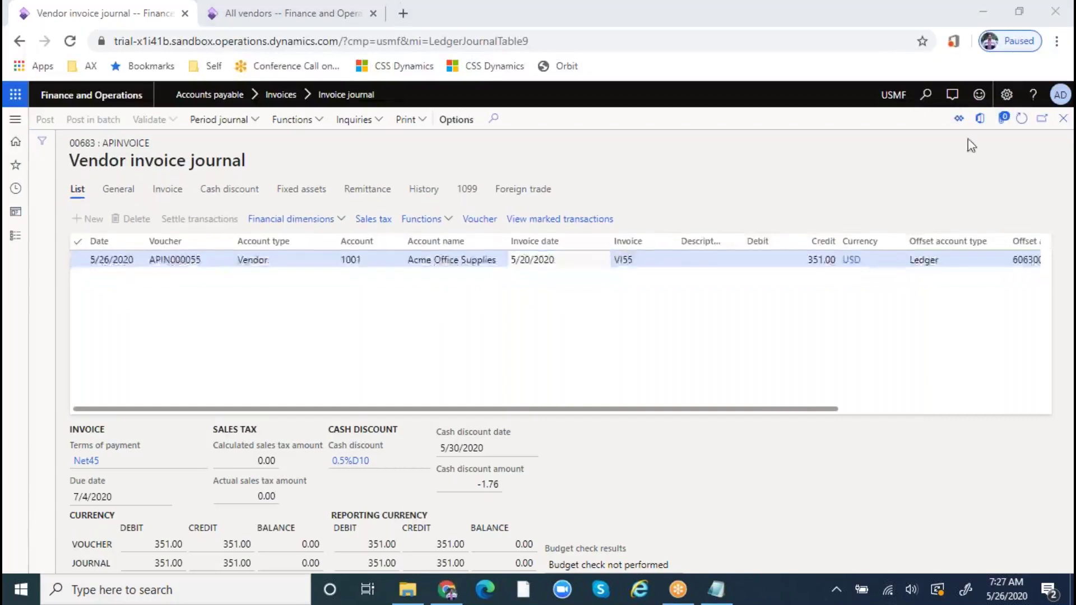
click(1064, 118)
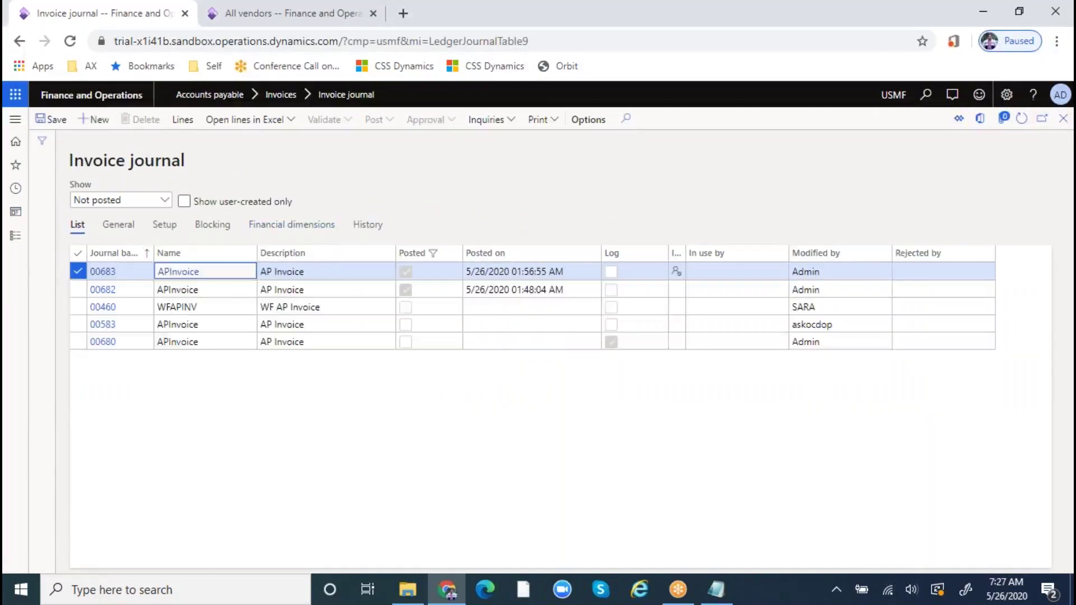
- Create a new invoice journal named APInvoice and open its lines
click(92, 120)
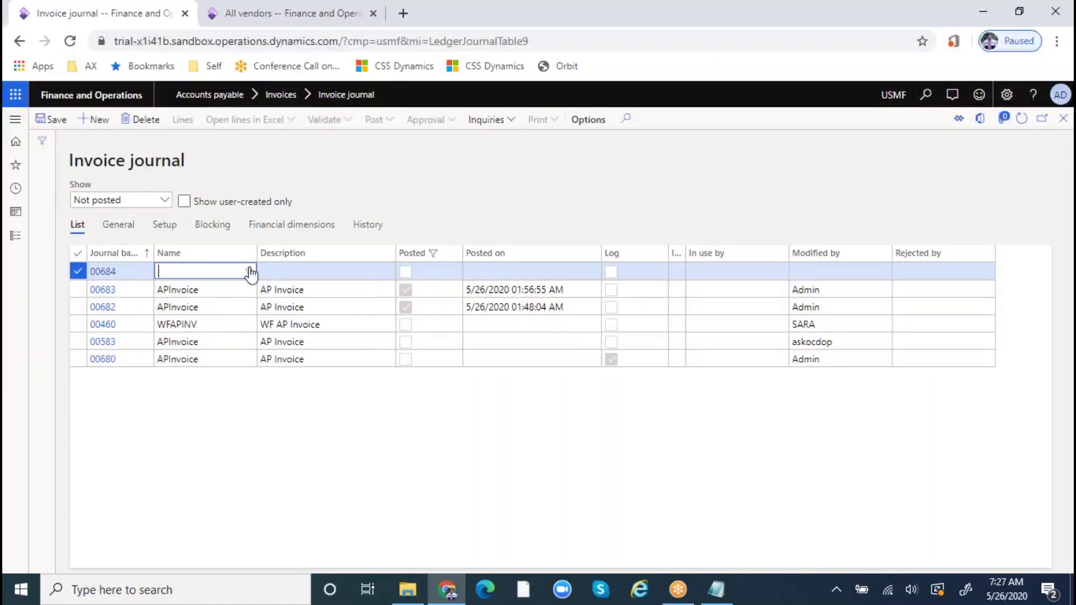
click(249, 272)
click(174, 304)
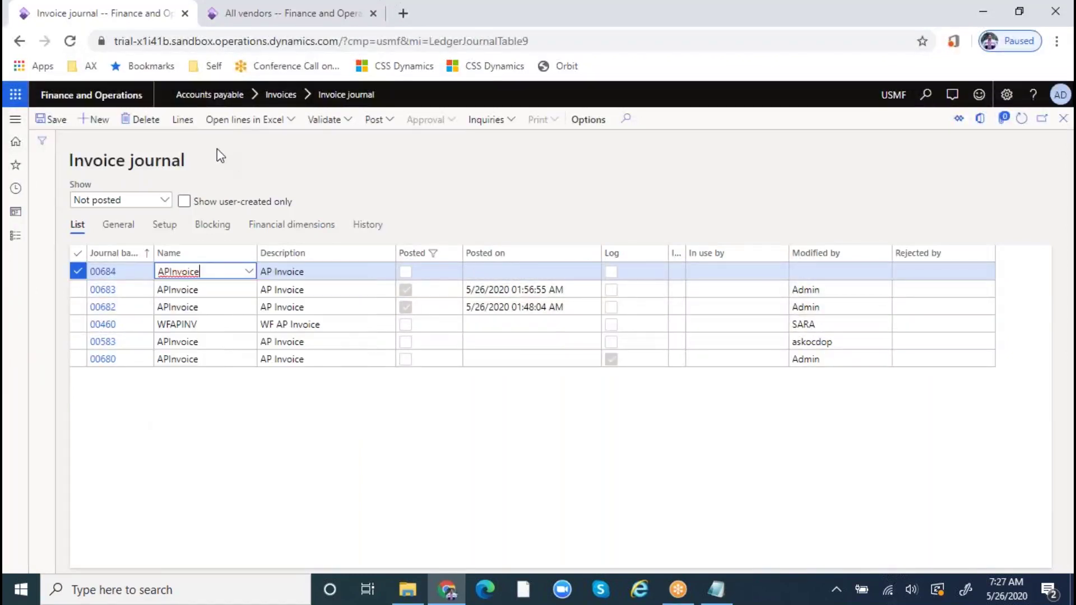
click(182, 120)
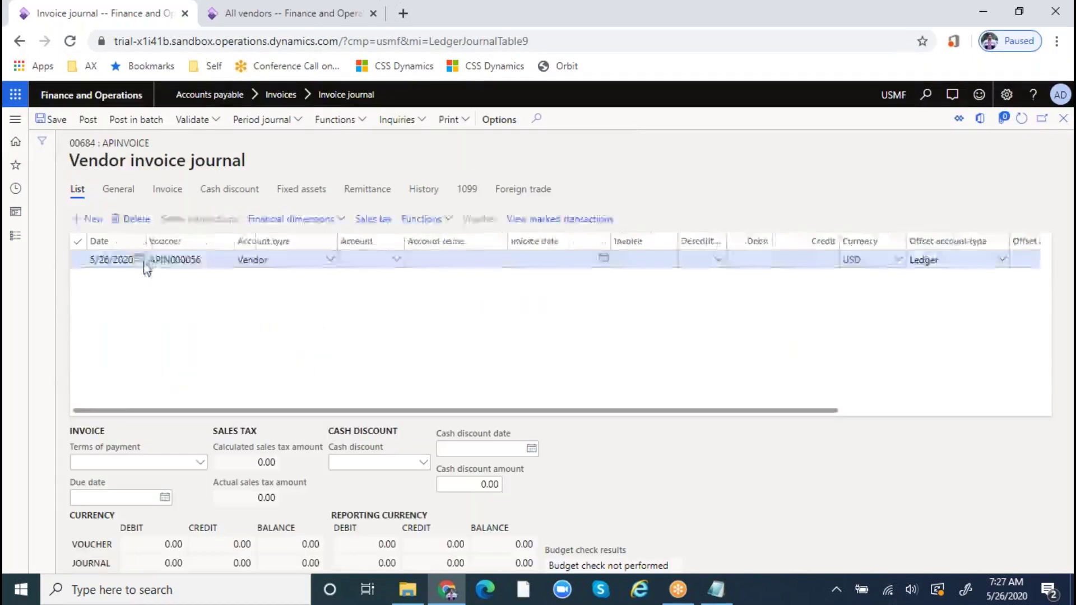
- Set the new vendor line's date to 5/25/2020 and move through to its invoice date
click(140, 259)
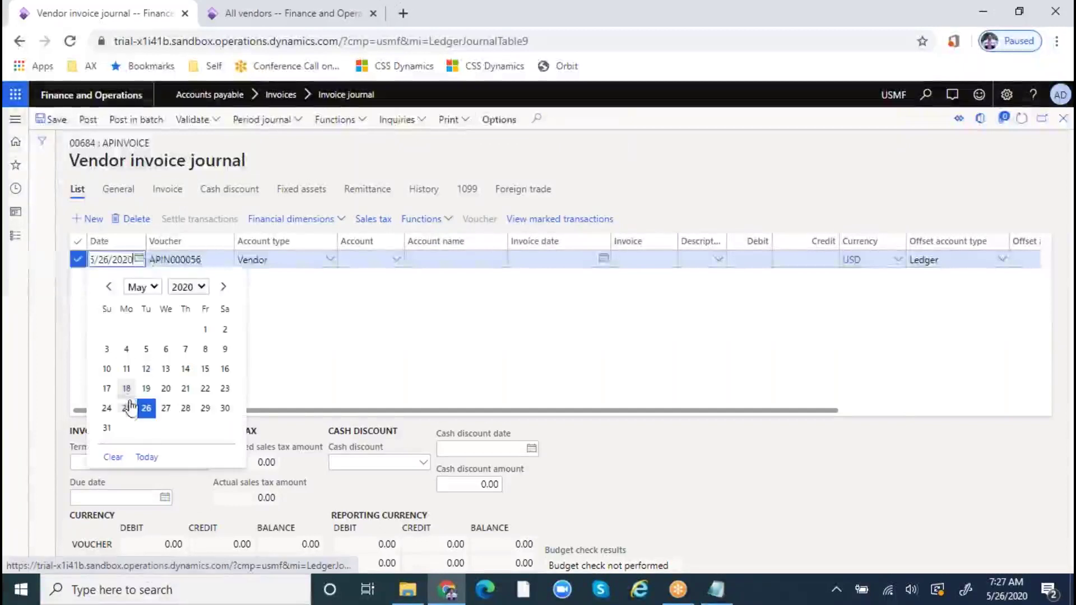
click(127, 406)
key(Tab)
key(Tab)
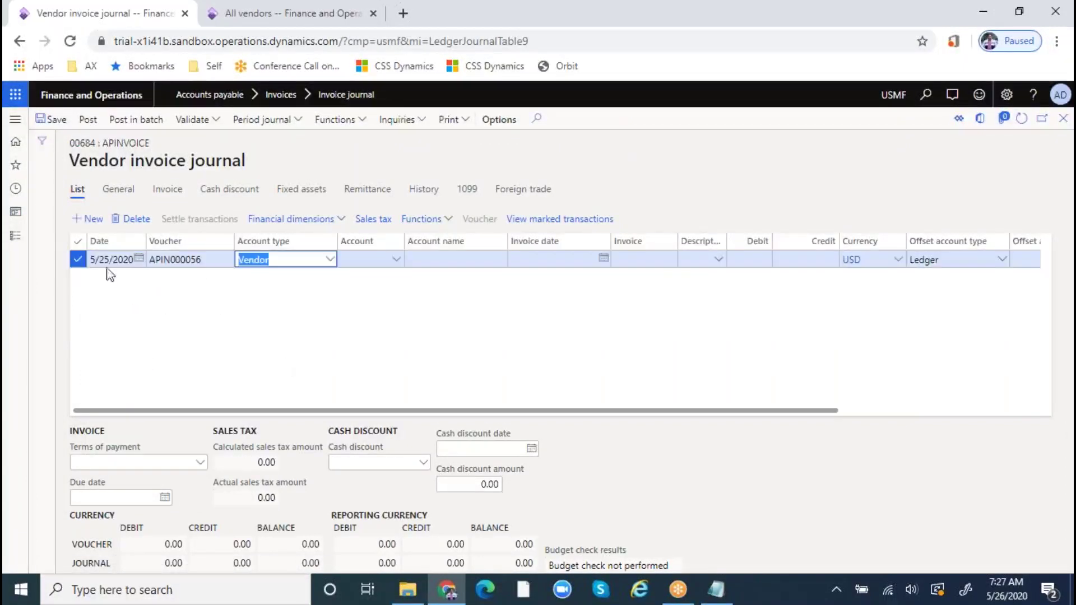
key(Tab)
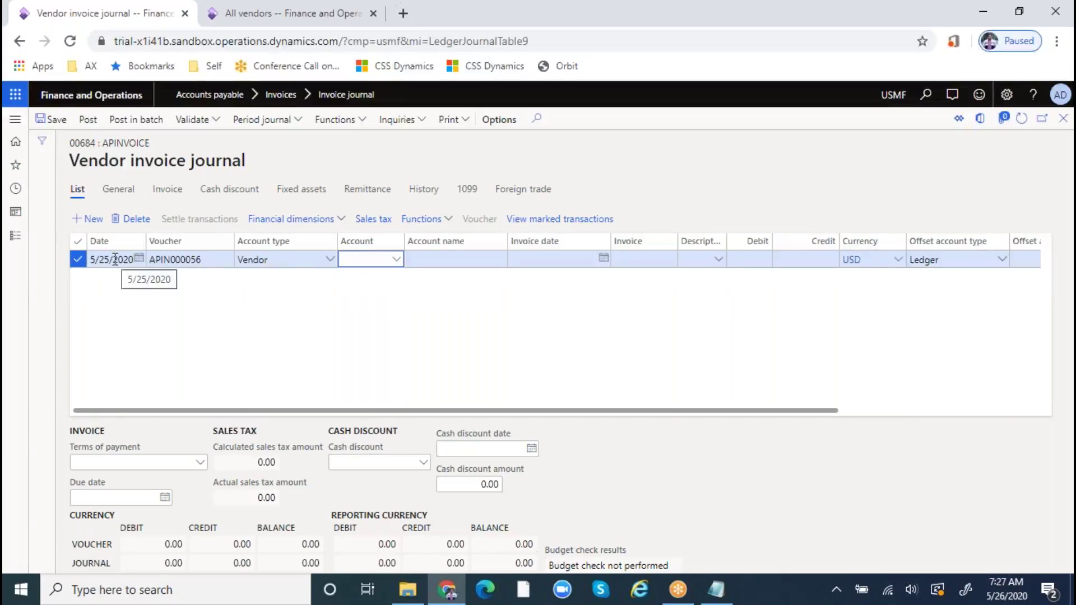
key(Tab)
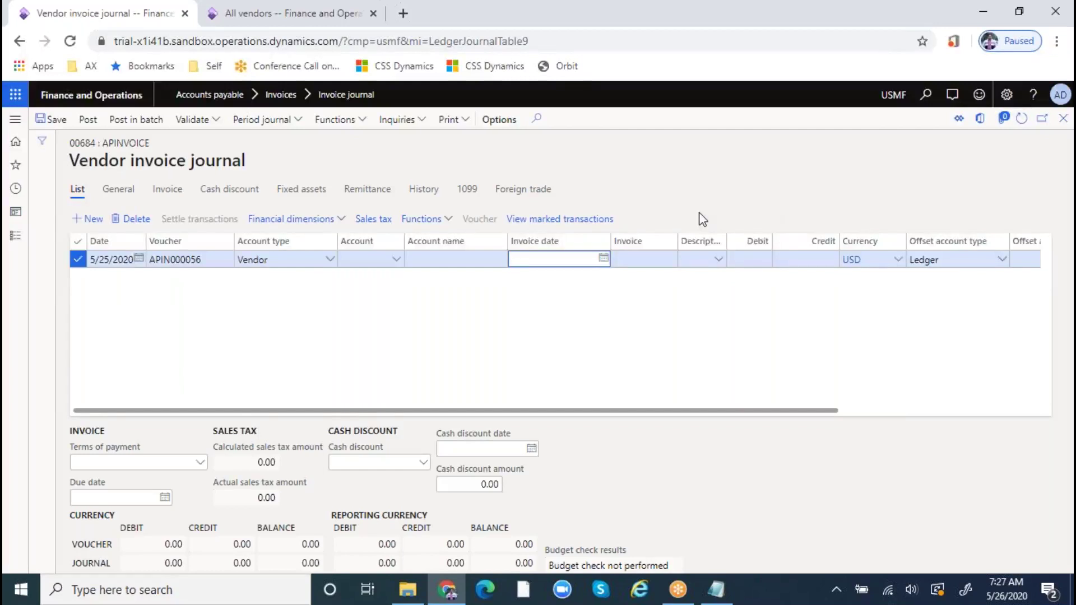
- Change the vendor line's date to 5/27/2020 and move on to its account
click(139, 259)
click(166, 408)
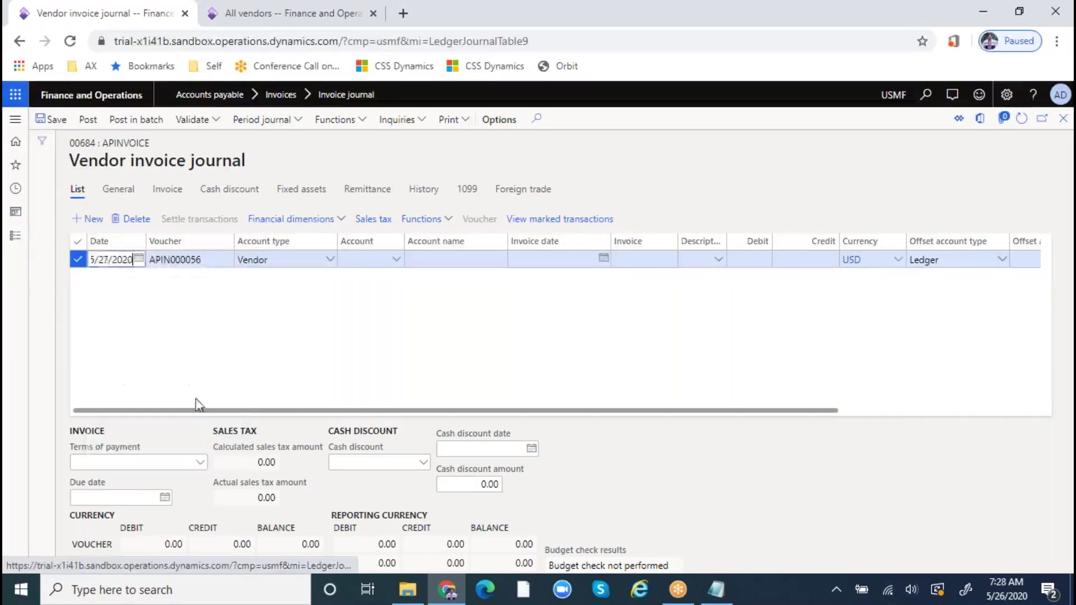
key(Tab)
key(Tab)
key(Tab)
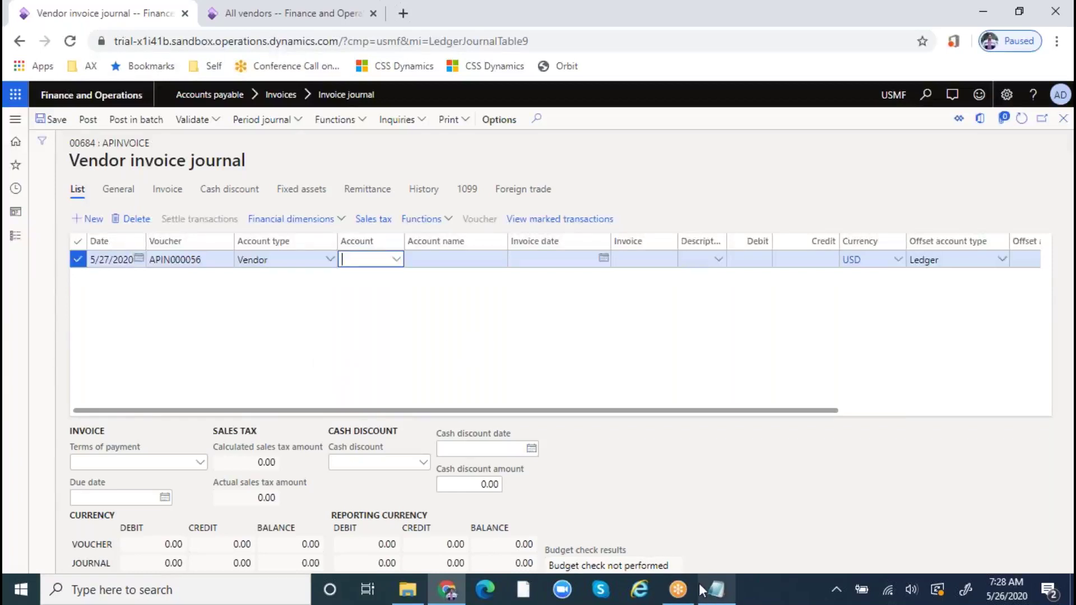
- Switch to Notepad and add the line "1st June" below the due date formula
click(717, 590)
scroll(338, 442, down, 3)
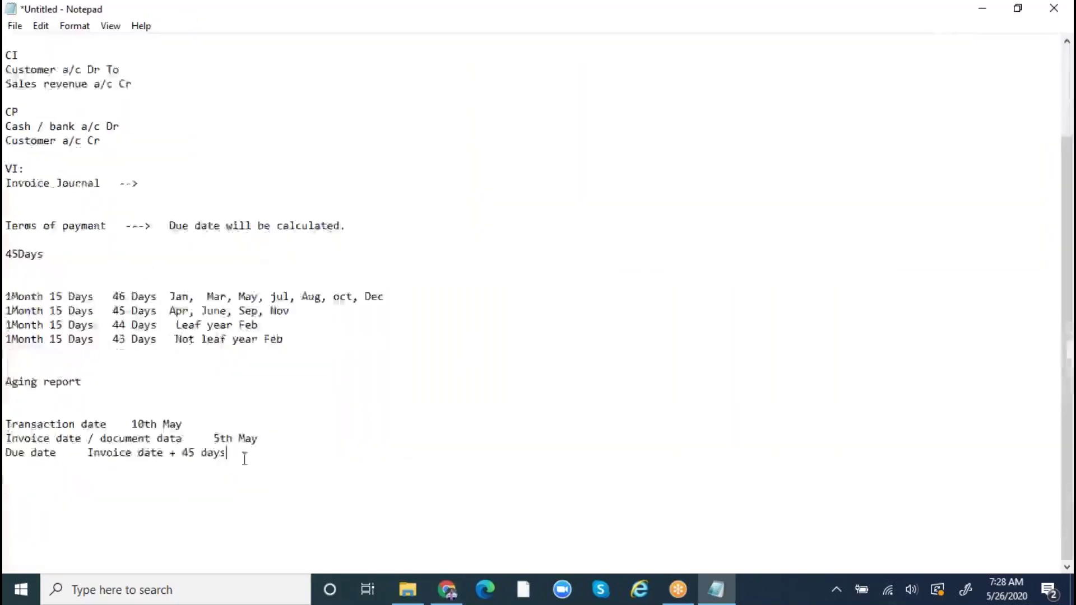
key(Return)
key(Return)
key(Return)
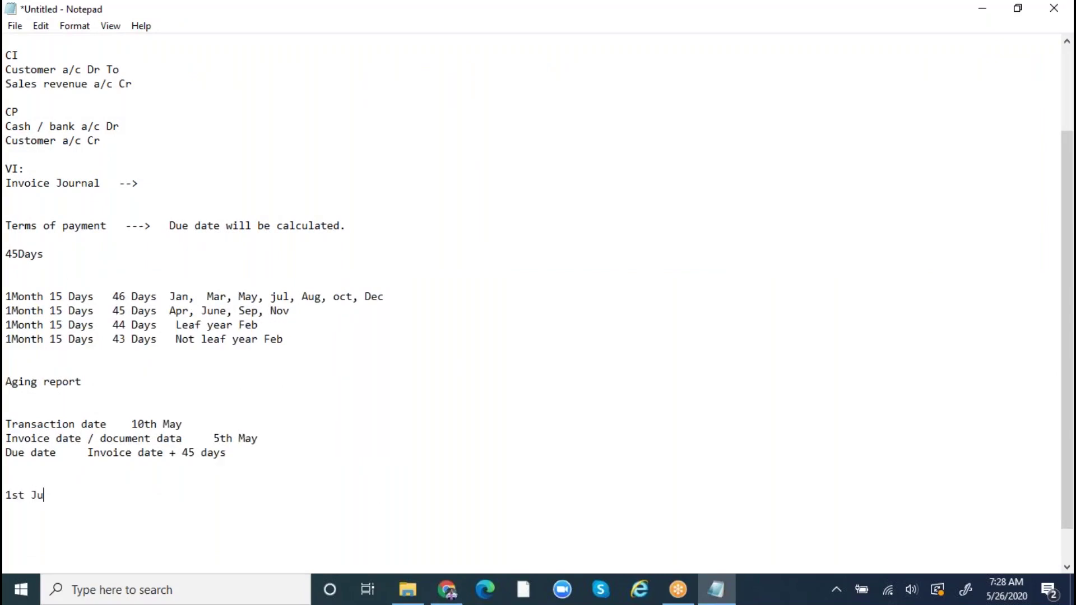
- Check the May 2020 system calendar and add the line "30 May" above "1st June" in the note
click(1007, 594)
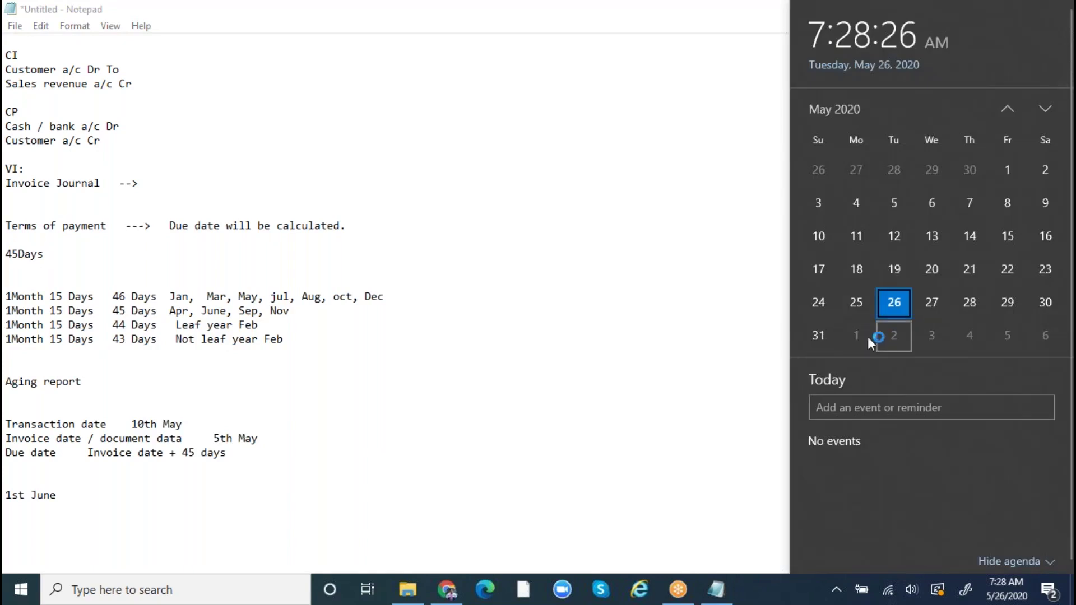
click(236, 505)
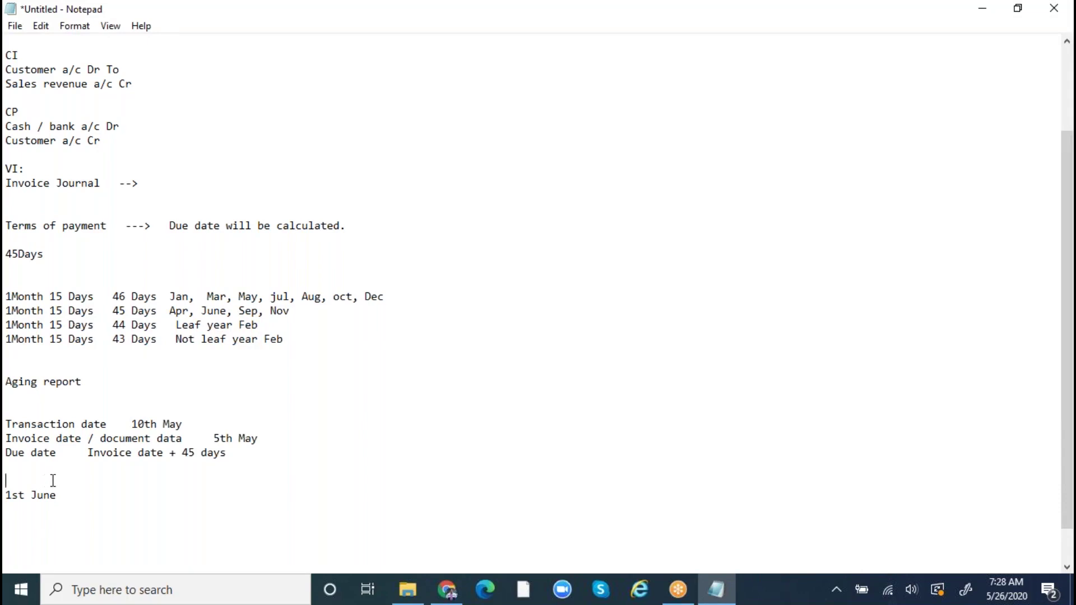
key(Return)
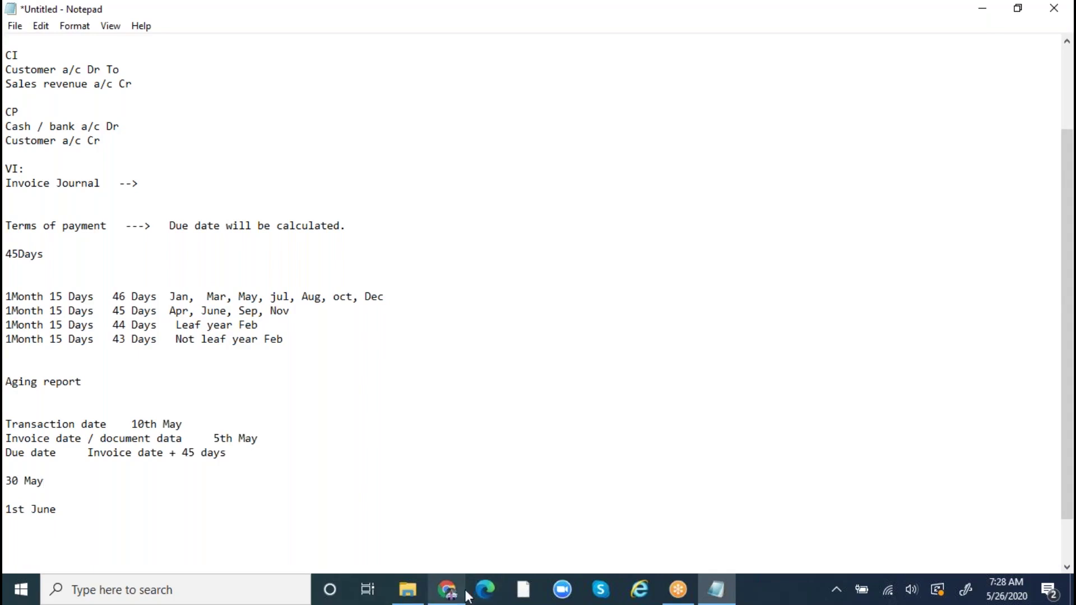
- Return to Chrome, reopen the lines of journal 00684, and delete the line APIN000056
click(447, 588)
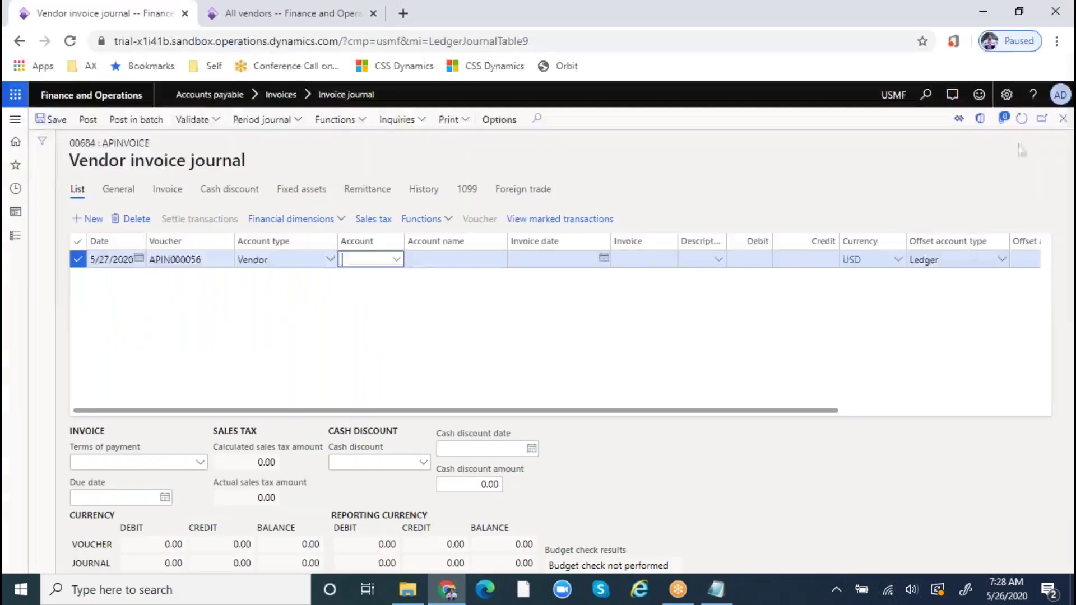
click(1063, 118)
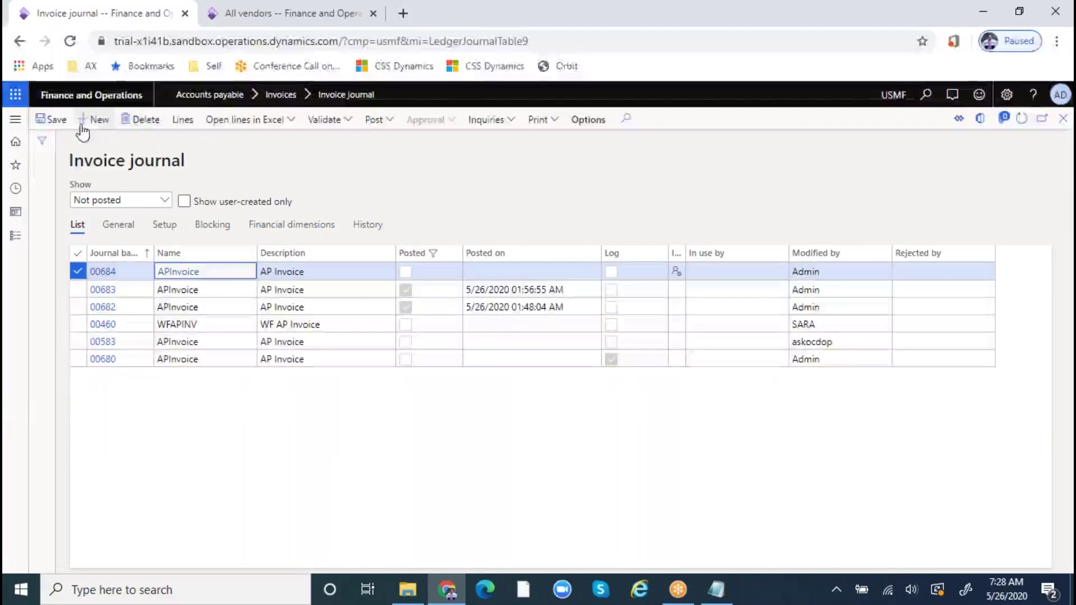
click(197, 121)
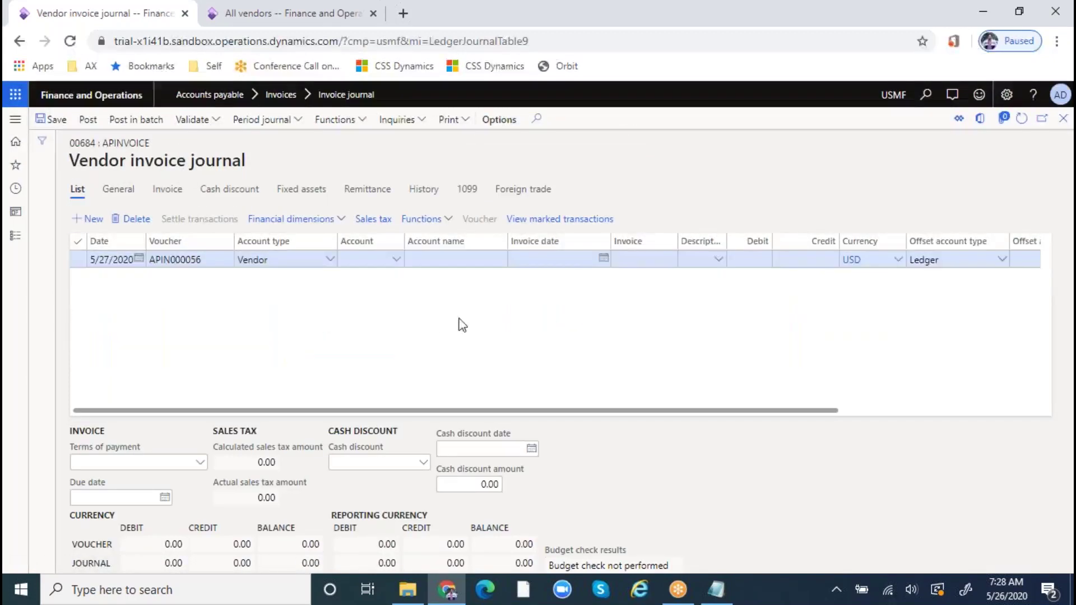
key(alt+F9)
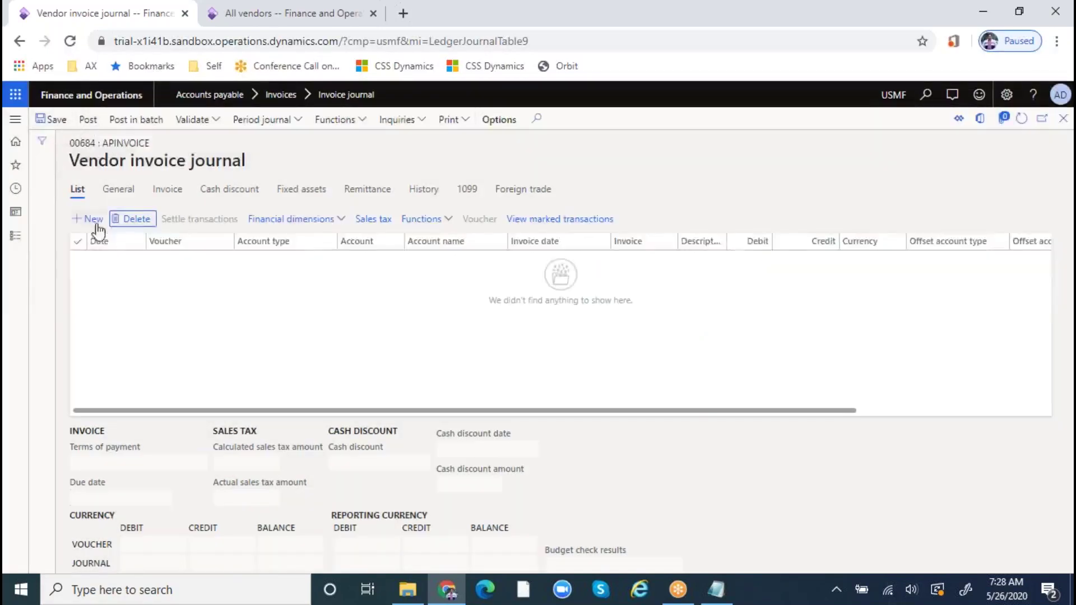
- Add another line to journal 00684, try deleting it, and return to the invoice journal list
click(96, 219)
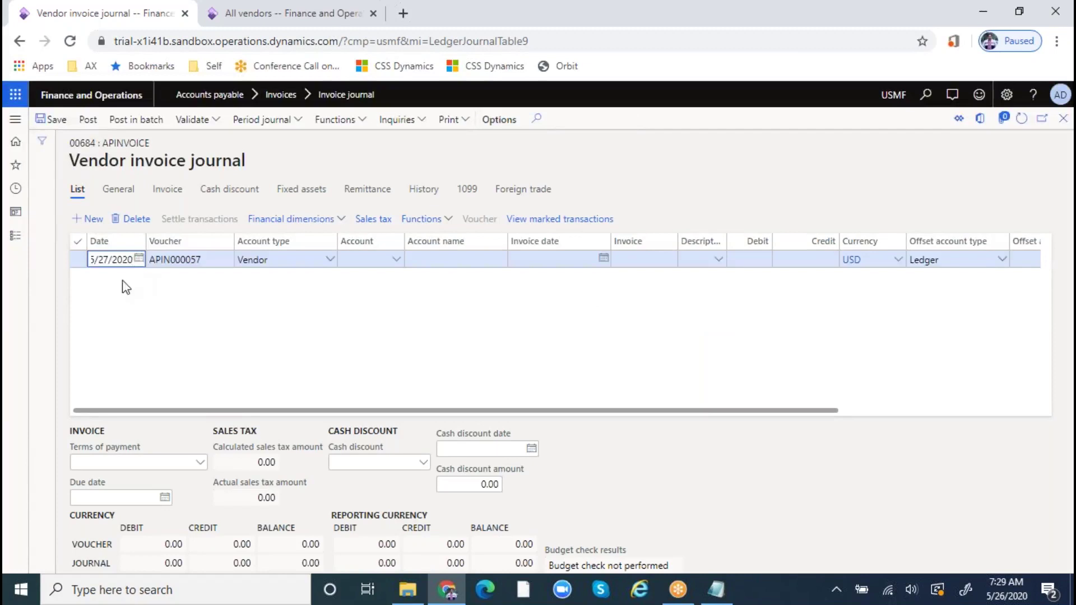
click(136, 223)
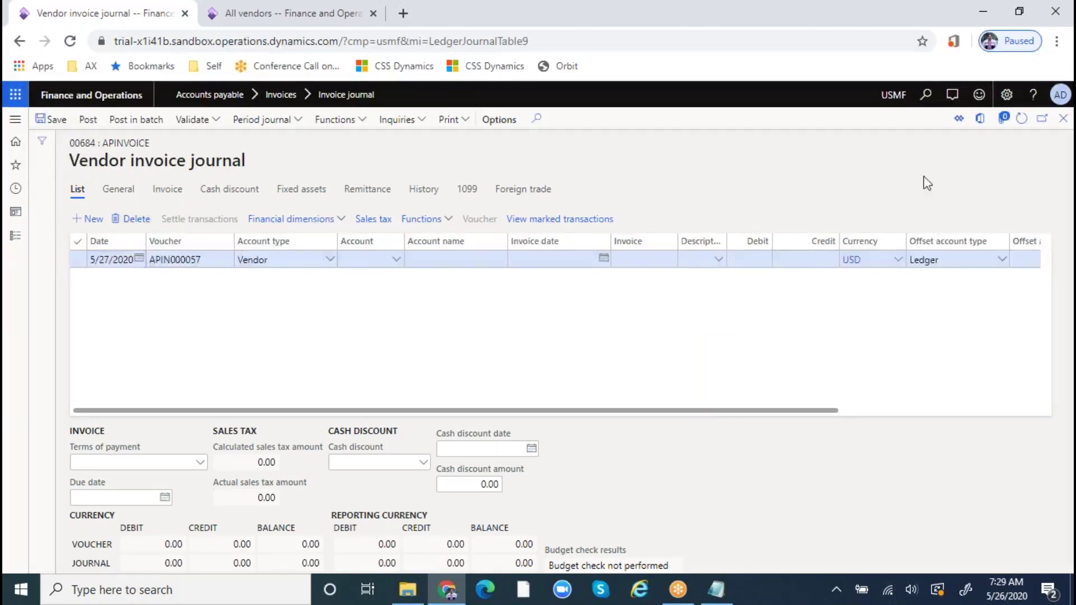
click(1062, 119)
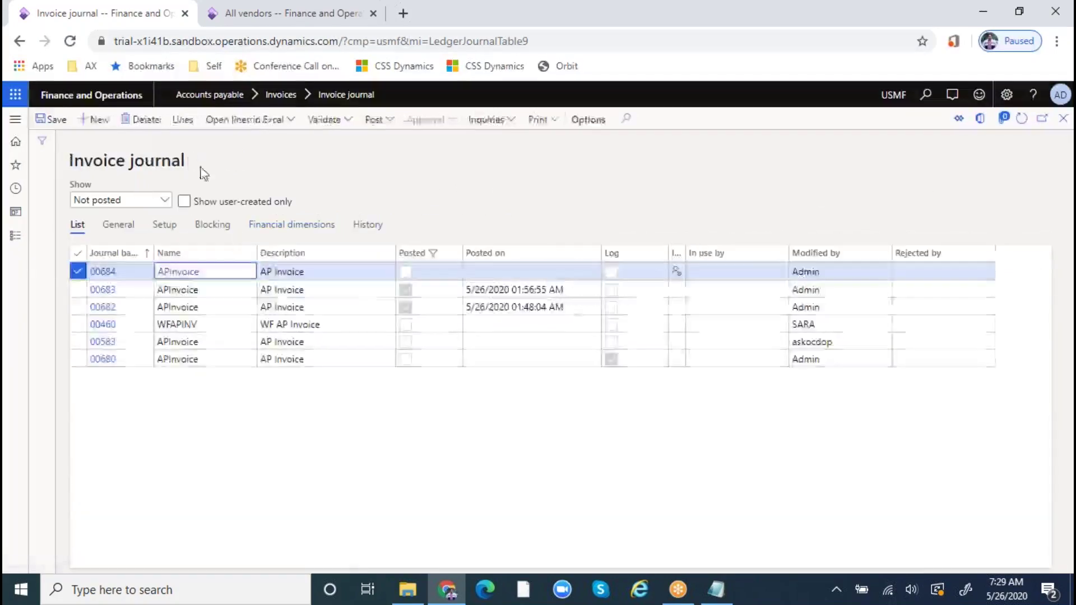
- Replace journal 00684 with a new invoice journal named APInvoice and view the date calendar on its first line
click(140, 119)
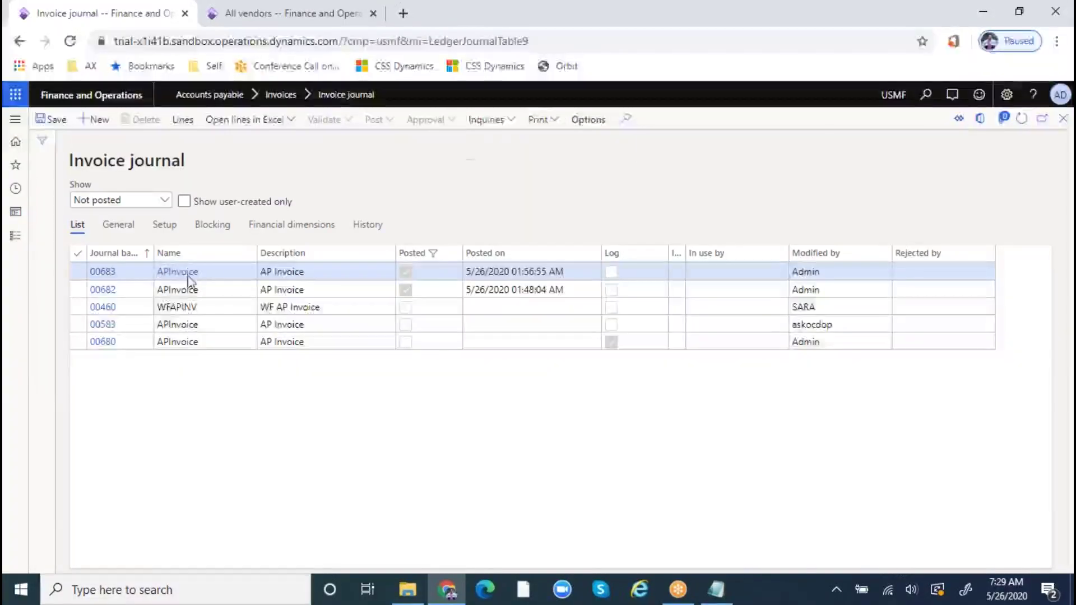
key(alt+n)
click(247, 274)
click(206, 308)
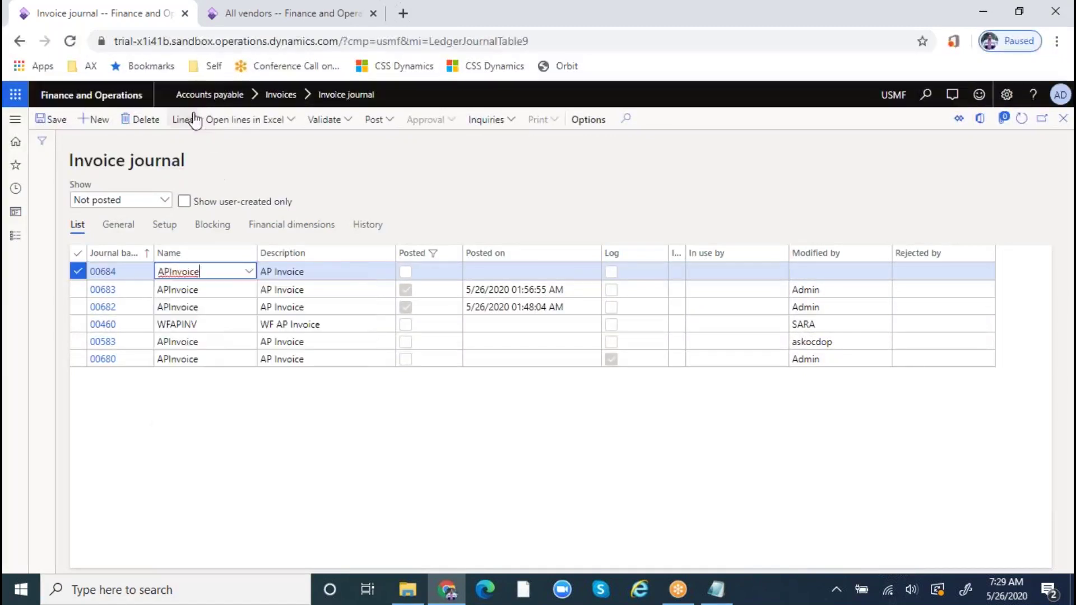
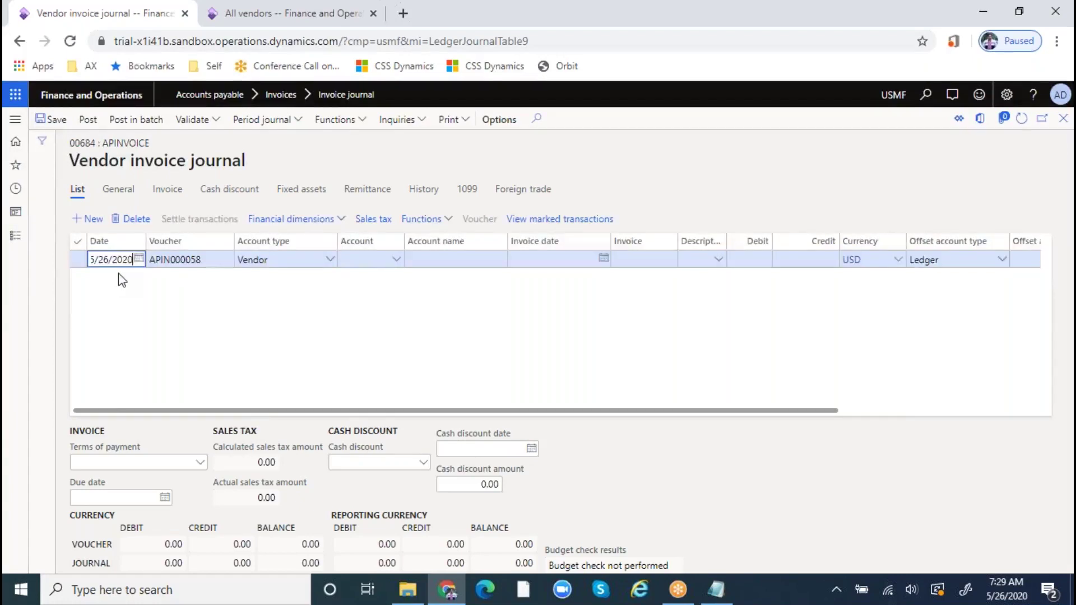
click(138, 259)
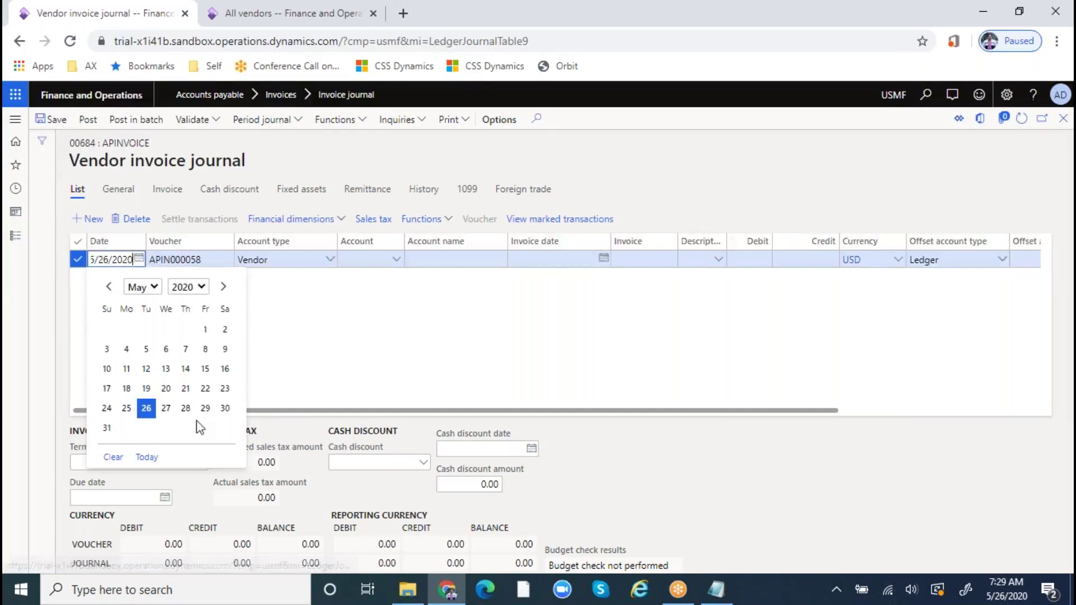
click(385, 373)
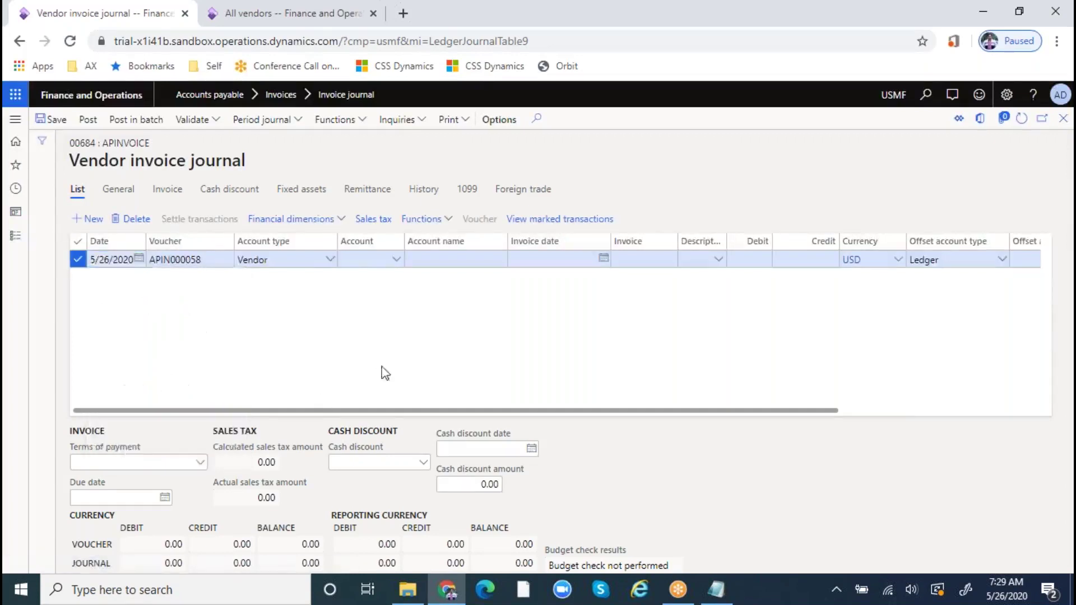
- Look through the groups of the Common module for the session date setting
click(15, 236)
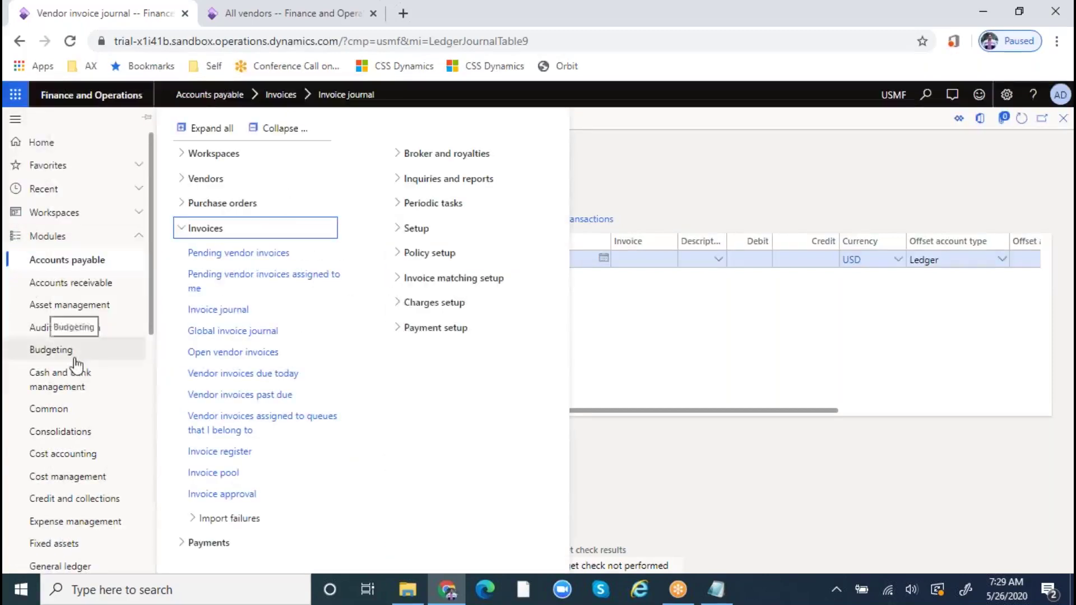
click(78, 410)
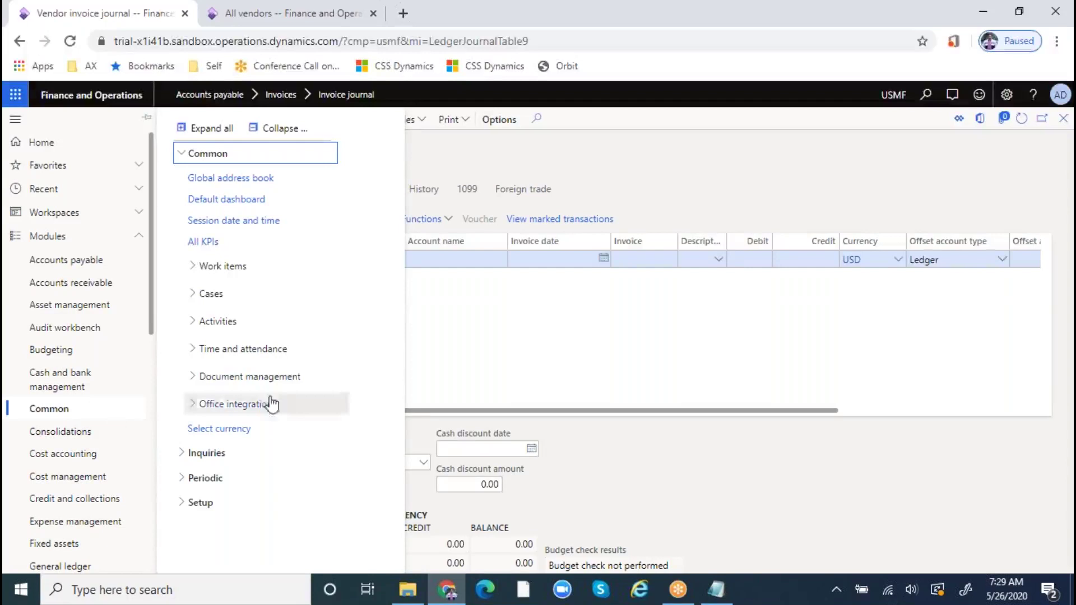
click(269, 348)
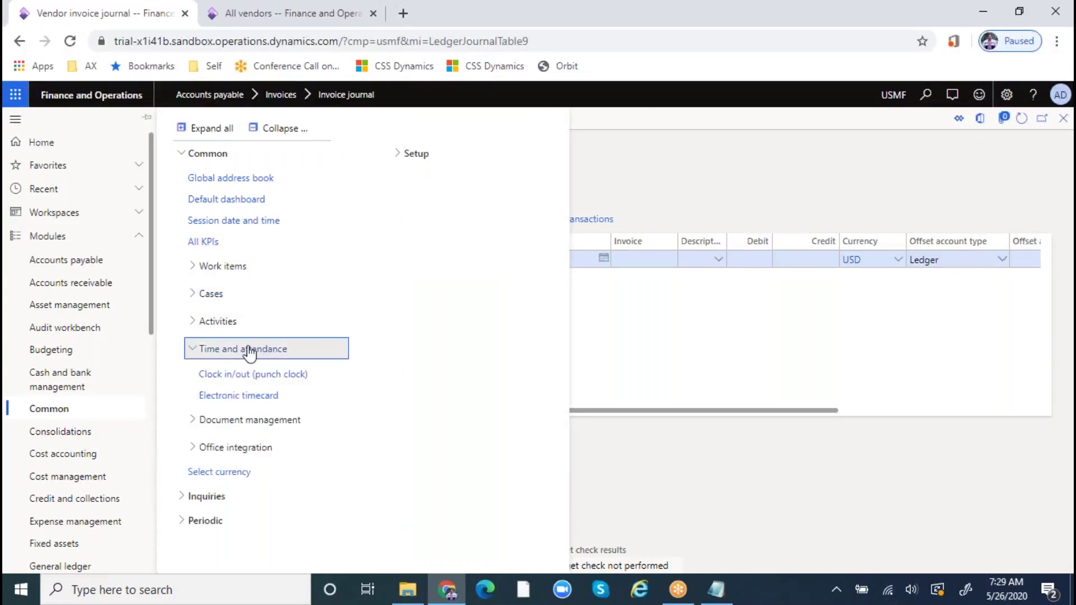
click(248, 350)
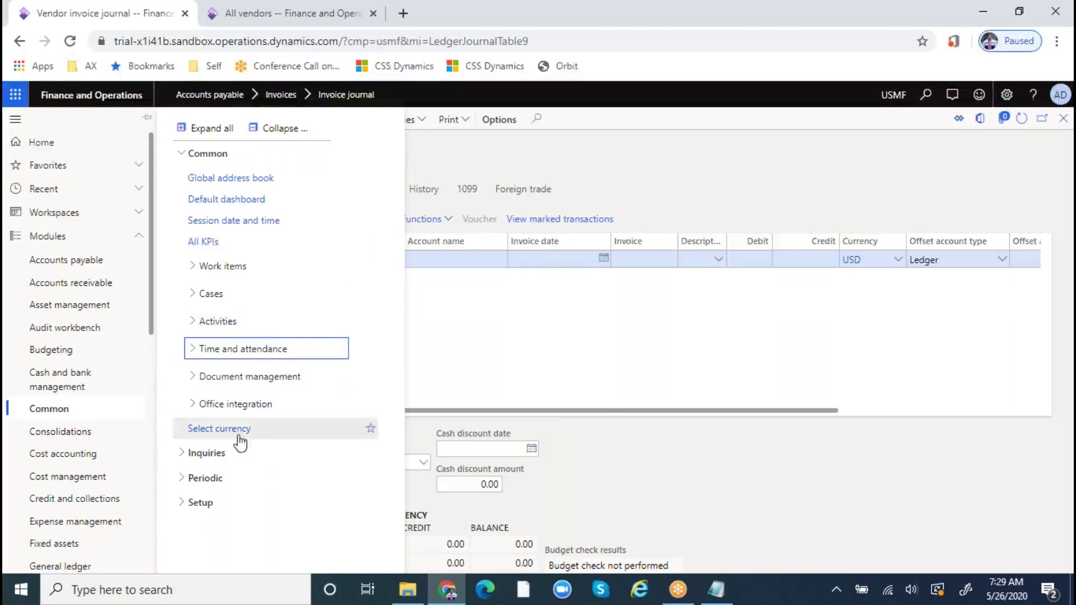
click(257, 498)
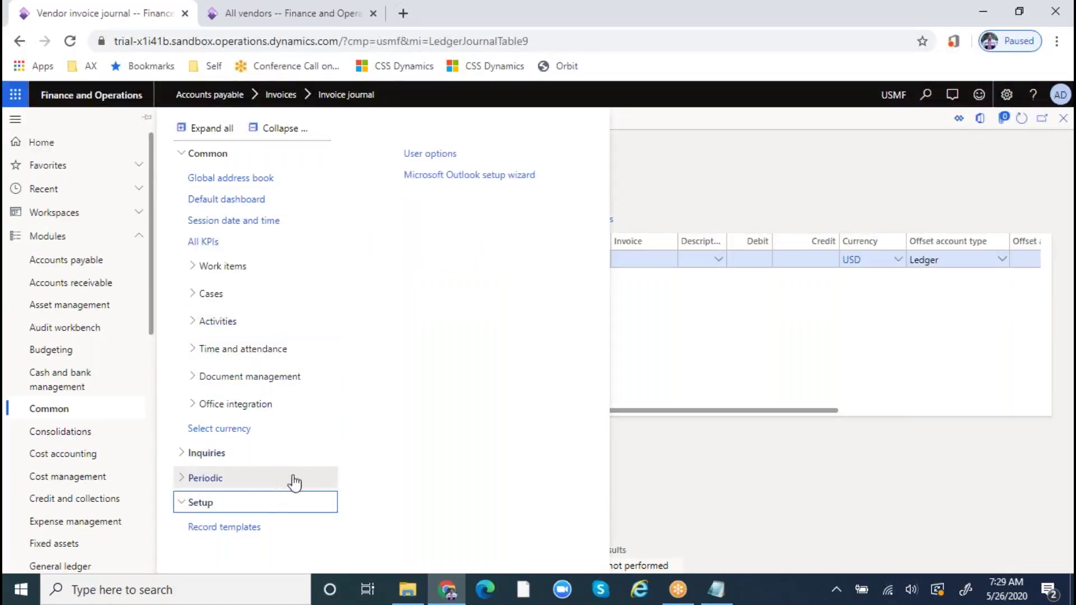
click(220, 480)
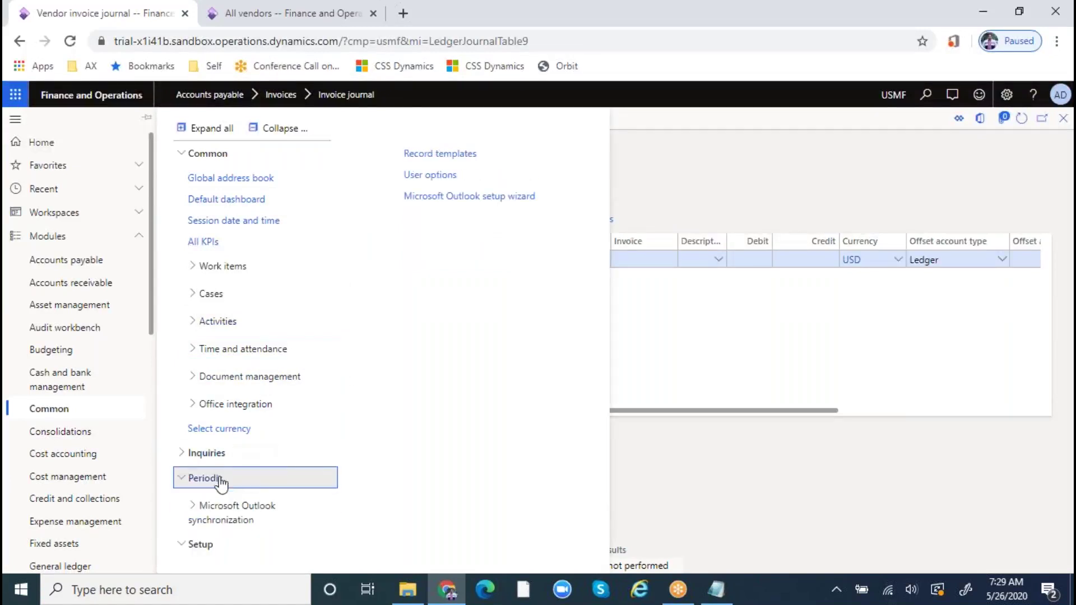
click(213, 453)
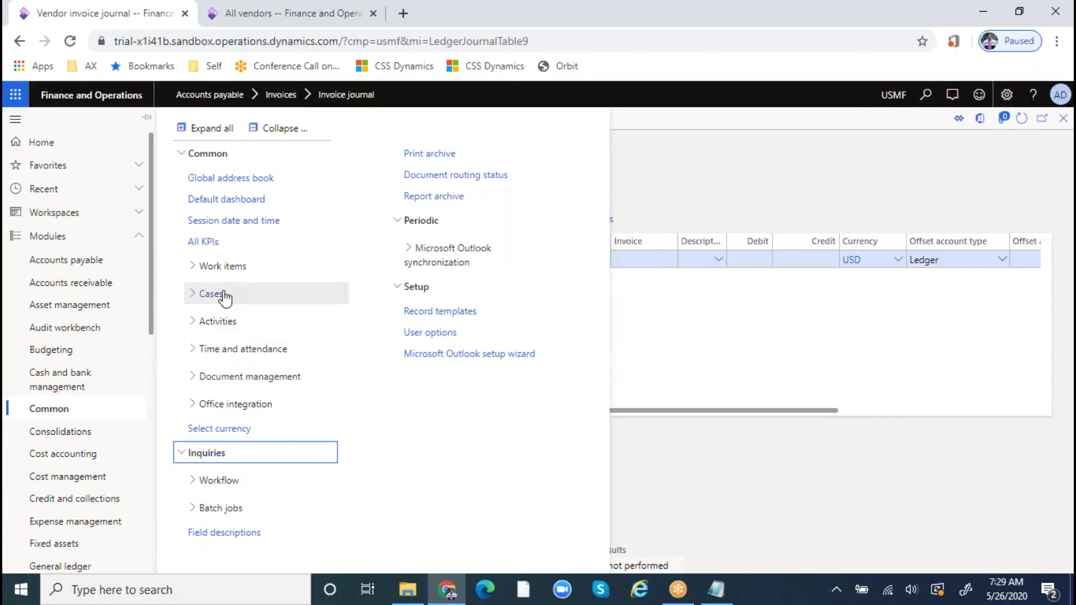
click(291, 133)
click(207, 155)
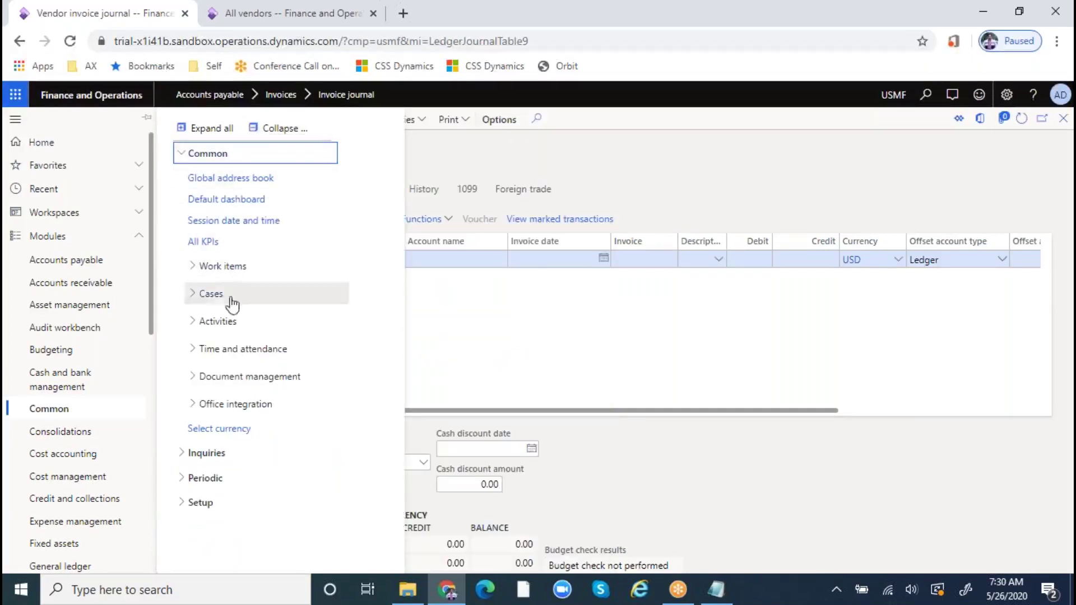
- Set the session date to 5/20/2020 in the Session date and time settings and confirm it
click(233, 220)
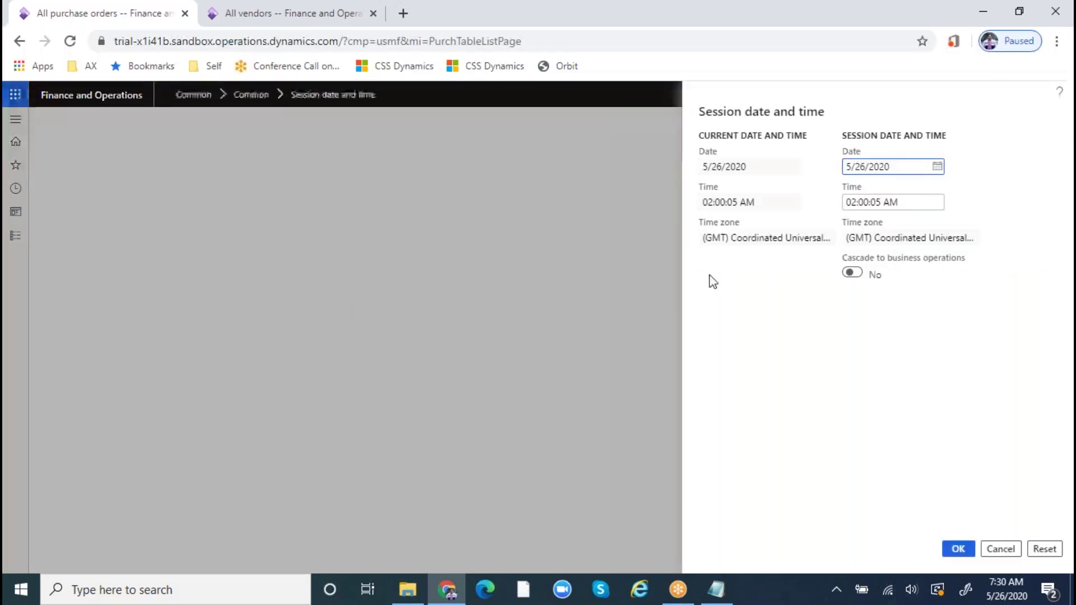
click(937, 169)
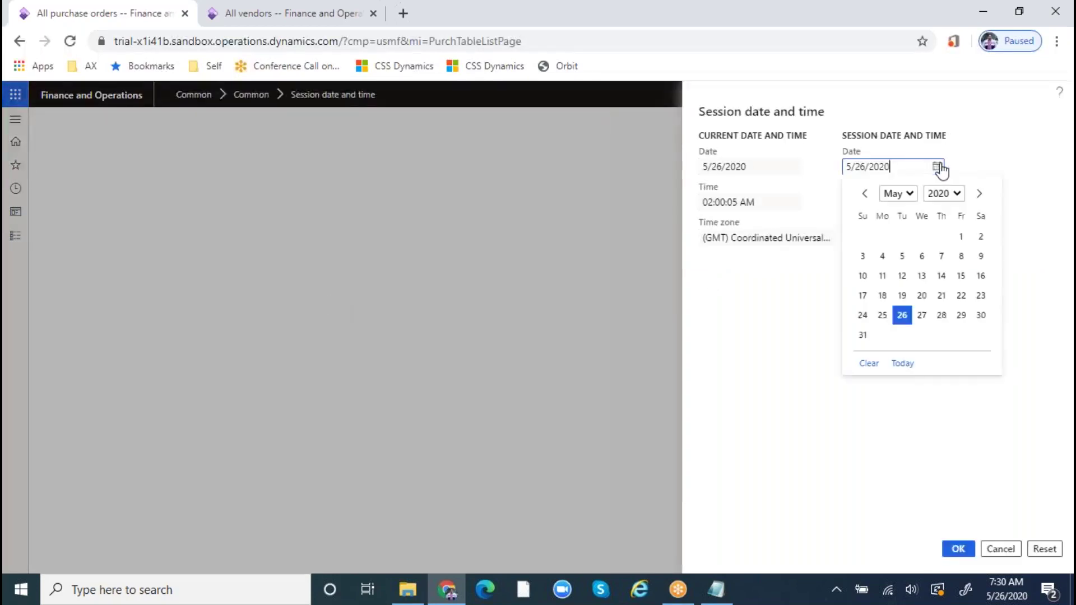
click(925, 297)
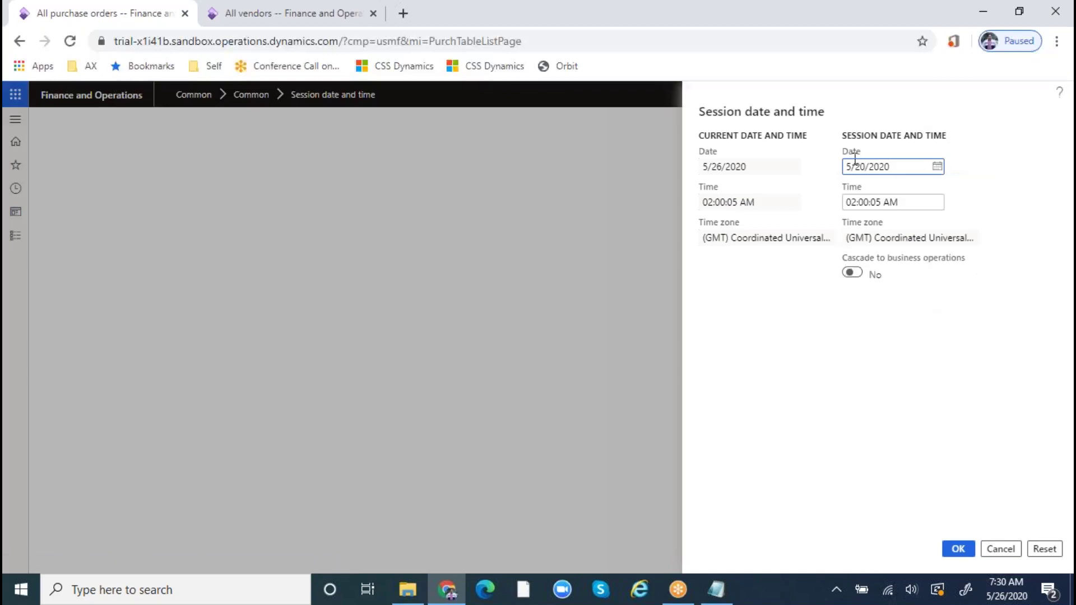
click(947, 549)
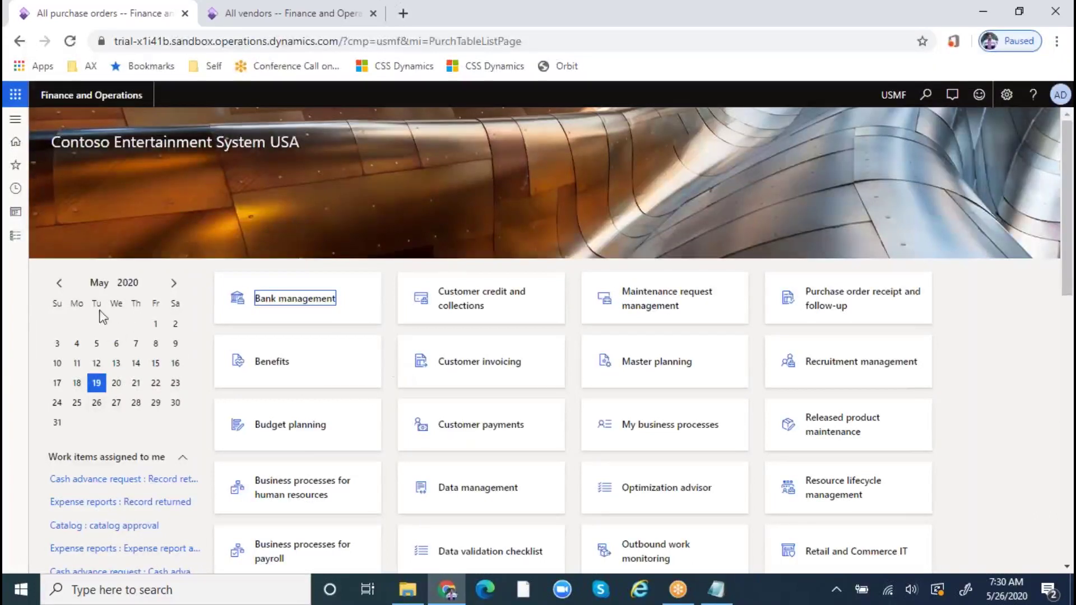
- Create another Accounts payable invoice journal with the name APInvoice and open its lines
click(16, 236)
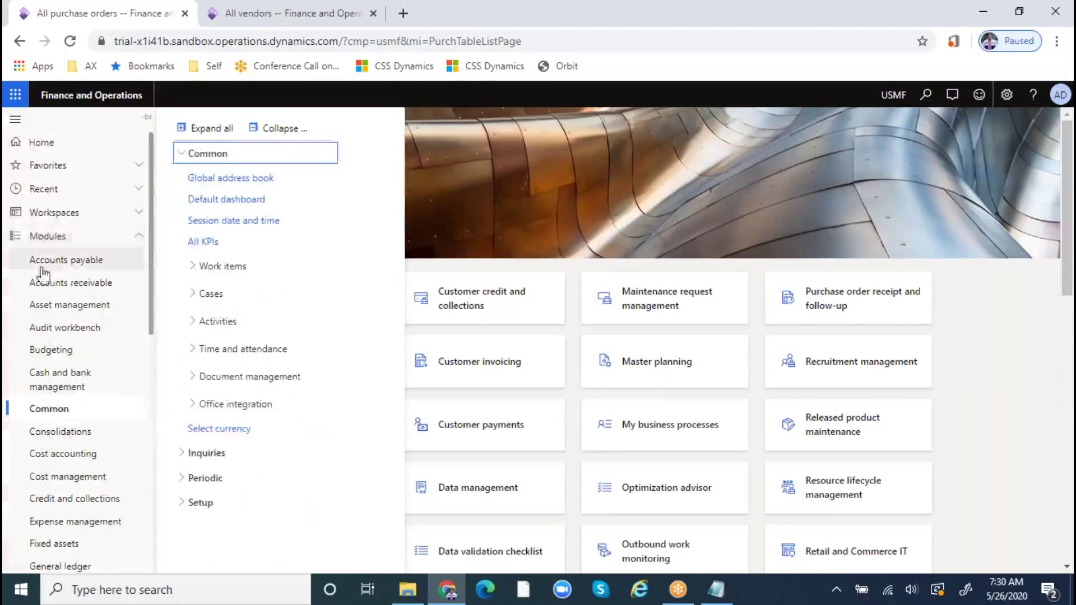
click(73, 260)
click(258, 310)
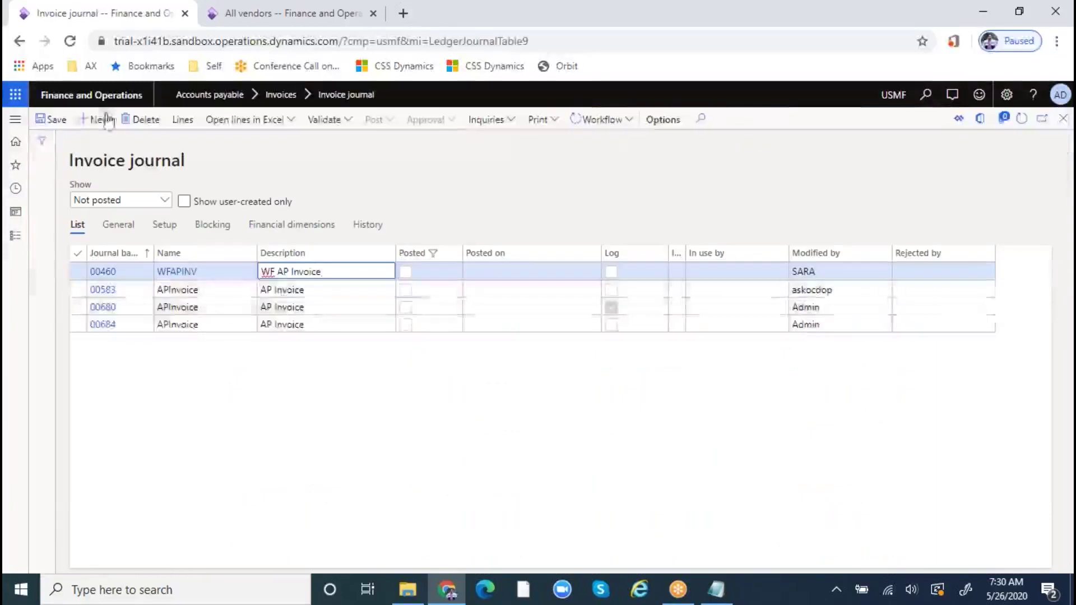
click(101, 120)
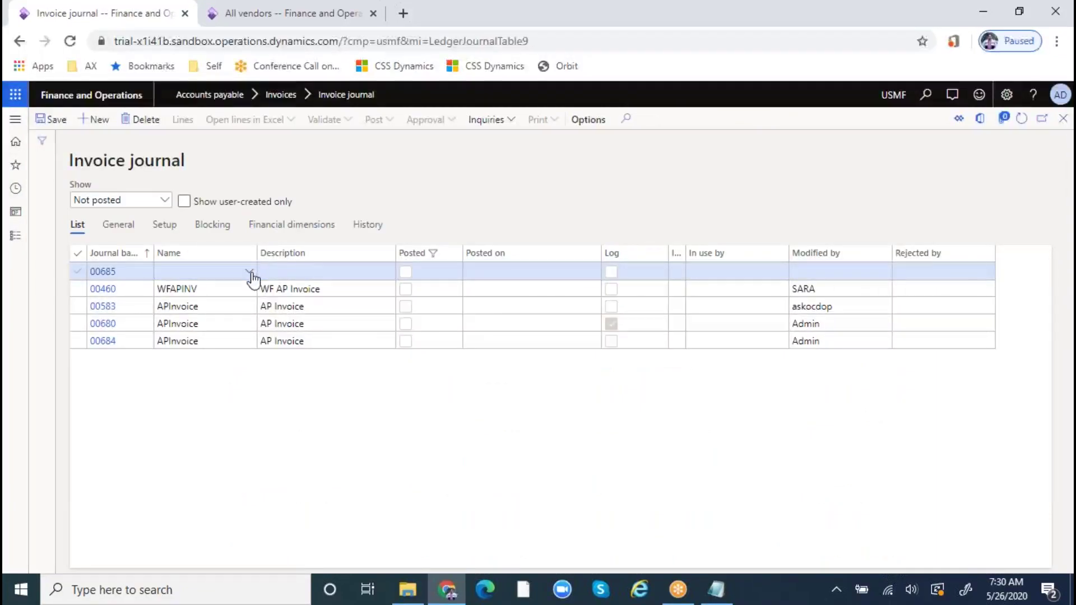
click(251, 273)
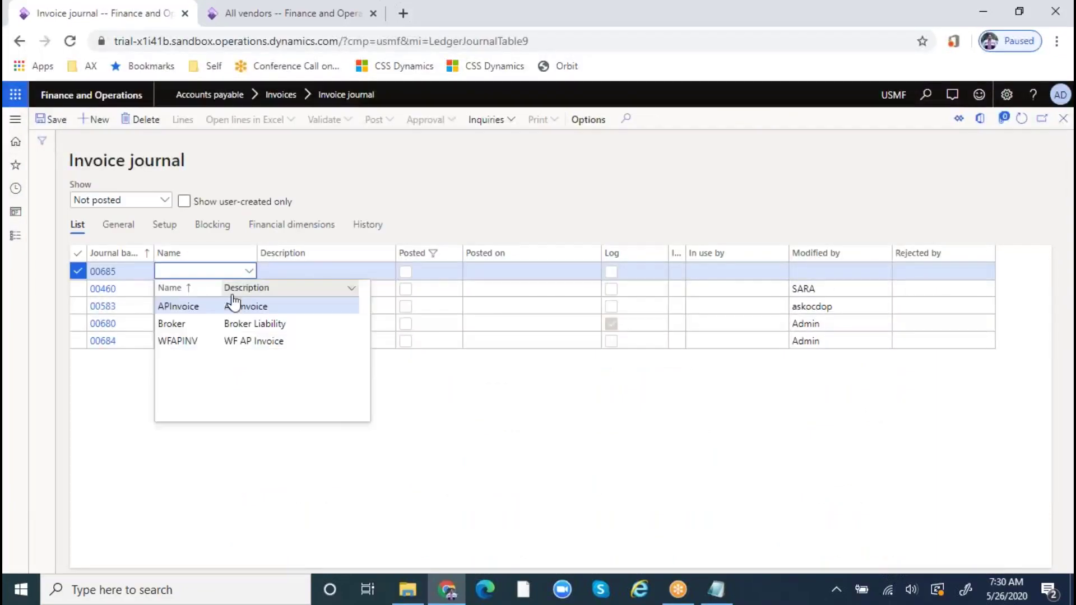
click(282, 306)
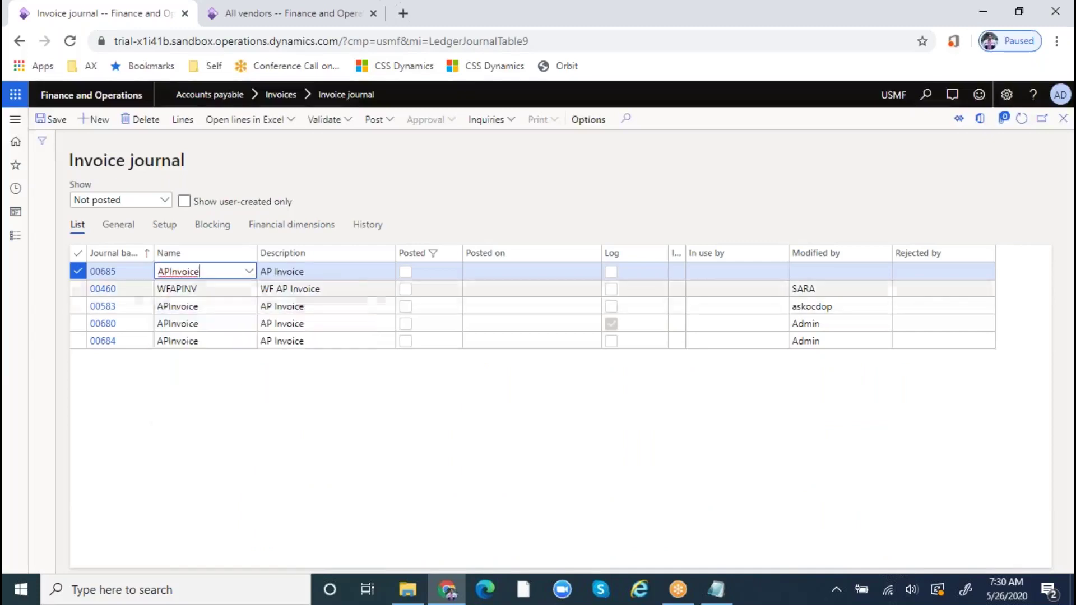
click(182, 119)
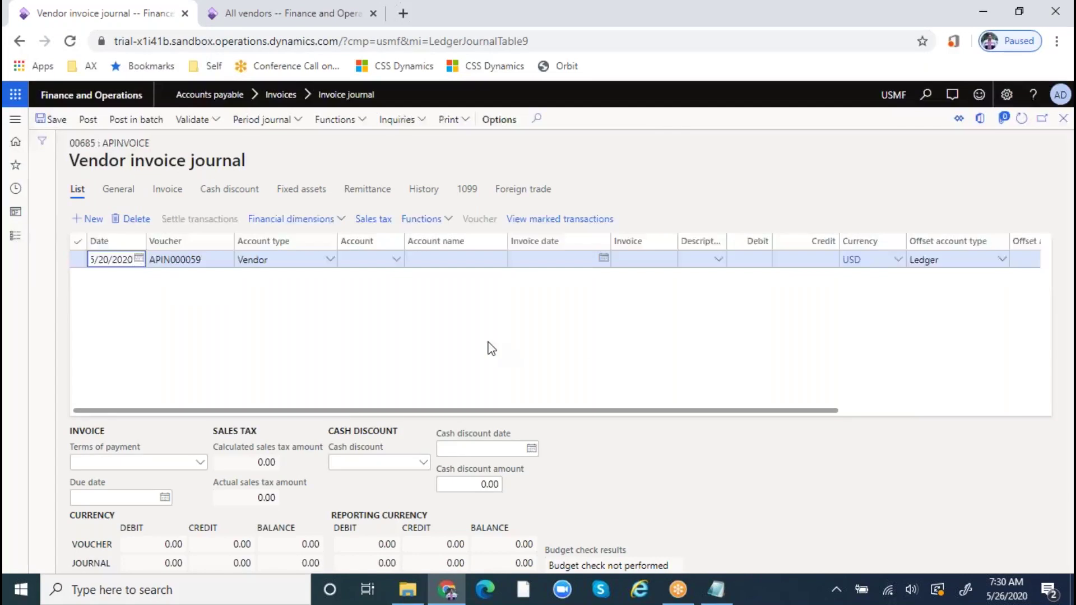
- Reopen the Session date and time settings from the Common module, review the session date, and accept it
click(312, 13)
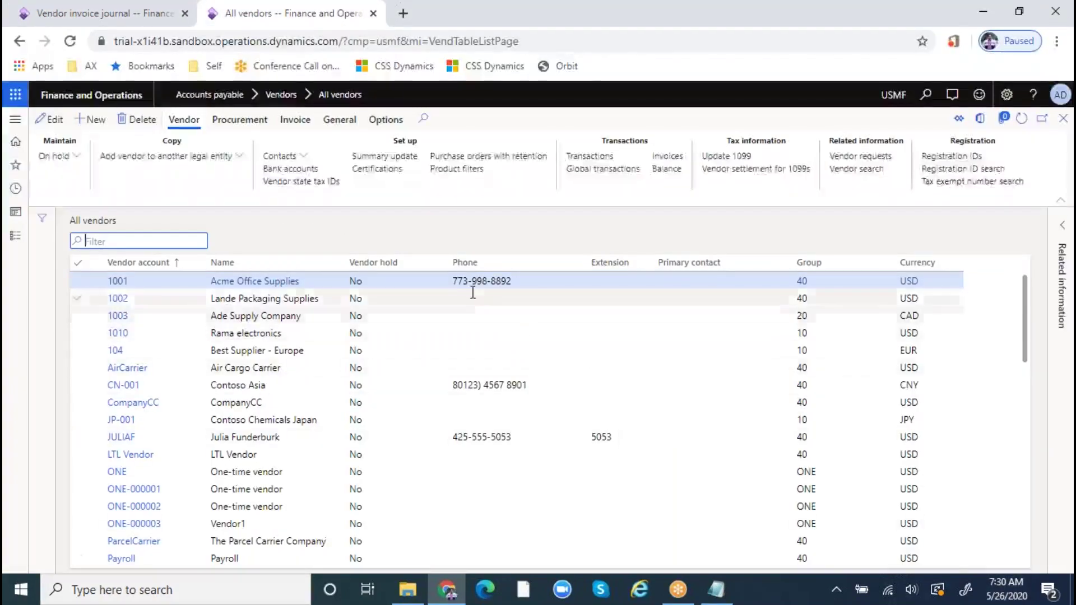
click(114, 13)
click(15, 238)
scroll(79, 417, down, 5)
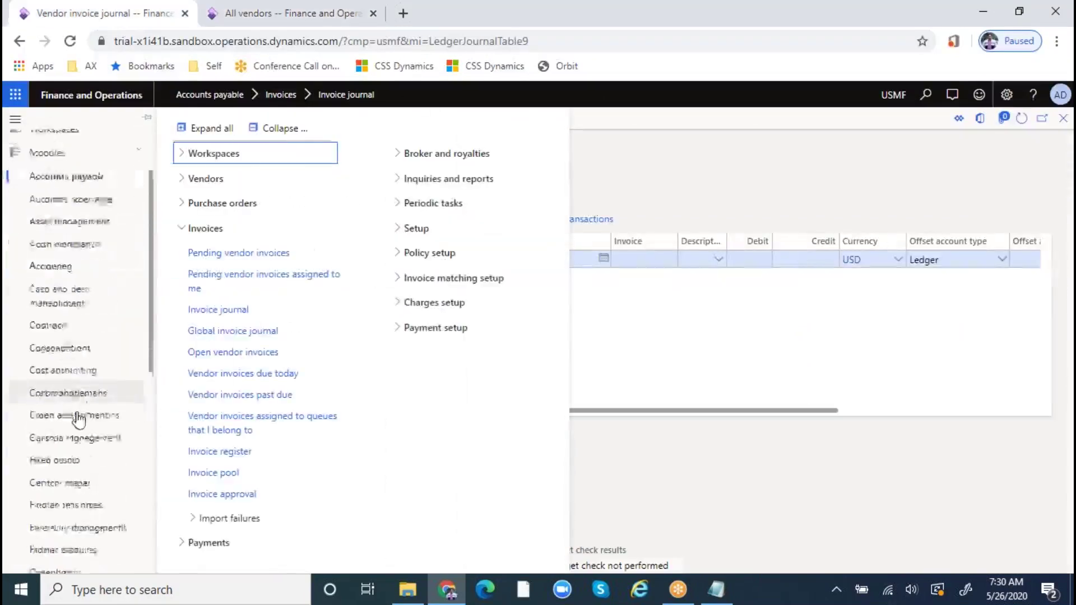
click(60, 255)
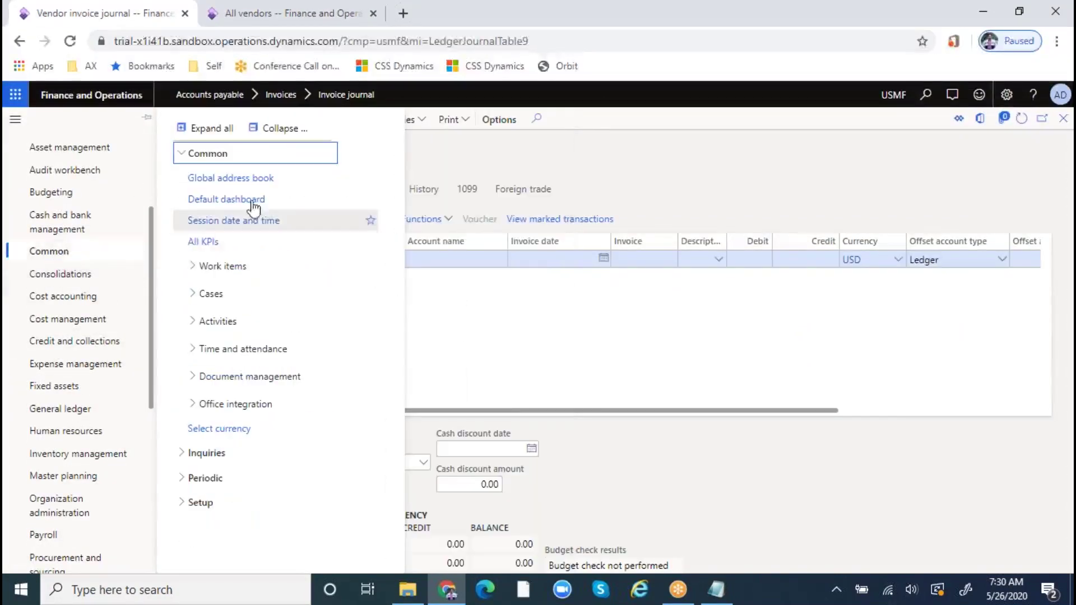
click(267, 222)
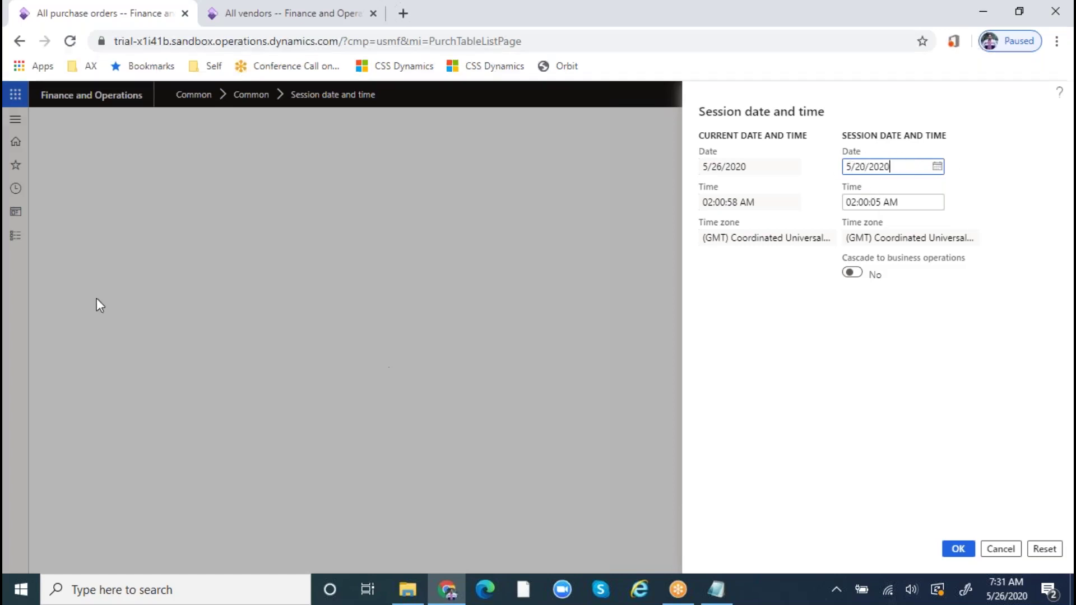
click(952, 549)
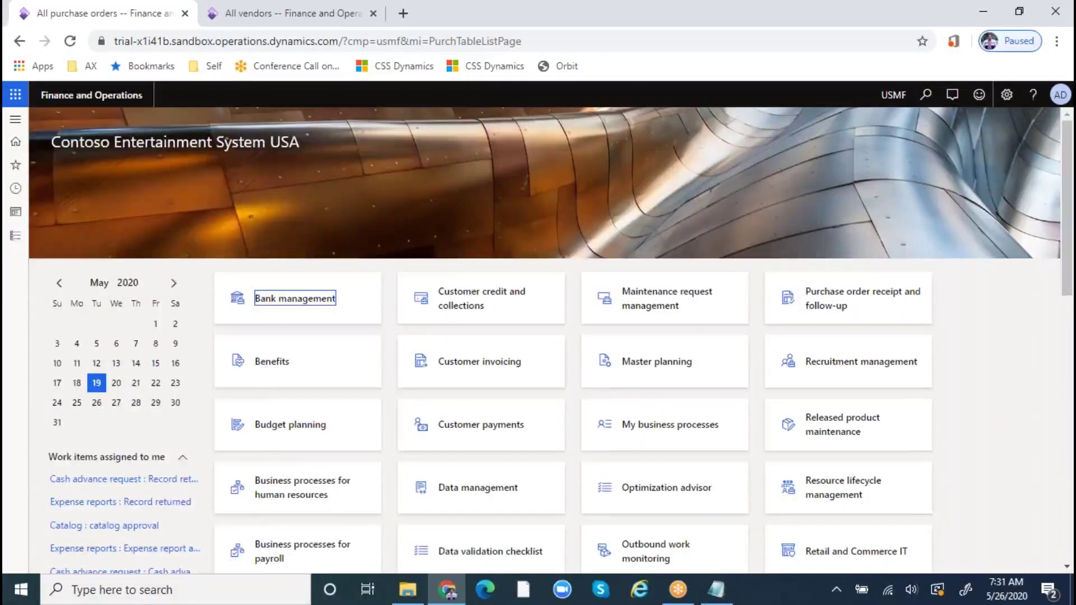
- Reopen the Session date and time settings and fill in the session date with the shortcut value "d"
click(17, 236)
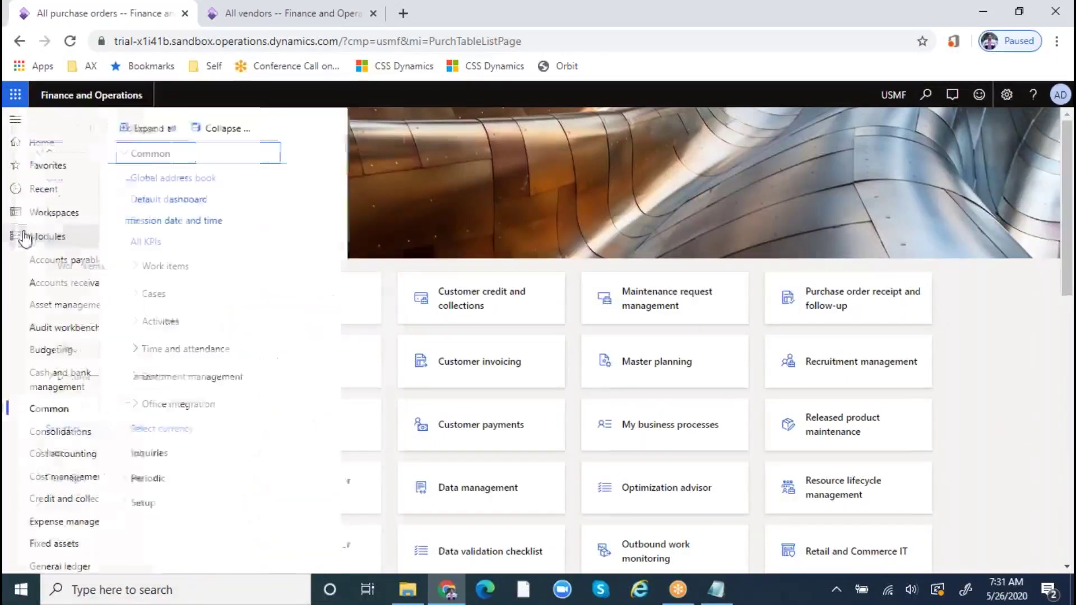
click(215, 222)
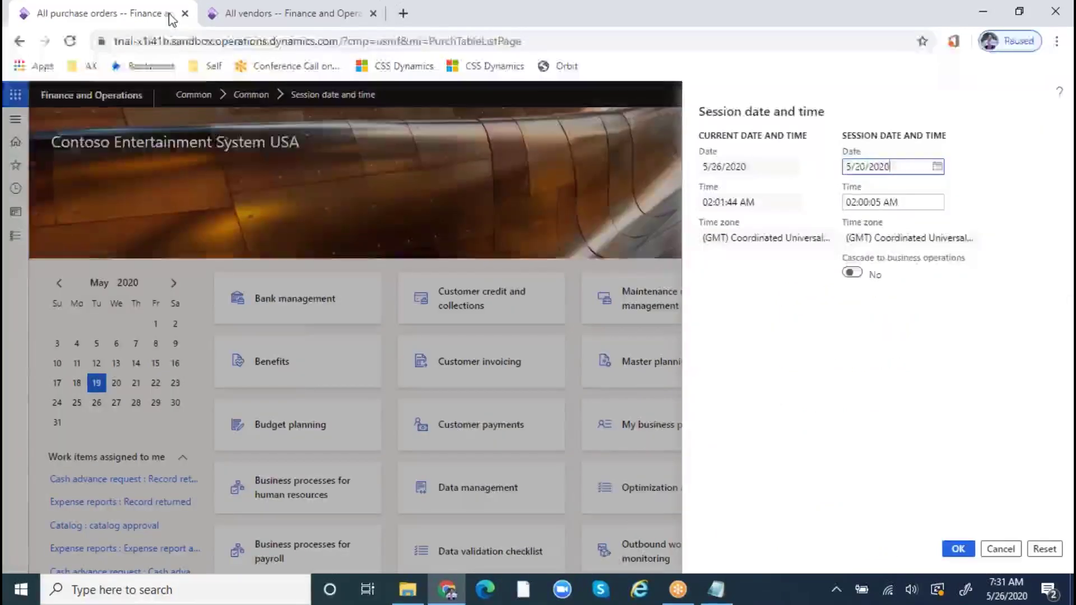
click(936, 166)
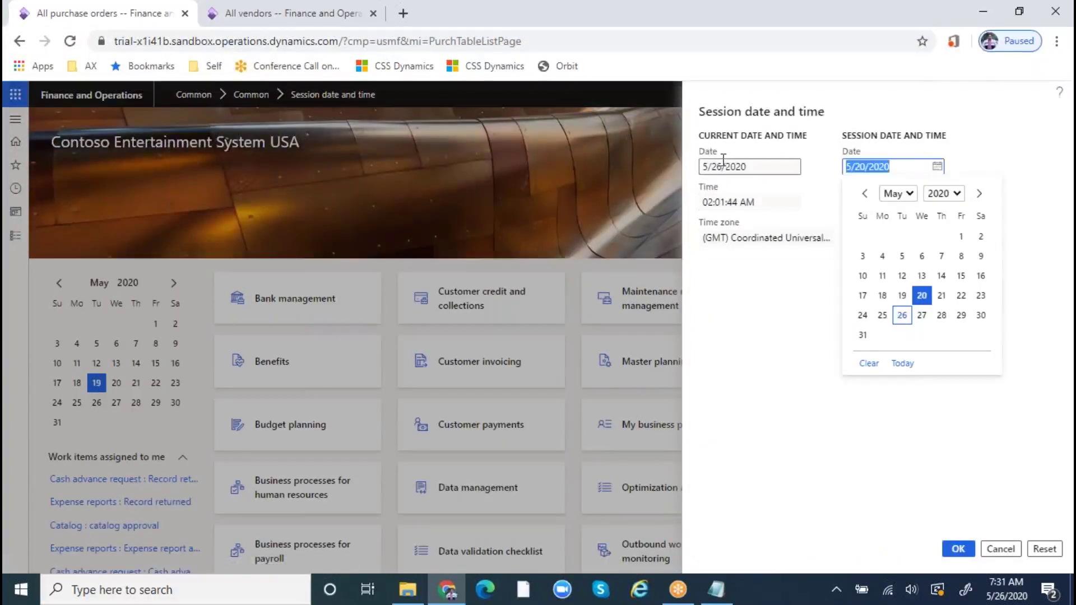
text(d)
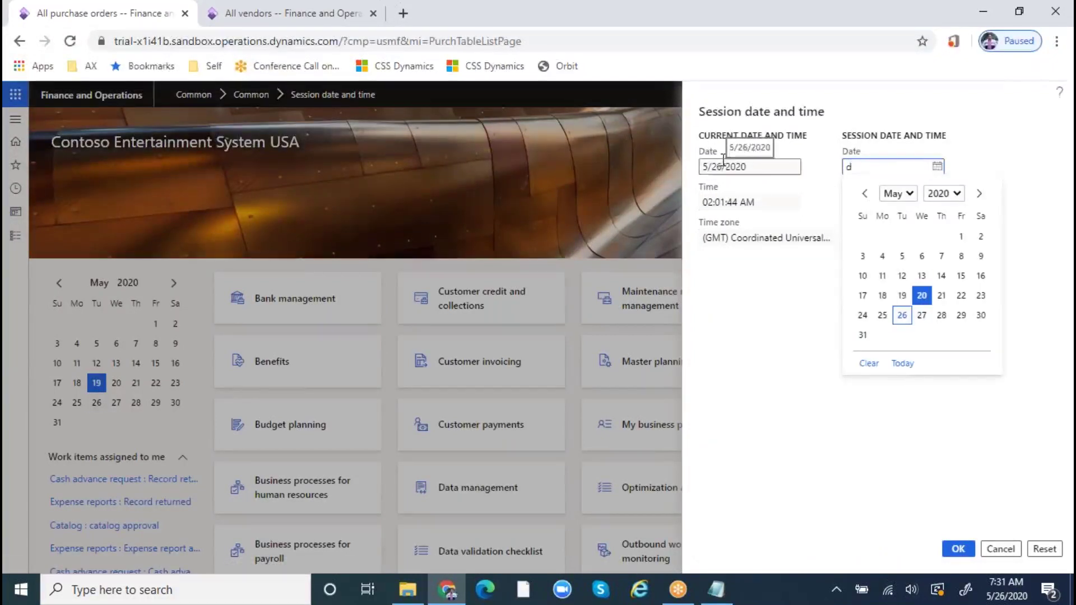
key(Tab)
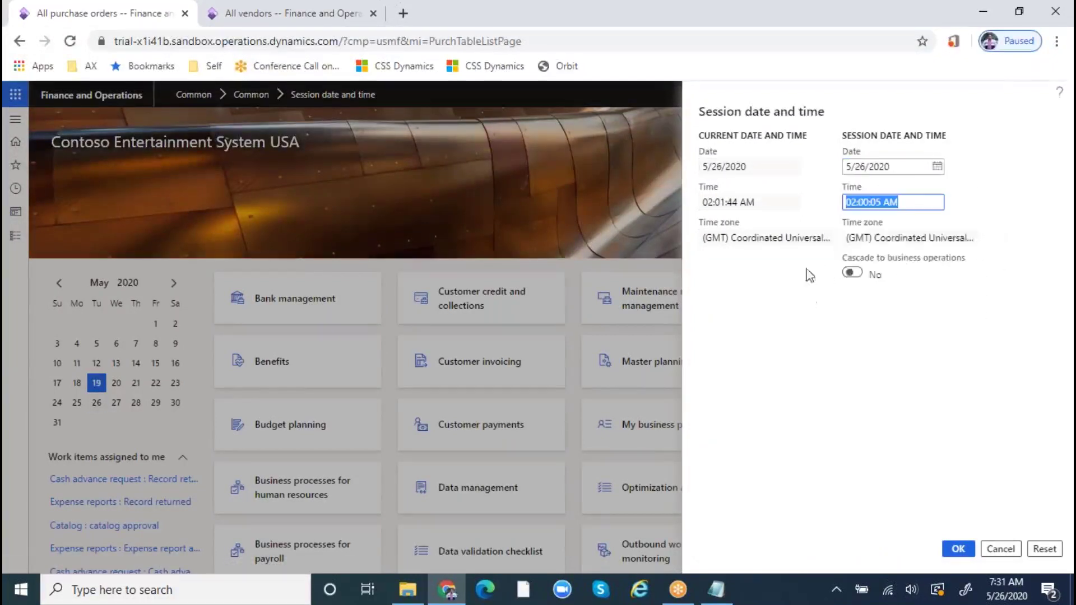
- Fill in the session date as 5/20/2020 with the shortcut value "d"
click(902, 168)
text(d)
key(Tab)
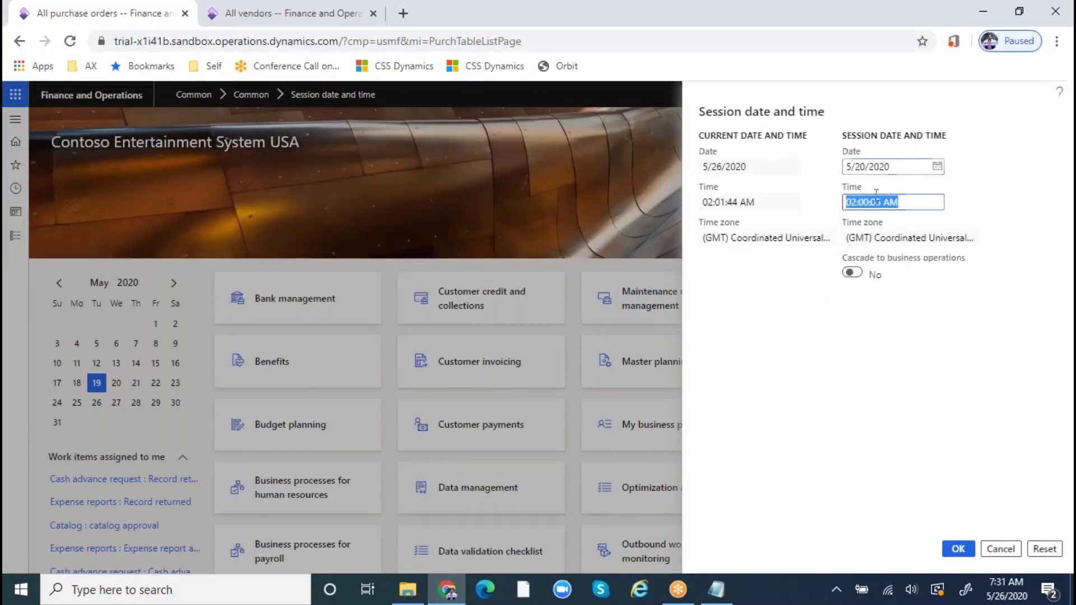
- Clear the session date and replace it with the current date, 5/26/2020
click(884, 166)
drag(884, 167, 797, 161)
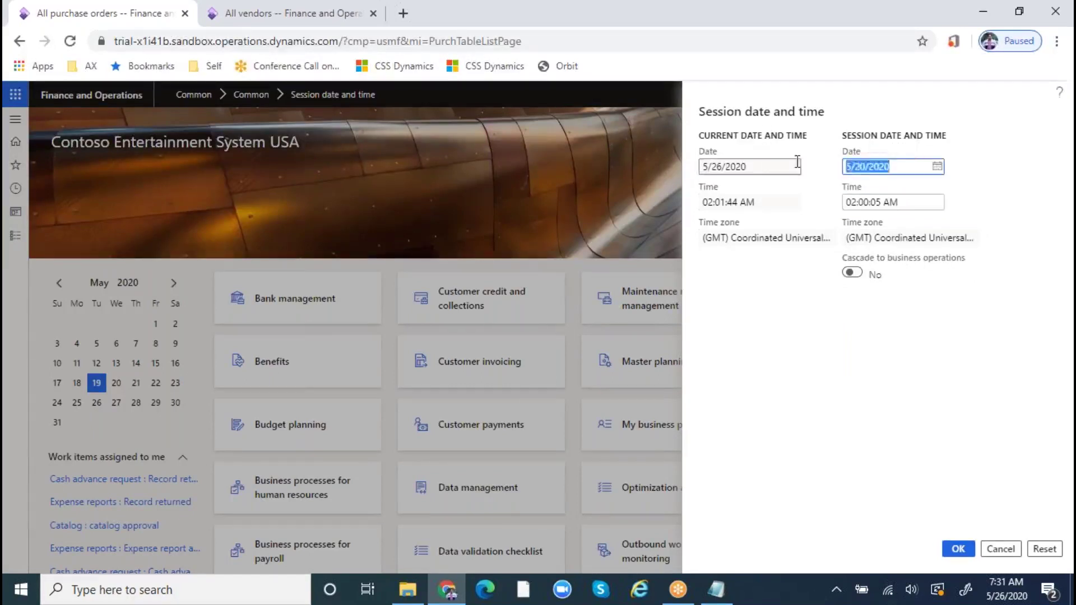
key(Tab)
click(908, 168)
drag(908, 168, 790, 161)
key(ctrl+c)
key(BackSpace)
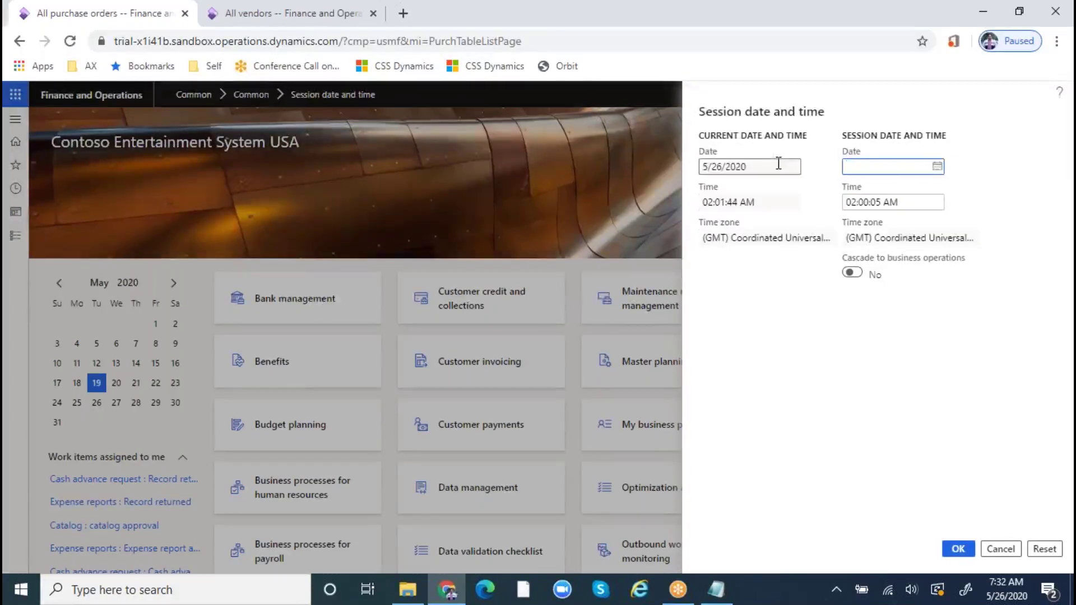
key(ctrl+v)
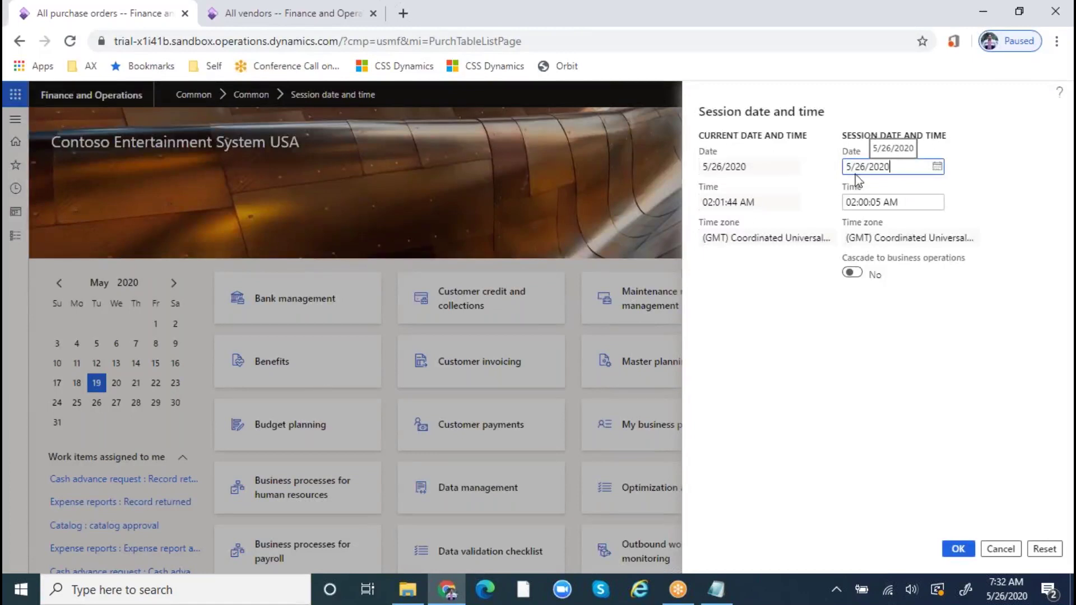
- Set the session date back to 5/20/2020 with the shortcut value "d" and accept the settings
drag(918, 162, 798, 165)
text(5/20/2020)
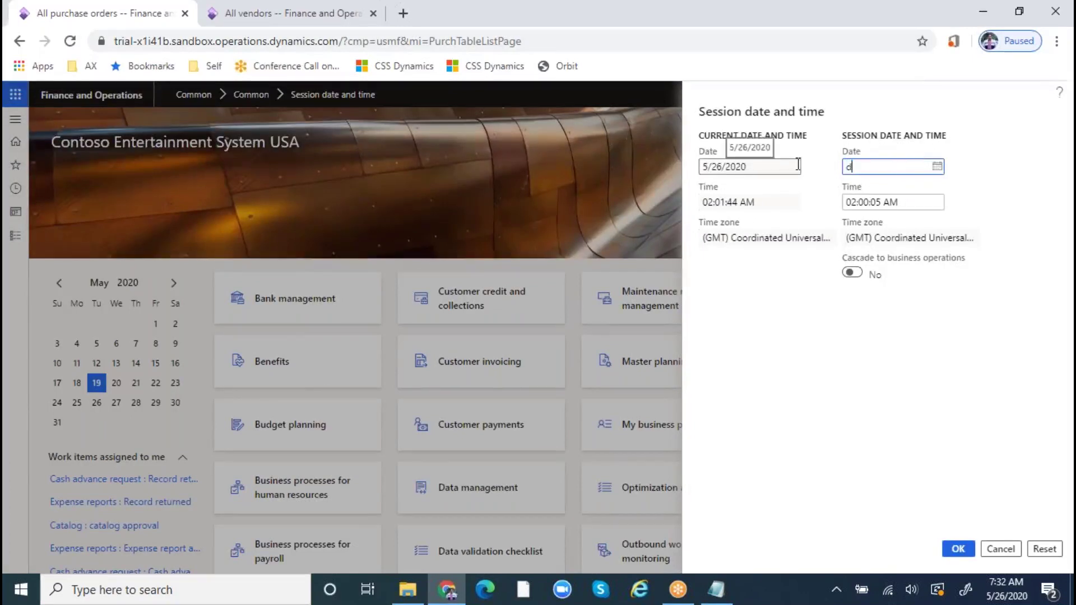
key(Tab)
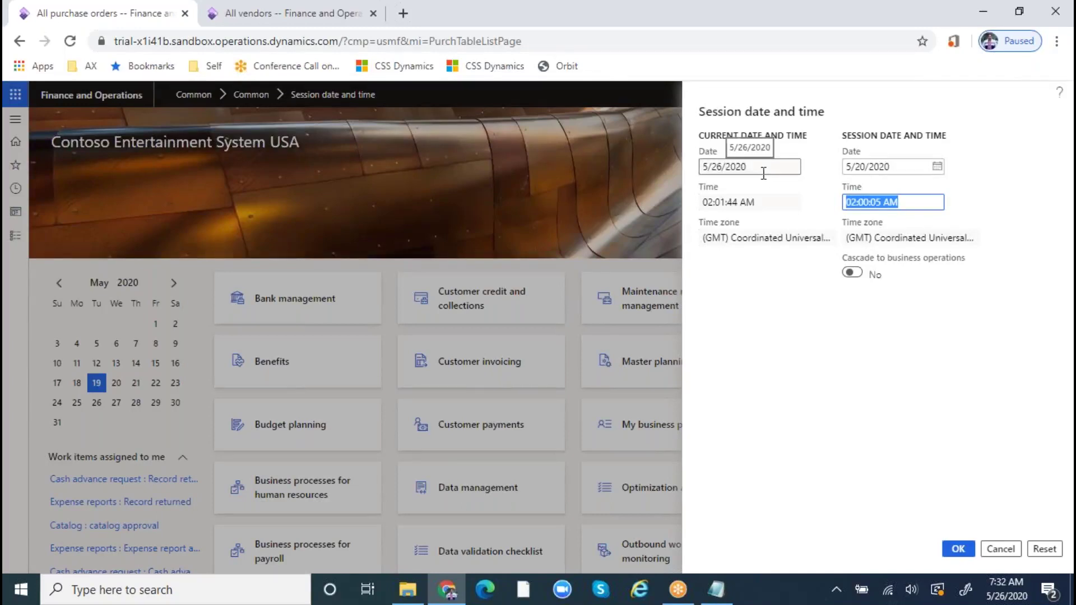
click(957, 548)
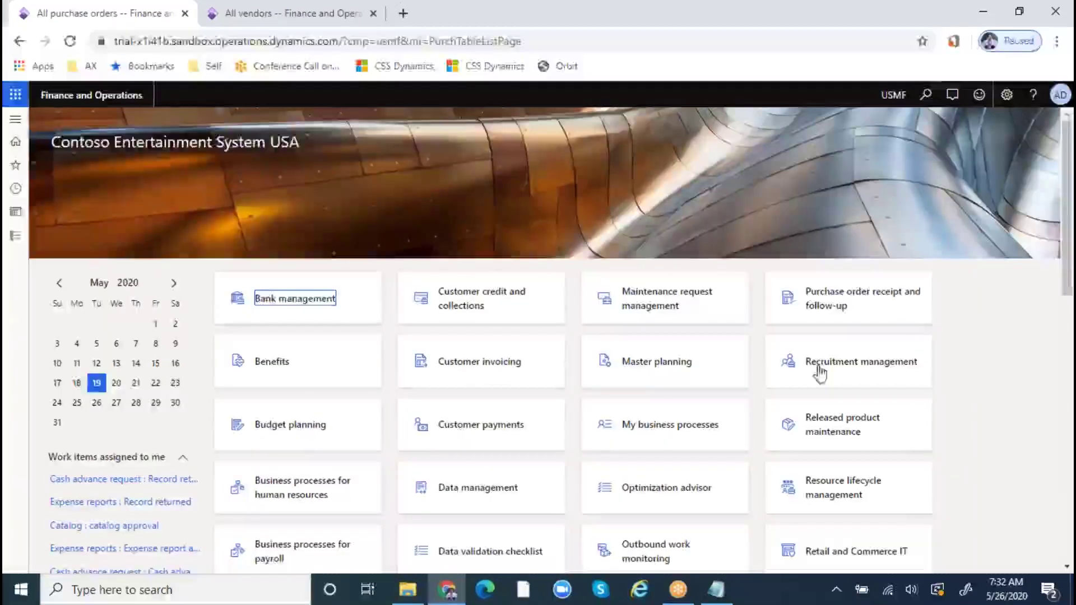
- Create an Accounts payable vendor payment journal with the name VendPay and open its lines
click(7, 238)
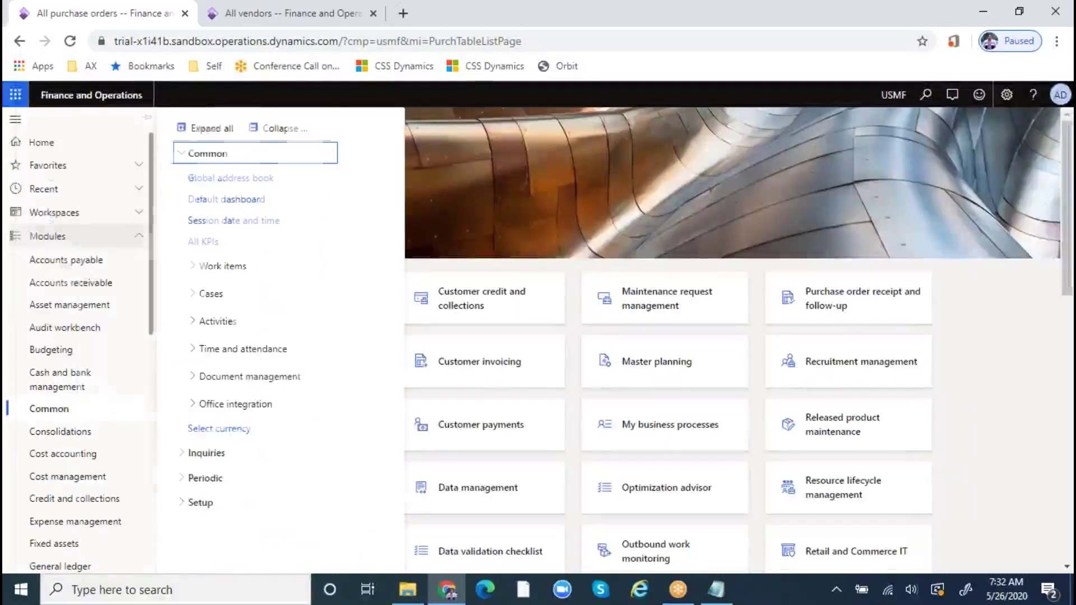
click(95, 261)
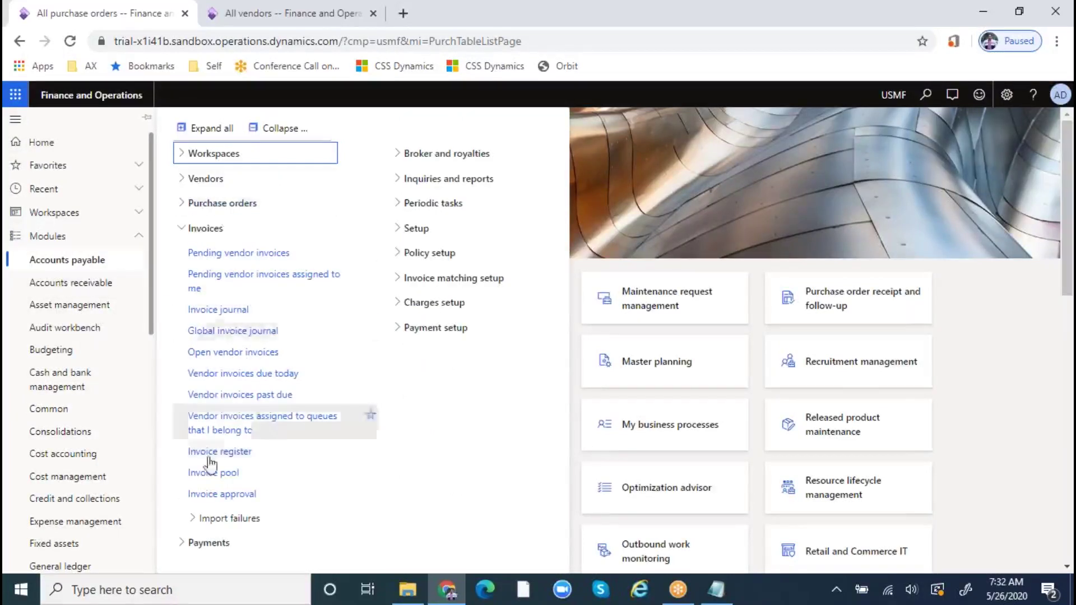
click(230, 542)
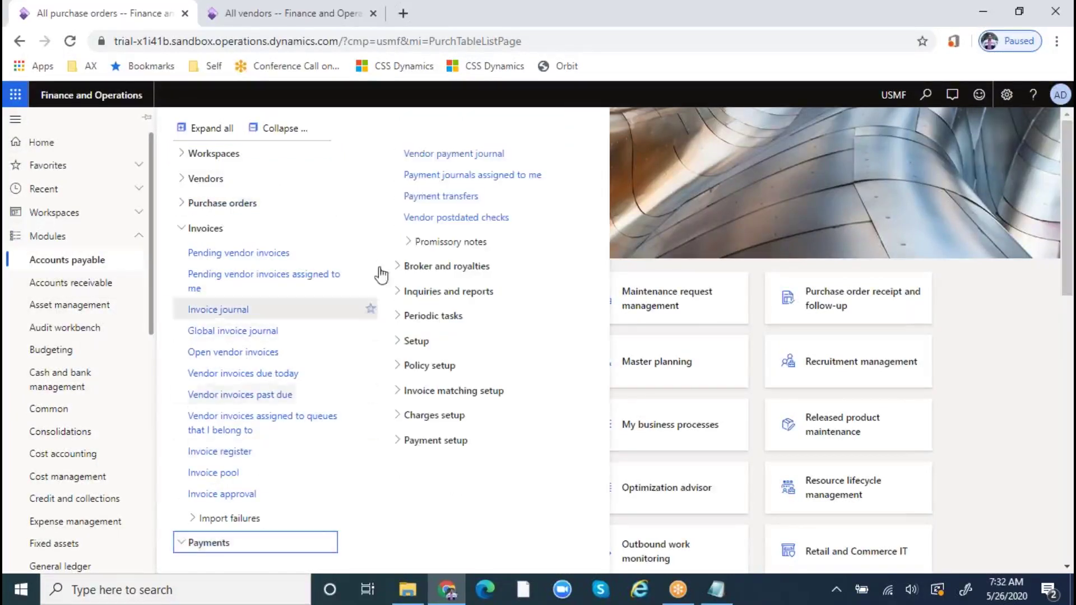
click(443, 158)
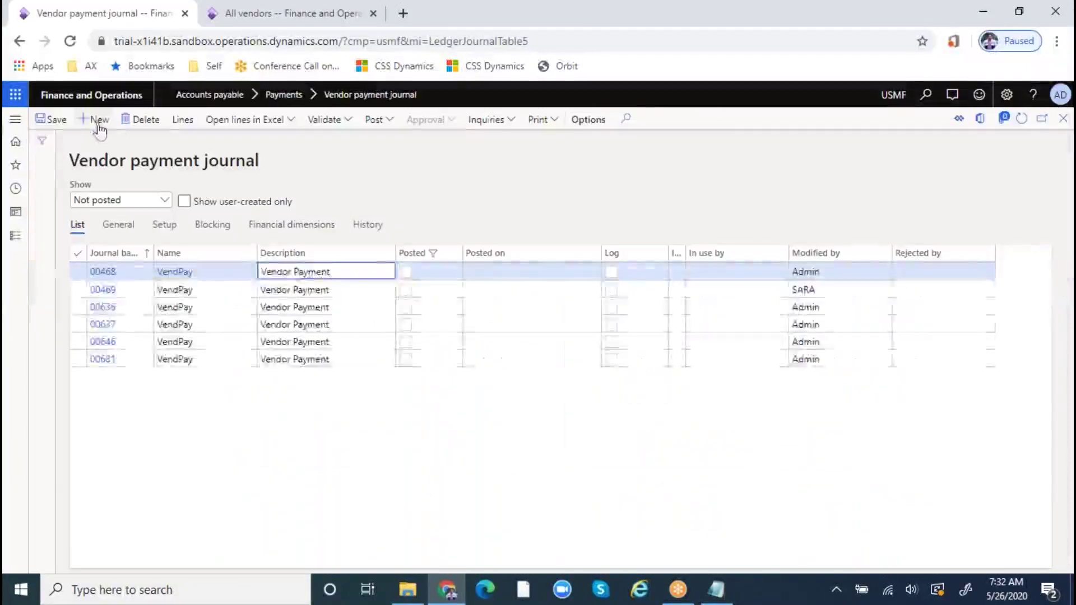
click(98, 120)
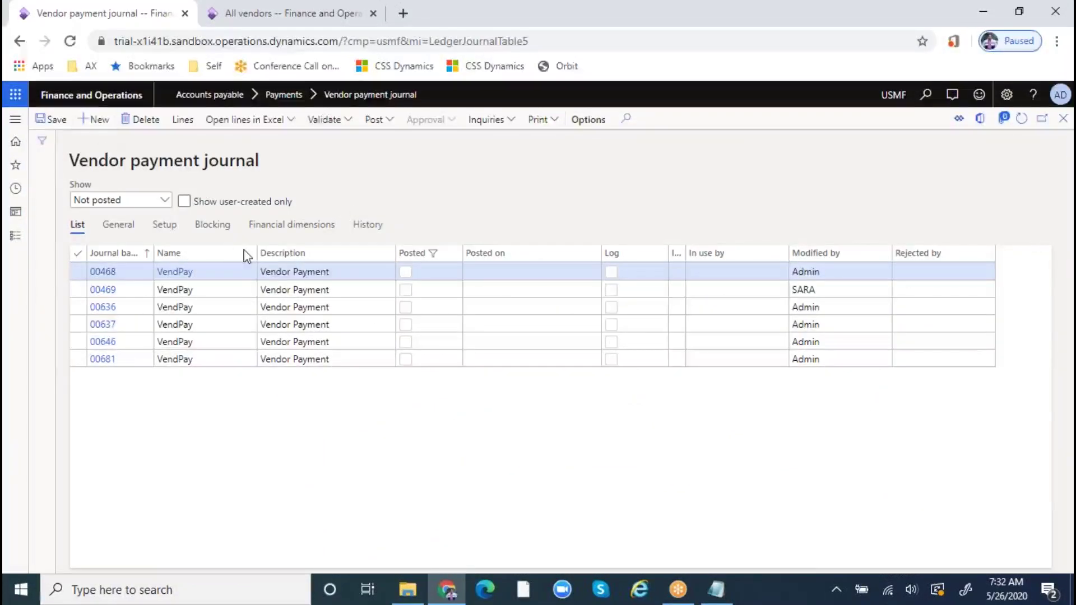
click(250, 271)
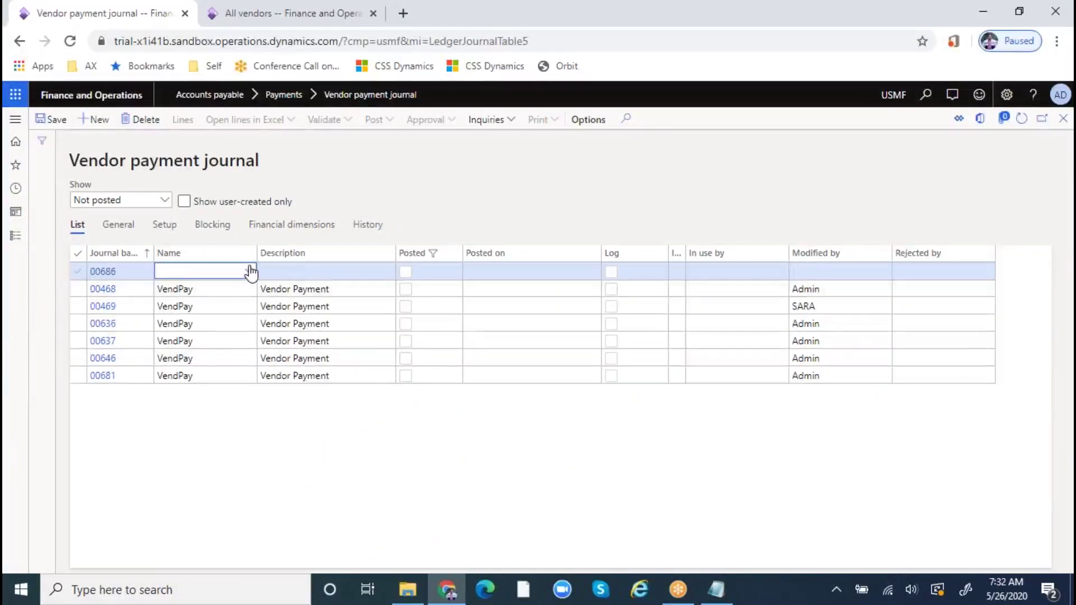
click(250, 271)
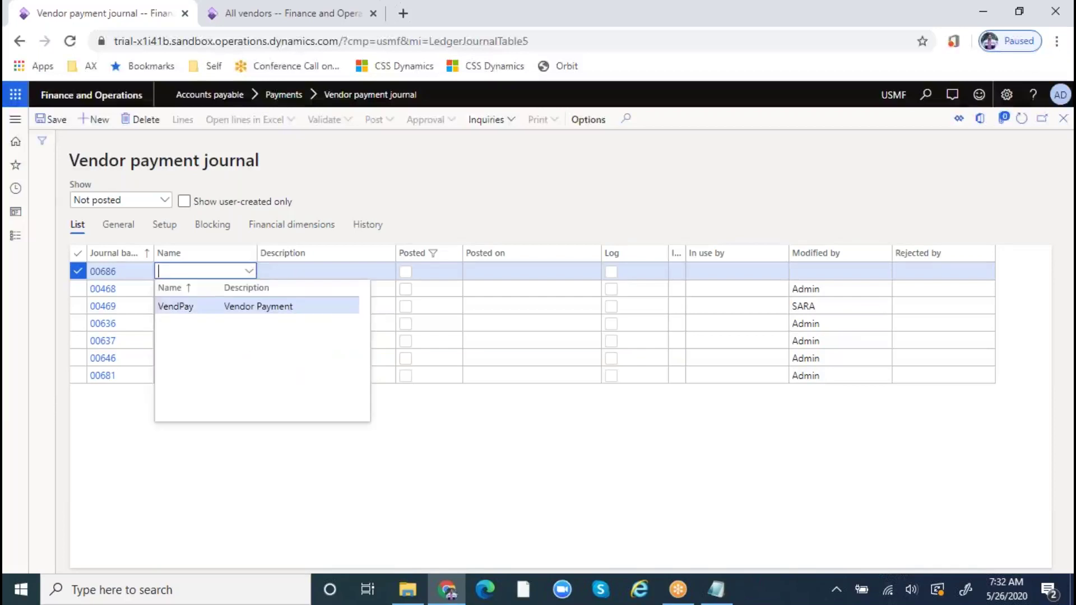
click(182, 120)
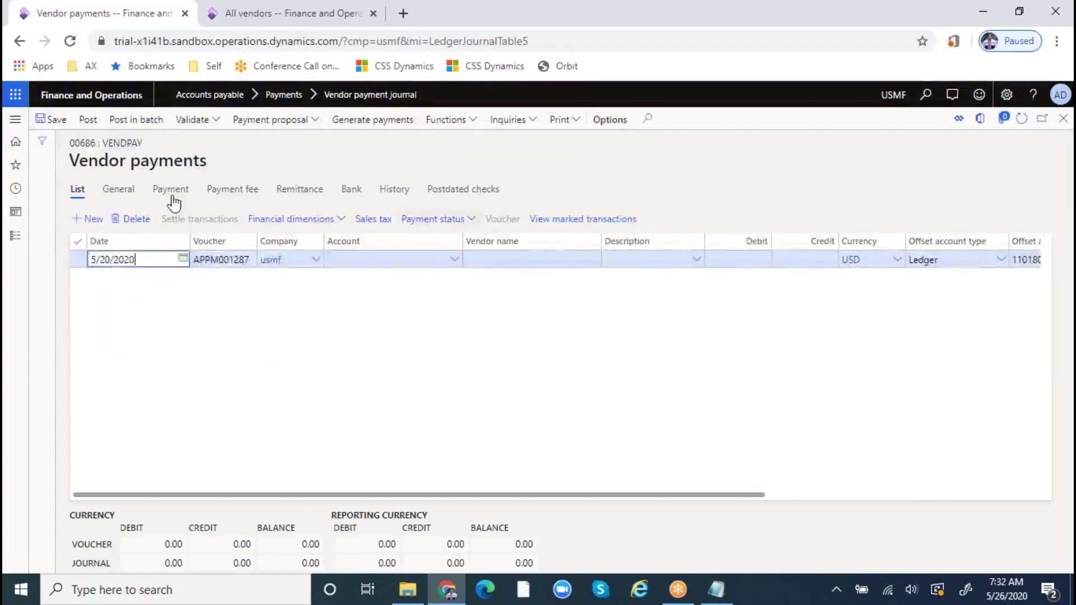
- Reopen the Session date and time settings, set the session date to 5/26/2020 with the shortcut value "t", and accept it
click(18, 238)
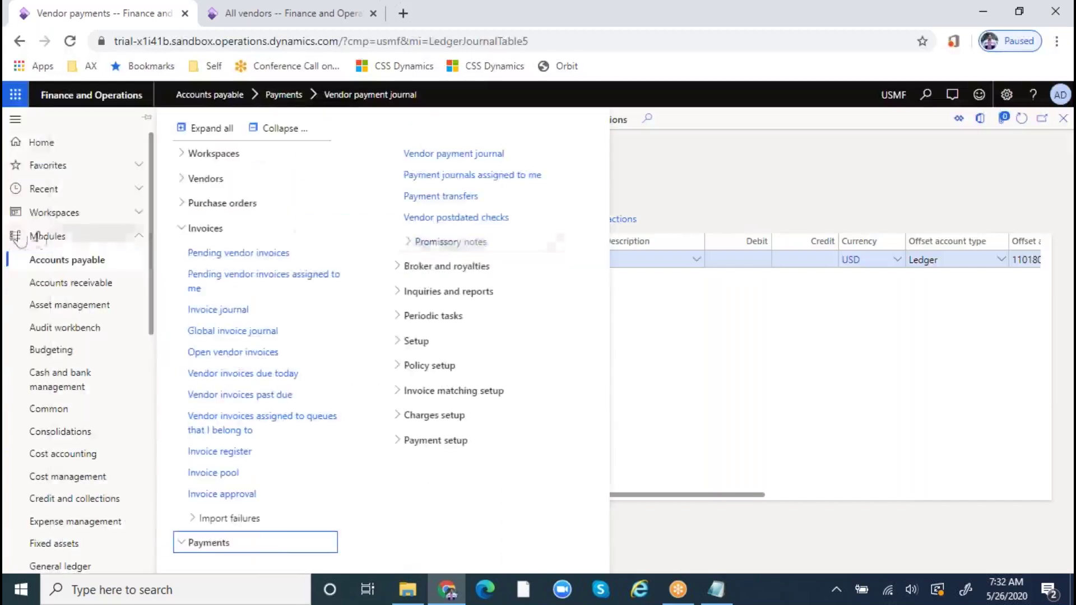
click(69, 413)
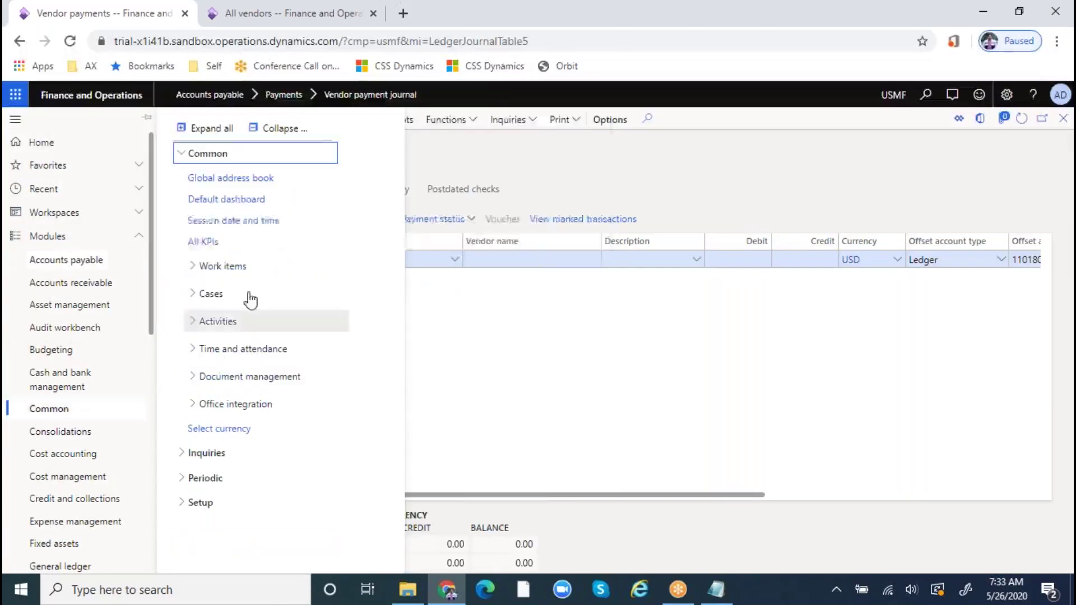
click(226, 223)
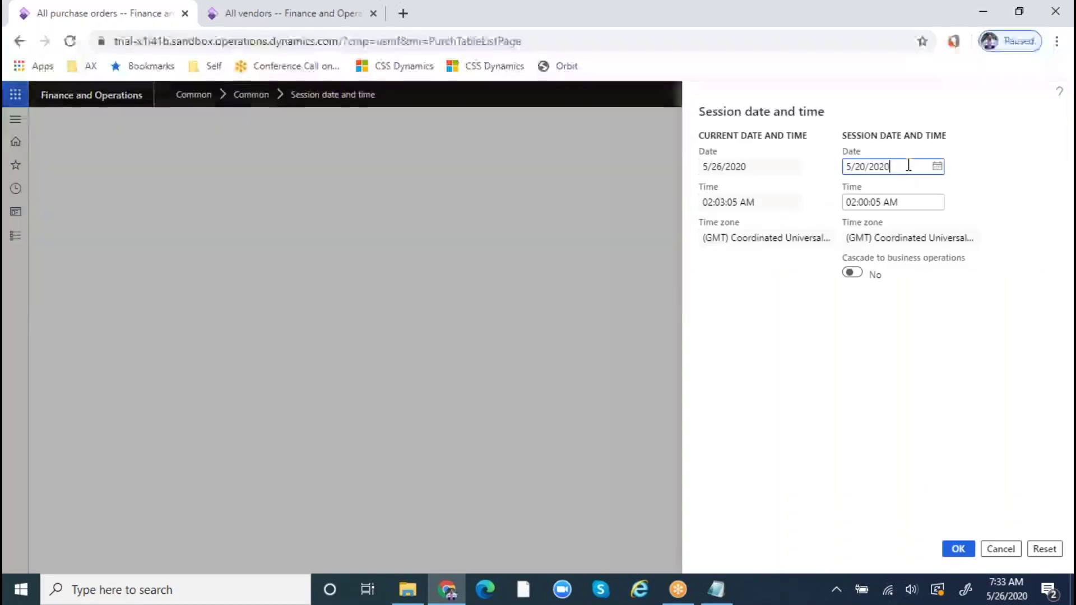
text(26)
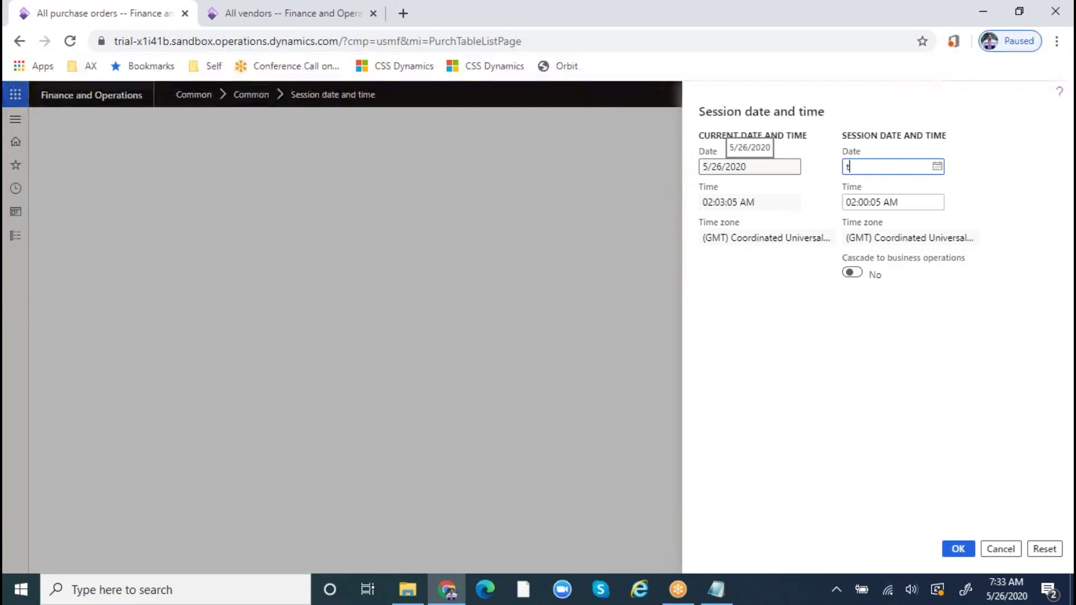
key(Tab)
click(958, 549)
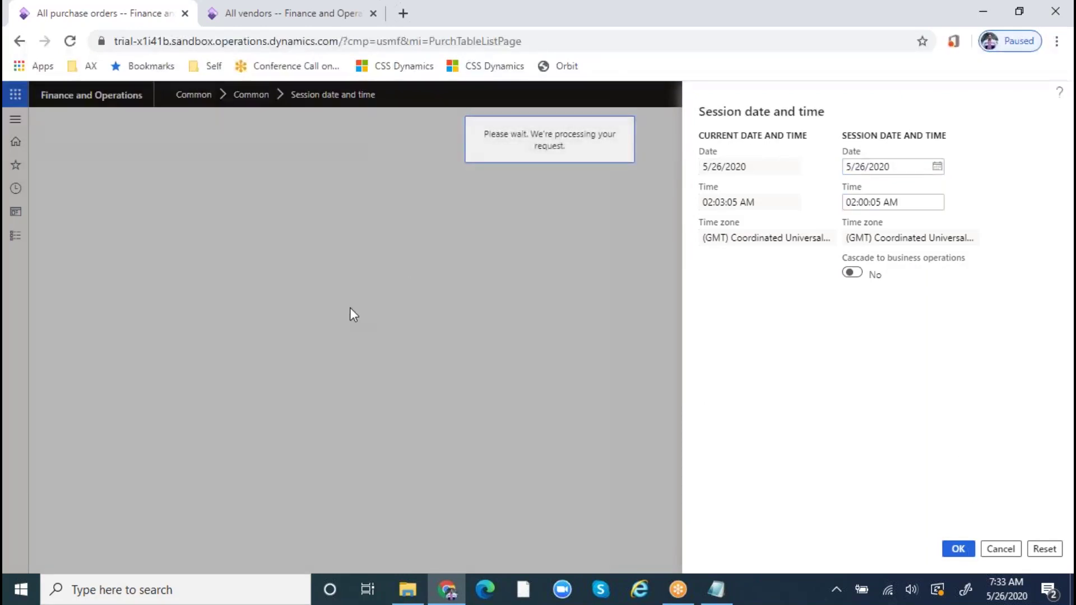
- Switch to the Notepad notes and examine the line on terms of payment and due date calculation
click(716, 589)
click(78, 368)
scroll(84, 370, down, 2)
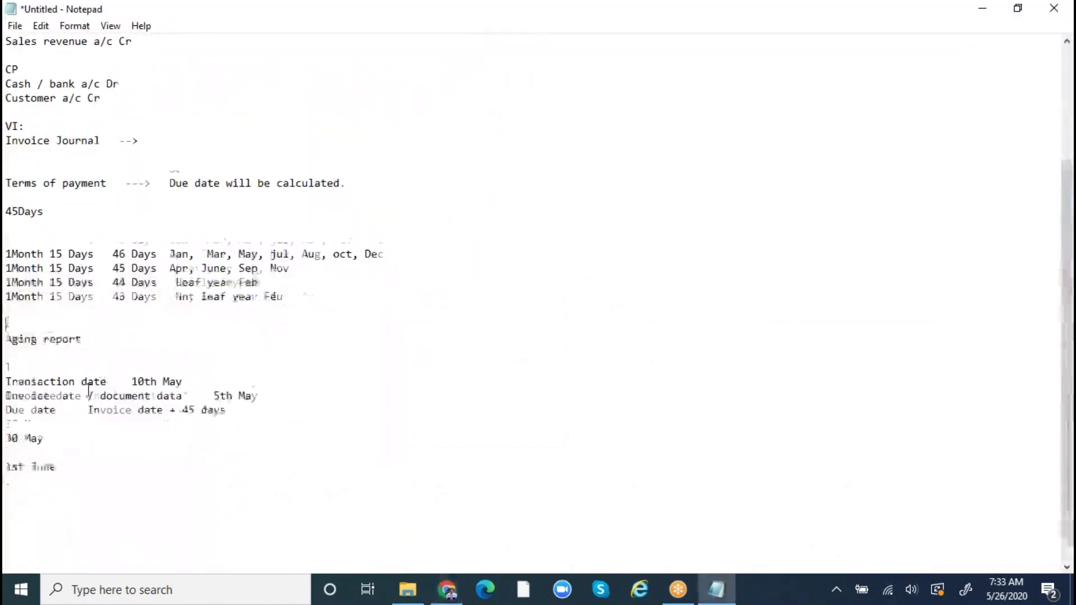
scroll(79, 269, up, 2)
drag(120, 254, 10, 255)
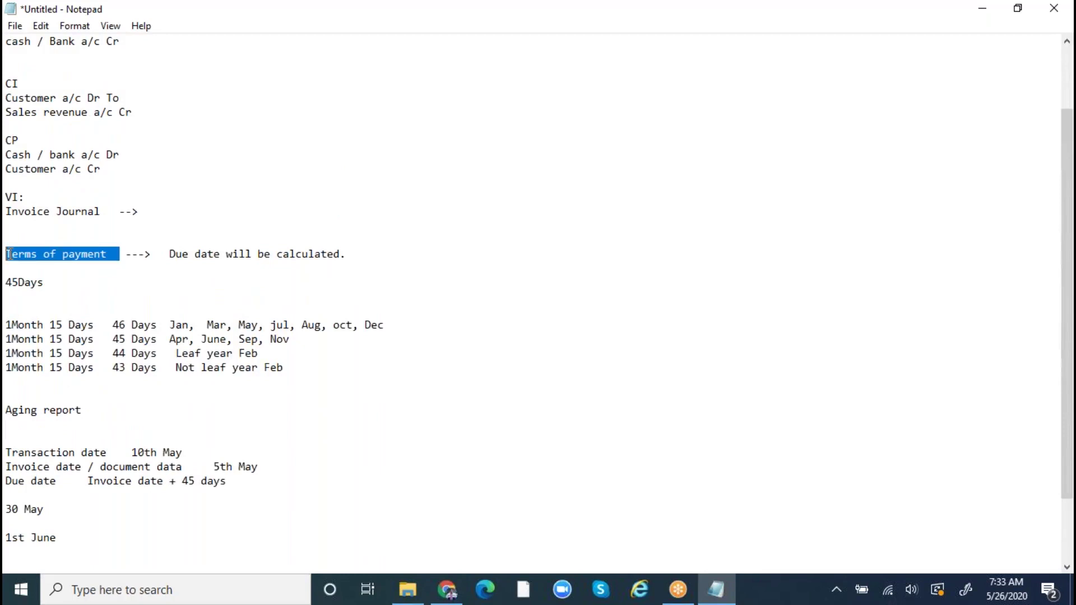
- Switch back to Finance and Operations and create an Accounts receivable free text invoice for the customer Contoso Retail San Diego
click(452, 588)
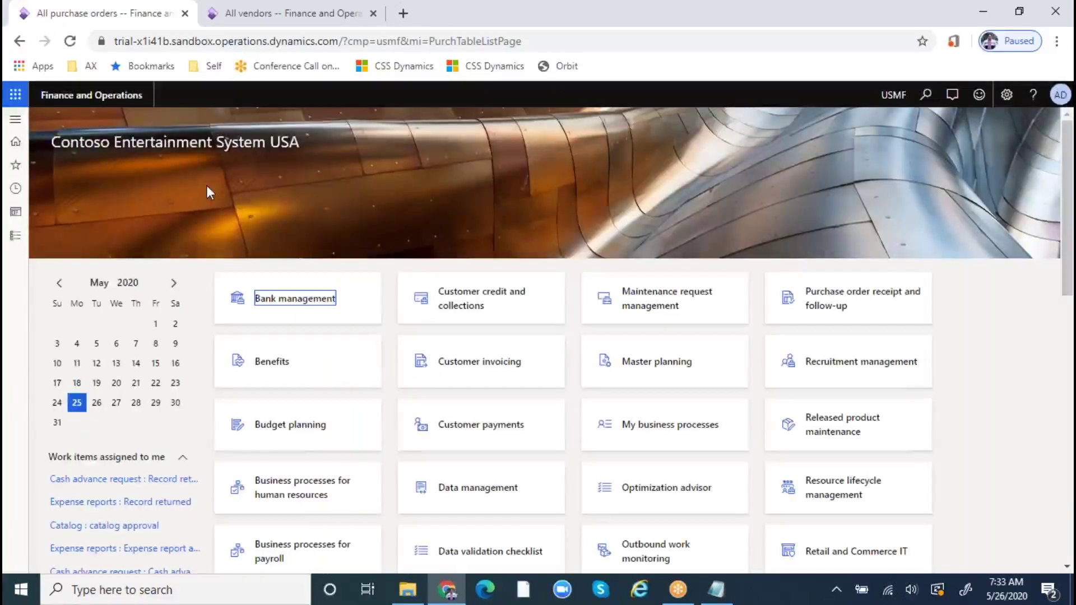
click(12, 235)
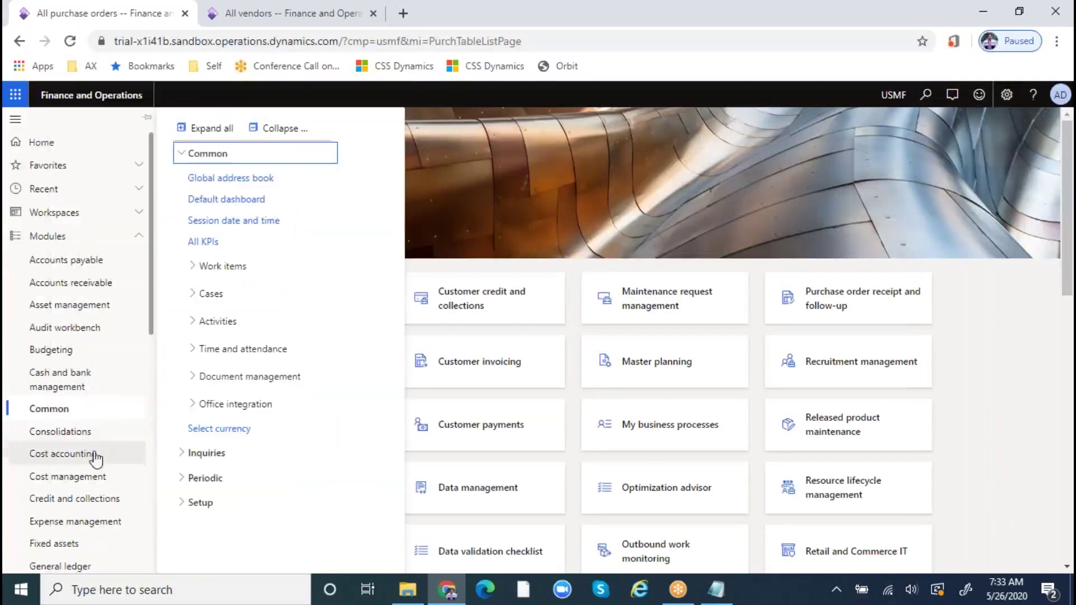
click(100, 305)
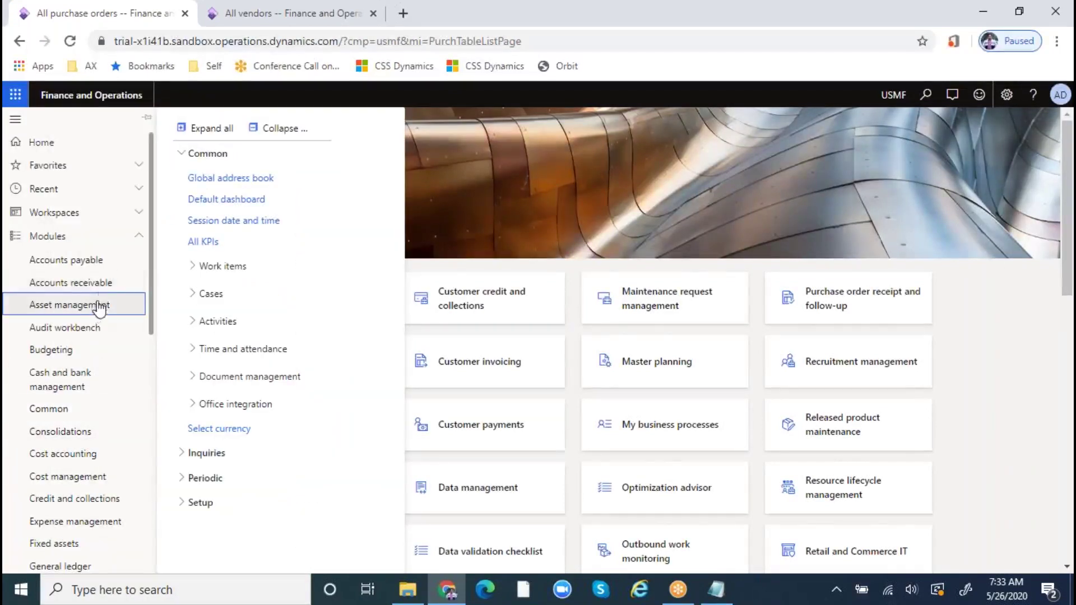
click(101, 284)
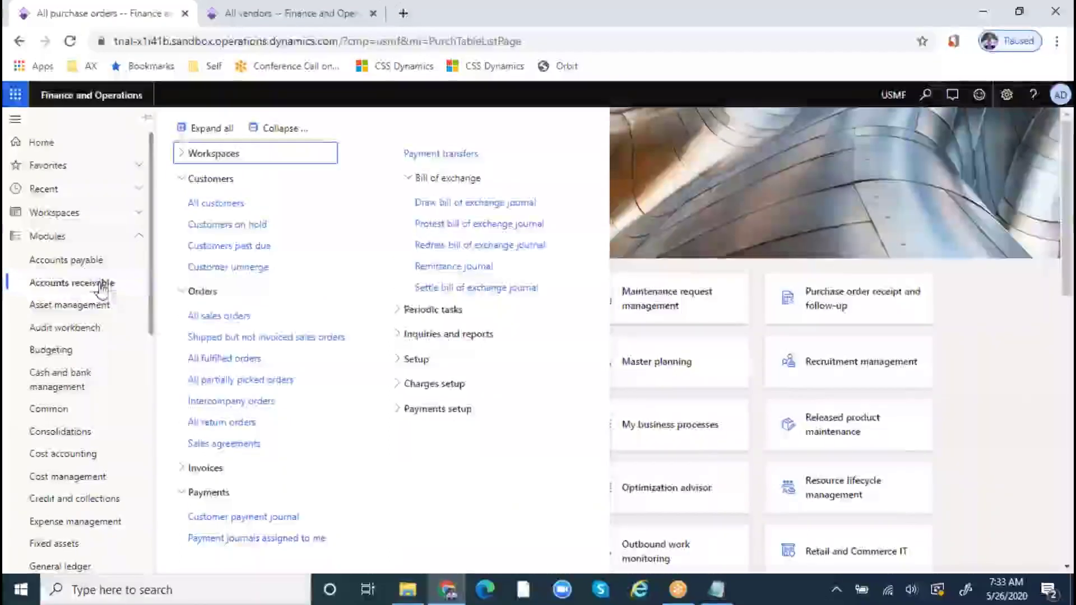
click(280, 129)
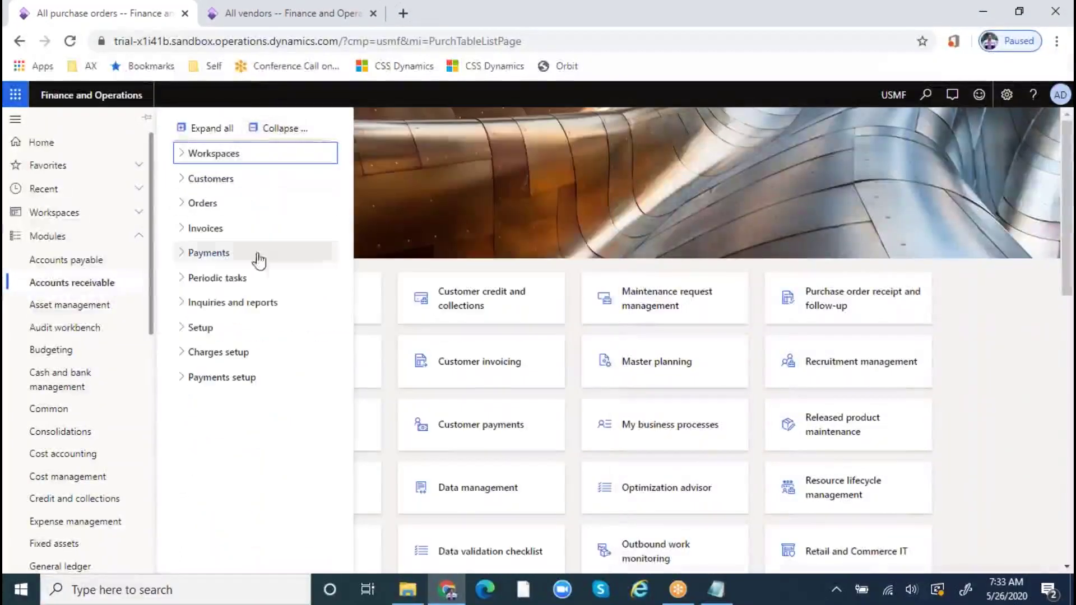
click(205, 235)
click(216, 253)
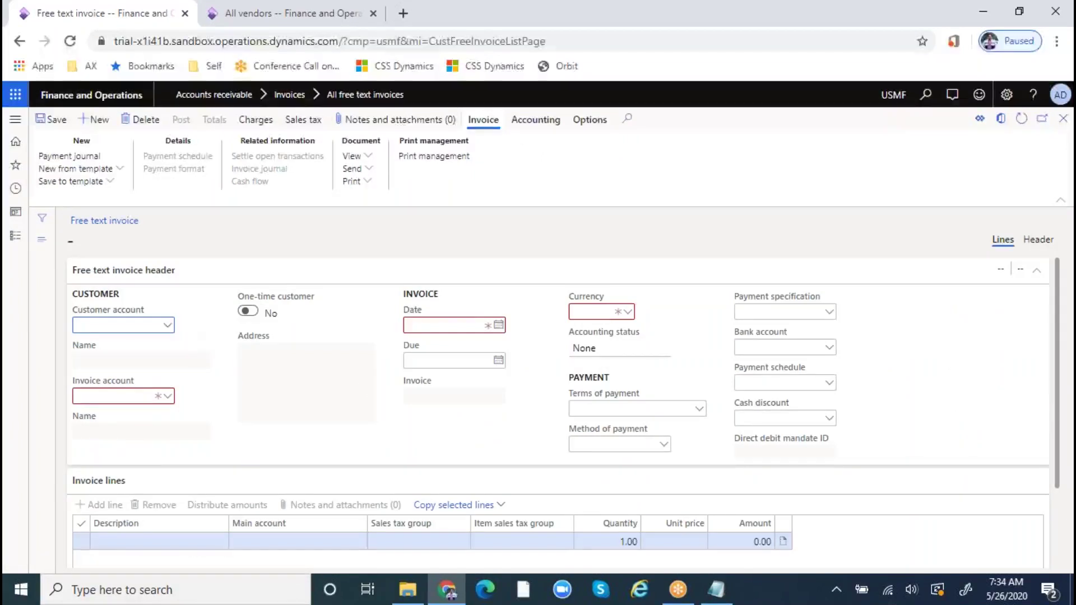
click(167, 324)
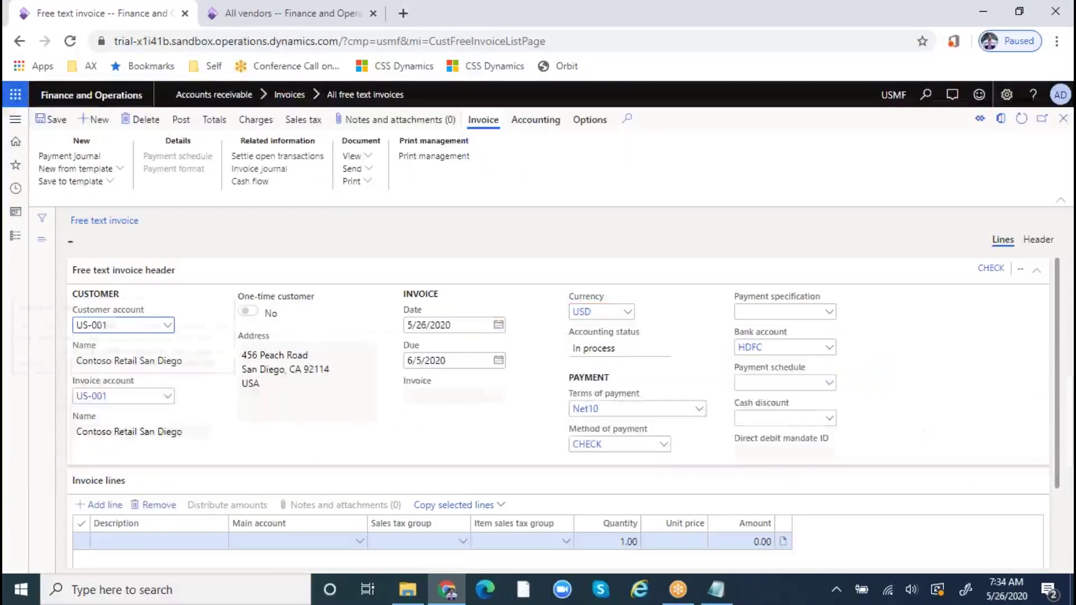
- Assign the Service Revenues main account to the free text invoice line
scroll(294, 464, down, 2)
click(249, 441)
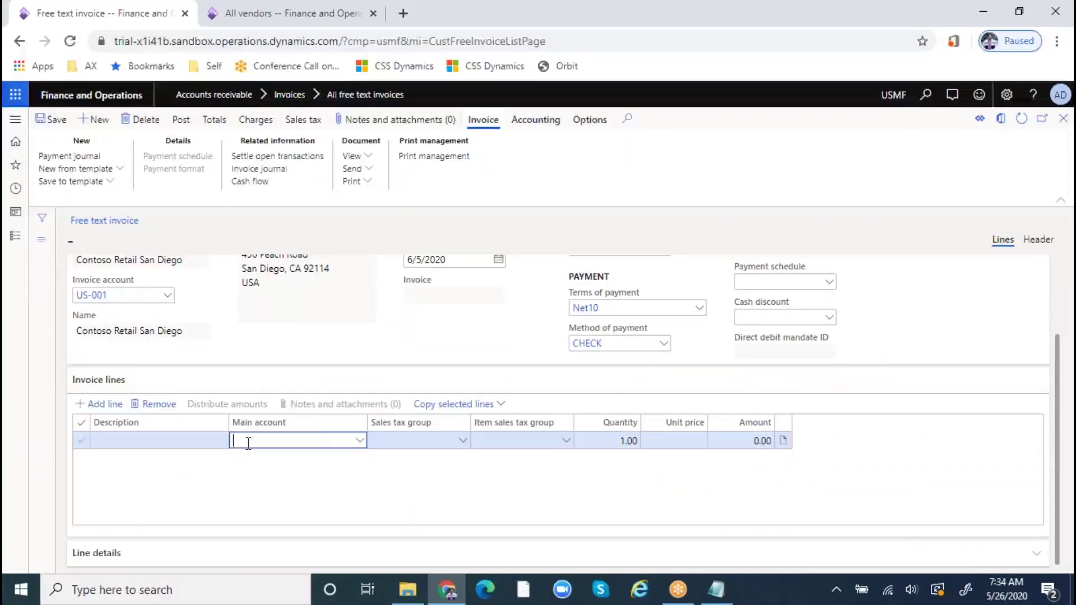
text(4)
click(359, 441)
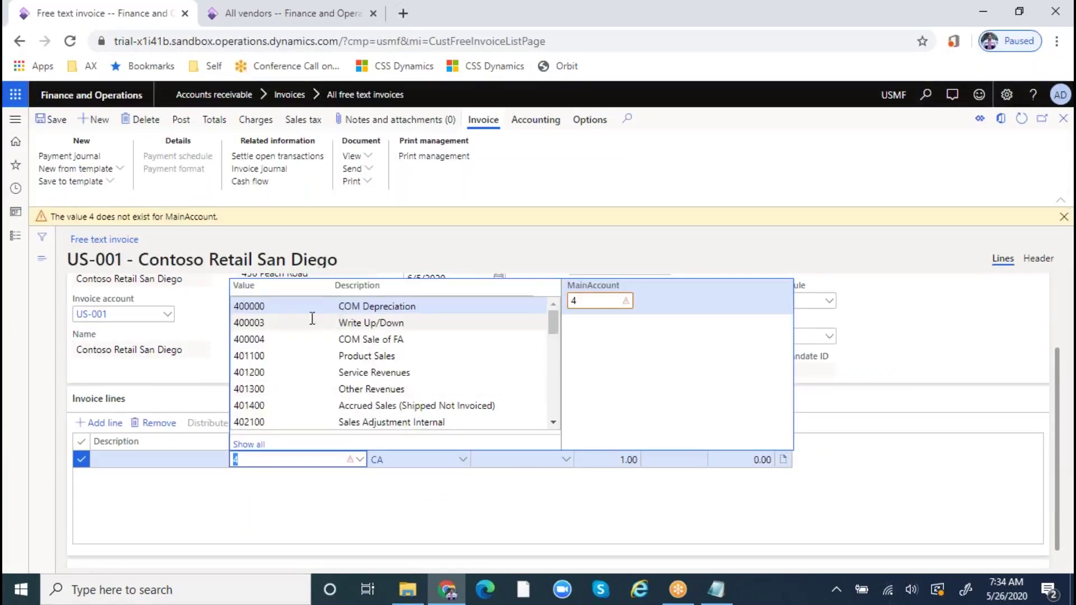
click(269, 370)
key(Tab)
key(Tab)
key(Tab)
key(Tab)
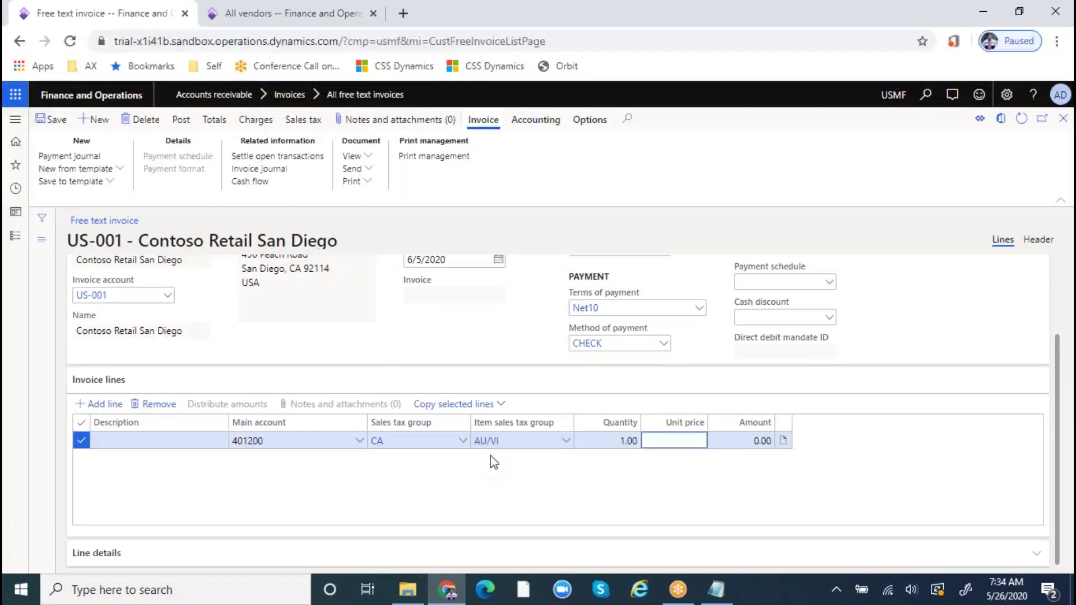
- Clear the invoice line's item sales tax group and set its unit price to 253.00
key(shift+Tab)
key(shift+Tab)
key(Delete)
key(Tab)
key(Tab)
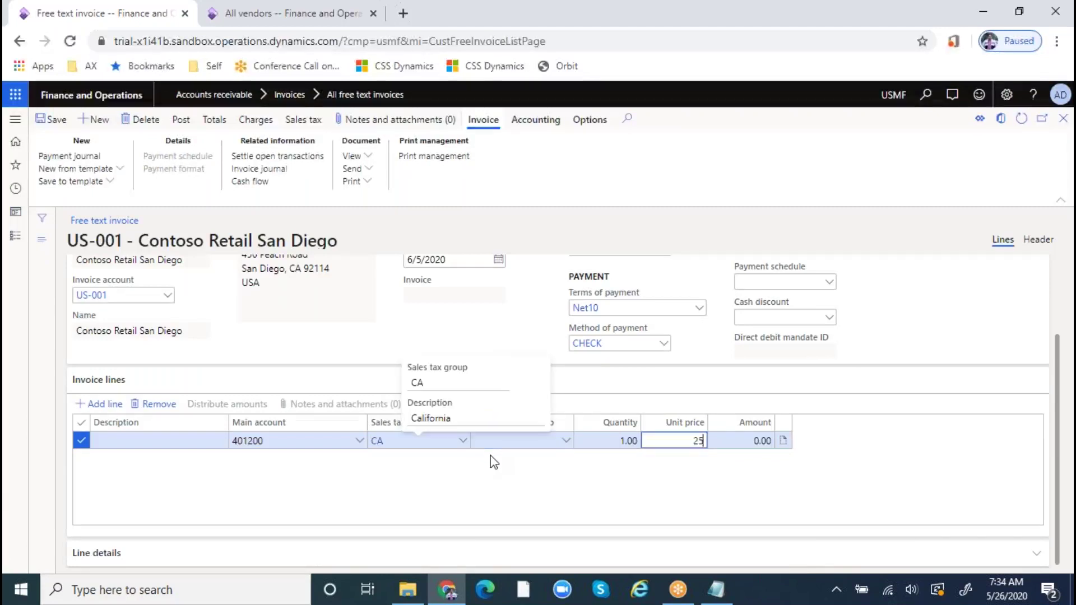
key(Tab)
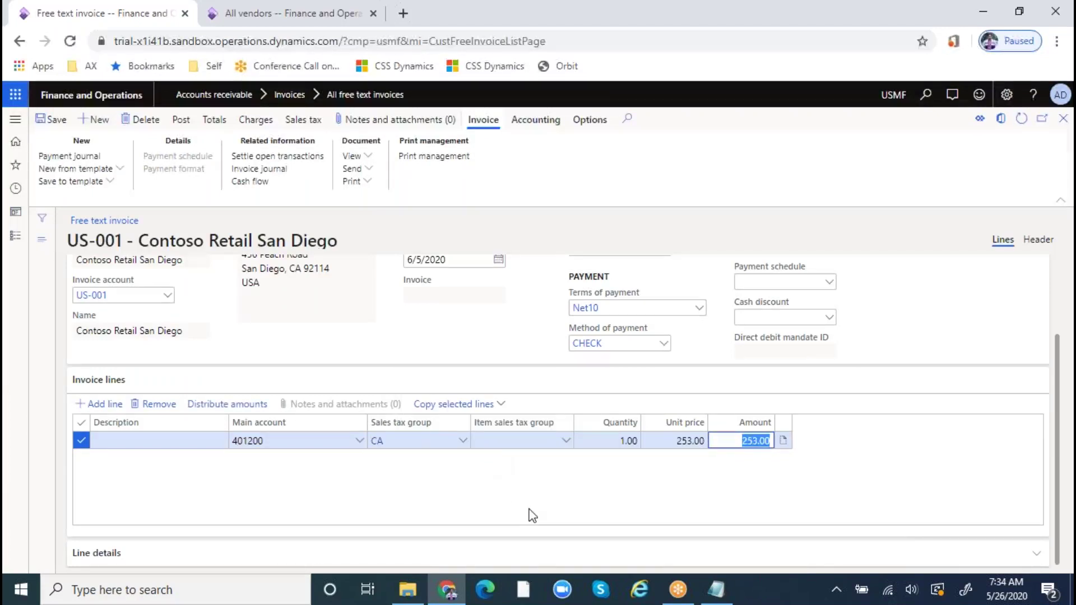
click(485, 509)
scroll(437, 495, up, 3)
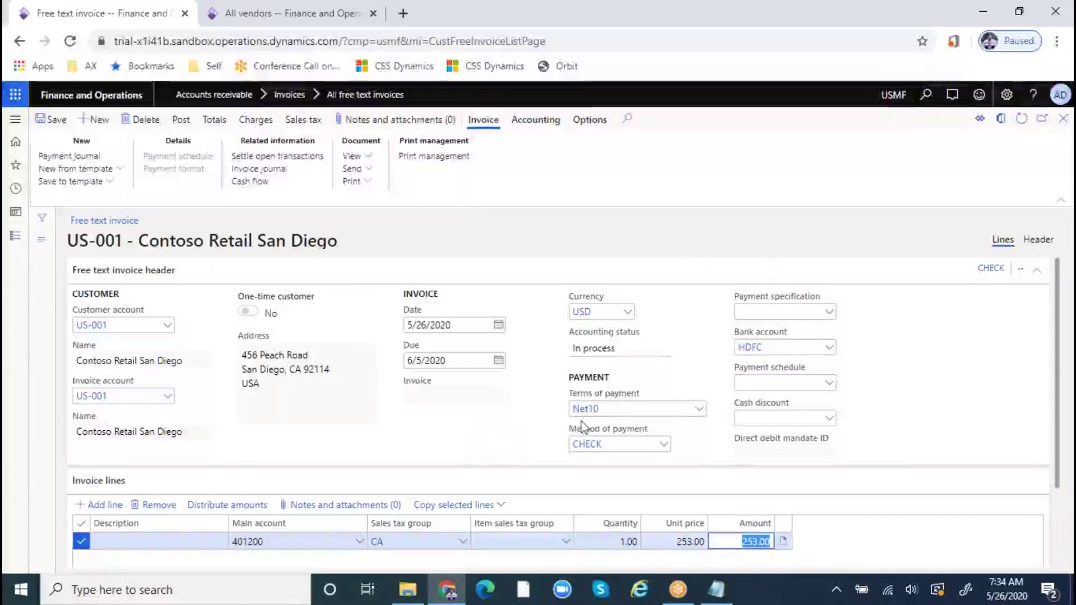
- Set the free text invoice's terms of payment to Net45
click(701, 409)
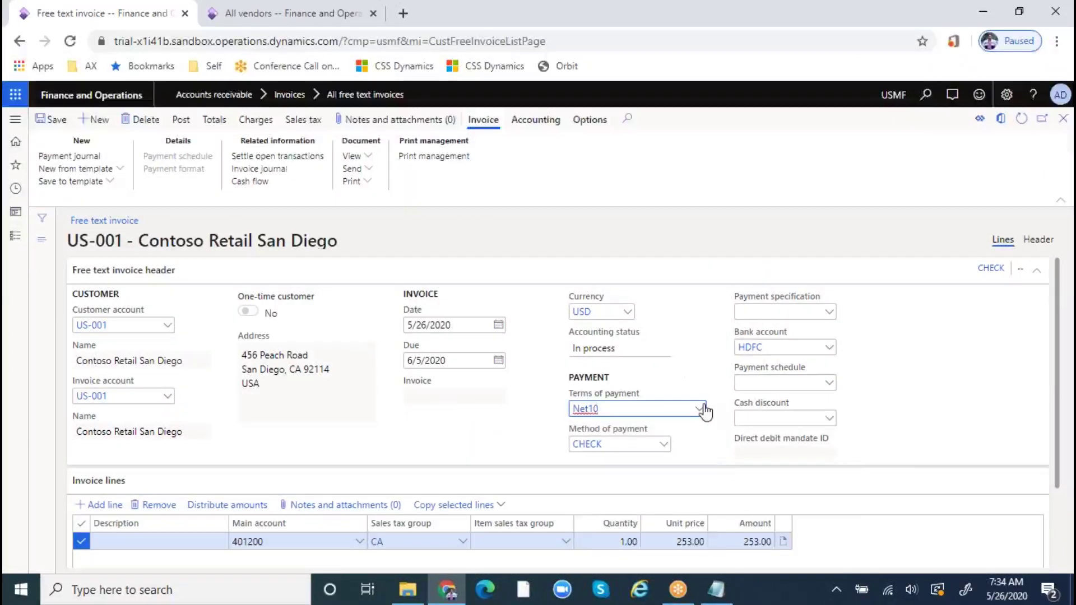
click(700, 409)
scroll(657, 496, down, 2)
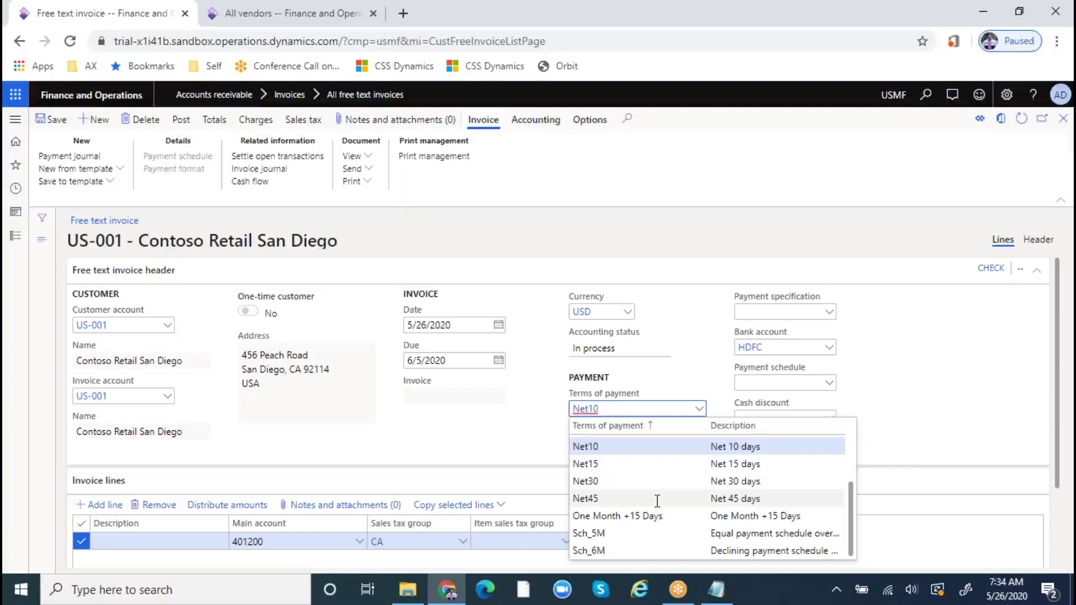
click(615, 500)
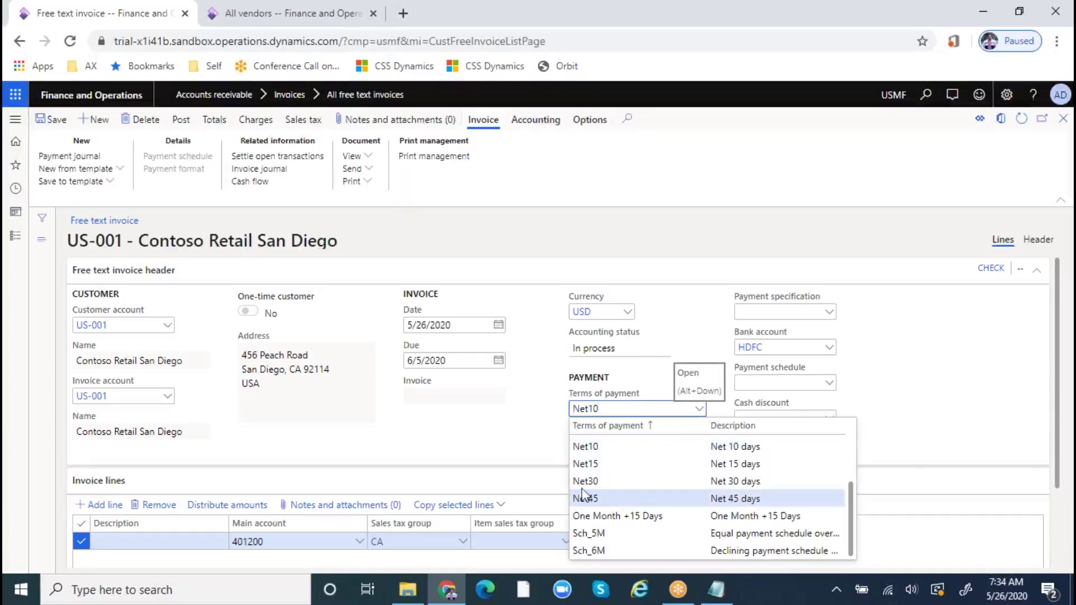
click(448, 437)
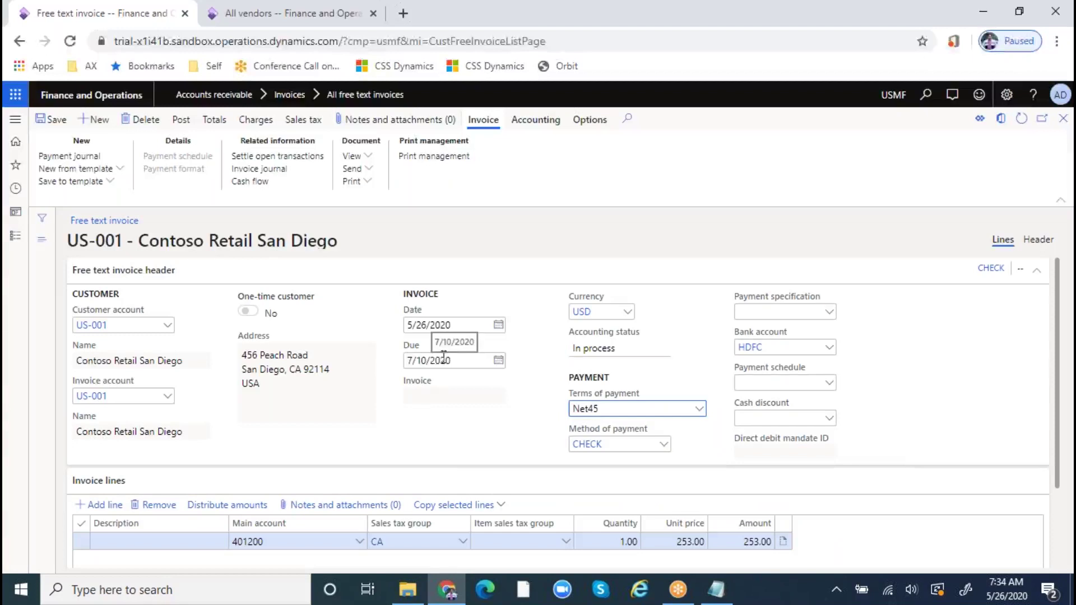
- Set the free text invoice date to 5/24/2020
click(464, 323)
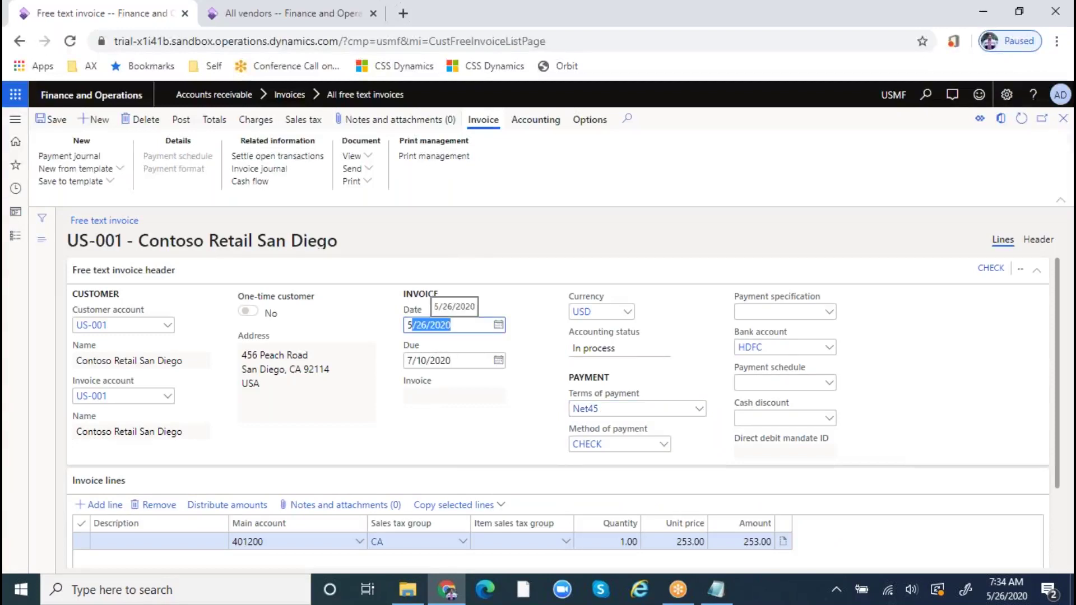
click(498, 325)
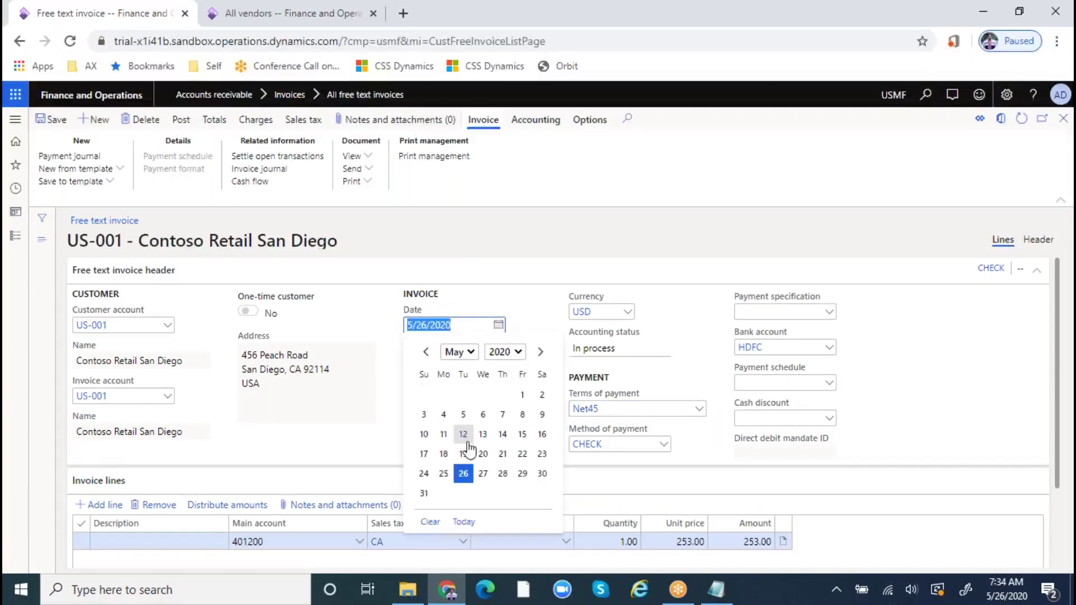
click(424, 473)
click(499, 409)
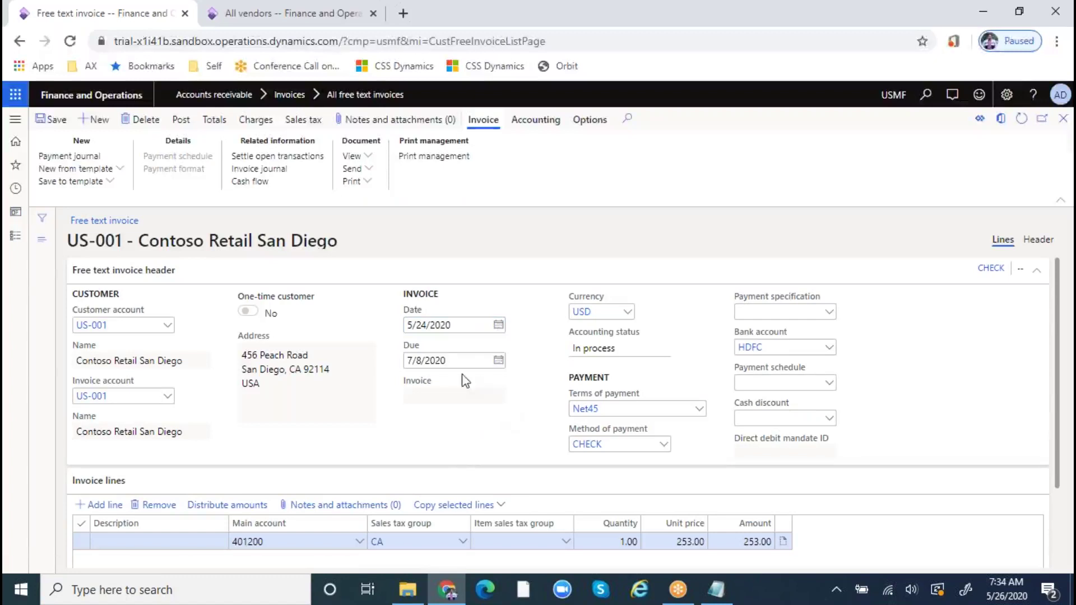
- Save and post the free text invoice with the default posting parameters
click(59, 123)
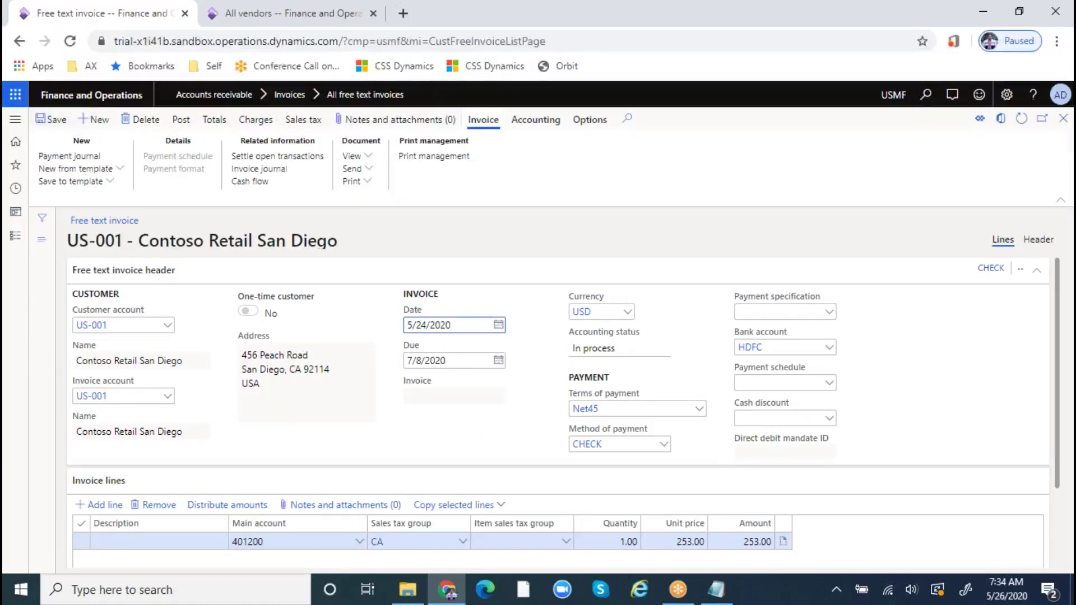
click(181, 120)
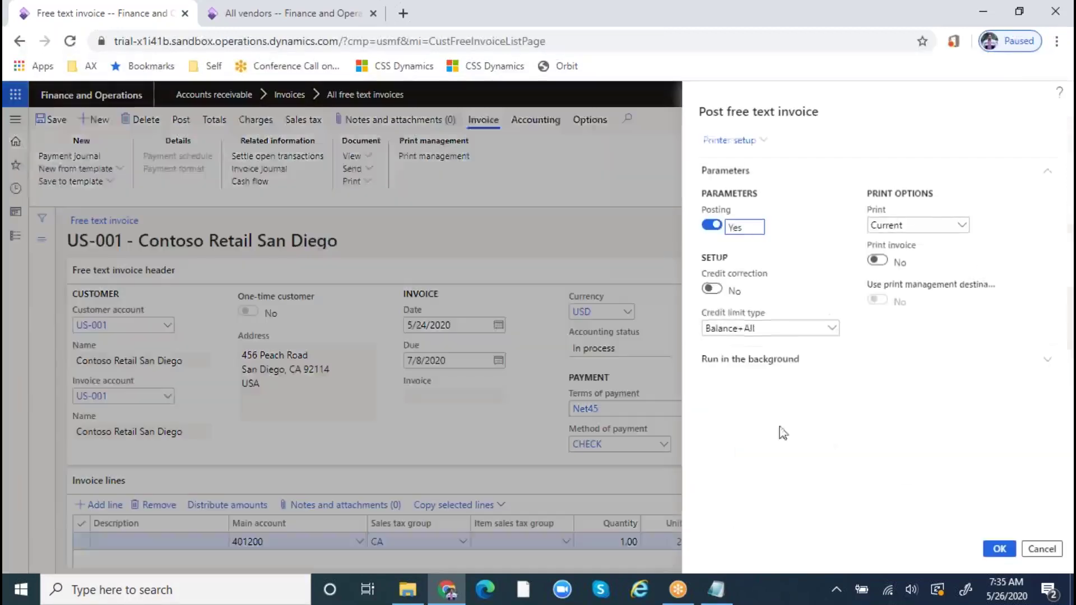
click(999, 548)
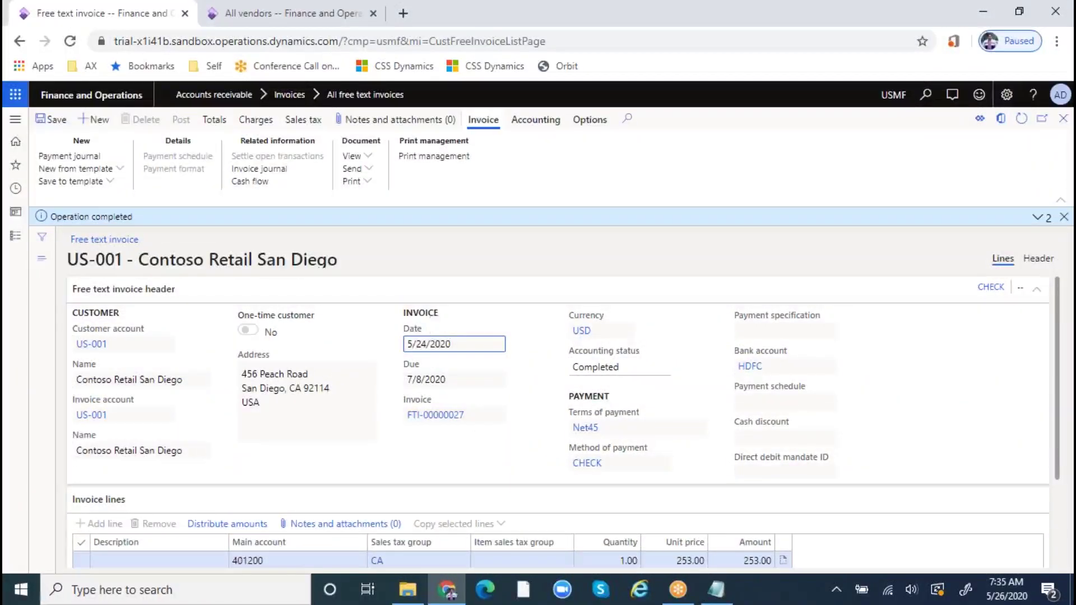
- Switch to the Notepad notes and add the heading "Cash Discount:" below the 1st June line
click(717, 589)
scroll(448, 431, down, 2)
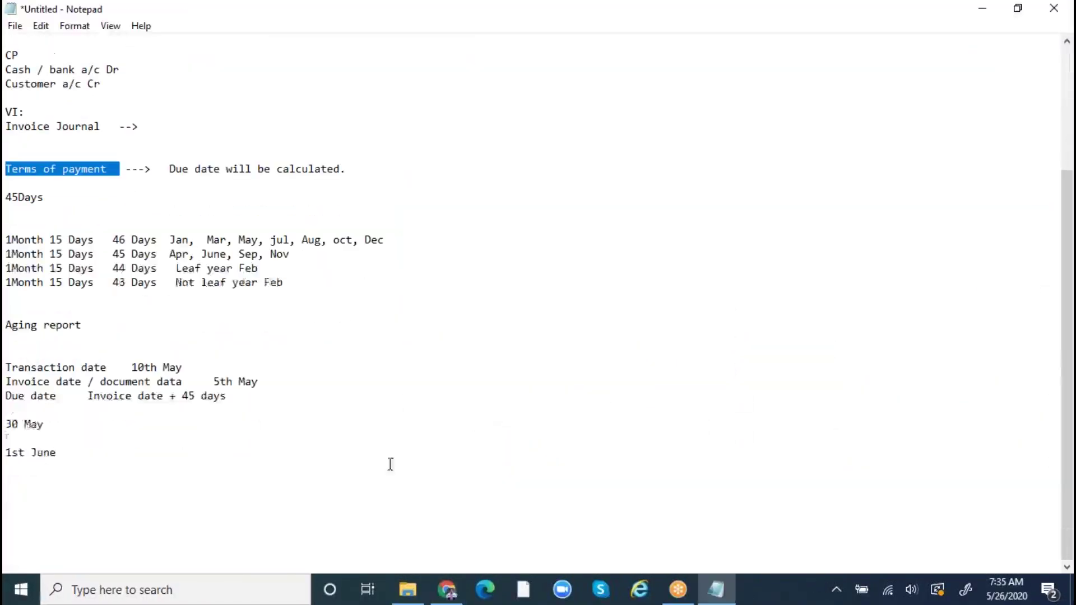
click(375, 170)
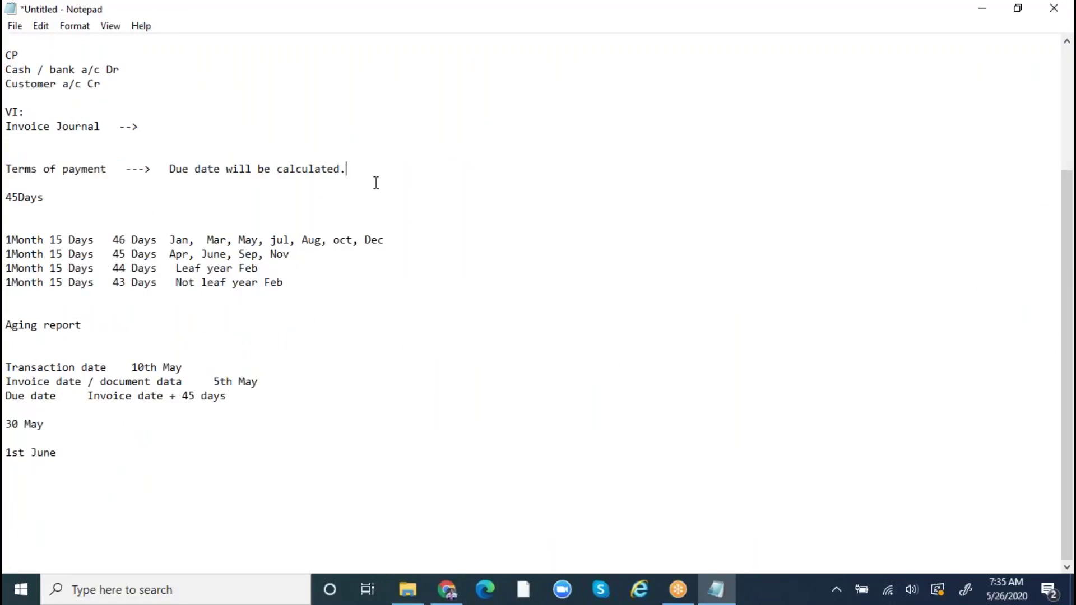
click(185, 480)
key(Return)
key(Return)
key(Return)
text(Cash )
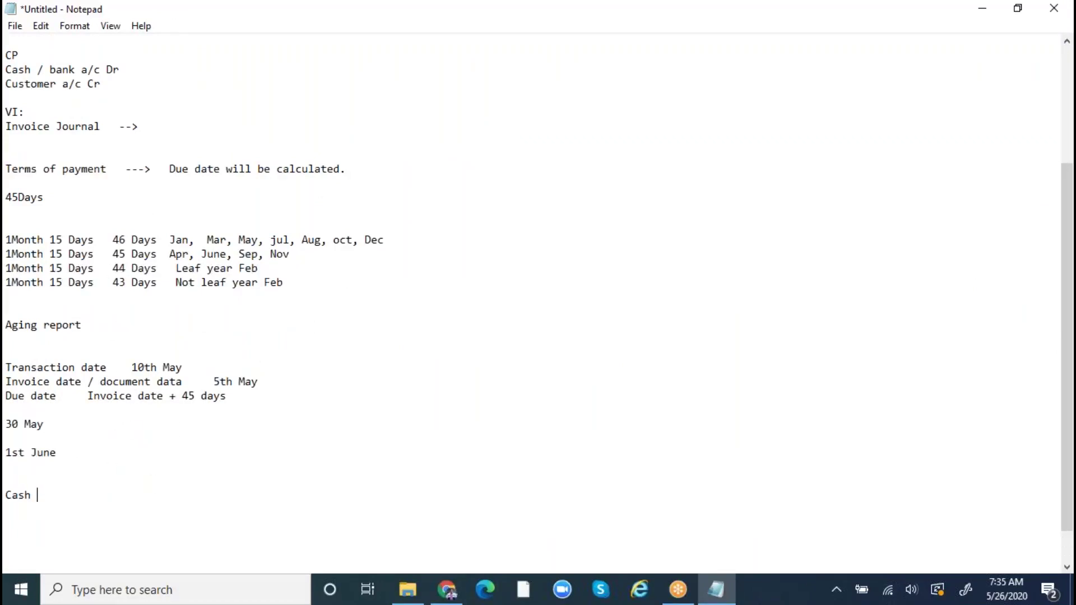
text(Discount:)
key(Return)
key(Return)
key(Return)
key(Return)
key(Return)
key(Return)
key(Return)
key(Return)
key(Return)
key(Return)
key(Return)
key(BackSpace)
key(BackSpace)
key(BackSpace)
key(BackSpace)
key(BackSpace)
key(BackSpace)
key(BackSpace)
key(BackSpace)
key(BackSpace)
key(BackSpace)
key(BackSpace)
key(BackSpace)
key(BackSpace)
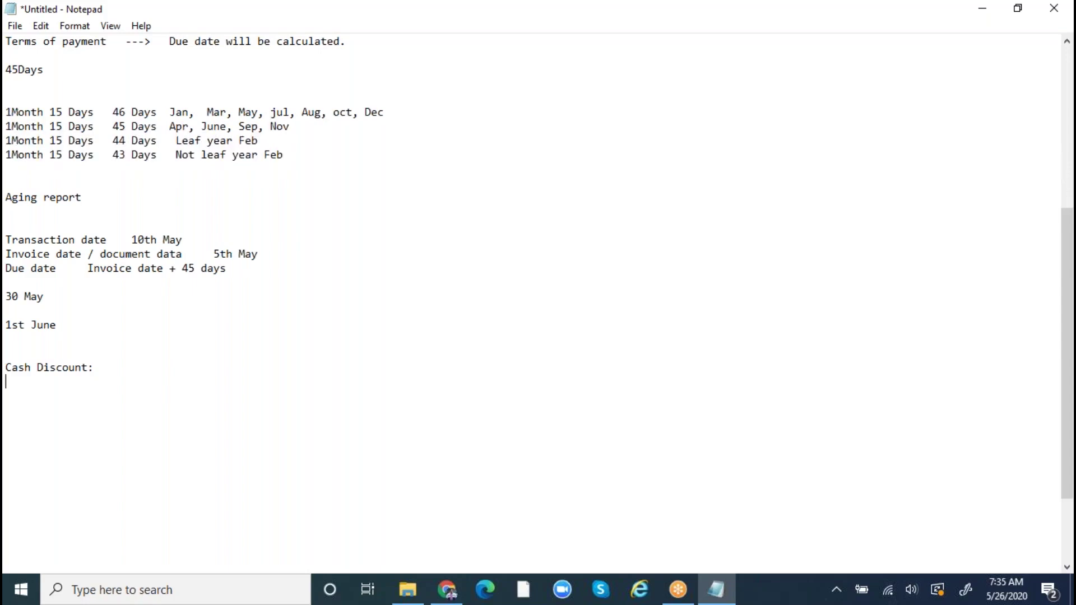
- Under the heading, add the lines "With in 10 Days 5% Discount" and "11 to 20 Days 2% Discount"
key(Return)
key(Return)
text(With in 10 Day)
key(BackSpace)
text(s)
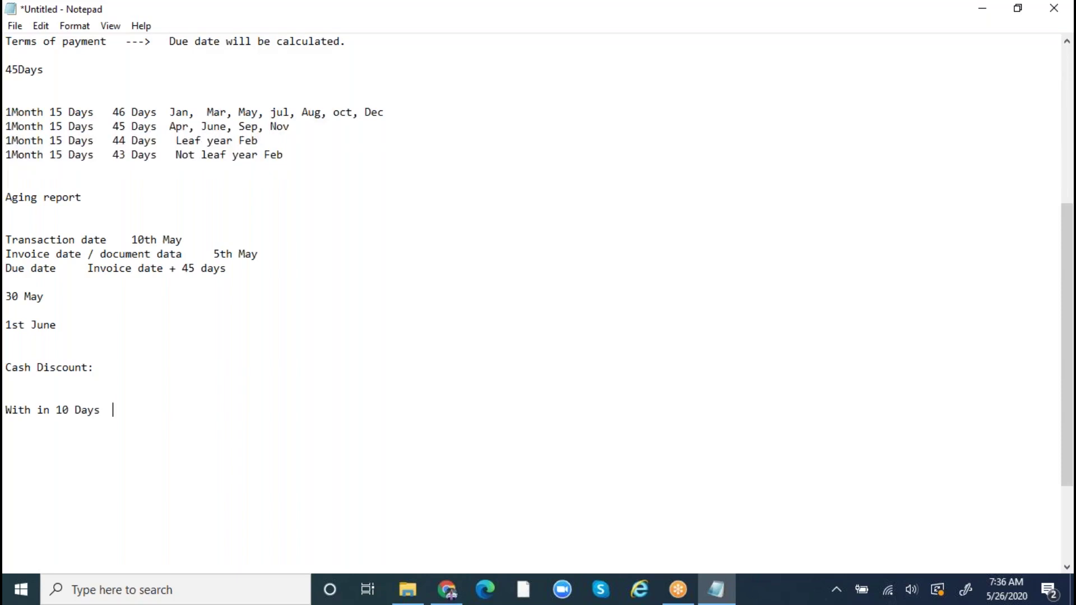
text(     5% Discount)
key(Return)
text(11 to )
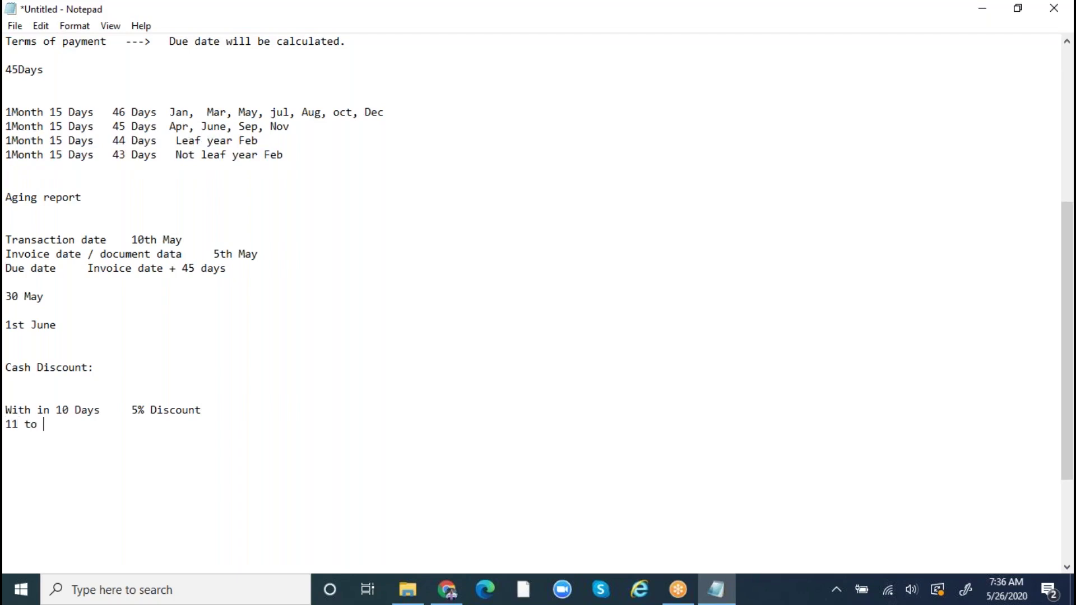
text(20 Days       2% Discount)
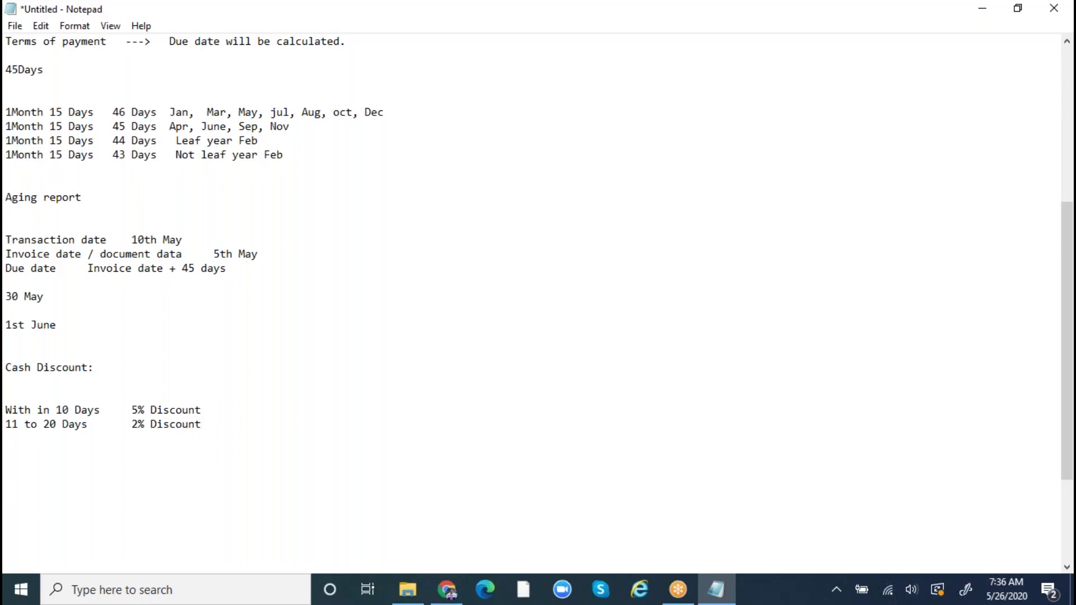
- Add a third cash discount line reading "21 to 30 Days 1% Discount"
key(Return)
text(11)
key(BackSpace)
key(BackSpace)
text(21 to 30)
key(BackSpace)
key(BackSpace)
text(0 Days    )
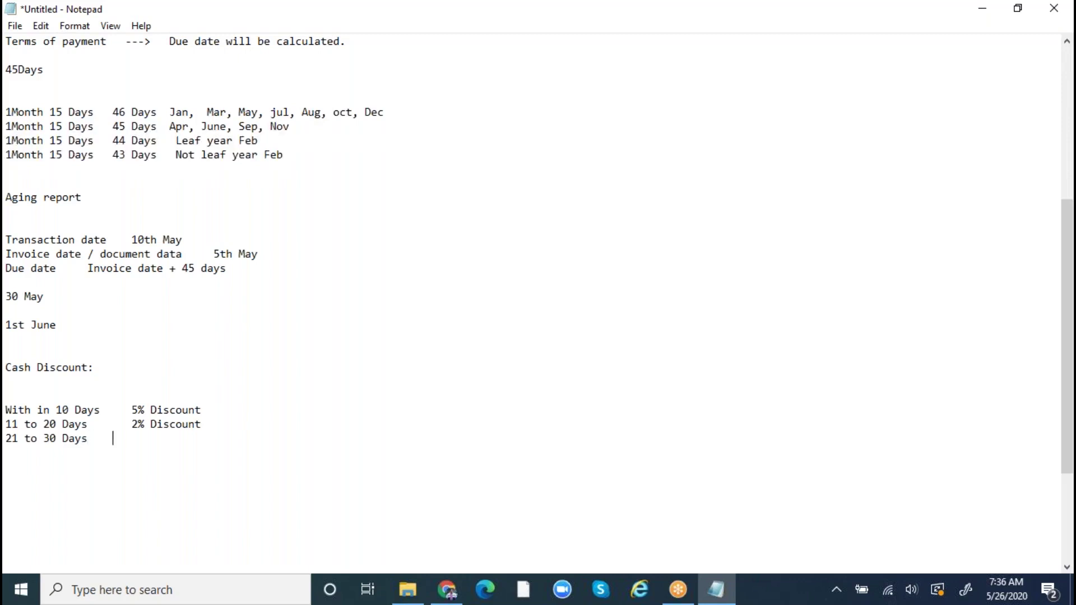
text(   1% Discount)
- Examine the day ranges and discount percentages of the first two cash discount lines, highlighting each in turn
click(39, 409)
click(224, 408)
drag(197, 407, 8, 410)
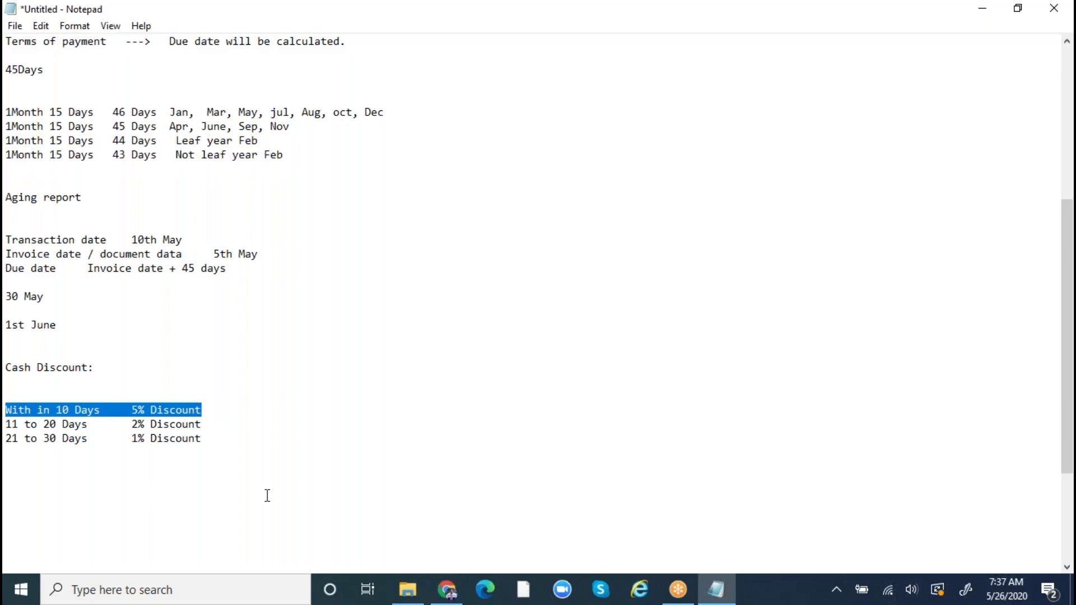
drag(213, 412, 7, 409)
click(36, 408)
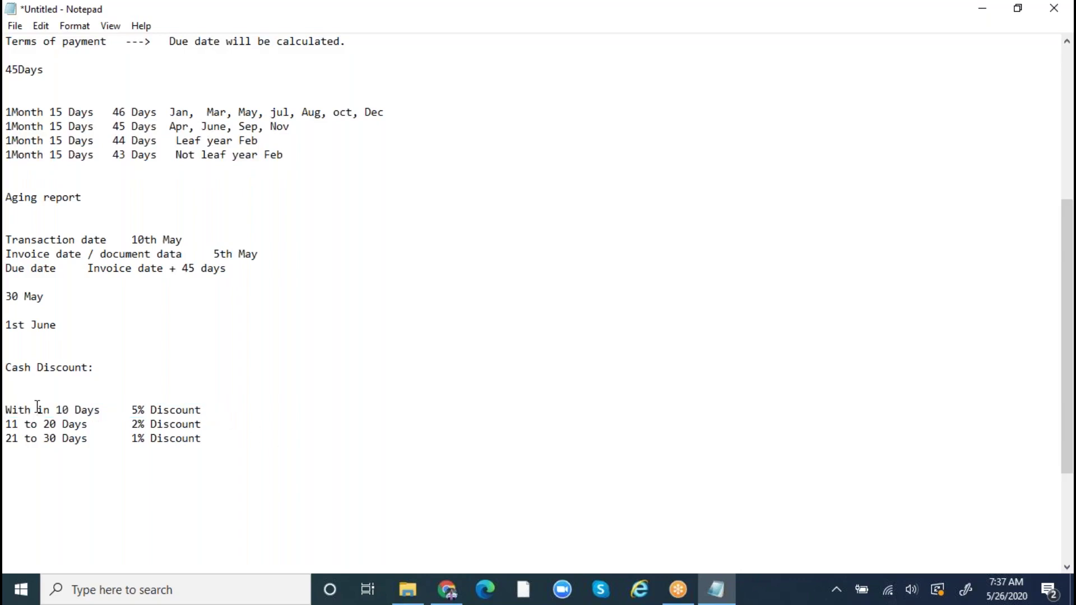
drag(131, 411, 206, 412)
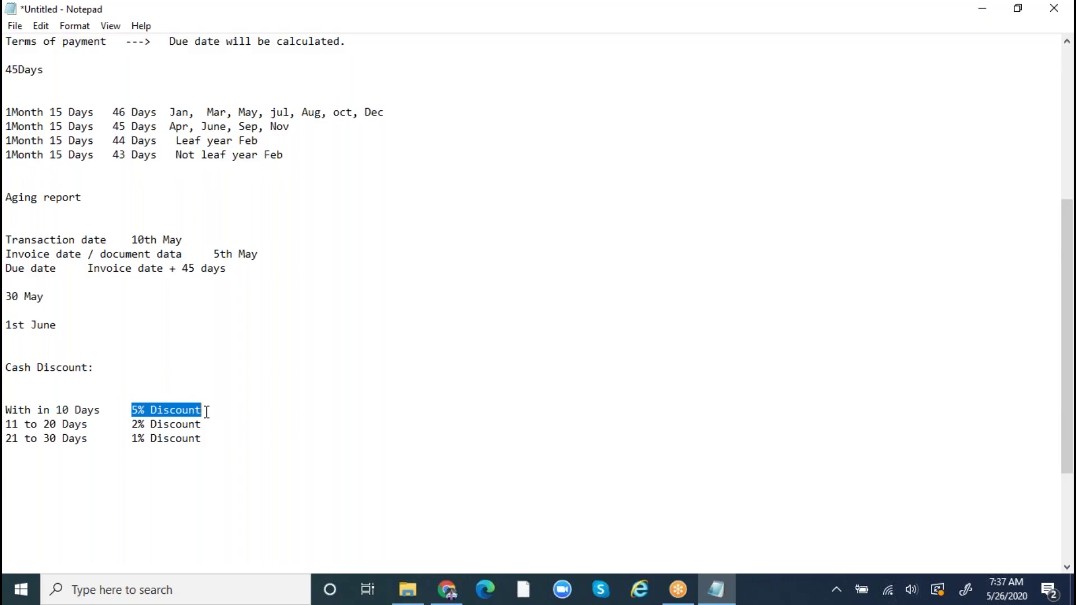
click(94, 424)
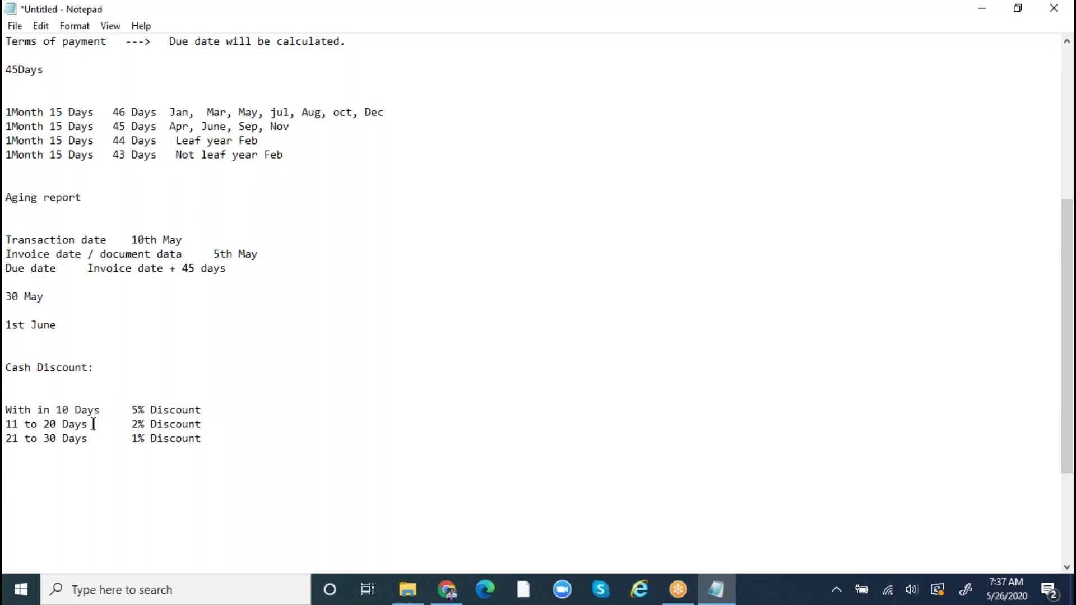
drag(19, 424, 8, 425)
drag(88, 424, 9, 419)
drag(130, 425, 213, 424)
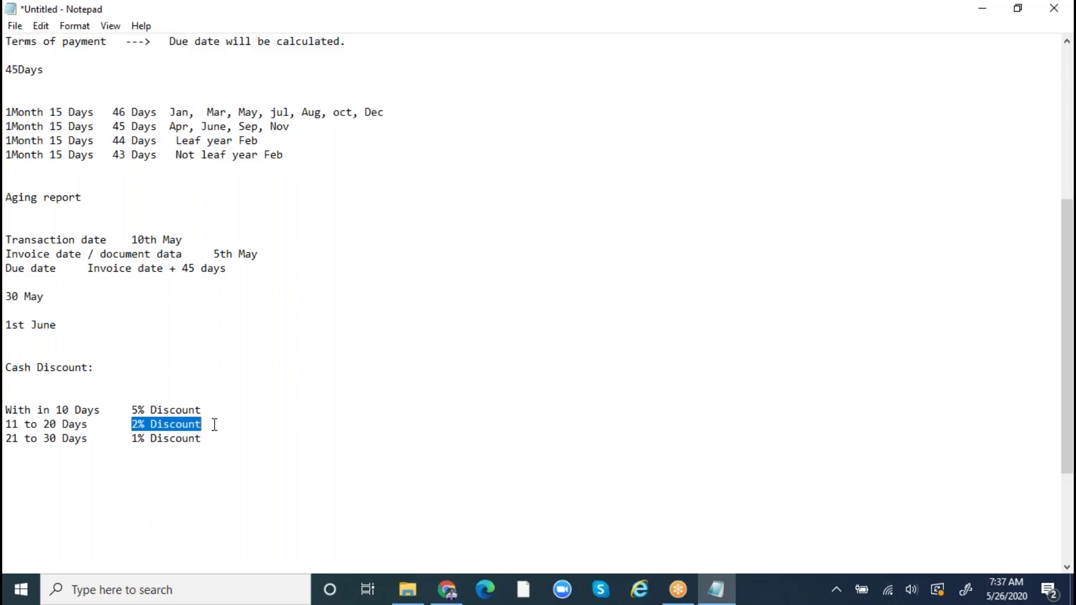
- Remove one blank line between the Cash Discount heading and its discount lines
click(58, 393)
key(BackSpace)
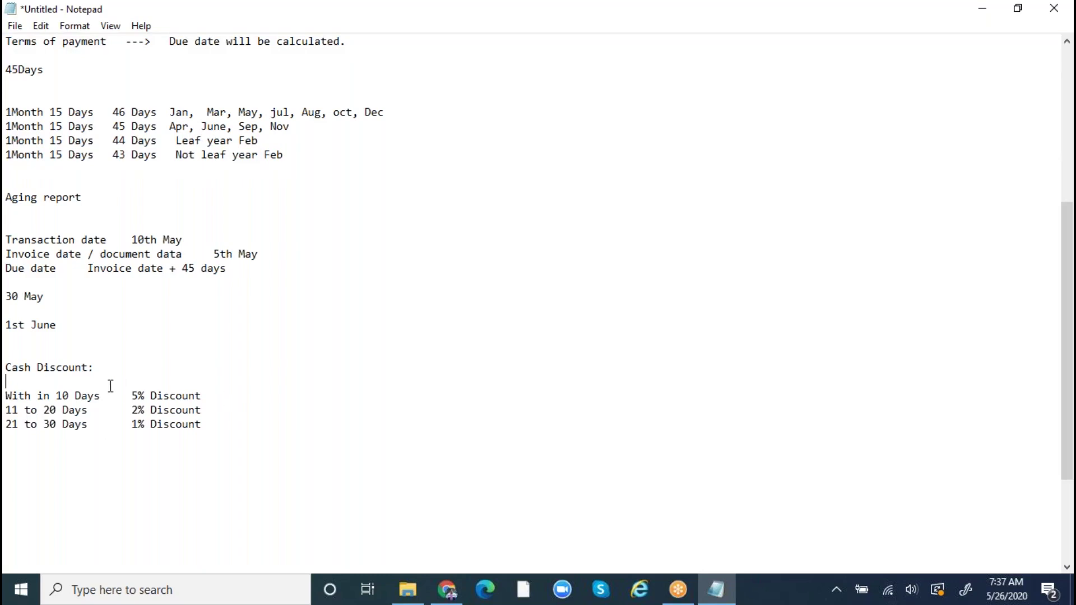
- Switch back to Finance and Operations and open the Accounts payable cash discounts setup from the All vendors page
click(446, 589)
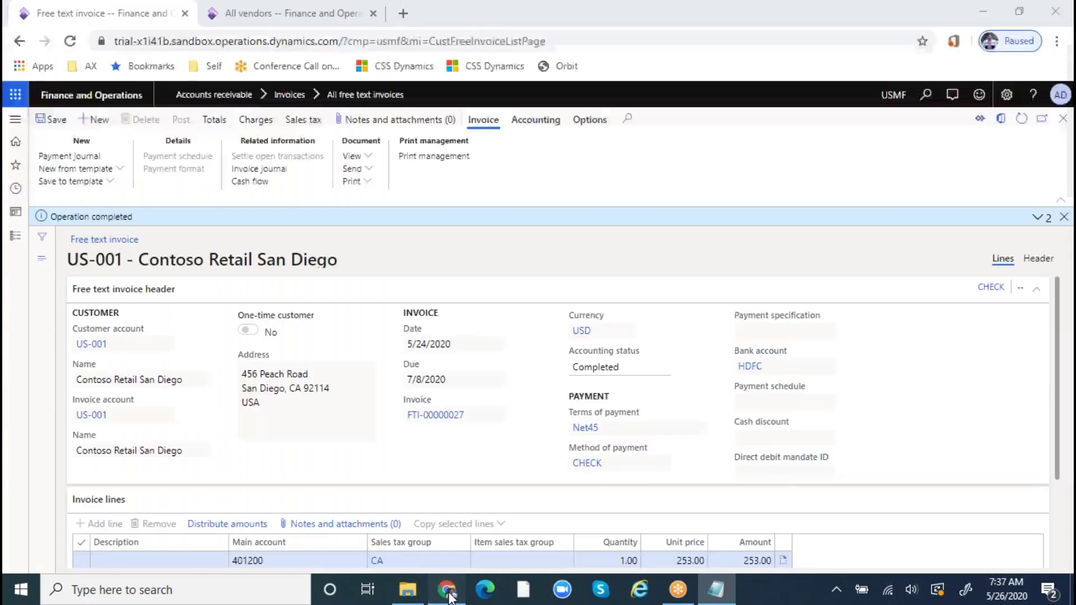
click(260, 14)
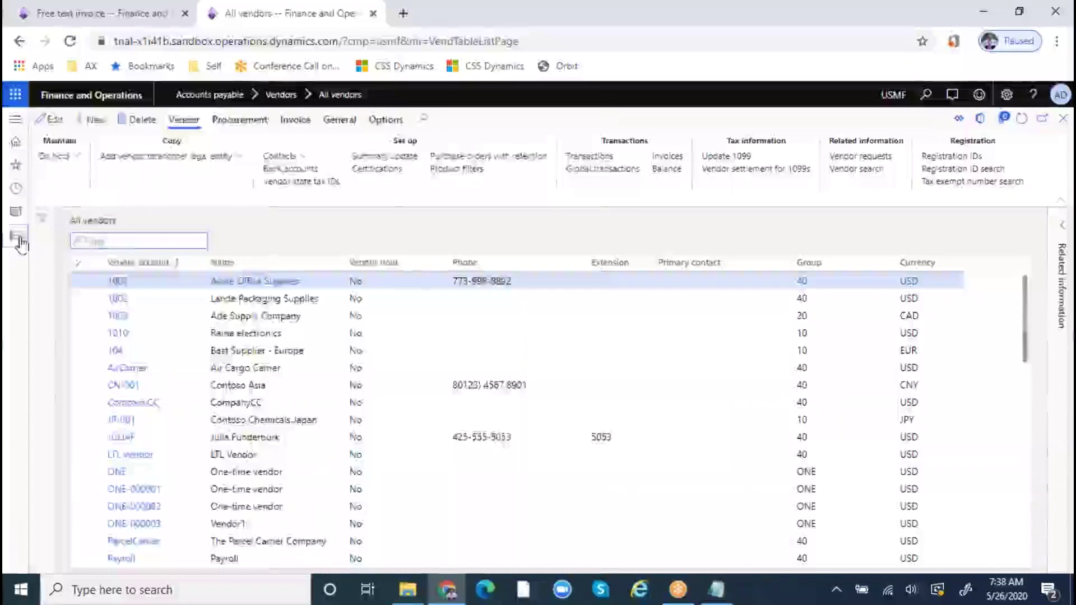
click(19, 237)
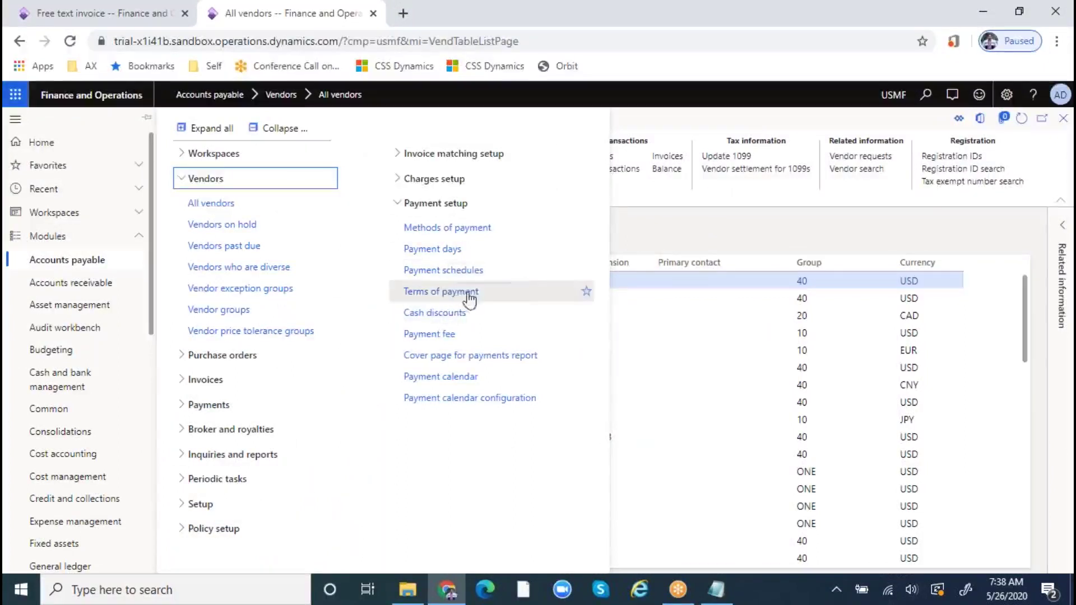
click(451, 313)
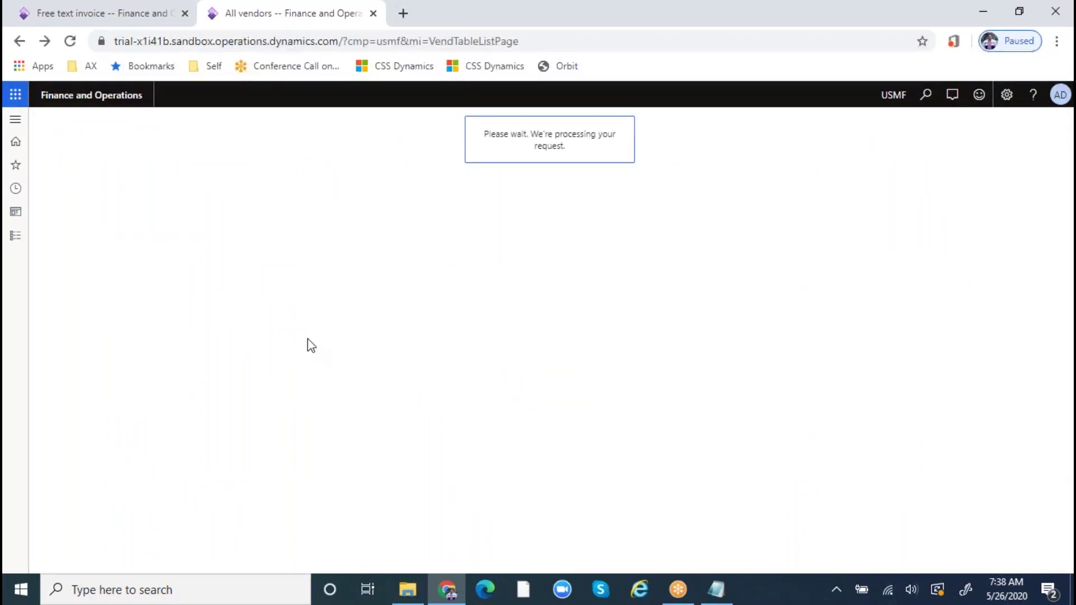
- Look through the existing cash discount codes and select 1%D07 and 2%D07 to examine their setup
scroll(157, 392, down, 2)
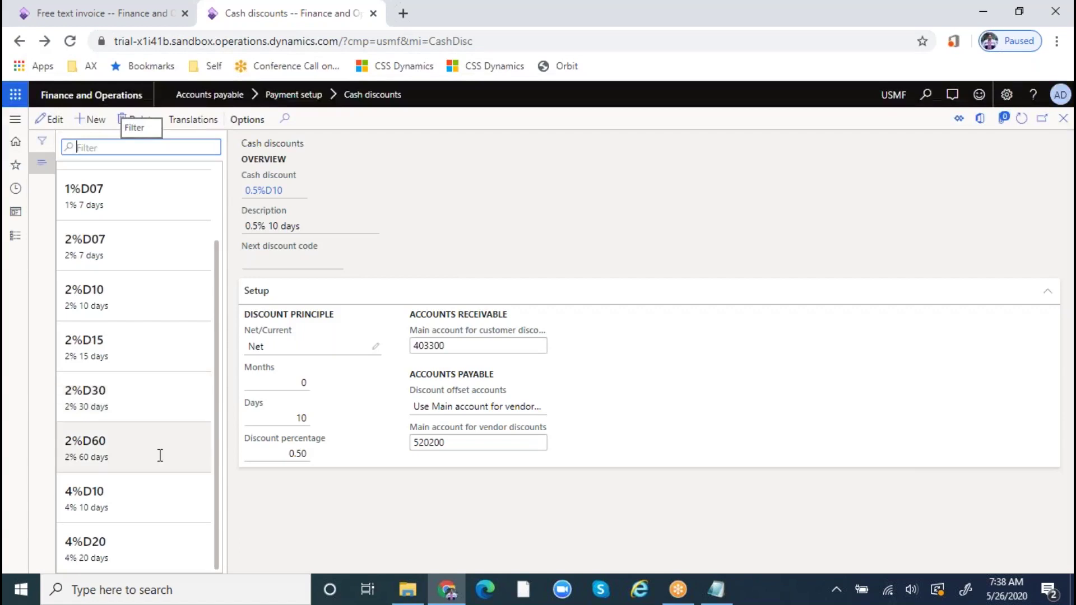
scroll(163, 485, up, 2)
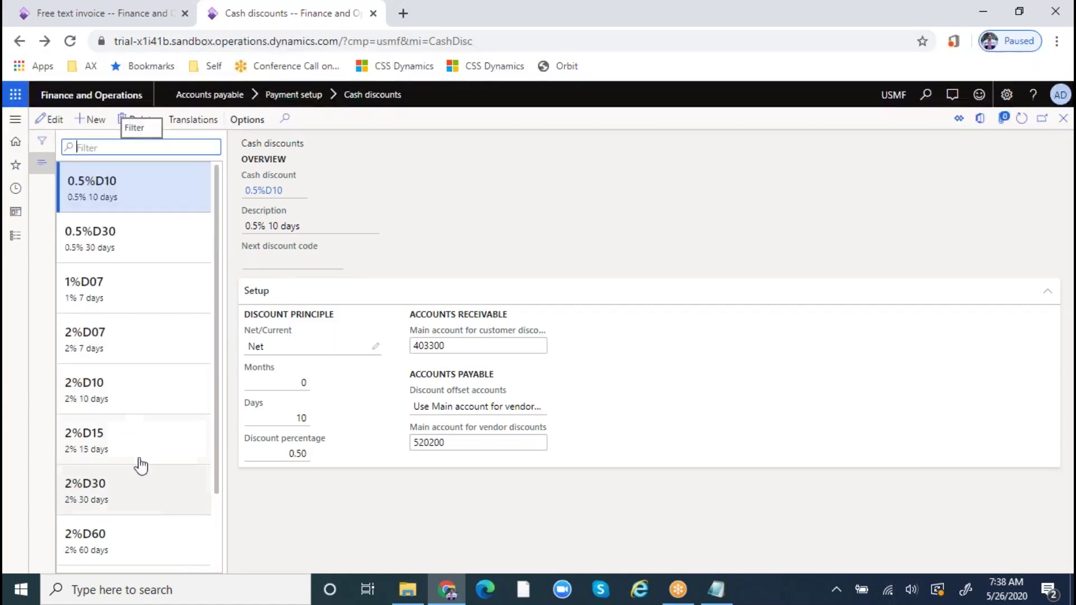
click(125, 292)
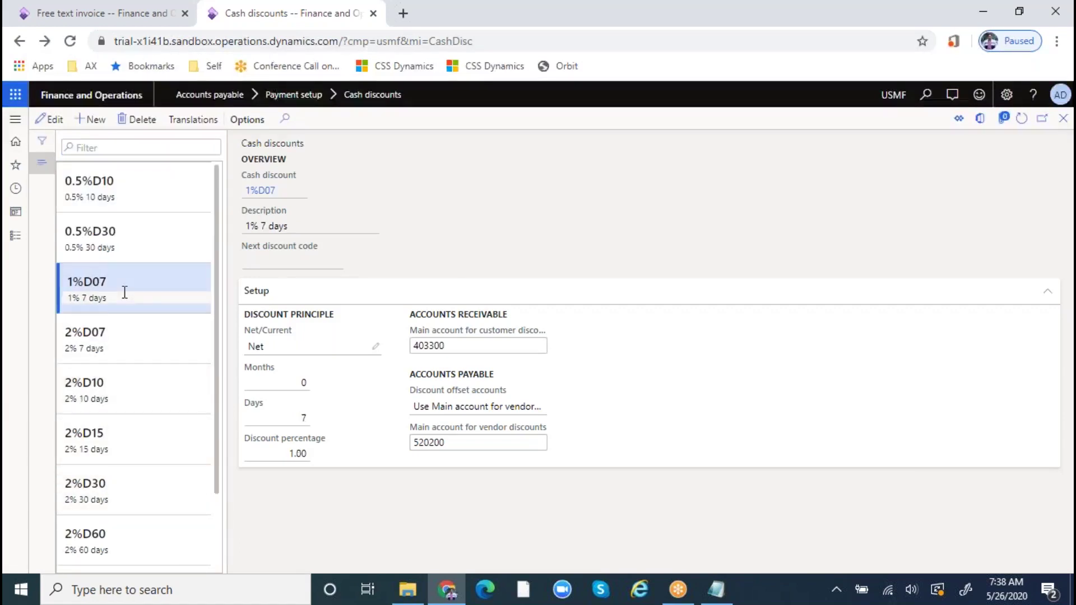
click(125, 344)
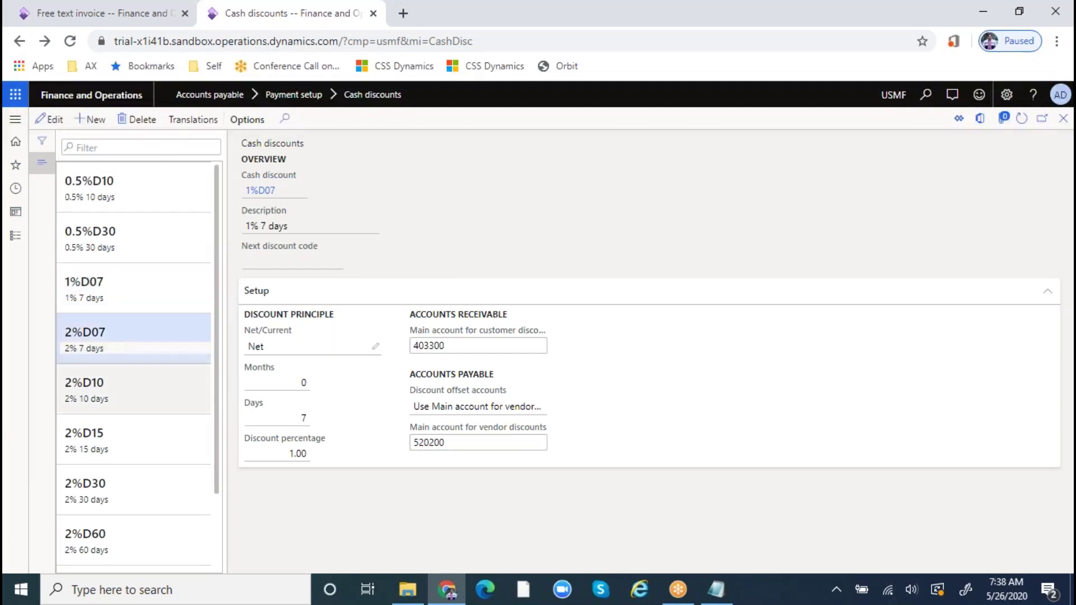
- Check the discount tiers in the notes, and create a new cash discount with code and description 5%10Days
click(716, 590)
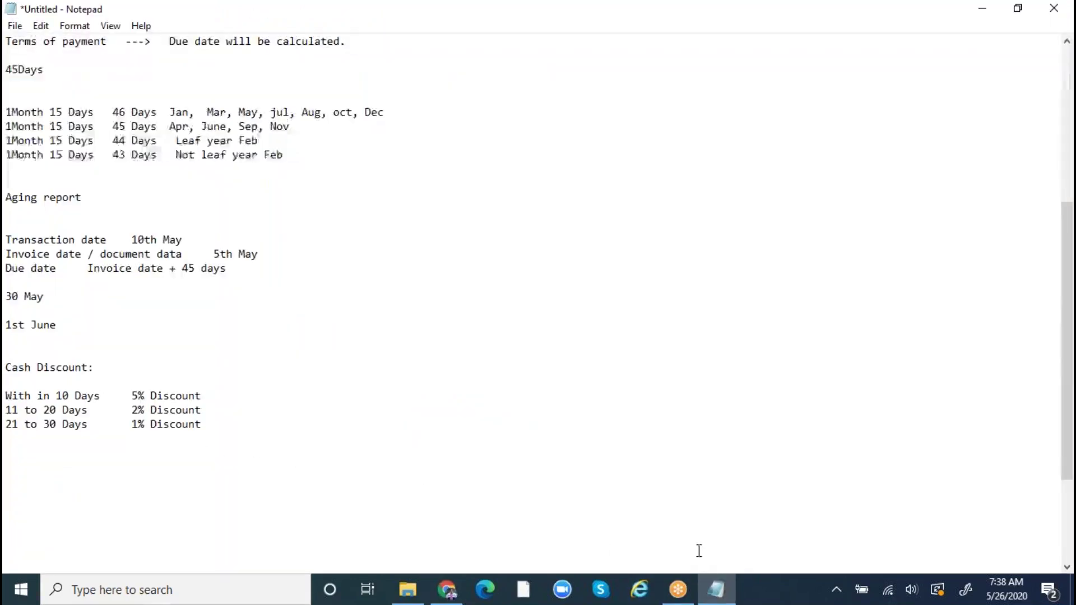
click(717, 594)
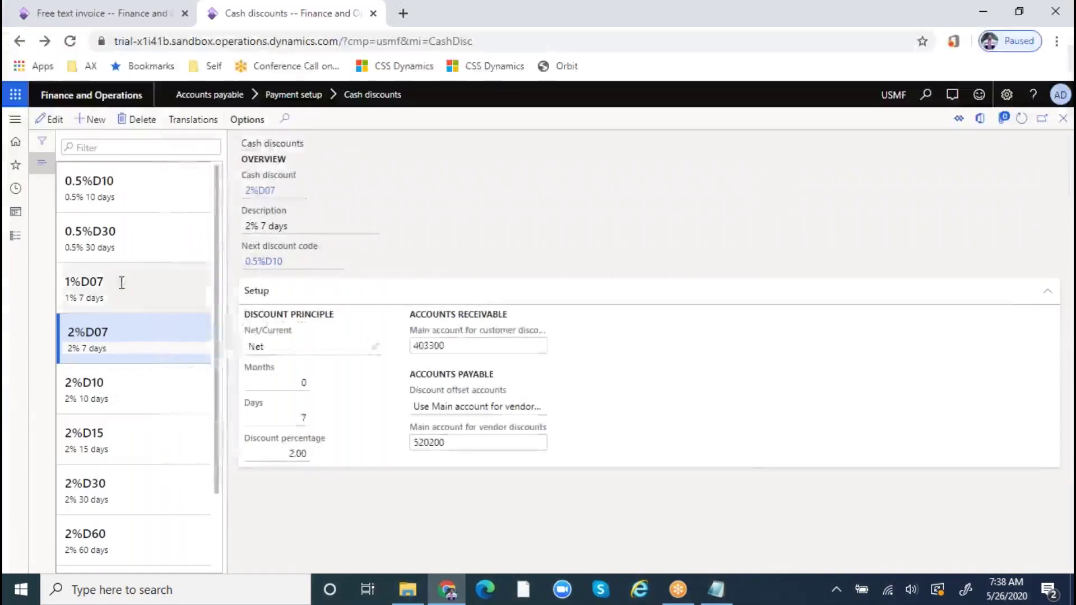
click(53, 125)
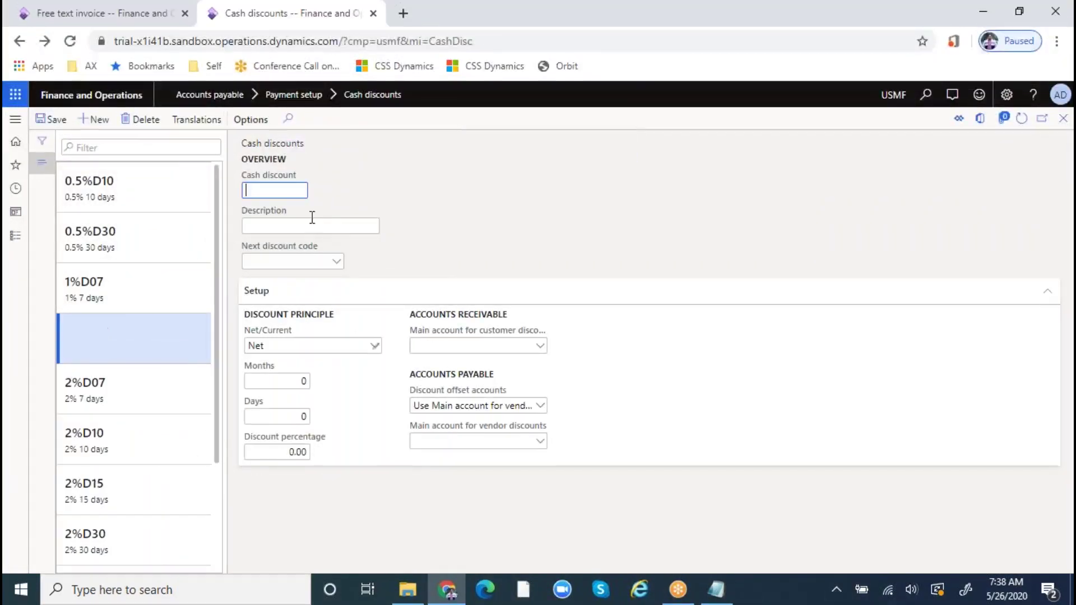
text(5%10Days)
key(Tab)
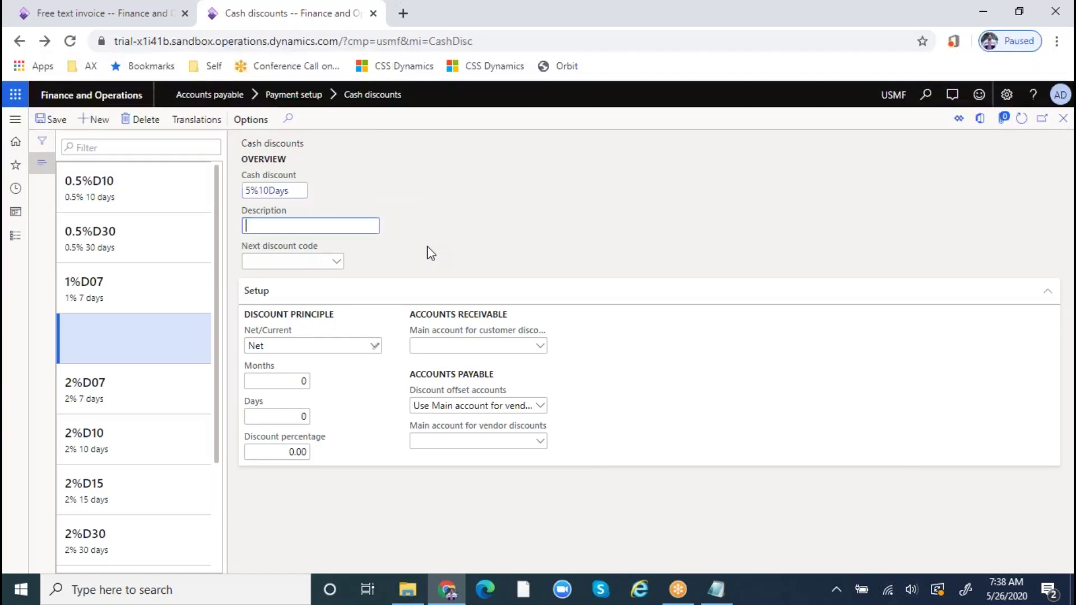
key(shift+Tab)
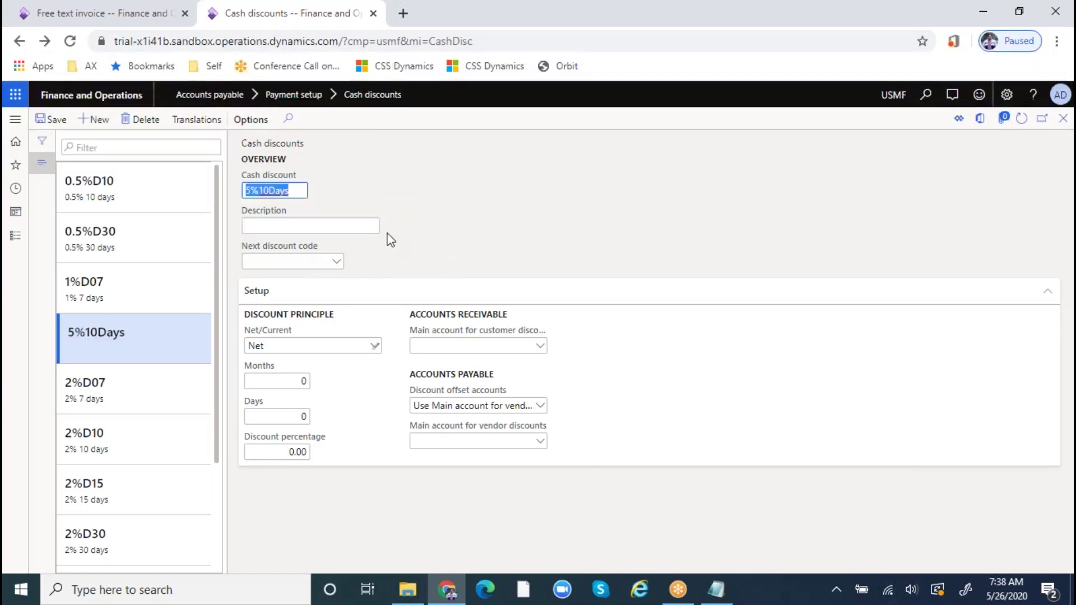
key(ctrl+c)
key(Tab)
key(ctrl+v)
key(Tab)
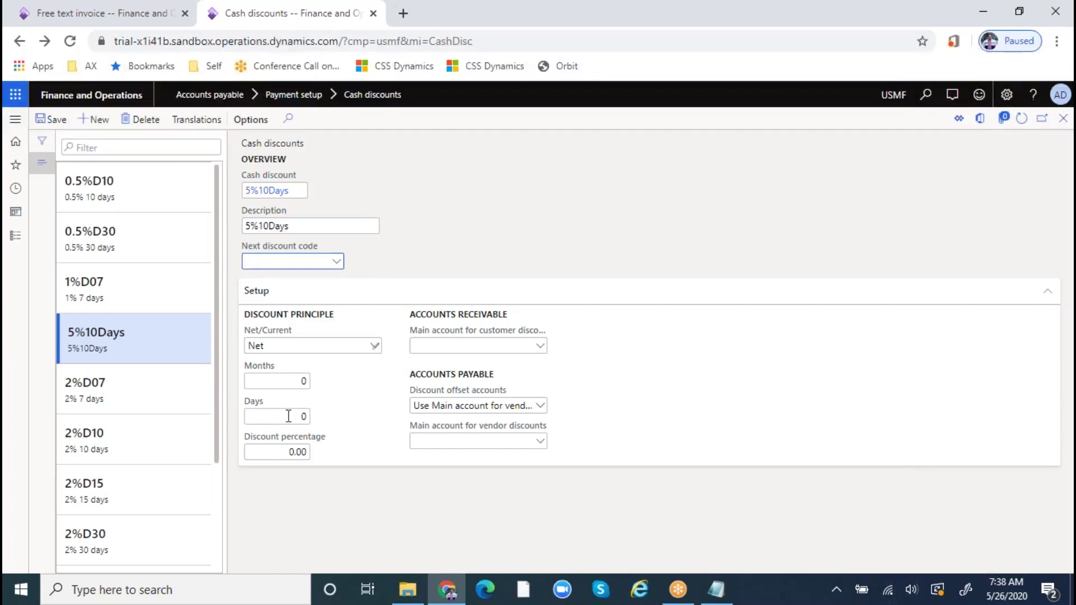
- Set the new discount to 10 days and 5 percent, bookmark the page, and try to save the record
click(280, 416)
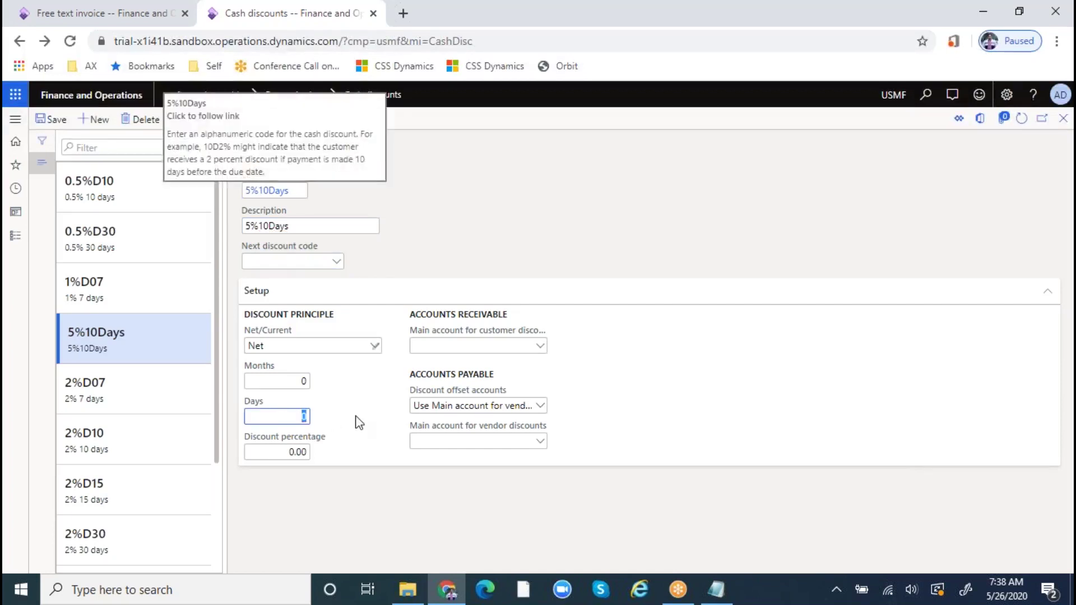
key(Tab)
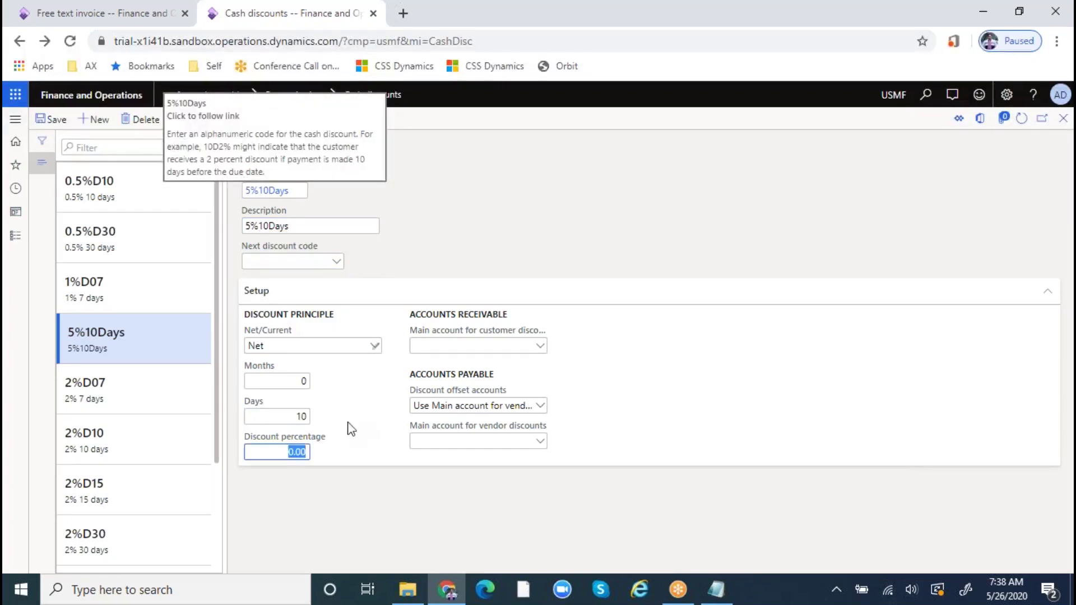
text(5)
key(ctrl+d)
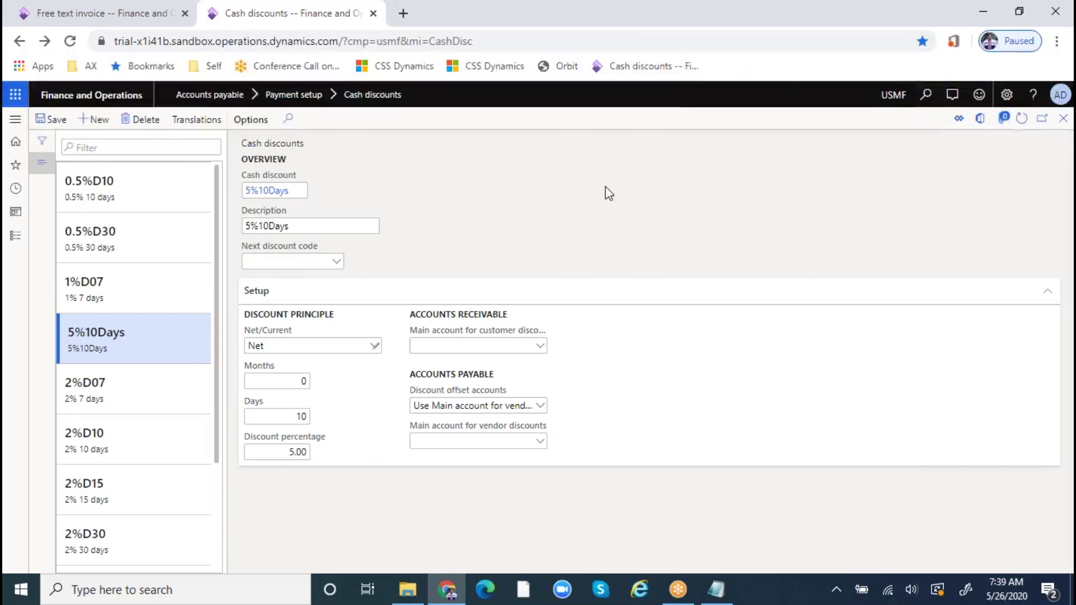
key(ctrl+s)
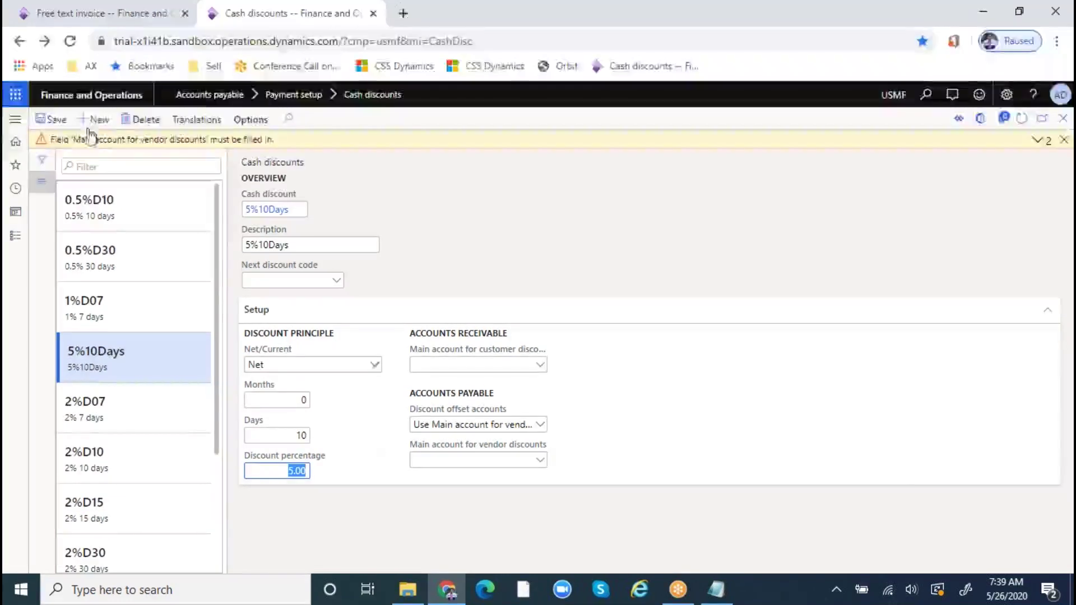
- Set the main account for customer discounts to 403200 (Discount) and try to save the 5%10Days record
click(507, 363)
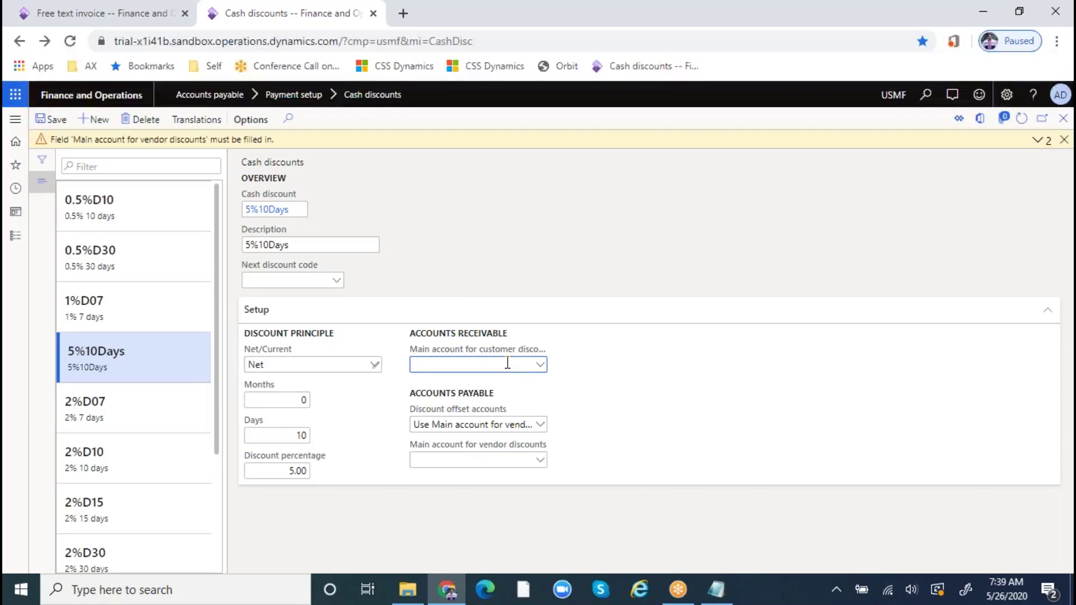
click(540, 367)
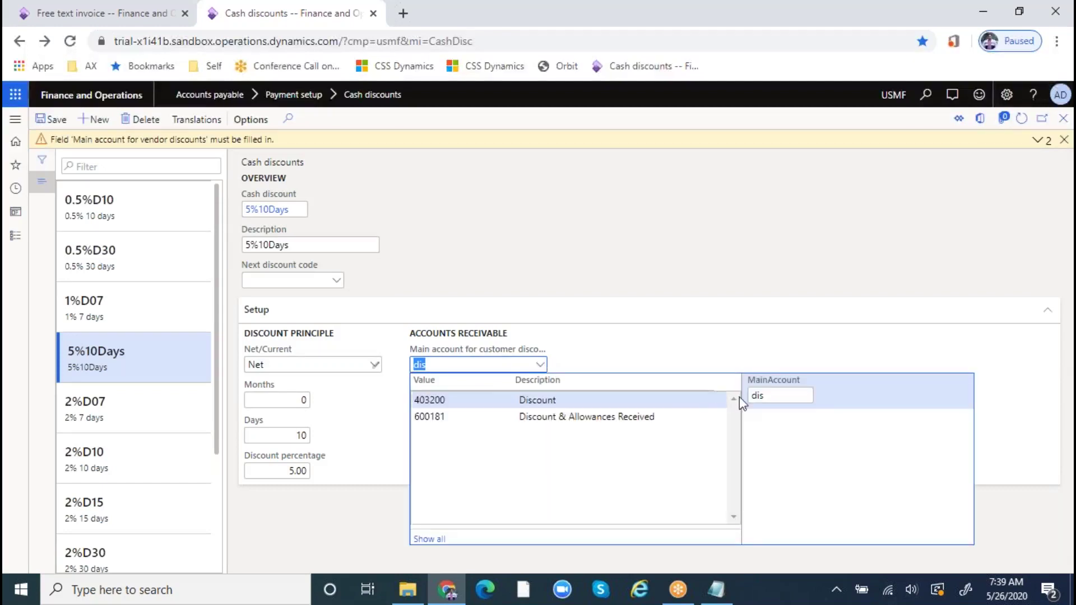
click(491, 399)
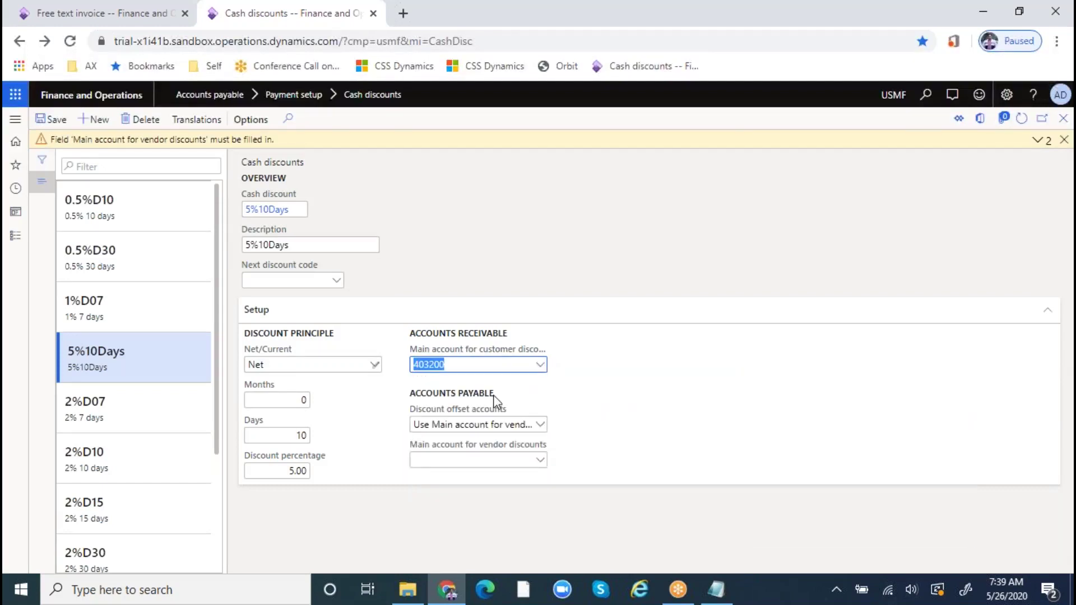
click(493, 395)
click(1062, 121)
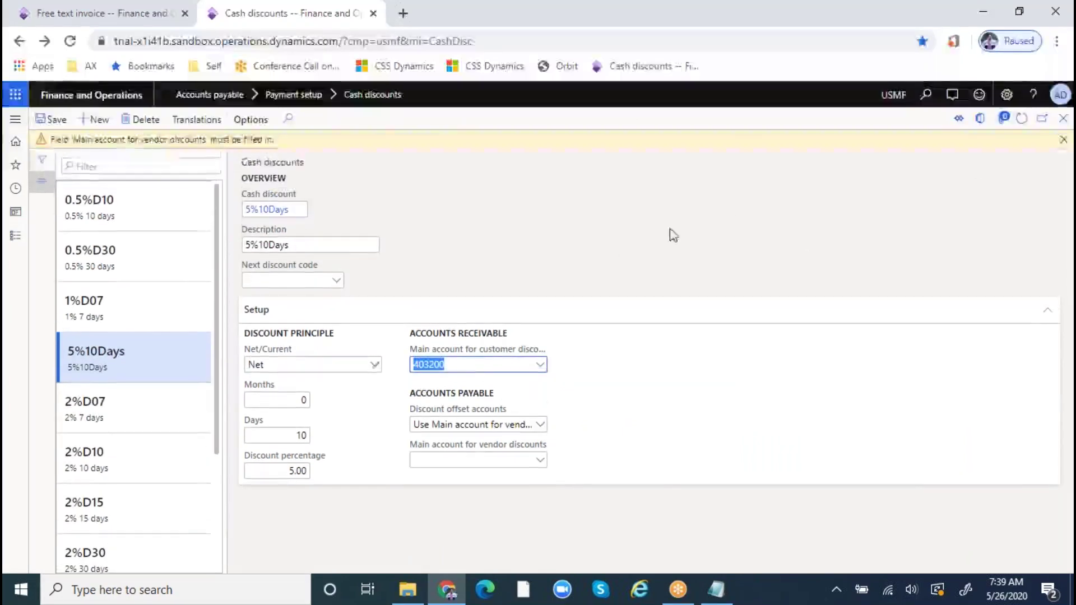
click(1062, 139)
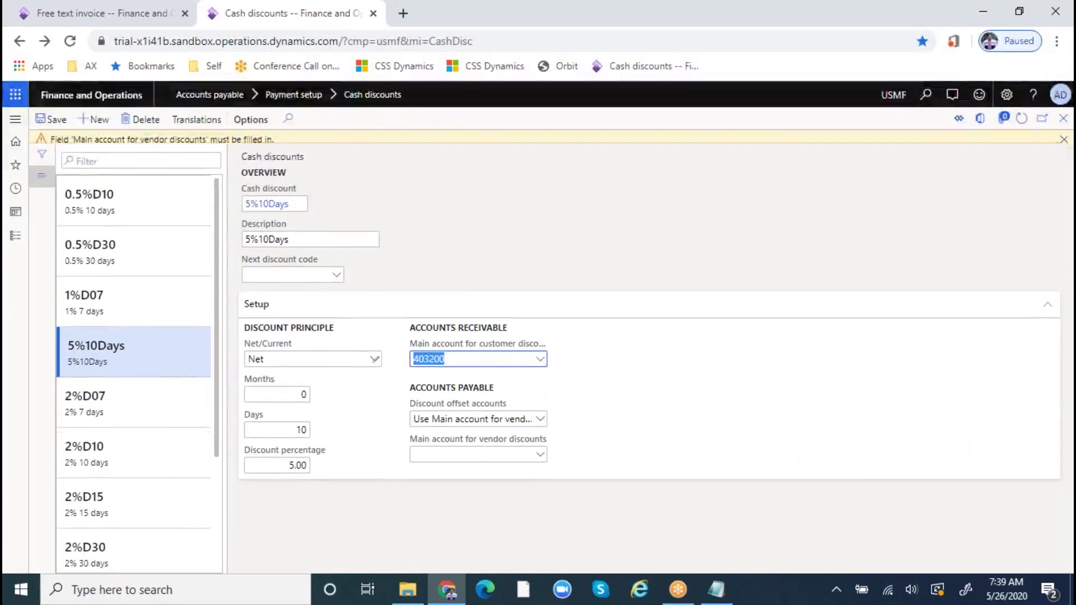
click(278, 450)
click(281, 414)
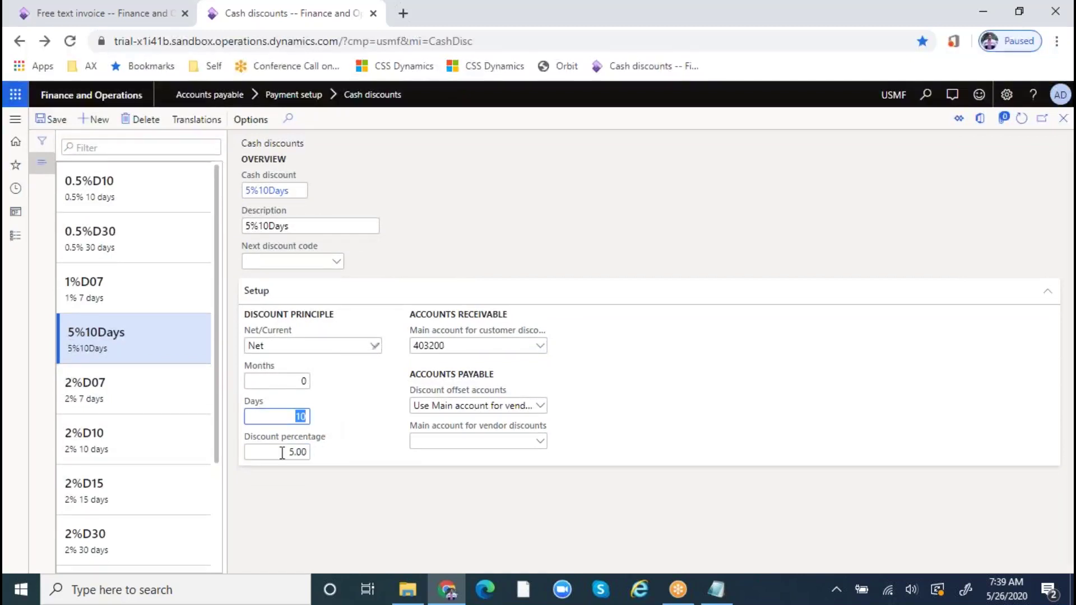
key(Tab)
key(ctrl+s)
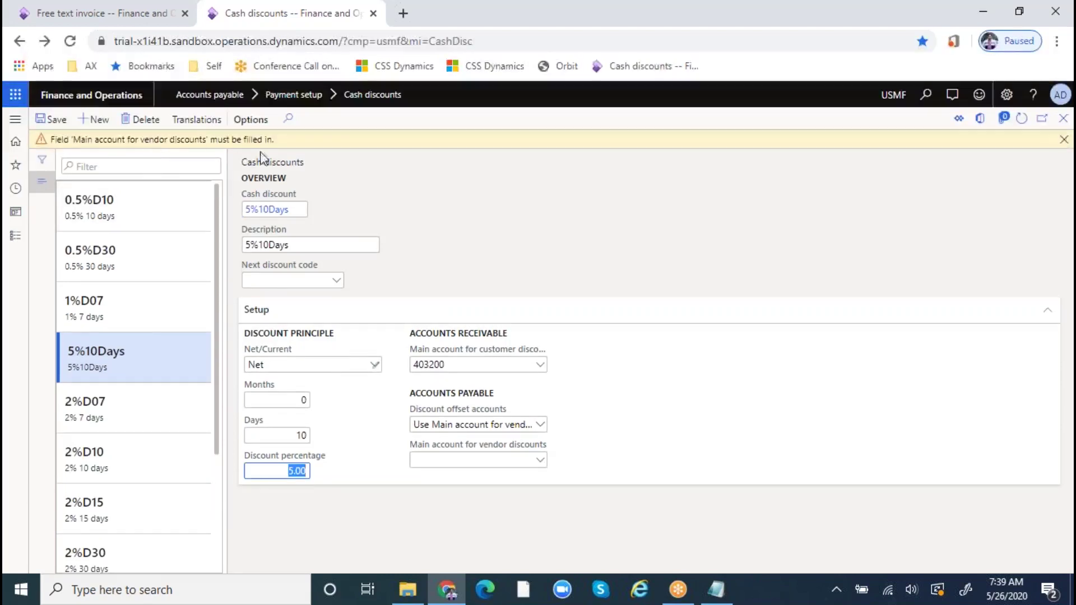
- Set the main account for vendor discounts to 403200 (Discount) and save the record
click(540, 461)
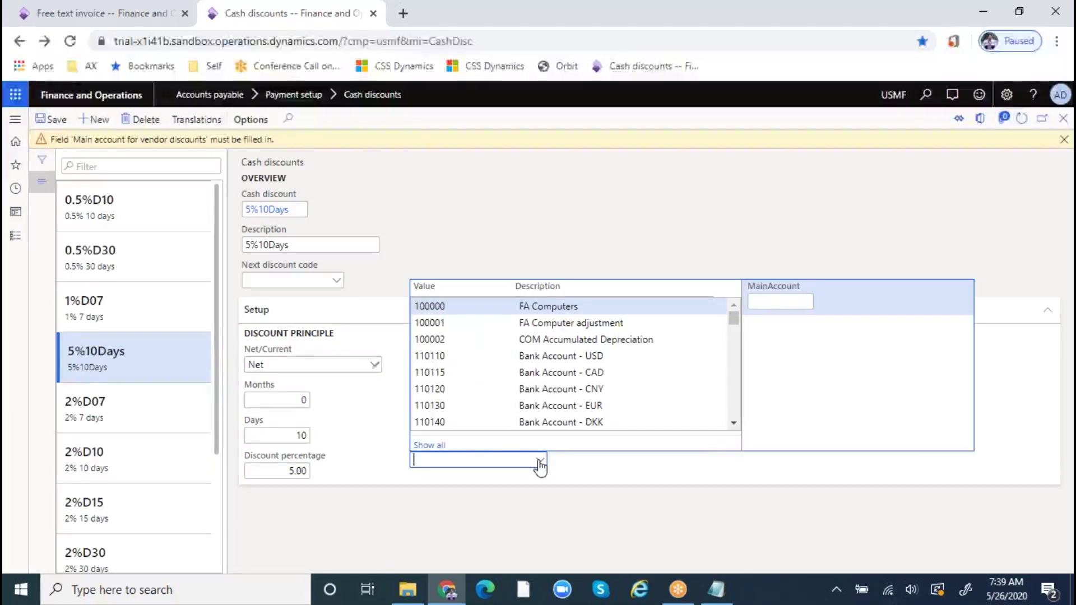
text(dis)
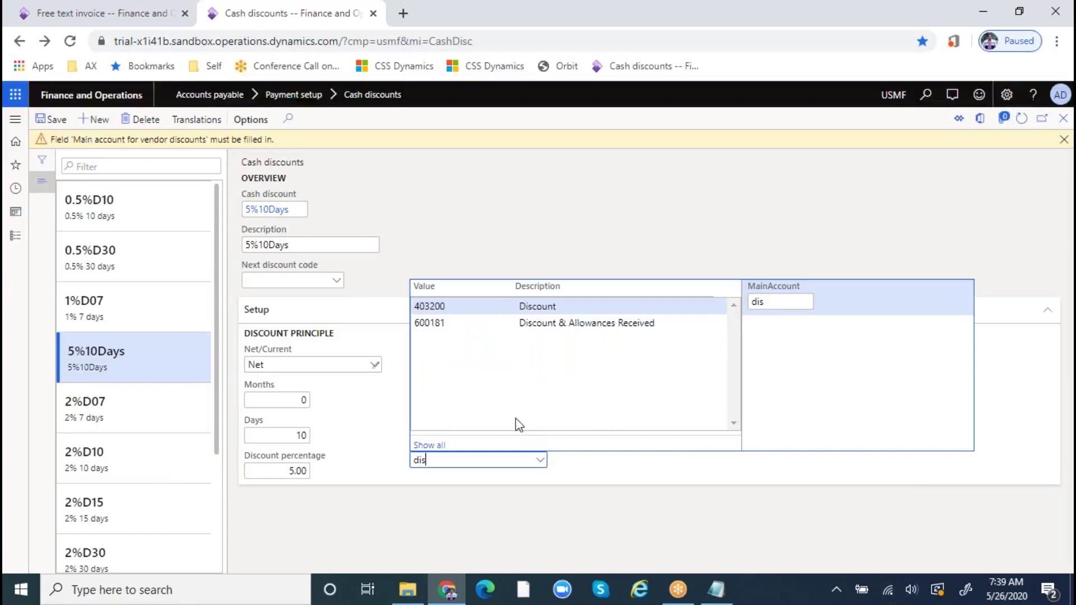
click(448, 306)
click(50, 120)
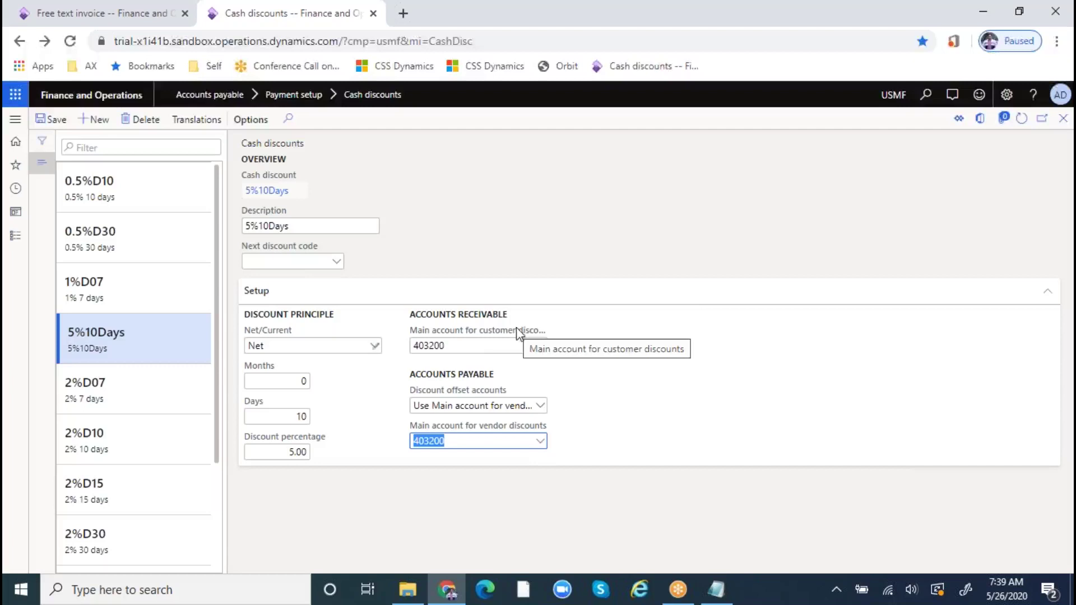
- Replace the main account for vendor discounts with 600181 (Discount & Allowances Received)
click(539, 442)
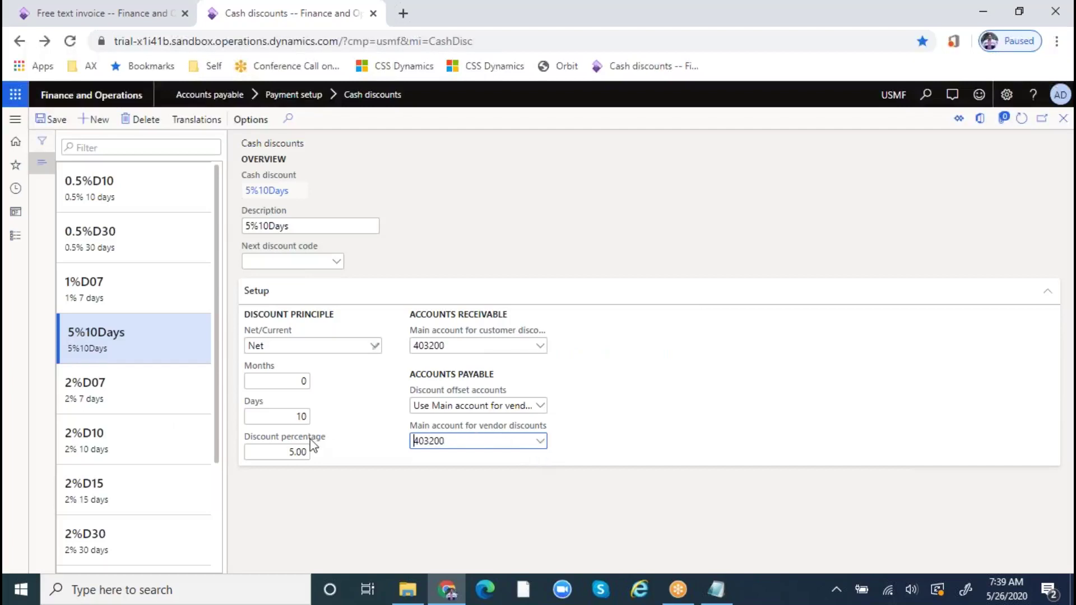
key(shift+End)
key(Delete)
text(dis)
click(540, 440)
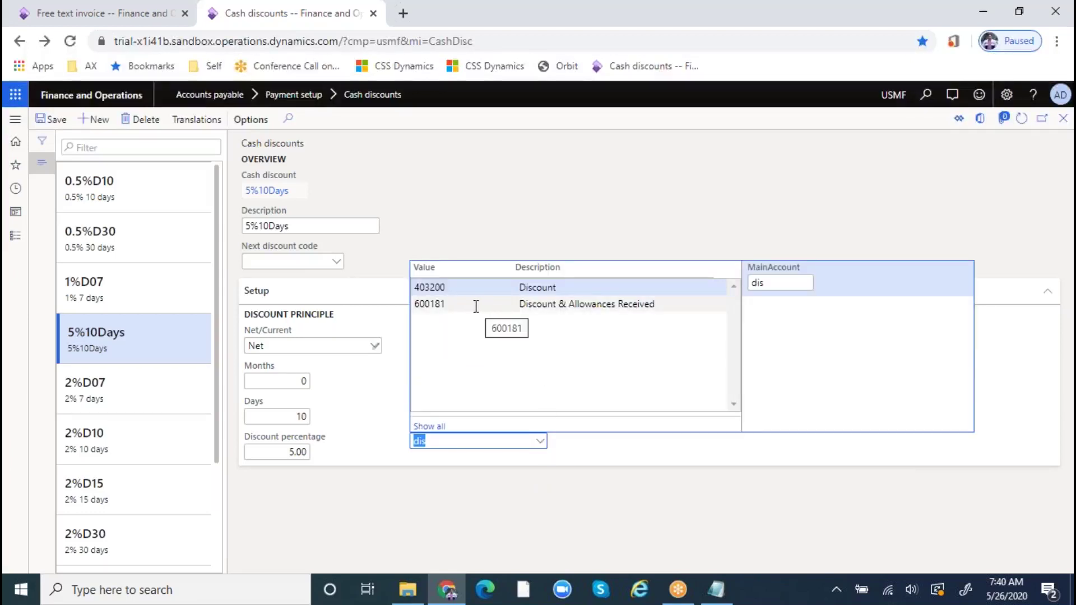
click(458, 304)
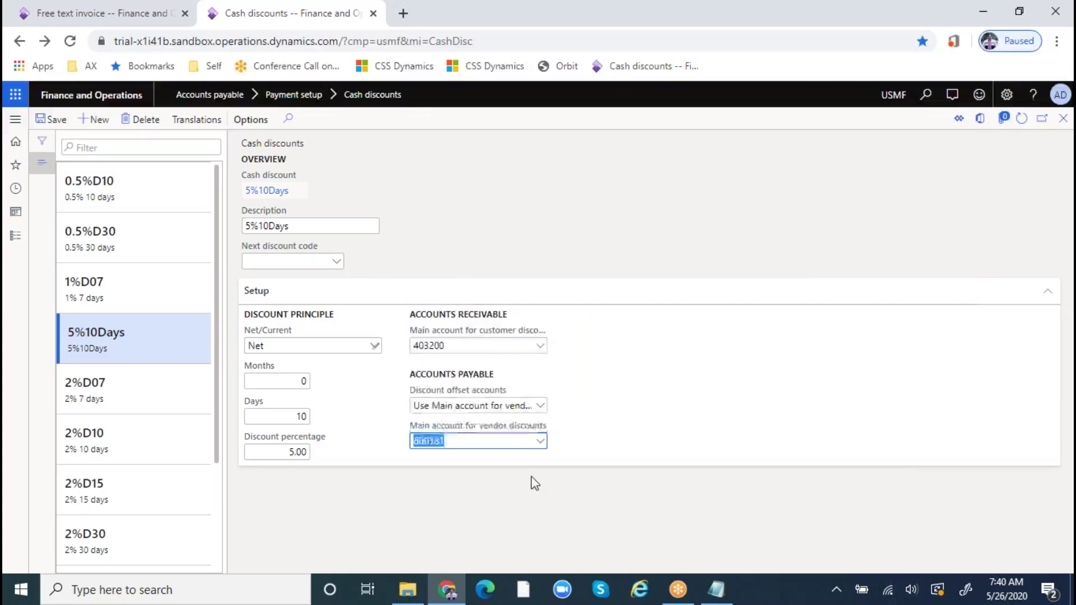
- Check the vendor discount account of 2%D07, and set the 5%10Days main account for vendor discounts to 520200
click(143, 393)
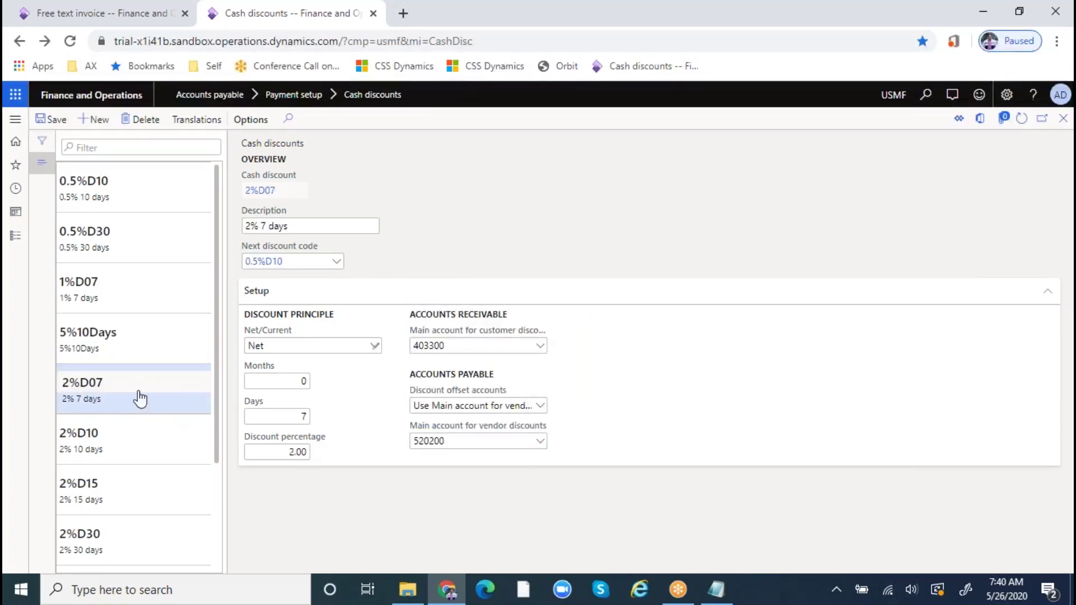
click(539, 446)
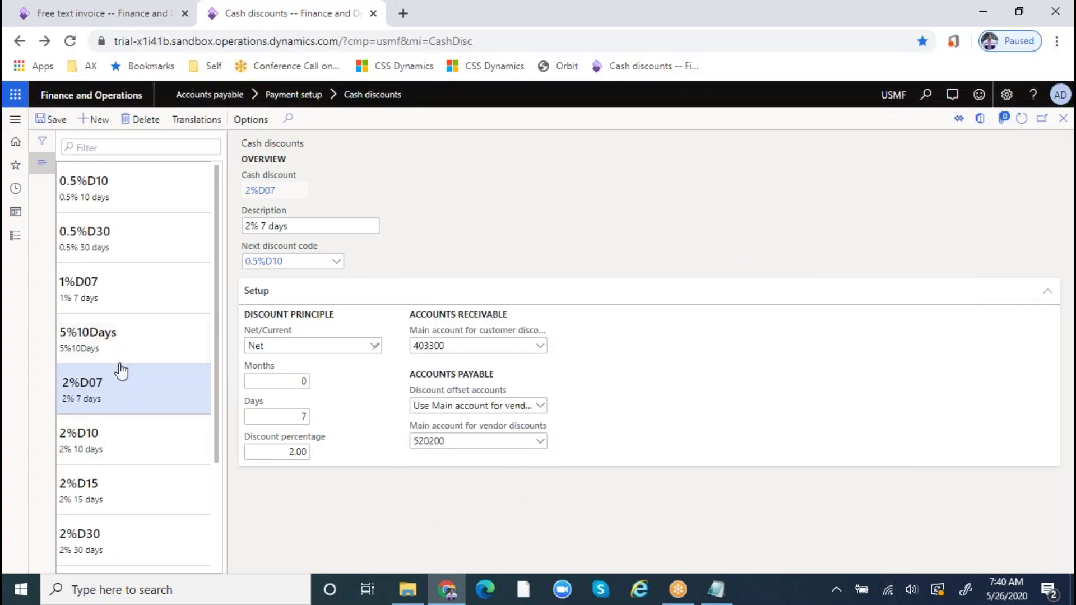
click(116, 342)
click(467, 440)
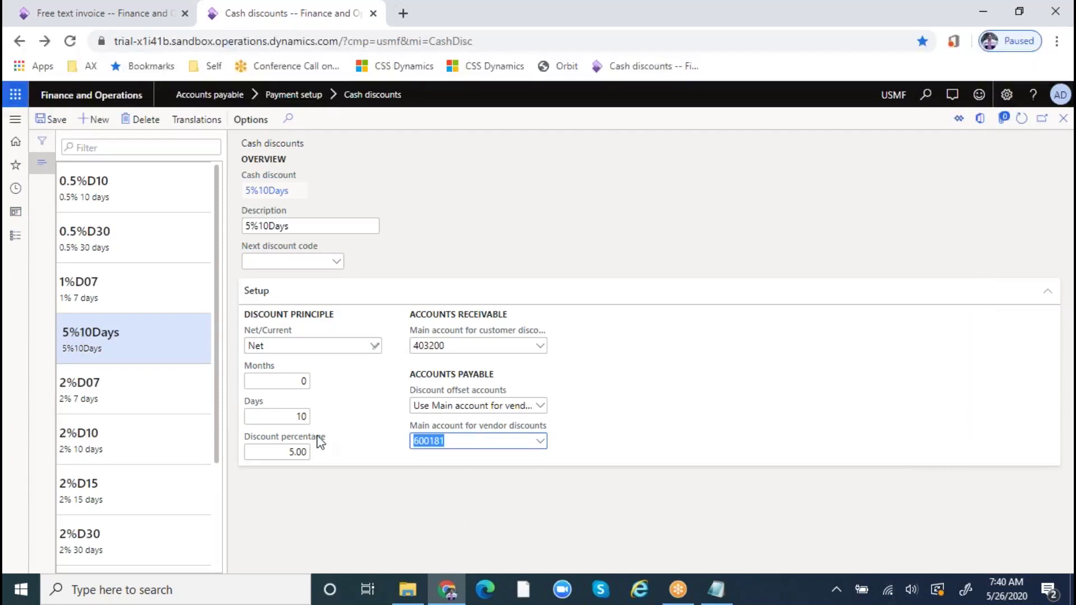
text(520200)
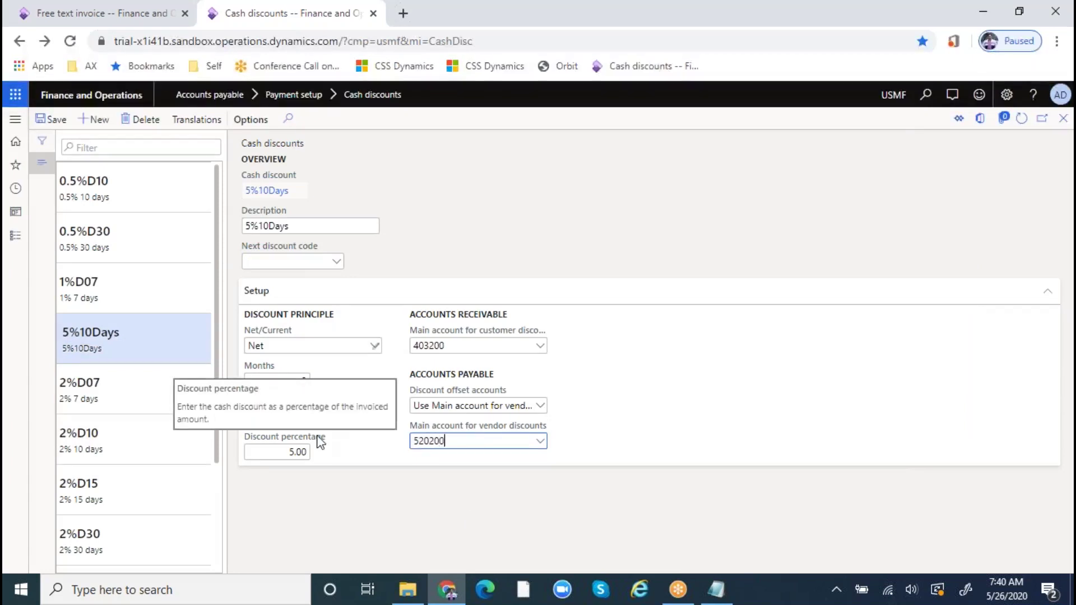
key(Tab)
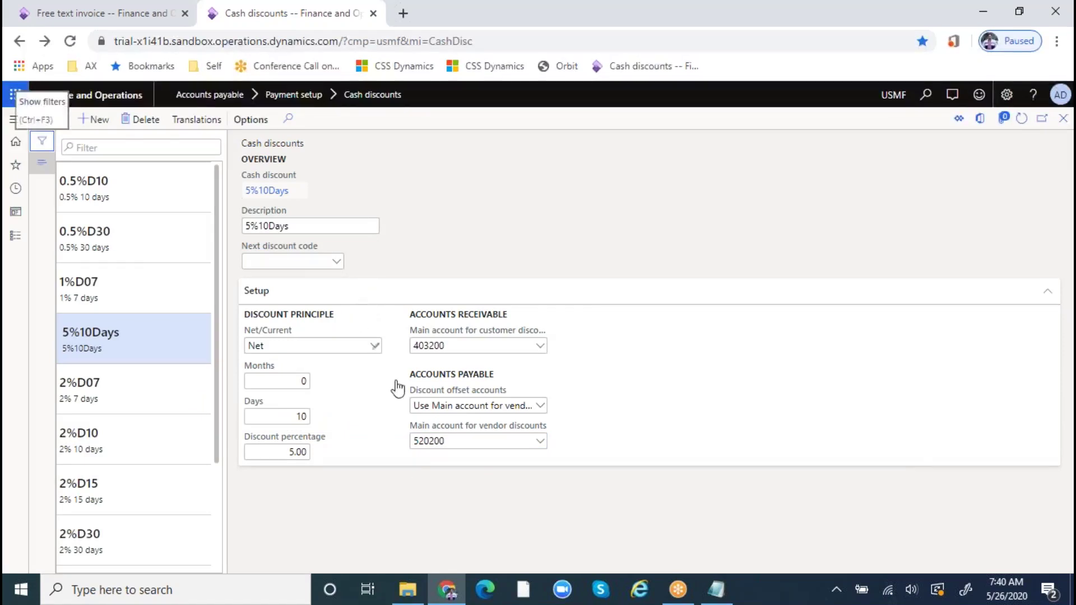
- Open the cash discounts setup of Accounts receivable and look for the 5%10Days code in its list
mouse_move(489, 411)
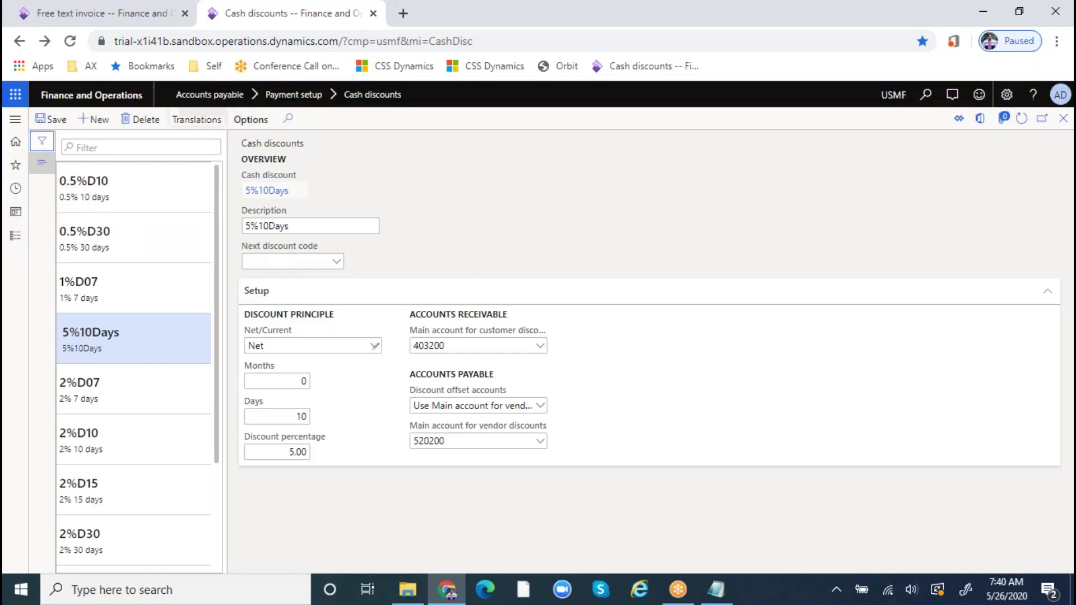
click(15, 236)
click(87, 287)
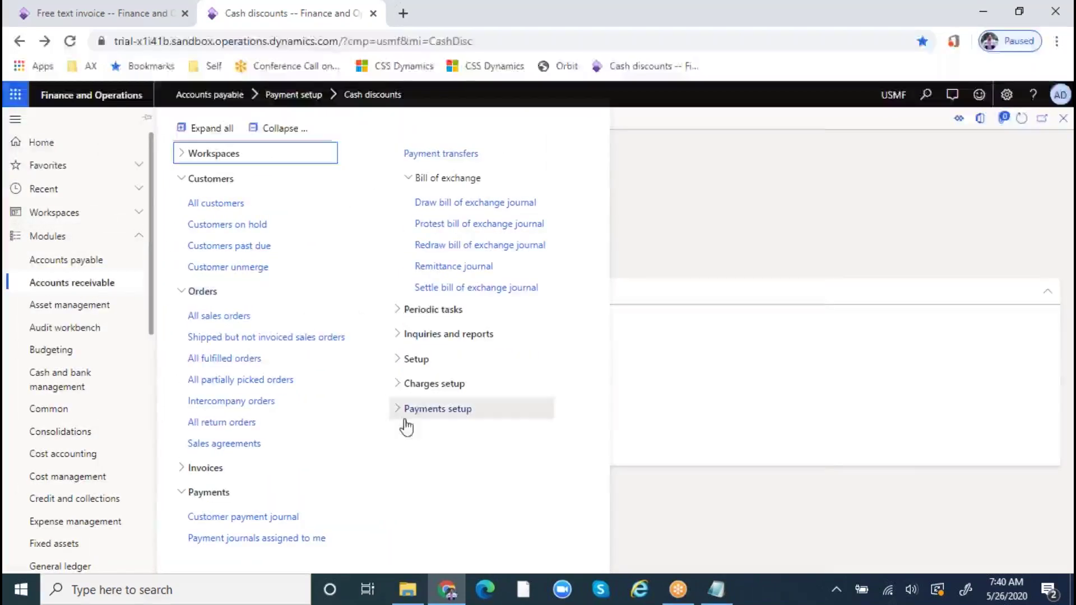
click(405, 418)
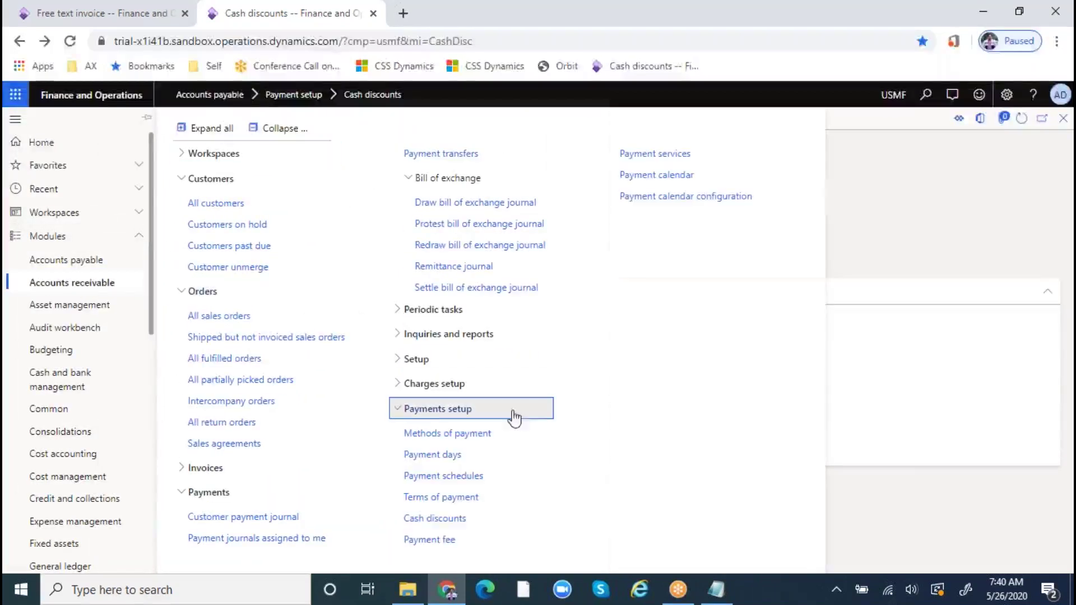
click(469, 502)
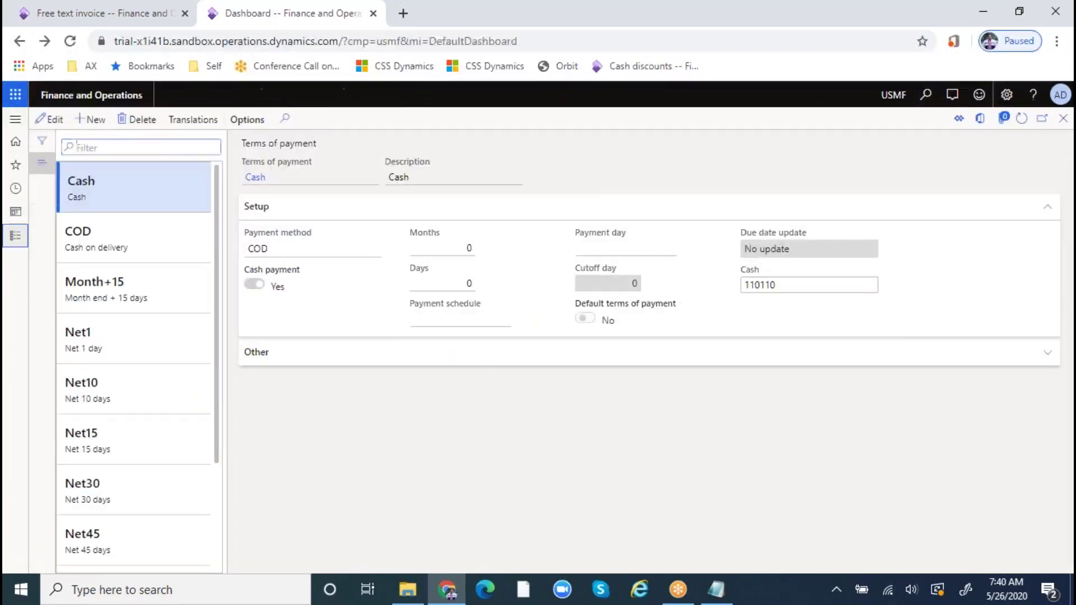
click(20, 236)
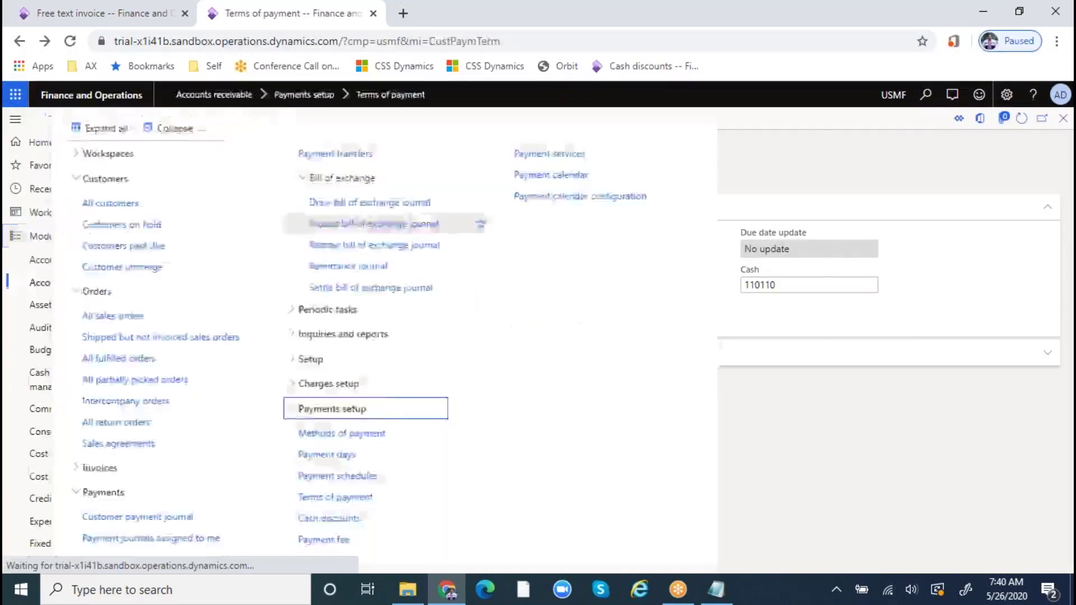
click(456, 514)
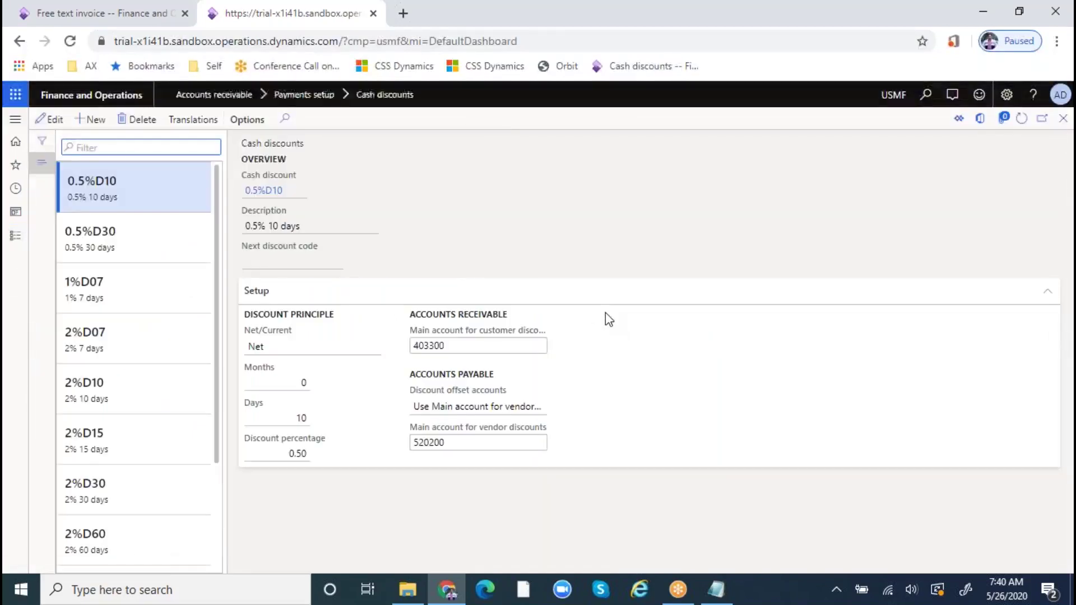
scroll(202, 369, down, 3)
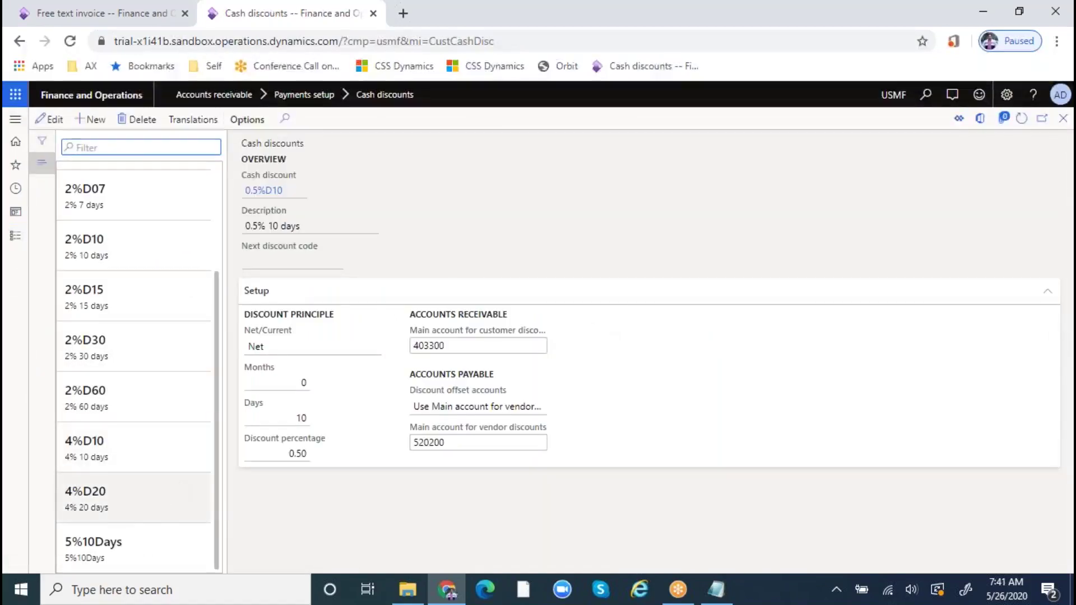
- Open the 5%10Days cash discount for editing and examine the options for its discount offset accounts
click(115, 547)
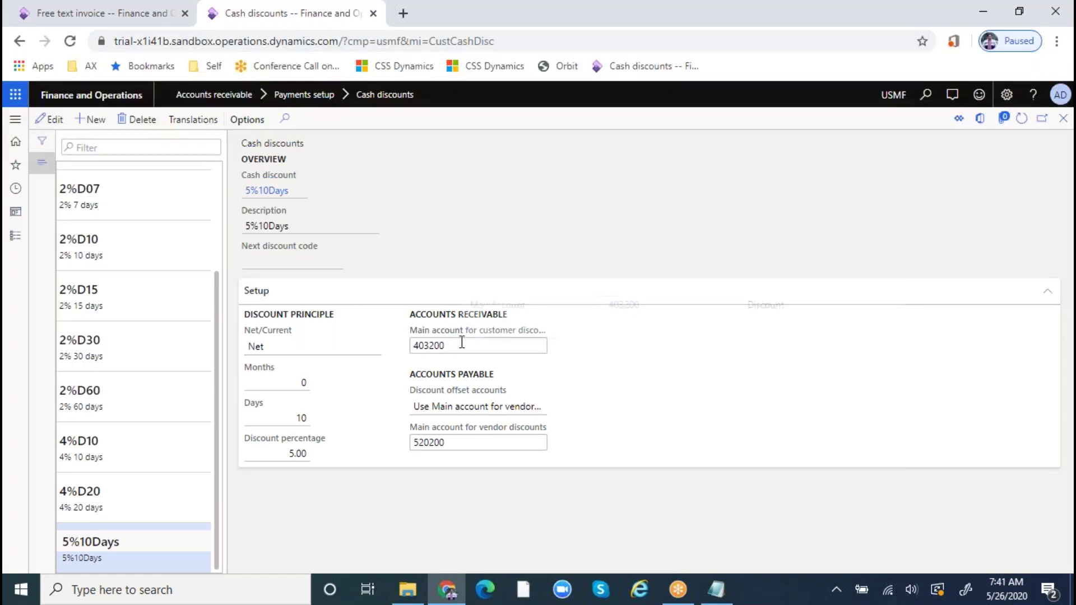
mouse_move(461, 343)
click(532, 406)
click(46, 123)
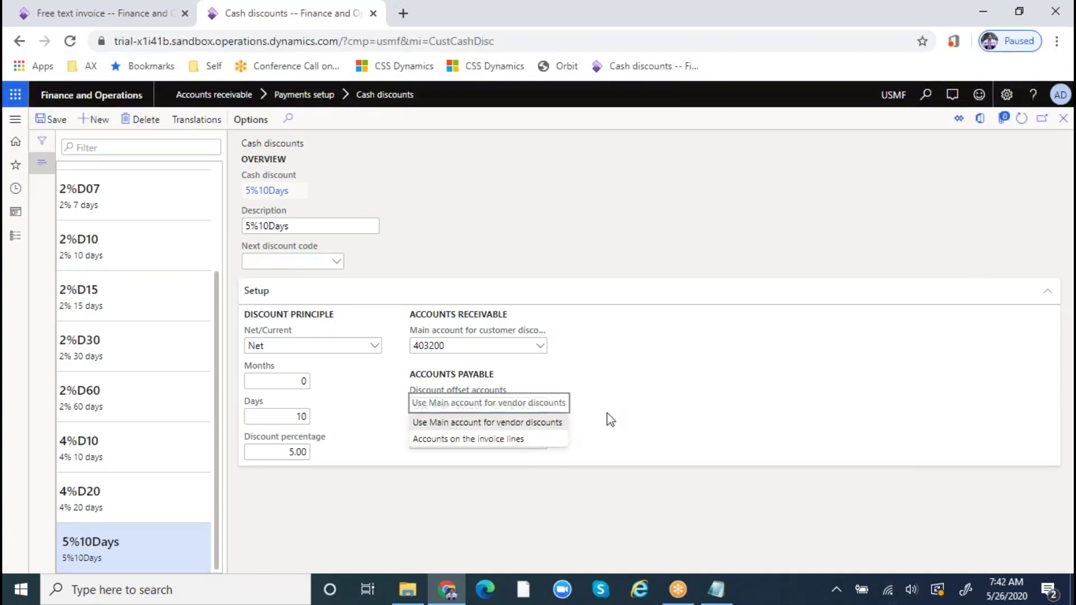
click(640, 406)
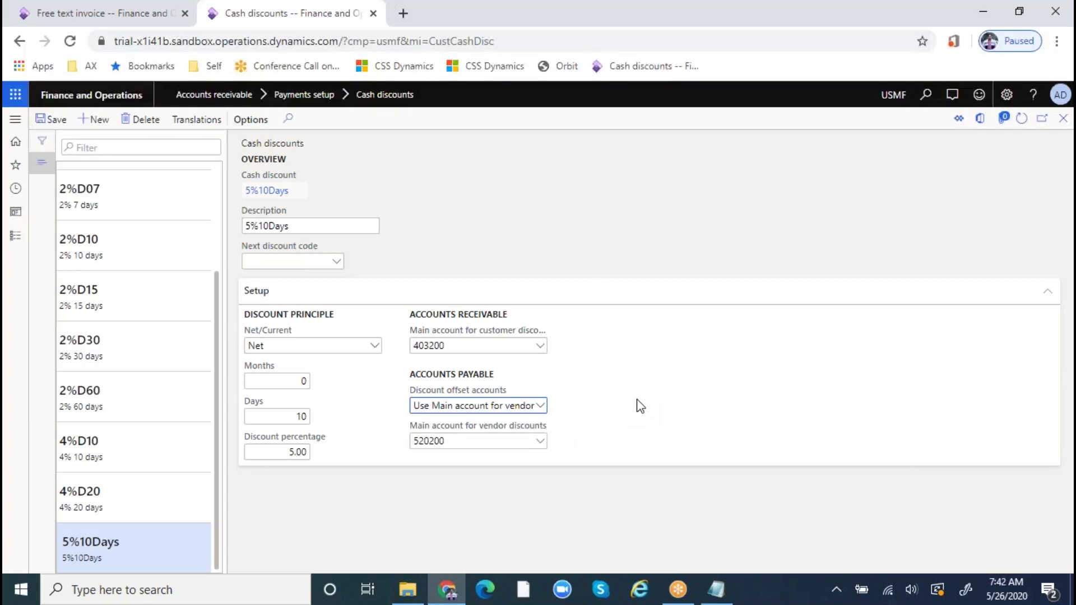
click(541, 407)
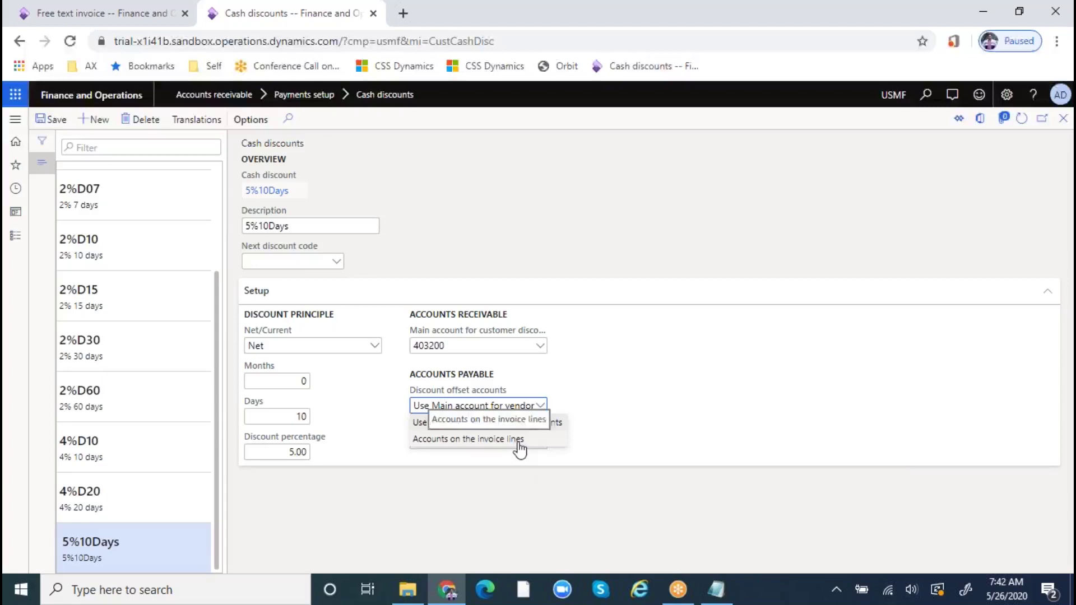
click(614, 430)
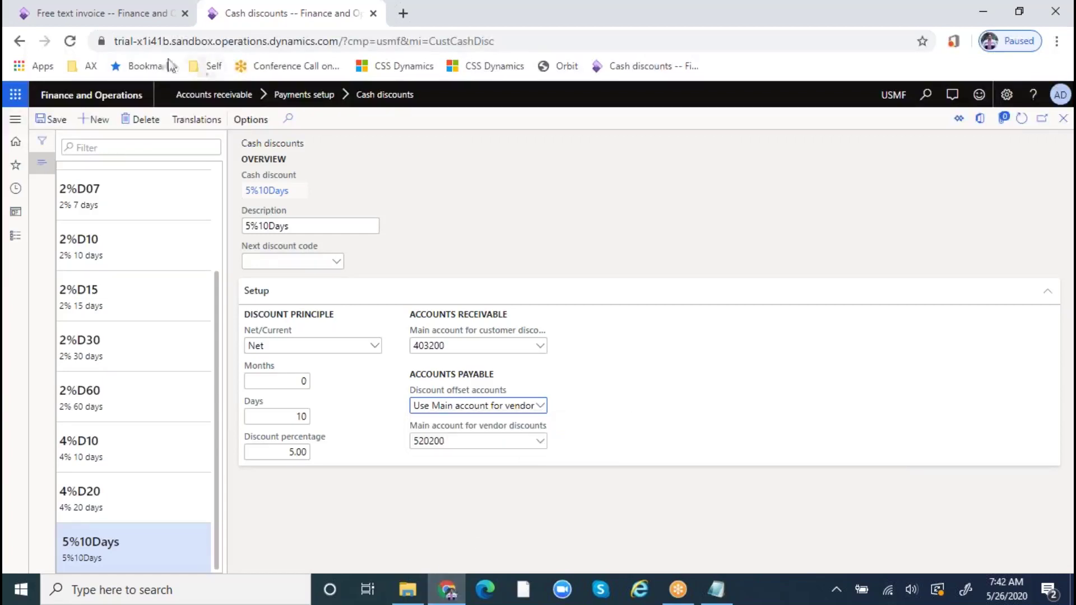
- Look at the lines of the open free text invoice and return to the cash discounts setup
click(100, 14)
scroll(246, 493, down, 2)
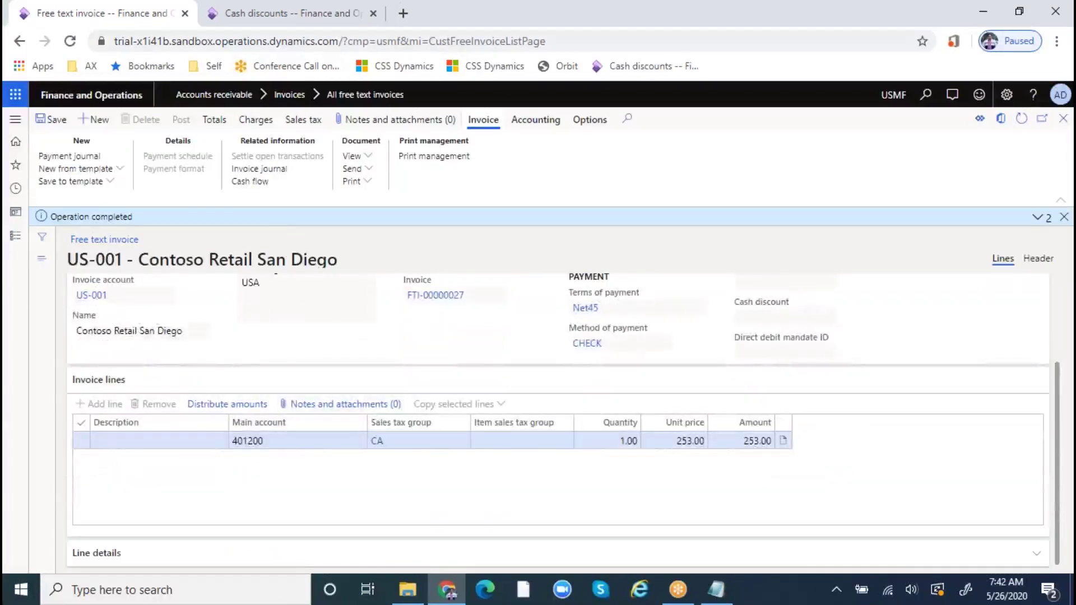
click(306, 16)
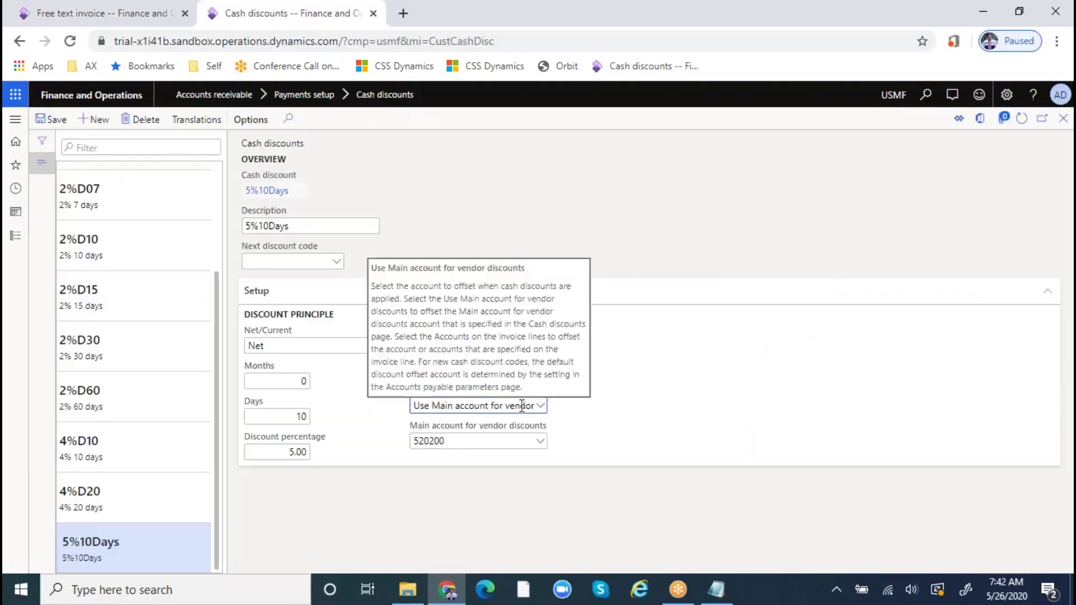
- Try Accounts on the invoice lines as the 5%10Days discount offset accounts, and restore Use Main account for vendor discounts
click(540, 406)
click(527, 439)
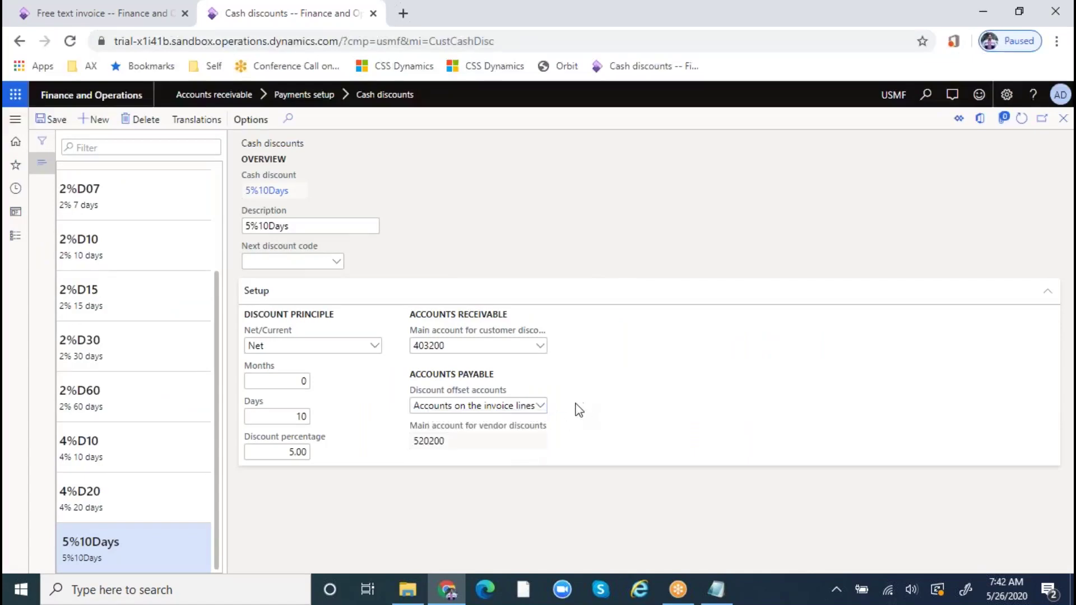
click(525, 405)
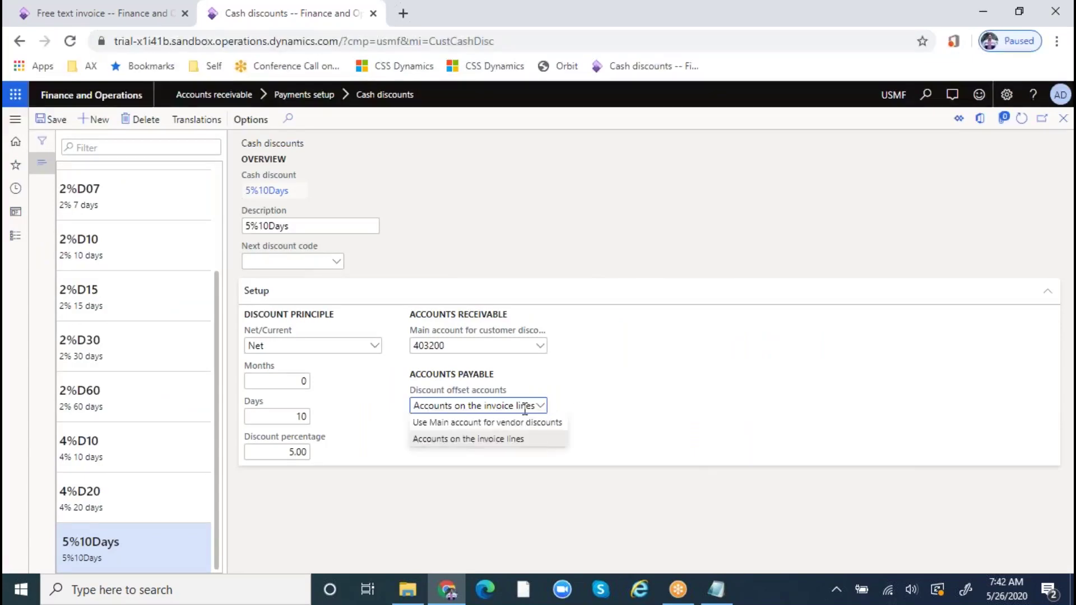
click(611, 405)
click(473, 441)
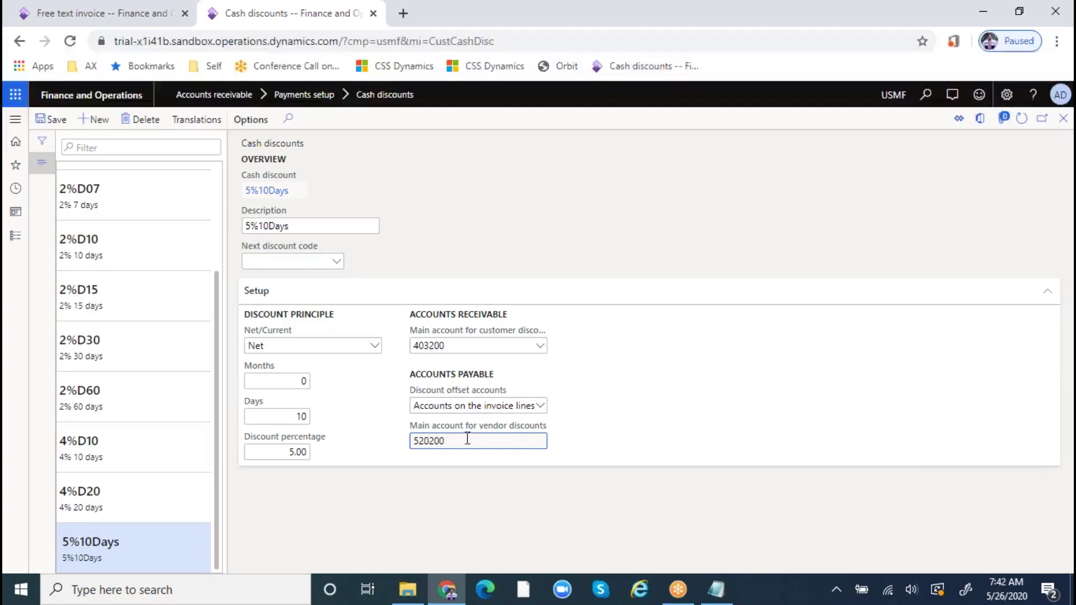
click(502, 406)
click(417, 468)
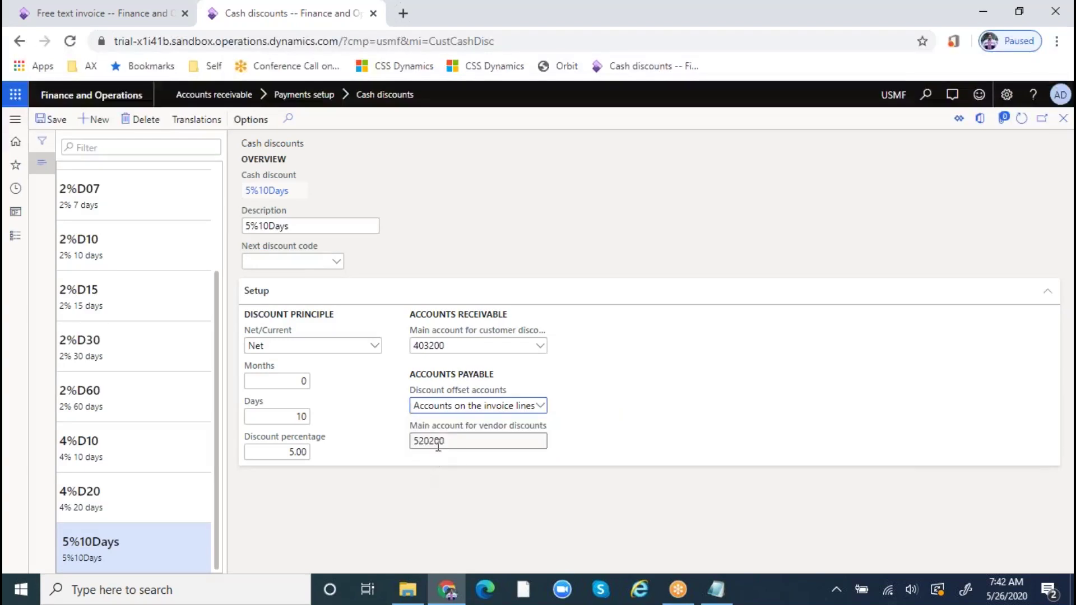
click(539, 407)
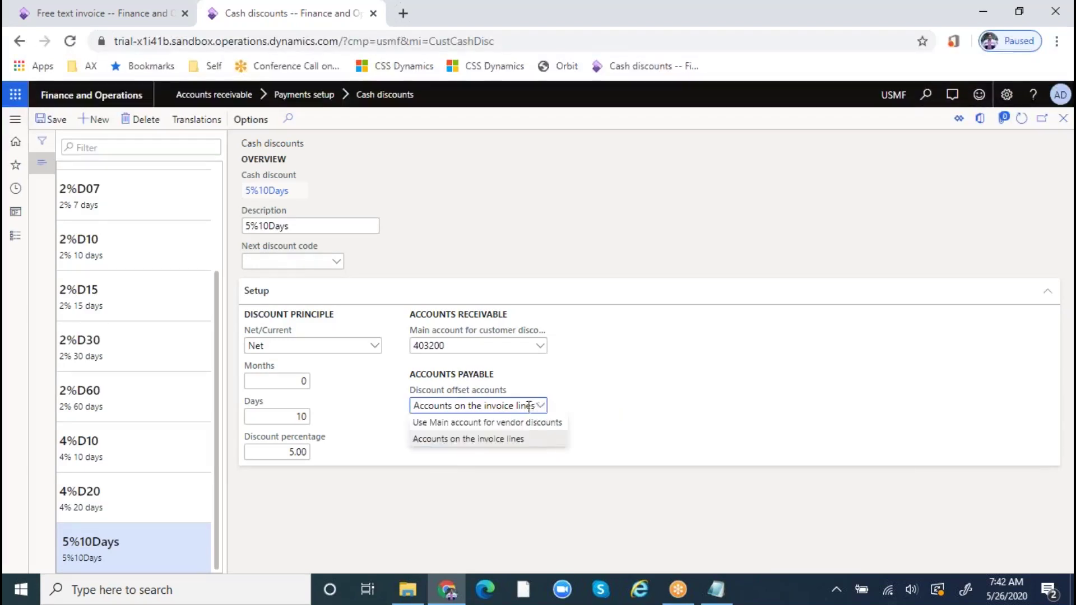
click(518, 423)
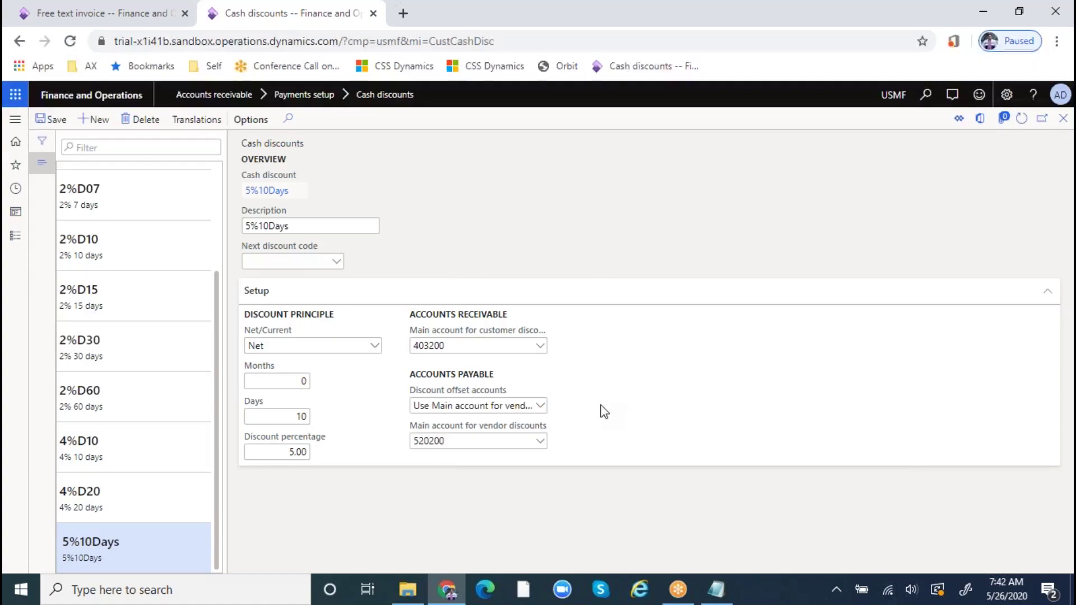
- Review the explanation of the discount offset accounts setting of the 5%10Days cash discount
click(497, 407)
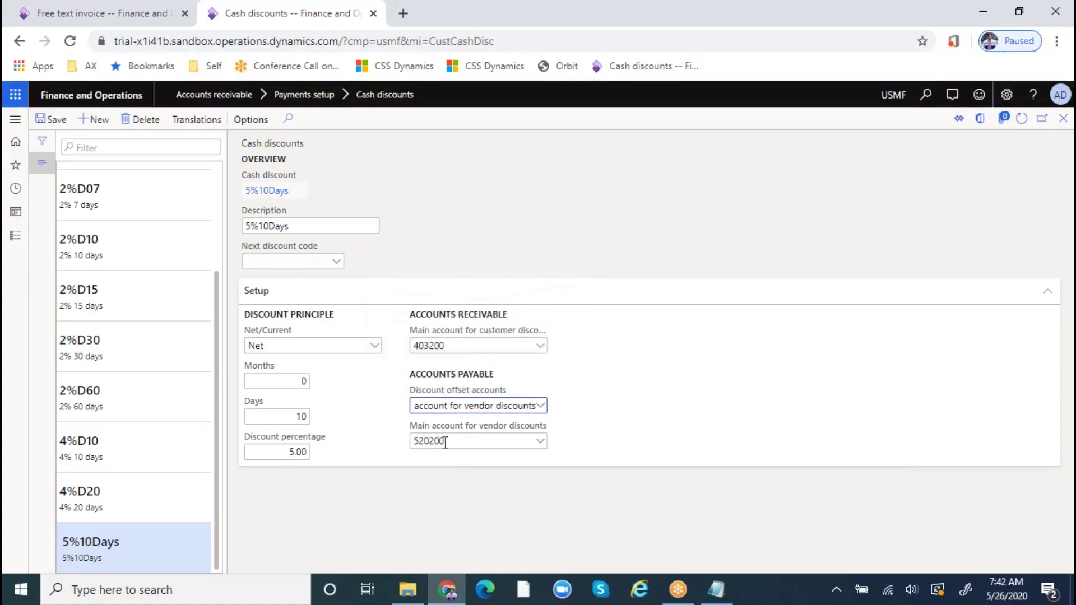
click(592, 425)
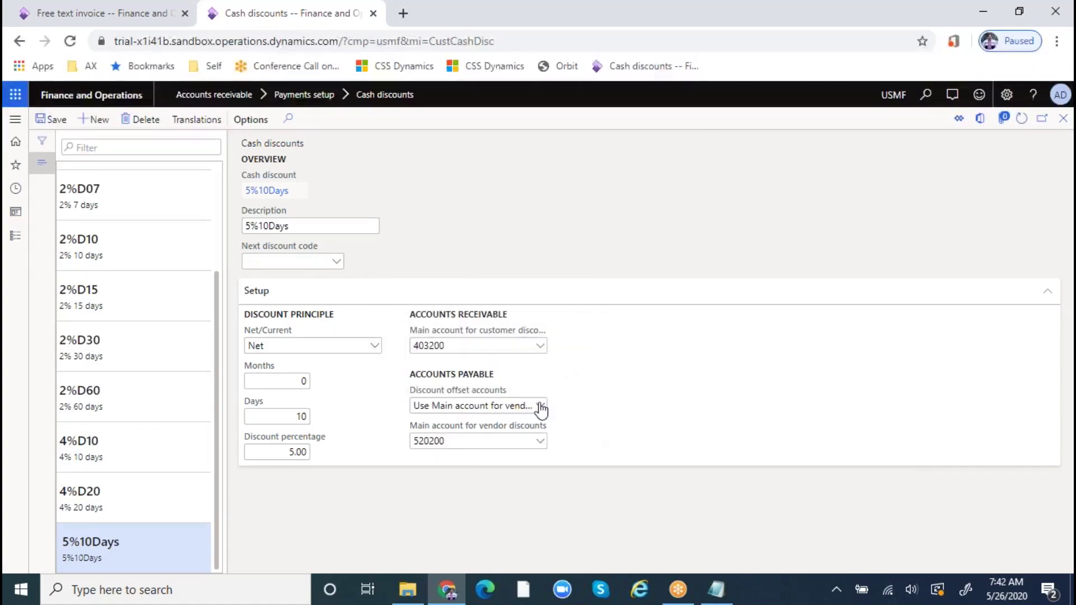
click(540, 411)
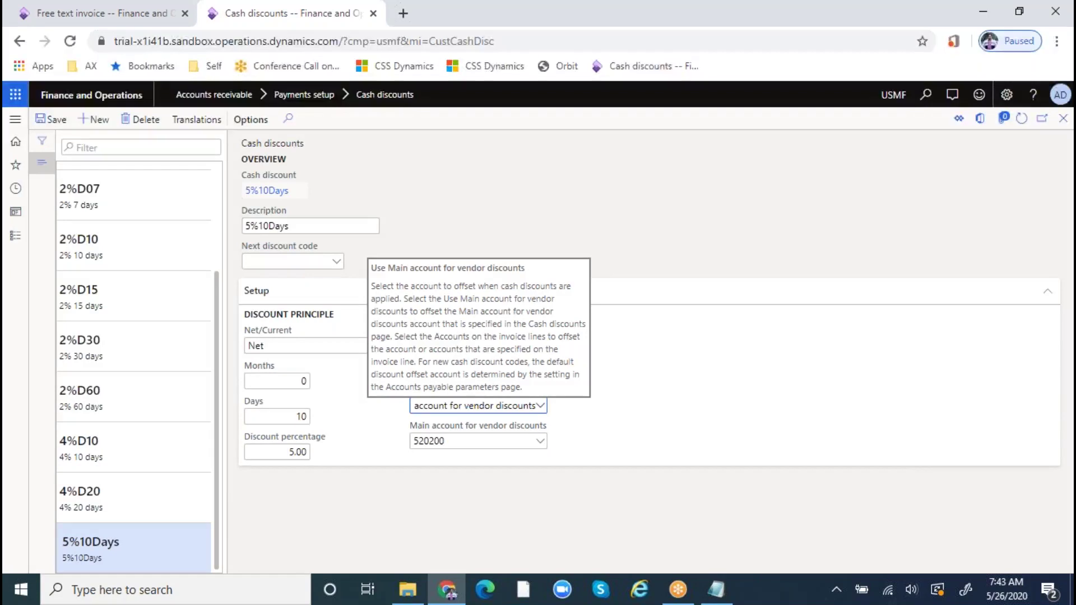
click(721, 440)
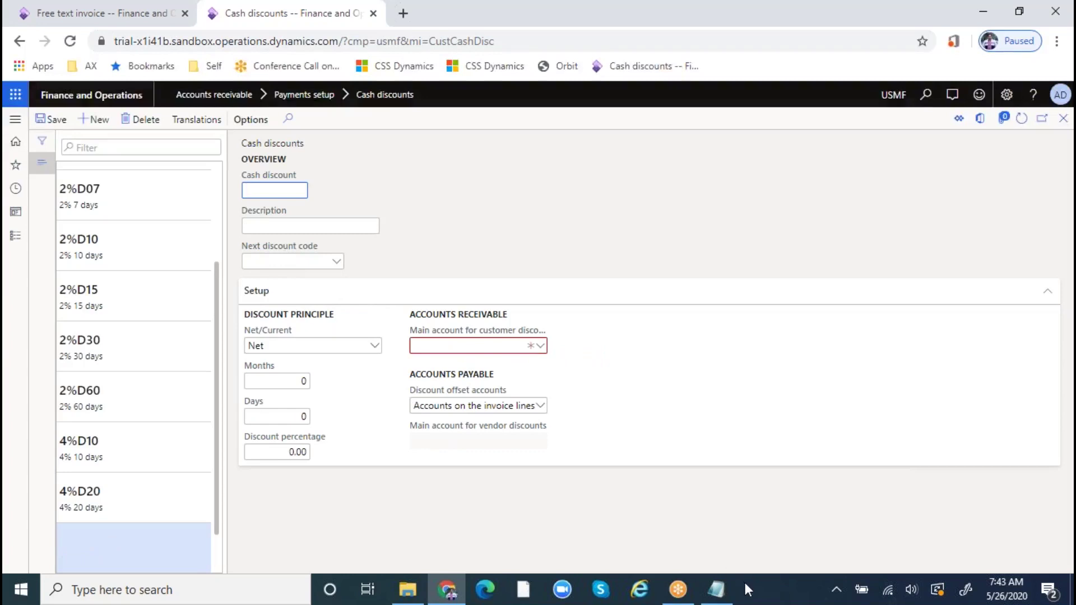
- Switch to the Notepad notes, check the discount for 11 to 20 days, and return to the cash discounts setup
click(716, 588)
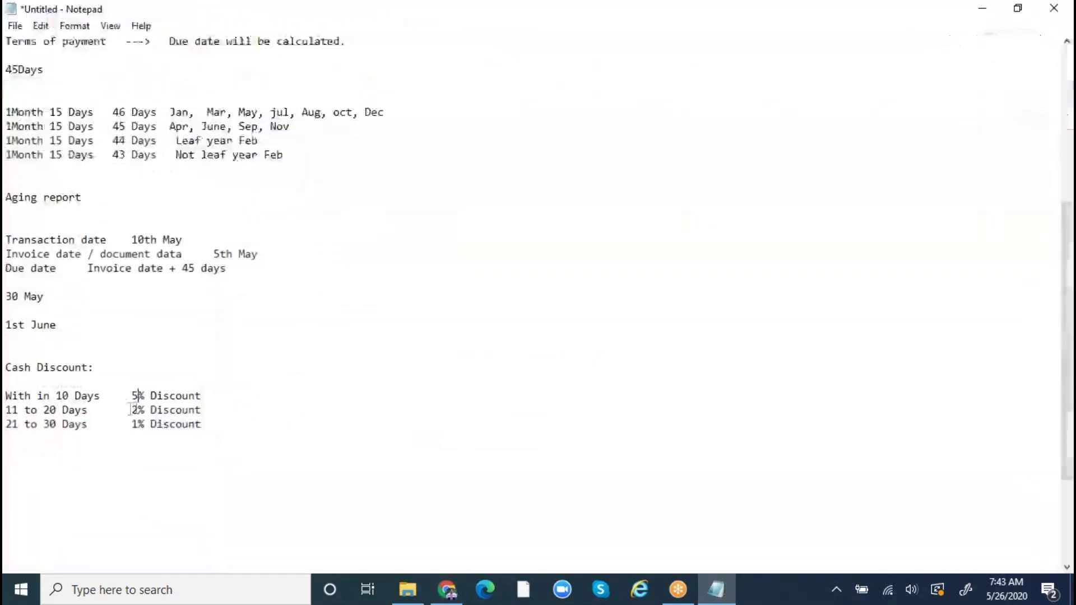
drag(130, 410, 247, 411)
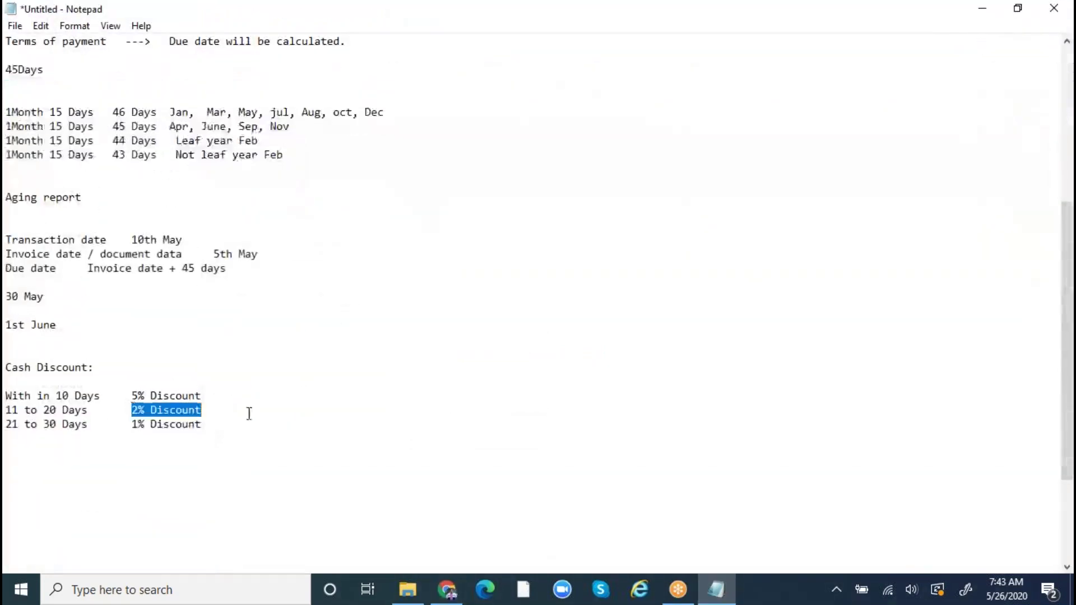
click(719, 596)
- Enter 2%20Days as both the code and the description of the new cash discount
text(2%20)
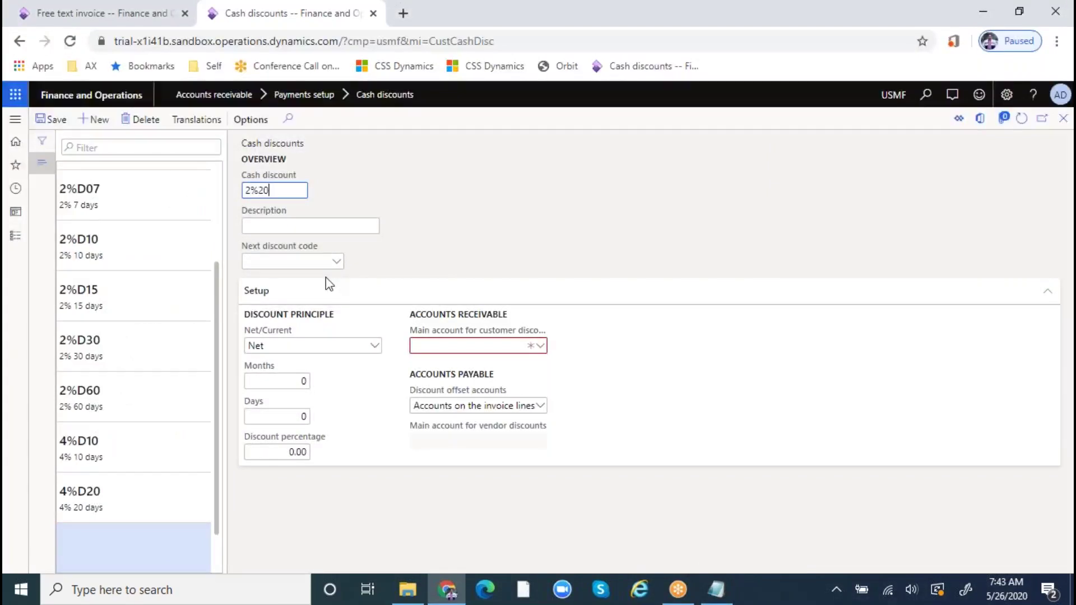
text(Days)
key(Tab)
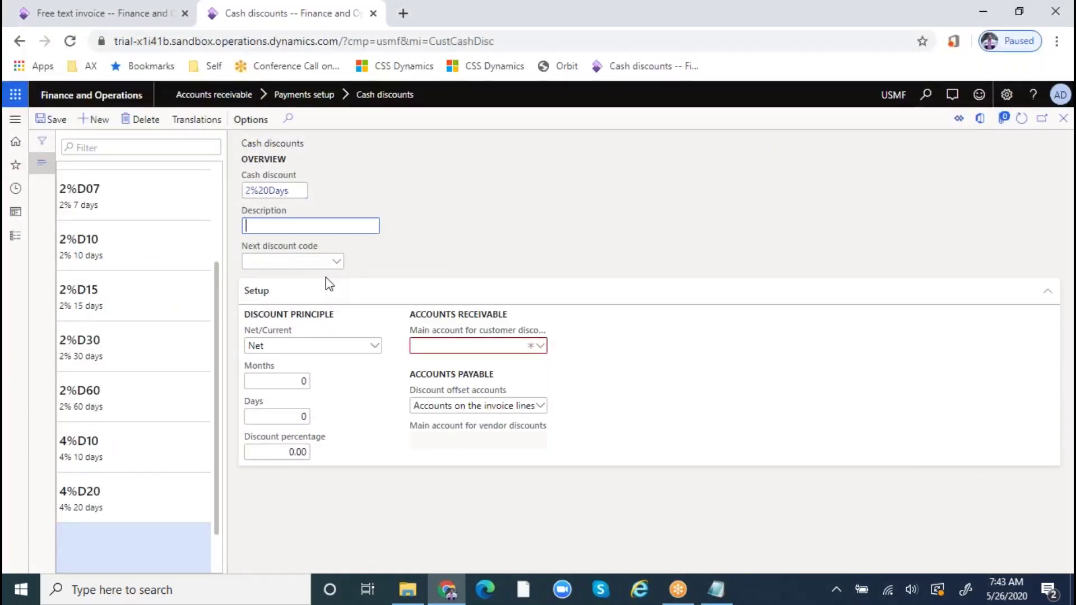
key(shift+Tab)
key(ctrl+c)
key(Tab)
key(ctrl+v)
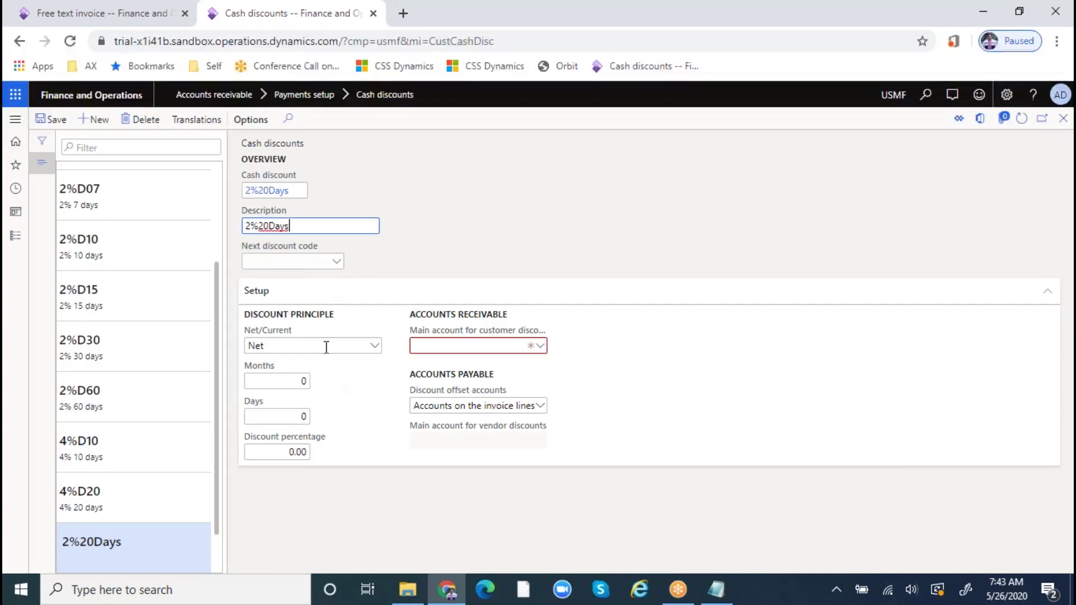
- Set the 2%20Days discount principle to 20 days with a discount percentage of 2
click(285, 417)
text(20)
key(Tab)
text(2)
key(Tab)
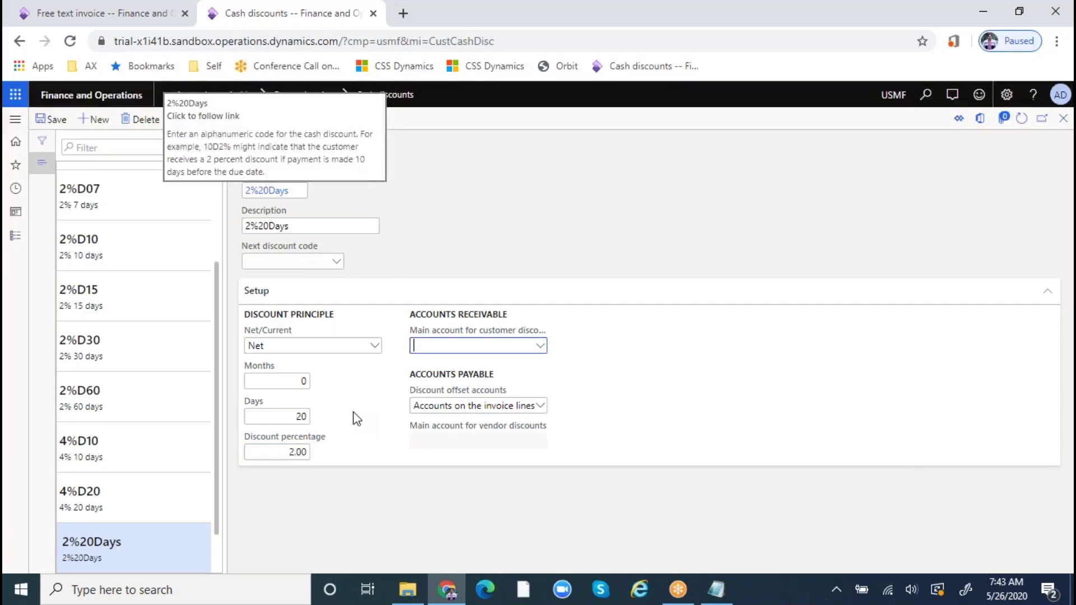
- Set the 2%20Days main account for customer discounts to 403200 (Discount)
text(4)
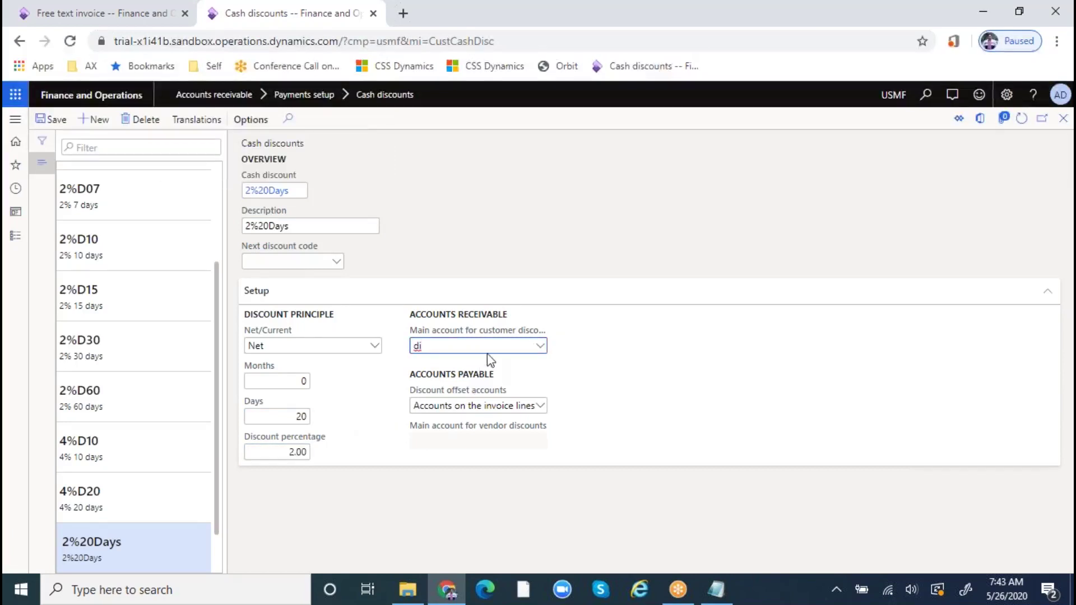
click(541, 346)
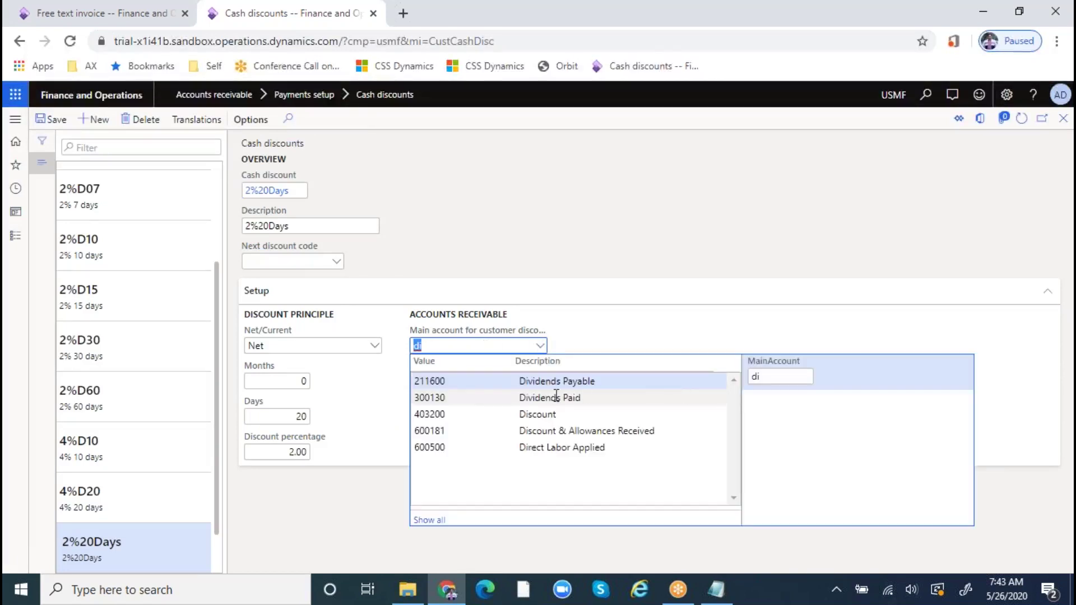
click(458, 413)
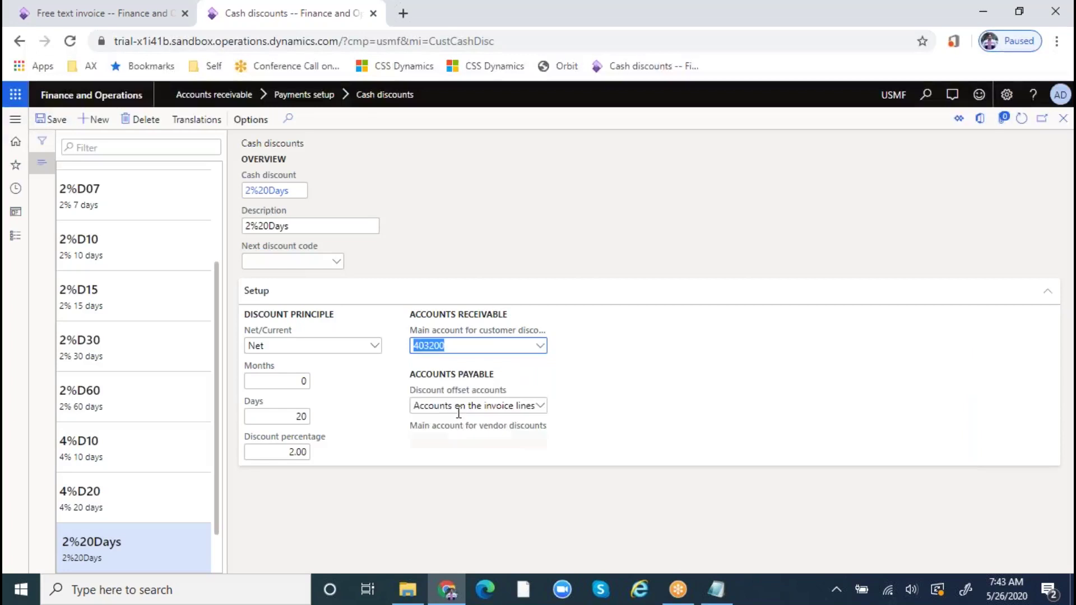
- Use the main account for vendor discounts as the 2%20Days offset, set it to 520200 (Vendor Cash Discounts Taken), and save the record
click(540, 405)
click(511, 423)
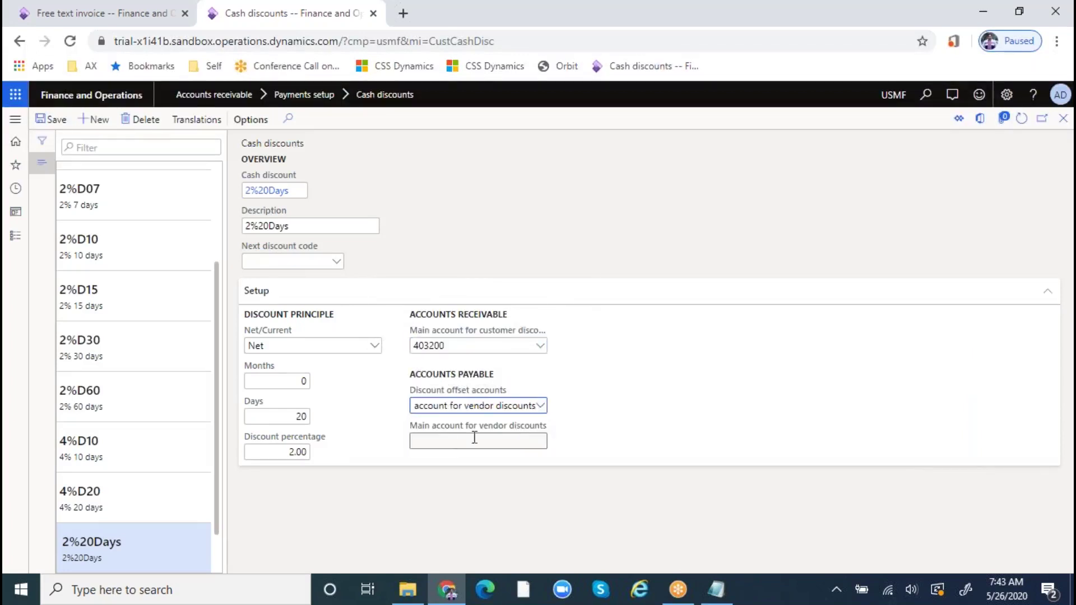
click(451, 442)
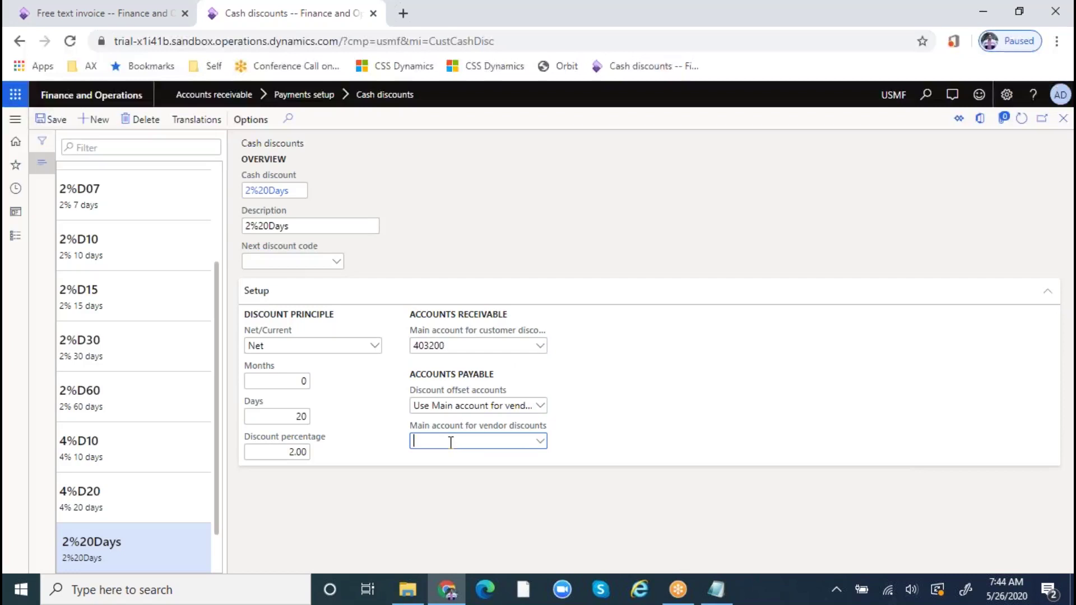
text(520)
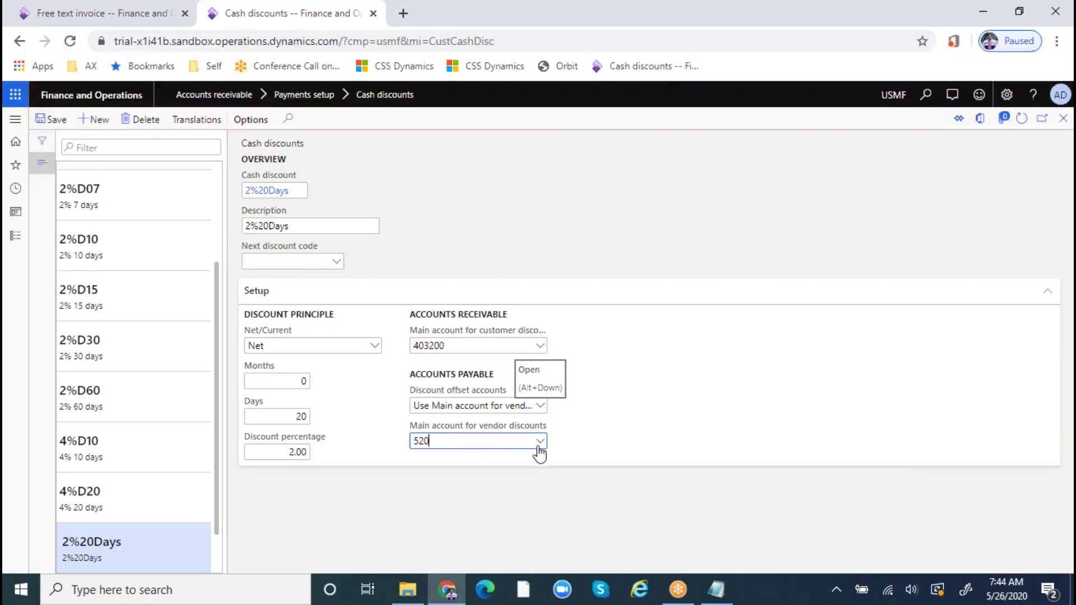
click(541, 443)
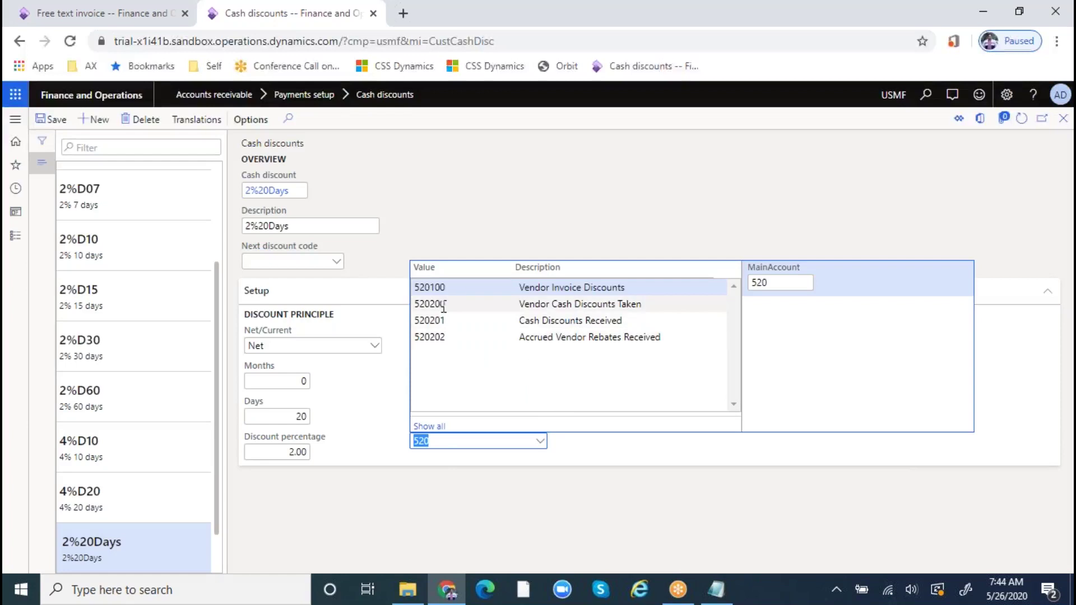
click(444, 306)
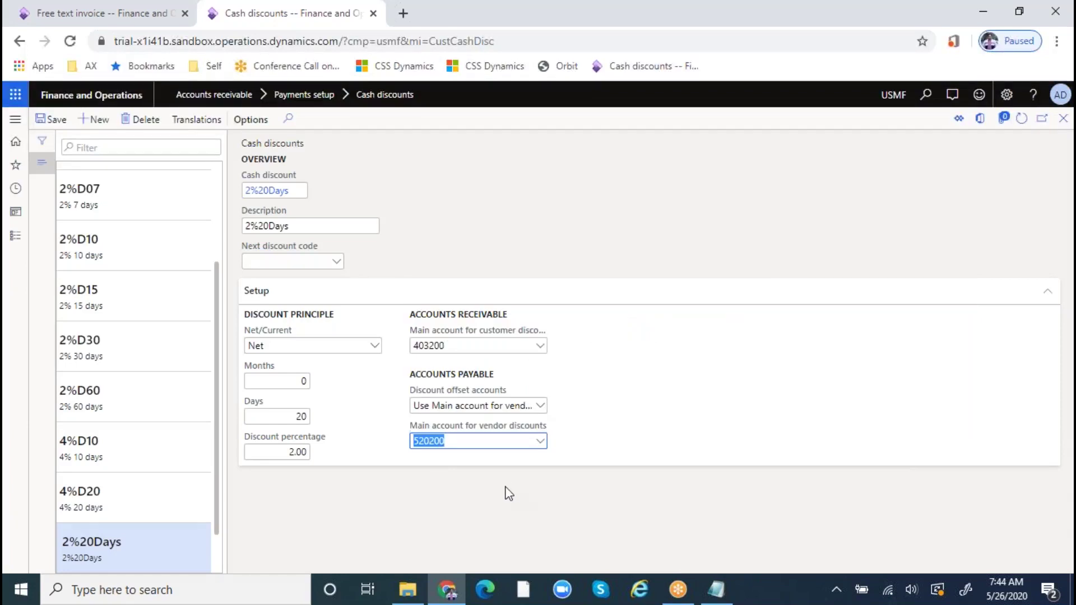
scroll(170, 468, down, 1)
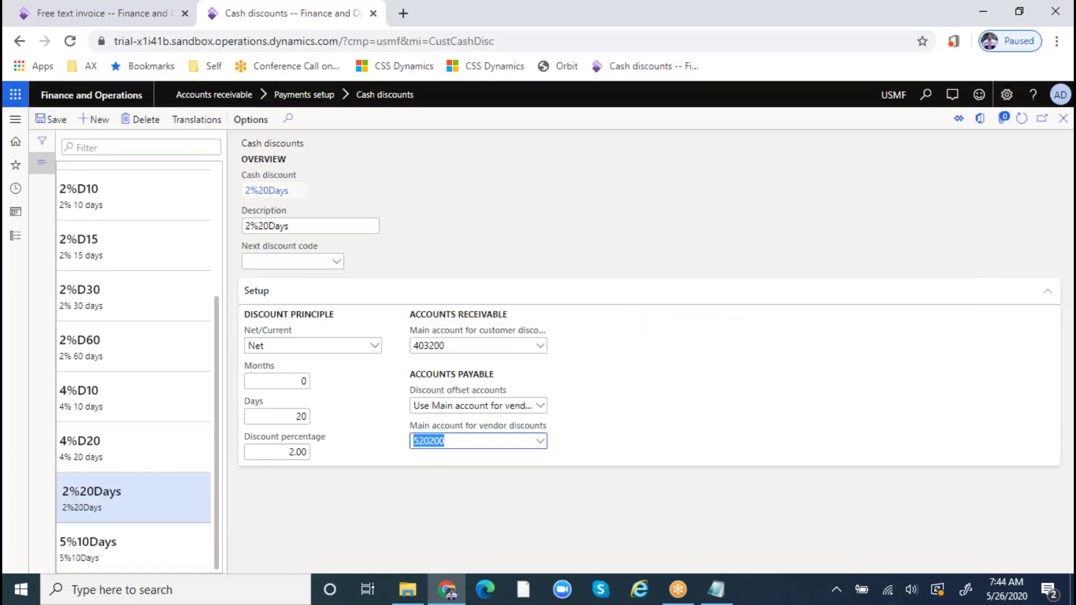
click(49, 120)
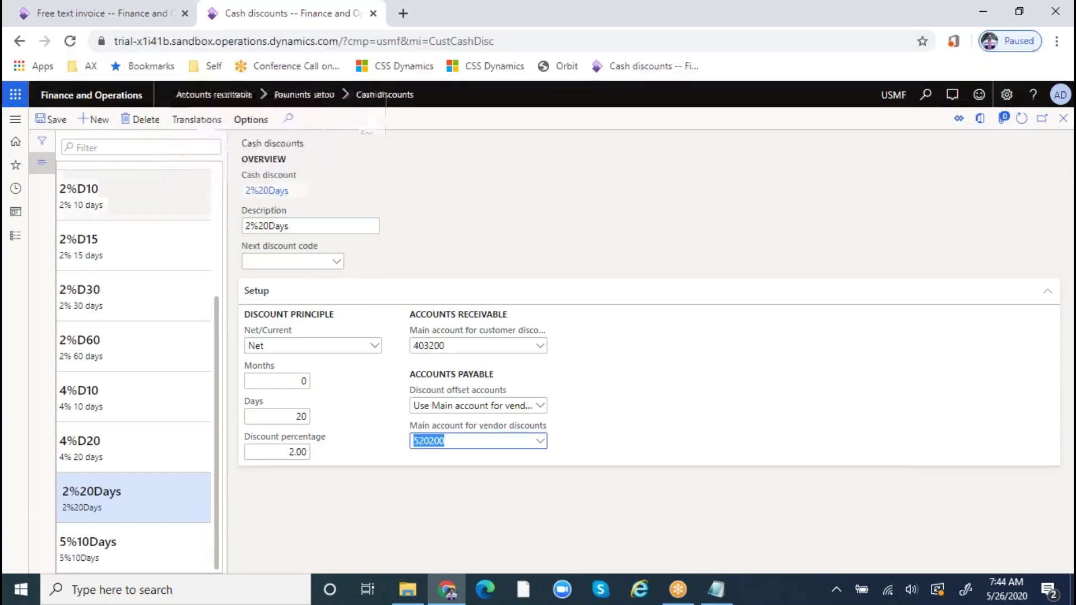
- Create a new cash discount with 1%30Days as both its code and its description
click(100, 120)
text(1)
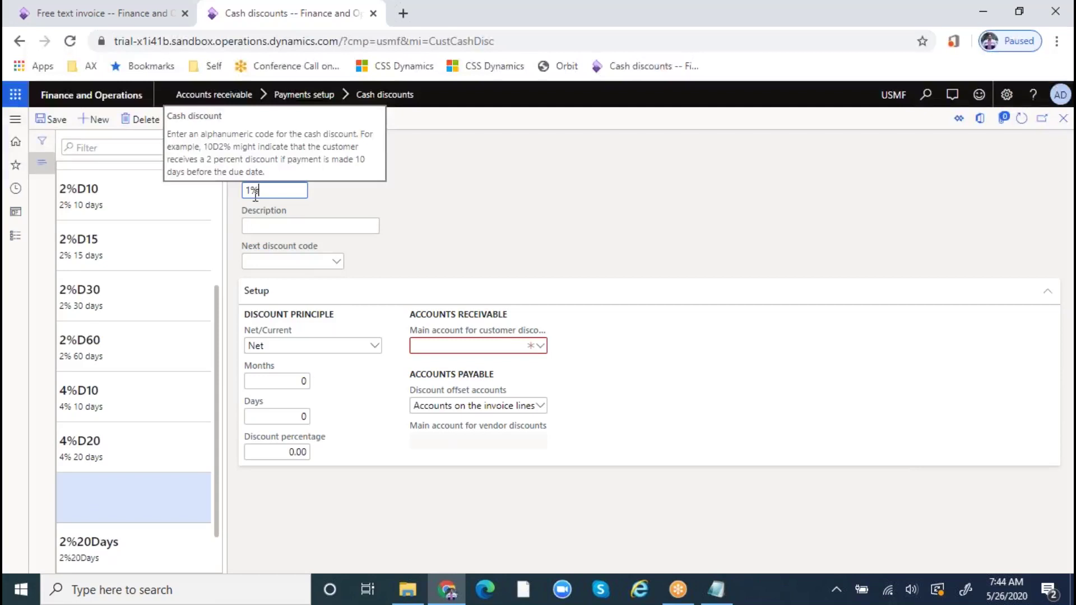
text(%30Days)
key(Tab)
key(shift+Tab)
key(ctrl+c)
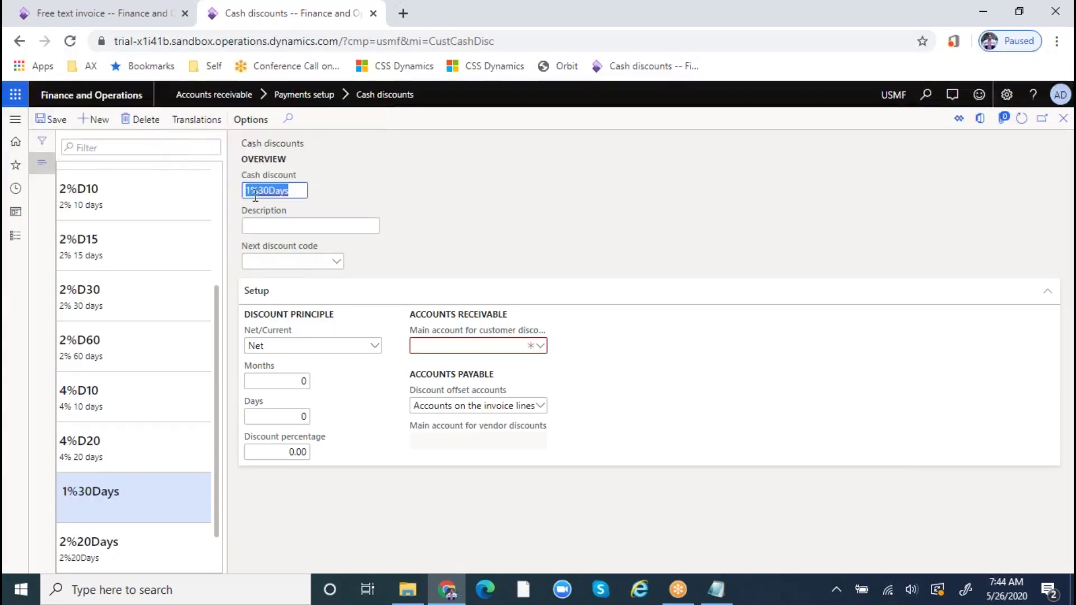
key(Tab)
key(ctrl+v)
key(Tab)
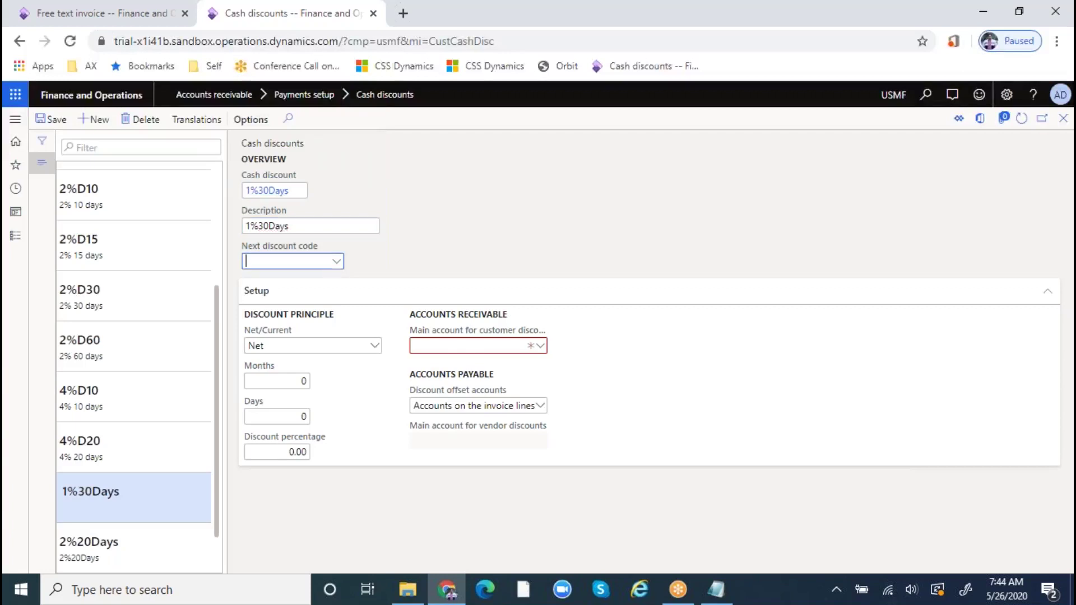
- Set the 1%30Days discount principle to 30 days with a discount percentage of 1
click(289, 415)
text(30)
key(Tab)
text(1)
key(Tab)
- Set the 1%30Days main account for customer discounts to 403200
text(4)
click(539, 348)
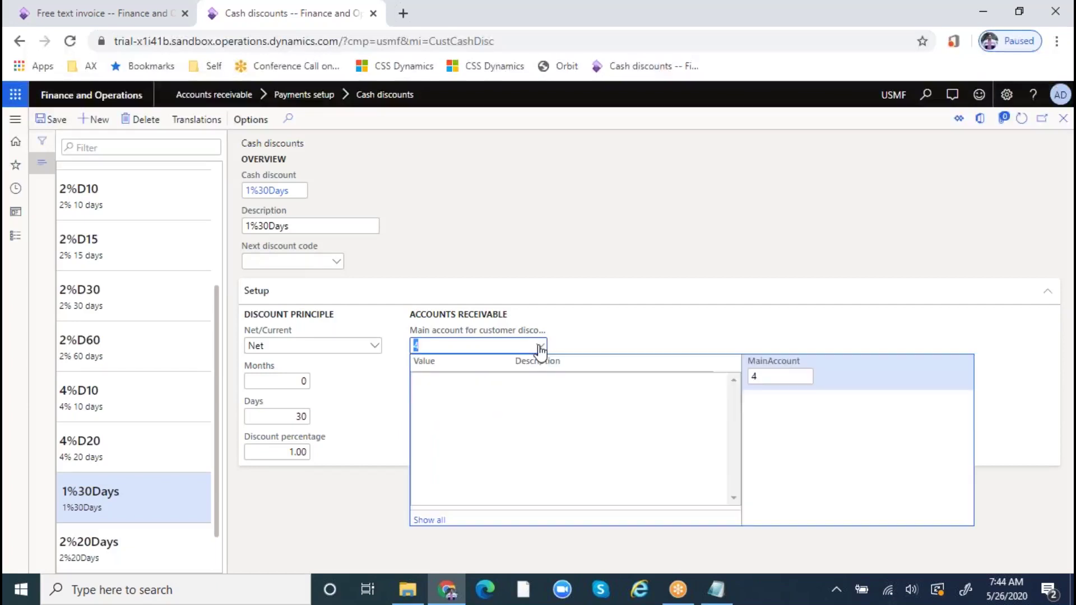
scroll(557, 451, down, 3)
scroll(559, 453, down, 5)
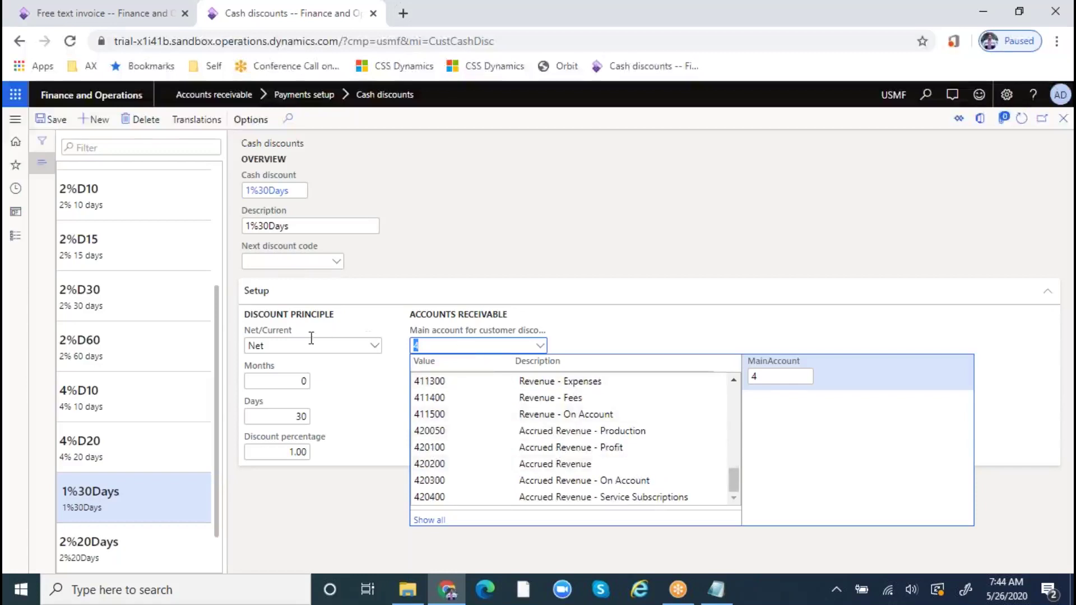
text(dis)
click(431, 380)
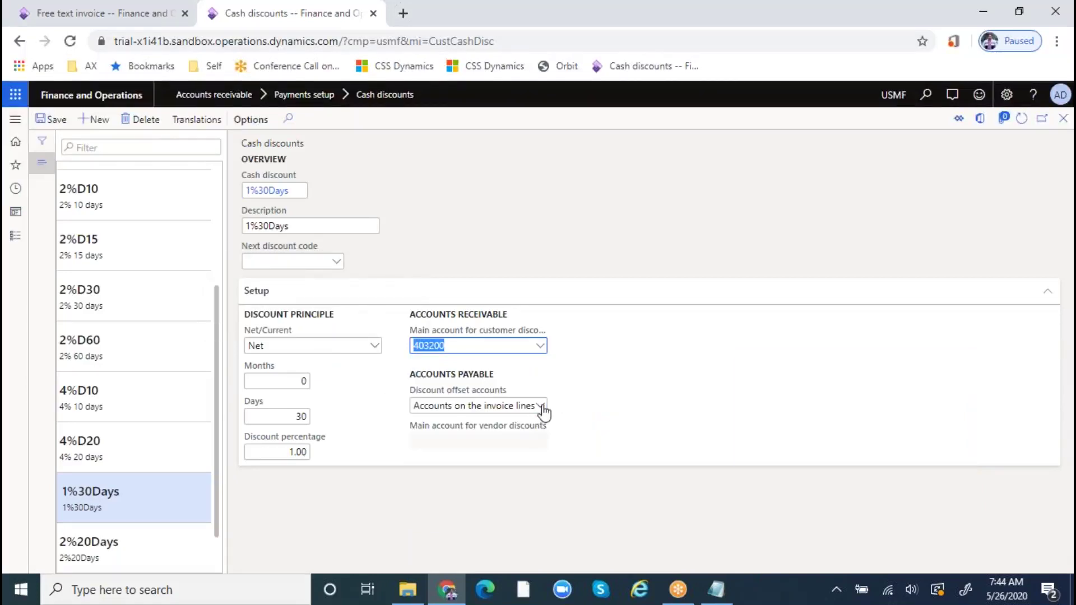
- Use the main account for vendor discounts as the 1%30Days offset, set it to 520200 (Vendor Cash Discounts Taken), and save the record
click(539, 407)
click(512, 422)
click(458, 443)
text(5)
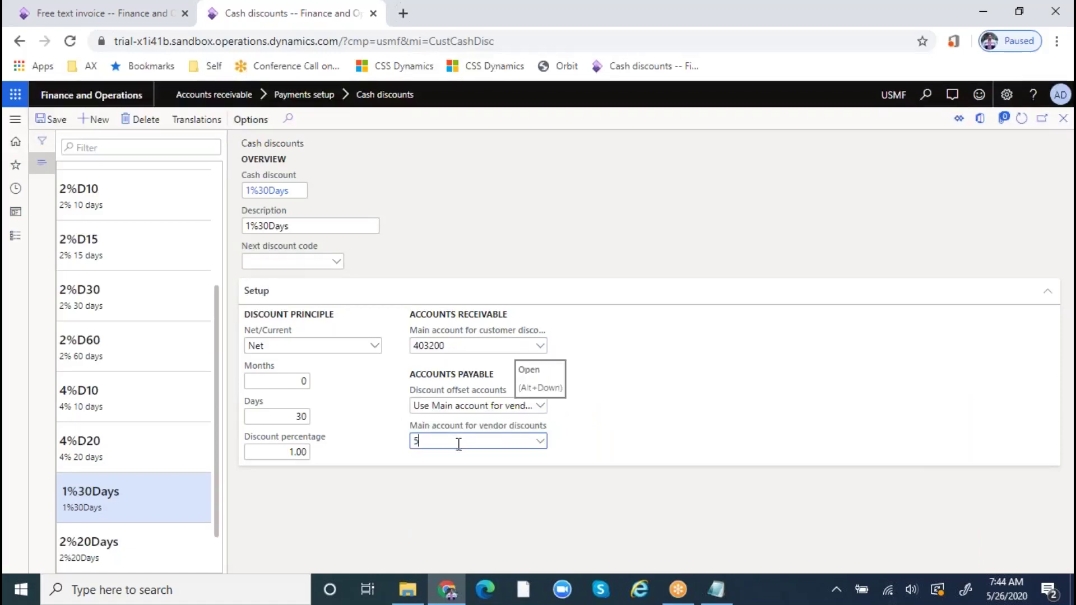
click(540, 446)
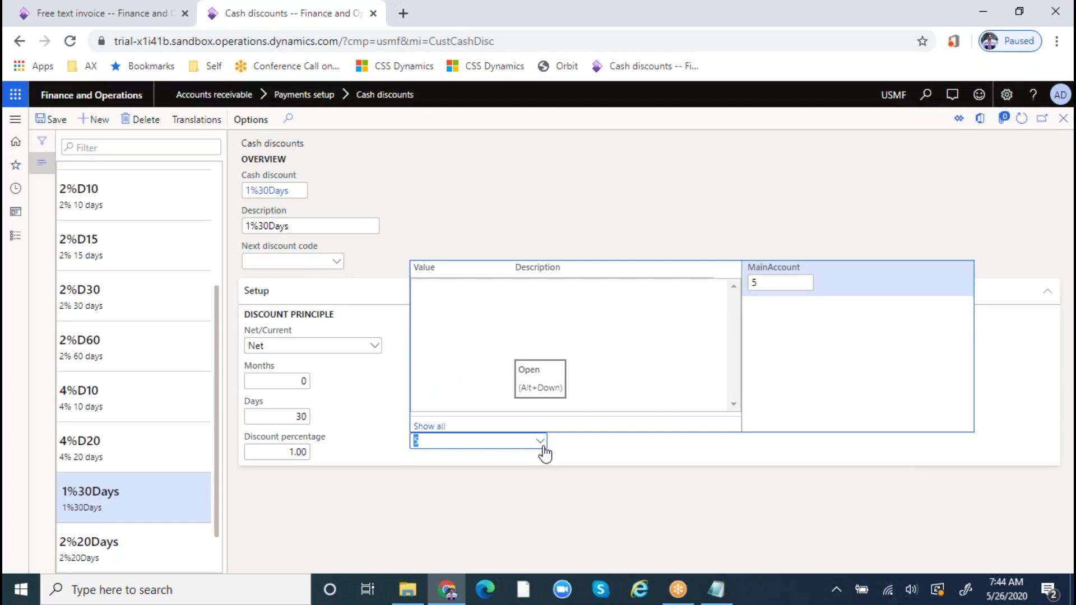
scroll(462, 404, down, 1)
scroll(461, 387, down, 3)
scroll(463, 358, down, 2)
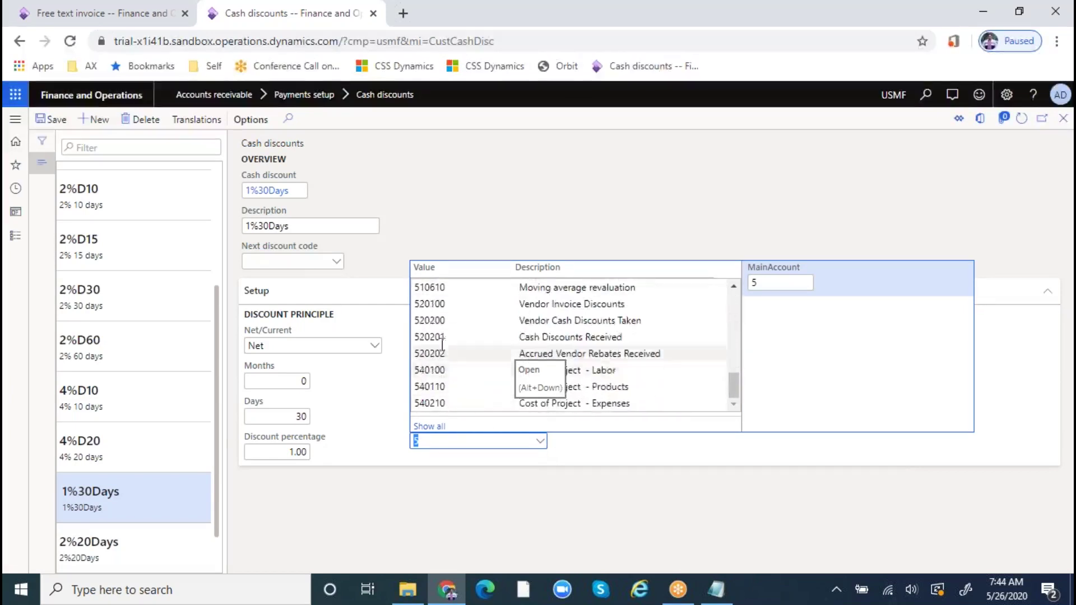
click(437, 320)
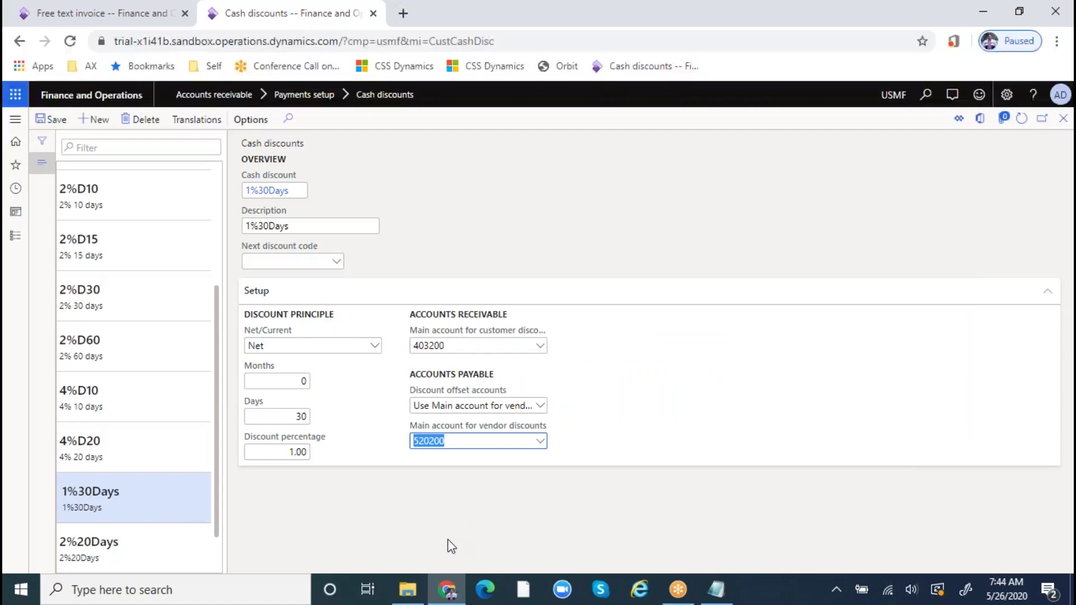
key(ctrl+s)
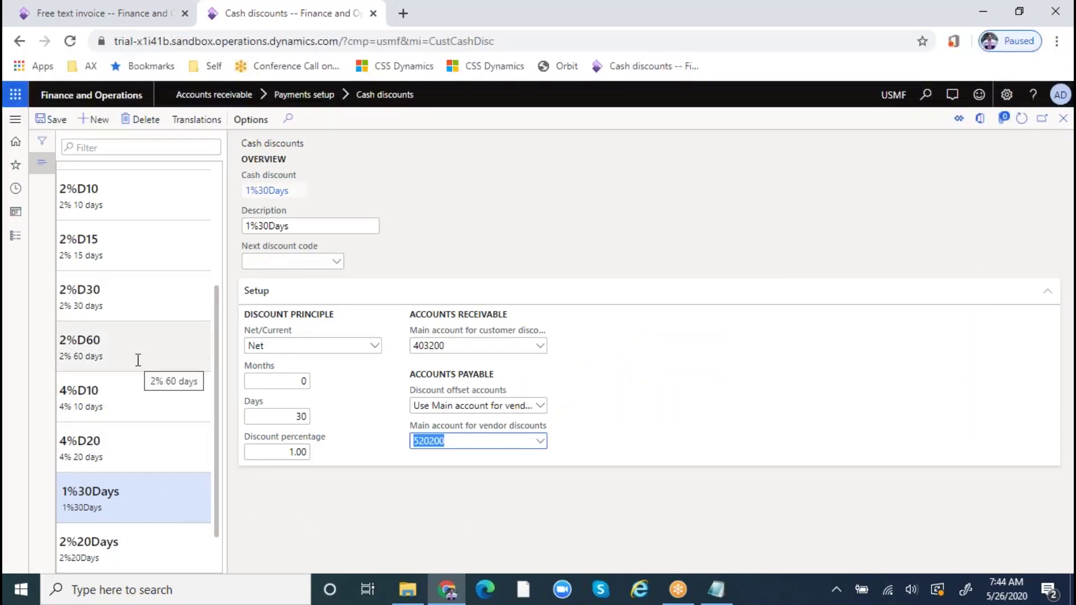
- Set the next discount code of the 5%10Days cash discount to 2%20Days
scroll(138, 360, up, 3)
scroll(133, 409, down, 4)
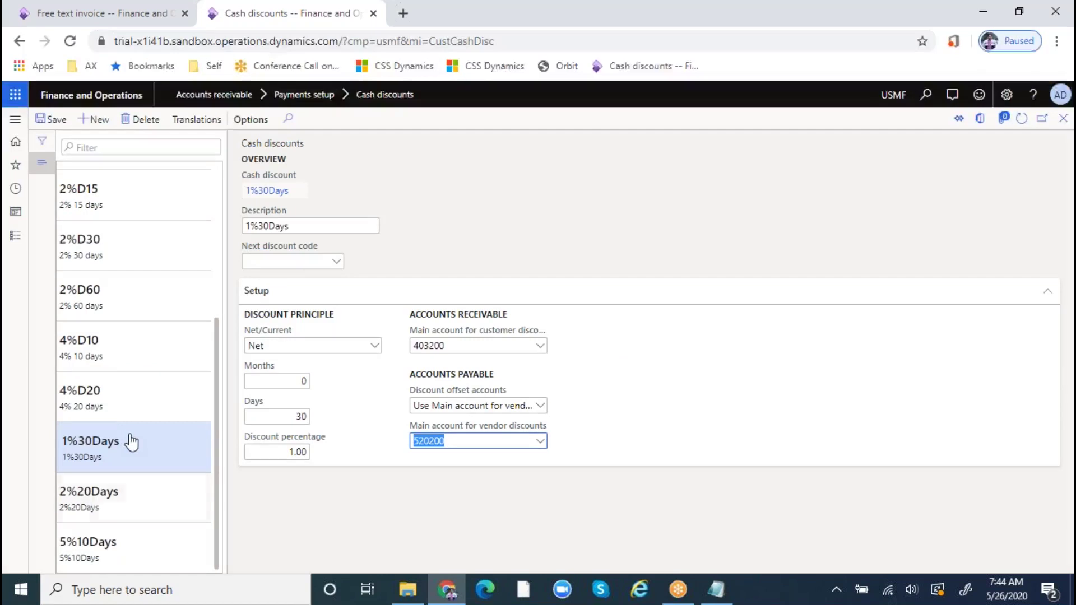
click(88, 552)
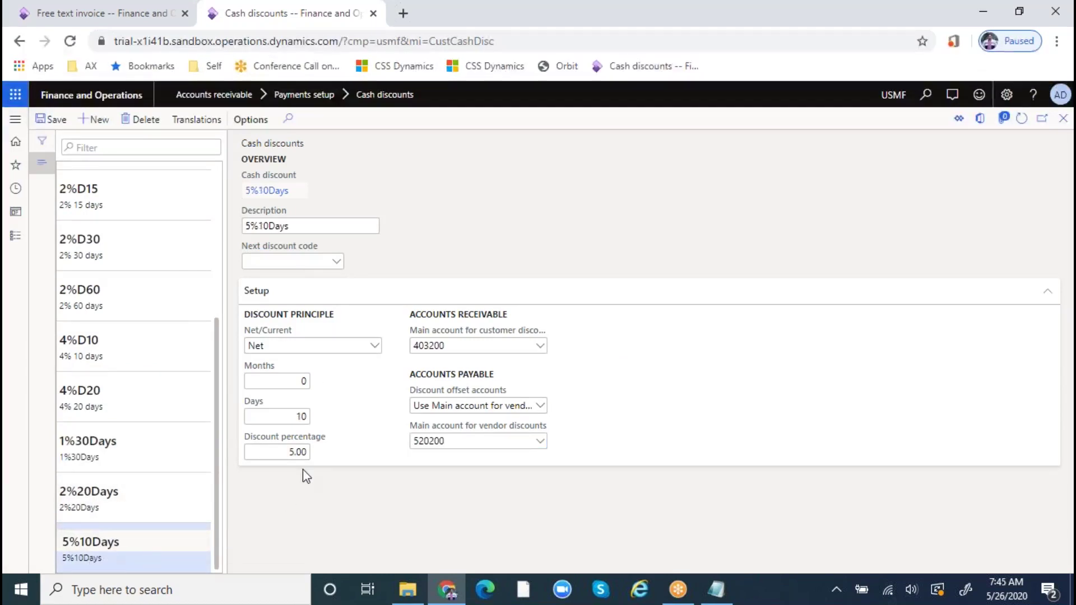
click(337, 268)
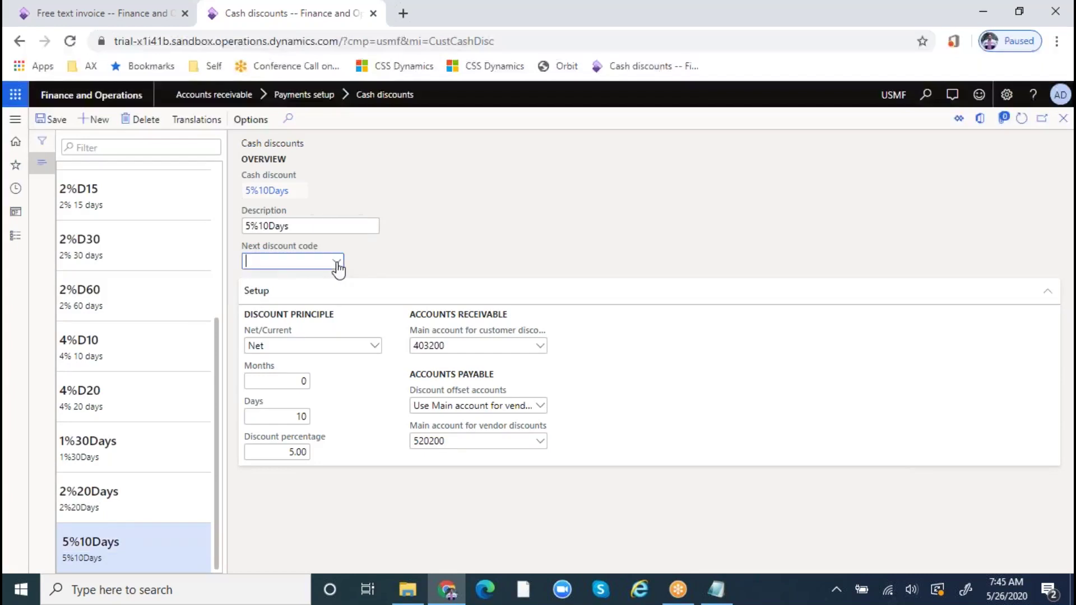
click(337, 262)
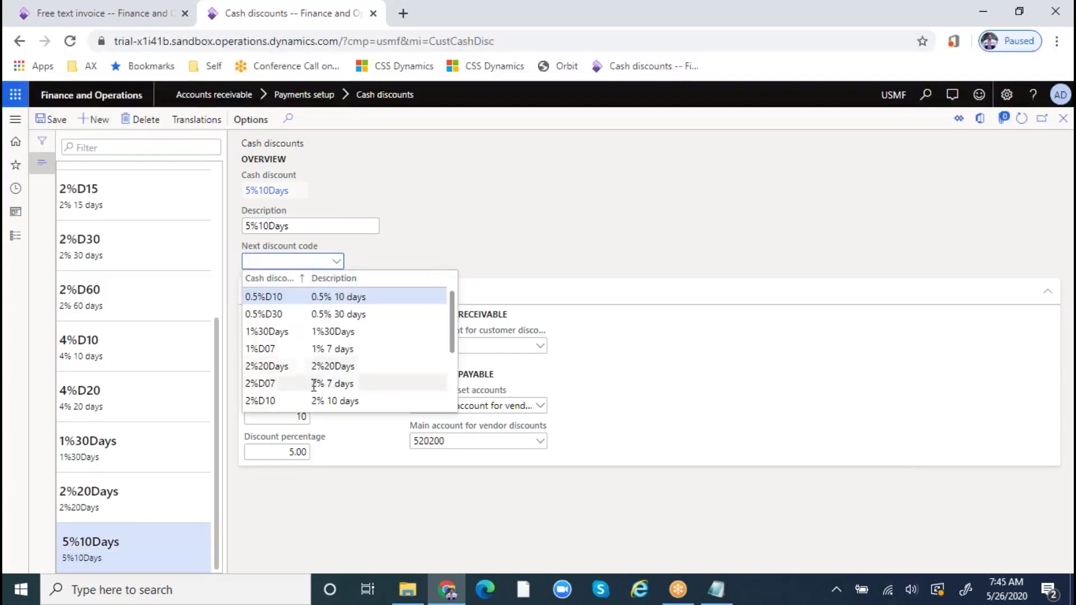
scroll(289, 404, down, 2)
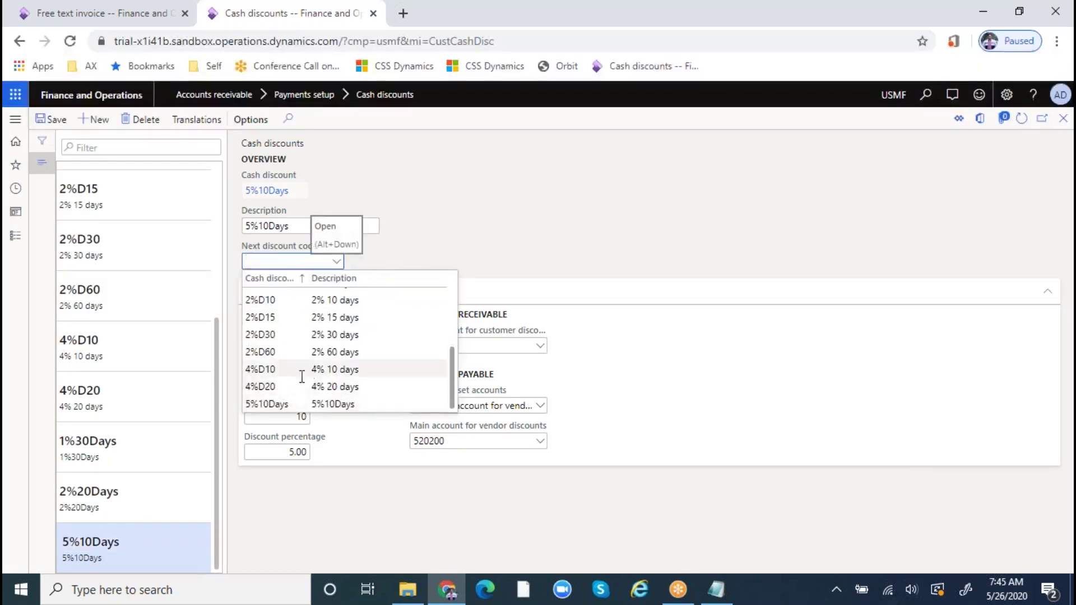
scroll(286, 400, up, 2)
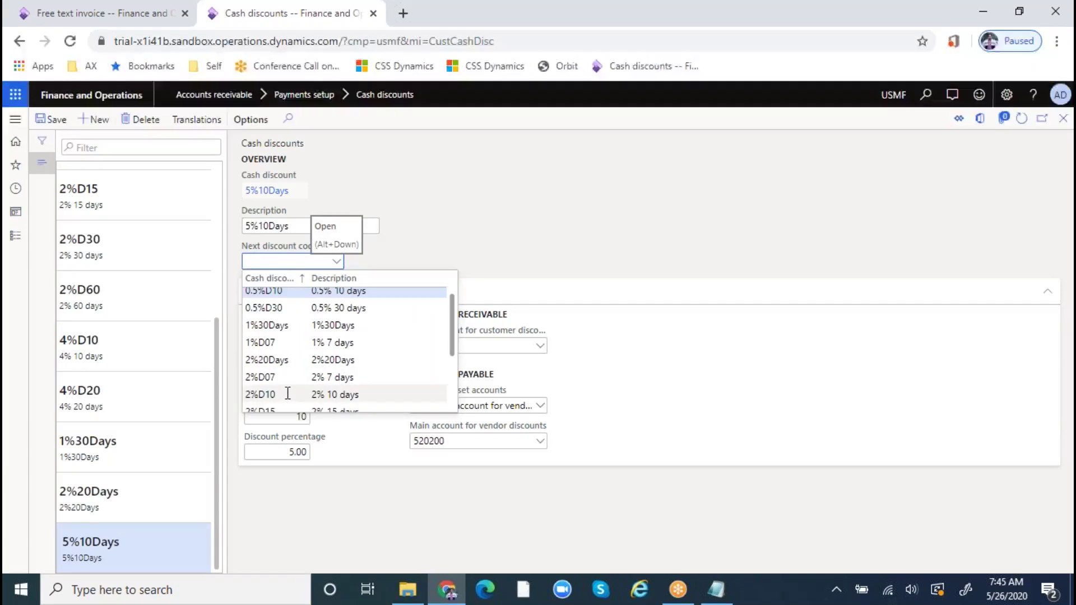
click(337, 360)
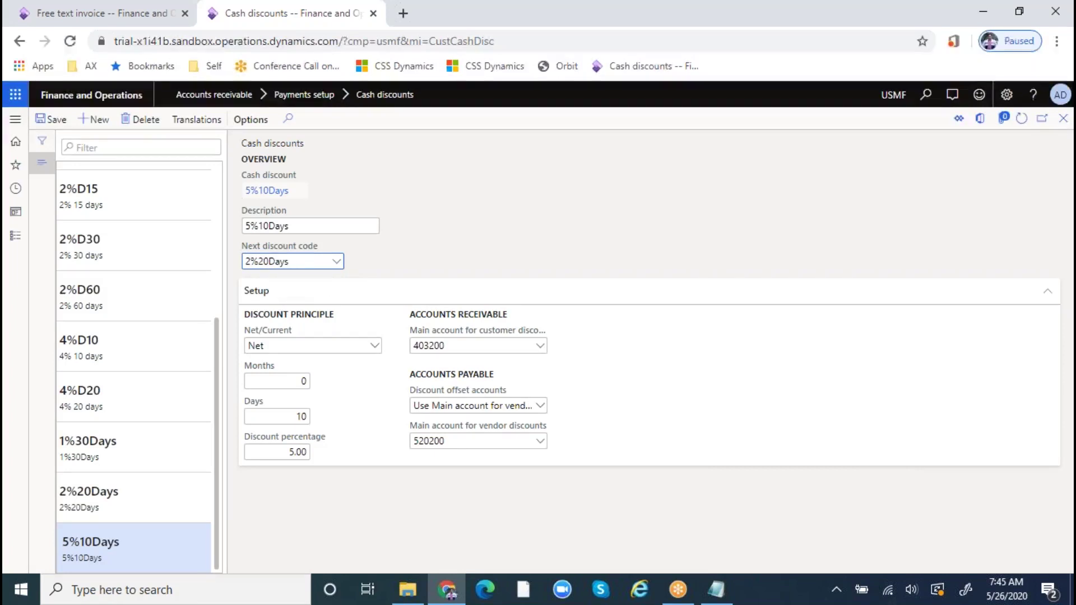
- Set the next discount code of 2%20Days to 1%30Days, save, and review the next discount codes of 5%10Days and 2%20Days
click(103, 496)
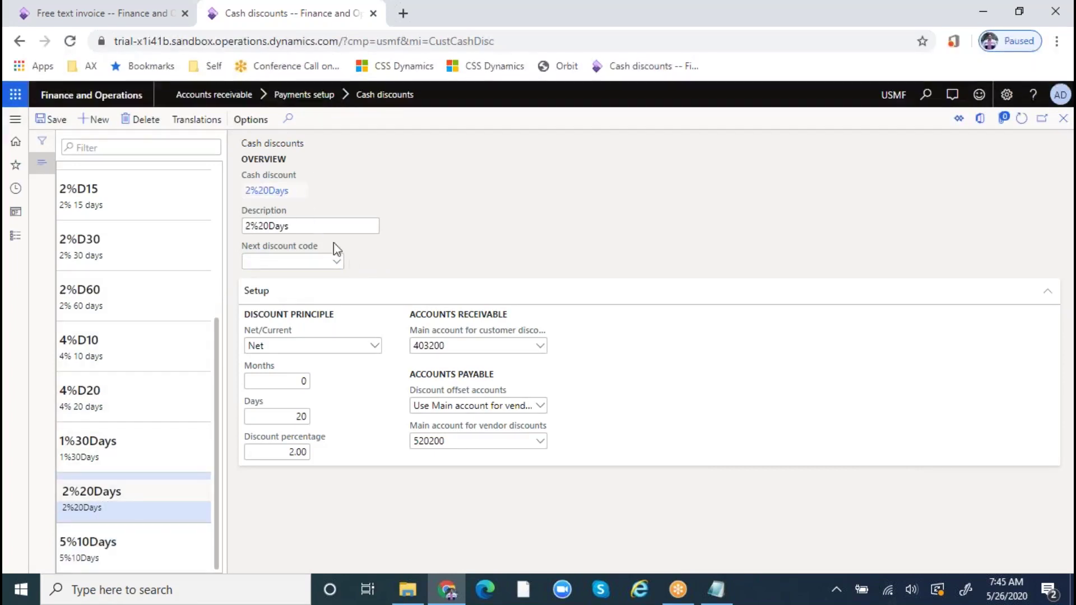
click(337, 266)
click(336, 263)
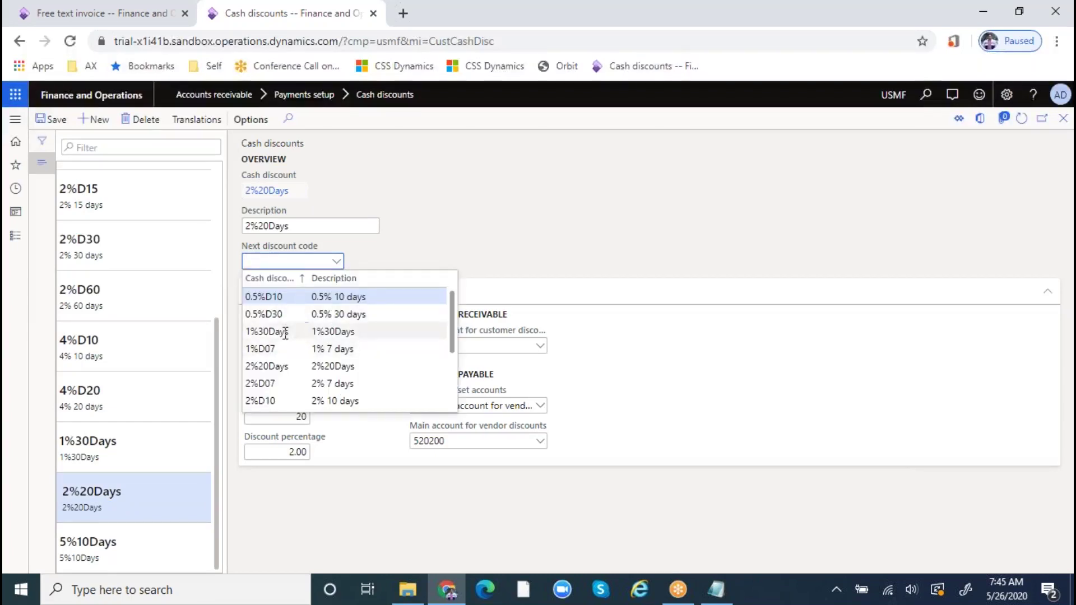
click(309, 333)
click(50, 119)
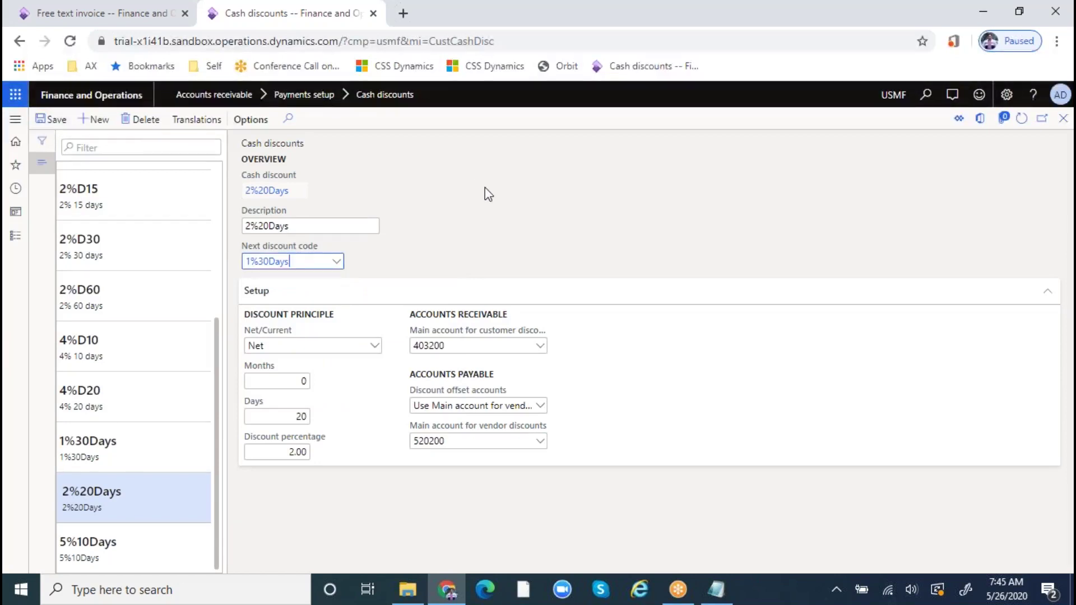
click(126, 547)
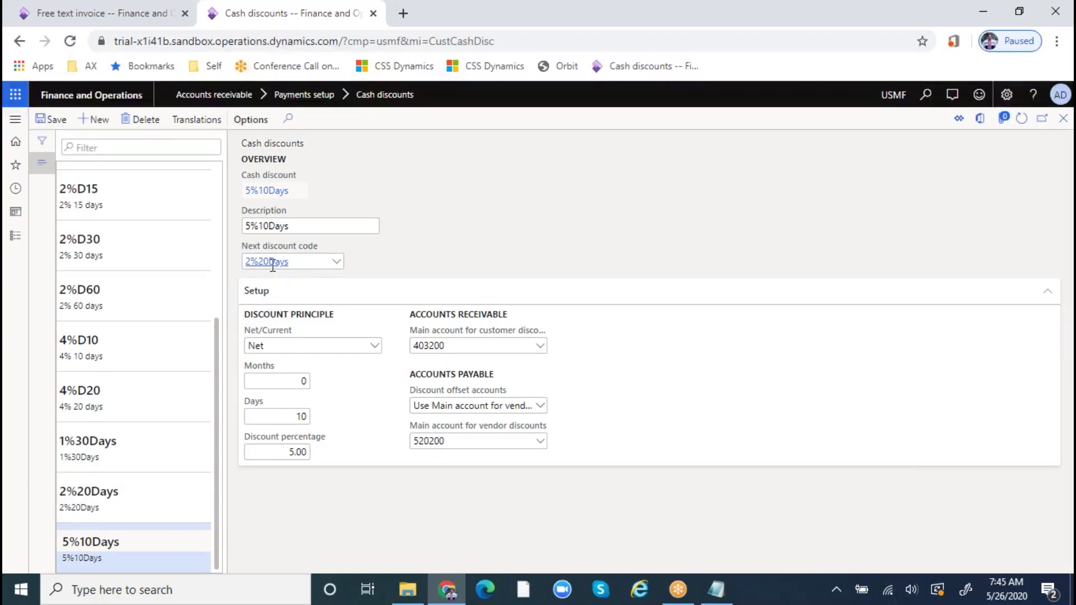
click(129, 498)
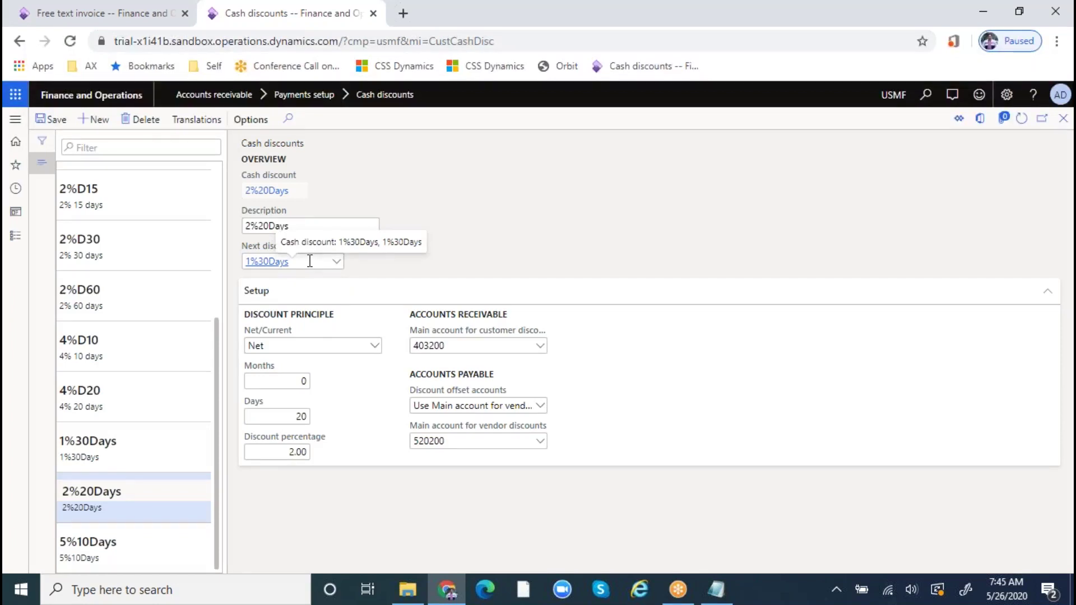
click(95, 552)
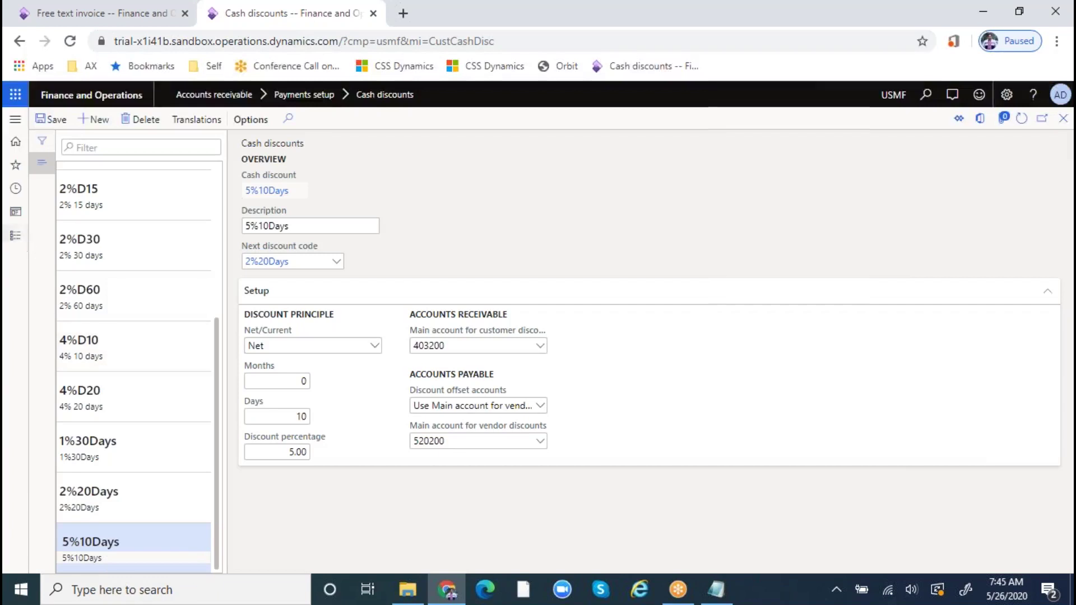
- Open the Orchid Shopping customer record from the list of all customers in Accounts receivable
click(15, 235)
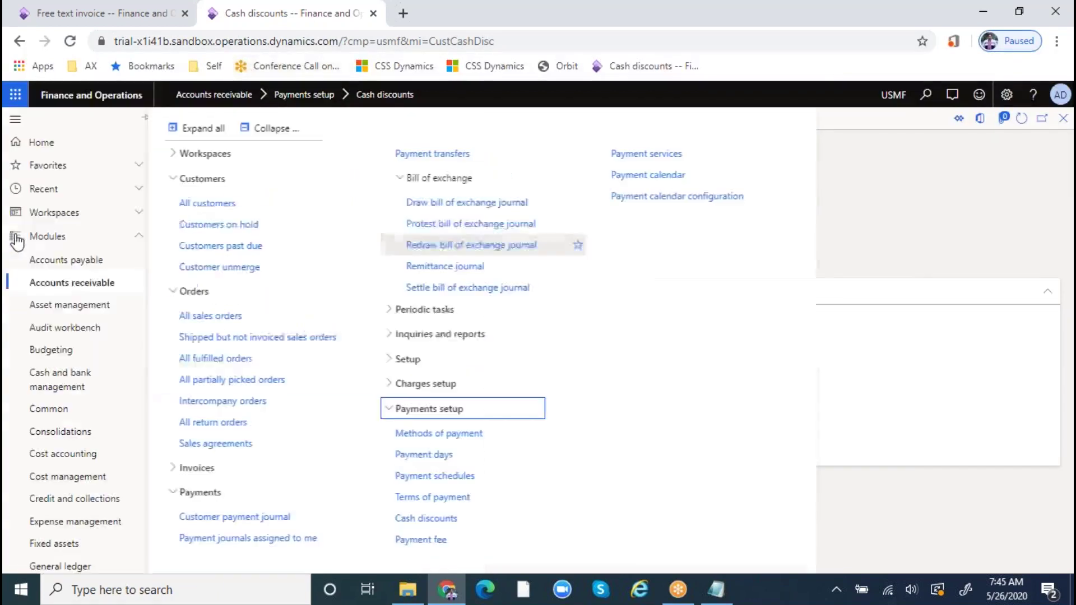
click(216, 203)
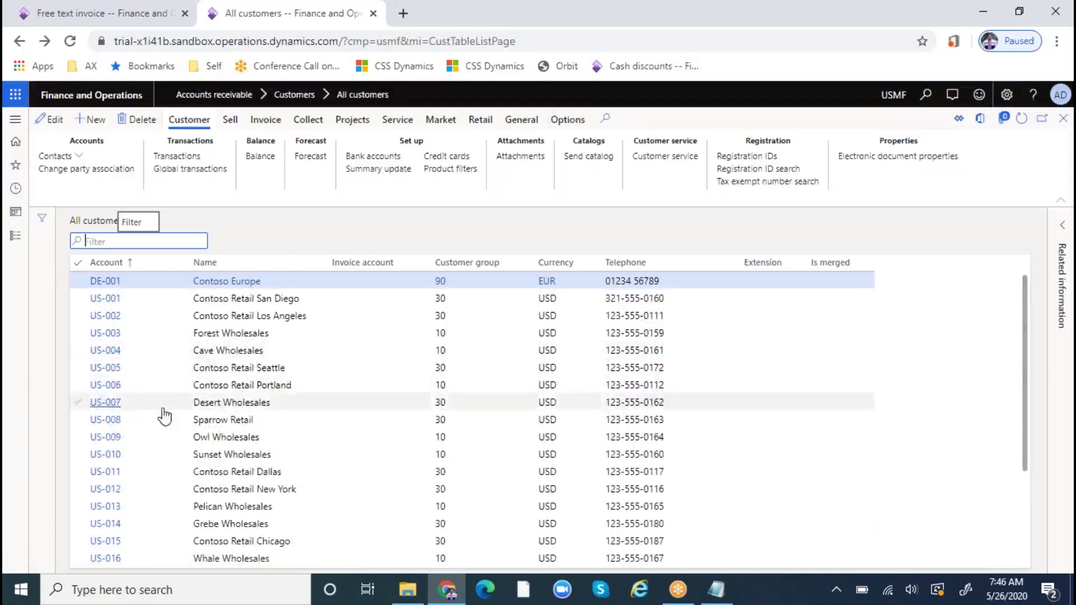
scroll(144, 452, down, 4)
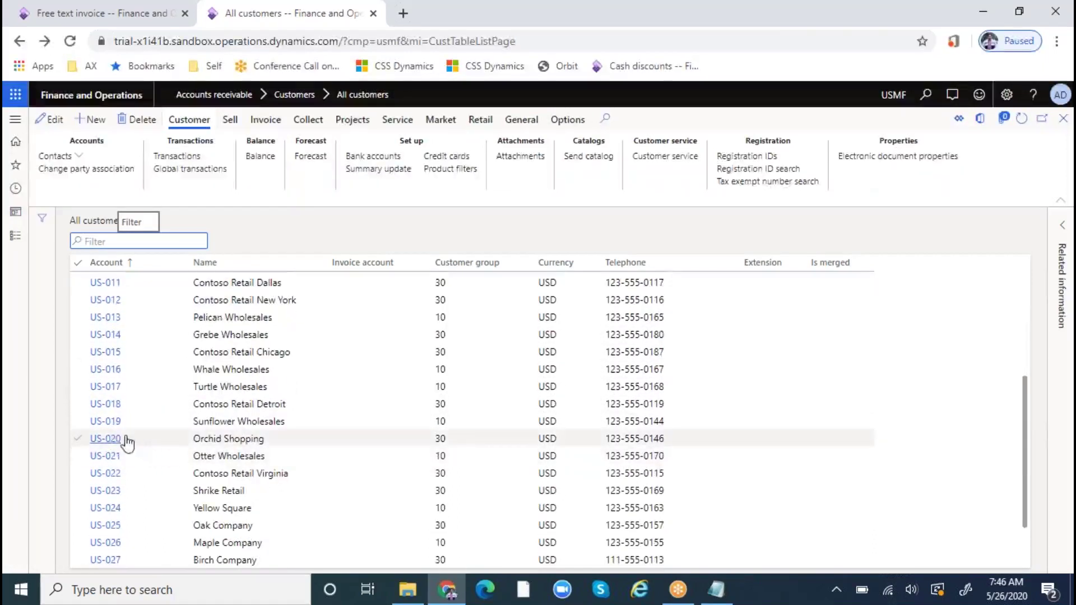
click(150, 446)
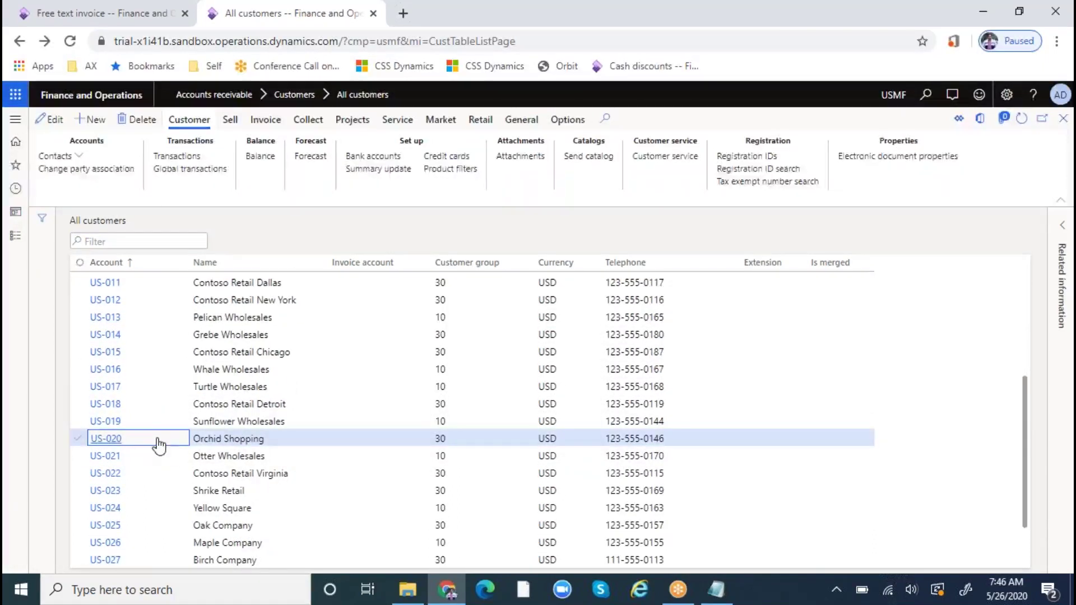
click(159, 443)
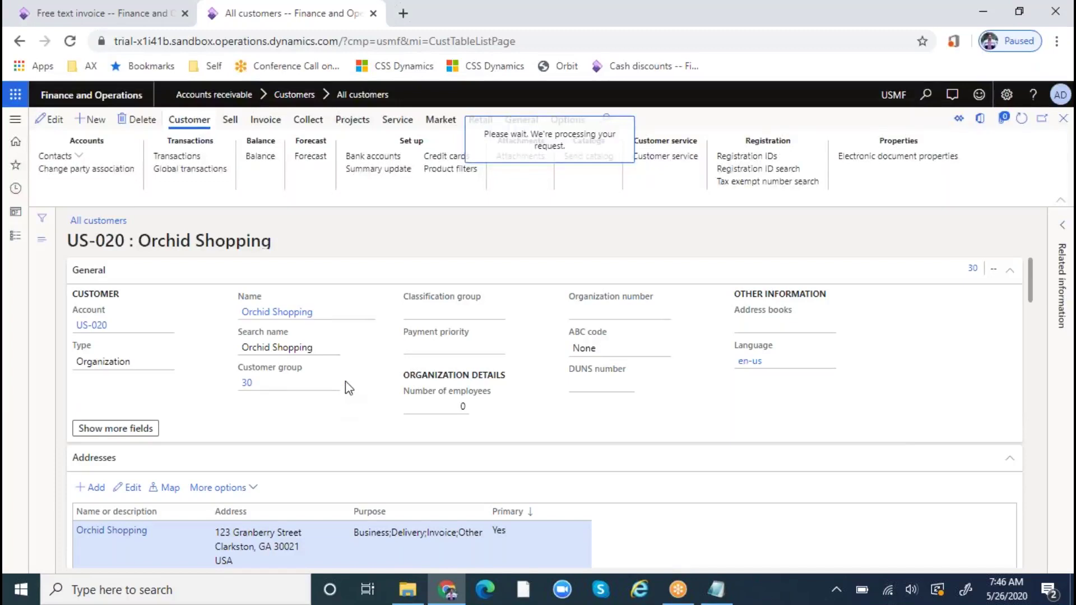
- Set the terms of payment in Orchid Shopping's payment defaults to Net45
scroll(364, 387, down, 10)
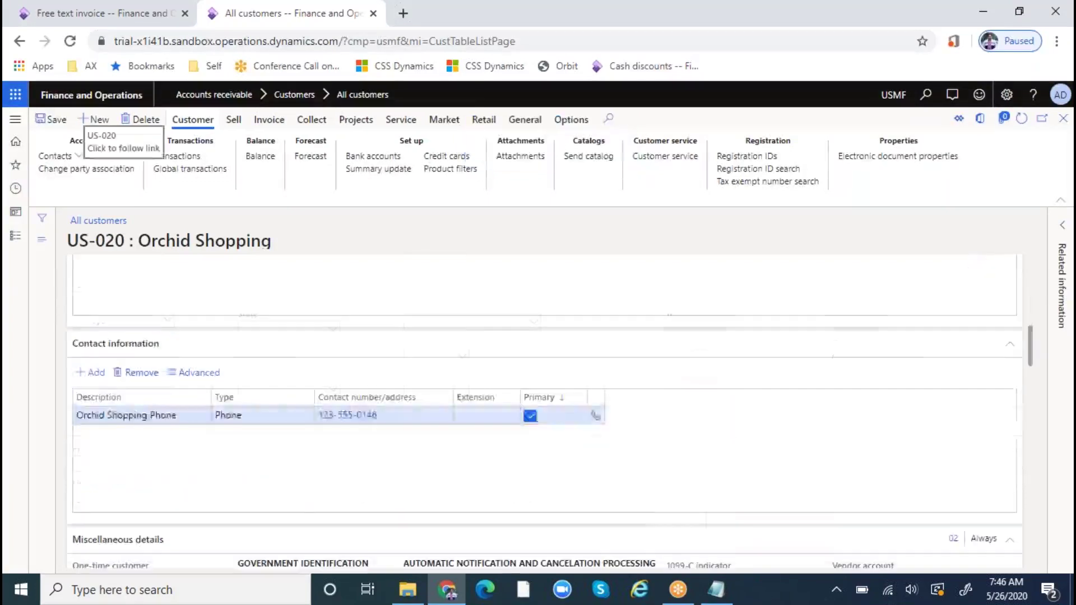
scroll(343, 428, down, 10)
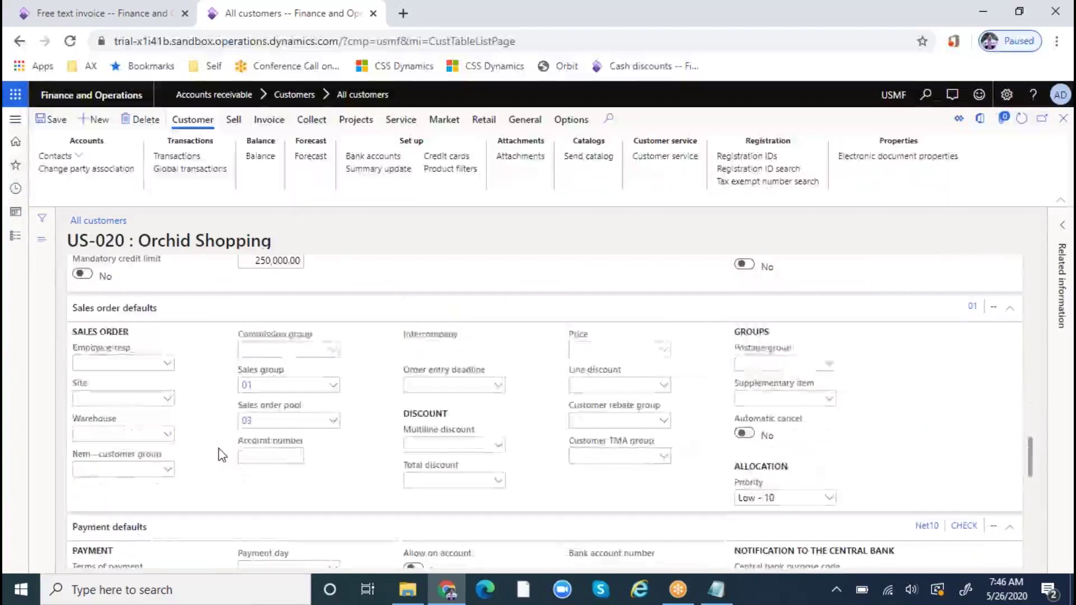
scroll(218, 448, down, 5)
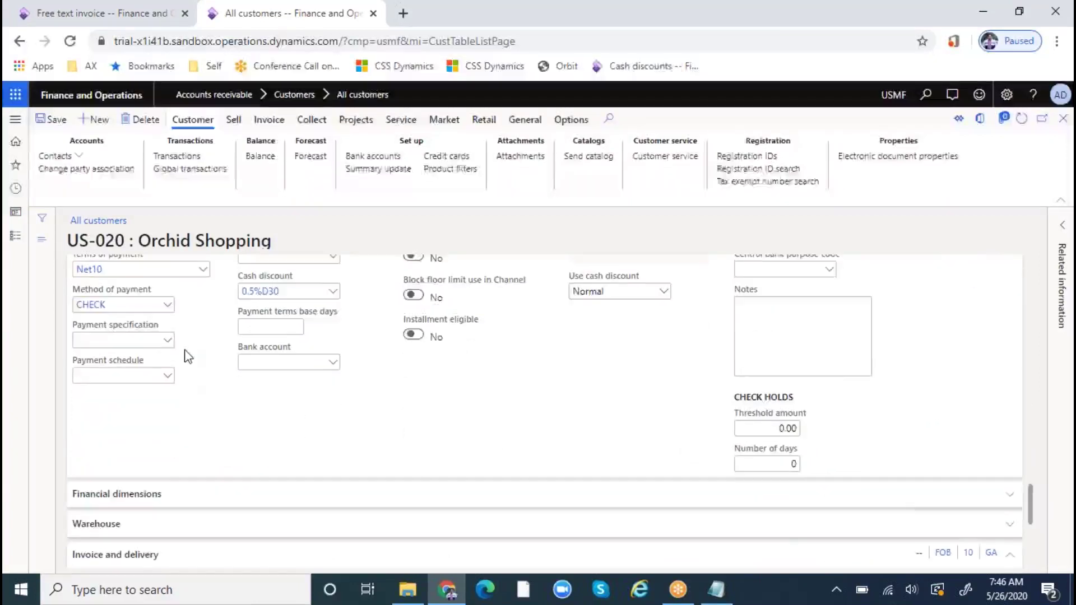
scroll(188, 356, up, 2)
click(205, 345)
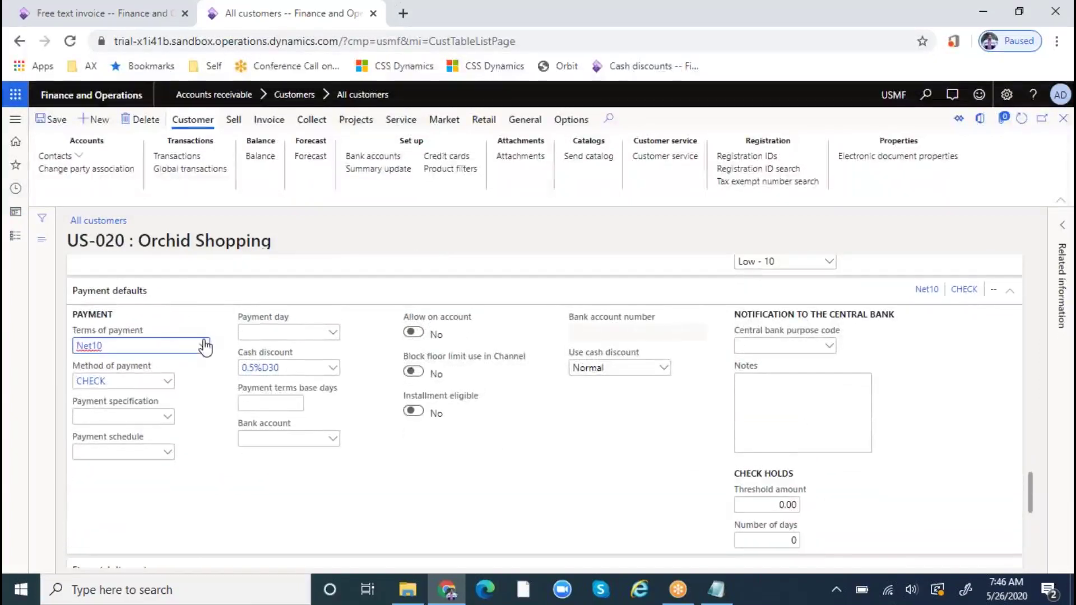
click(205, 346)
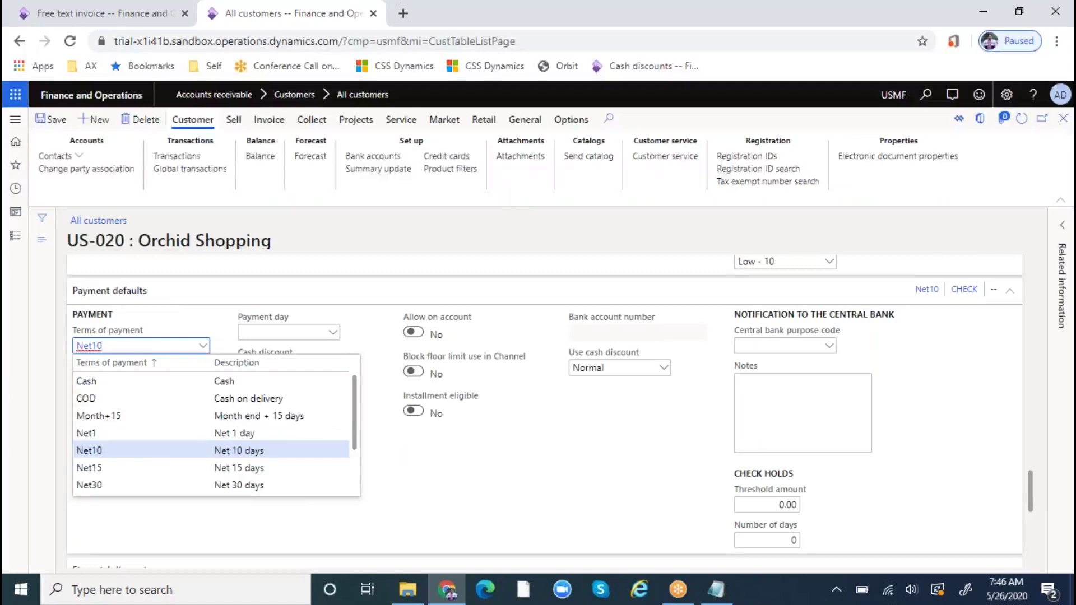
scroll(116, 432, down, 2)
click(117, 436)
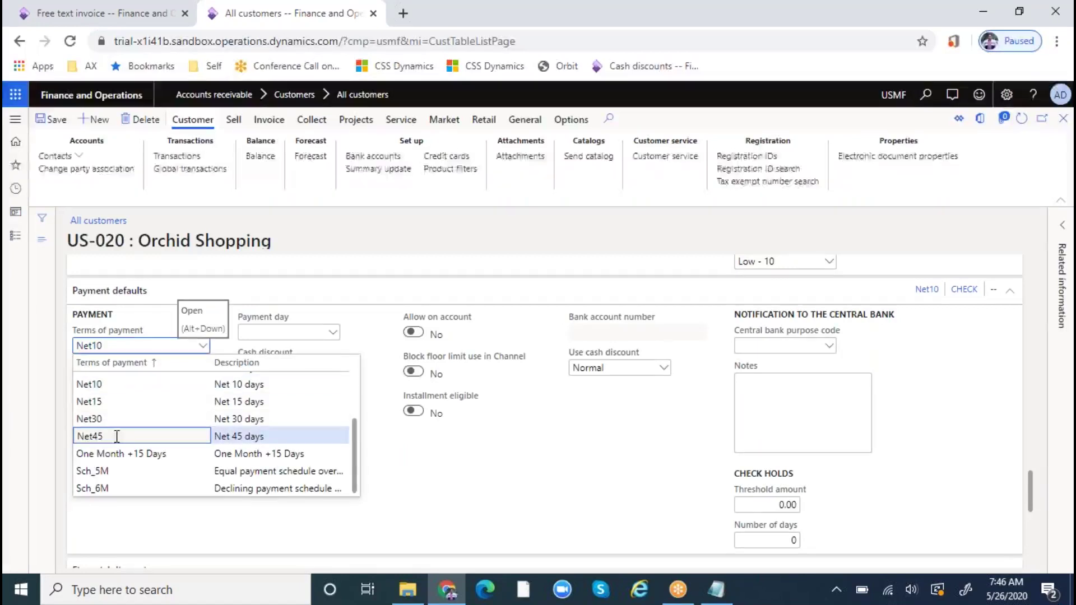
- Set Orchid Shopping's terms of payment to Net45 and its cash discount to 5%10Days, and save the customer record
click(117, 436)
click(331, 370)
click(333, 369)
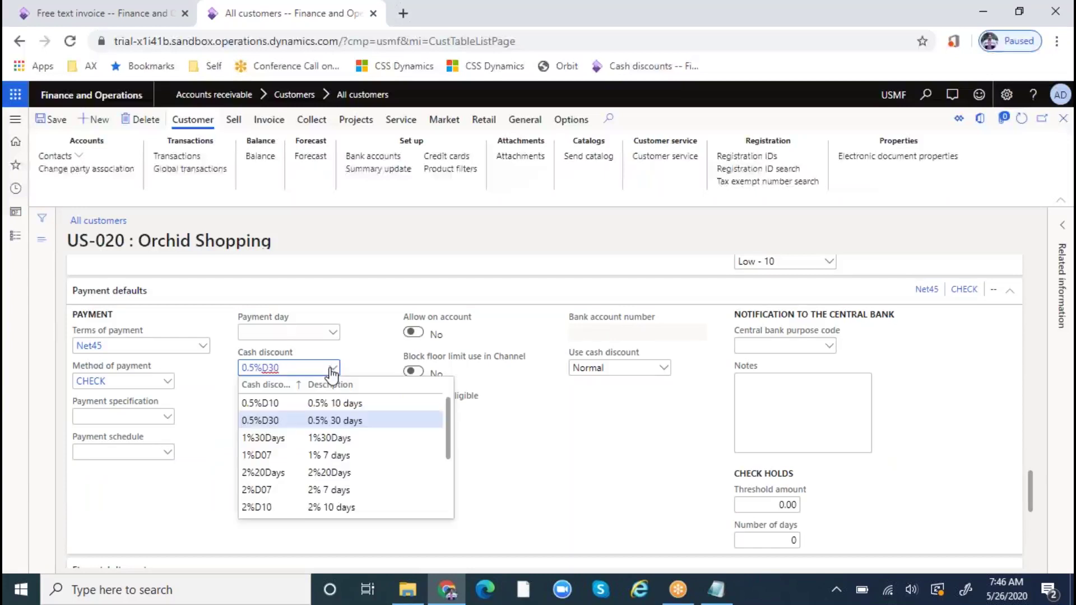
scroll(303, 454, down, 2)
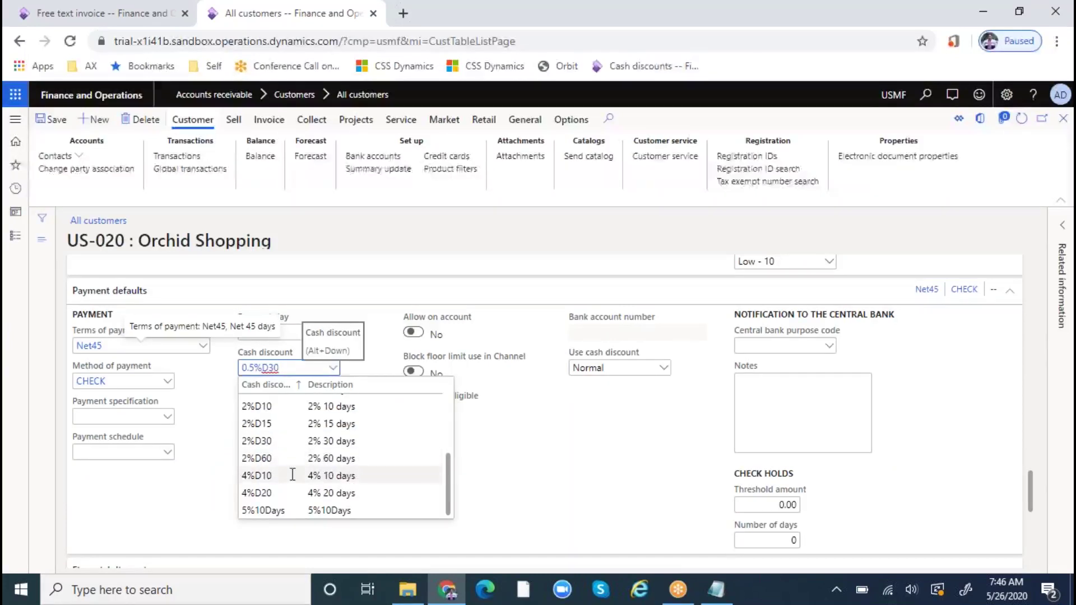
scroll(293, 452, up, 3)
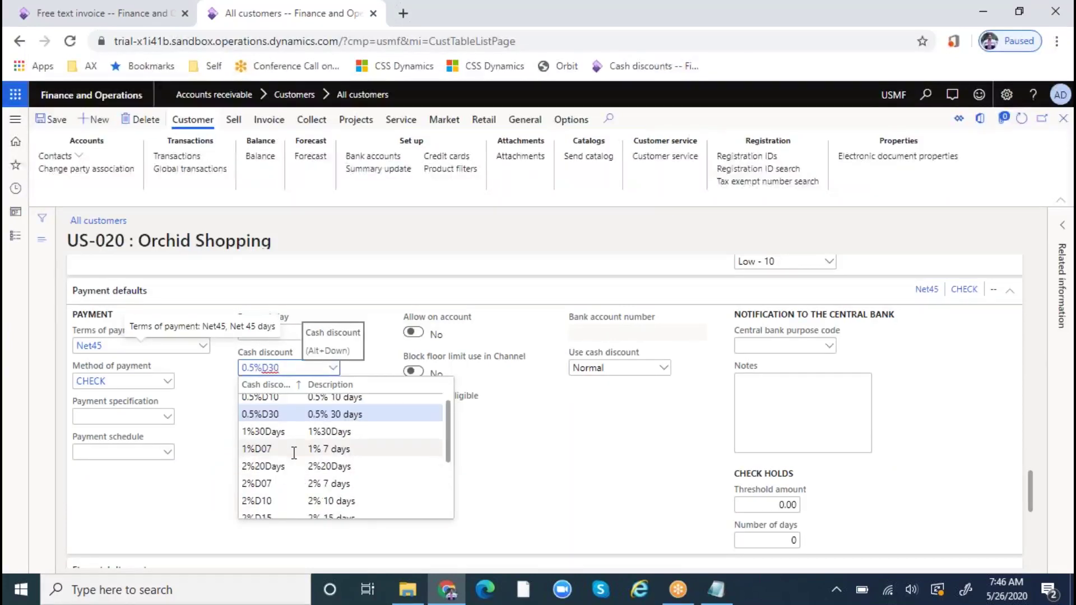
scroll(293, 452, down, 3)
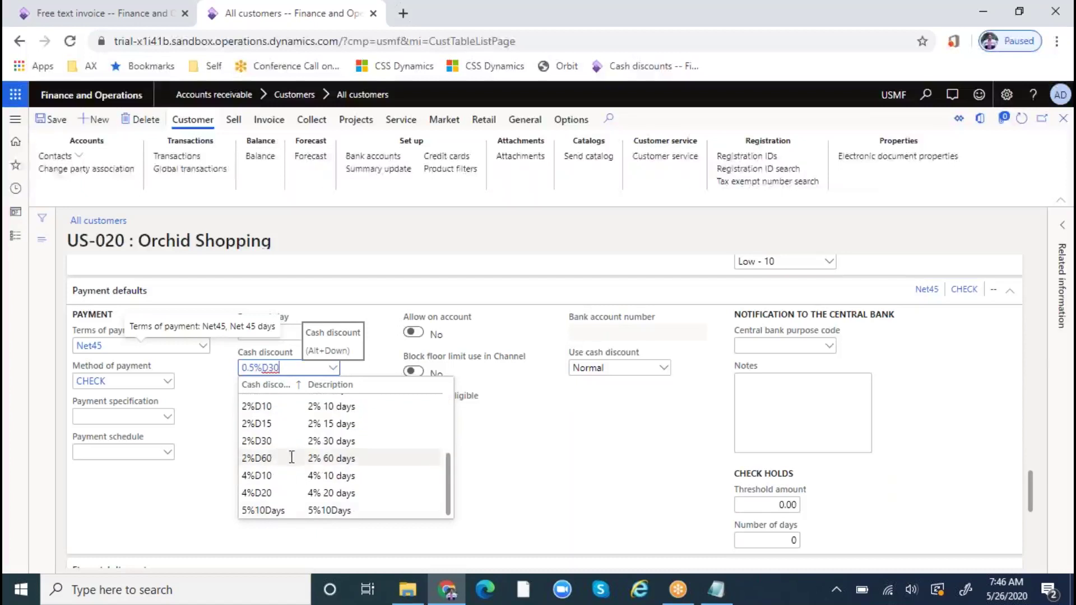
click(301, 511)
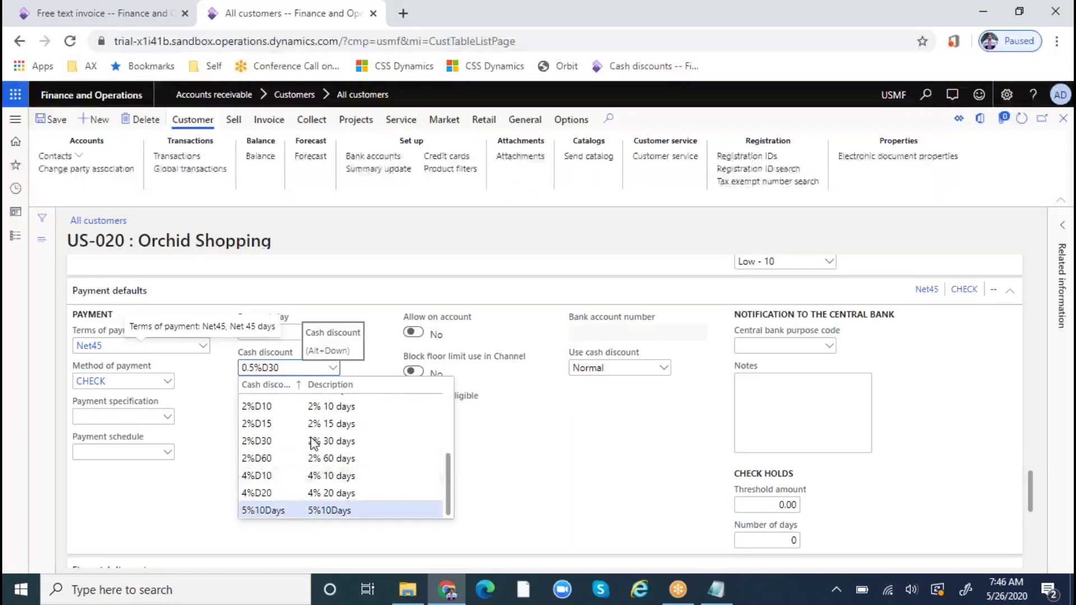
click(49, 118)
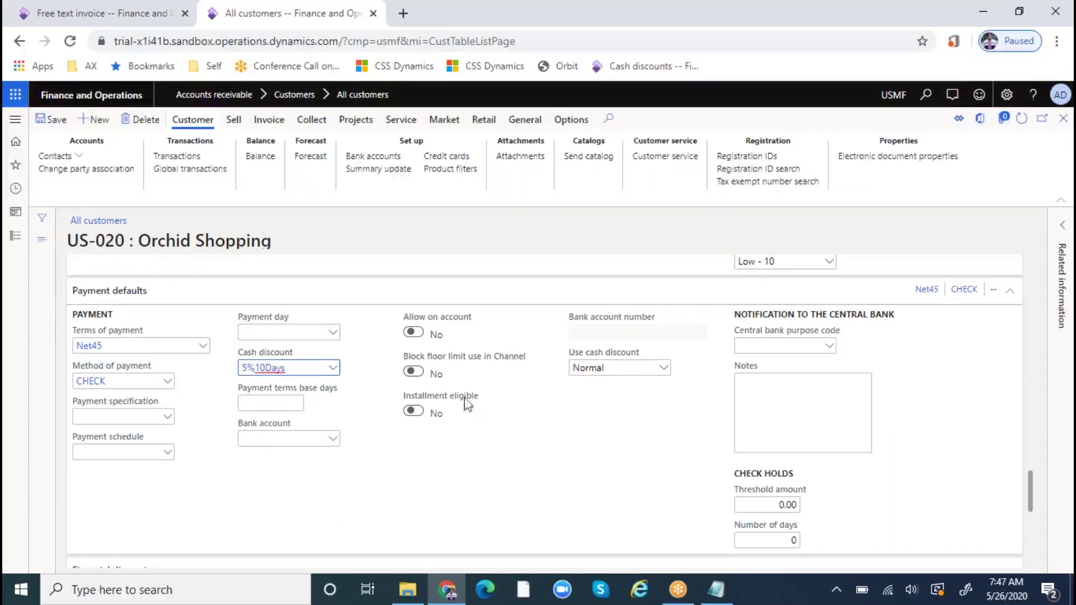
- Create a new free text invoice for the customer Orchid Shopping
click(92, 15)
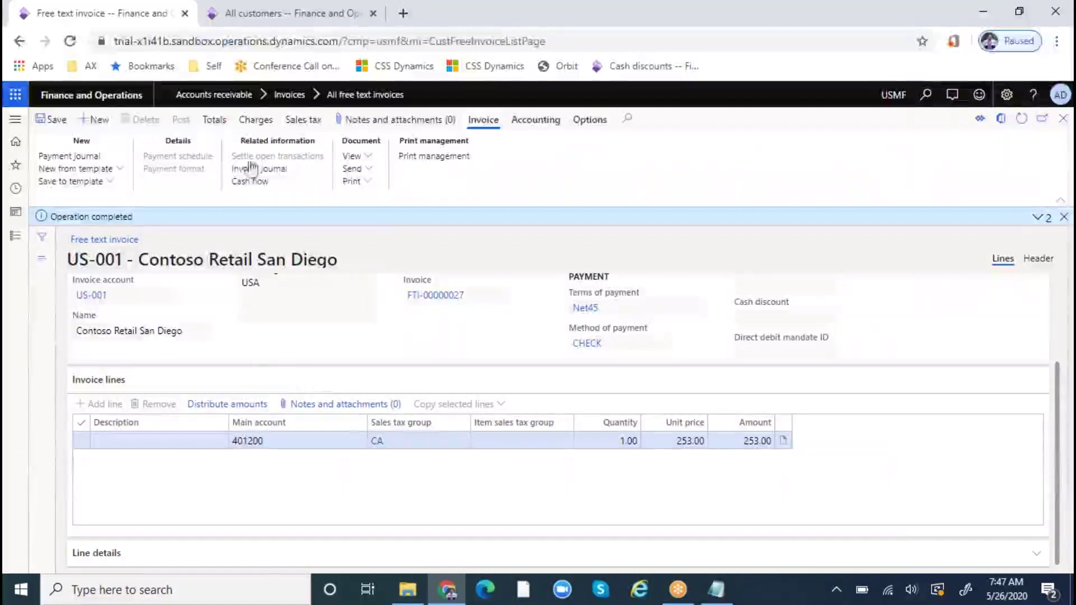
key(alt+n)
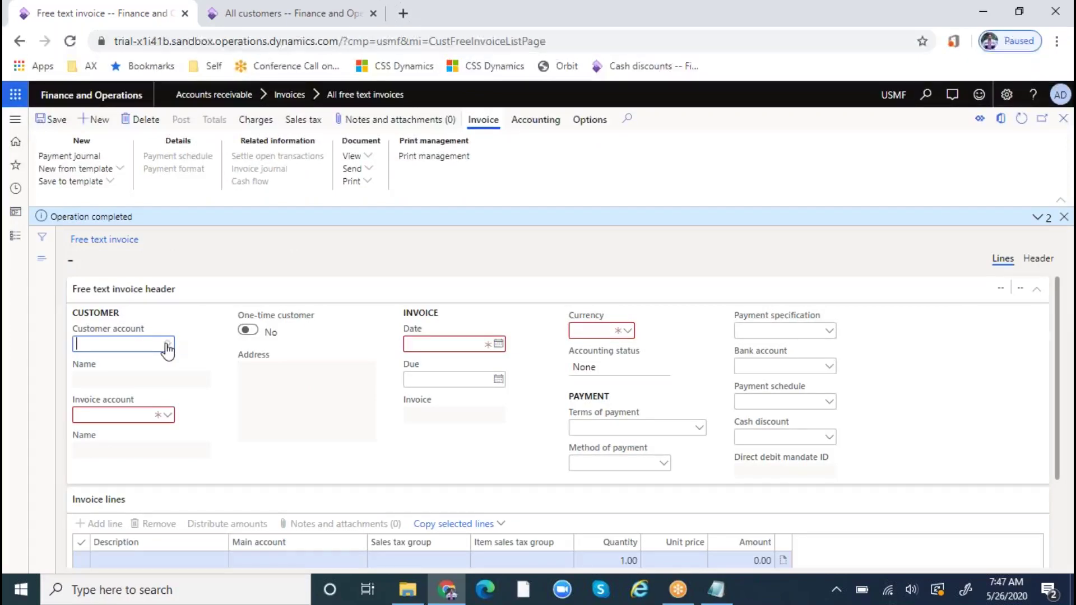
click(167, 345)
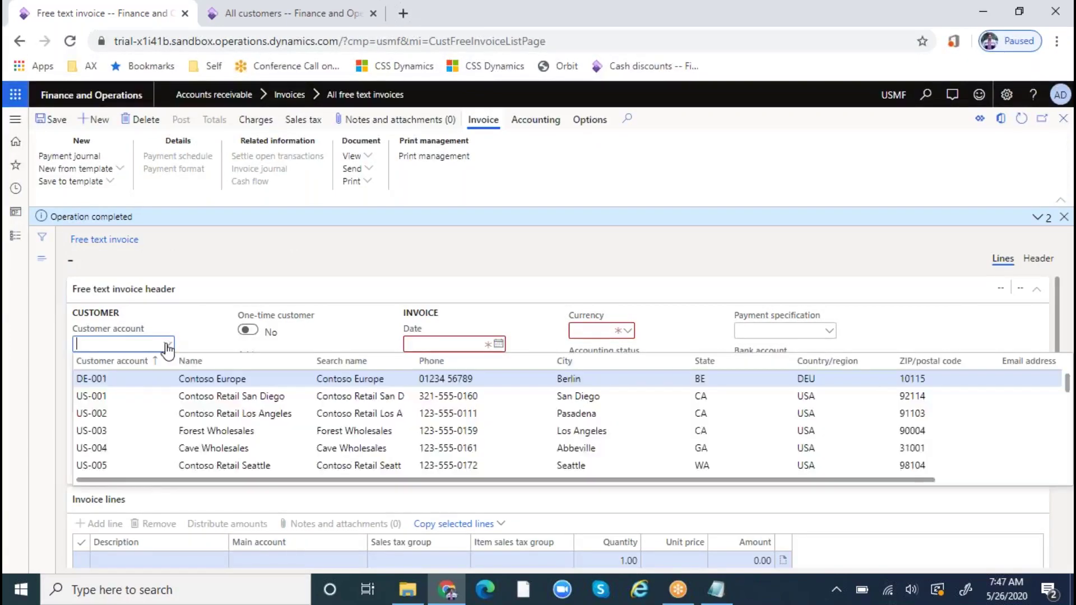
scroll(114, 413, down, 6)
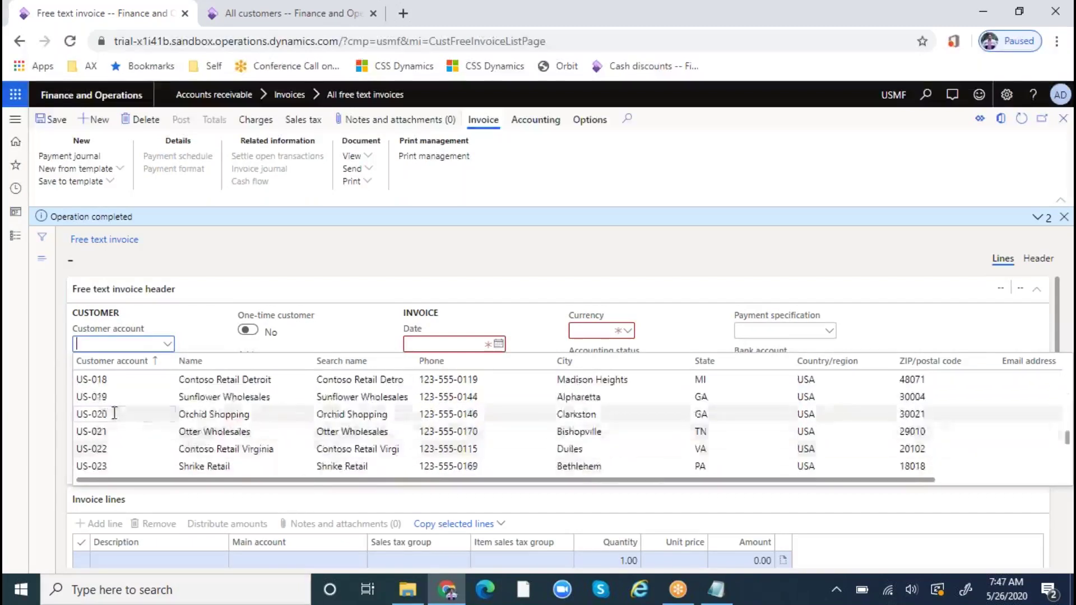
click(113, 412)
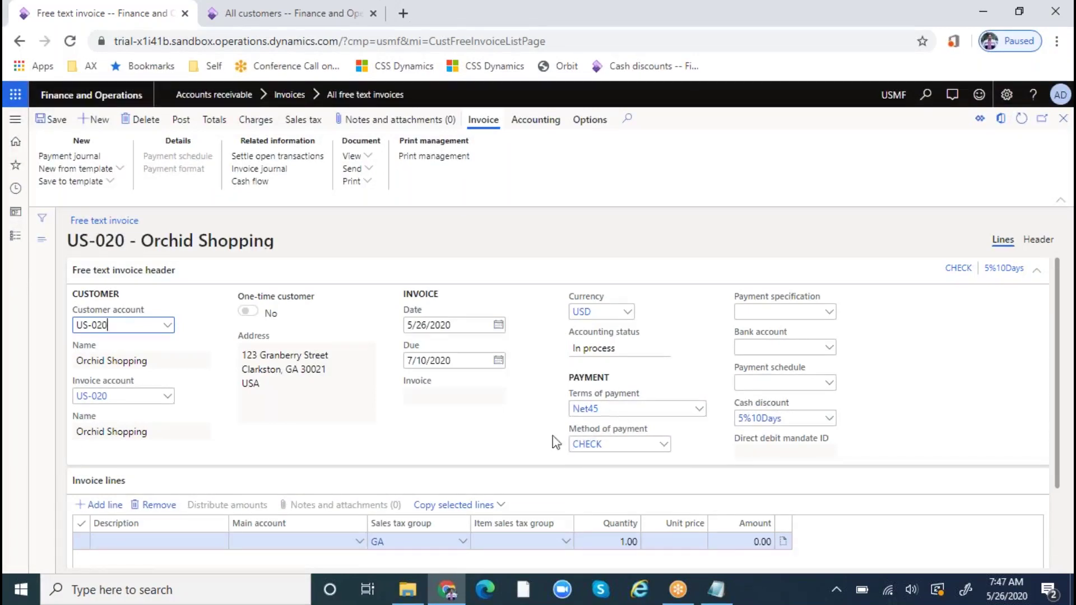
- Fill the invoice line with the Service Revenues main account and a unit price of 1,000
scroll(435, 444, down, 1)
click(266, 461)
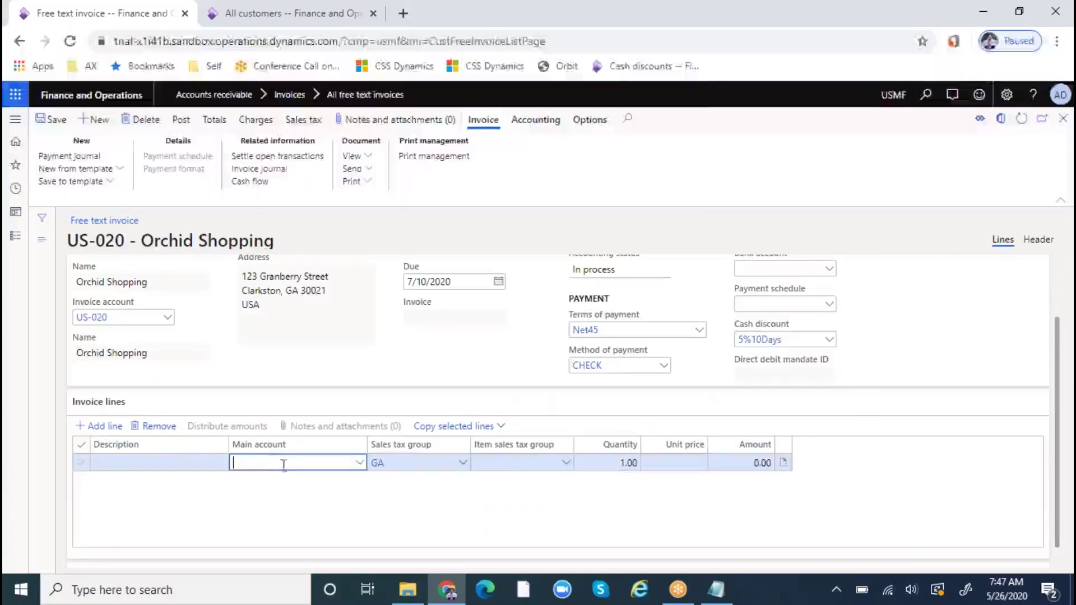
click(359, 463)
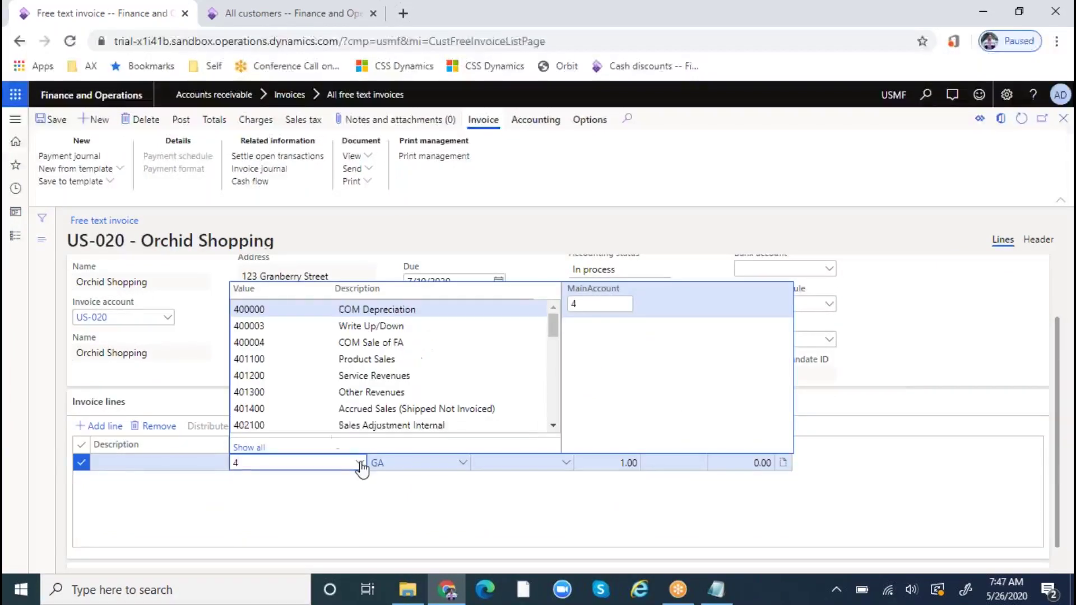
click(271, 380)
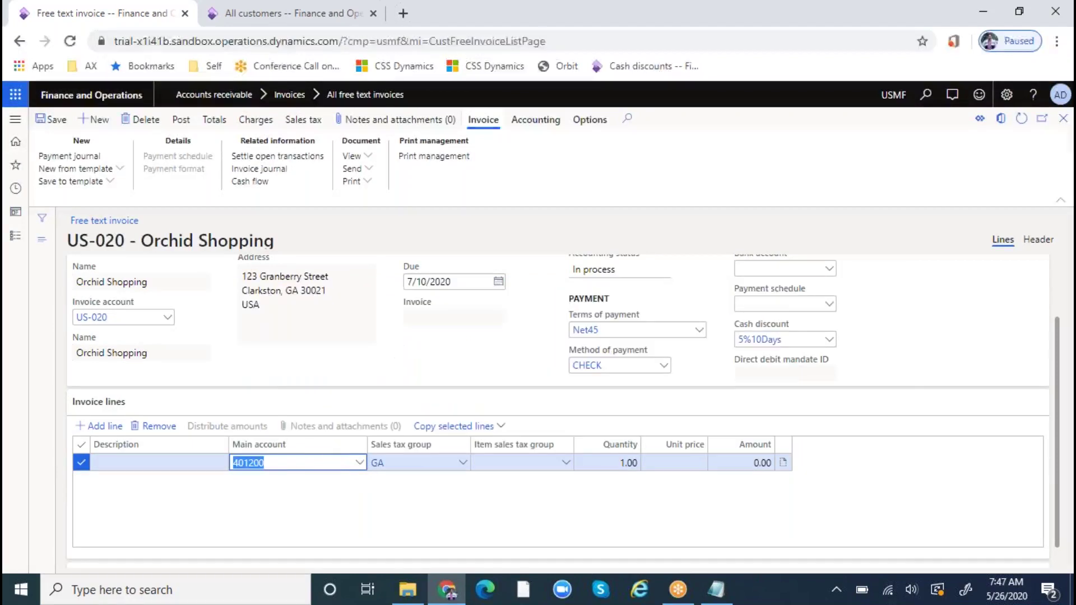
key(Tab)
key(Tab)
key(Tab)
key(Tab)
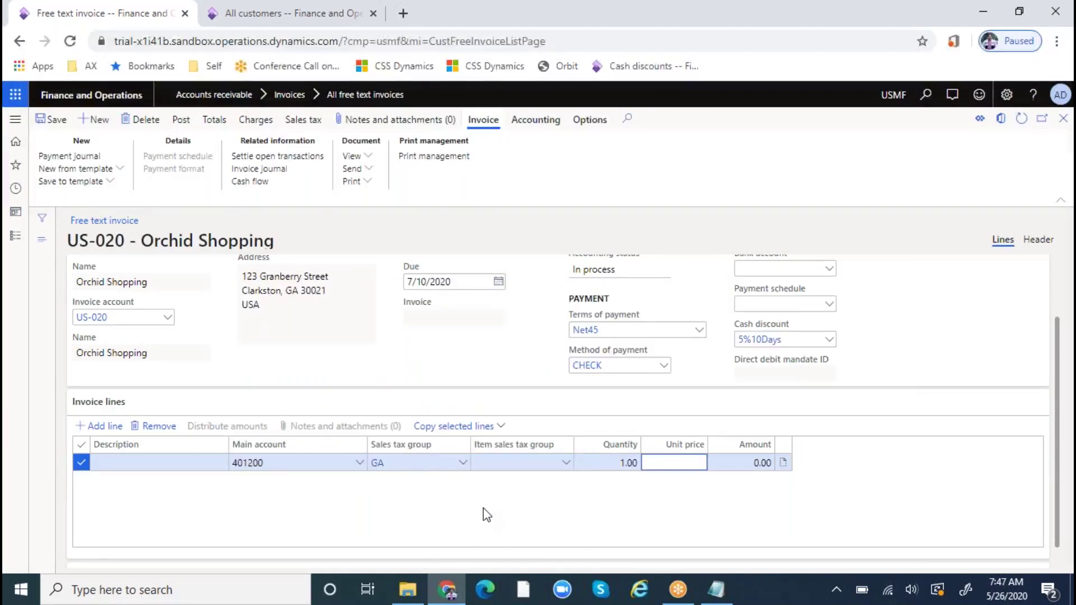
text(1,000)
key(Tab)
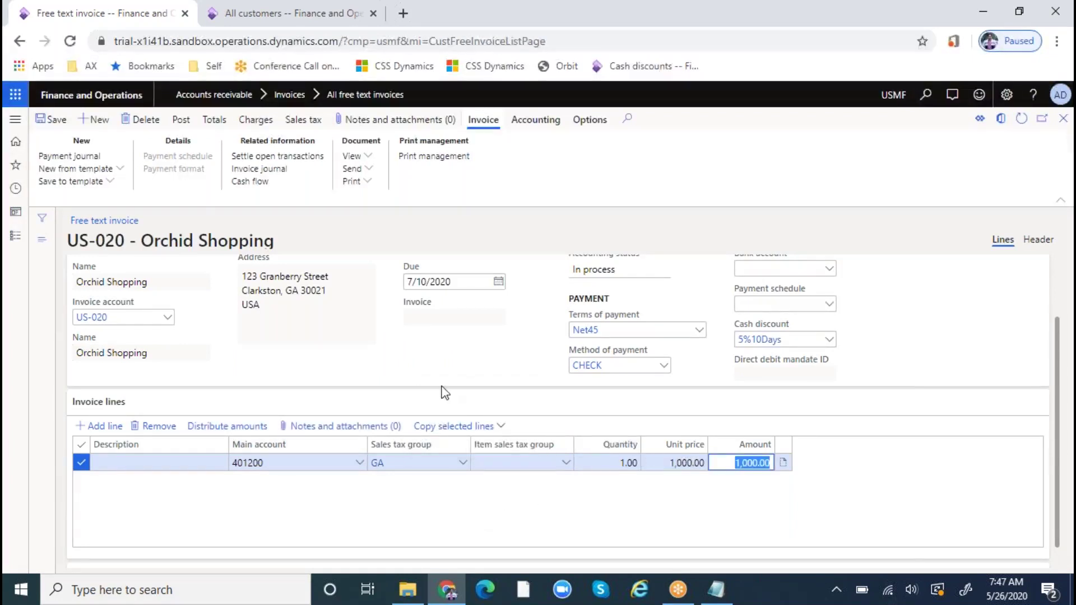
- Post the Orchid Shopping free text invoice with the default posting parameters
scroll(482, 401, up, 1)
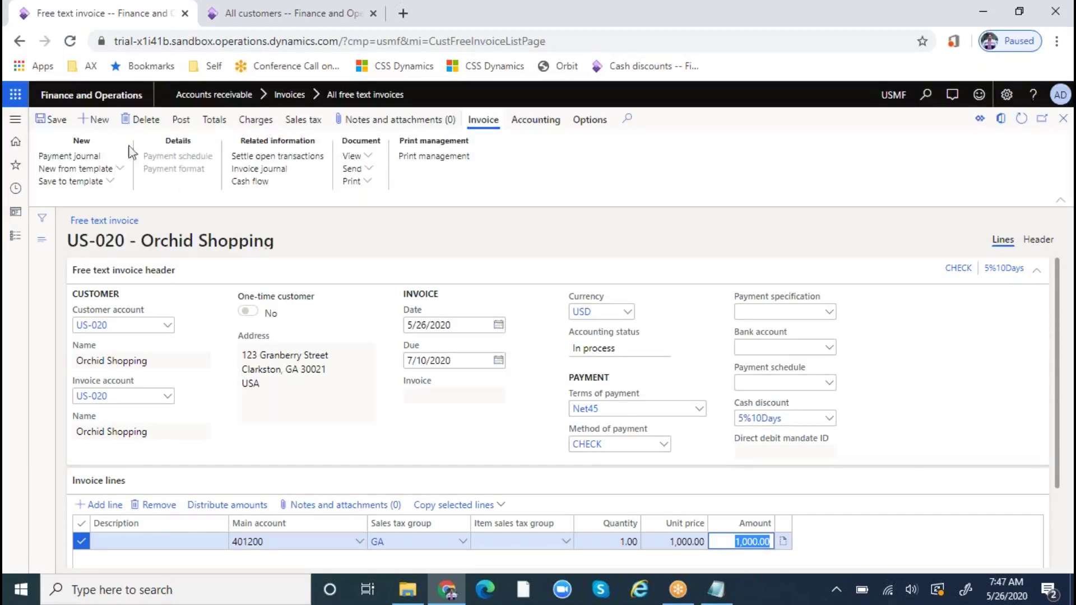
click(174, 124)
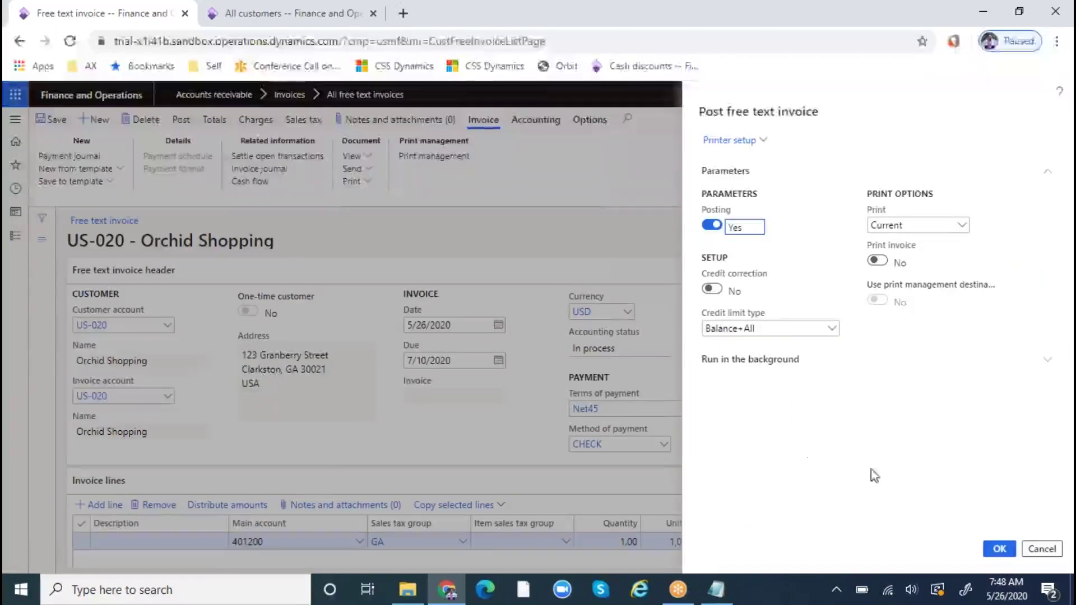
click(999, 548)
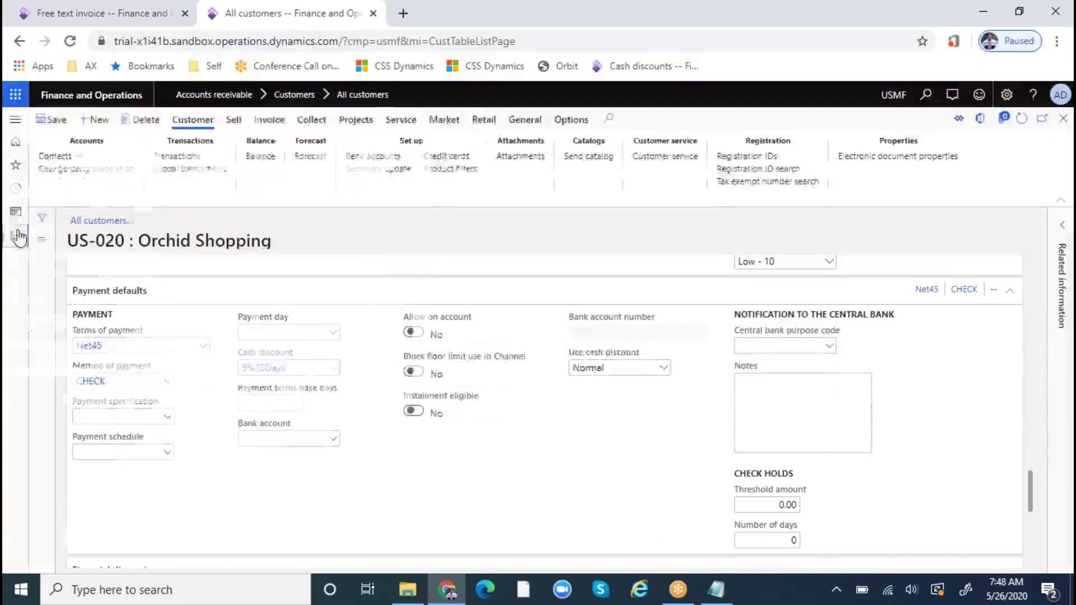
- Open the customer payment journal page under Payments in Accounts receivable
click(17, 236)
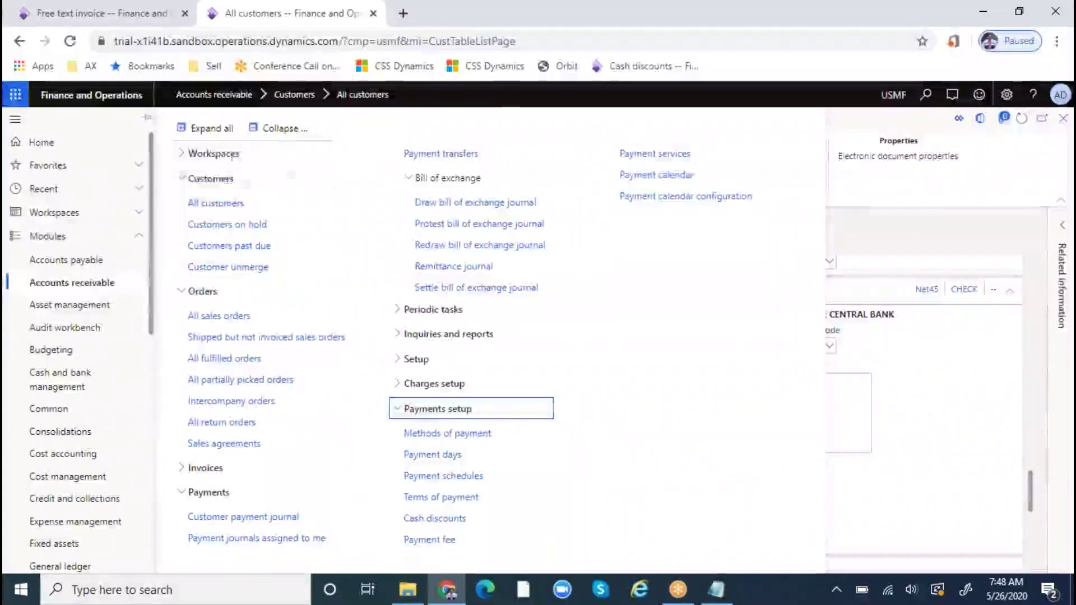
click(280, 128)
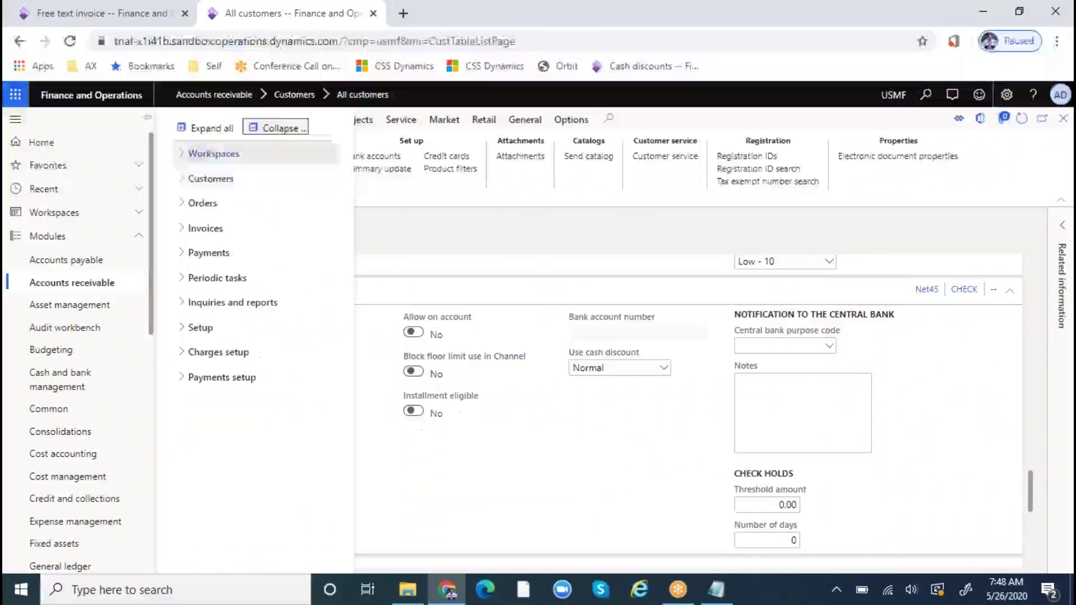
click(227, 252)
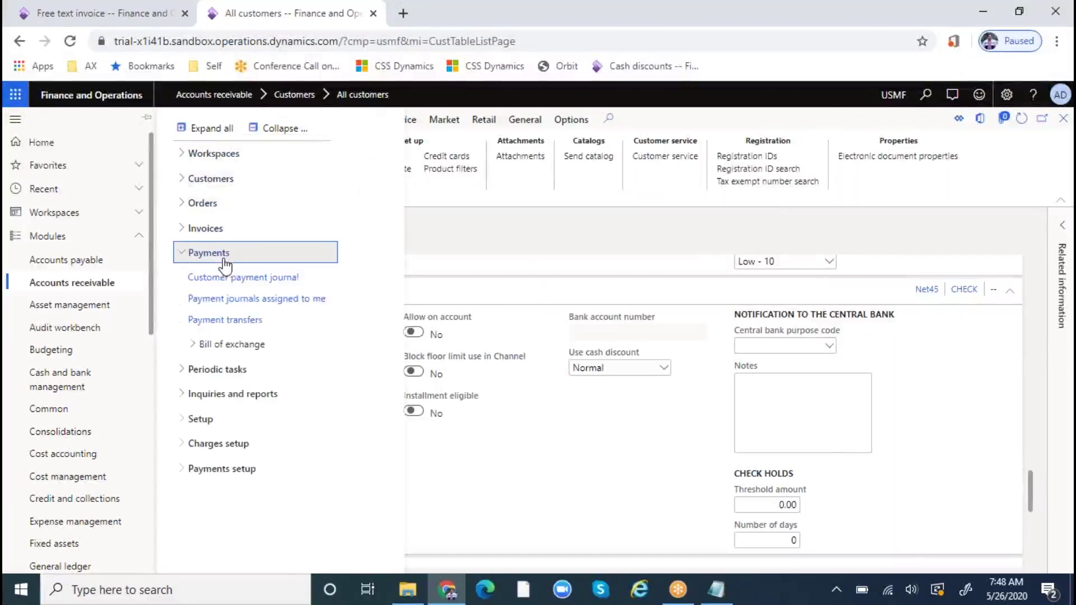
click(249, 278)
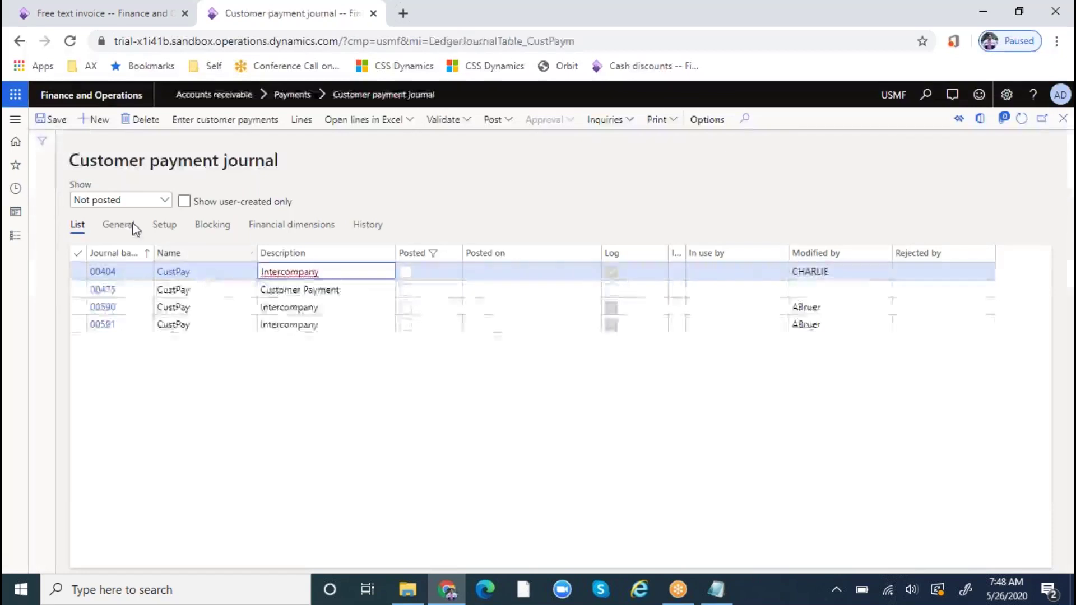
- Create a customer payment journal named CustPay and delete the extra blank journal
click(95, 120)
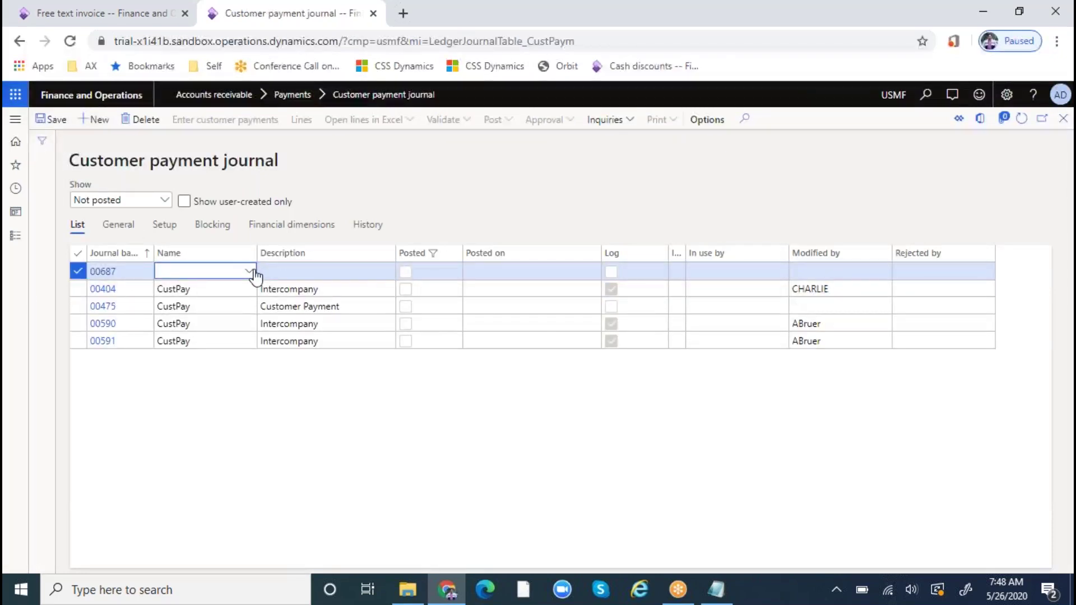
click(250, 271)
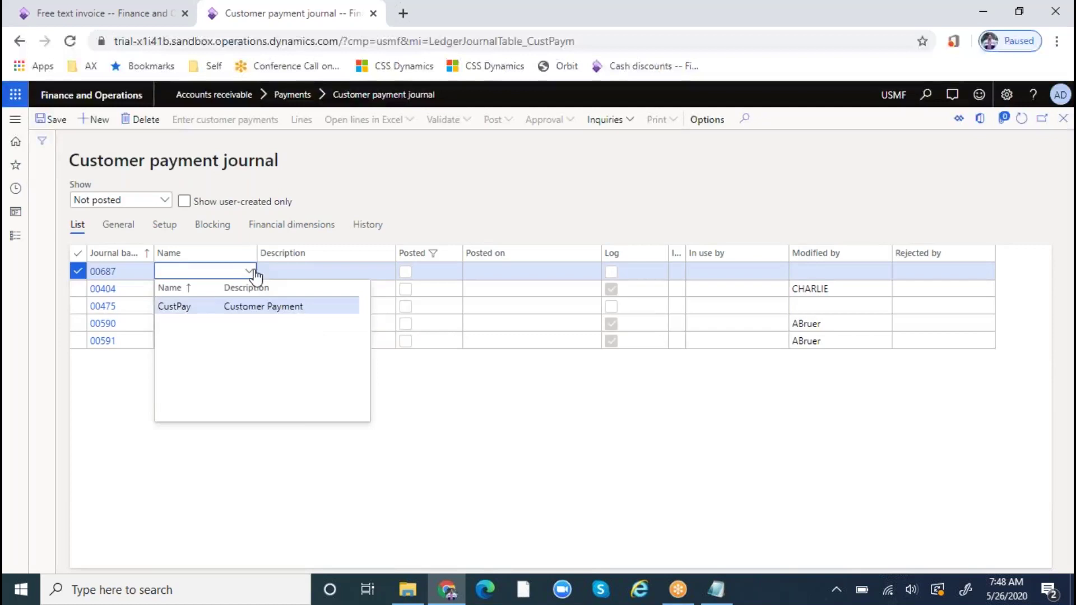
click(182, 304)
click(101, 124)
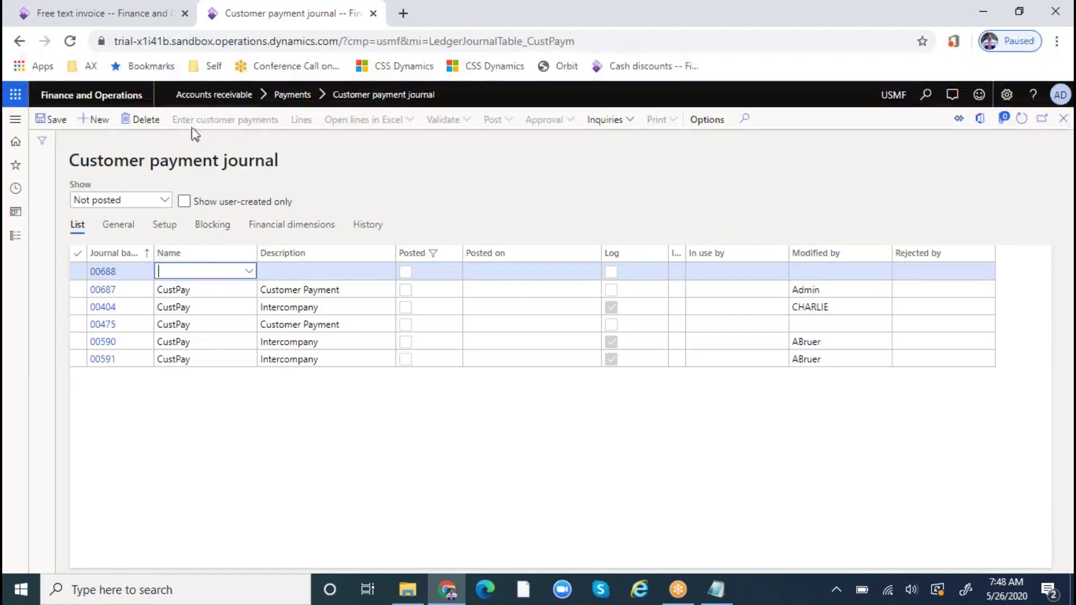
click(157, 124)
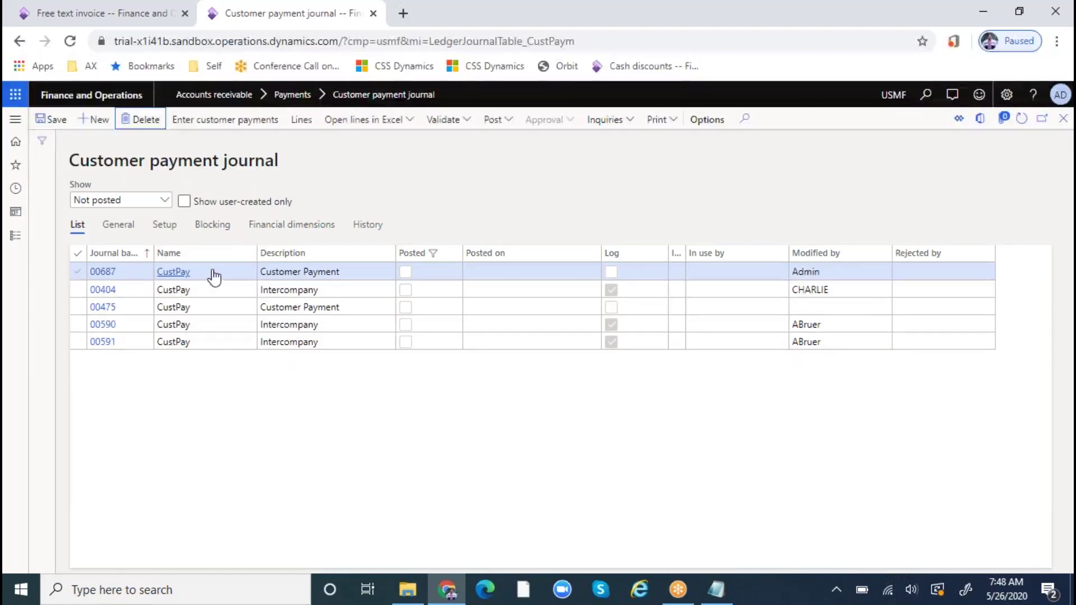
- Open the new CustPay journal's lines and set the payment line's account to the customer Orchid Shopping
click(301, 120)
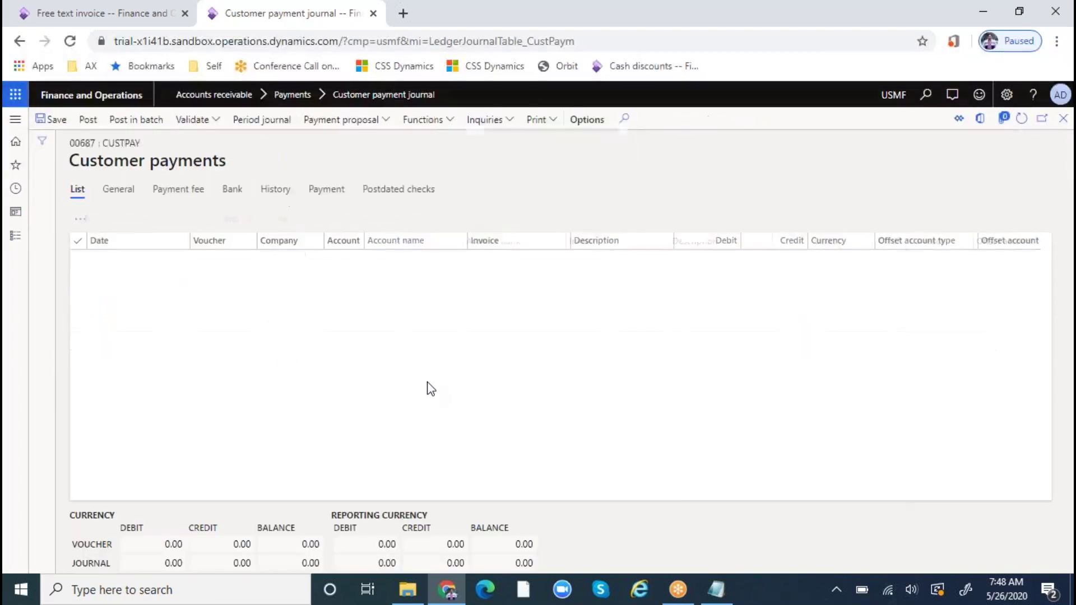
click(422, 258)
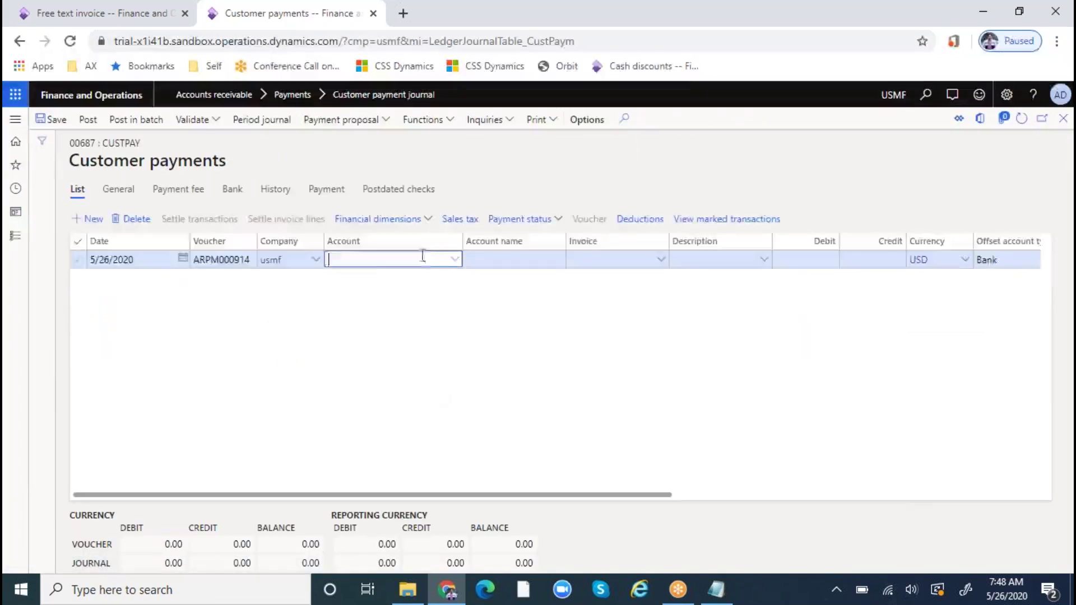
click(454, 258)
scroll(384, 360, down, 6)
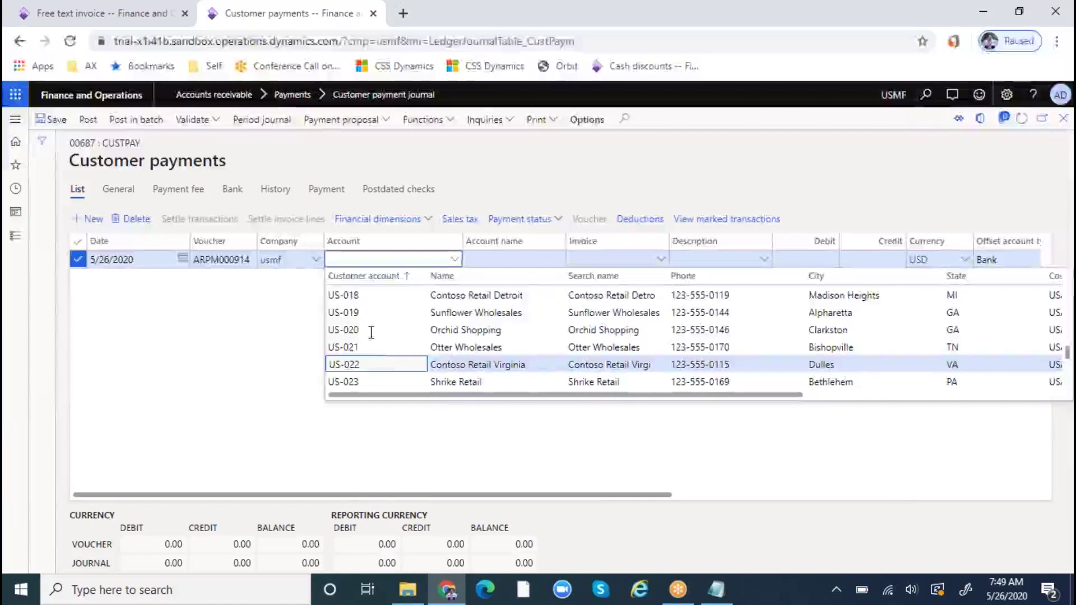
click(382, 259)
key(BackSpace)
text(0202)
key(Tab)
click(382, 259)
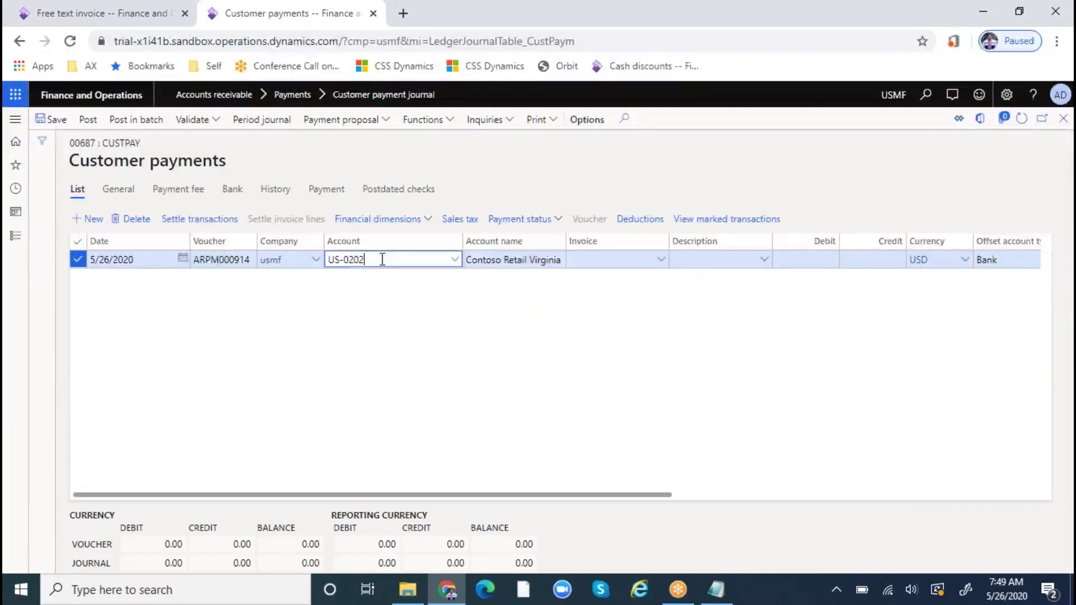
key(Tab)
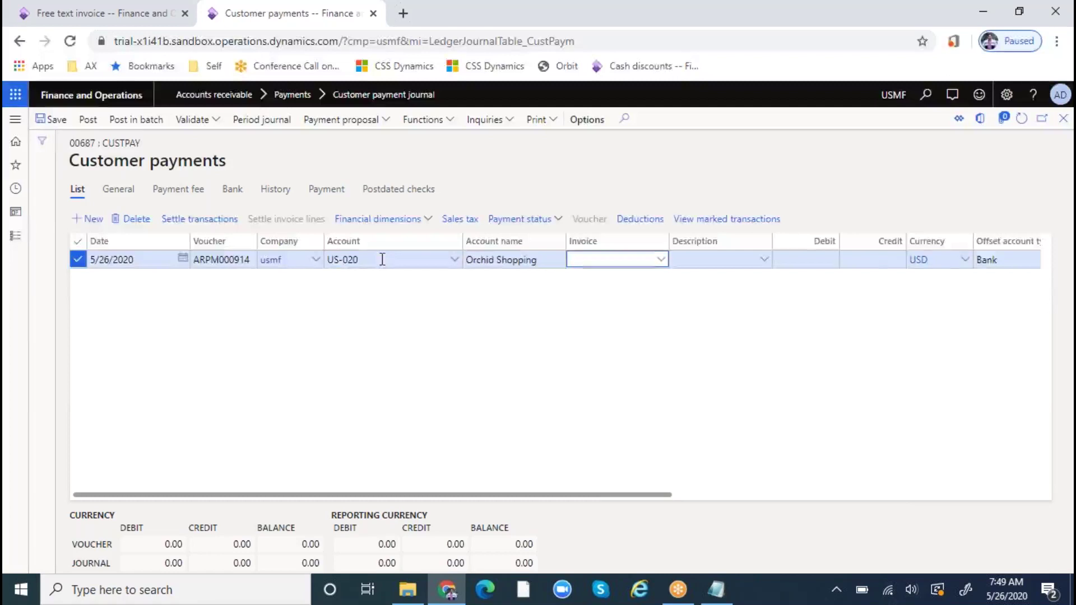
key(Tab)
key(Tab)
key(Tab)
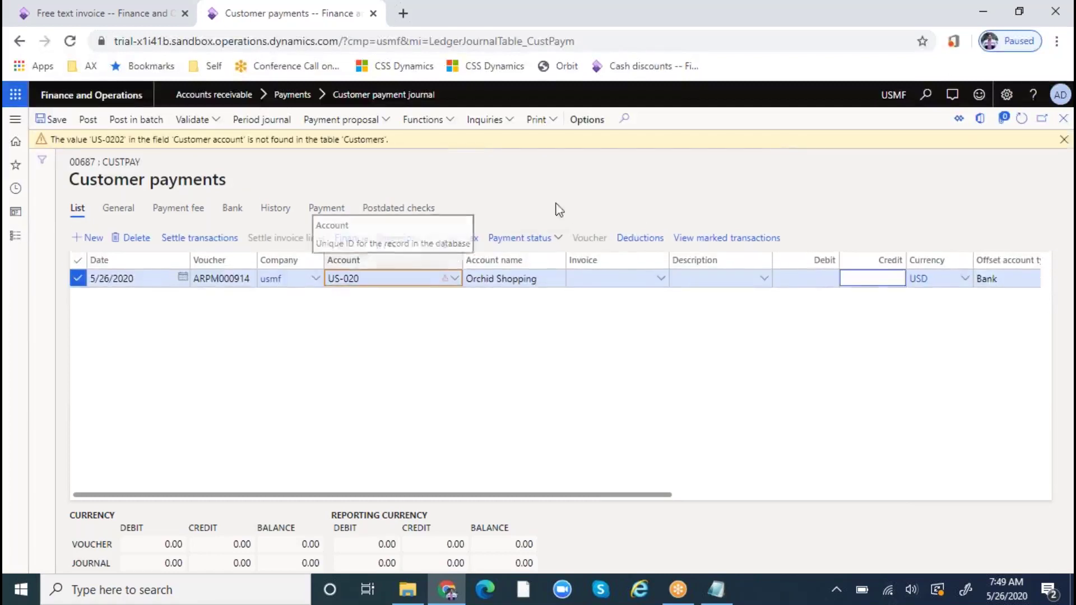
click(1063, 139)
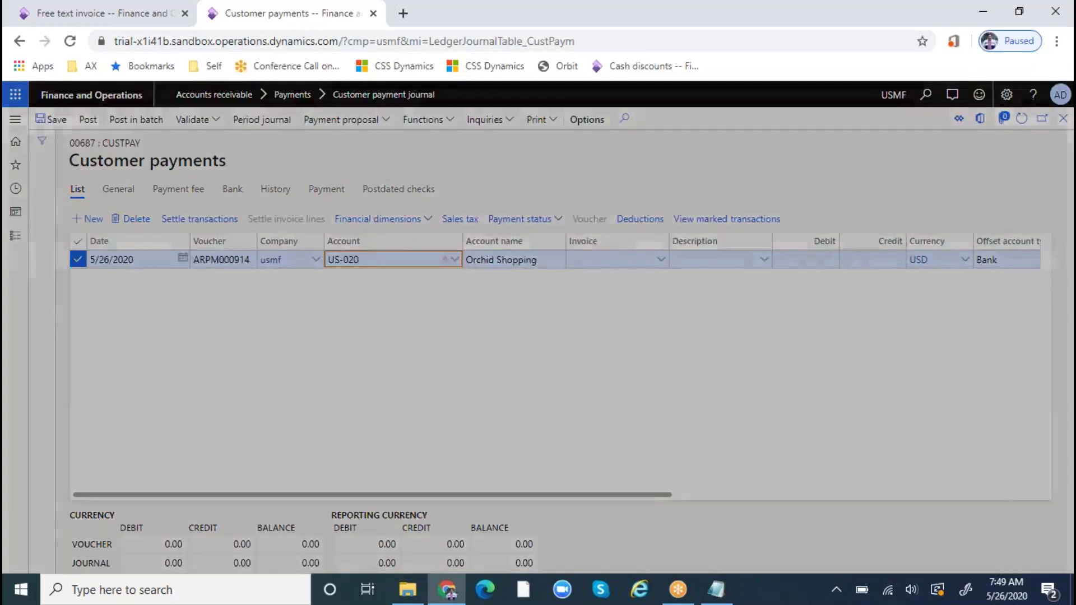
click(719, 333)
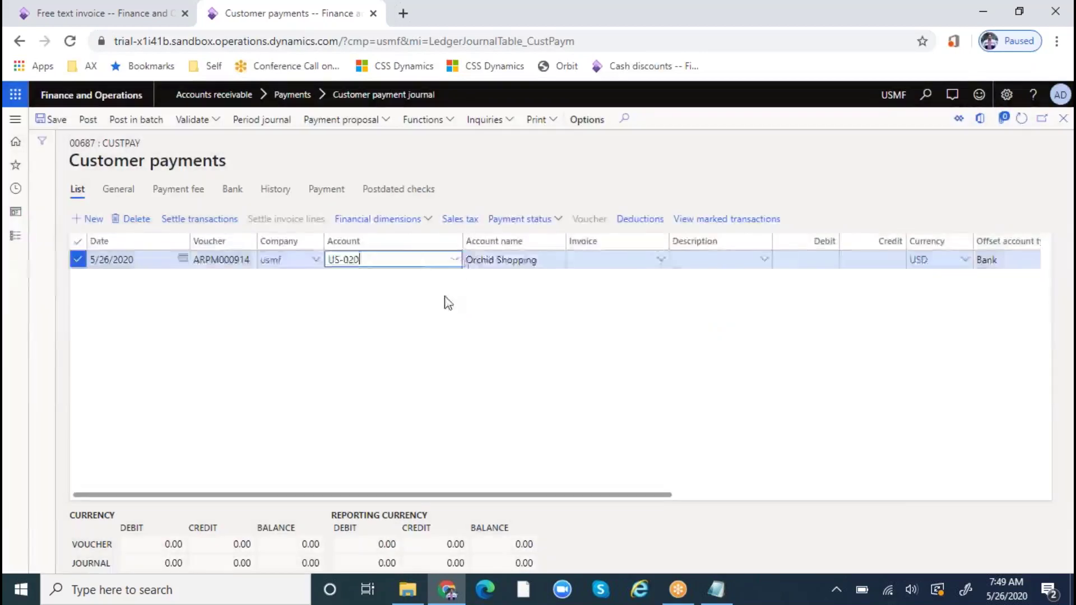
- Mark Orchid Shopping's 1,000.00 invoice for settlement against the 5/26/2020 payment line and check the resulting credit amount
key(BackSpace)
key(Tab)
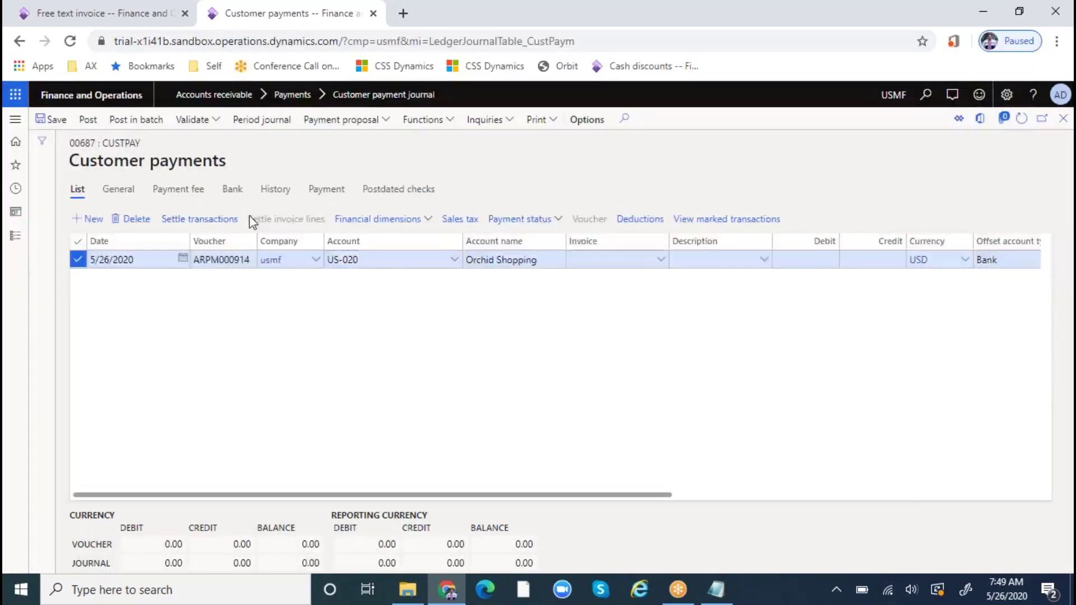
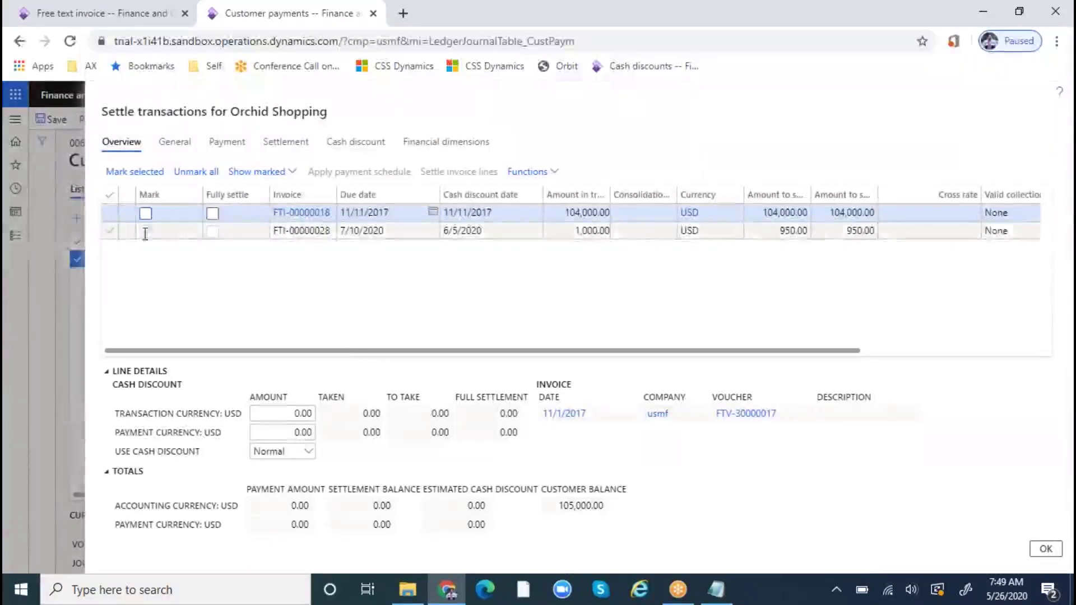
click(146, 230)
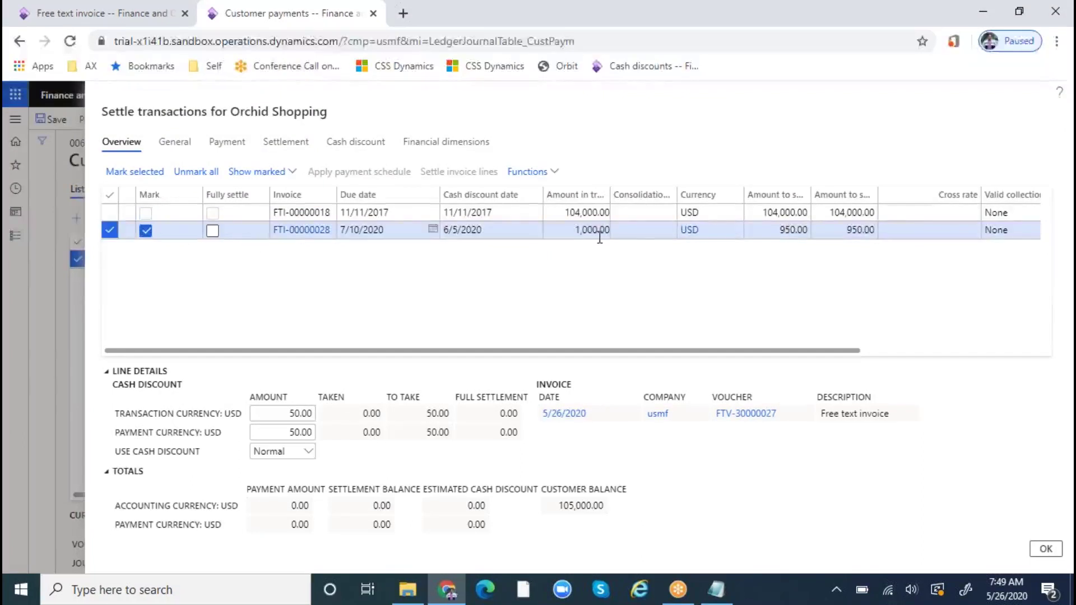
click(1046, 549)
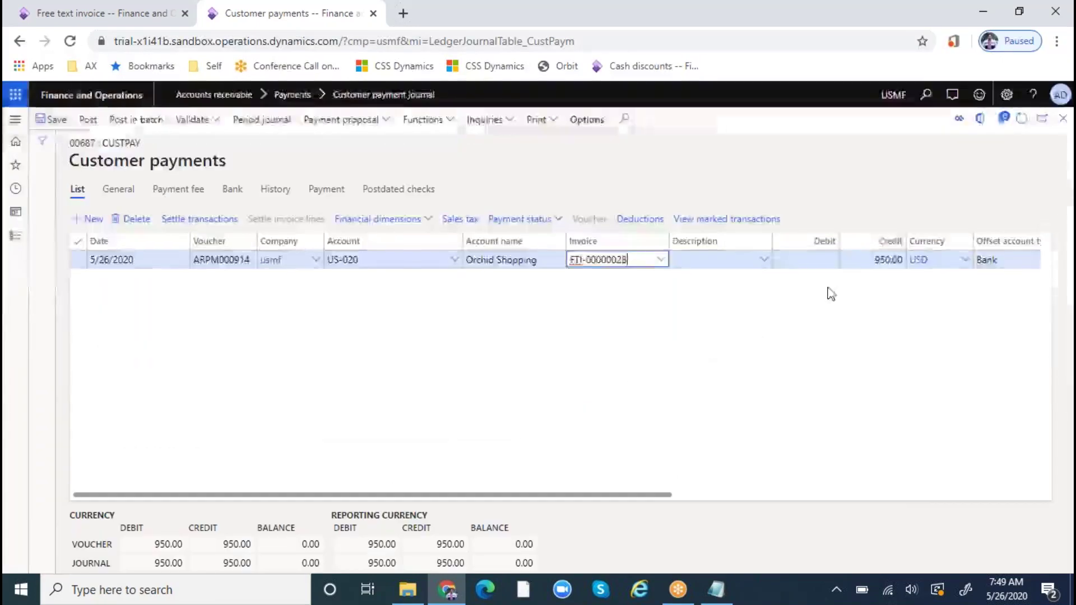
click(885, 257)
mouse_move(718, 588)
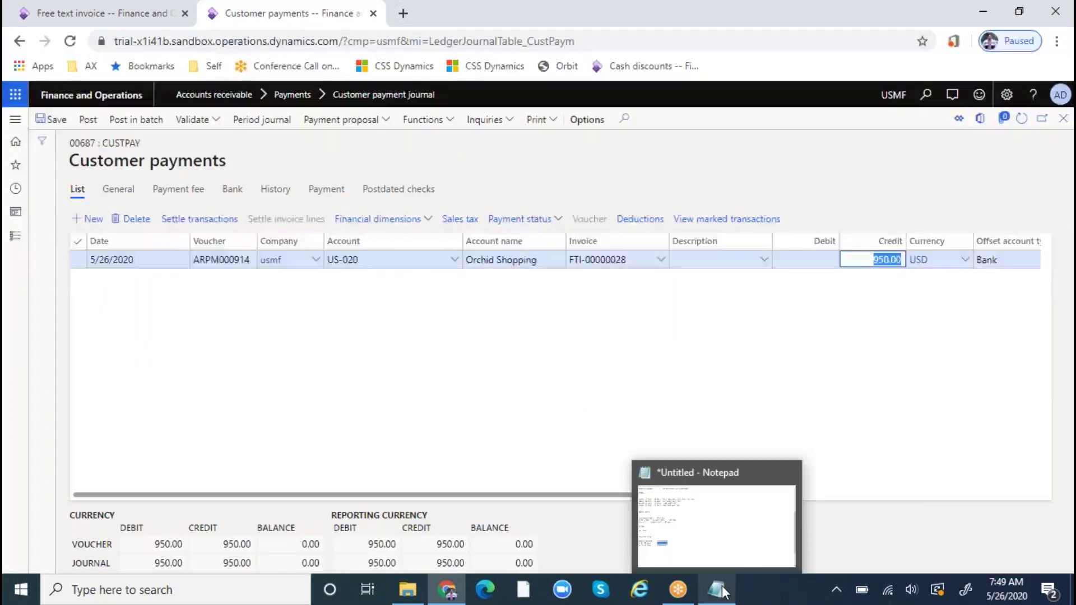
click(388, 387)
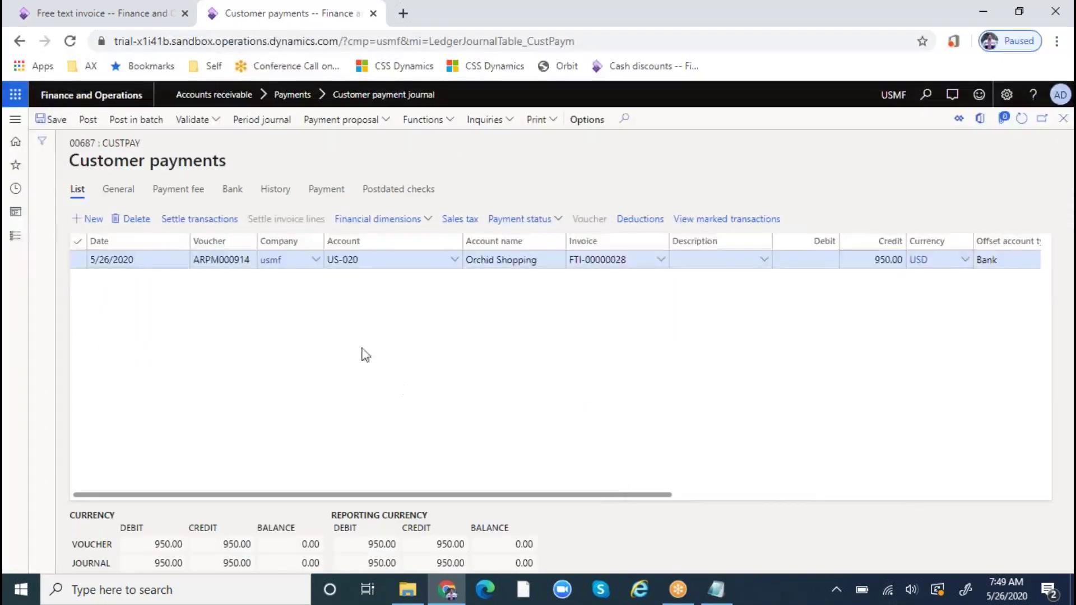
- Delete the 5/26/2020 payment line and add a new line dated 6/3/2020
click(179, 258)
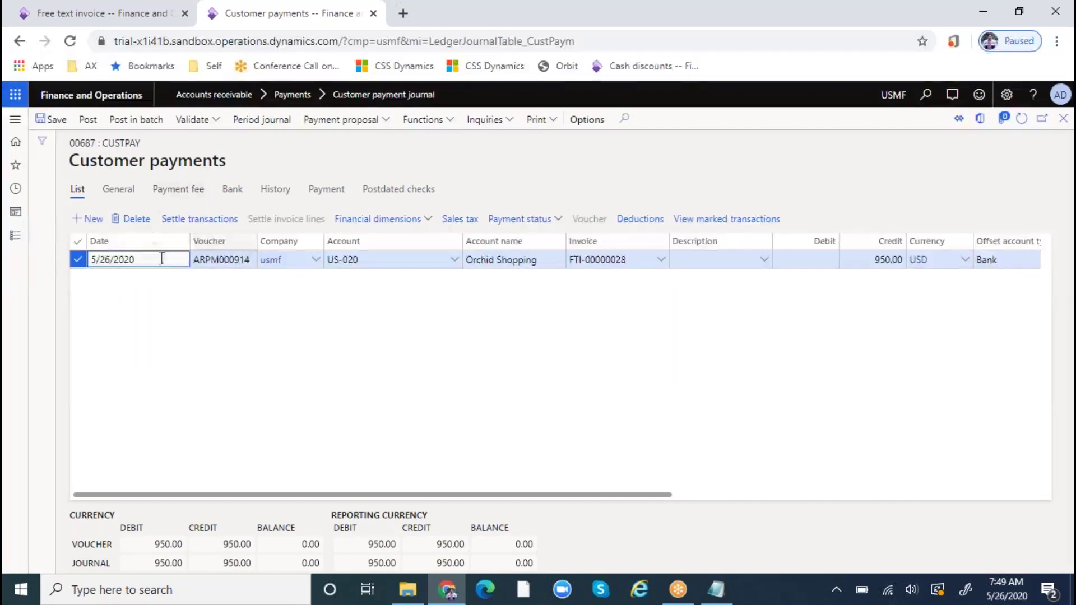
click(139, 219)
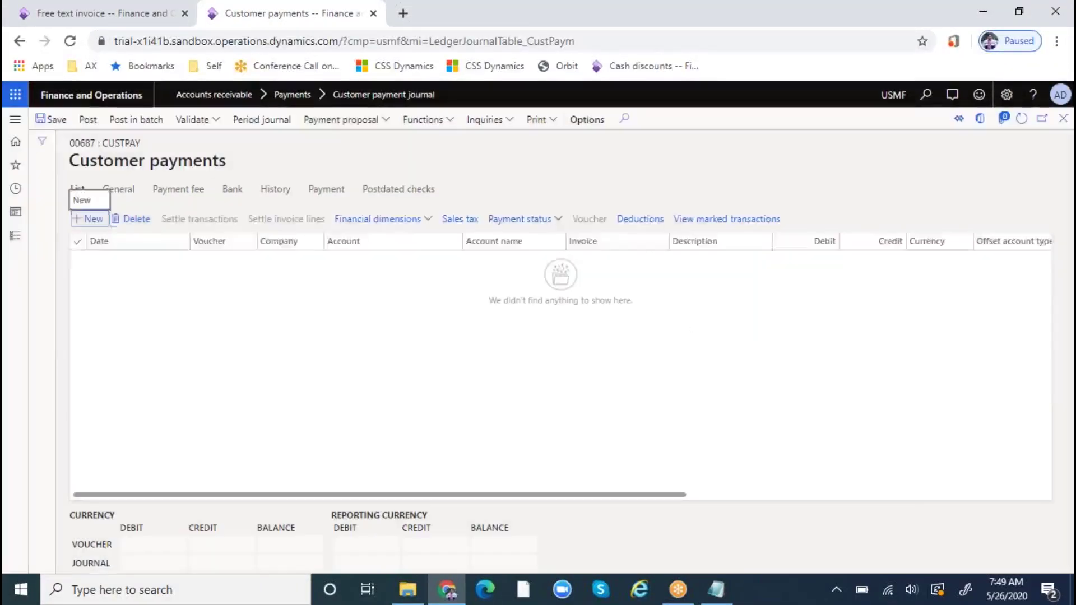
click(90, 218)
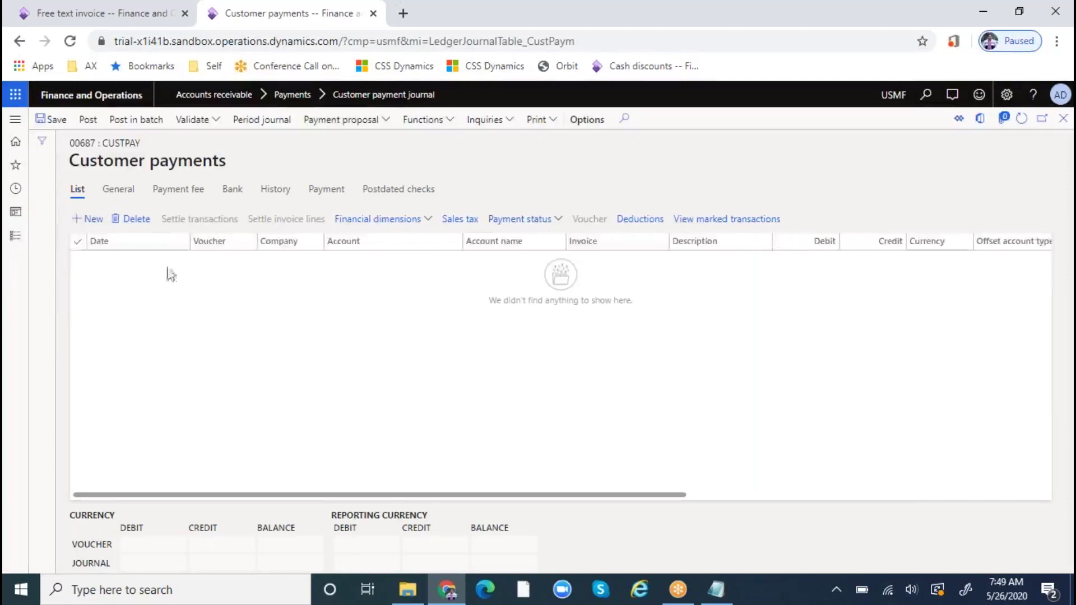
click(182, 258)
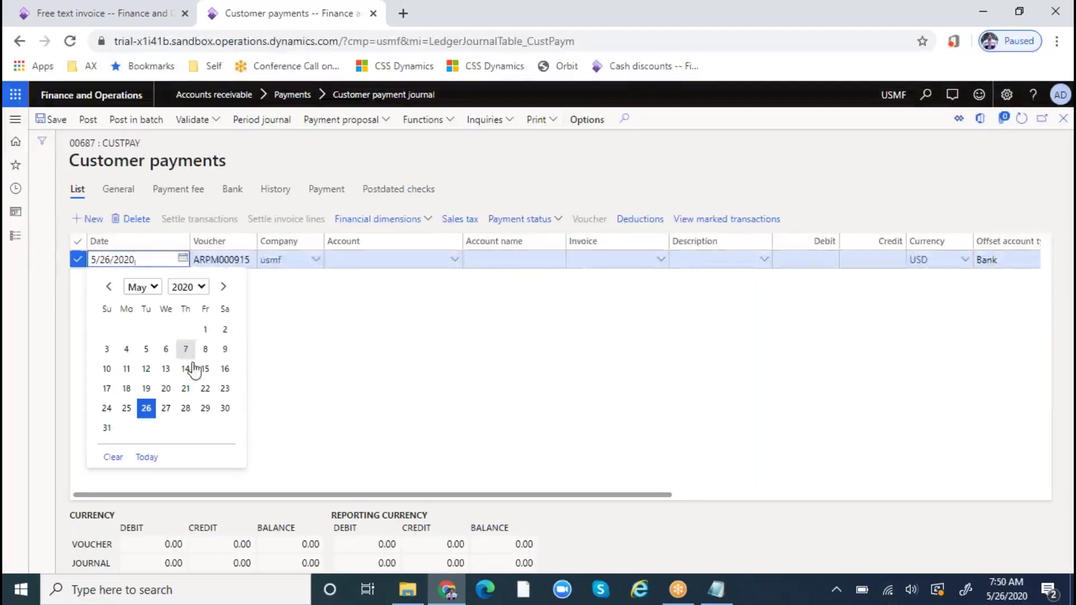
click(223, 286)
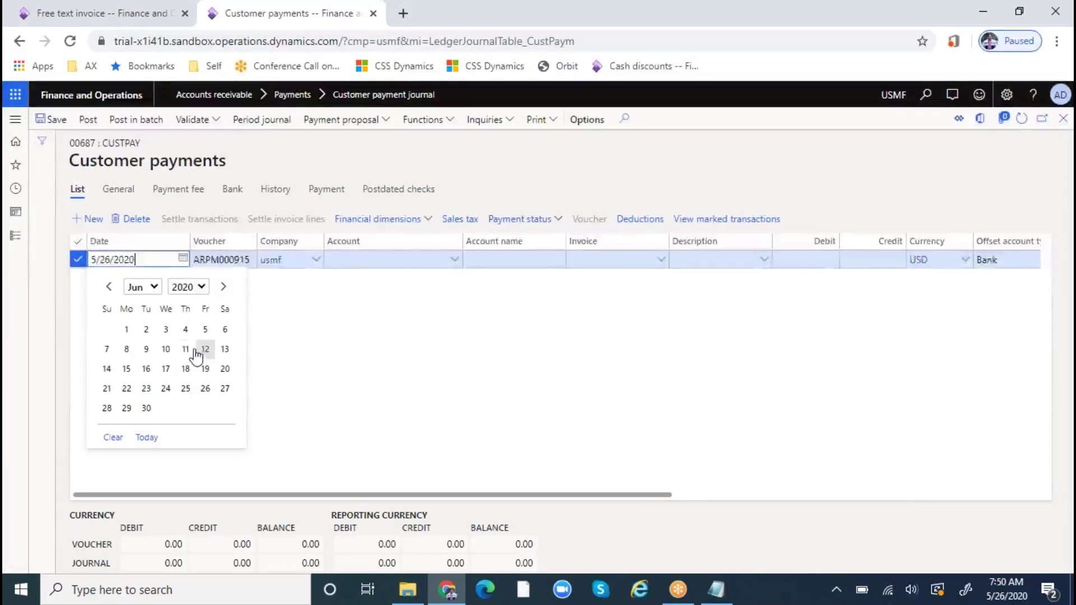
click(166, 330)
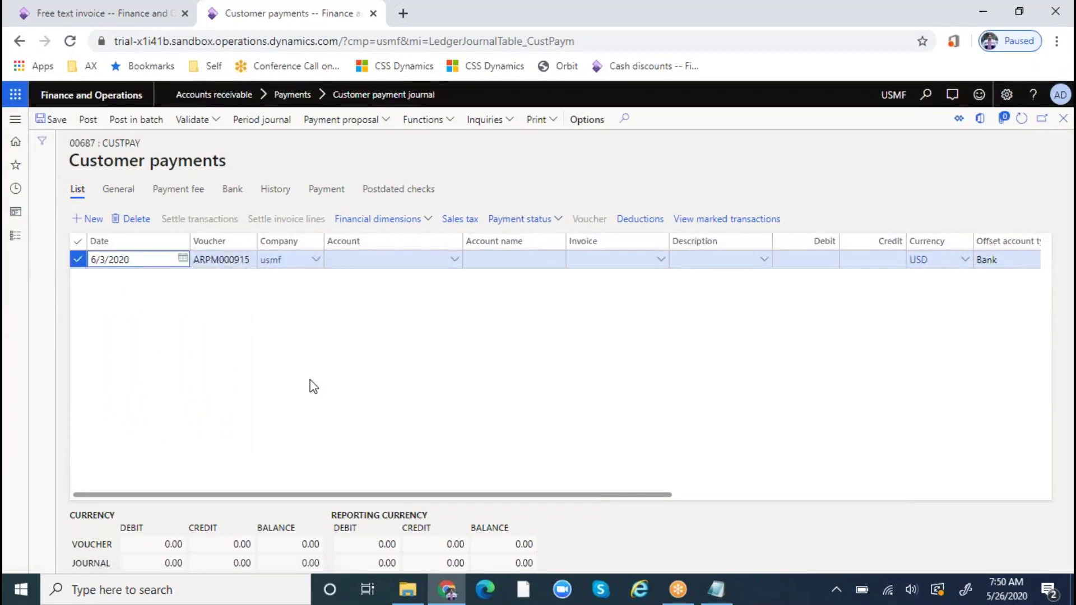
key(Tab)
- Set the 6/3/2020 line's account to Orchid Shopping and mark the customer's 1,000.00 invoice for settlement
click(392, 259)
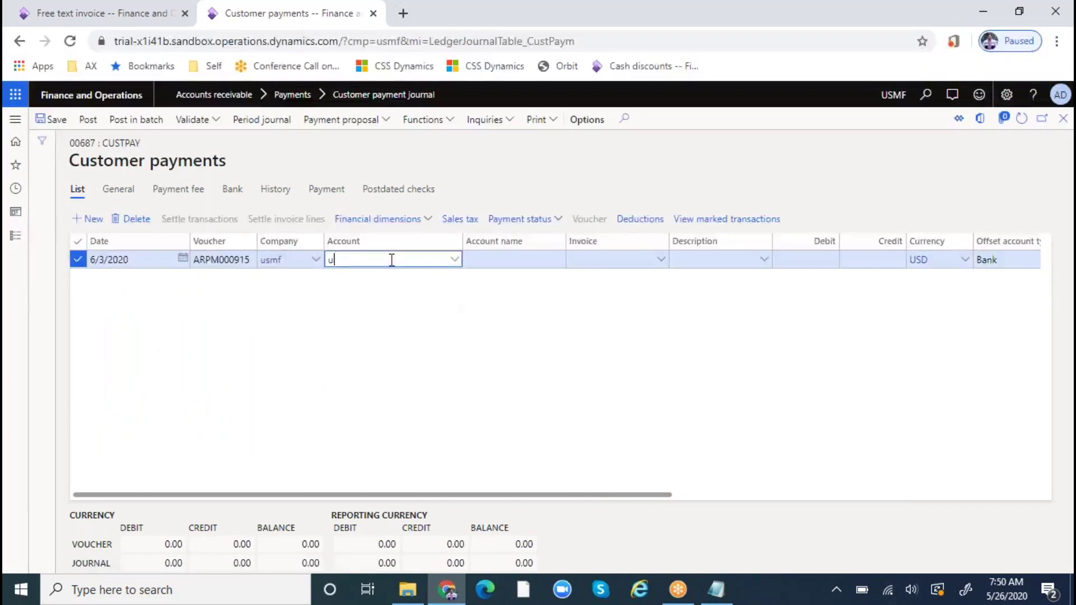
text(us-020)
key(Tab)
key(Tab)
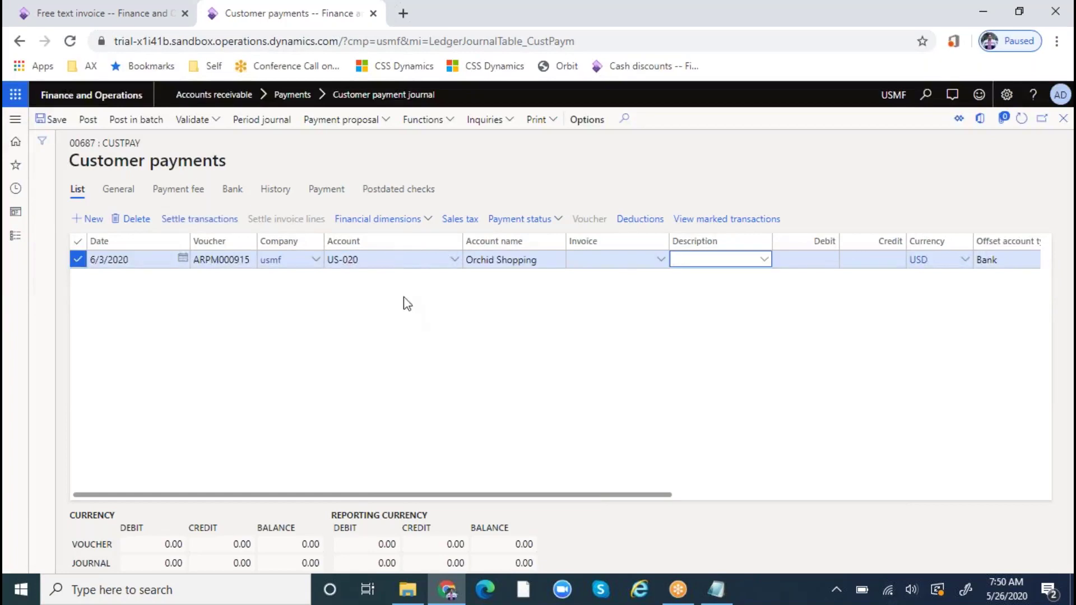
click(200, 219)
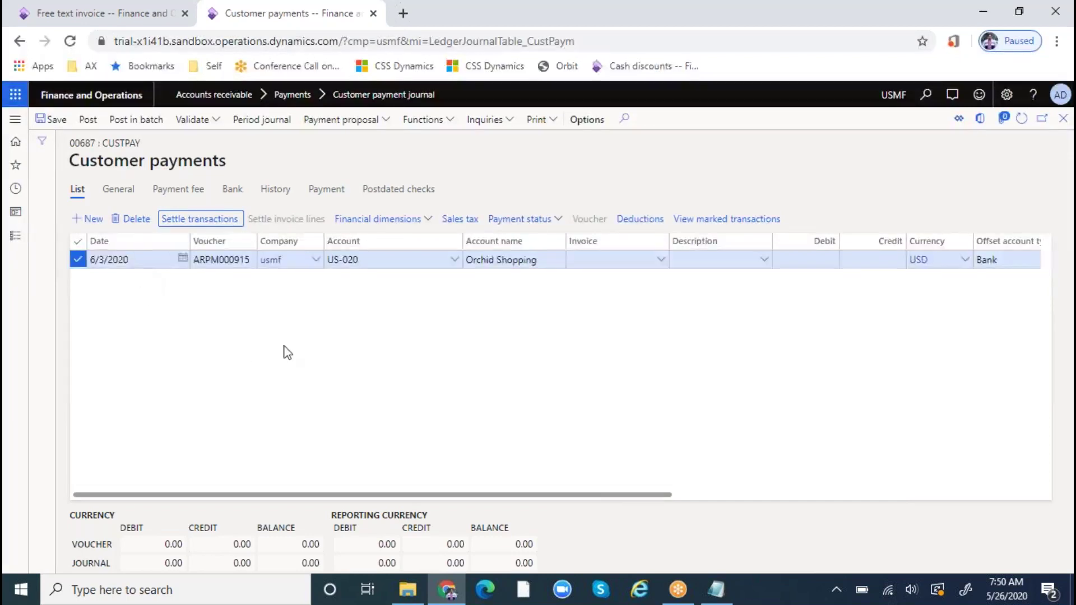
click(178, 223)
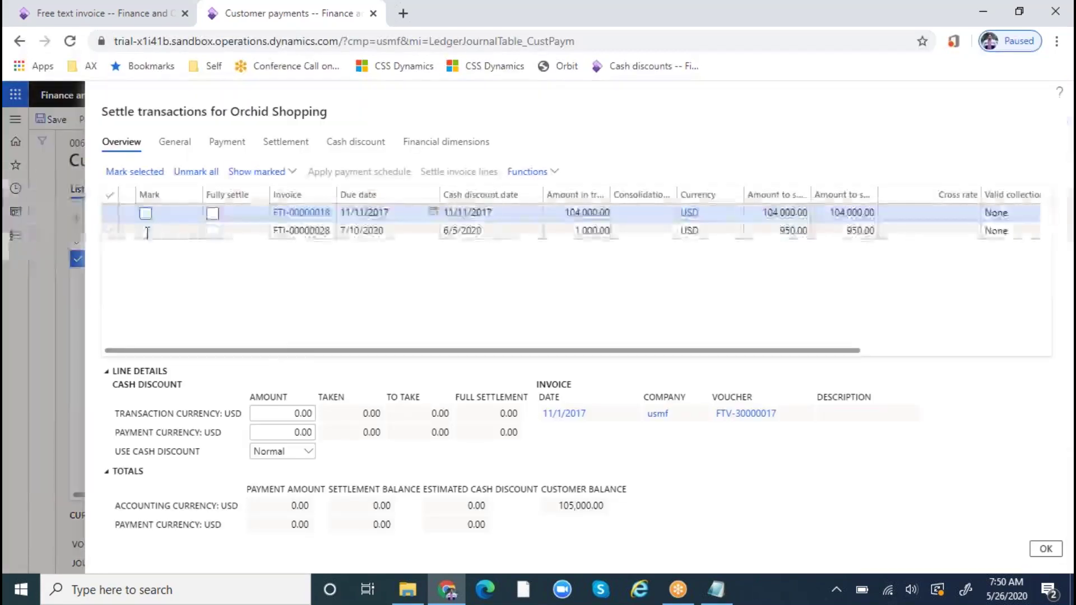
click(146, 229)
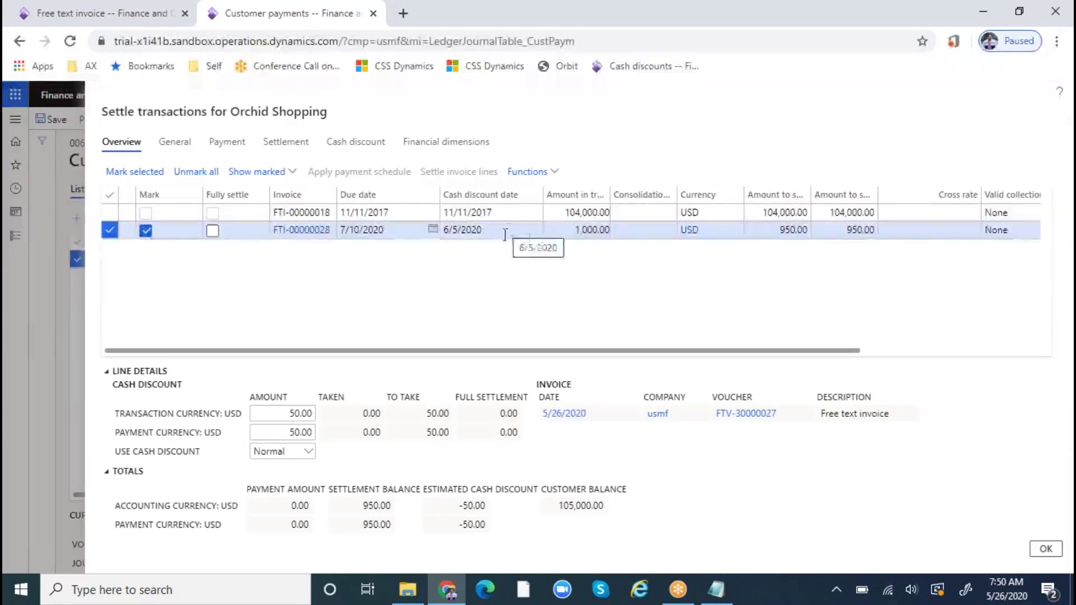
drag(613, 358, 488, 344)
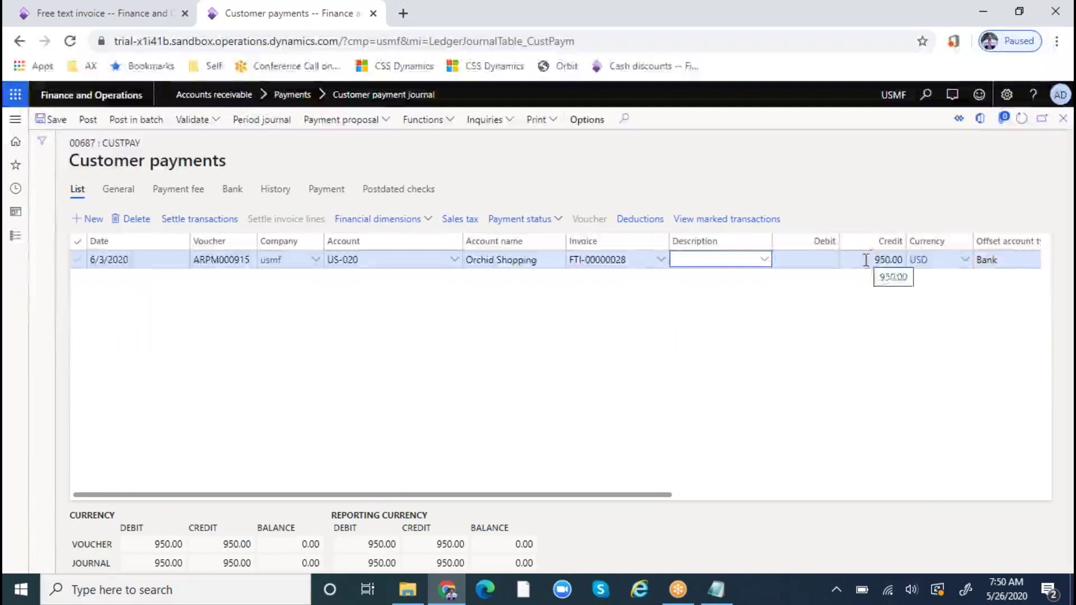
- Delete the 6/3/2020 payment line and add a new line dated 6/6/2020
click(171, 259)
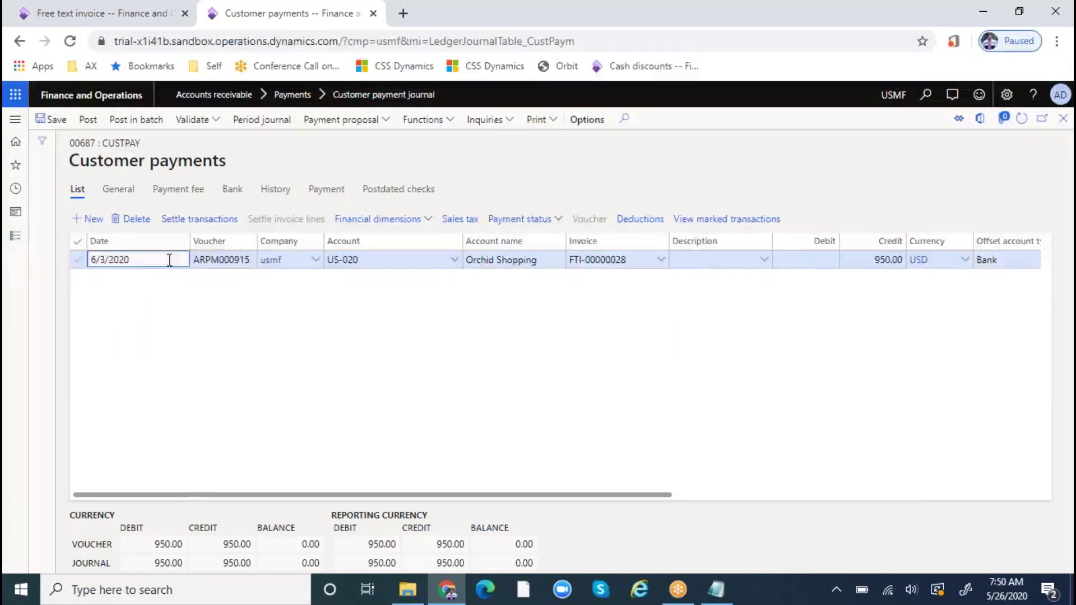
click(141, 219)
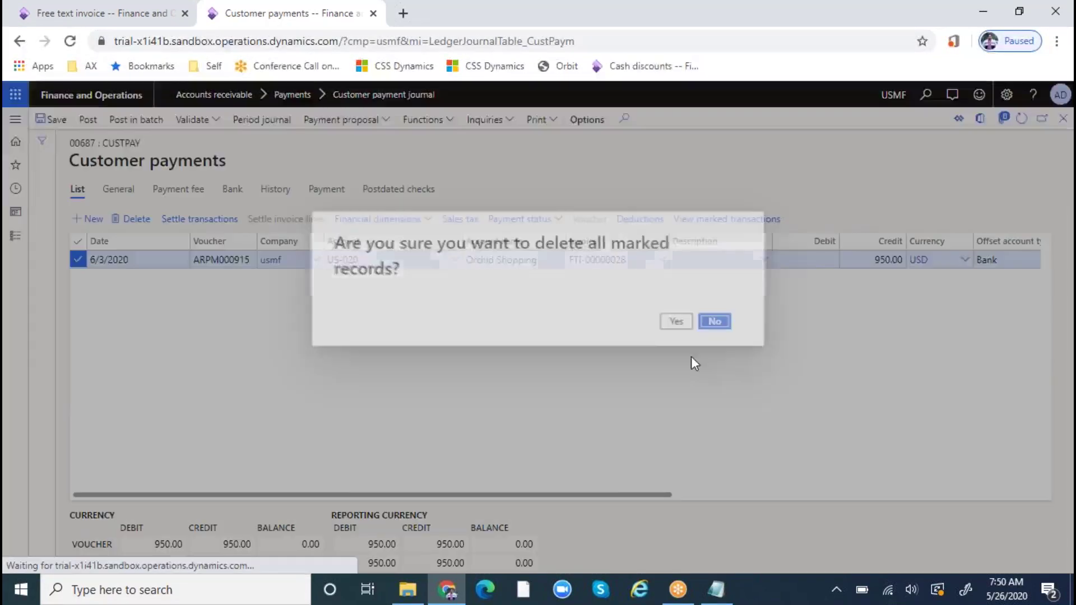
click(677, 321)
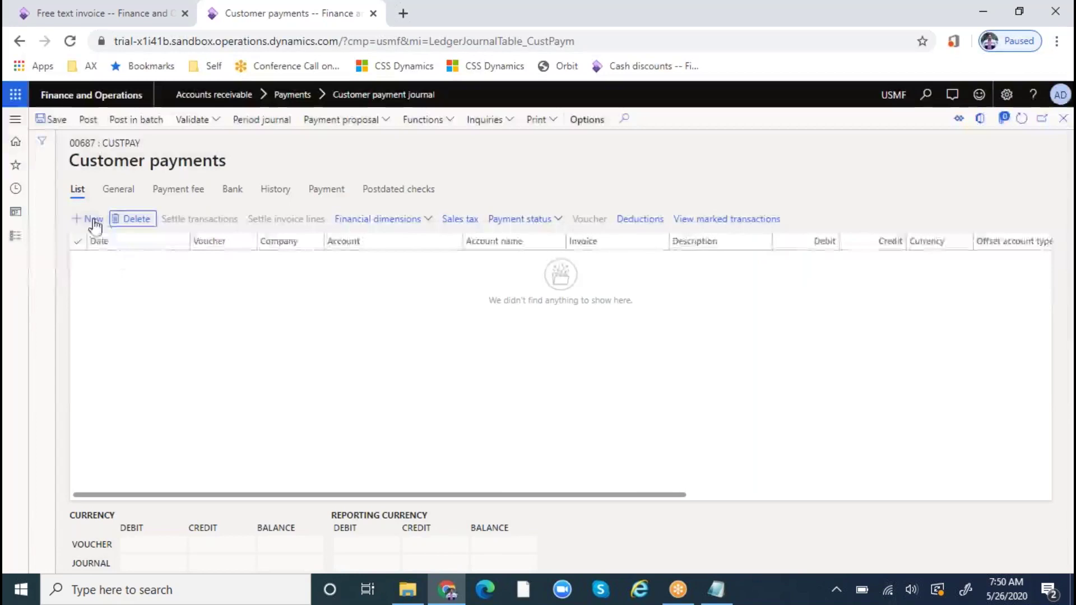
click(95, 224)
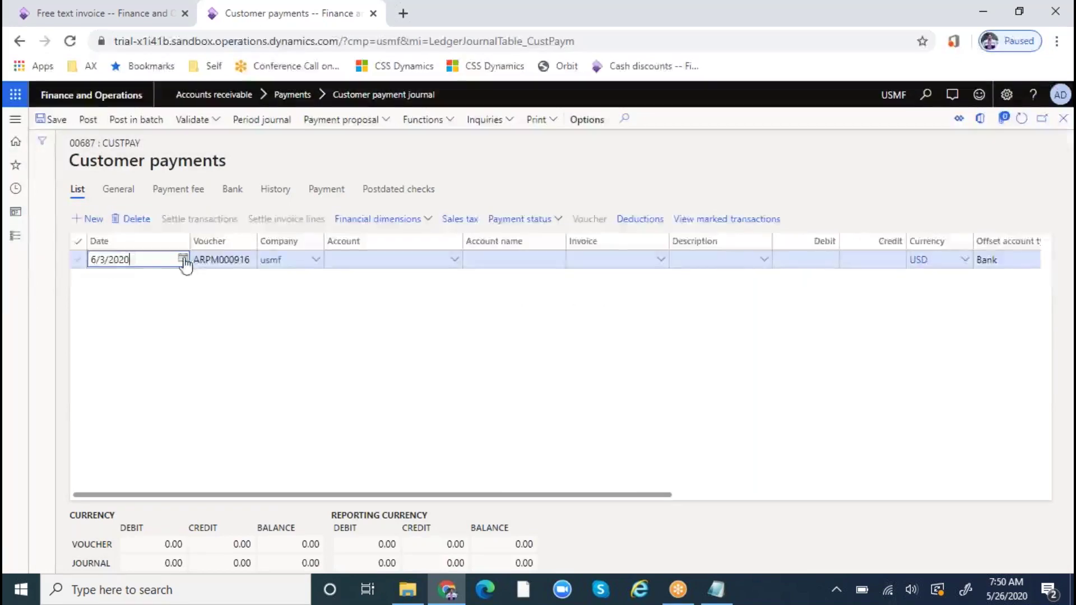
click(184, 260)
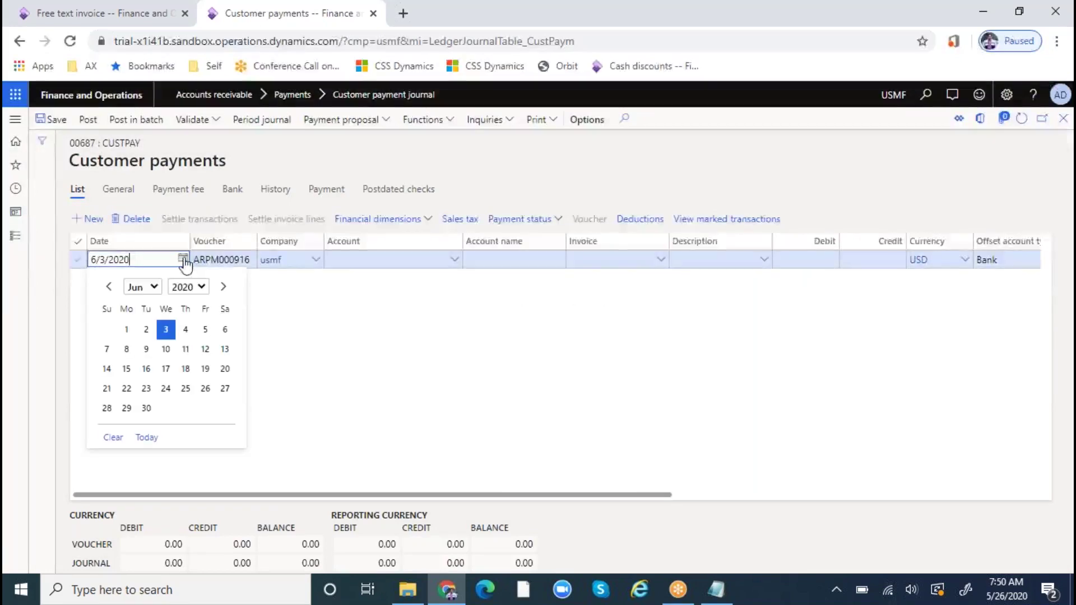
click(224, 329)
key(Tab)
key(Tab)
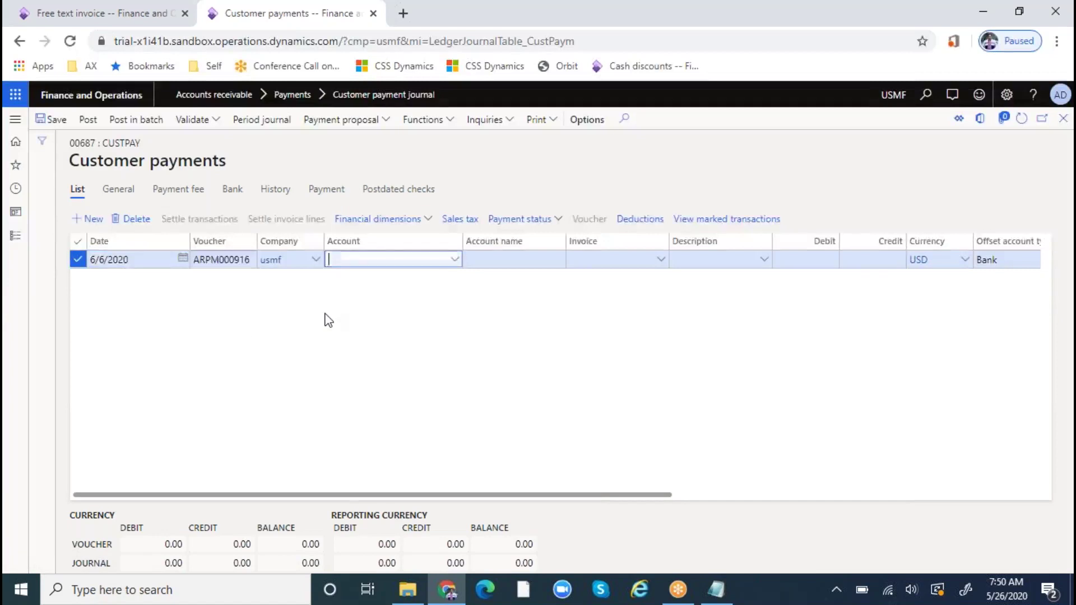
- Set the 6/6/2020 line's account to Orchid Shopping and mark the customer's 1,000.00 invoice for settlement
text(us-0)
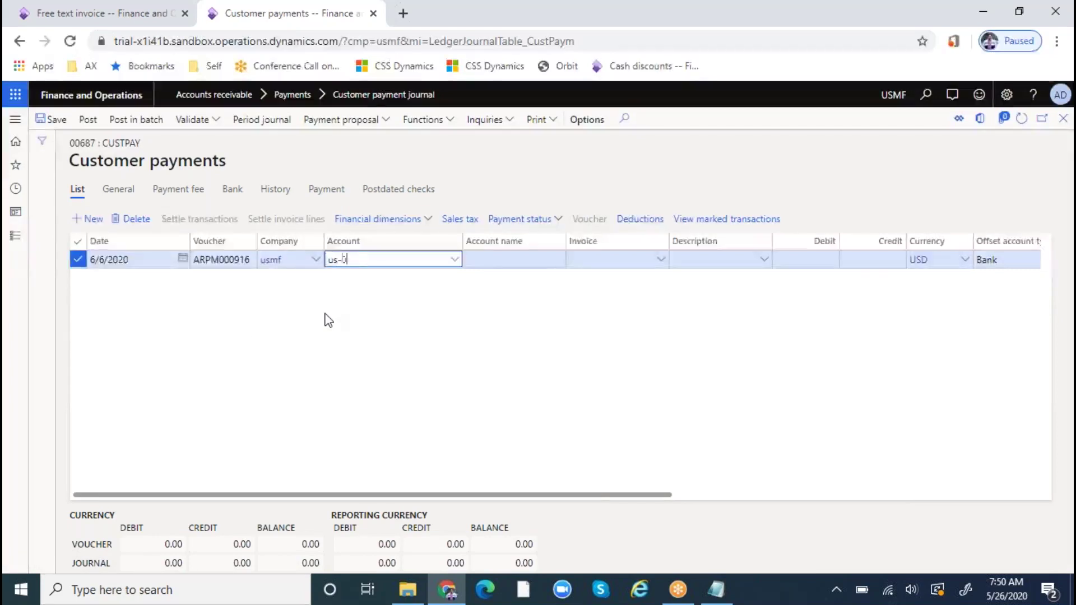
text(20)
key(Tab)
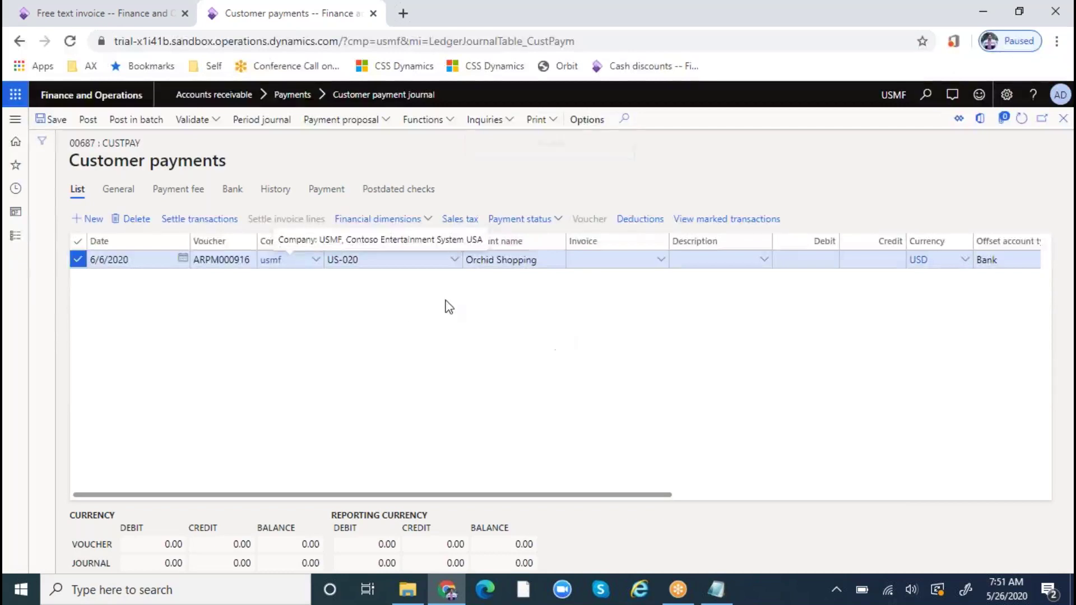
click(201, 219)
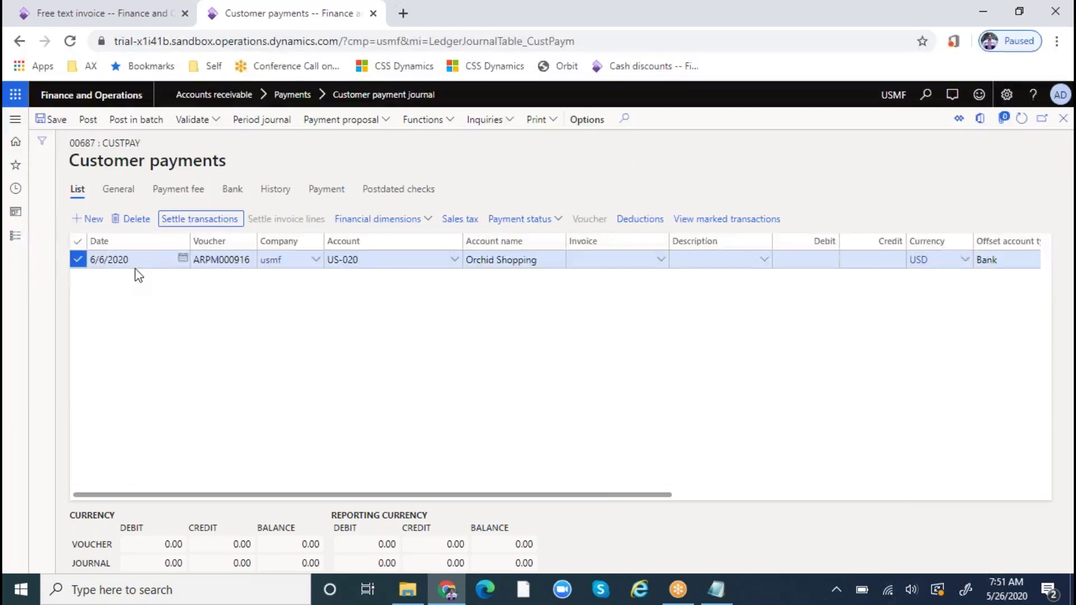
click(196, 220)
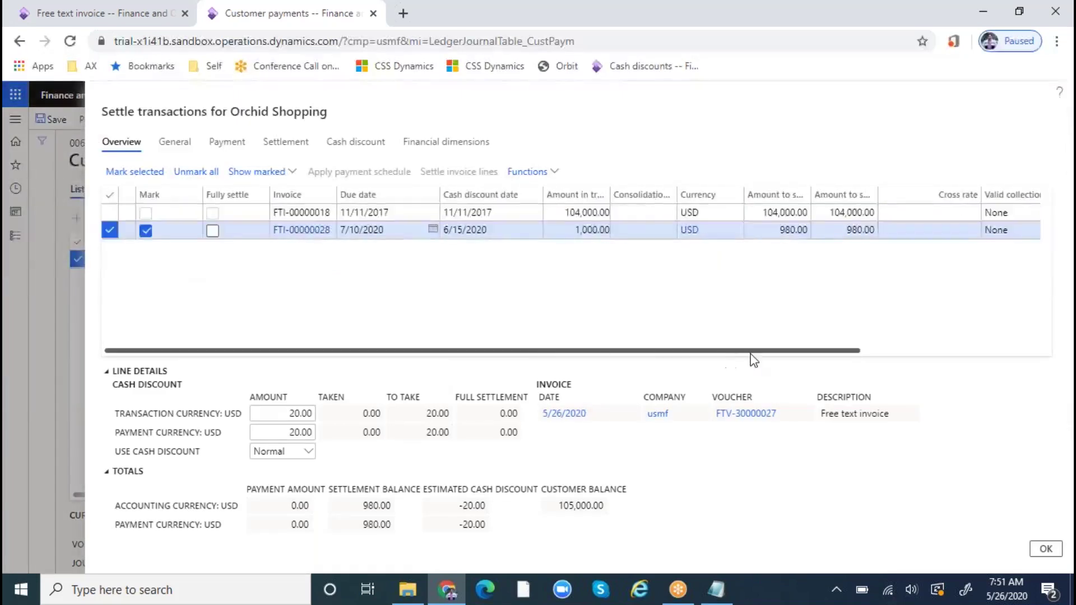
click(1045, 548)
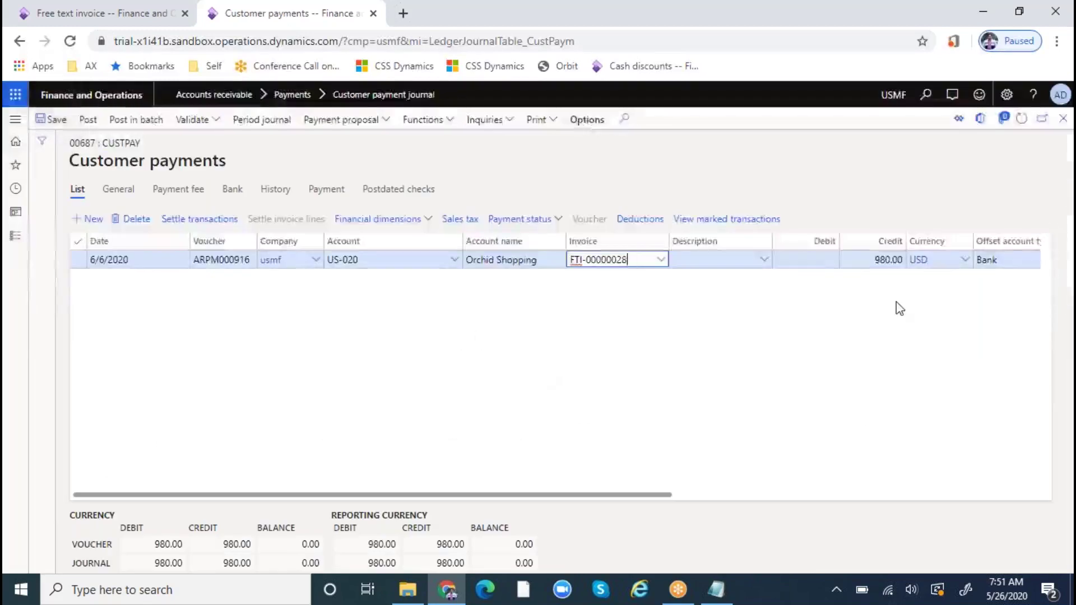
click(857, 259)
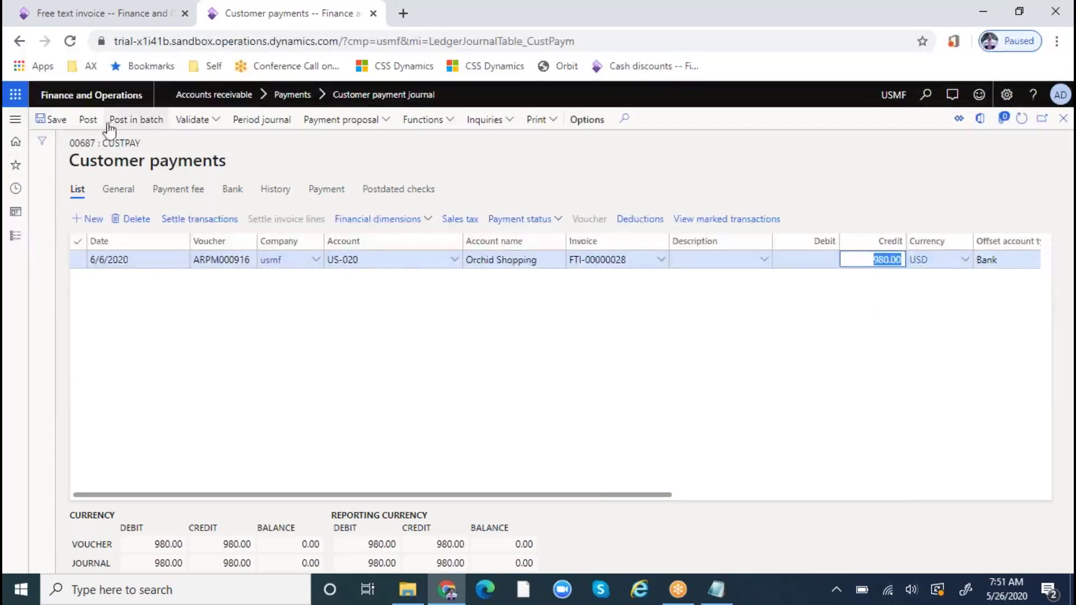
- Delete the 6/6/2020 payment line and add a new line dated 6/18/2020
click(145, 219)
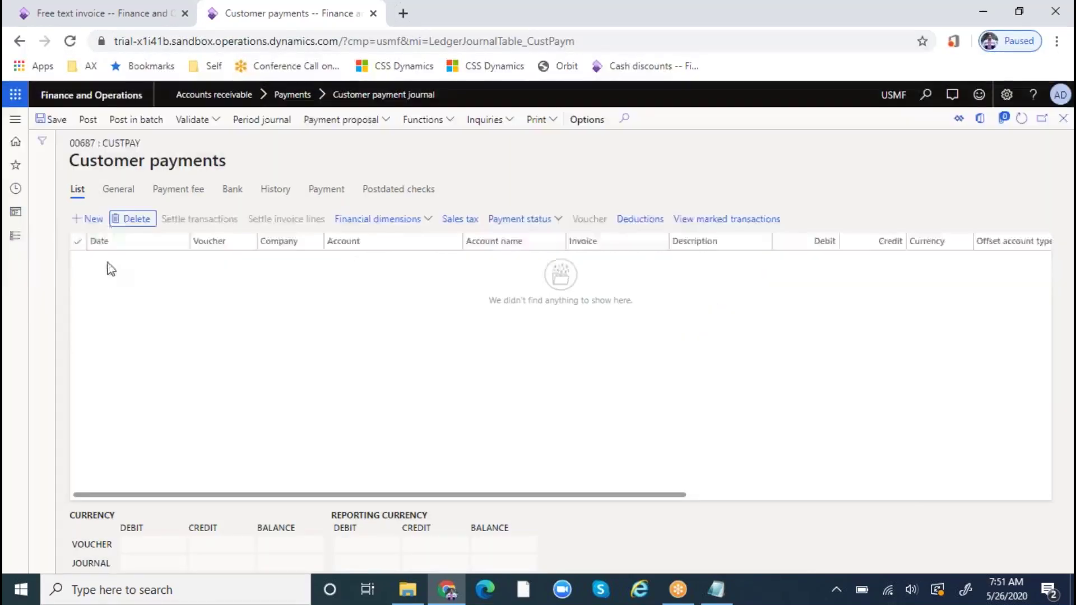
click(89, 218)
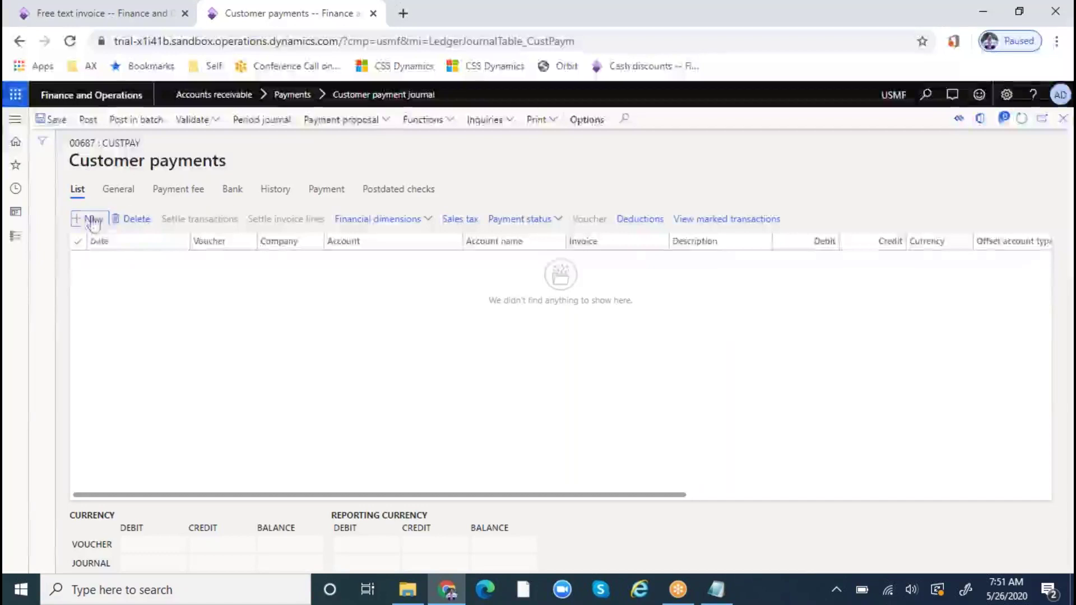
click(182, 259)
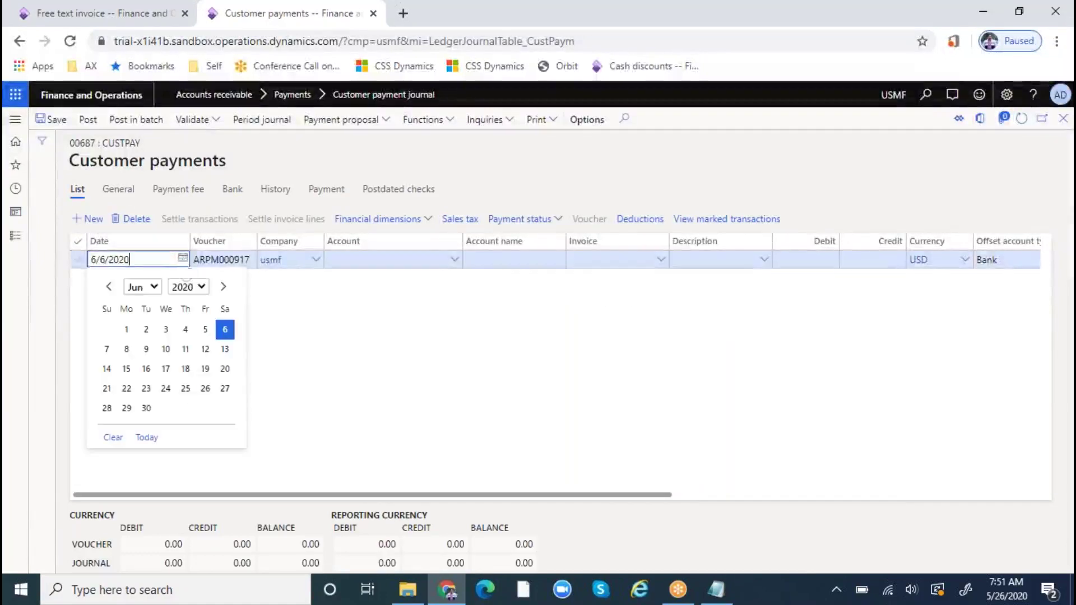
click(185, 368)
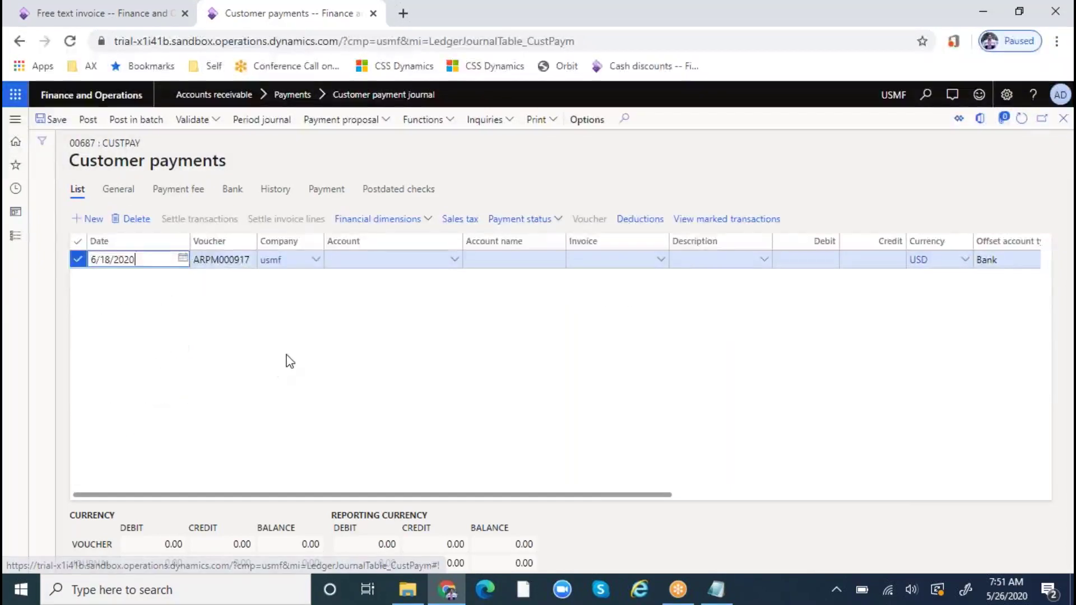
key(Tab)
key(Tab)
key(Tab)
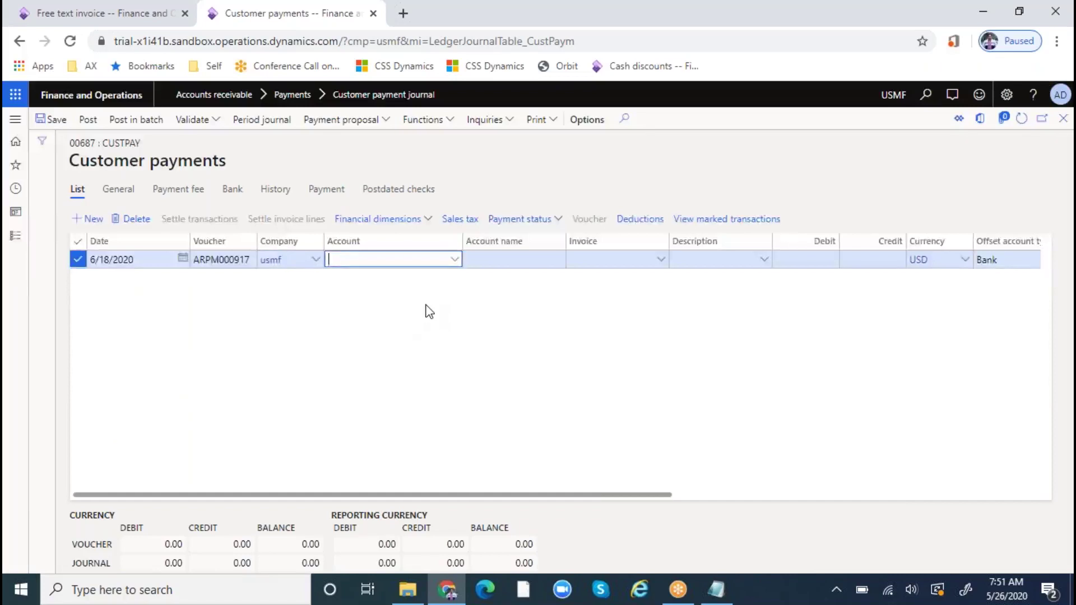
- Set the 6/18/2020 line's account to Orchid Shopping and mark the customer's 1,000.00 invoice for settlement
text(us-020)
key(Tab)
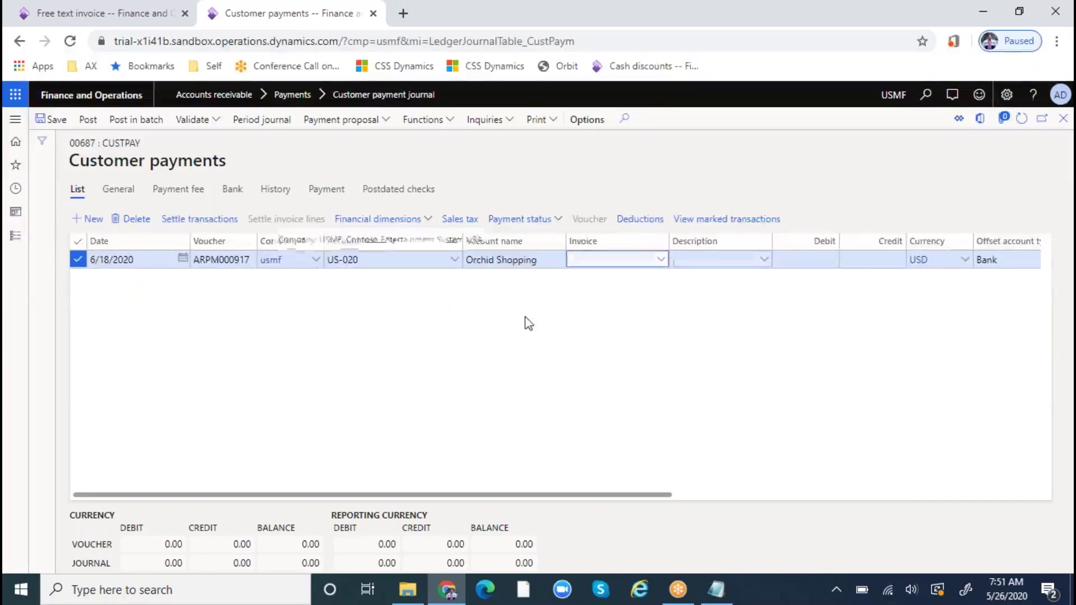
key(Tab)
click(197, 220)
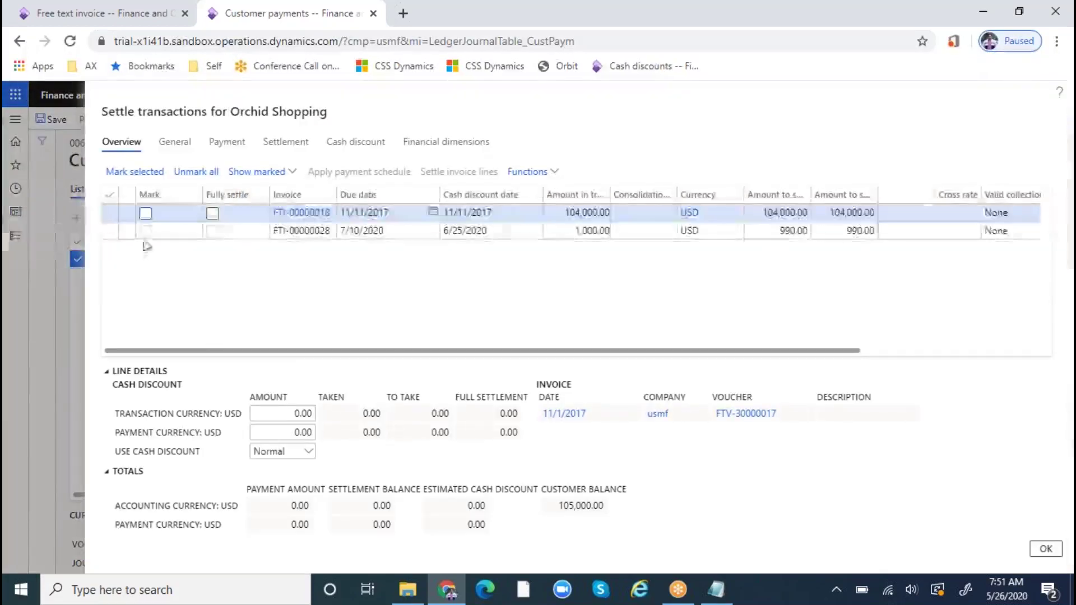
click(146, 230)
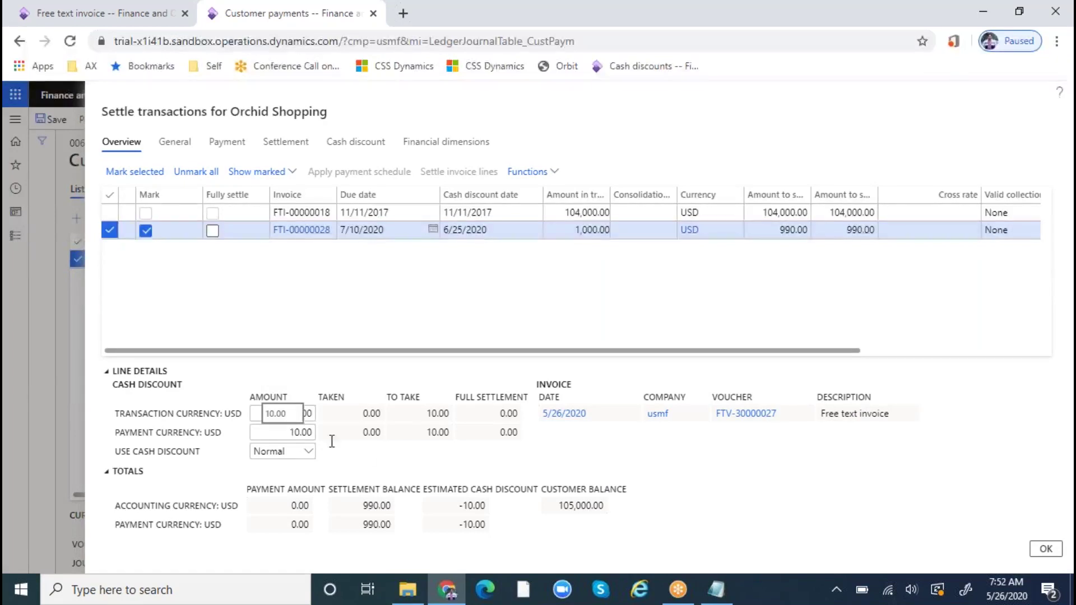
scroll(638, 362, right, 1)
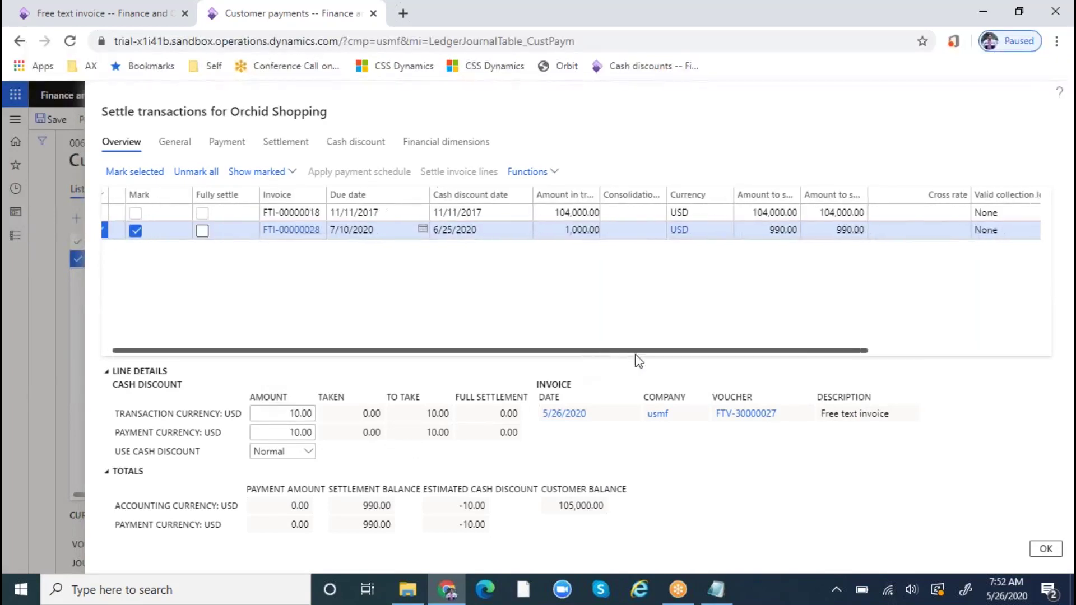
scroll(638, 361, right, 5)
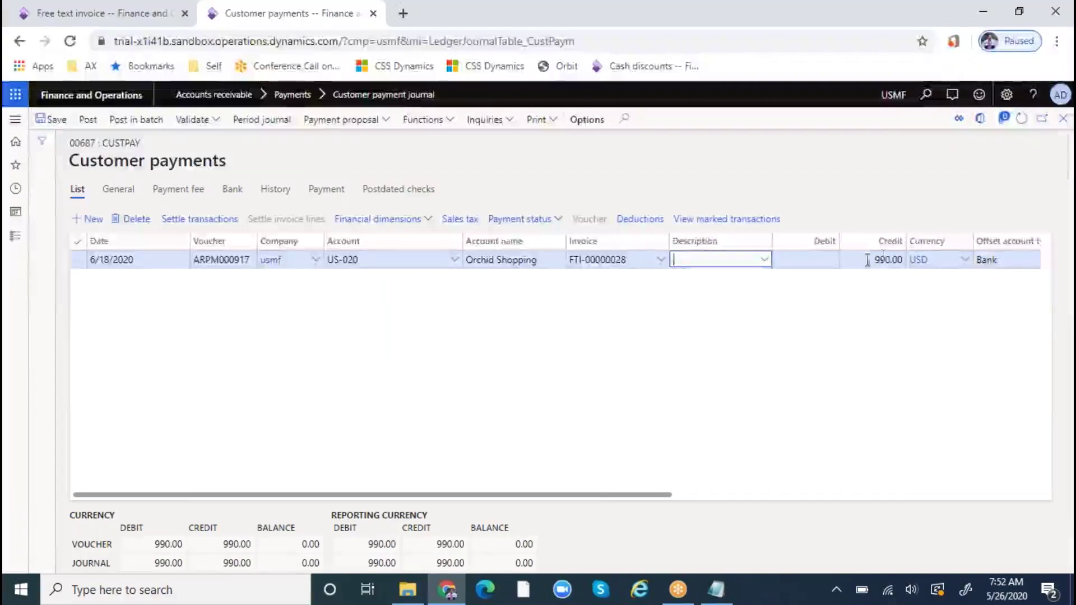
scroll(549, 341, right, 3)
scroll(547, 359, left, 3)
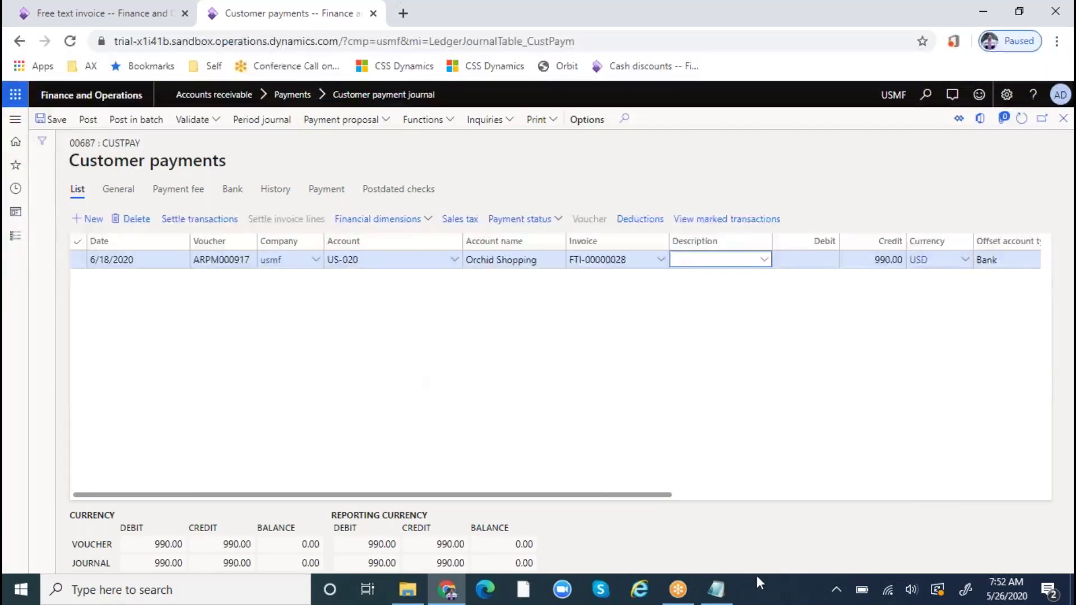
- Compare the payment line's date with the cash discount tiers listed in the Notepad notes
click(716, 590)
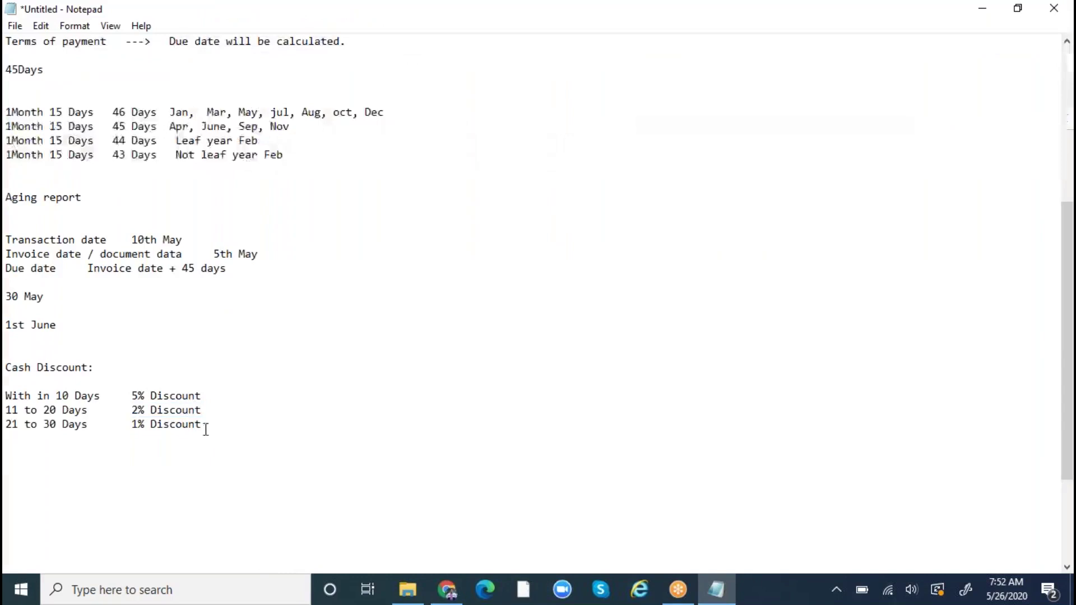
drag(202, 424, 10, 388)
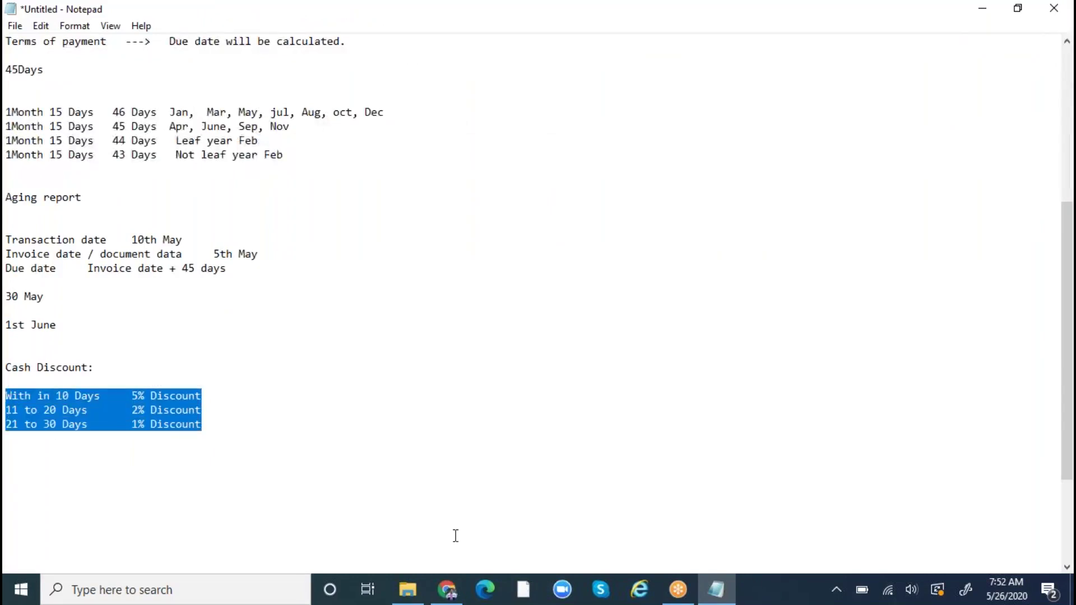
click(716, 589)
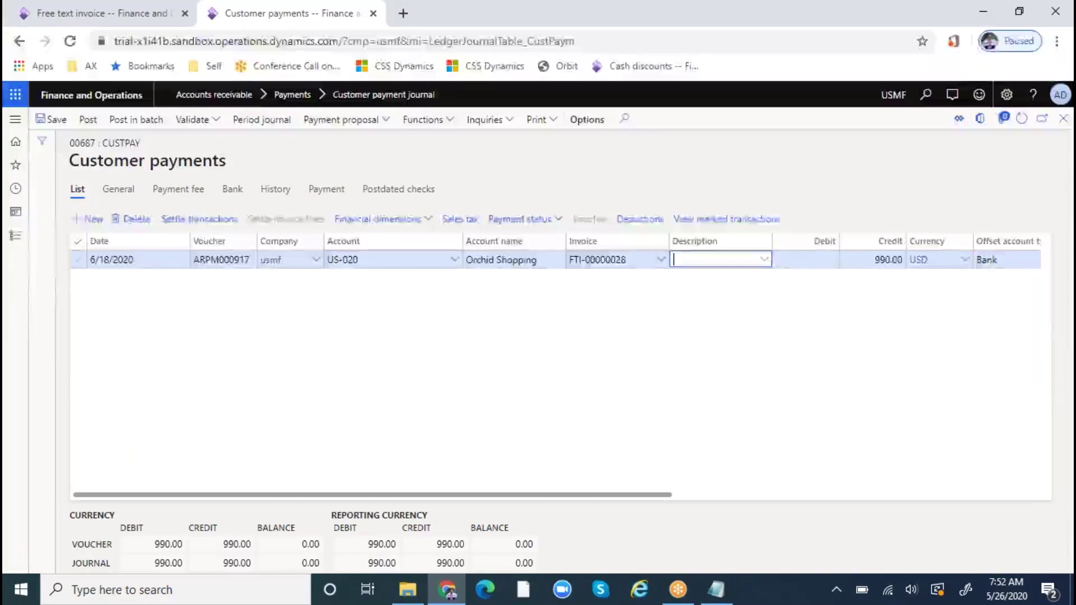
click(137, 261)
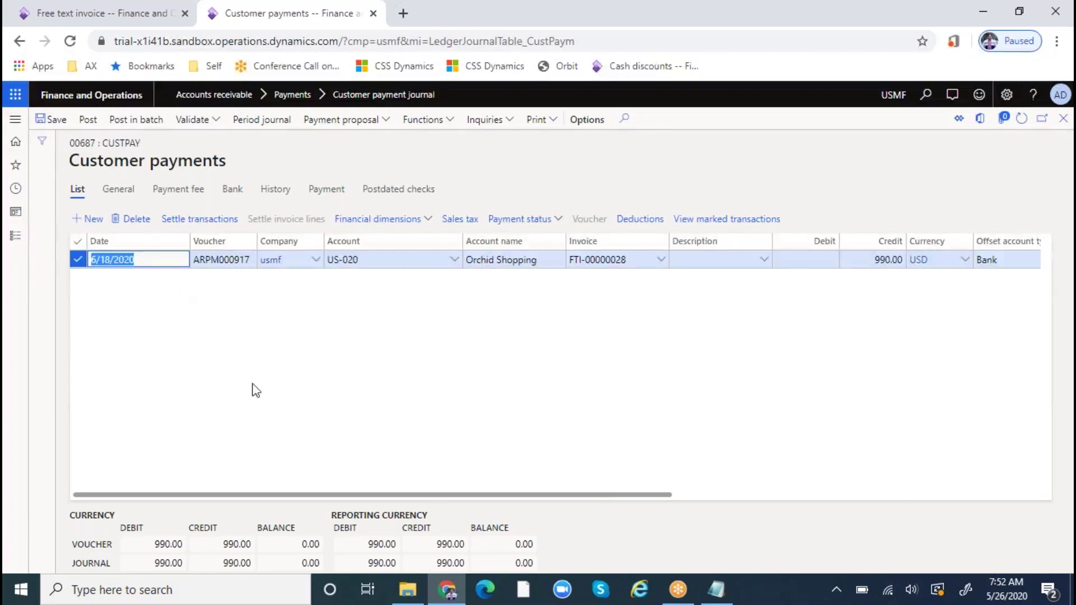
click(722, 593)
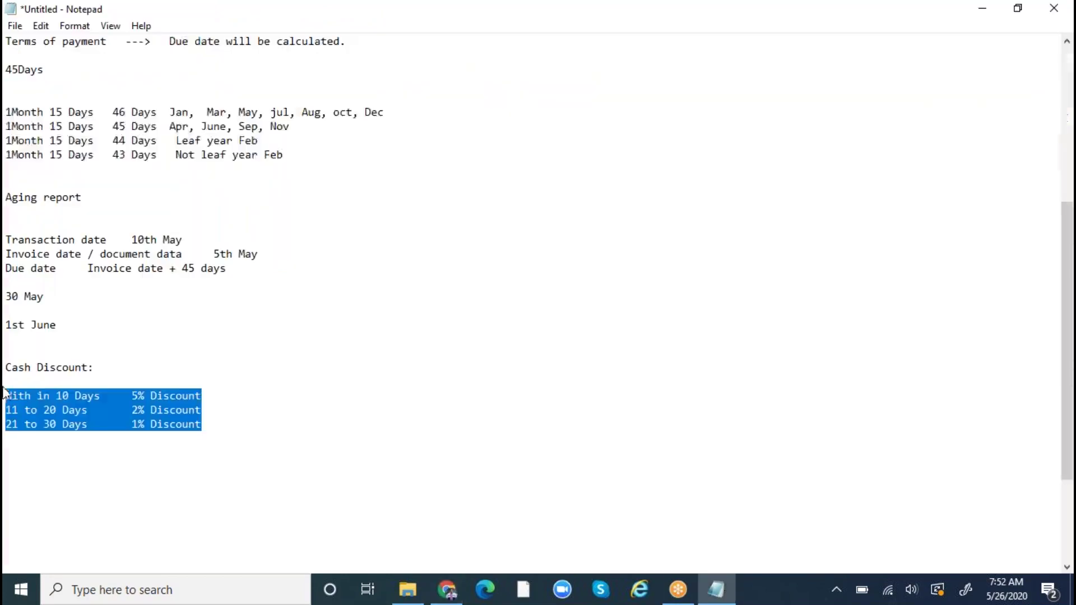
click(70, 394)
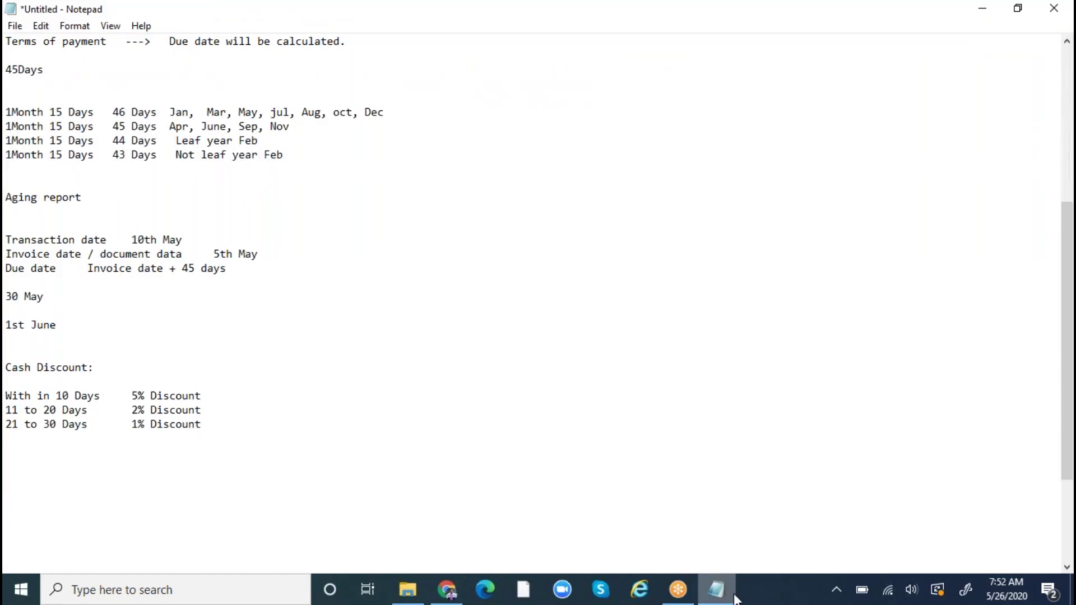
click(717, 591)
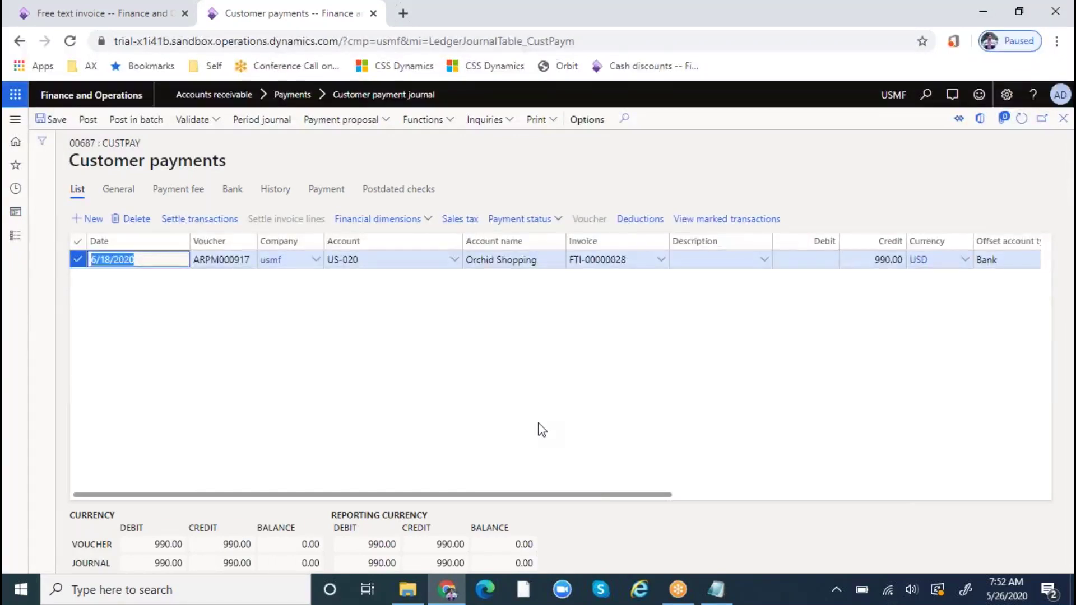
- Delete the 6/18/2020 payment line and add a new payment line to the journal
click(135, 220)
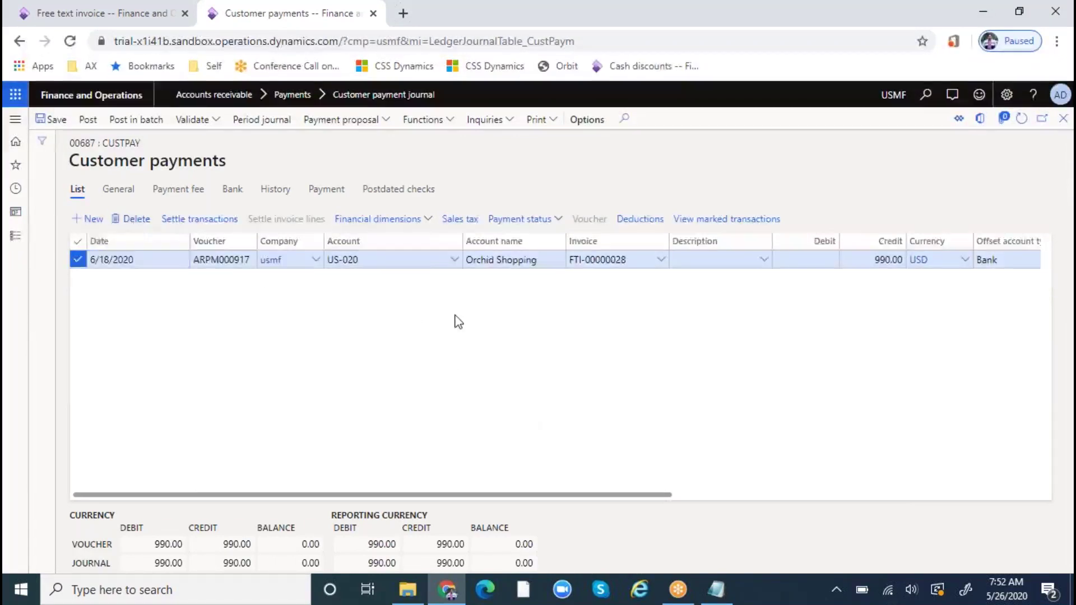
key(Return)
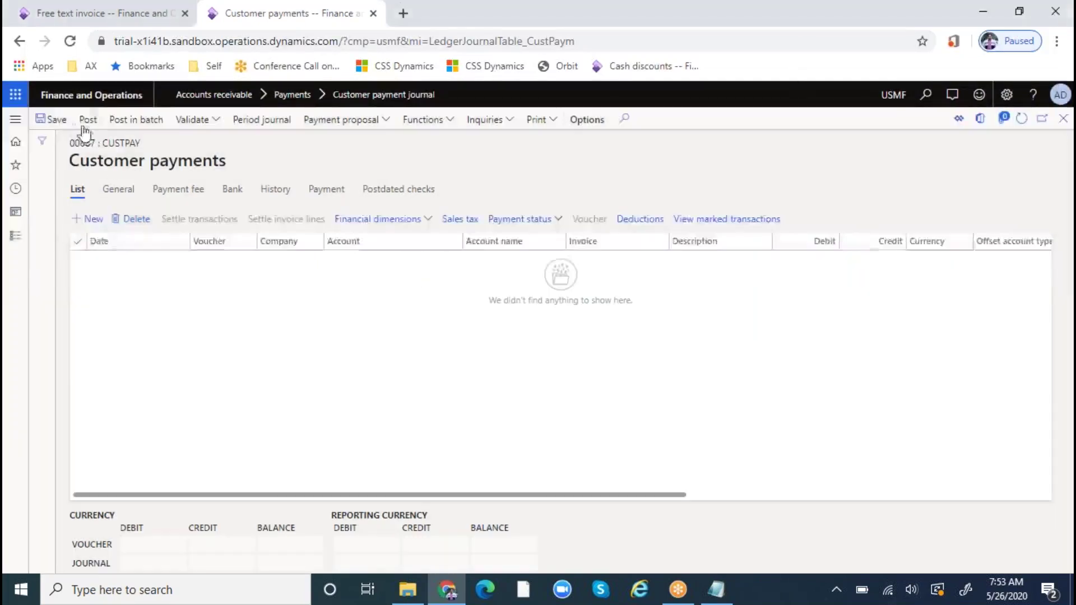
click(96, 220)
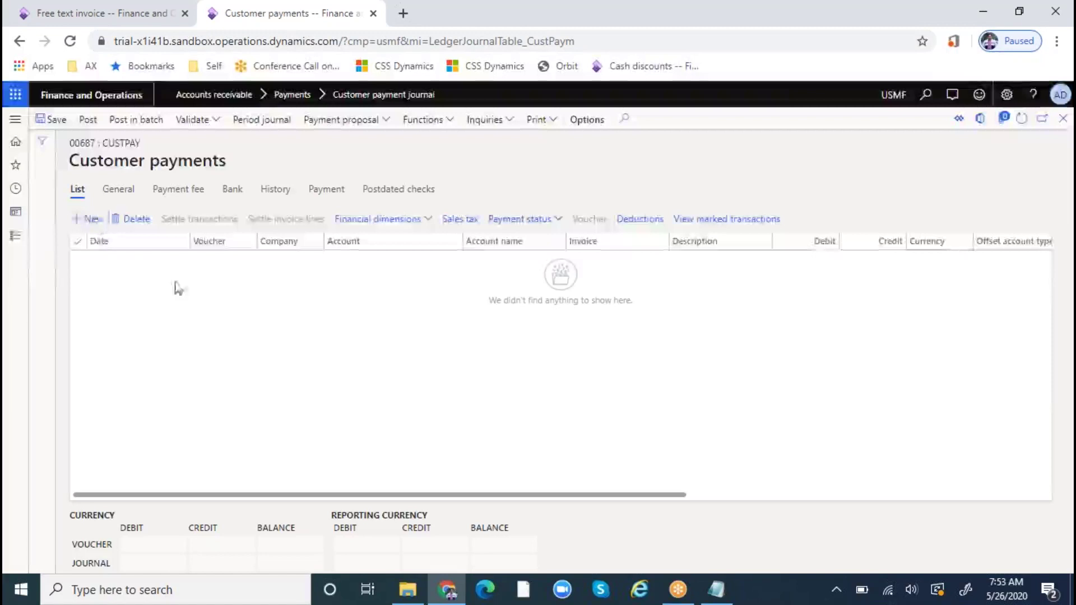
click(377, 253)
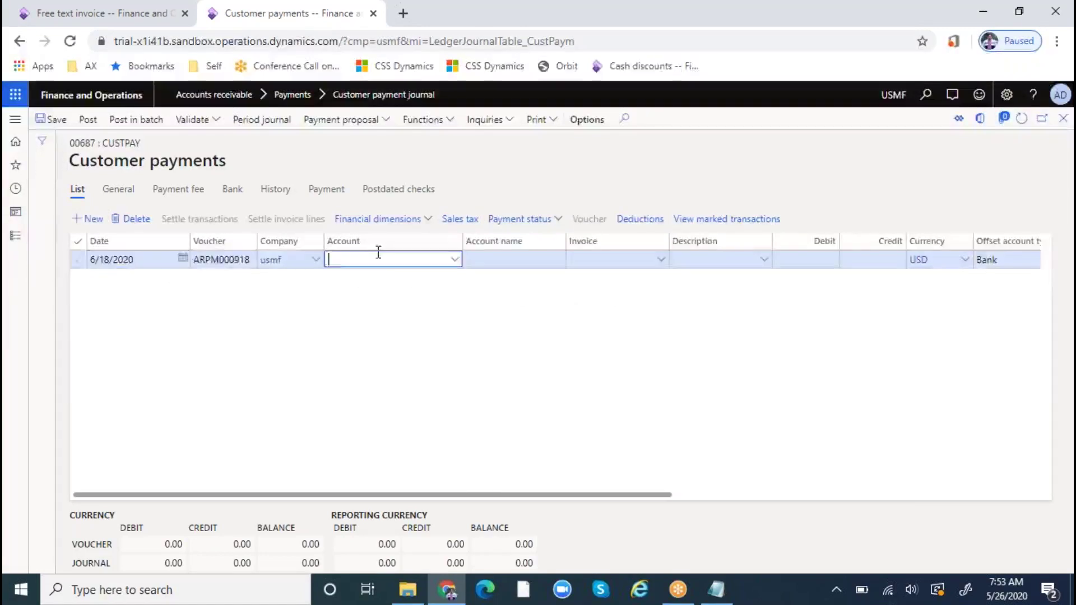
- Set the new payment line's account to Orchid Shopping and its date to 6/11/2020
text(us-020)
key(Tab)
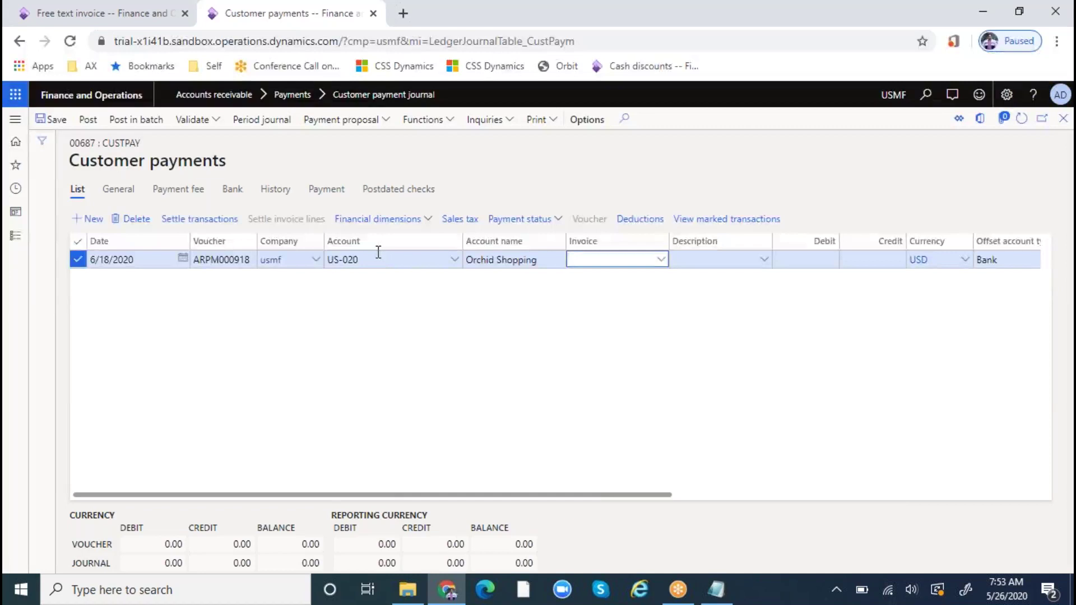
key(Tab)
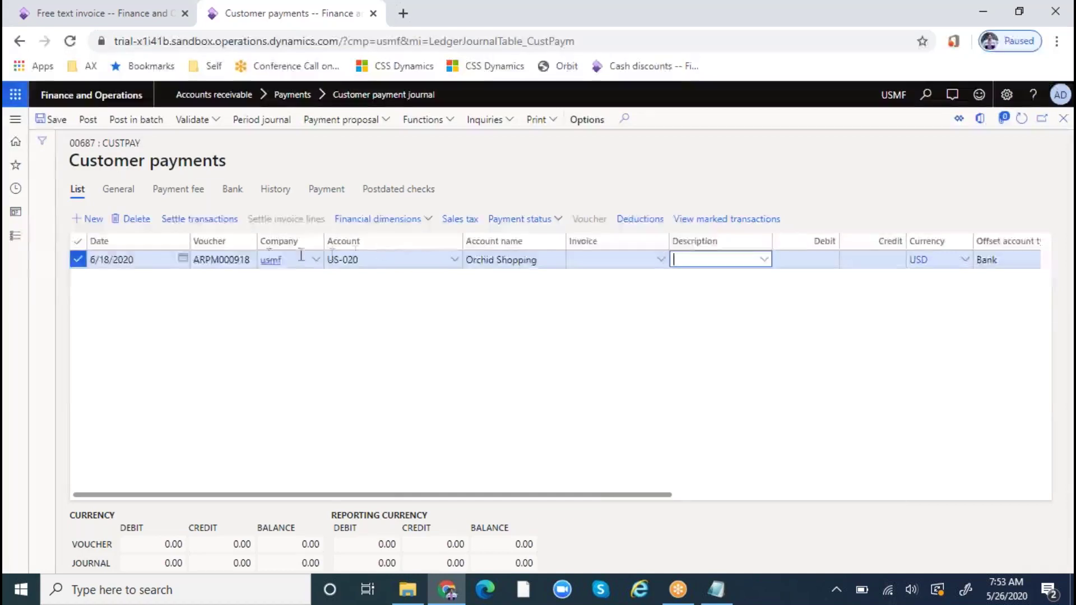
click(182, 259)
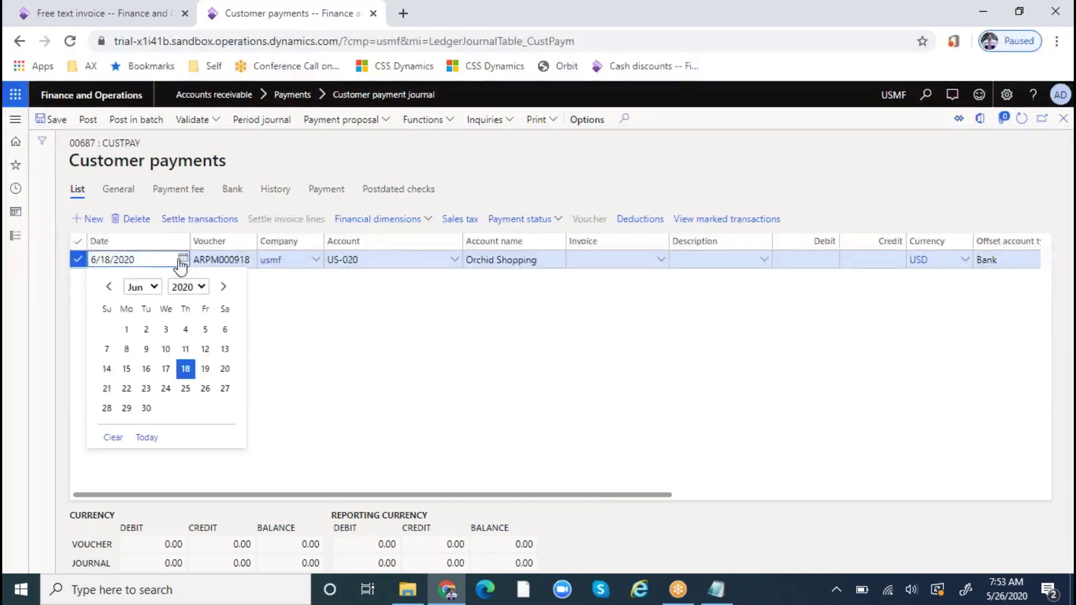
click(185, 349)
key(Tab)
key(Tab)
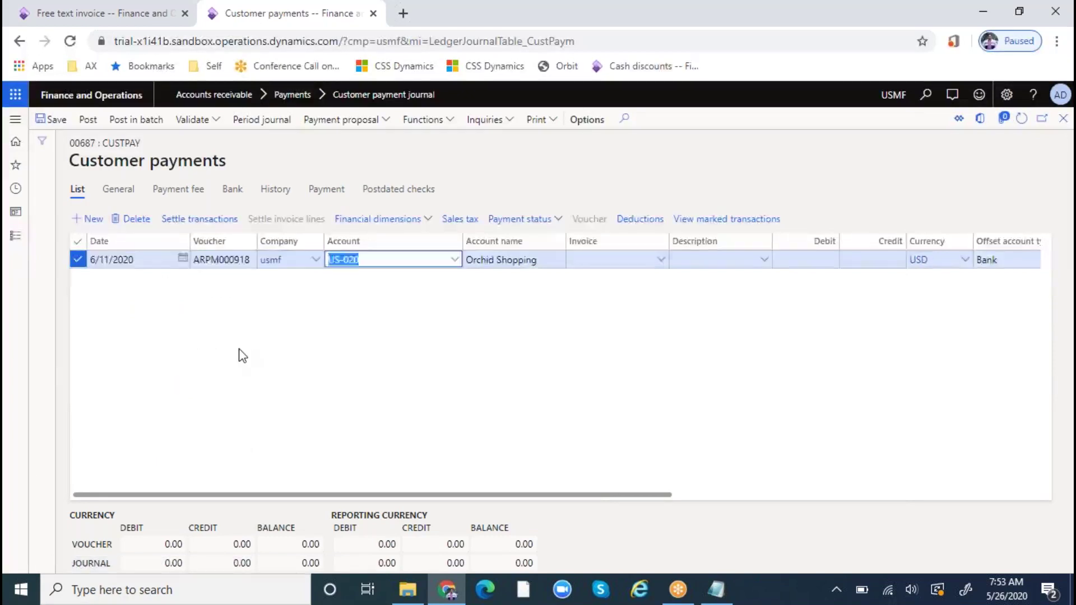
key(Tab)
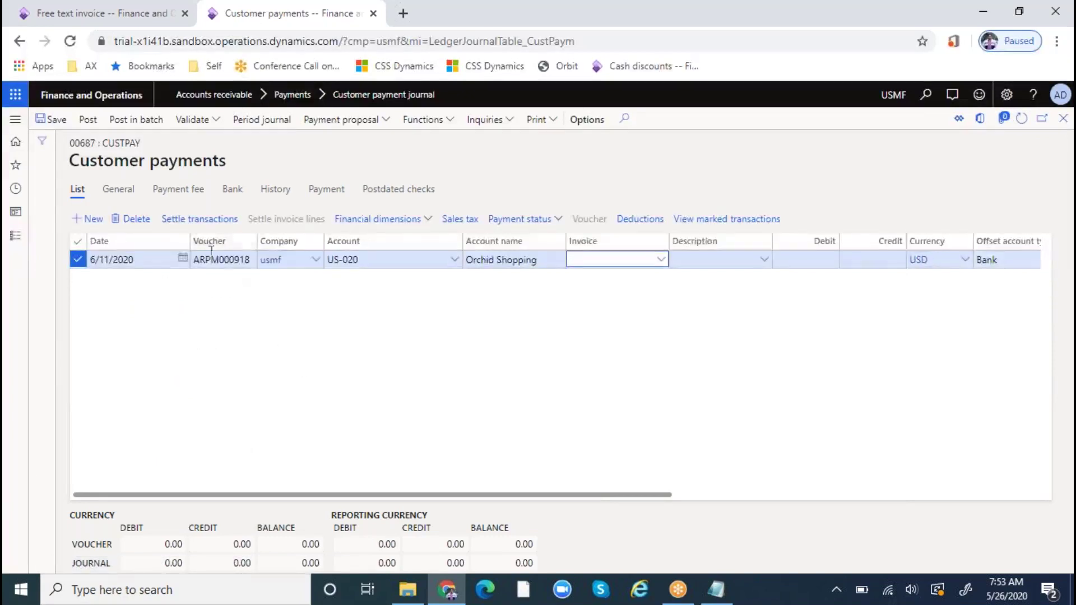
- Mark Orchid Shopping's 1,000.00 invoice for settlement against the 6/11/2020 payment line
click(200, 219)
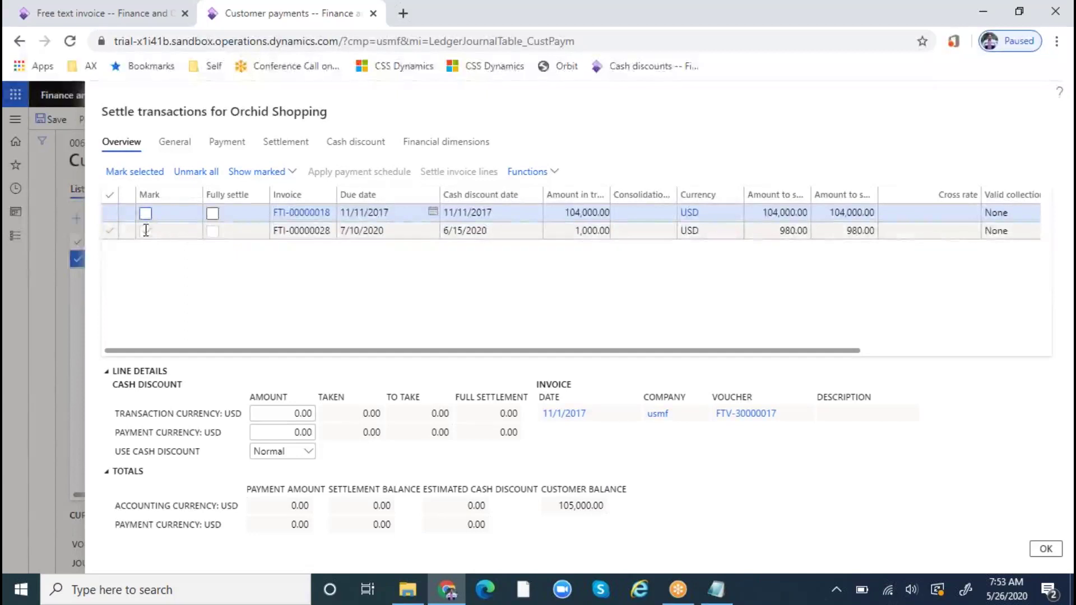
click(146, 230)
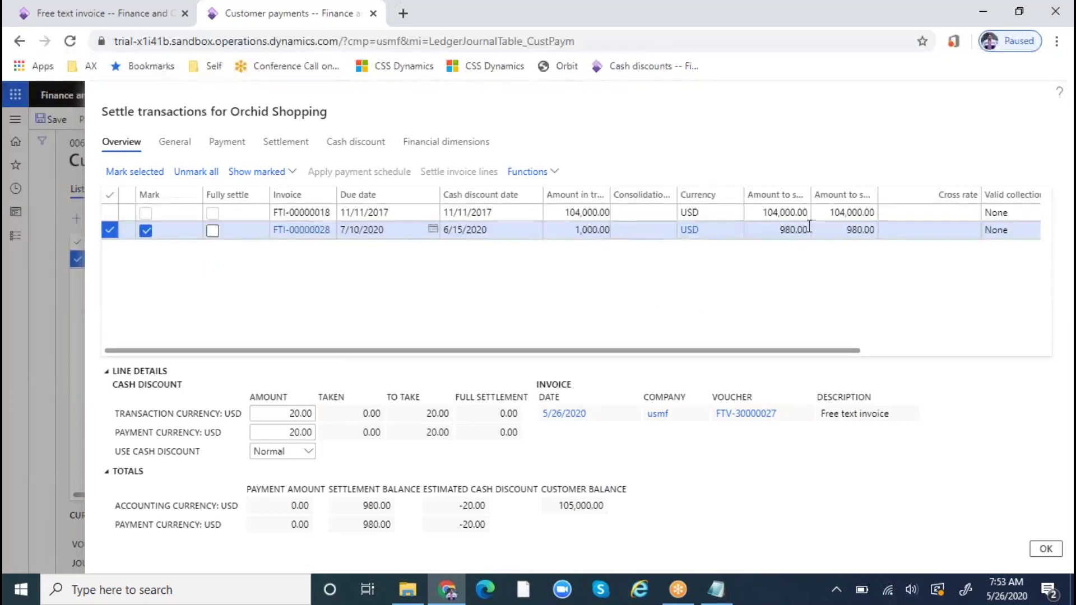
click(1045, 548)
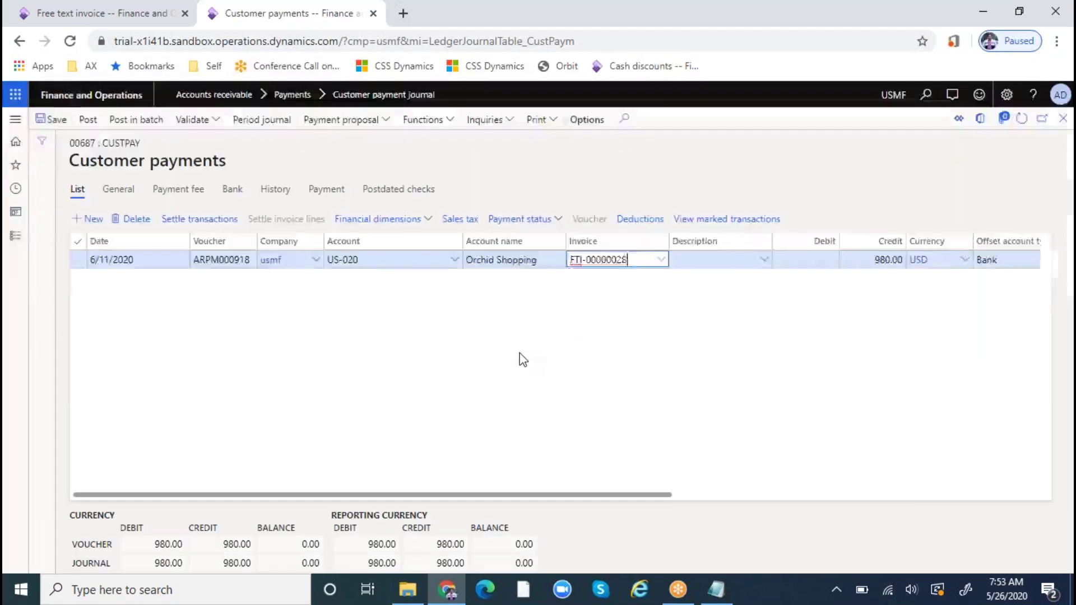
- Clear the CHECK method of payment from the 6/11/2020 payment line
key(Tab)
key(Tab)
key(Tab)
key(Tab)
key(Tab)
key(Tab)
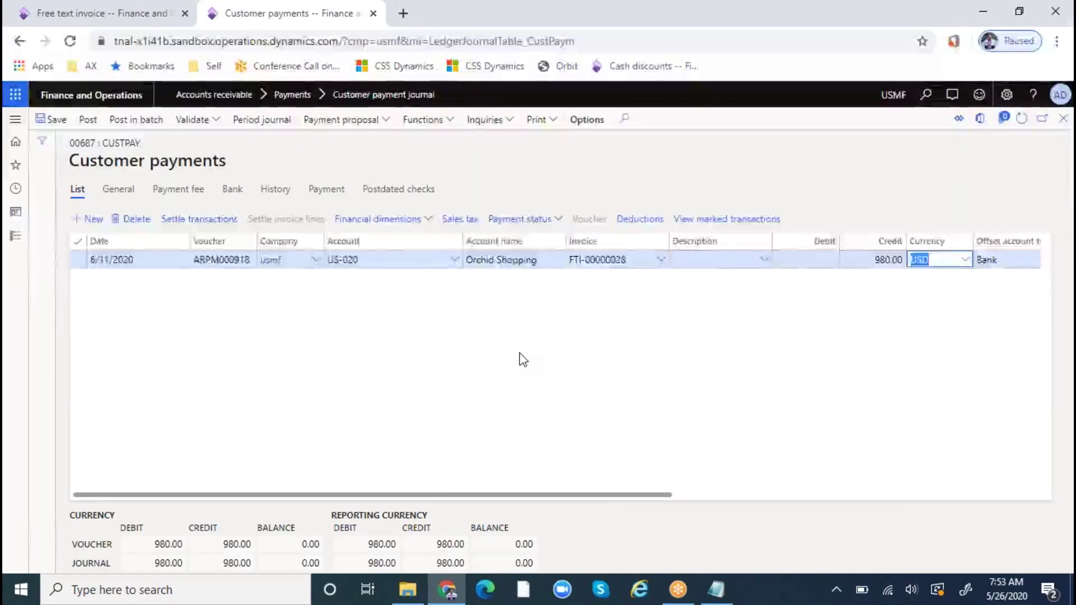
key(shift+Tab)
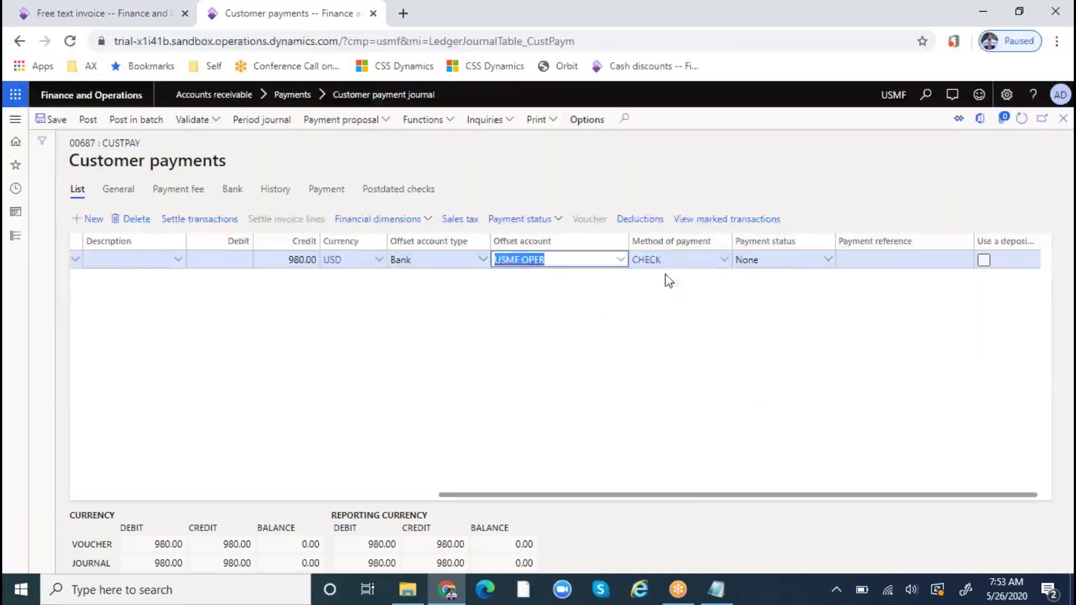
key(Tab)
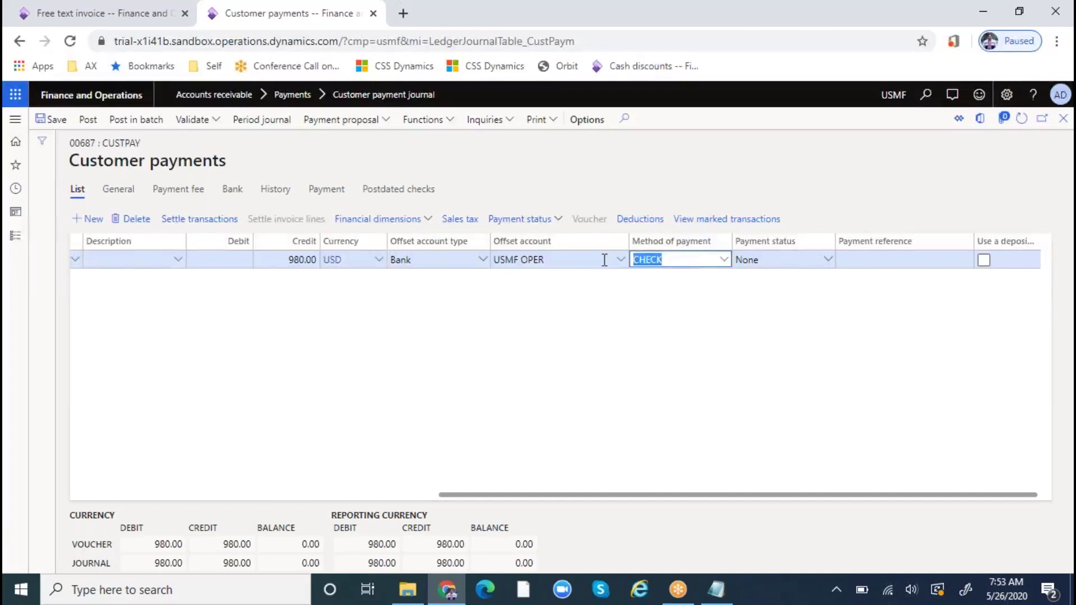
key(BackSpace)
key(Tab)
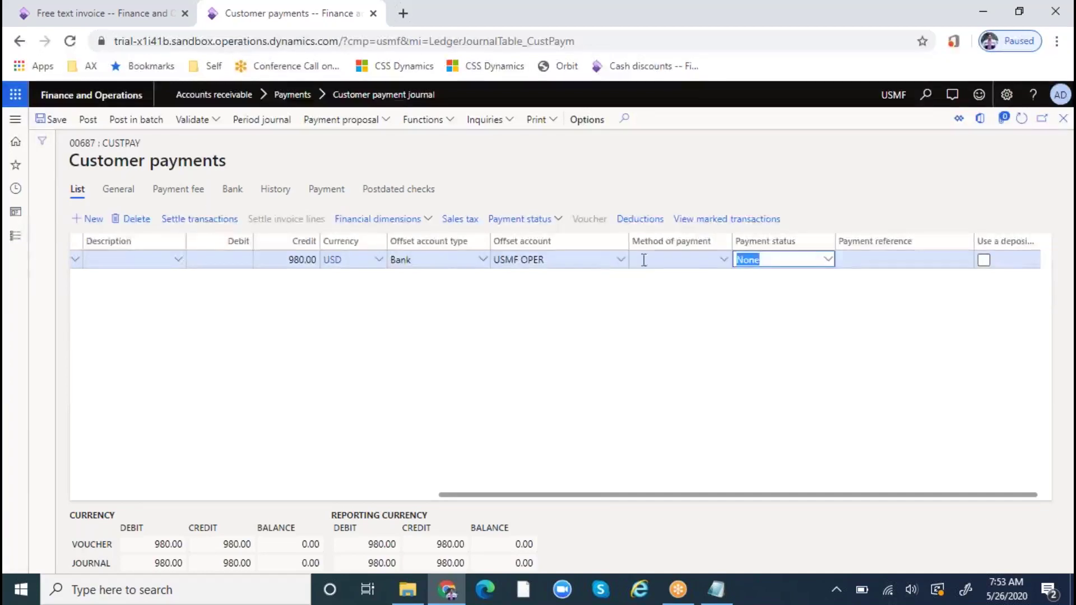
click(689, 255)
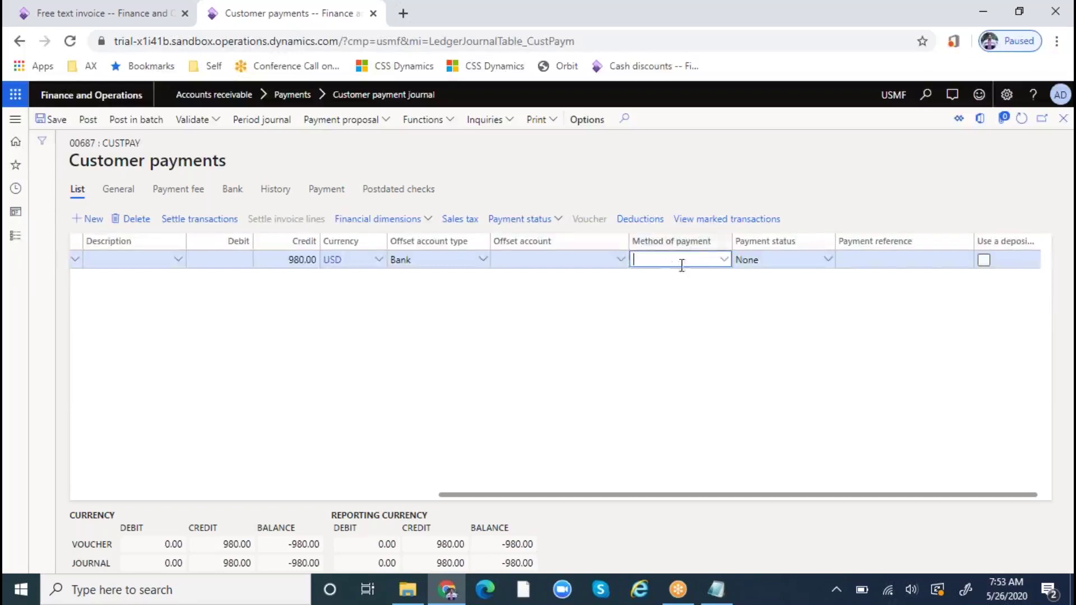
- Set the payment line's bank offset account to USMF OPER
click(526, 257)
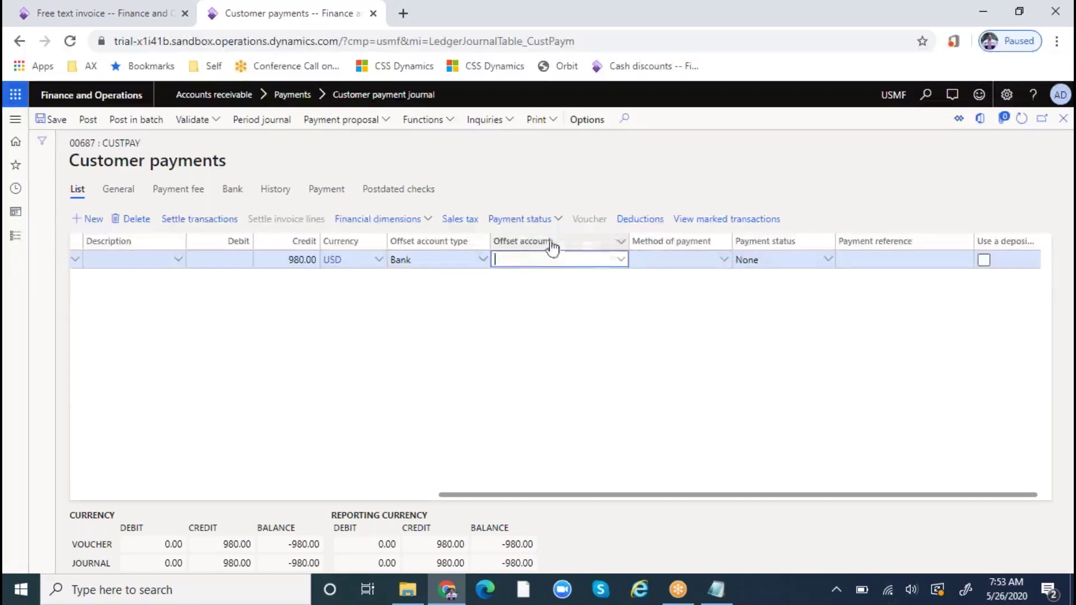
click(622, 260)
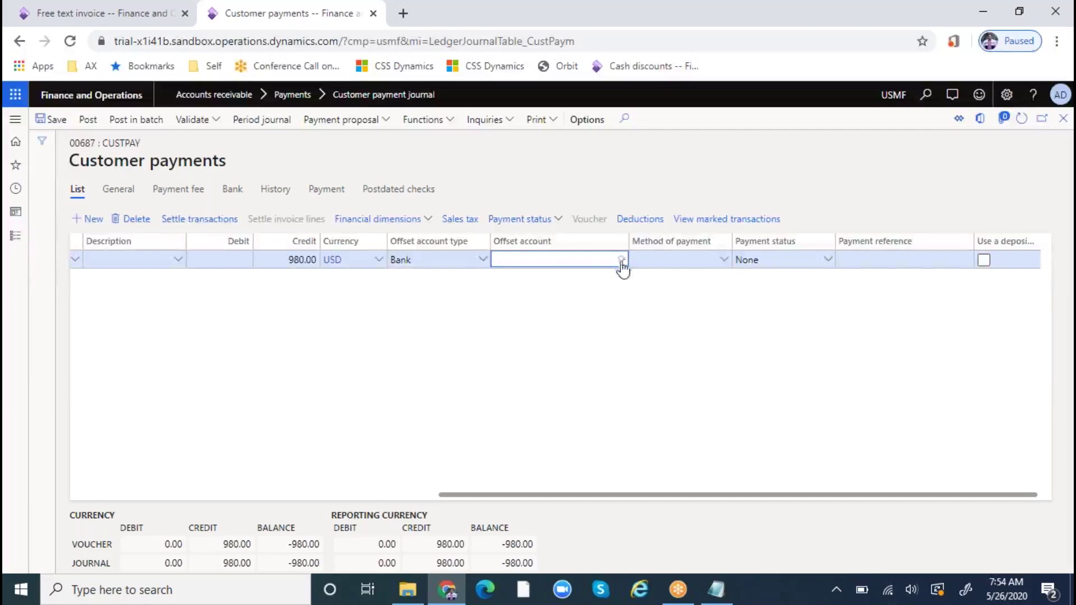
click(541, 295)
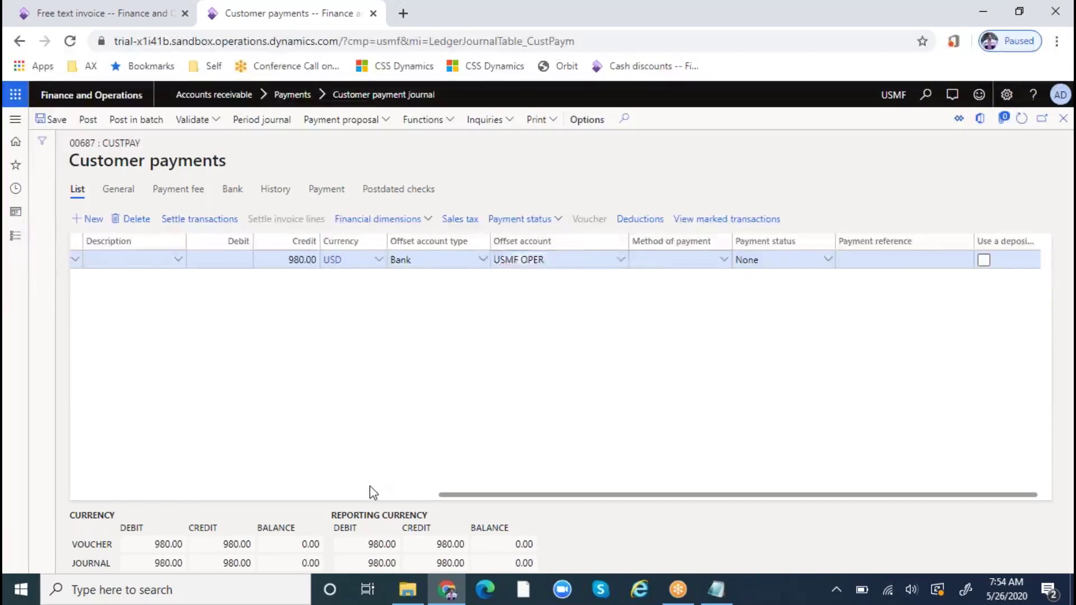
- Examine the 6/11/2020 line's payment fee and payment details, including its posting profile
click(384, 495)
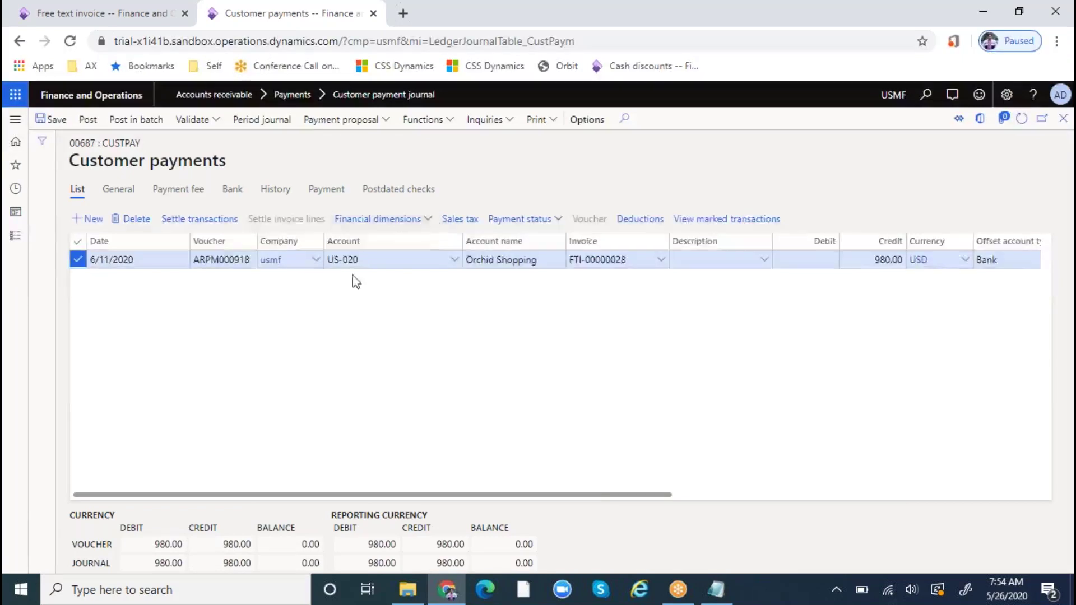
click(179, 194)
click(321, 194)
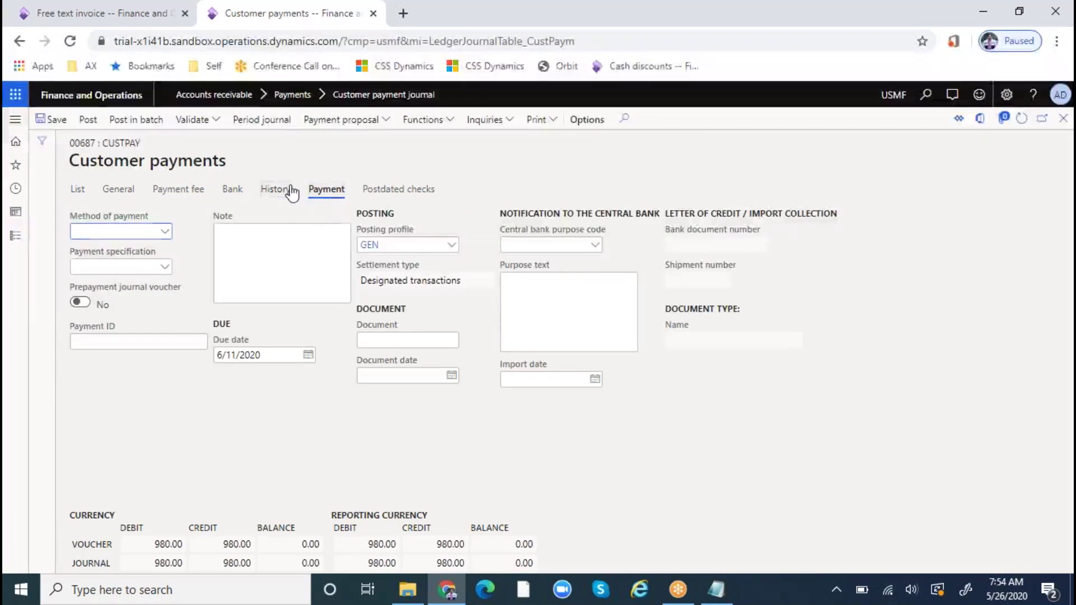
- Return to the customer payment lines and post the 6/11/2020 payment journal
click(266, 191)
click(184, 193)
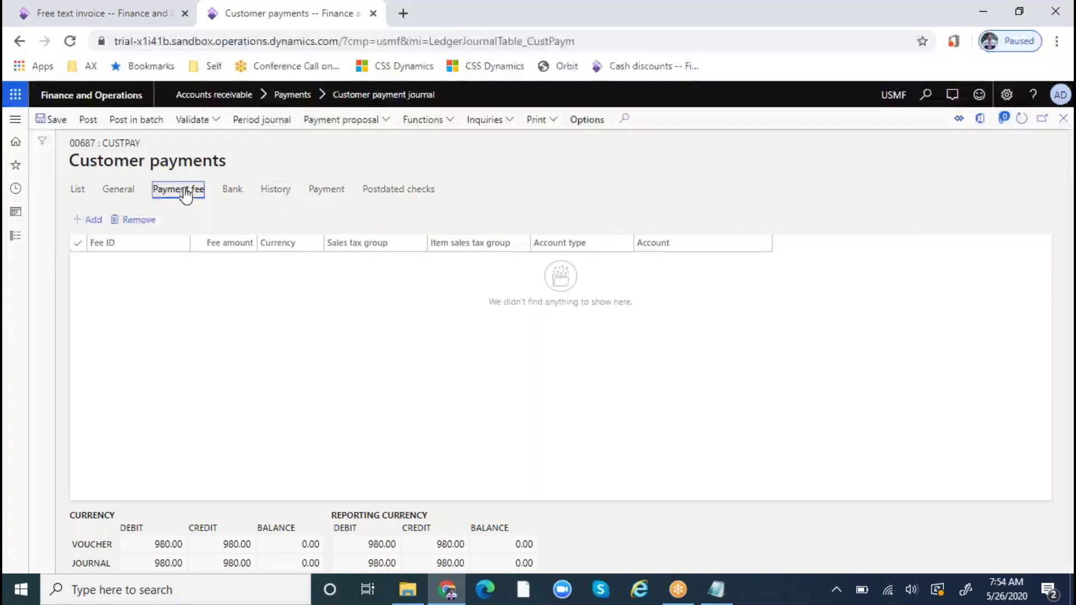
click(120, 193)
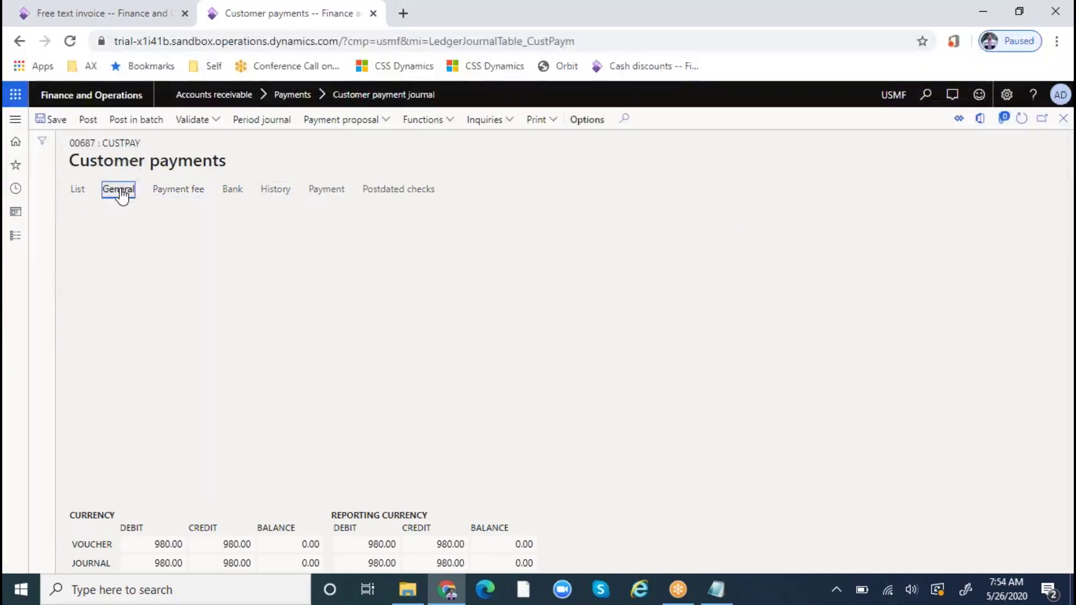
click(77, 190)
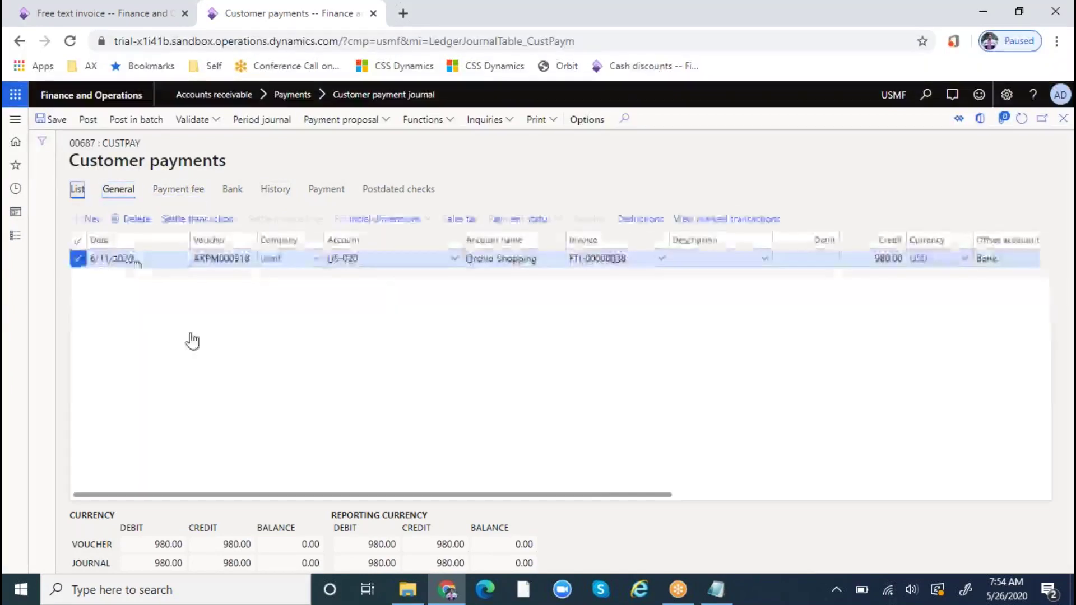
click(88, 120)
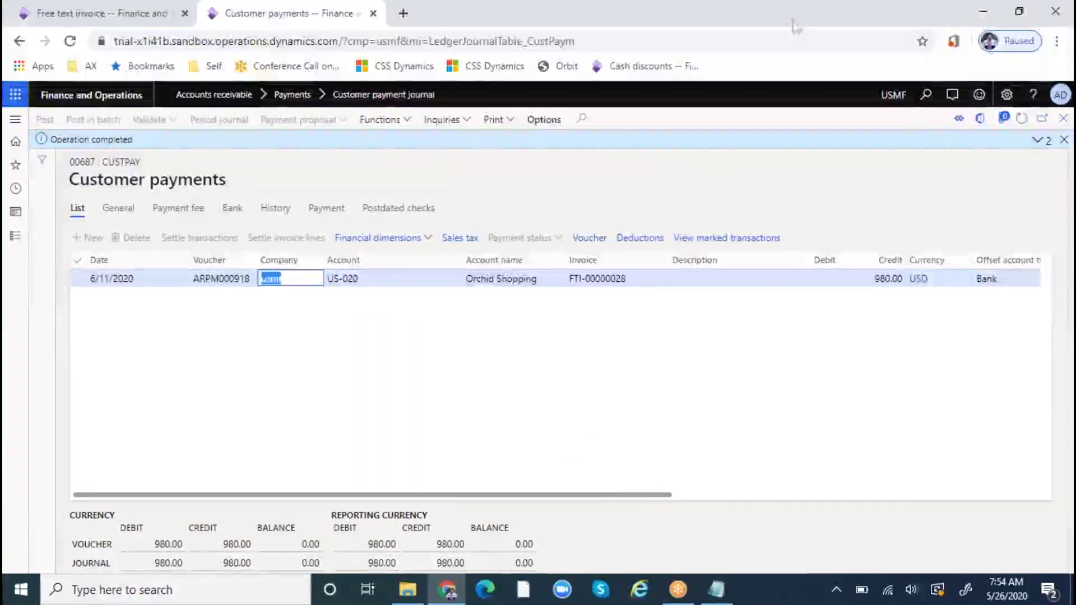
click(788, 31)
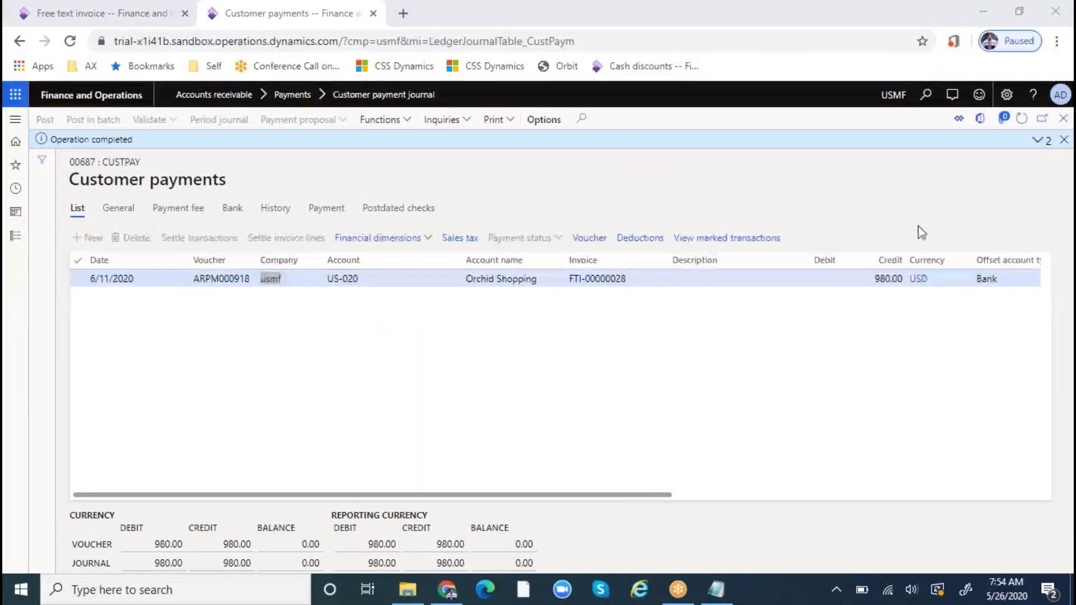
click(947, 454)
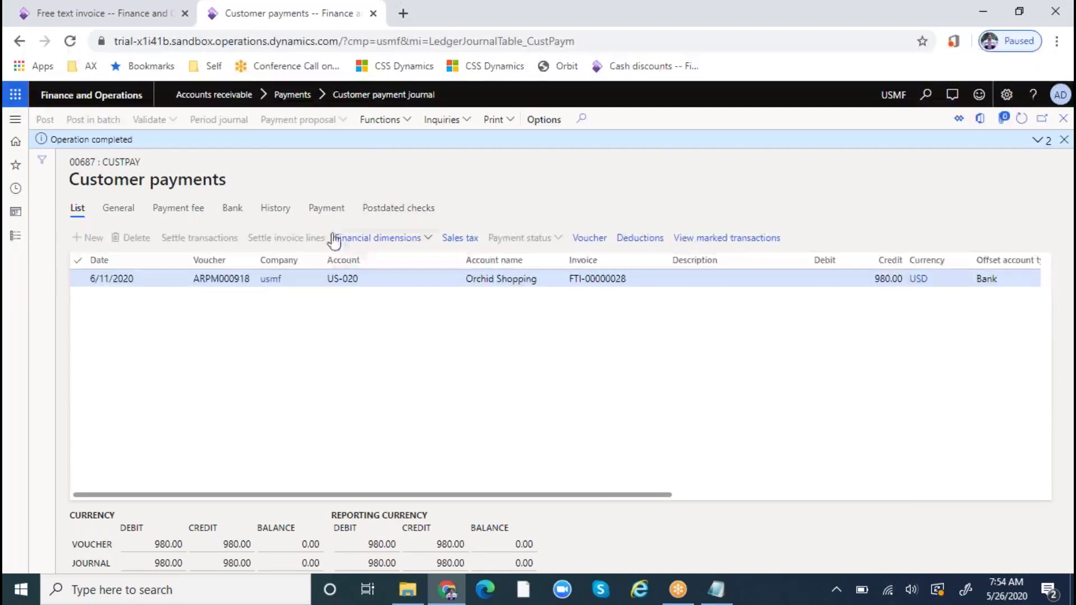
- Review the posted payment's voucher transactions and open the transactions of its related voucher
click(596, 240)
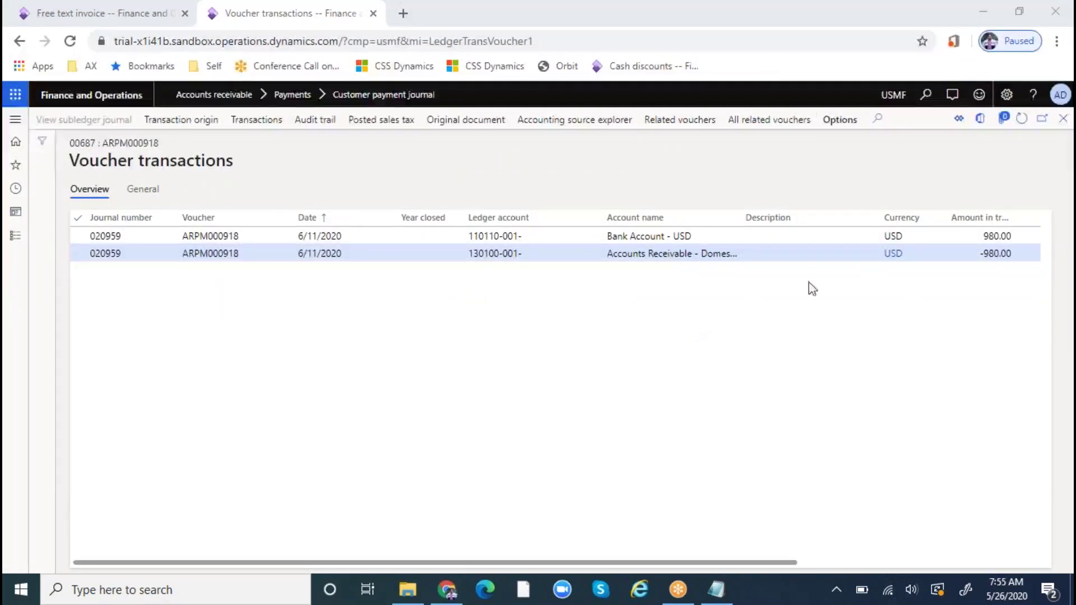
drag(768, 559, 1016, 543)
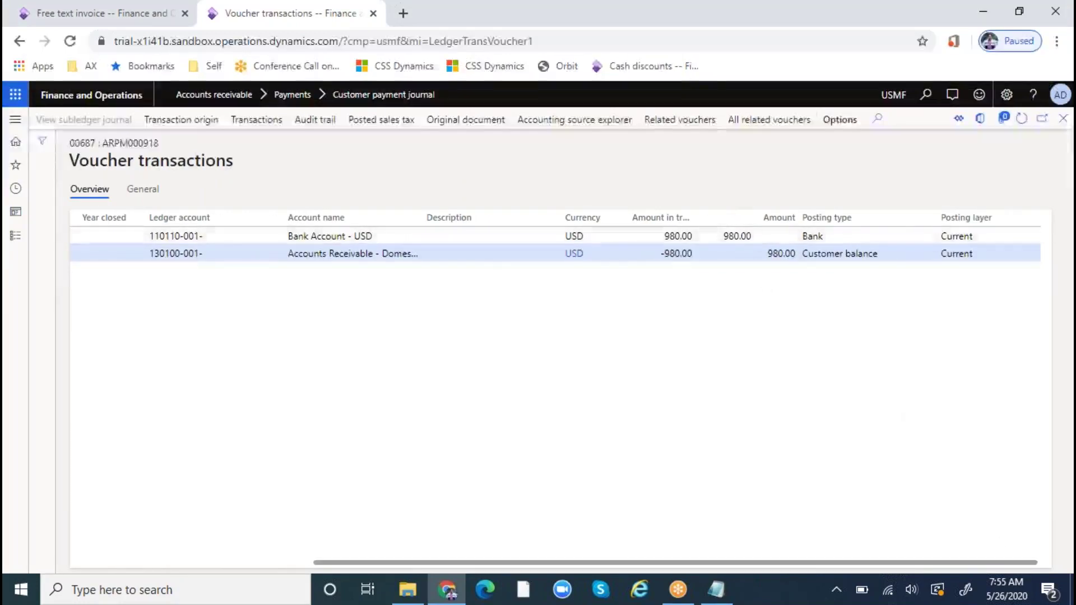
click(679, 120)
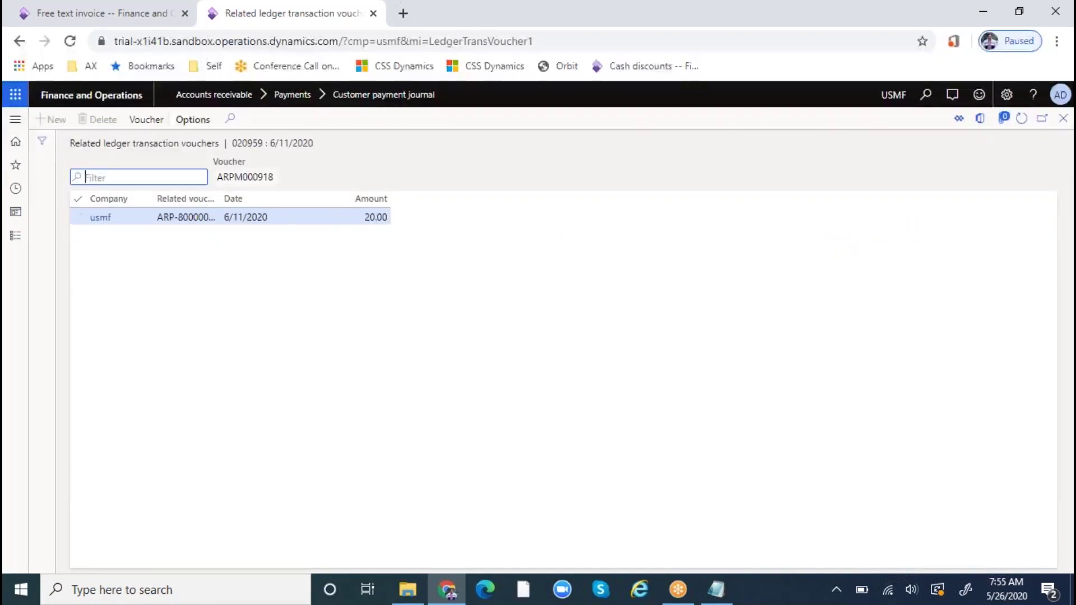
click(152, 128)
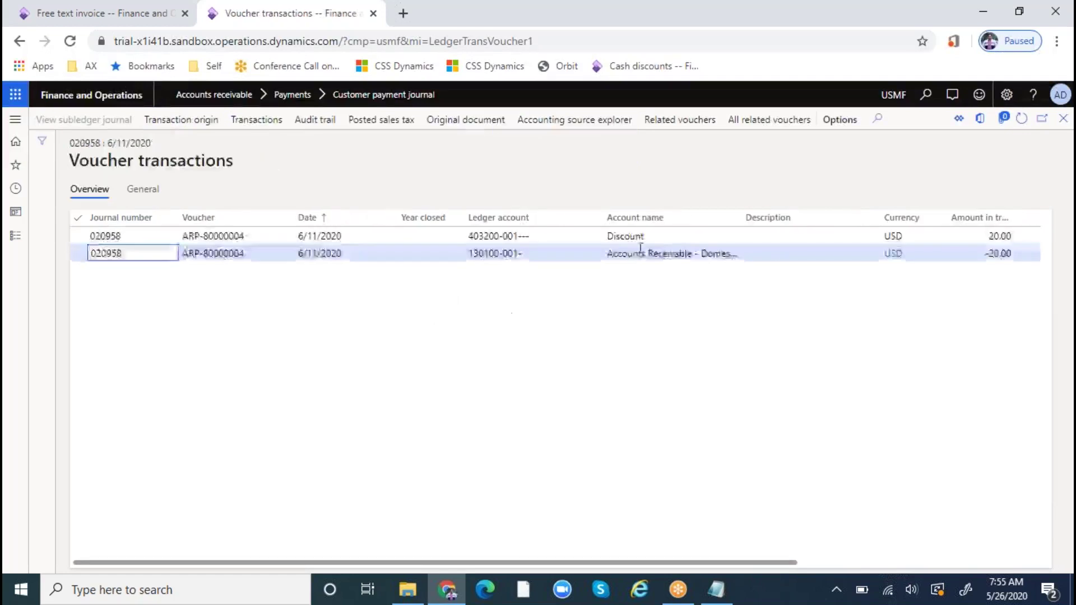
- Examine the accounts and amounts on the related voucher's Discount and Accounts Receivable lines, and return to the payment journal
click(614, 254)
drag(614, 254, 721, 253)
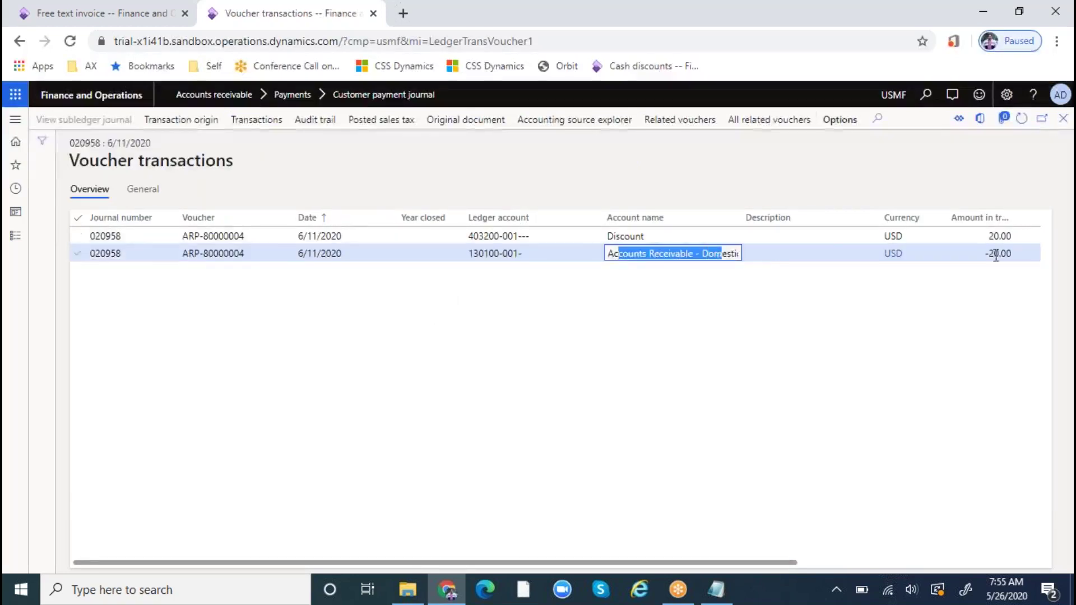
drag(996, 254, 1033, 254)
click(867, 235)
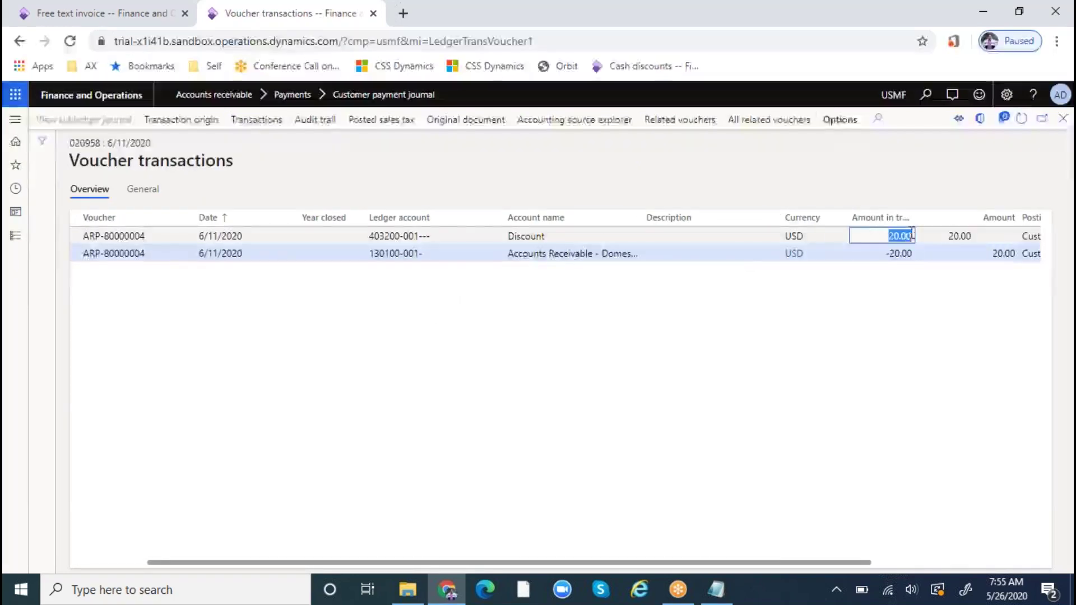
click(399, 234)
drag(400, 234, 369, 235)
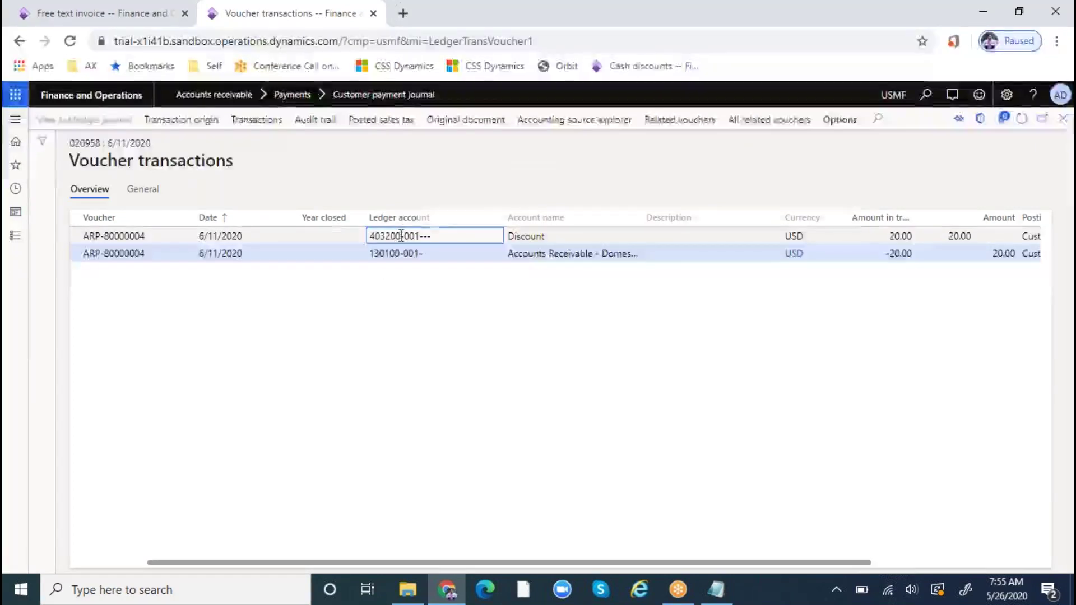
drag(401, 235, 355, 223)
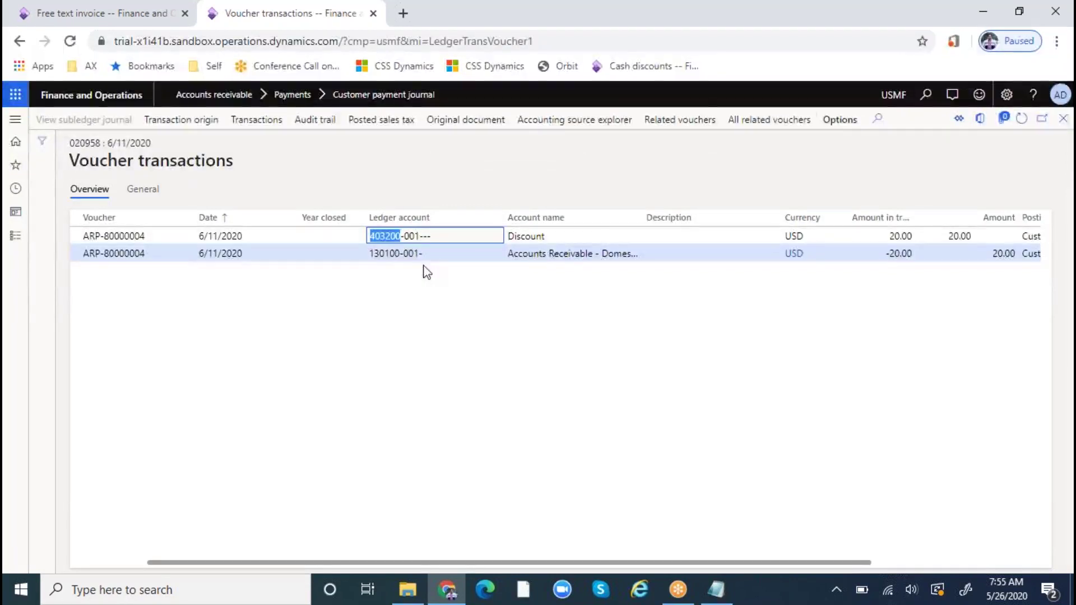
click(1062, 119)
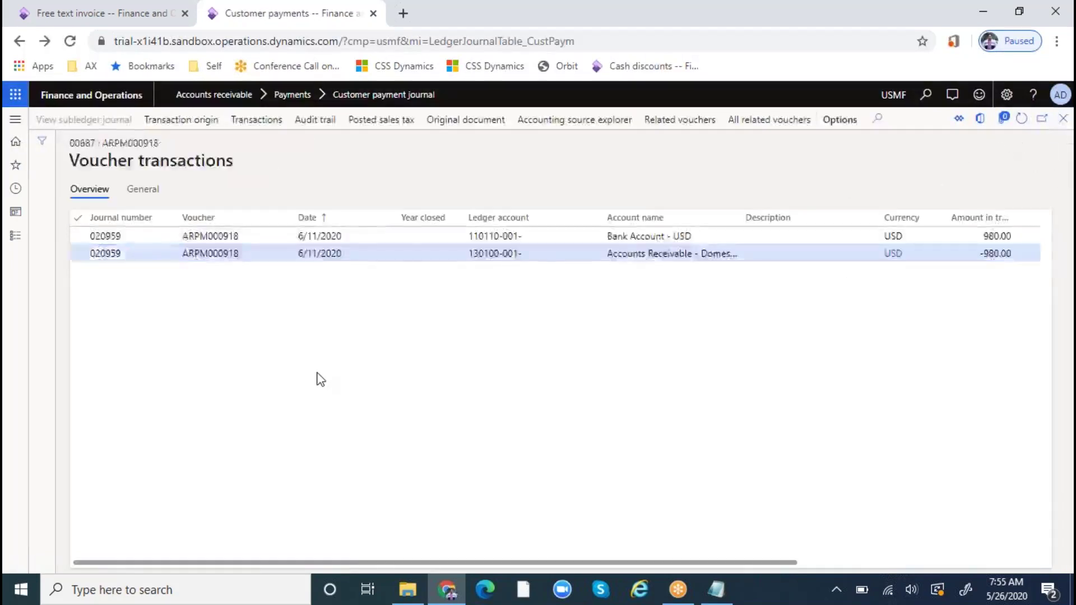
key(Escape)
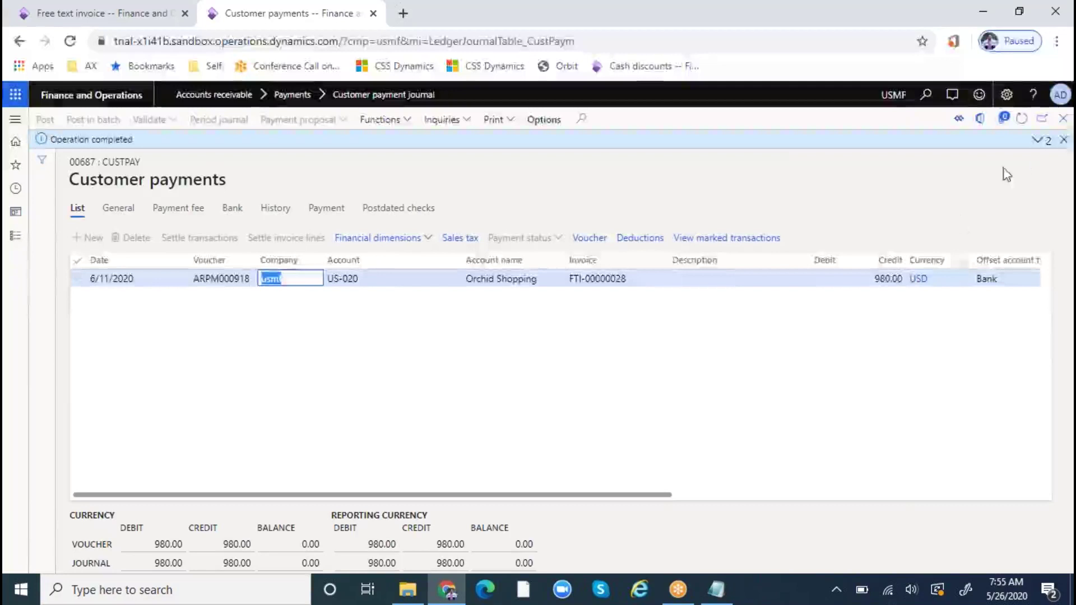
click(1063, 140)
- Reopen the payment's voucher and its related voucher to check the Discount line's ledger account
click(598, 224)
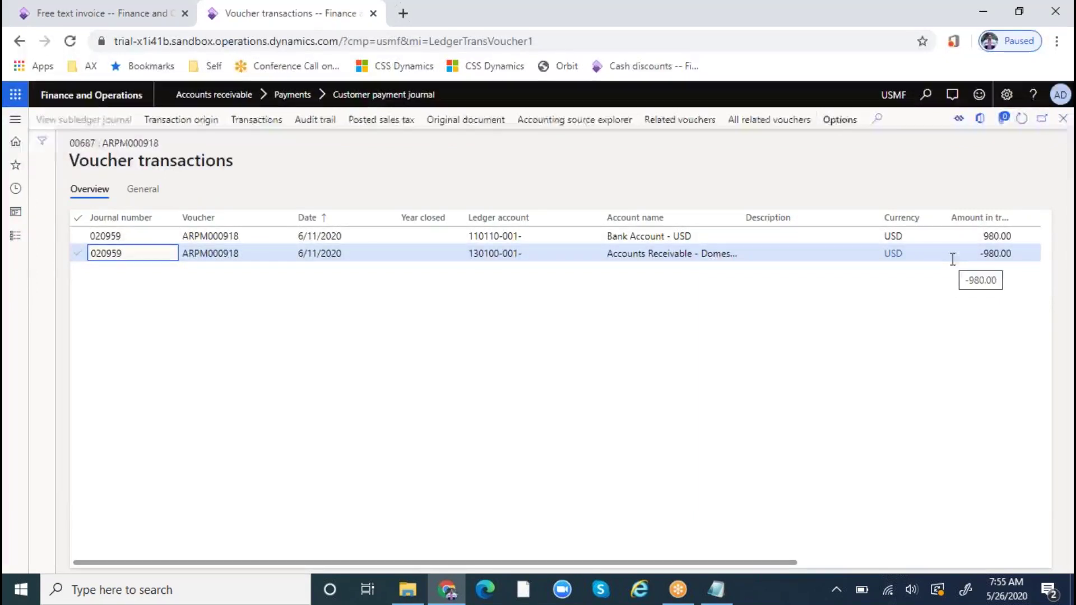
click(675, 120)
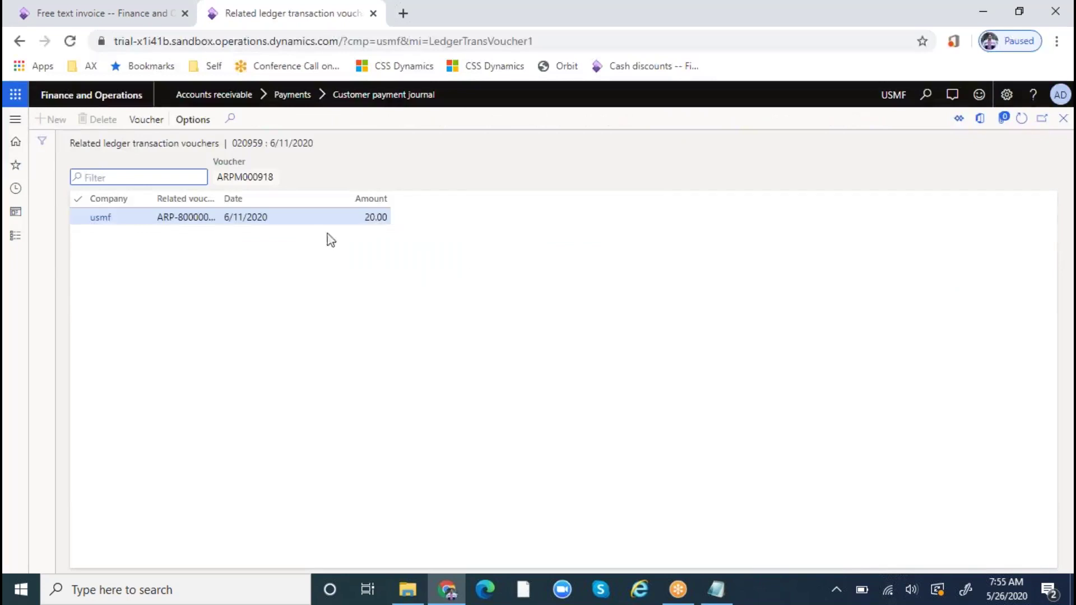
click(139, 120)
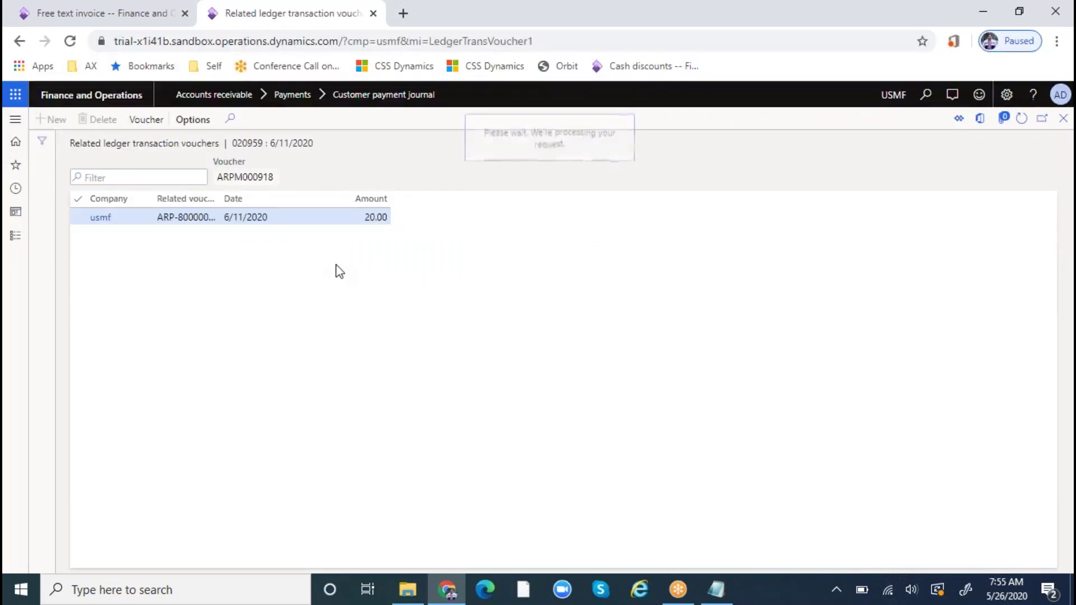
drag(468, 232, 521, 236)
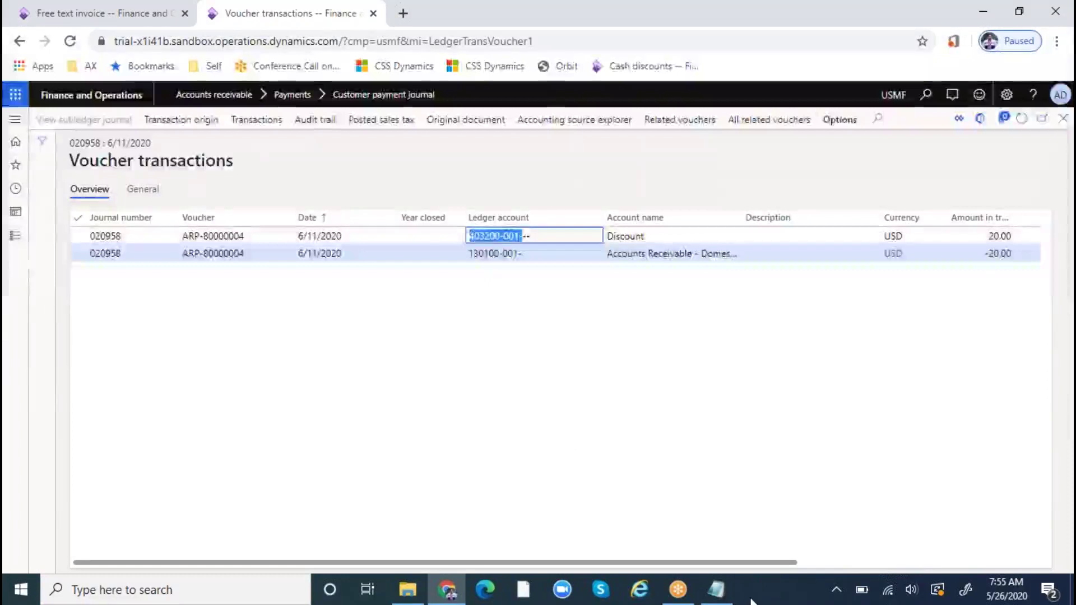
- In Notepad, add an "Invoice:" entry below the cash discounts with "Customer a/c 1000 Dr" and "Sales revenue a/c 1000 Cr"
click(717, 589)
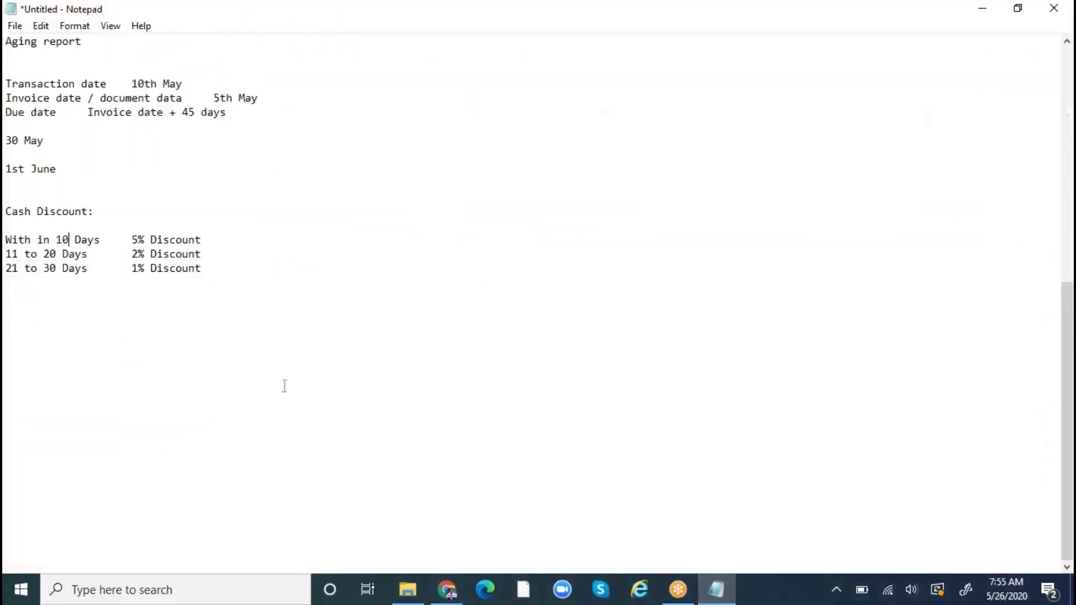
key(Return)
text(Invoi)
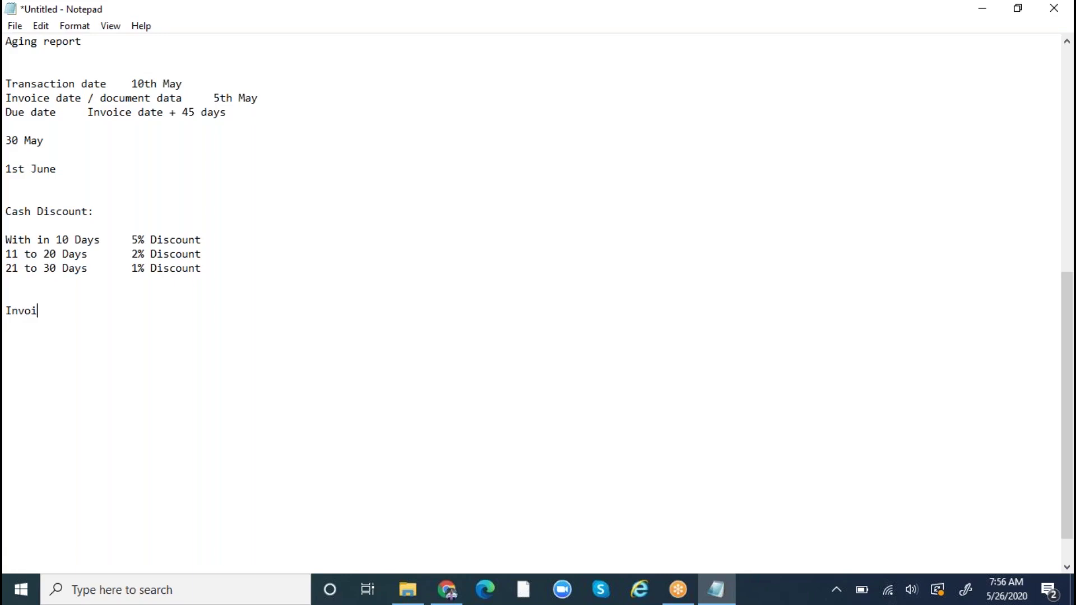
text(ce:)
key(Return)
key(Return)
text(Customer a/c 100 0 )
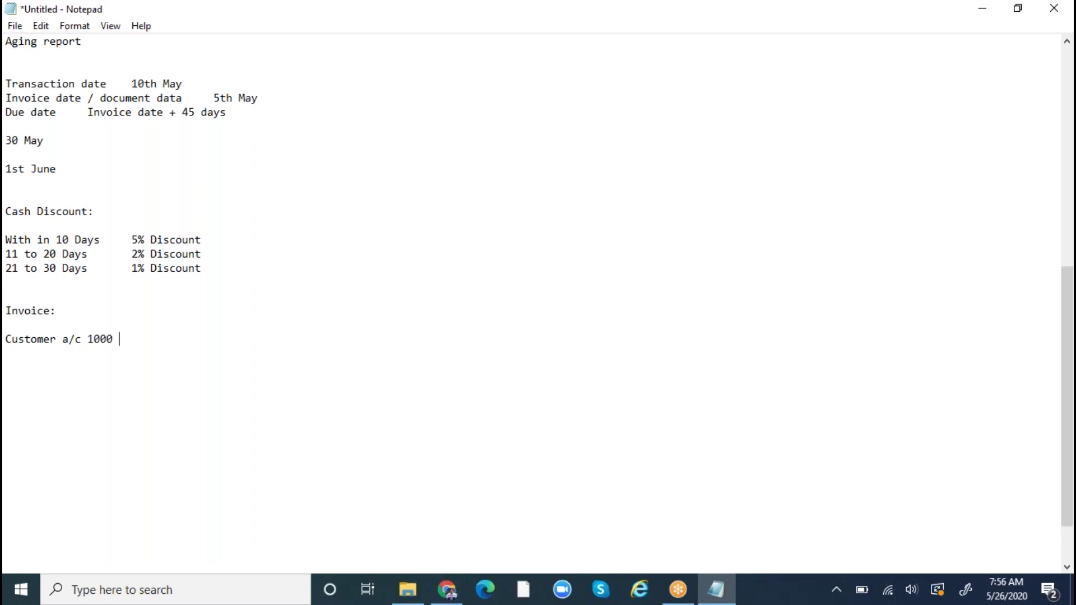
text( Dr)
key(Return)
text(Sales revenue )
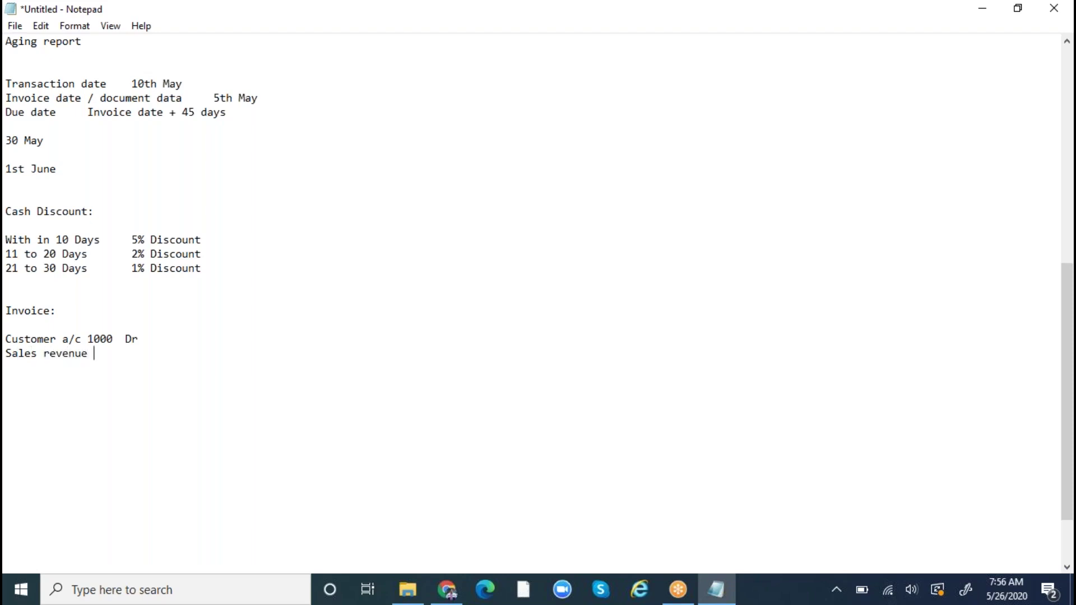
text(a/c 1000 Cr)
- Add a "Payment:" heading below the invoice entry, followed by the line "Bank a/c 980 Dr"
key(Return)
key(Return)
text(Pam)
key(BackSpace)
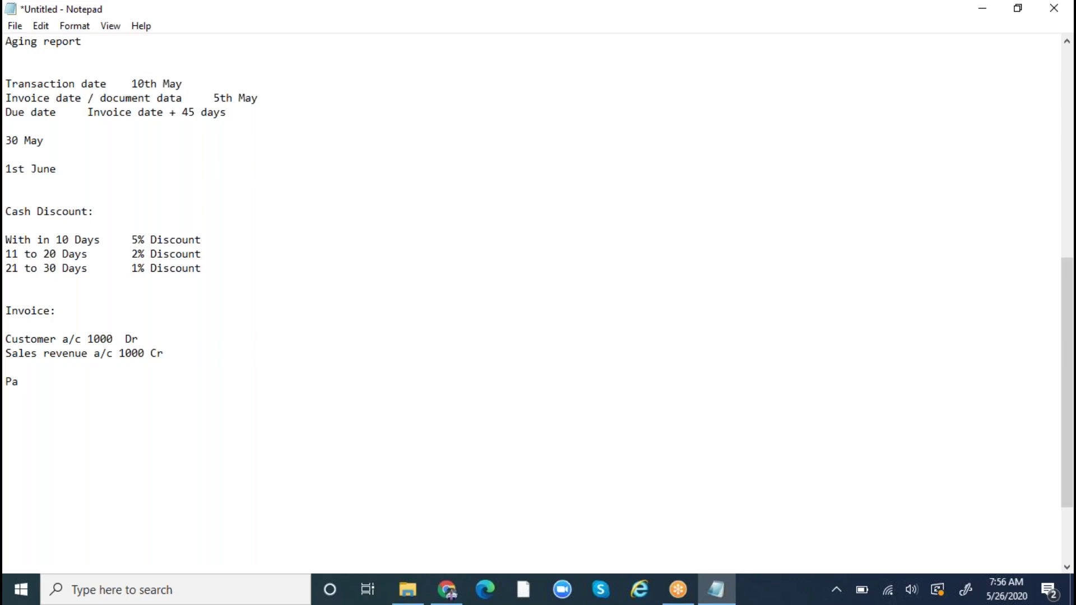
text(yment:)
key(Return)
key(Return)
key(BackSpace)
key(BackSpace)
text(Bank /)
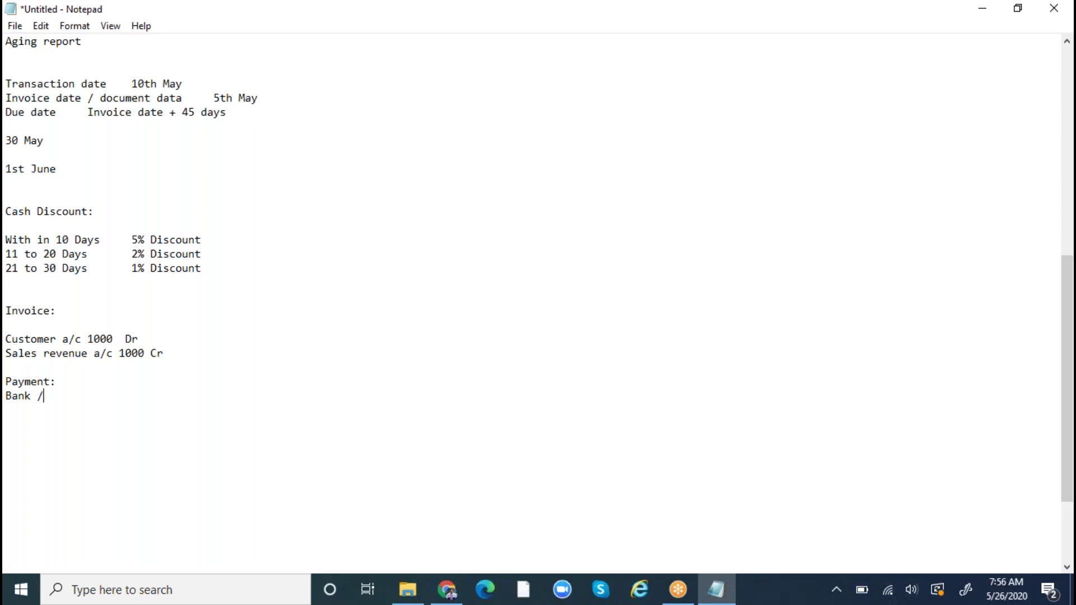
text(c  1000)
key(BackSpace)
key(BackSpace)
key(BackSpace)
key(BackSpace)
text(980 Dr)
- Add the line "Customer a/c 980 Cr" to the payment entry and leave blank lines below it
key(Return)
text(Customer /ac)
key(BackSpace)
key(BackSpace)
key(BackSpace)
text(a/c 980 kcr)
key(BackSpace)
key(BackSpace)
text(cr)
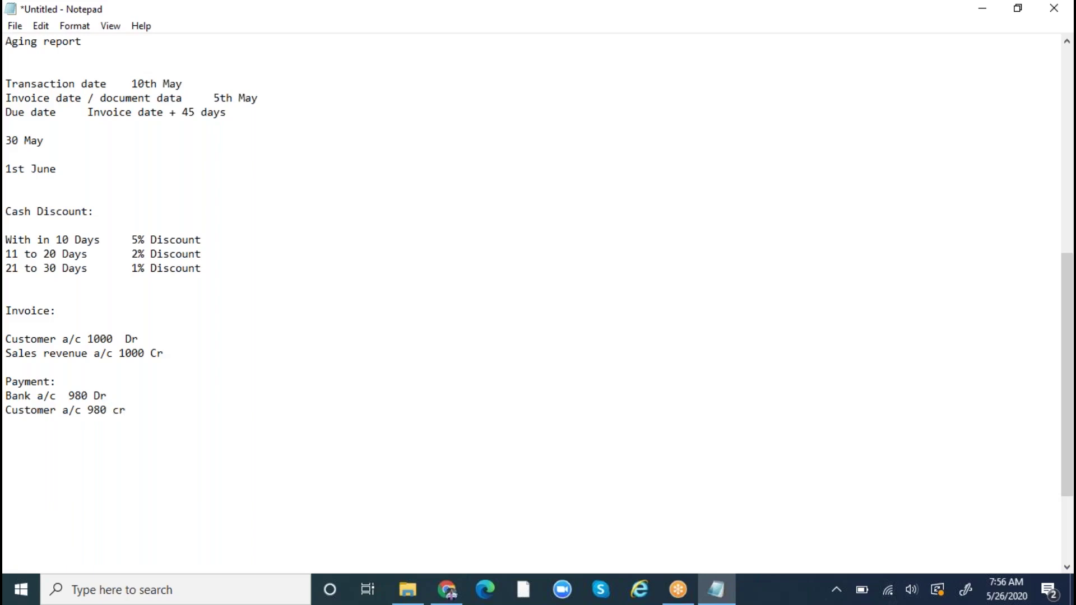
key(BackSpace)
text(C)
click(108, 396)
click(126, 338)
click(126, 412)
key(Return)
key(Return)
key(Return)
- Add a discount entry below the payment with the lines "Discount a/c 20 Dr To" and "Customer a/c 20 Cr"
drag(140, 413, 3, 414)
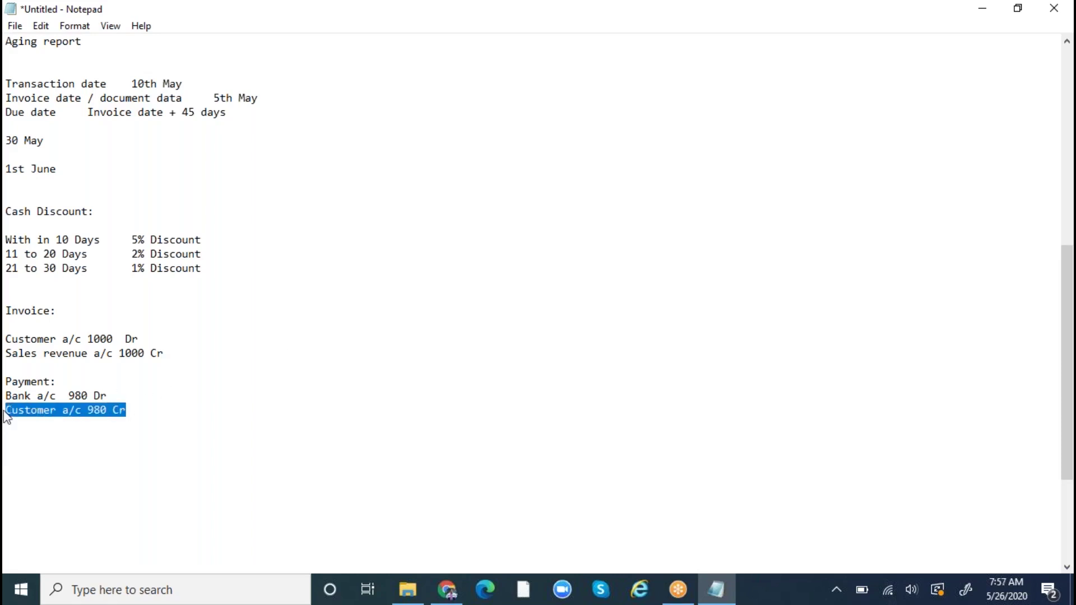
drag(139, 336, 5, 338)
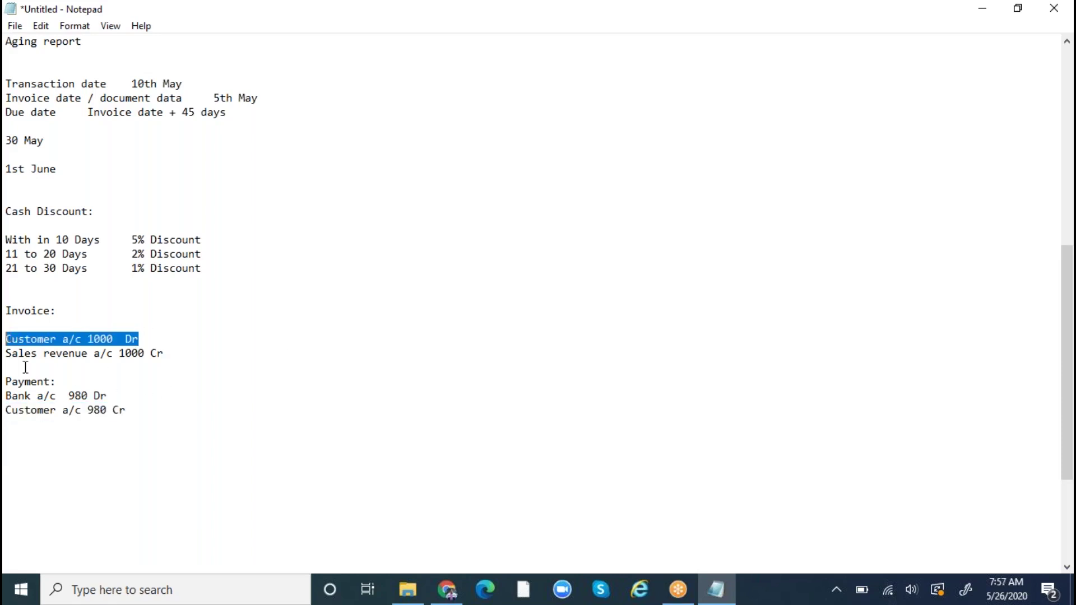
click(131, 409)
drag(131, 410, 5, 413)
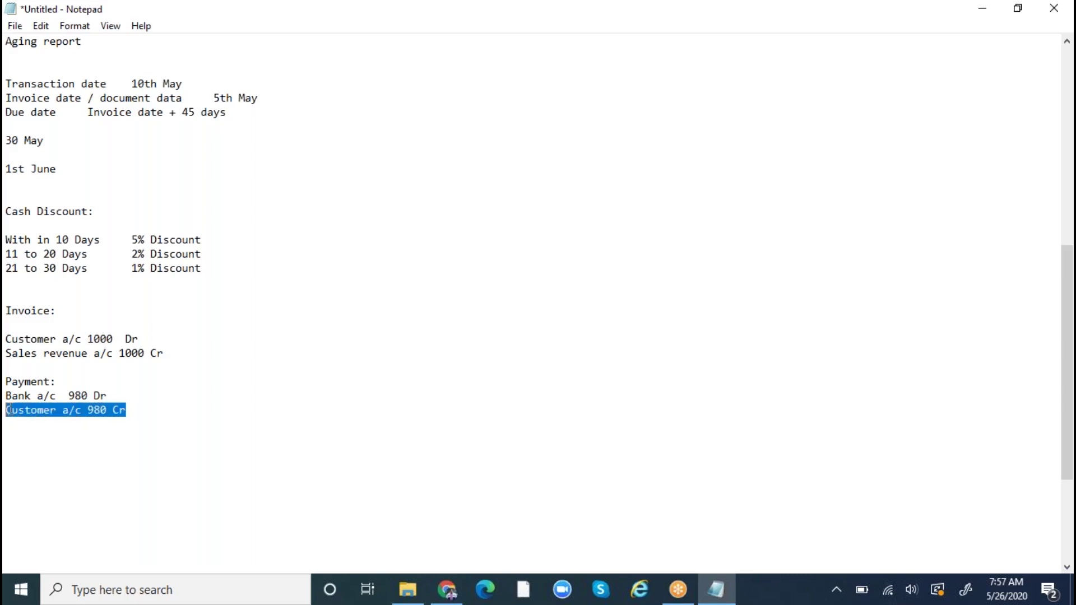
click(15, 458)
key(Return)
text(Customer )
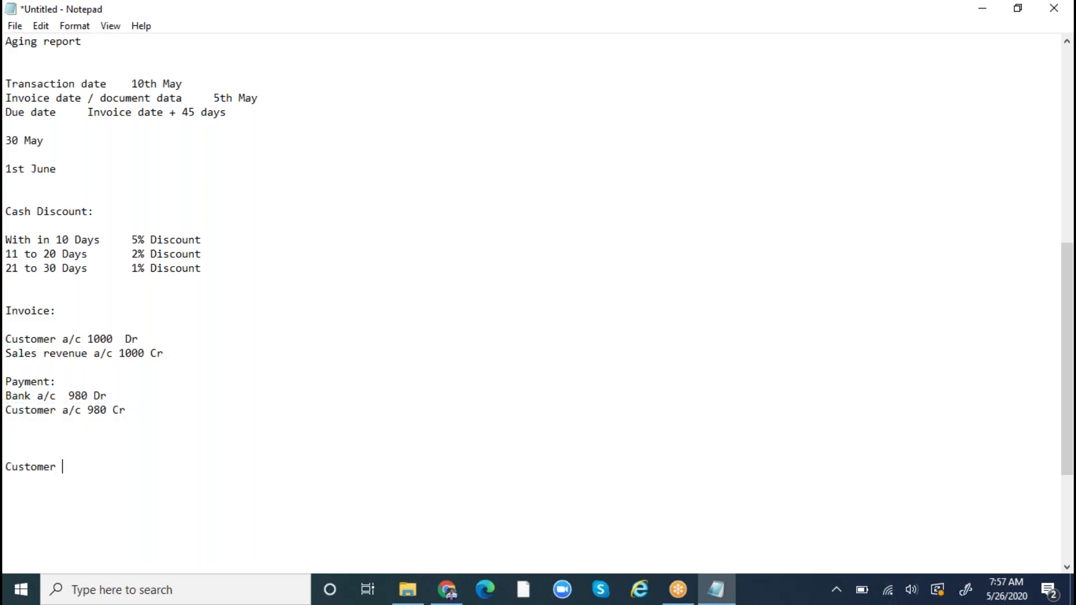
text(a/c)
text( 20 Cr)
text(iscou)
text(nt a)
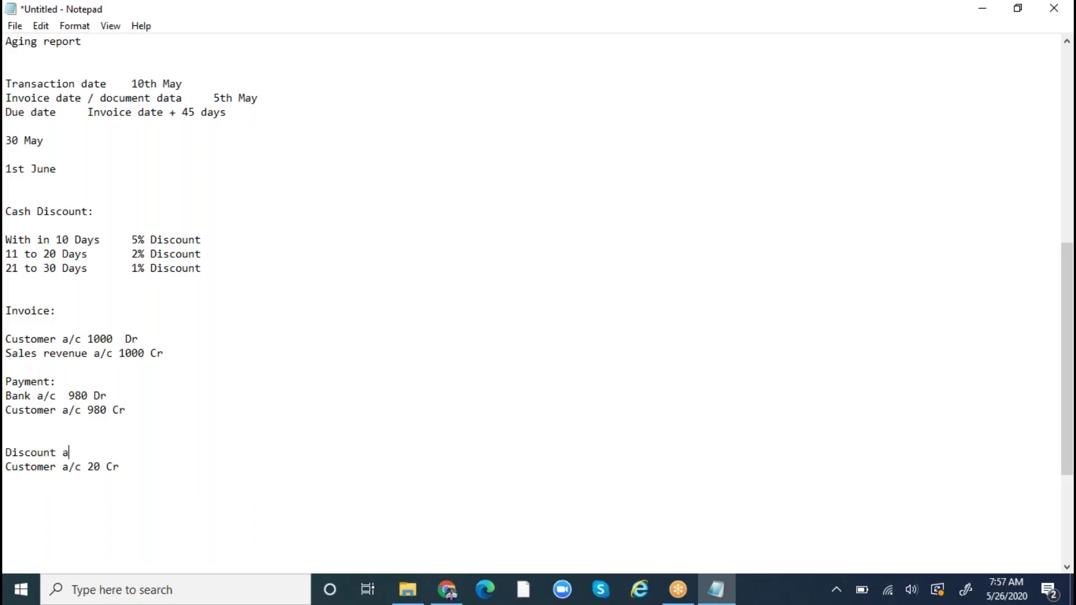
text(/c 20 Dr To)
- Compare the discount entry's customer credit with the customer debit in the invoice entry
drag(120, 469, 9, 453)
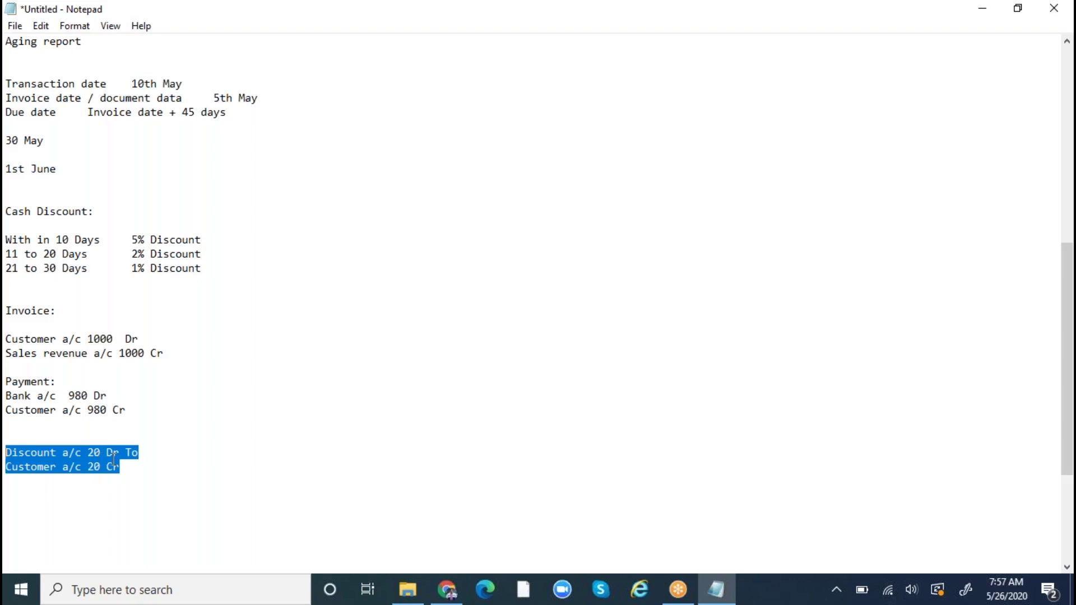
click(135, 473)
drag(134, 473, 11, 451)
click(101, 339)
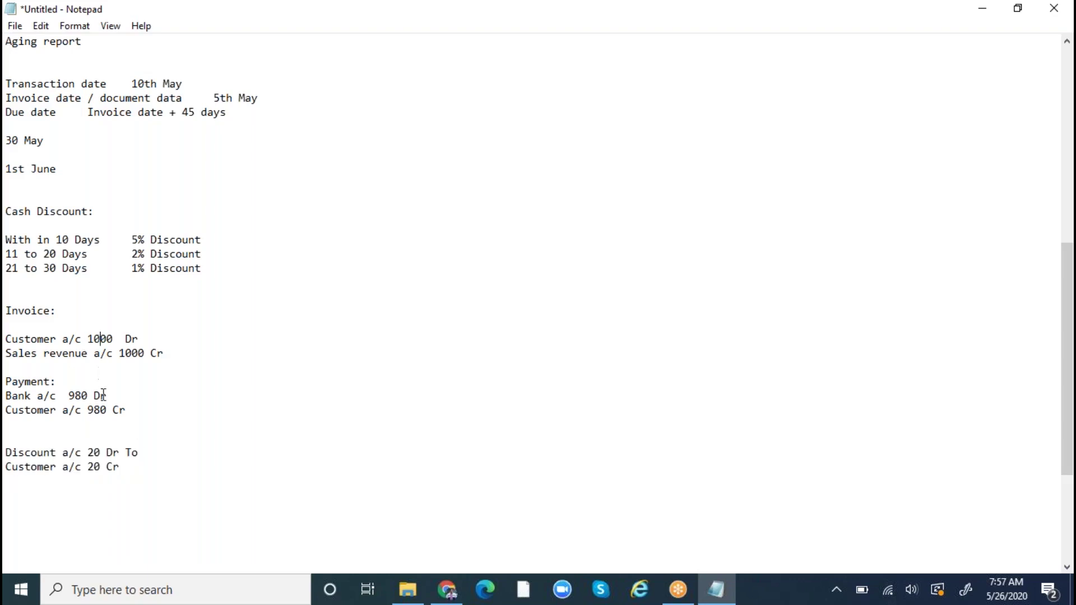
drag(123, 468, 6, 467)
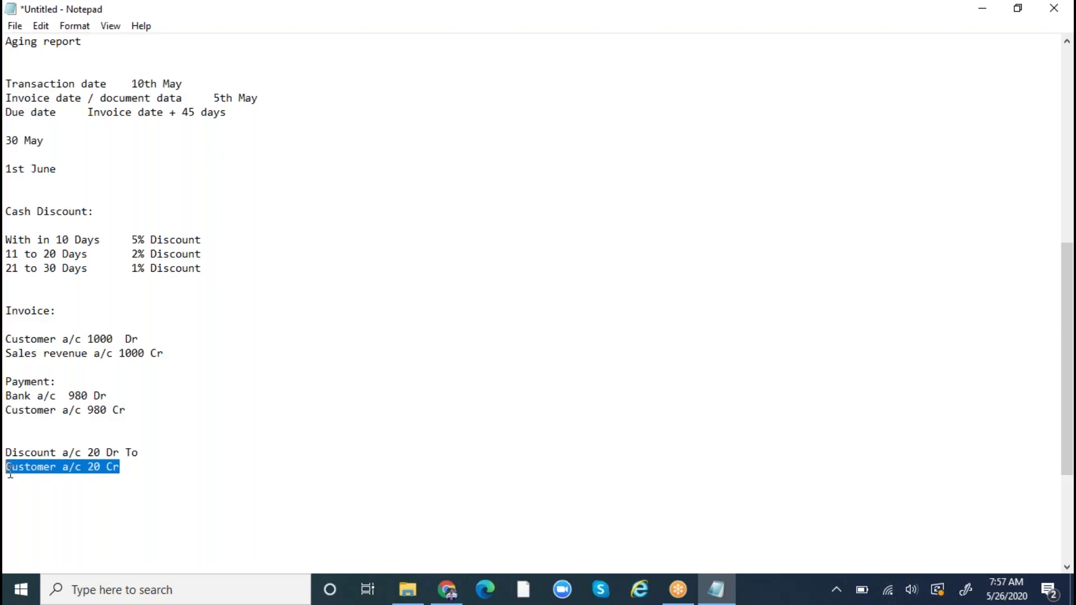
- Compare the customer lines of the invoice, payment and discount entries, and examine the two-line discount entry
click(98, 339)
drag(127, 411, 9, 409)
click(156, 336)
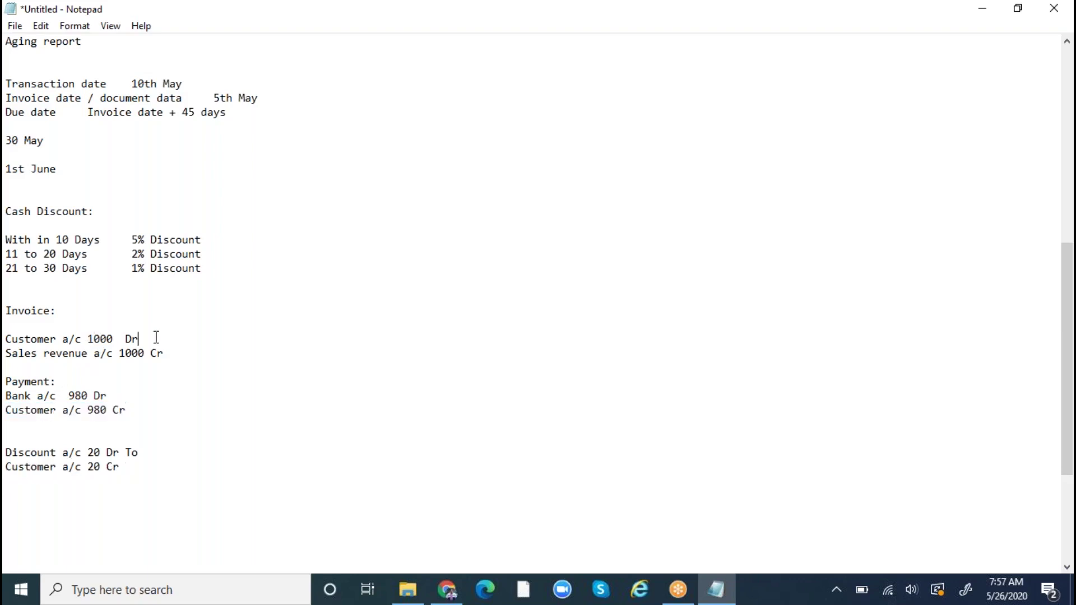
drag(157, 336, 10, 335)
drag(138, 410, 10, 410)
drag(126, 468, 10, 469)
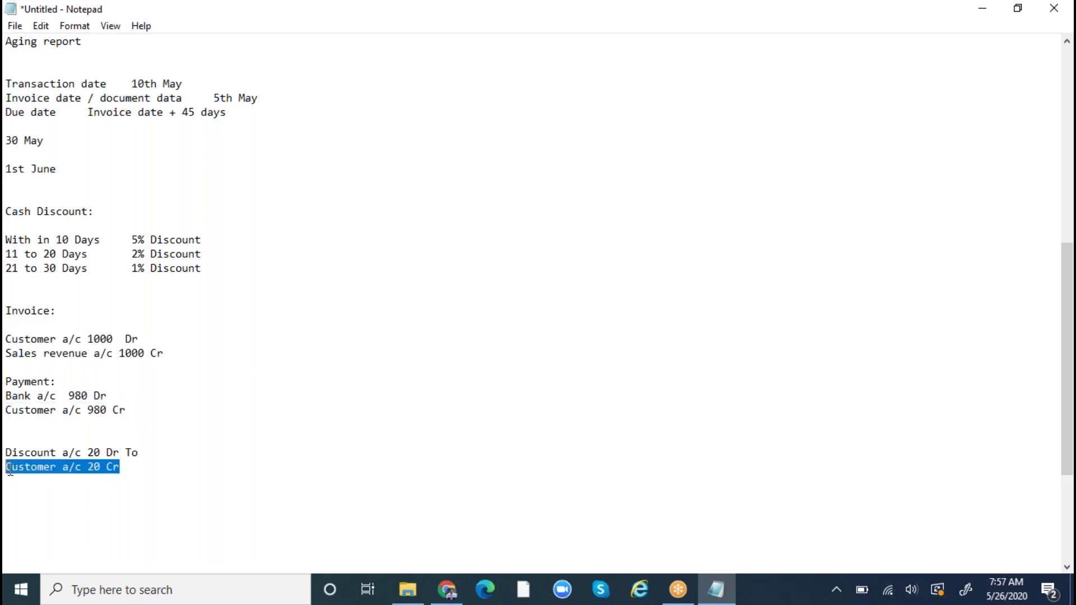
click(42, 452)
drag(140, 452, 10, 448)
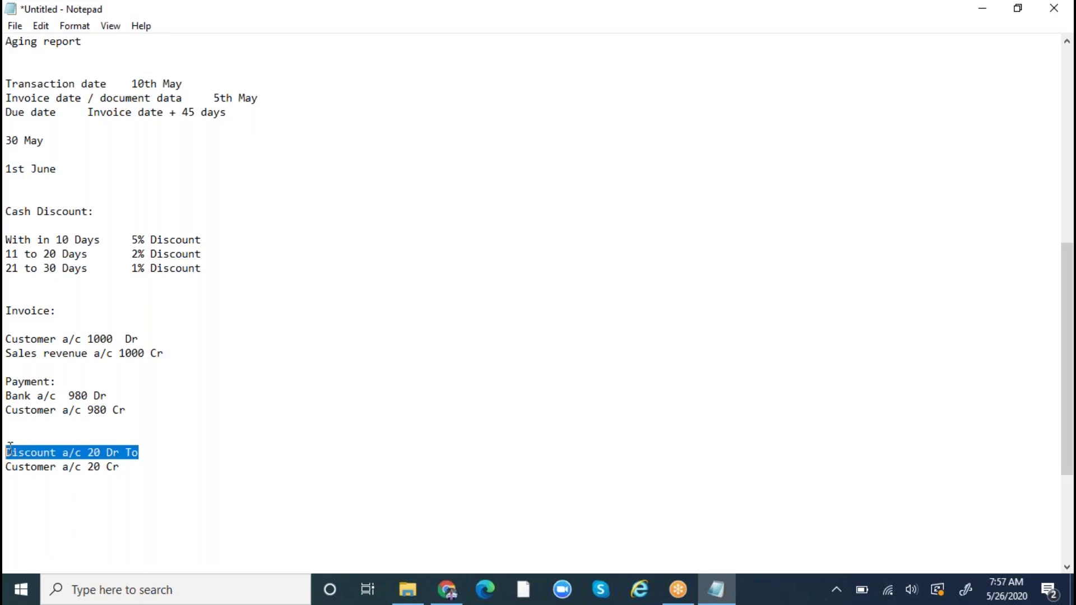
drag(153, 468, 7, 451)
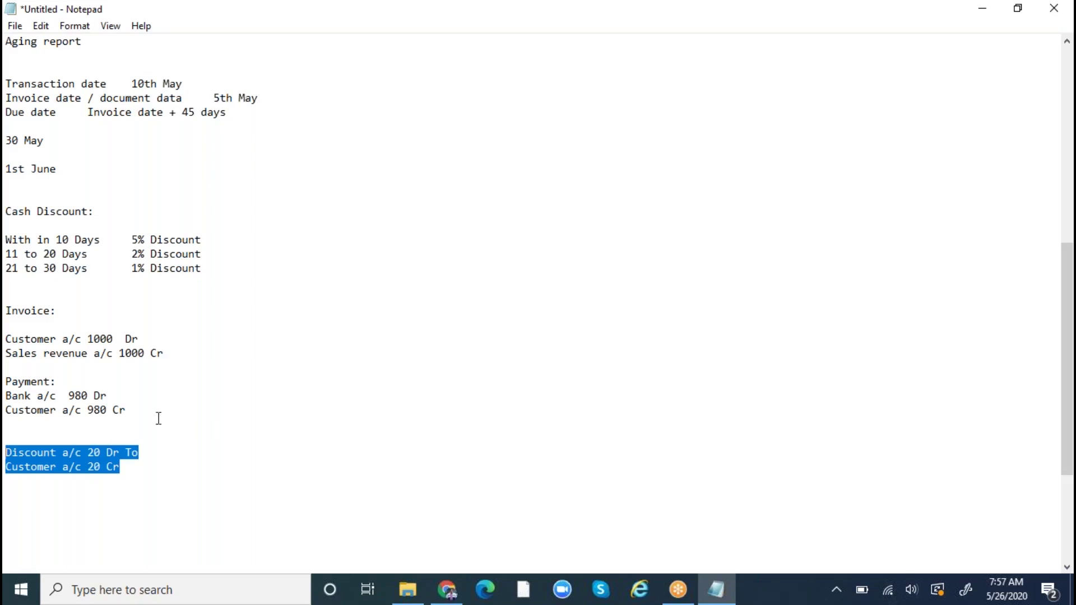
- Add the heading "Related voucher:" above the discount entry and remove the blank line under the "Invoice:" heading
click(71, 438)
text(Relate)
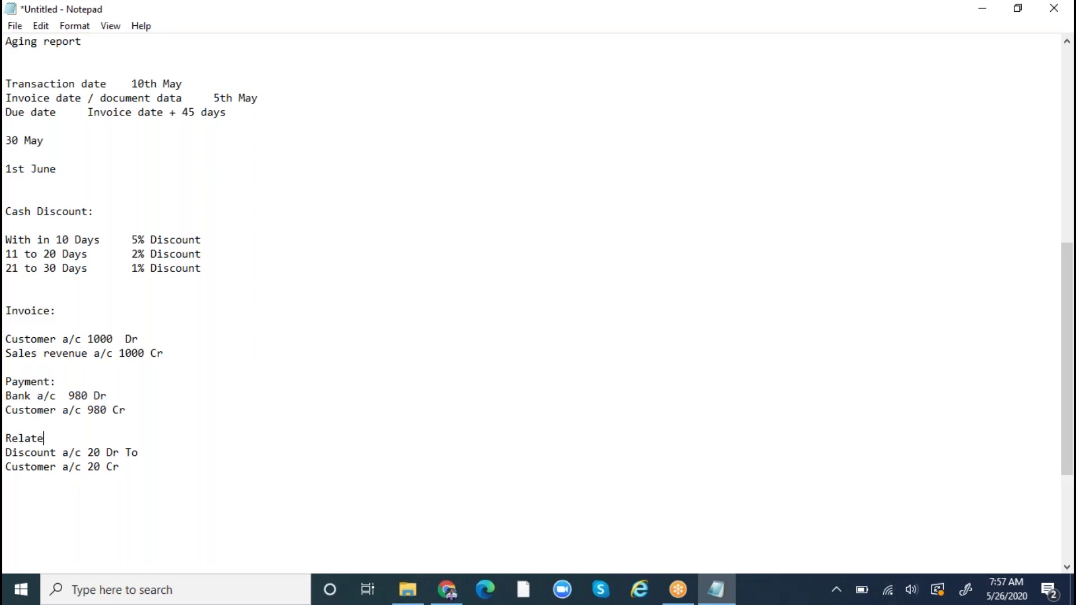
text(d vouche)
click(96, 327)
key(BackSpace)
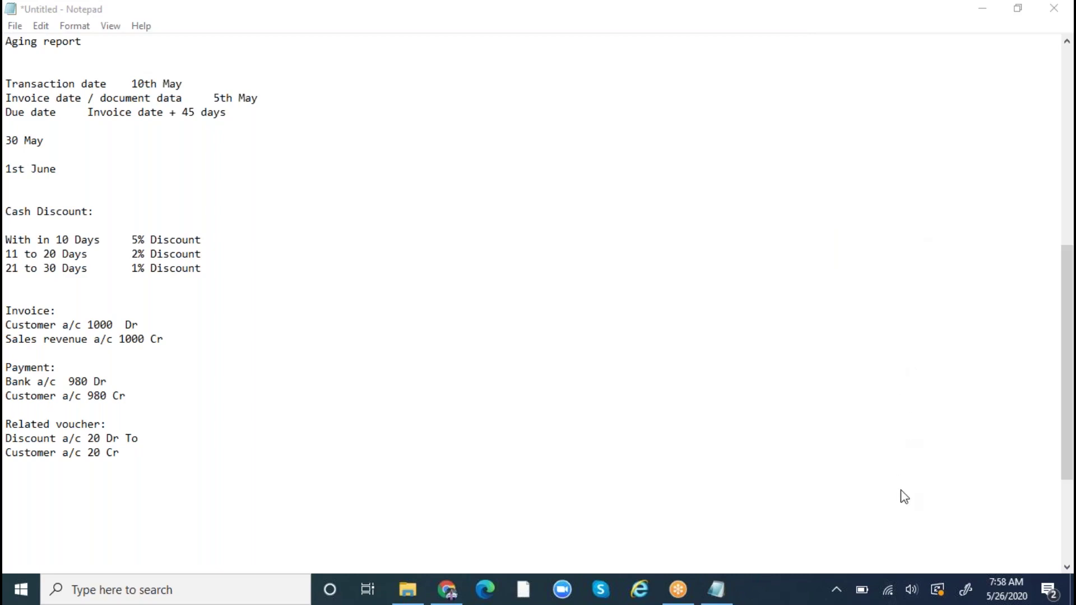
- Start a new "Interest" line below the related voucher entry, separated from it by a blank line
click(287, 356)
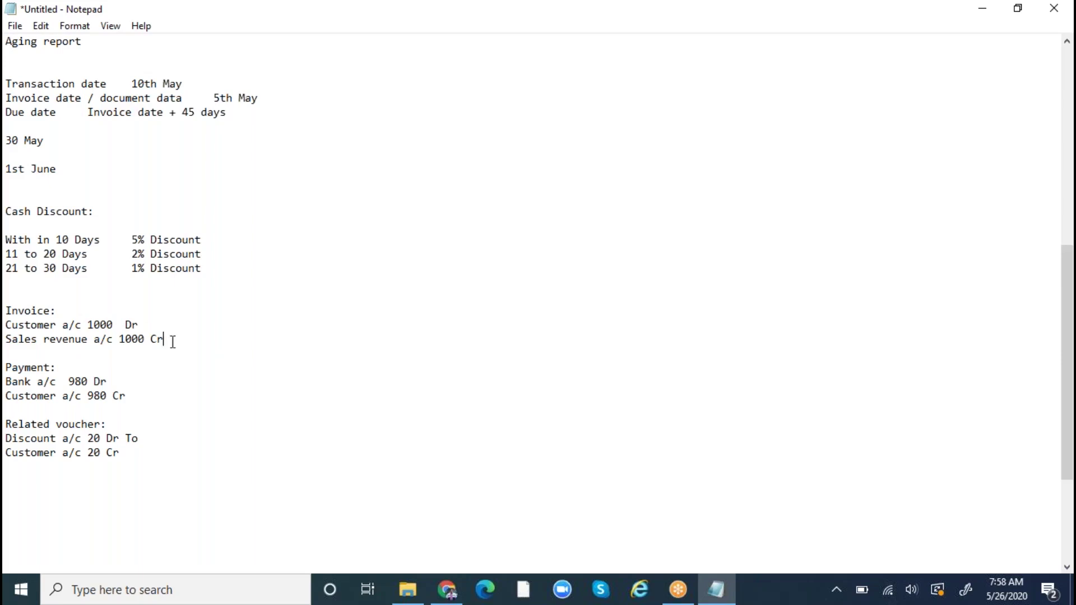
drag(168, 340, 10, 307)
click(340, 382)
click(144, 456)
key(Return)
key(Return)
text(Interest)
- Switch to Finance and Operations and examine the interest and collection letter functions of the Credit and collections module
click(450, 590)
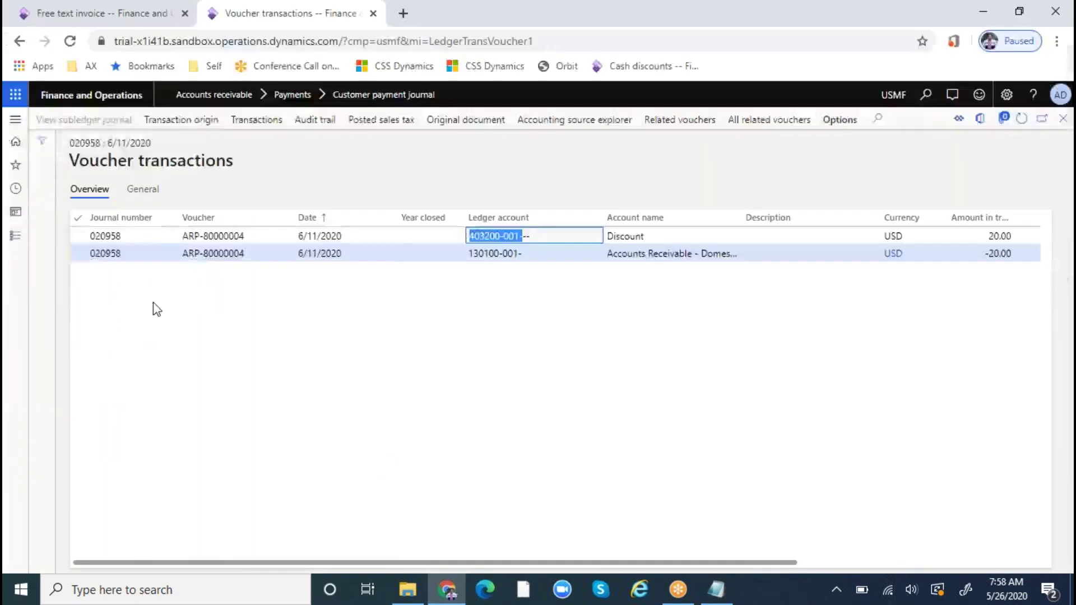
click(19, 238)
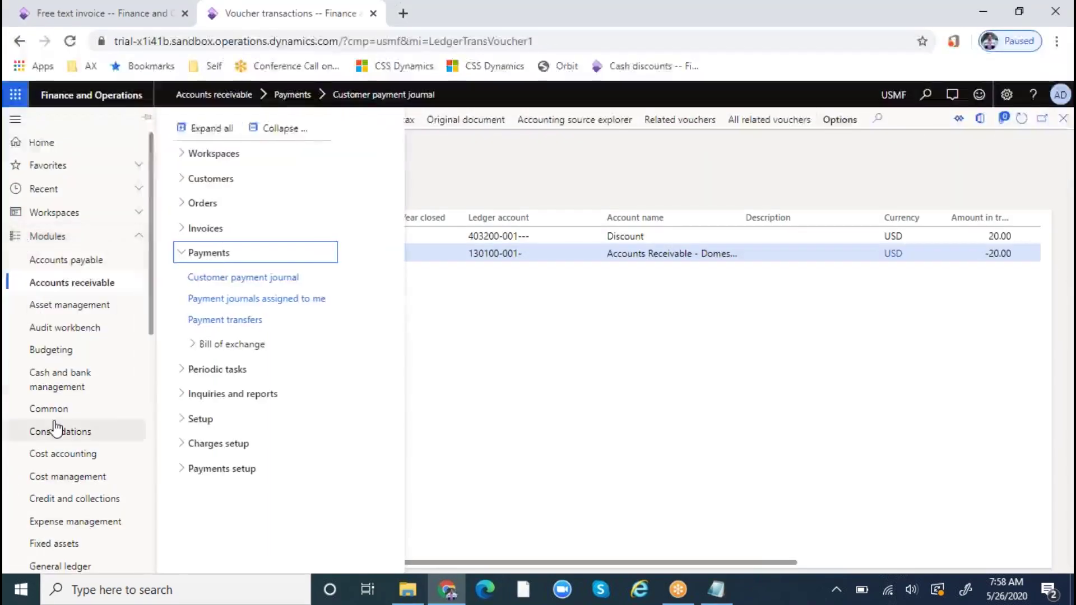
scroll(54, 428, down, 4)
click(88, 271)
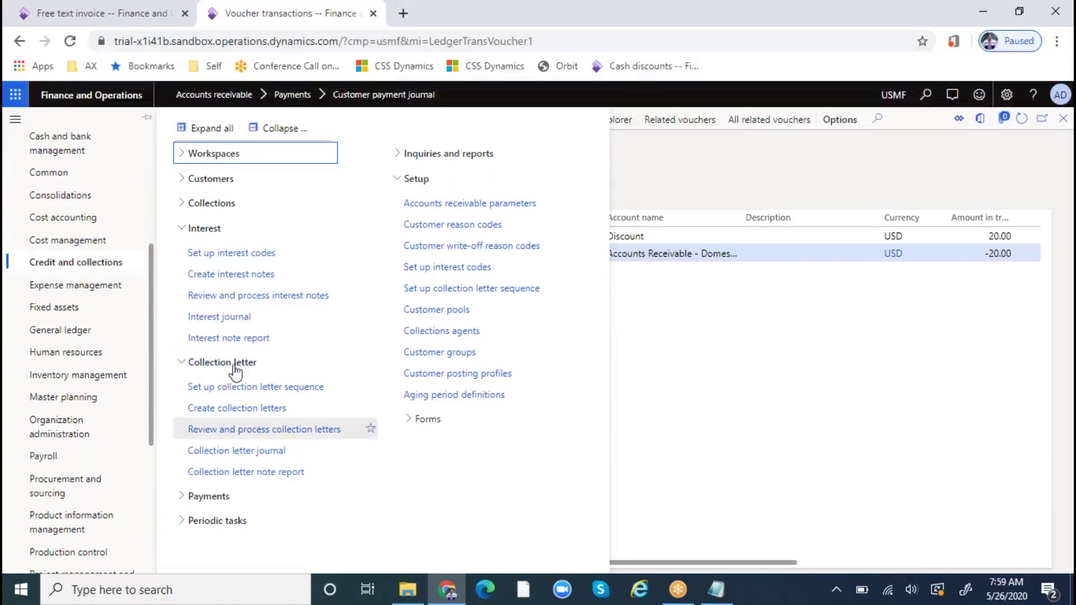
click(635, 544)
click(716, 589)
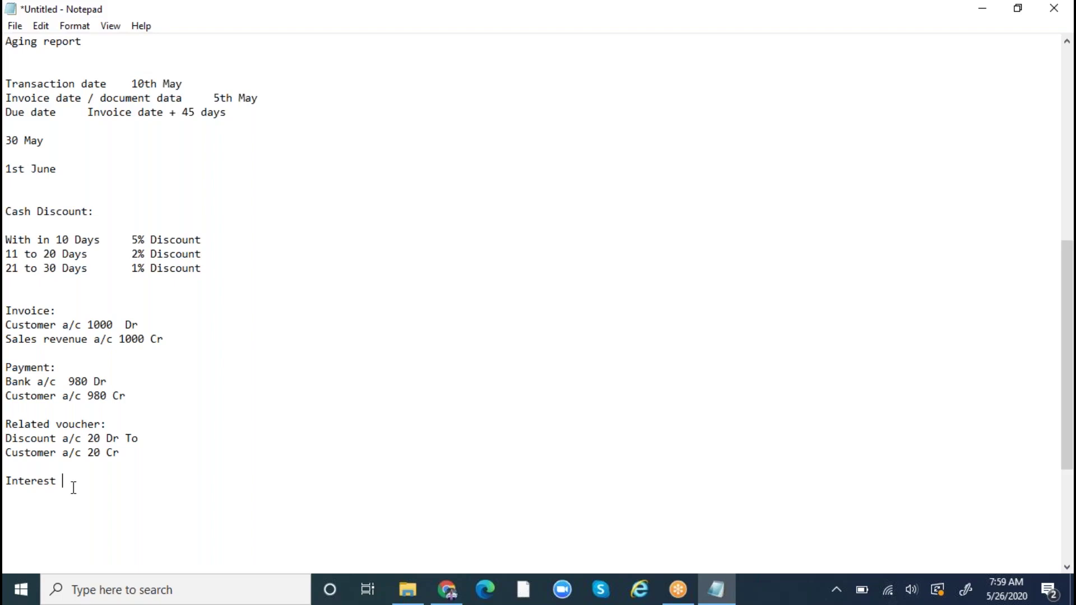
click(446, 589)
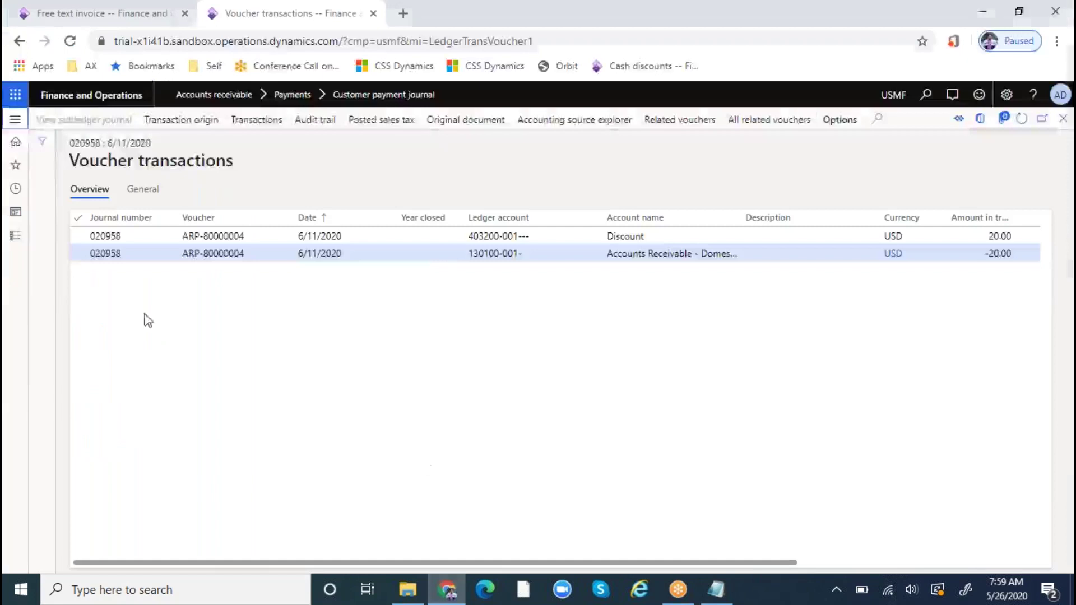
click(15, 235)
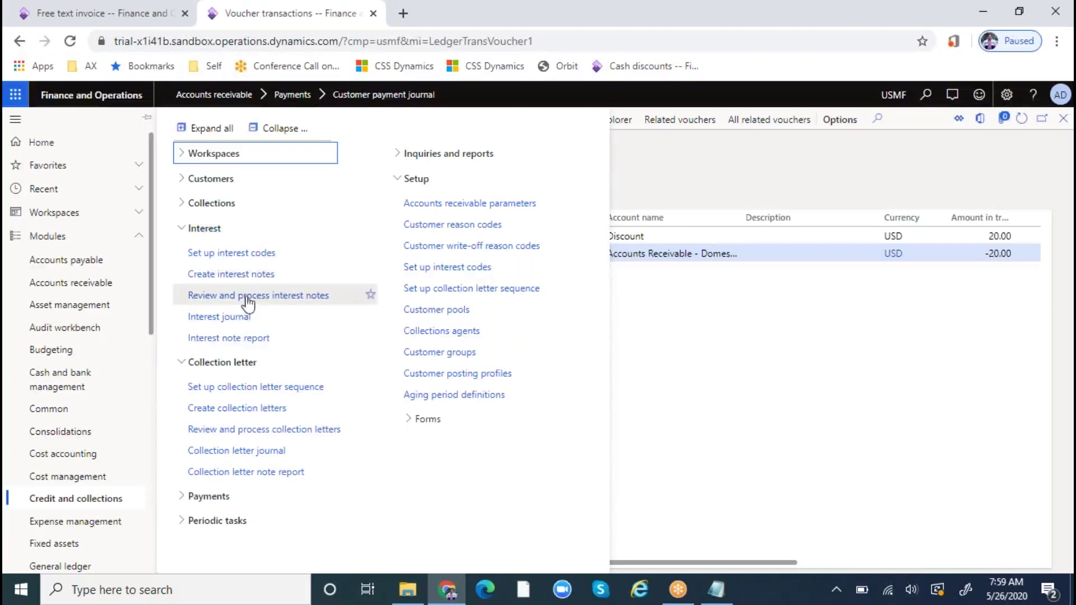
click(662, 384)
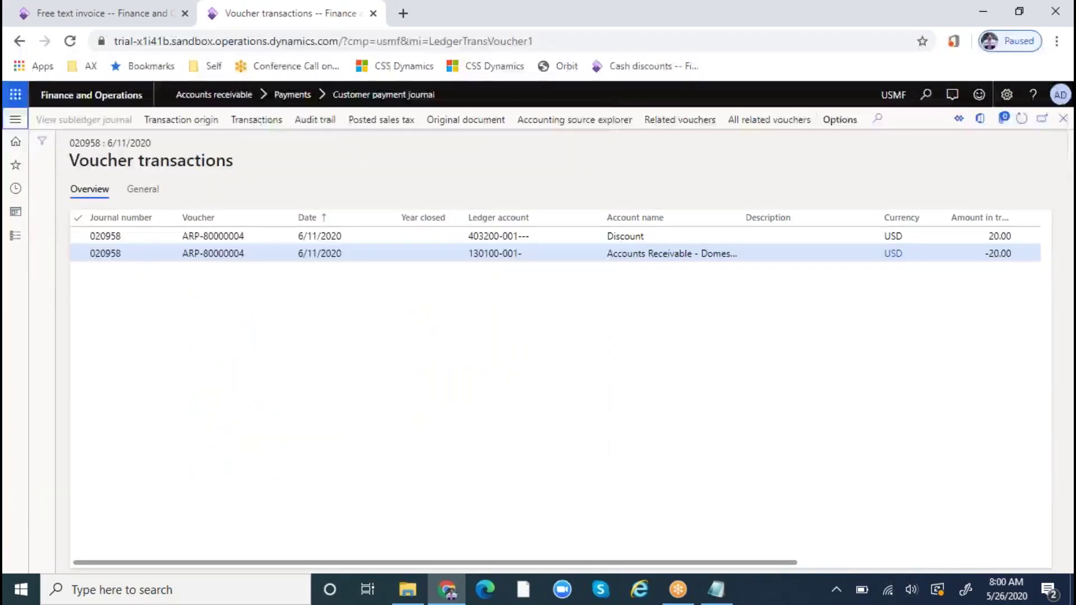
- Switch to the Notepad notes and review them from the opening vendor and customer entries down to the cash discount section
click(727, 588)
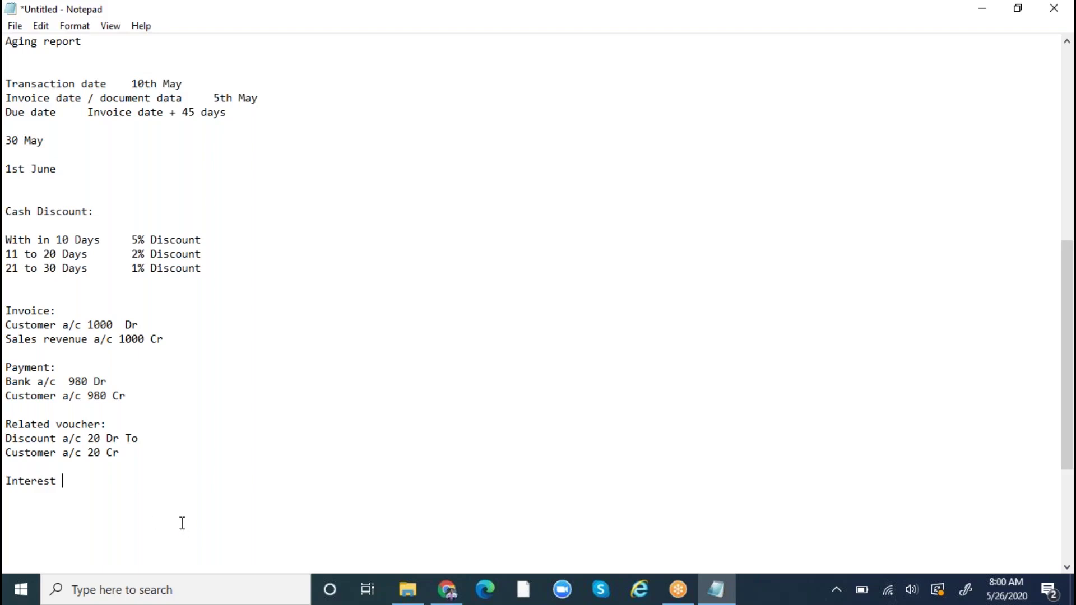
scroll(287, 501, up, 8)
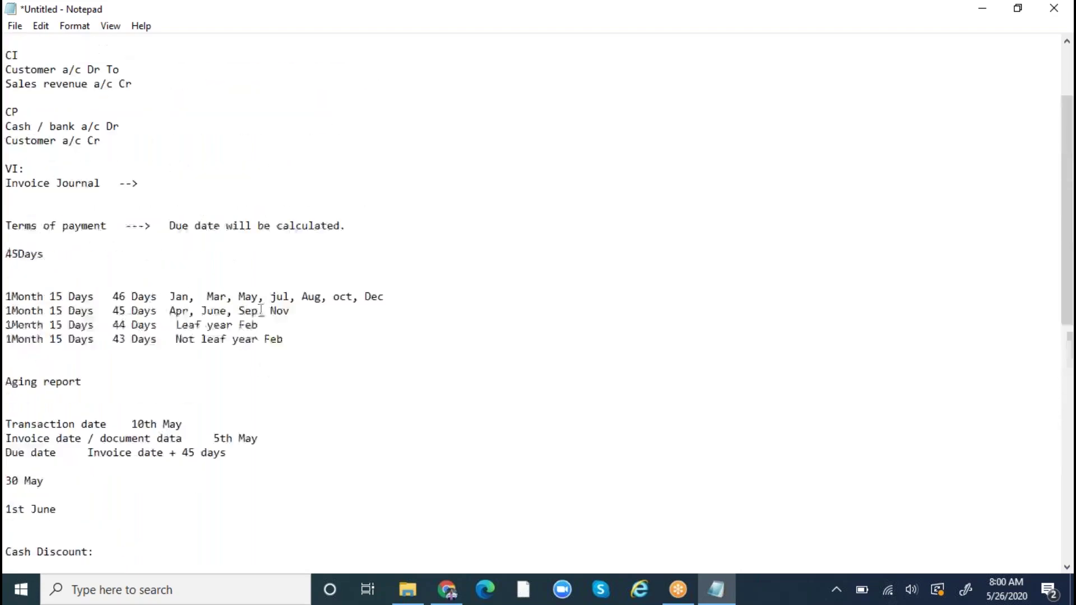
scroll(185, 330, up, 3)
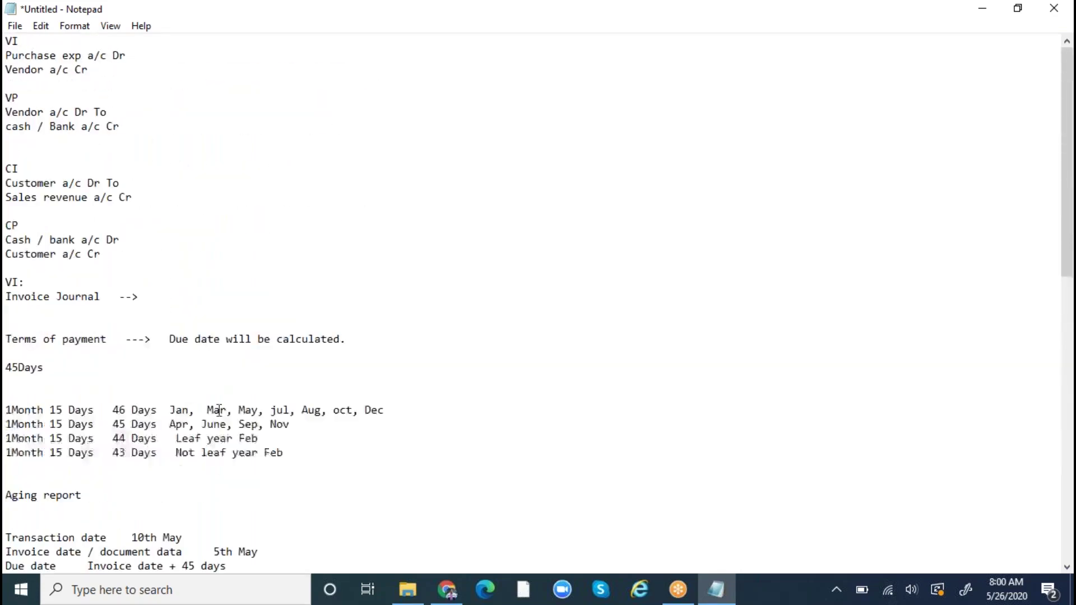
scroll(393, 406, down, 1)
scroll(420, 415, down, 9)
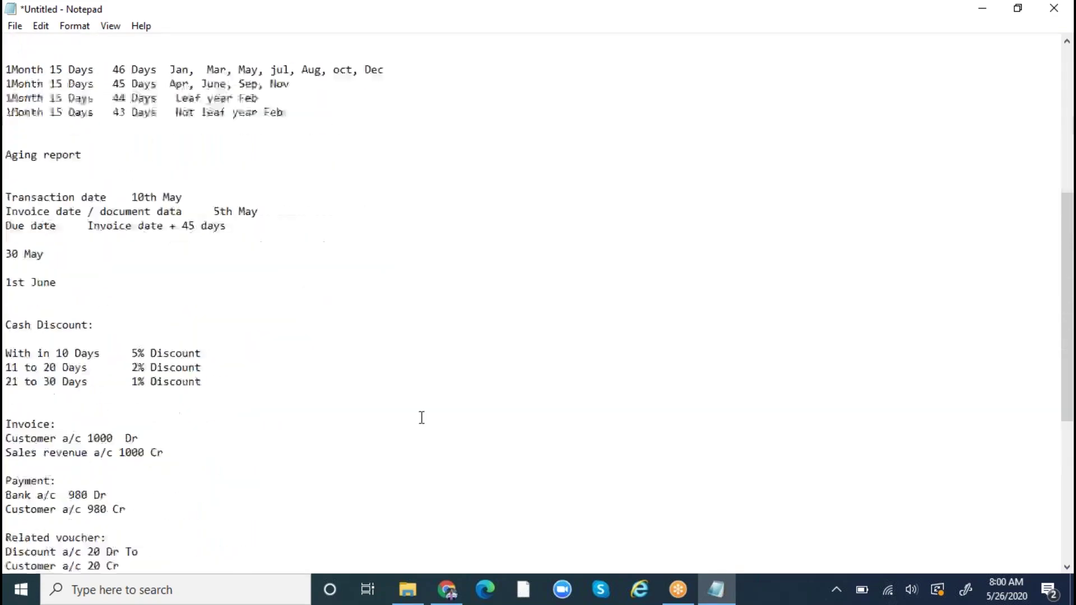
- Return to the customer payment in Finance and Operations and examine the bank and receivable amounts in its voucher transactions
click(442, 588)
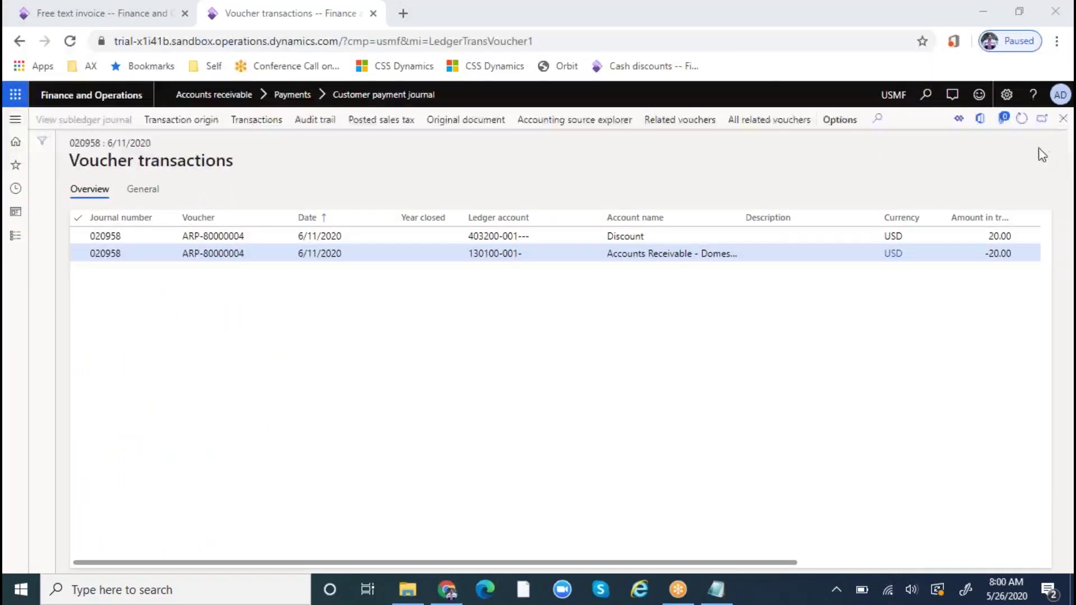
click(1063, 119)
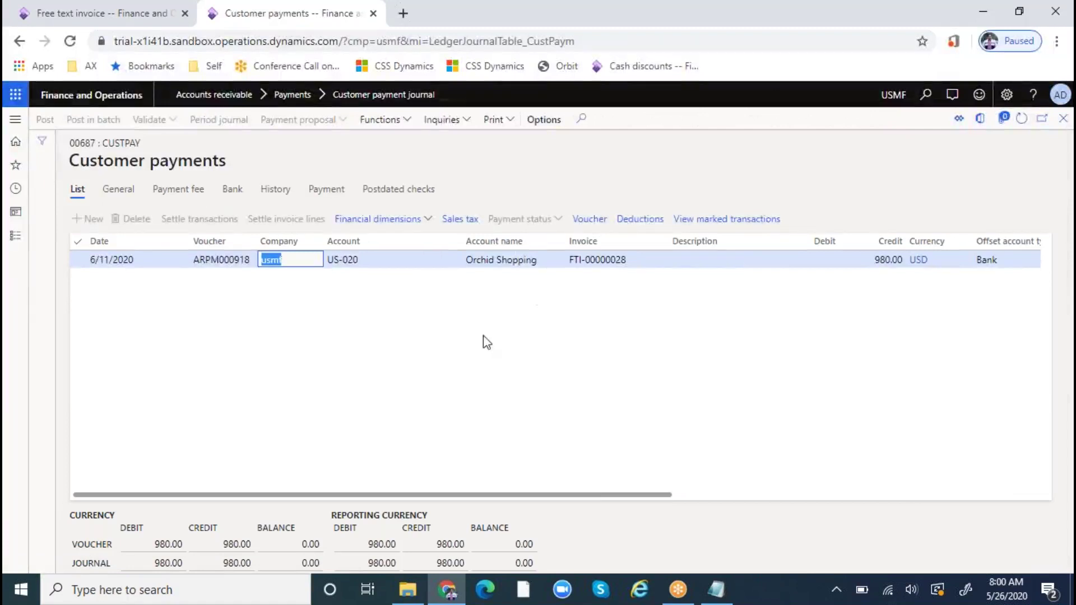
click(588, 221)
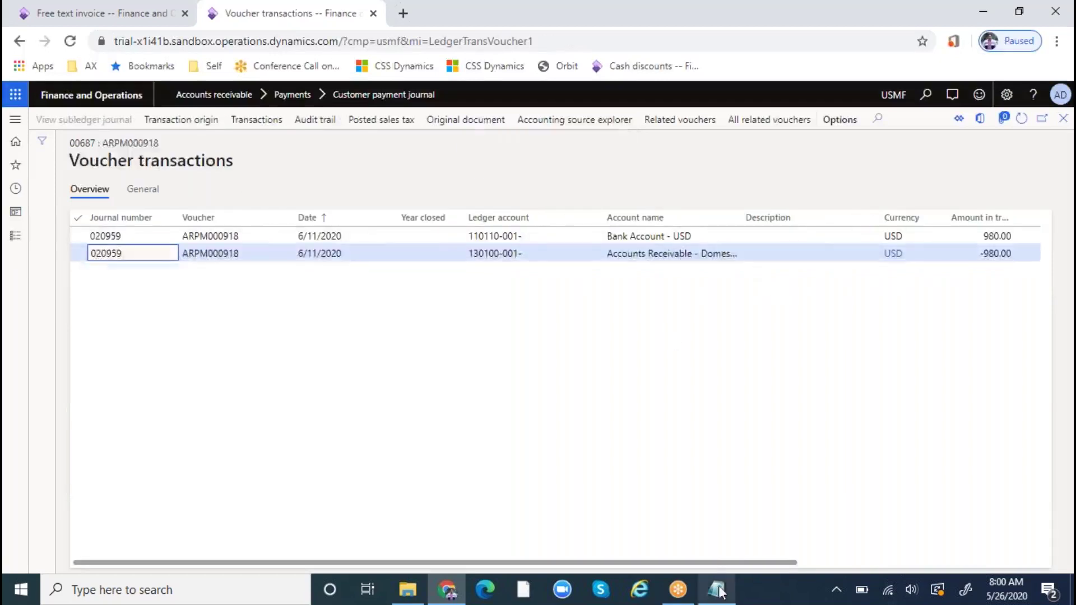
drag(725, 562, 912, 551)
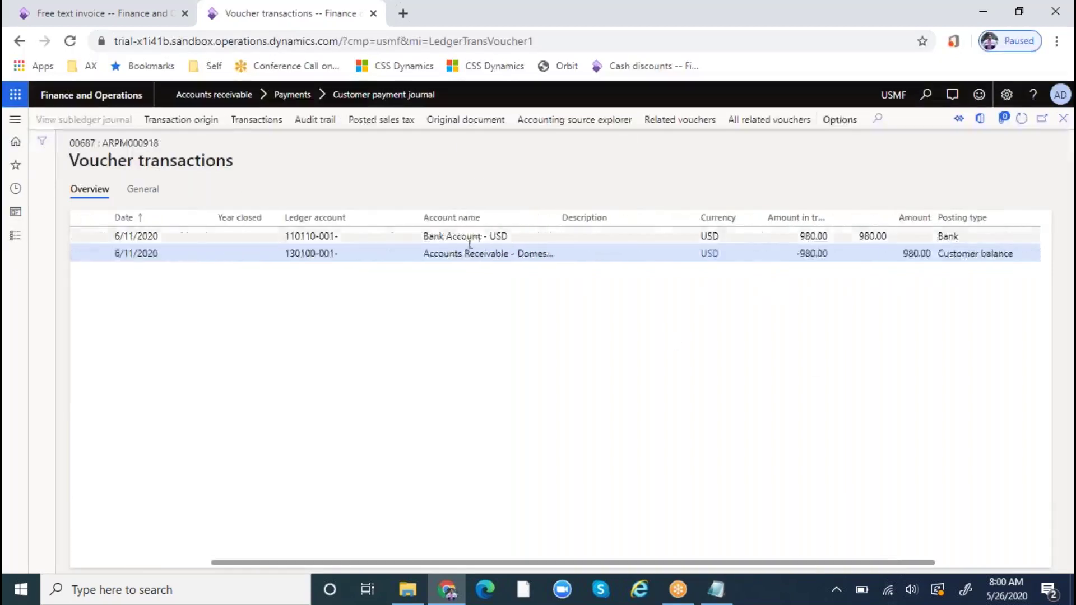
double_click(798, 236)
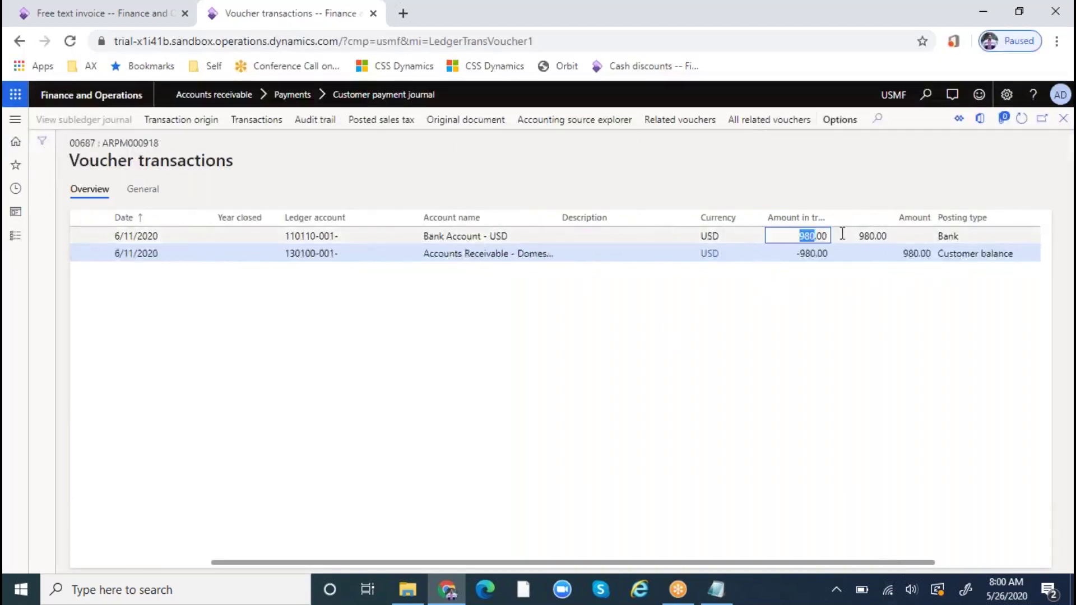
click(518, 254)
click(790, 253)
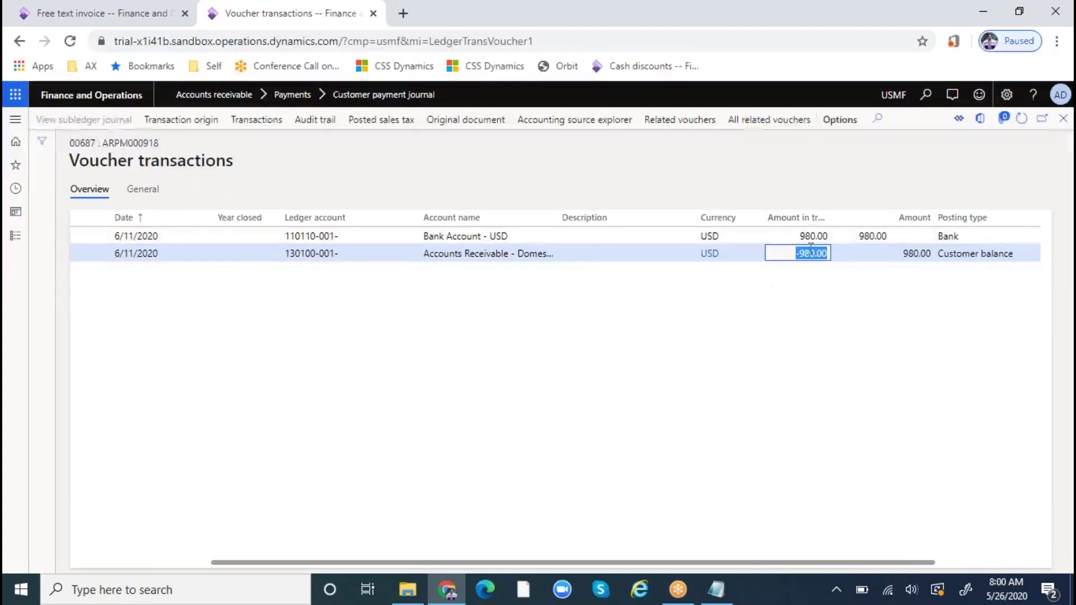
- Examine the discount and receivable lines of the payment's related voucher, and return to the payment's voucher transactions
click(676, 122)
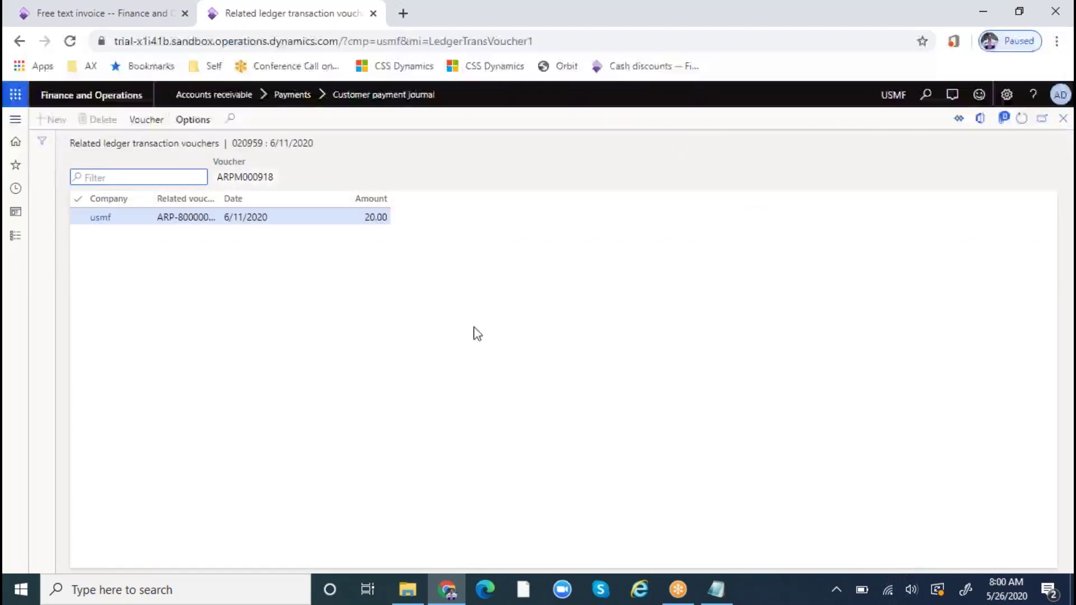
click(362, 218)
click(146, 119)
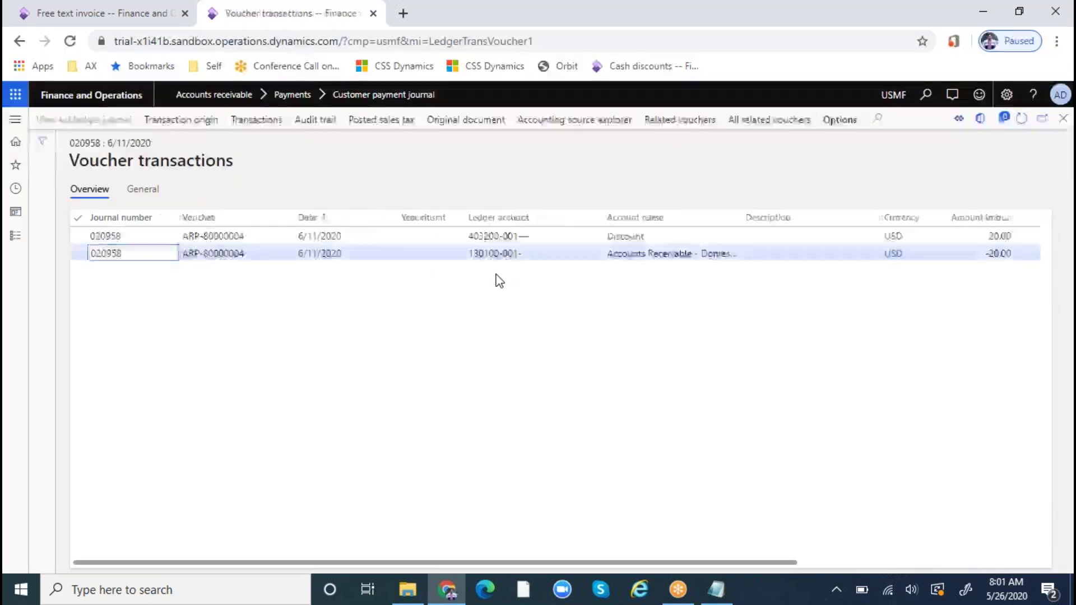
click(610, 236)
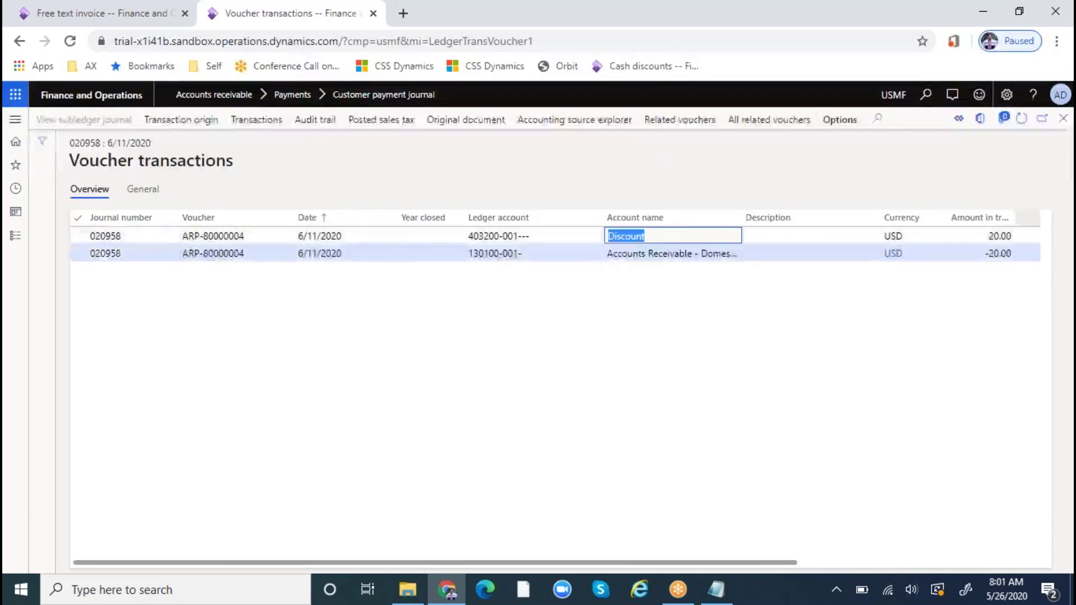
click(1000, 236)
click(681, 252)
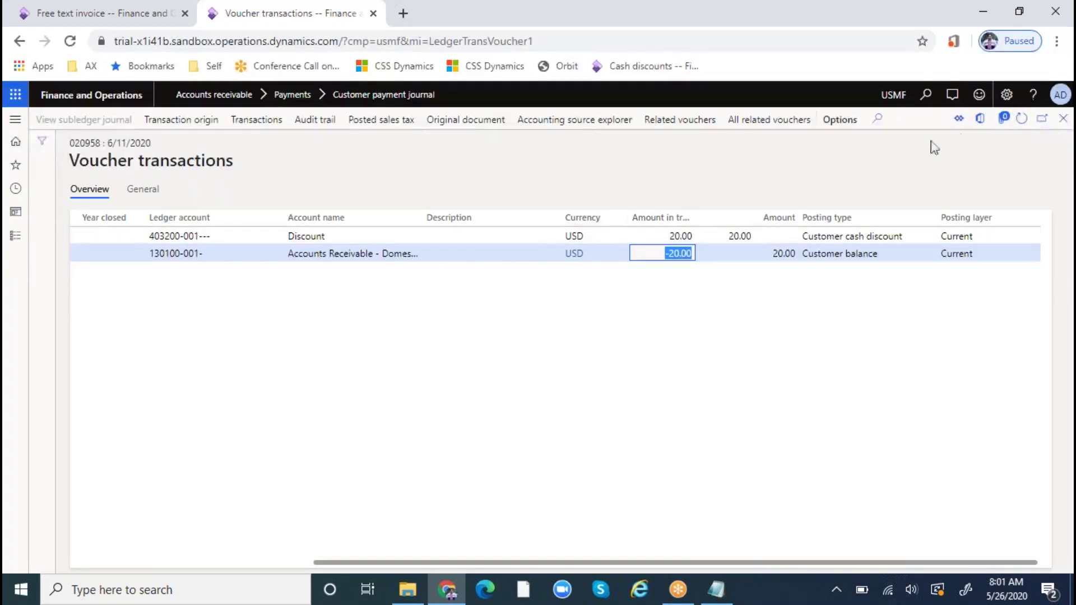
click(1060, 121)
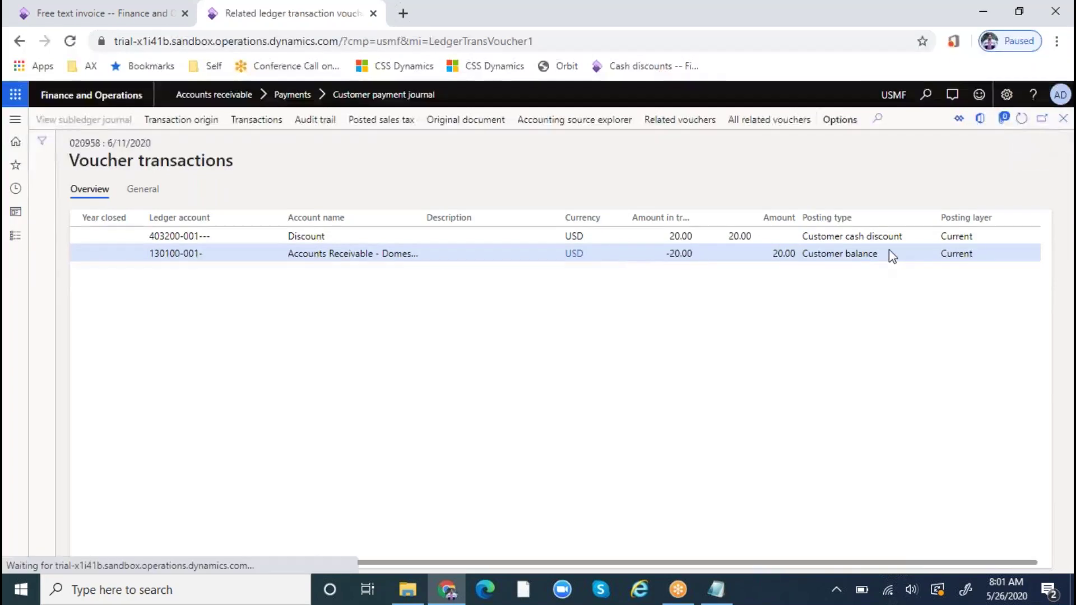
click(1062, 124)
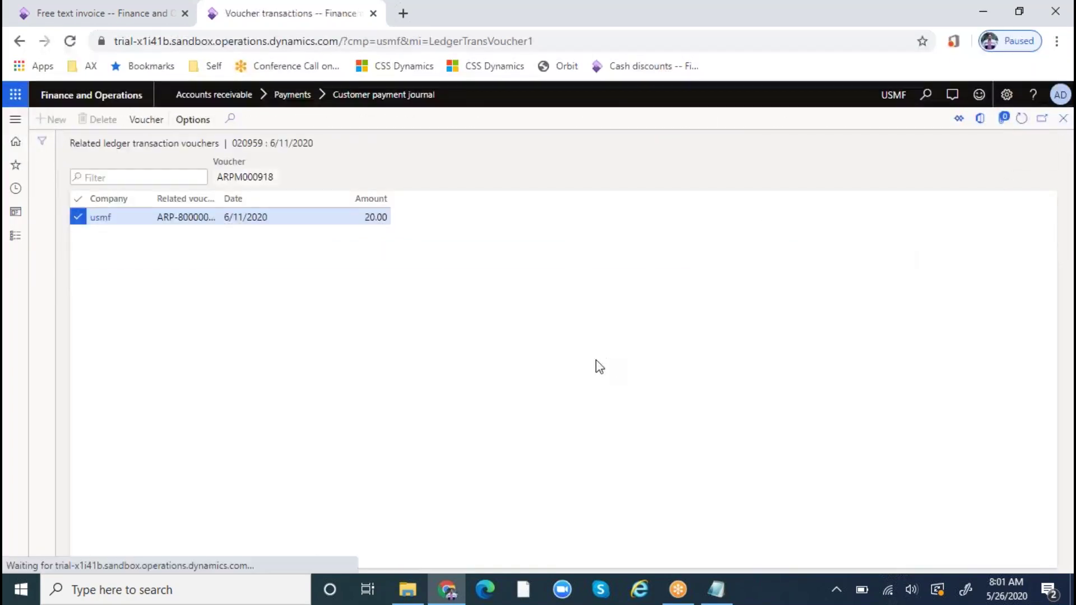
click(1063, 119)
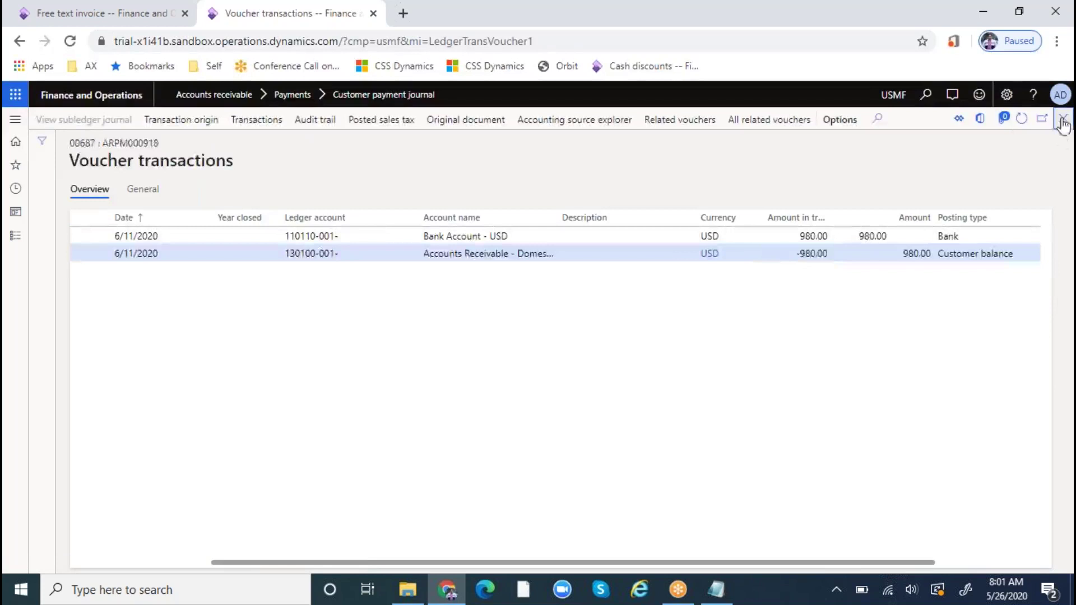
- Switch to the Notepad notes and add the lines "Dr - What comes In" and "Cr - What goes out" above the first VI entry
click(715, 589)
scroll(221, 491, down, 4)
scroll(220, 491, up, 11)
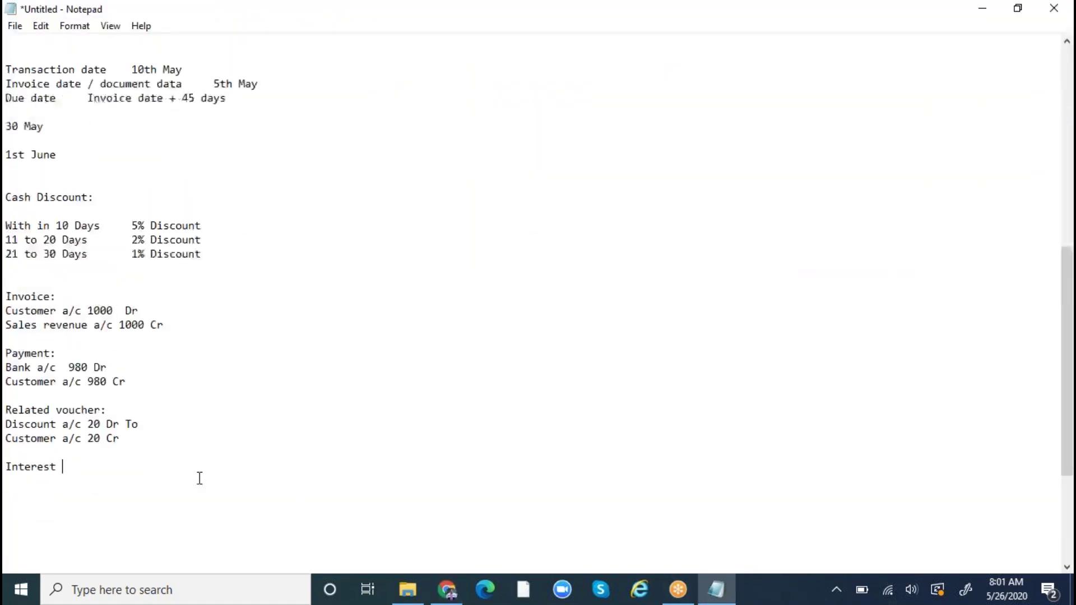
scroll(138, 313, down, 3)
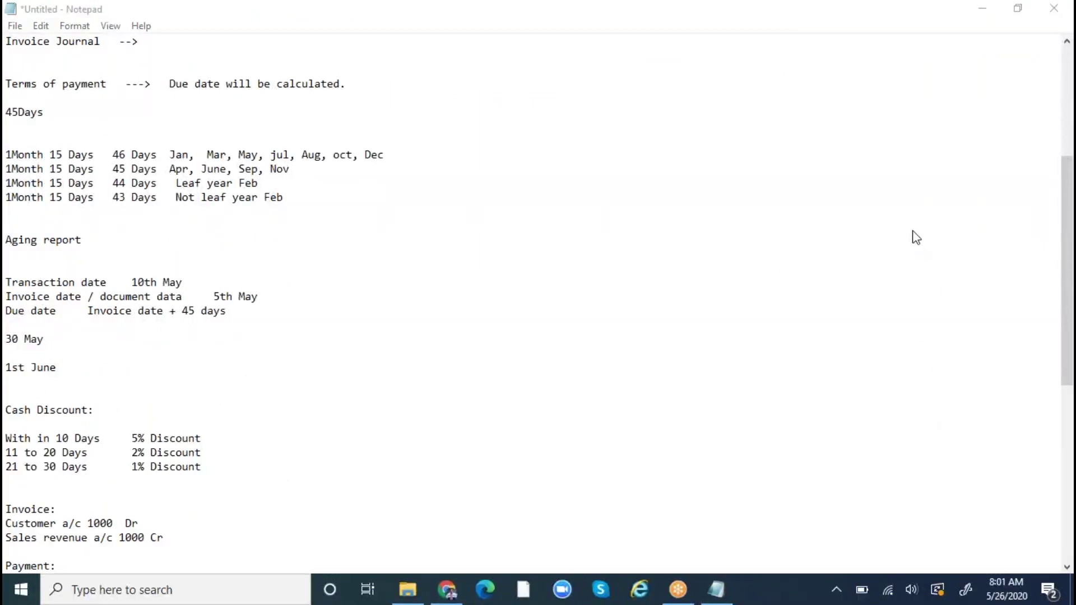
scroll(372, 402, up, 4)
scroll(373, 402, up, 2)
click(189, 240)
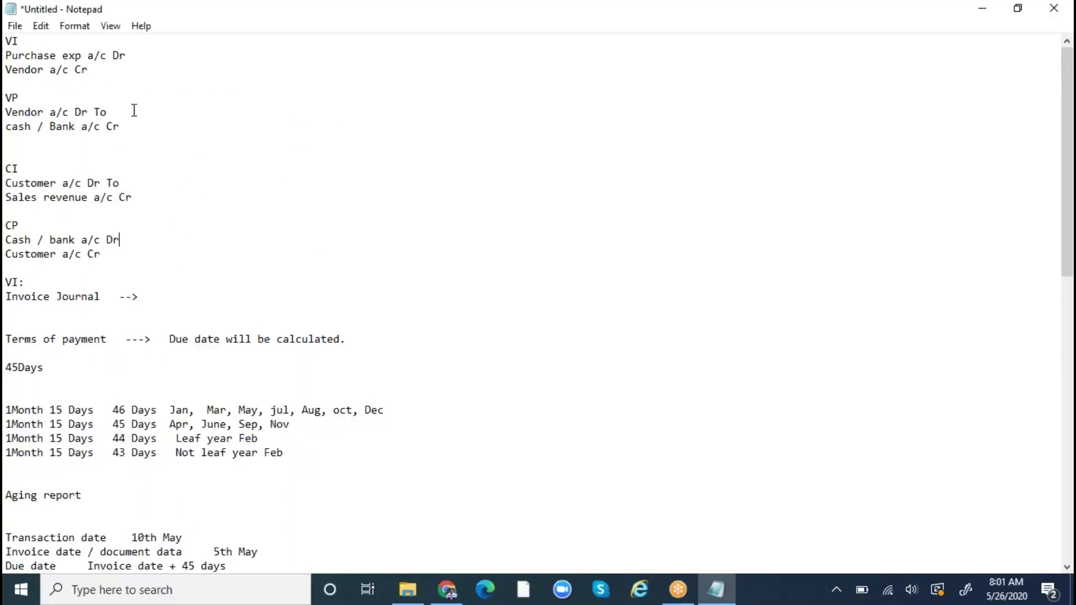
click(99, 73)
key(Return)
key(Return)
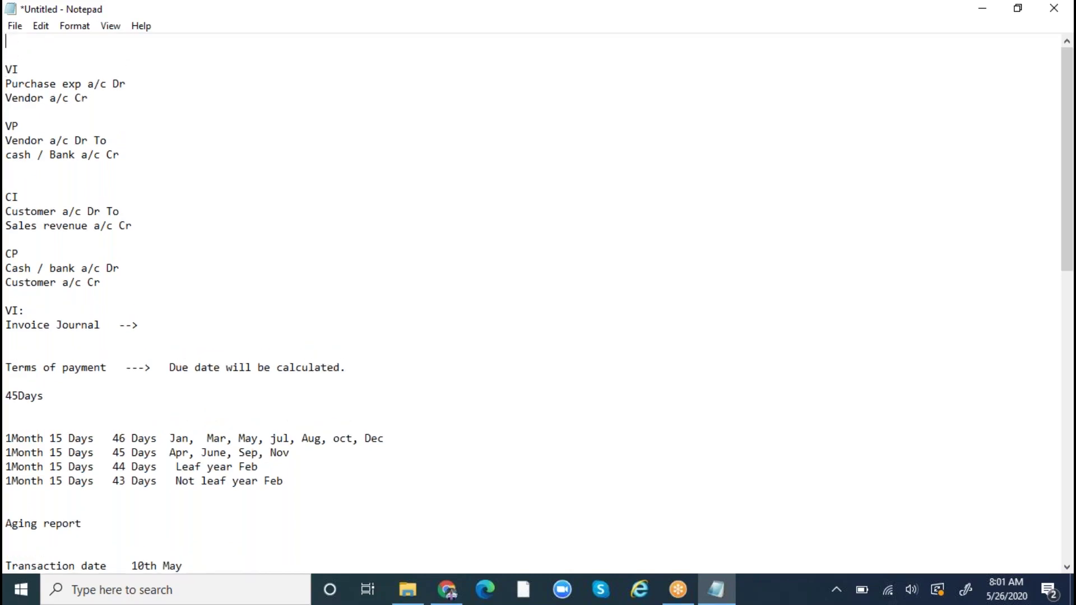
text(Dr - What comes In)
key(Return)
text(Cr - What goes out)
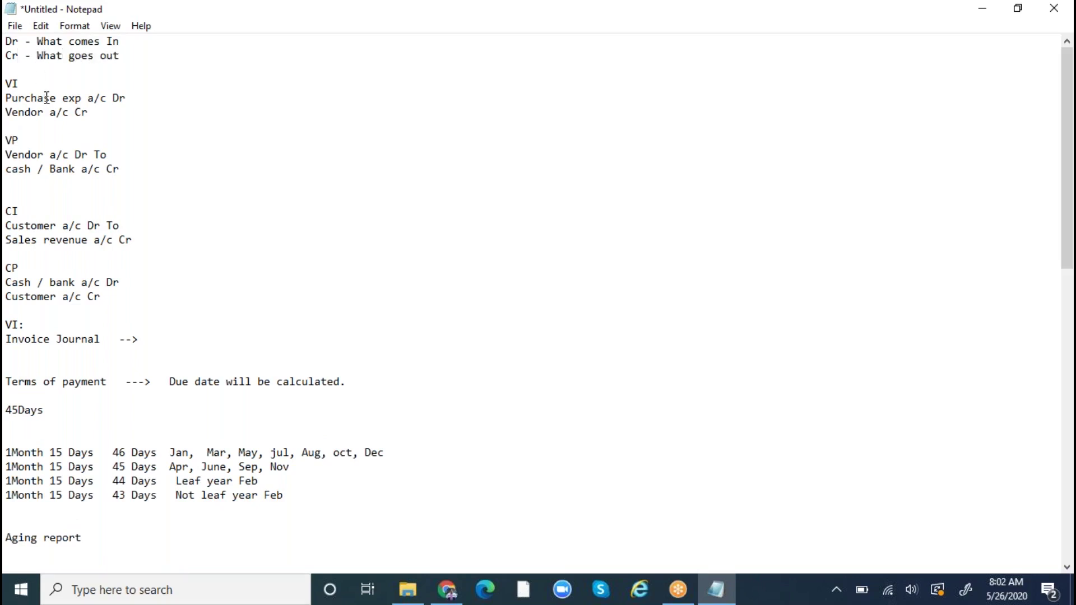
- Highlight the VI entry's purchase and vendor lines, and compare the vendor credit with the "What goes out" rule
drag(96, 112, 5, 98)
drag(89, 112, 10, 102)
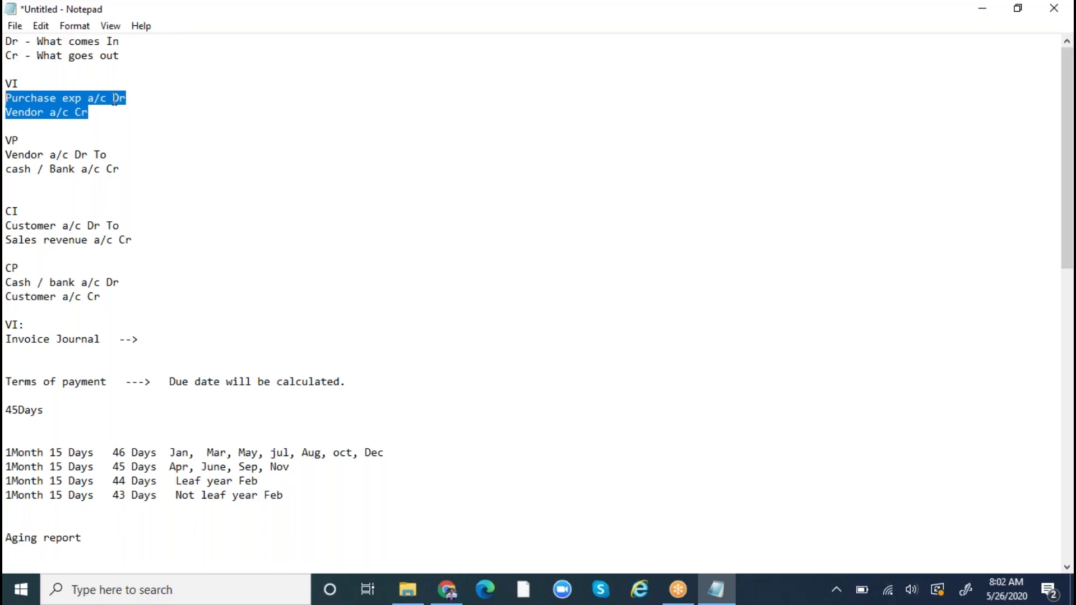
drag(90, 112, 6, 112)
drag(95, 113, 5, 112)
drag(120, 56, 5, 56)
drag(96, 112, 6, 112)
drag(101, 112, 10, 112)
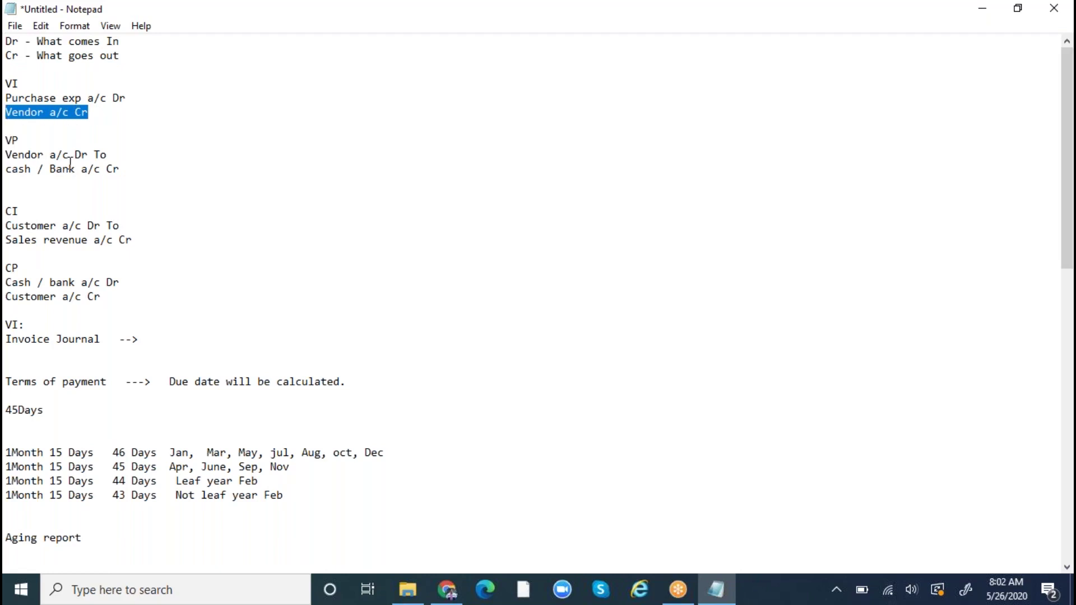
drag(130, 55, 7, 56)
drag(103, 111, 10, 111)
click(48, 112)
drag(91, 112, 6, 112)
- Capitalize the word "Cash" in the credit line of the VP entry
drag(120, 168, 10, 166)
click(11, 168)
key(BackSpace)
text(C)
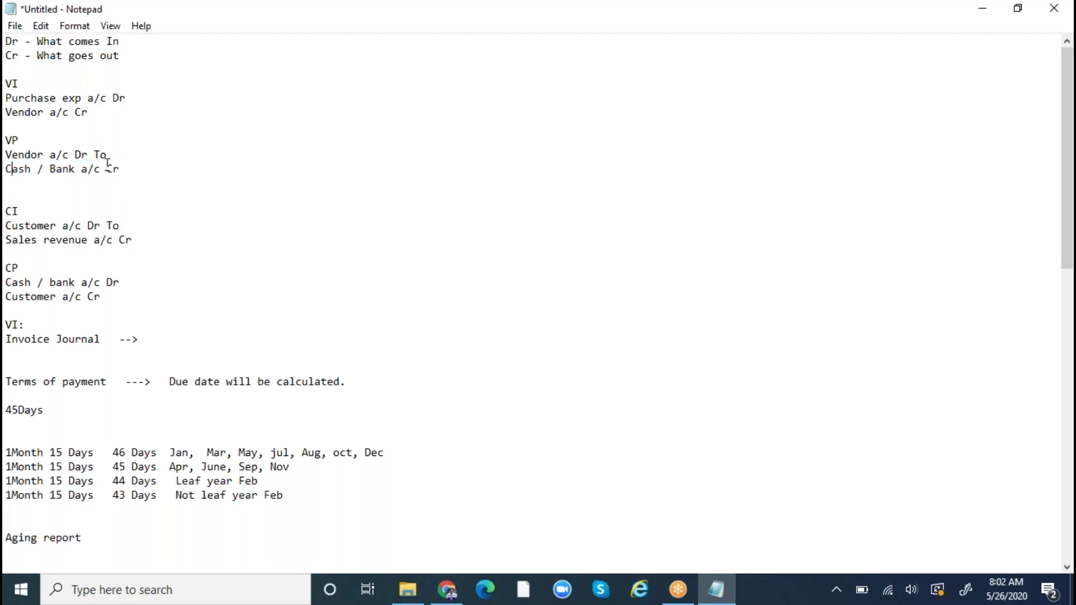
- Compare the VP entry's cash / bank credit and the VI entry's vendor credit against the Cr rule
drag(123, 168, 5, 169)
drag(87, 112, 8, 112)
click(84, 112)
drag(84, 113, 6, 112)
click(69, 112)
drag(120, 55, 7, 55)
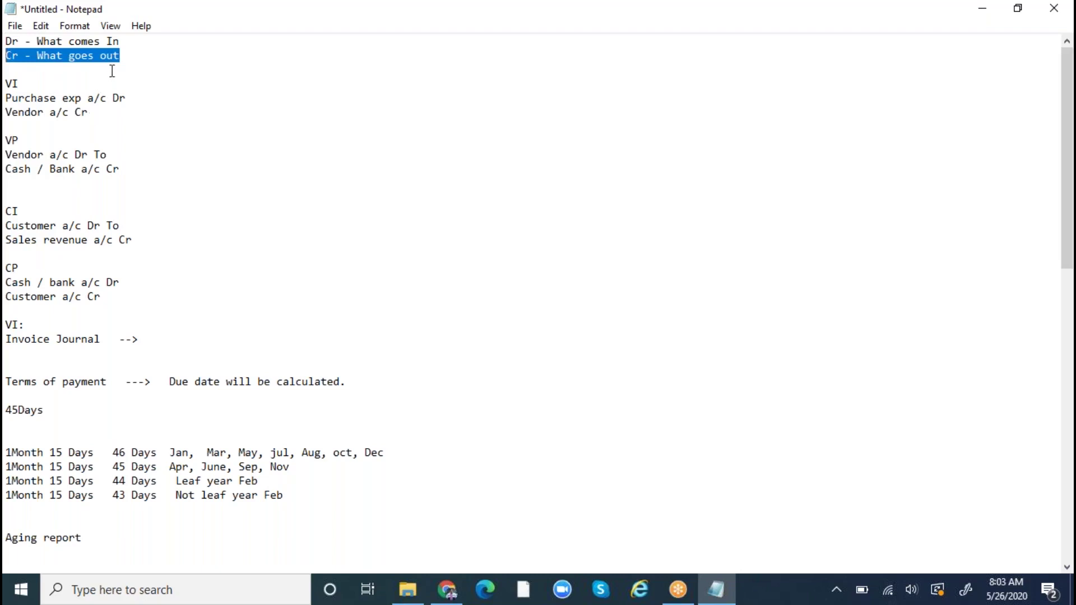
- Go through the VI entry again, highlighting the purchase expense debit, the vendor credit and the matching Cr rule
drag(88, 112, 8, 102)
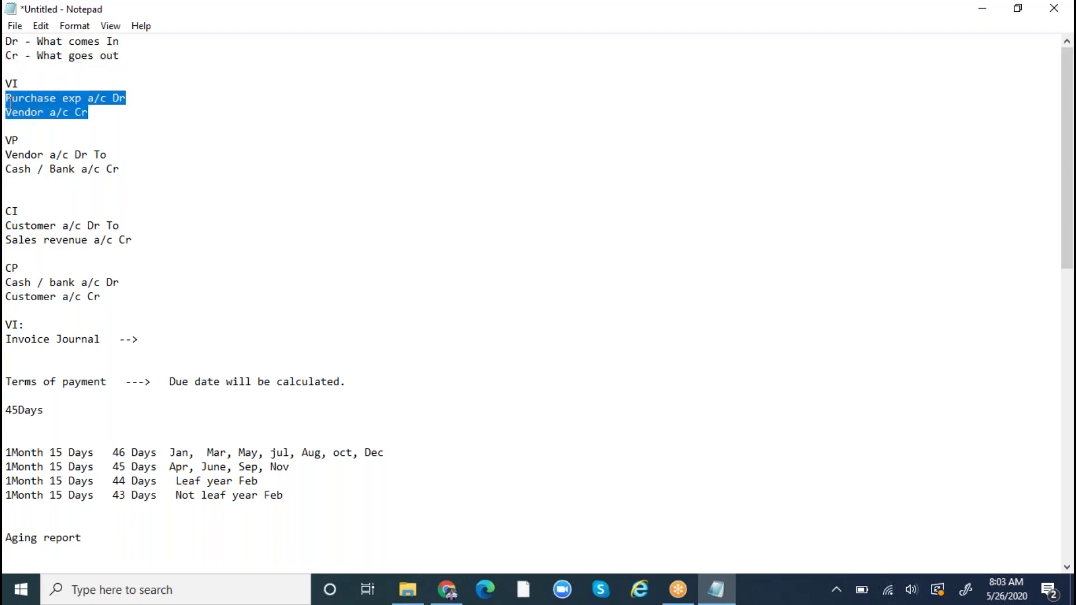
click(39, 96)
drag(126, 98, 5, 98)
drag(98, 112, 9, 84)
click(38, 97)
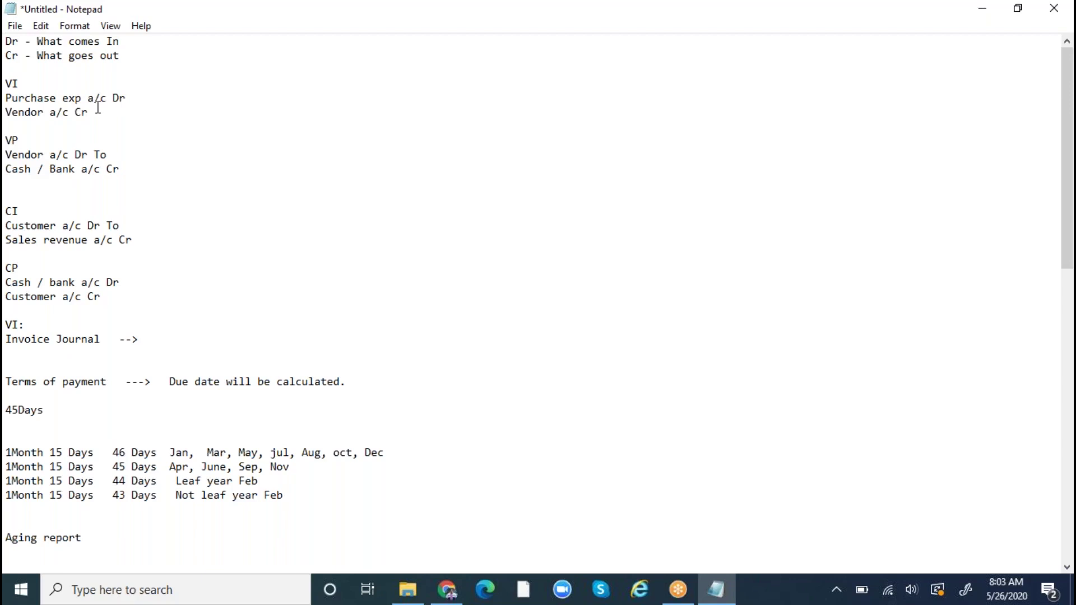
drag(88, 112, 9, 96)
click(70, 99)
drag(91, 112, 9, 104)
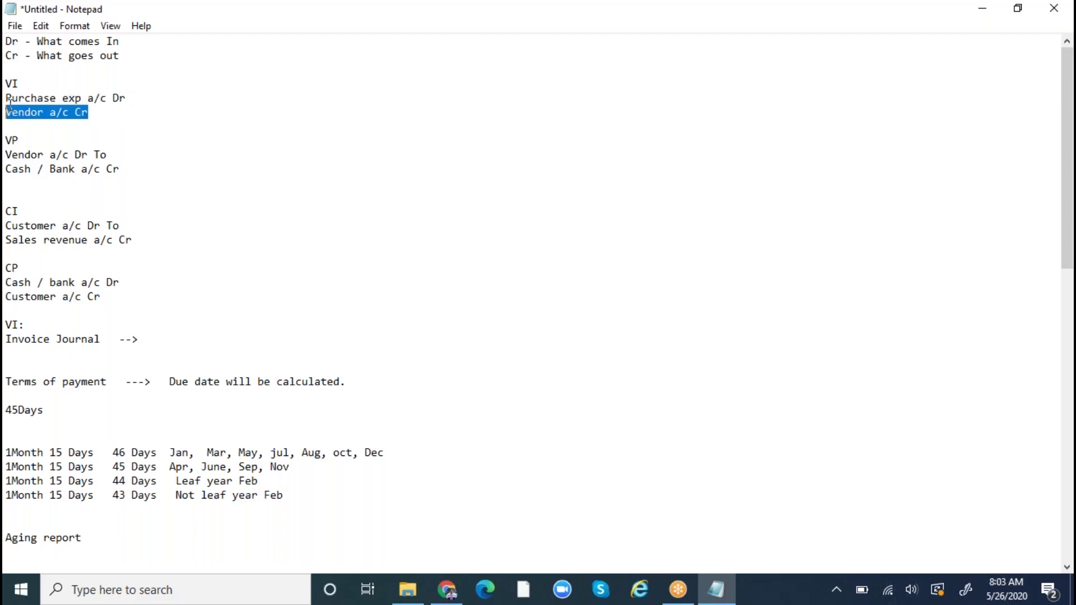
drag(119, 56, 10, 46)
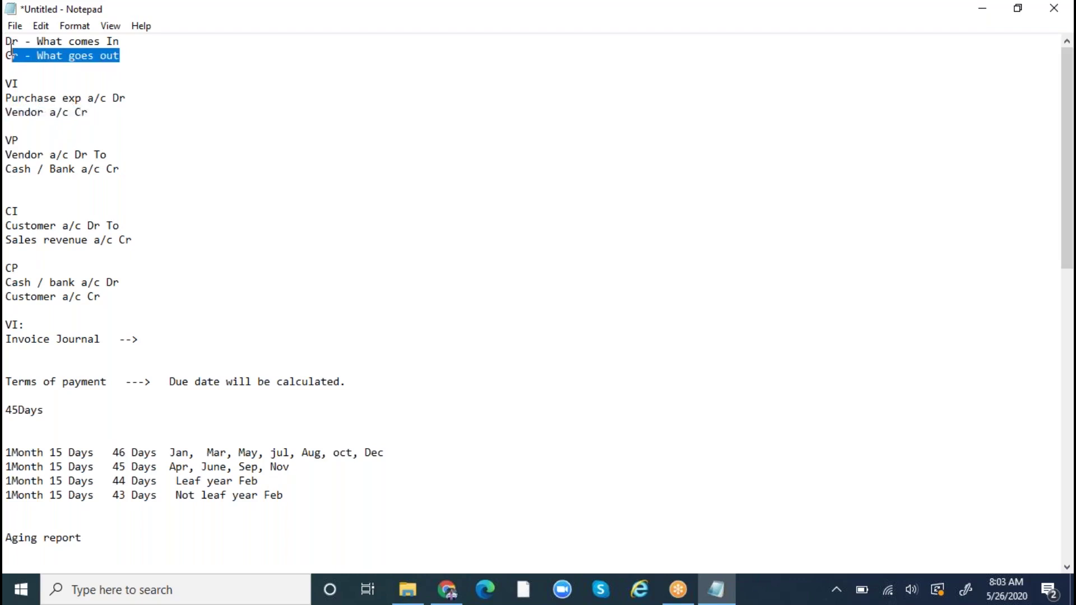
drag(125, 56, 10, 56)
drag(88, 112, 10, 106)
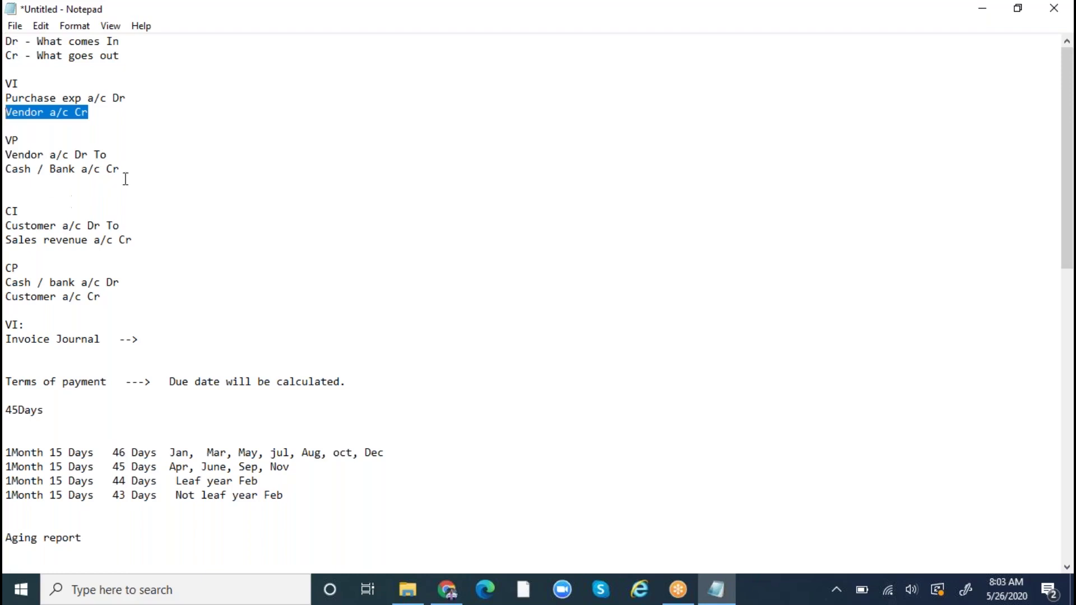
- Highlight the VP entry's cash / bank credit line and its vendor debit line for review
drag(125, 169, 9, 158)
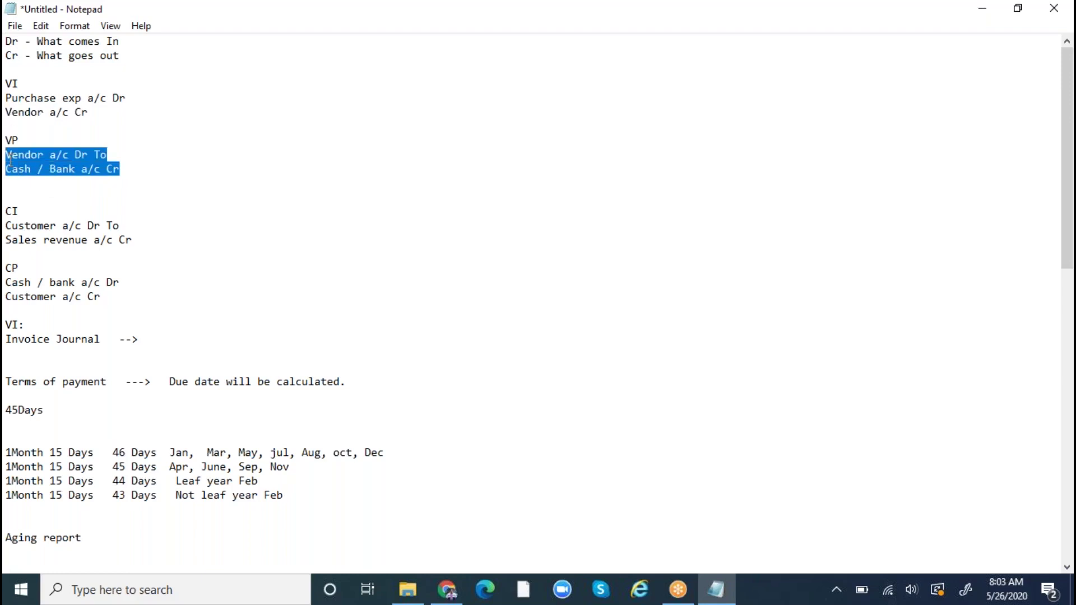
click(39, 170)
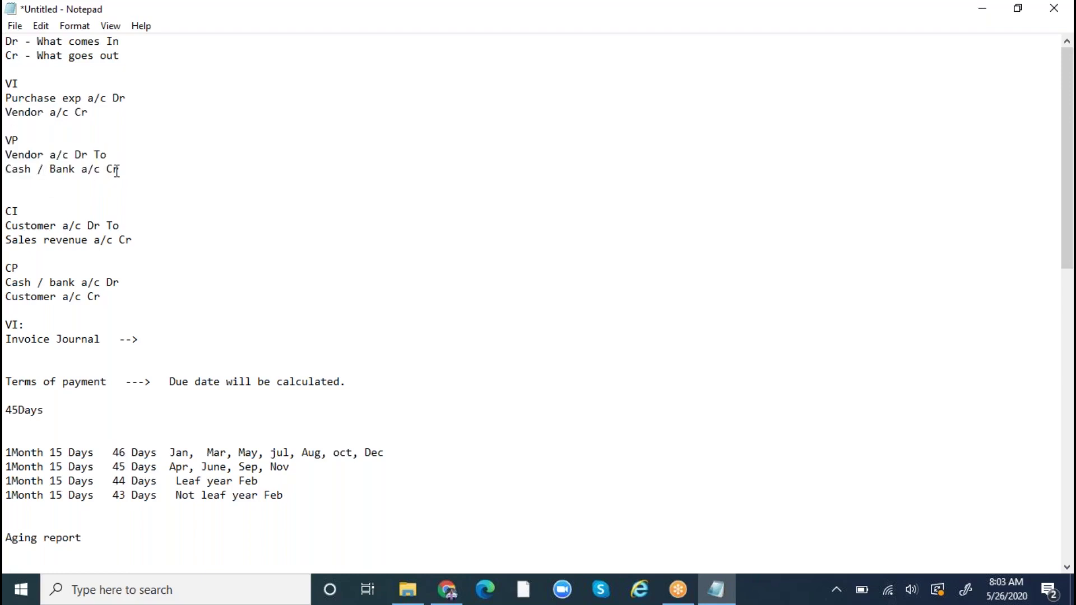
drag(122, 168, 10, 168)
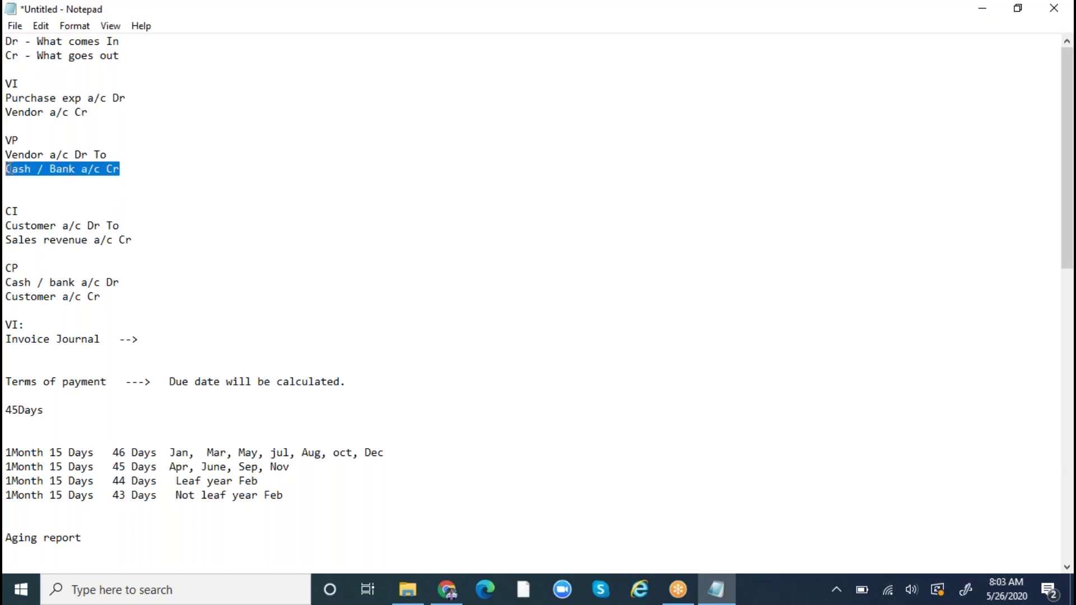
drag(122, 168, 8, 166)
drag(107, 155, 9, 152)
click(124, 161)
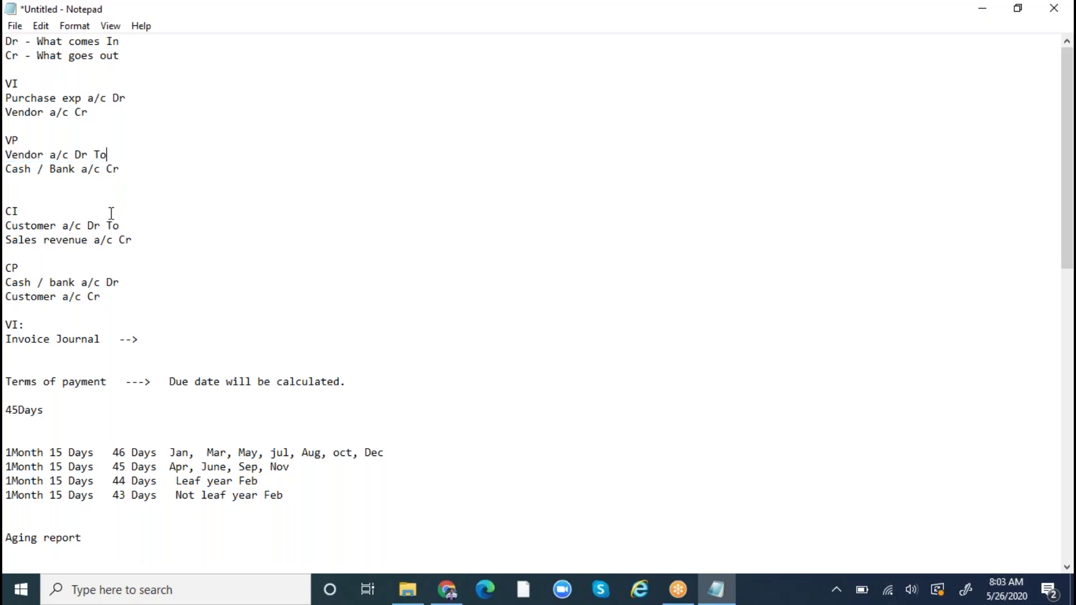
- Highlight the customer debit line of the CI entry and compare it with the "What comes In" rule
click(22, 211)
drag(121, 225, 6, 225)
drag(120, 41, 10, 35)
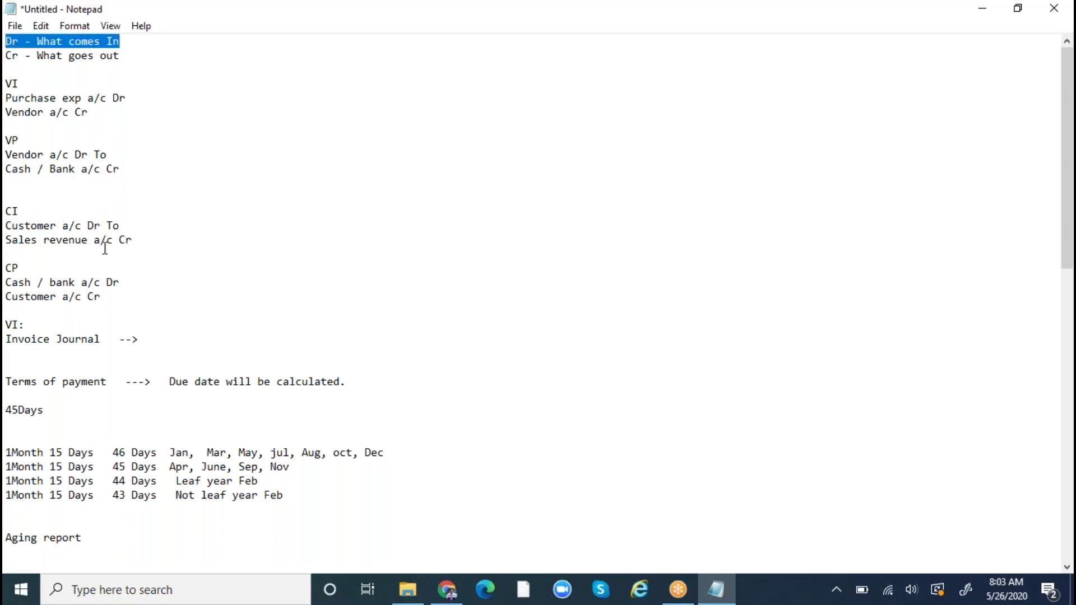
drag(124, 226, 11, 230)
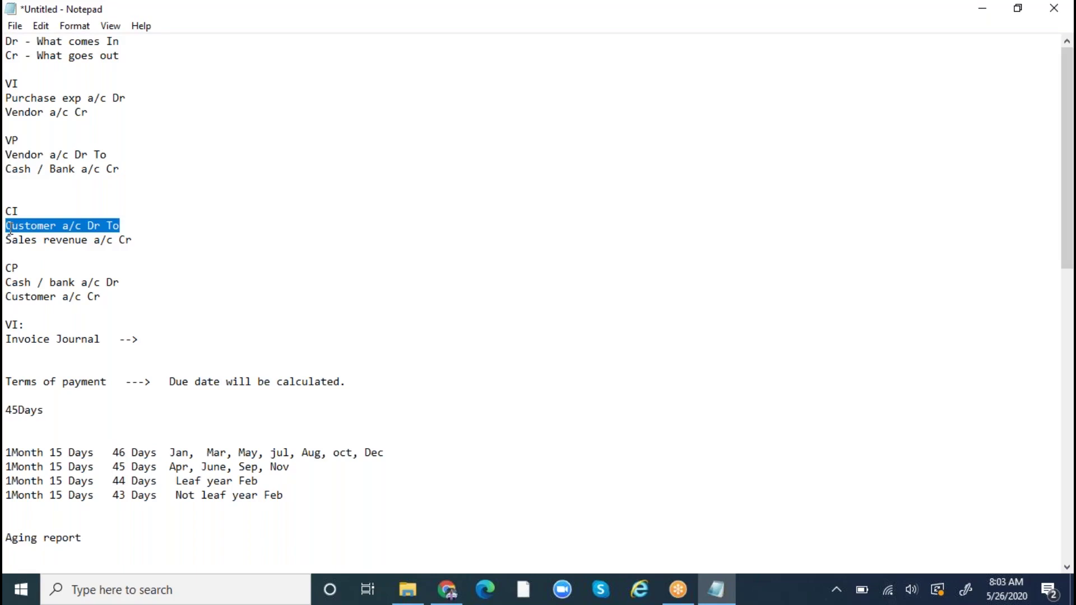
drag(121, 225, 9, 224)
click(67, 225)
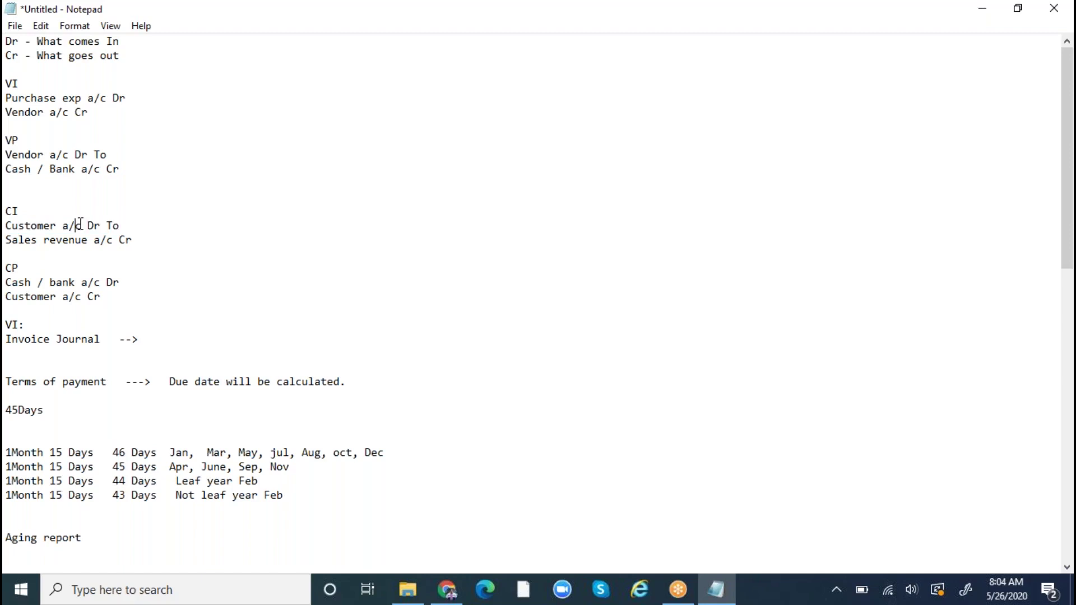
drag(123, 225, 8, 226)
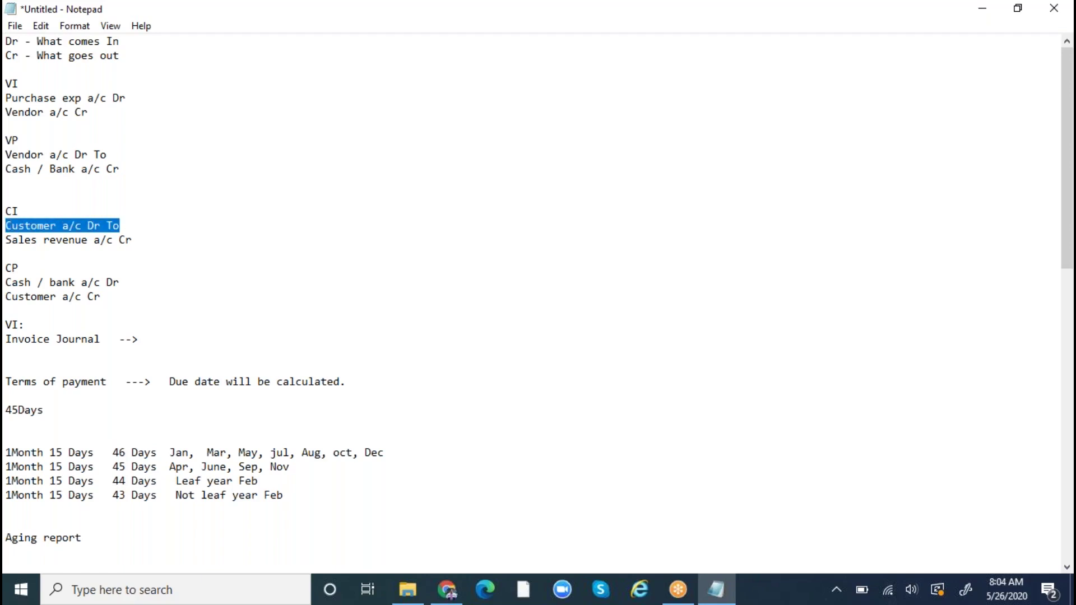
click(45, 226)
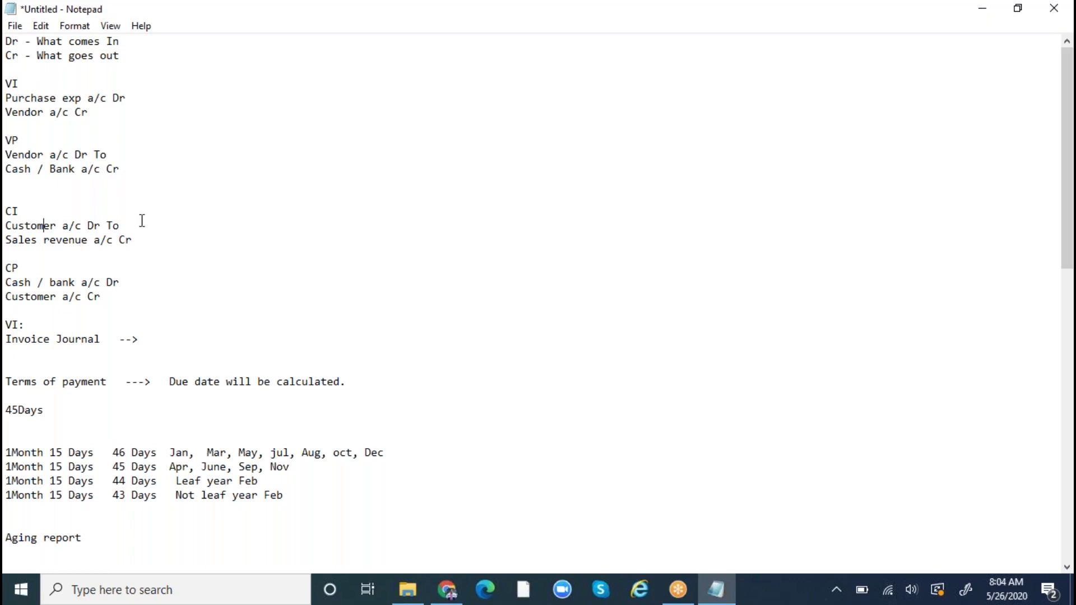
drag(122, 224, 6, 225)
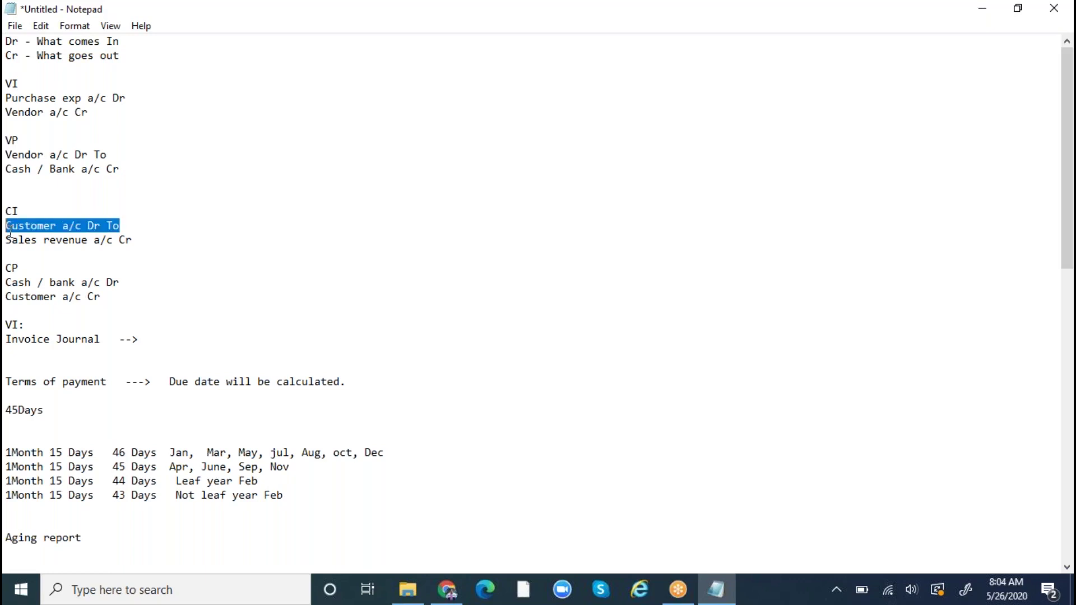
- Highlight the CI entry's sales revenue credit line, and the customer and revenue lines together
click(70, 226)
drag(139, 243, 7, 239)
click(68, 225)
drag(137, 241, 9, 230)
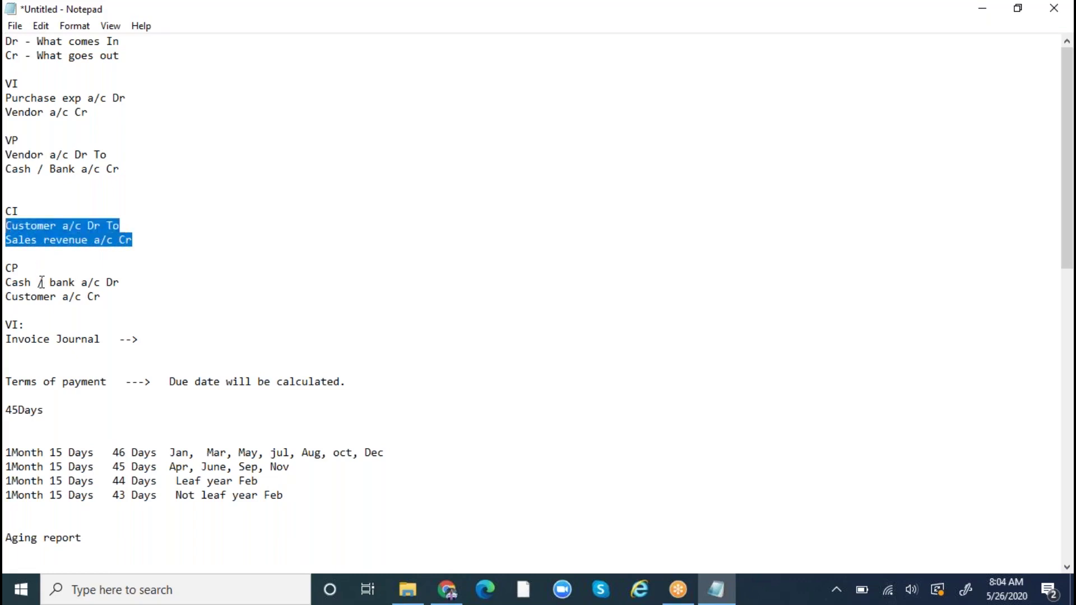
- Highlight the cash / bank debit line of the CP entry for review
drag(120, 282, 8, 284)
drag(124, 283, 6, 282)
drag(116, 288, 9, 274)
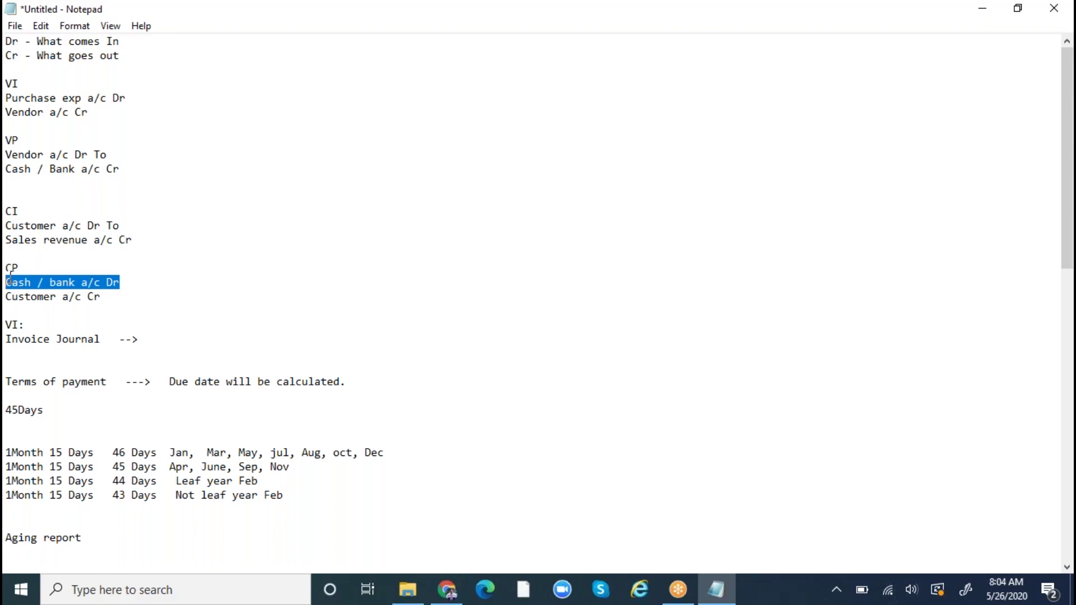
click(50, 282)
drag(124, 282, 8, 282)
- Highlight the vendor entries VI and VP, the Cr rule, and the customer entries CI and CP for comparison
click(130, 42)
drag(124, 168, 9, 84)
drag(125, 56, 10, 57)
drag(100, 297, 10, 213)
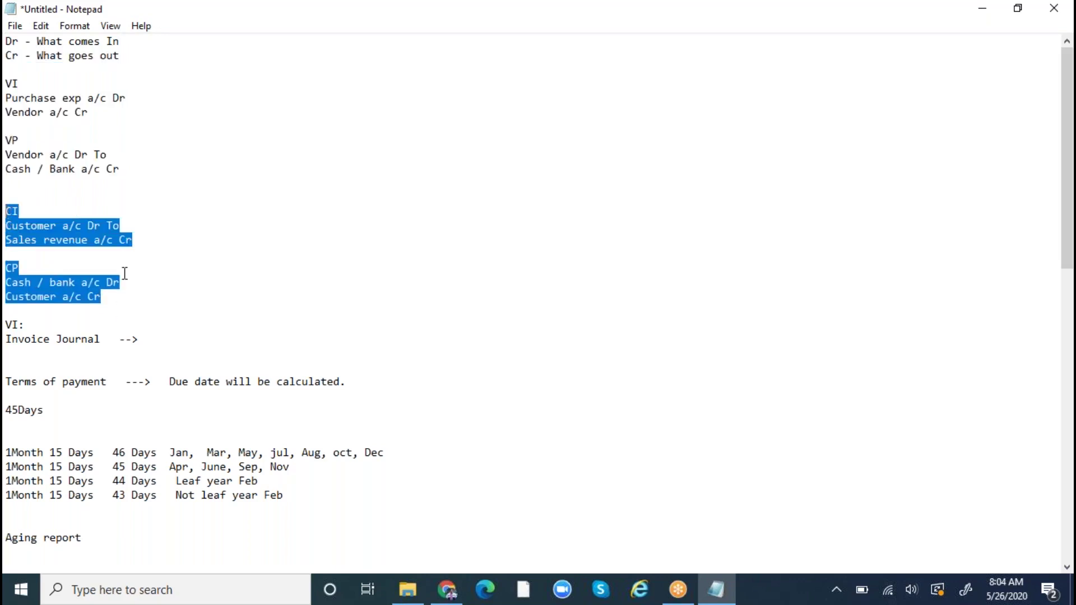
click(119, 299)
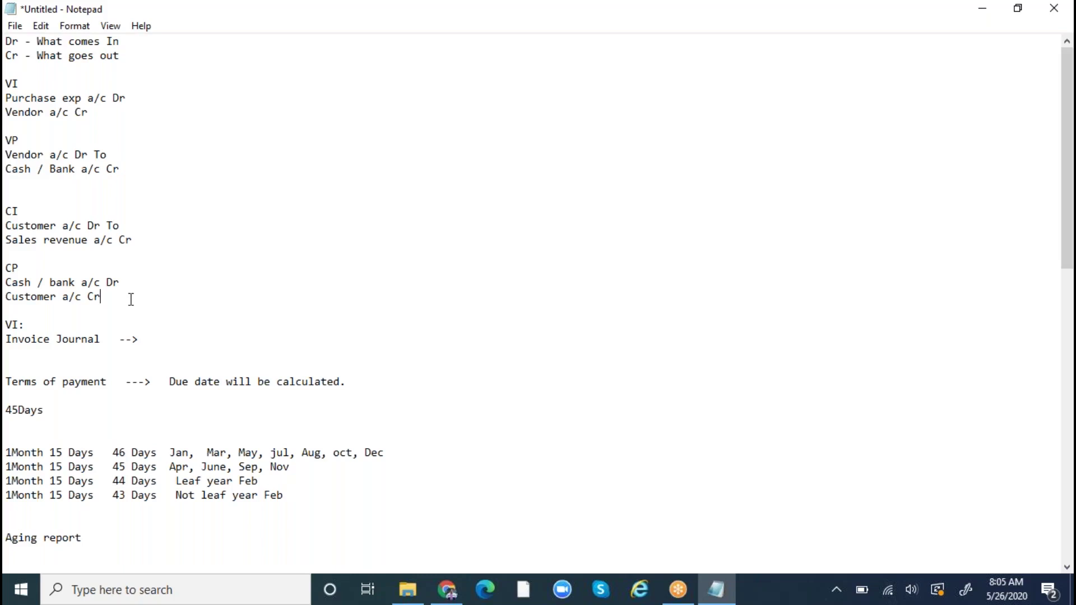
- Highlight the whole block of entries from VI to CP as the four basic postings
drag(130, 299, 9, 82)
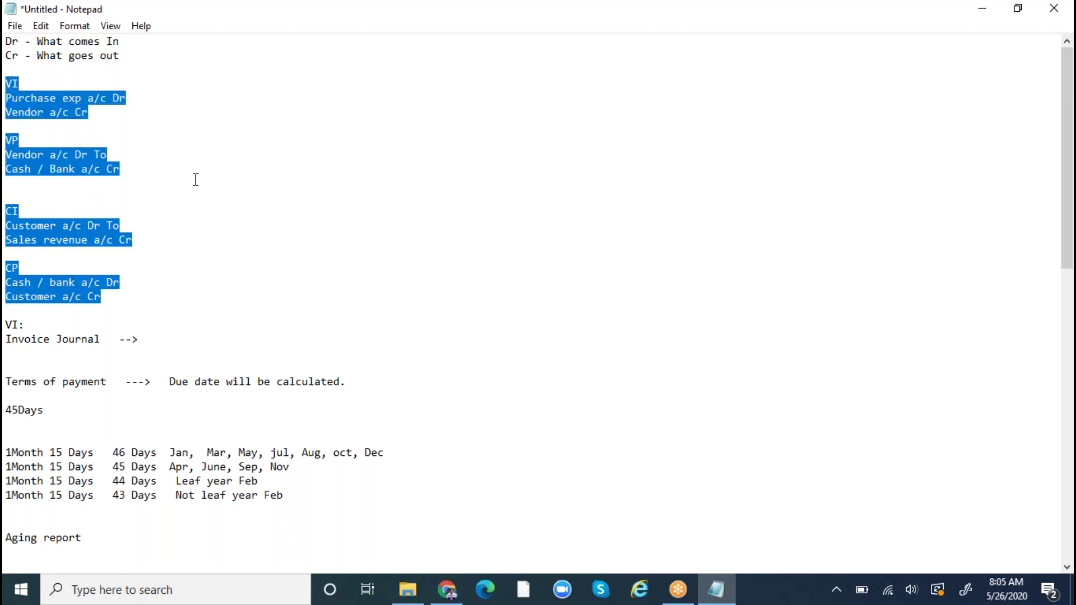
click(177, 207)
drag(110, 298, 7, 82)
click(168, 222)
drag(110, 297, 8, 82)
click(107, 138)
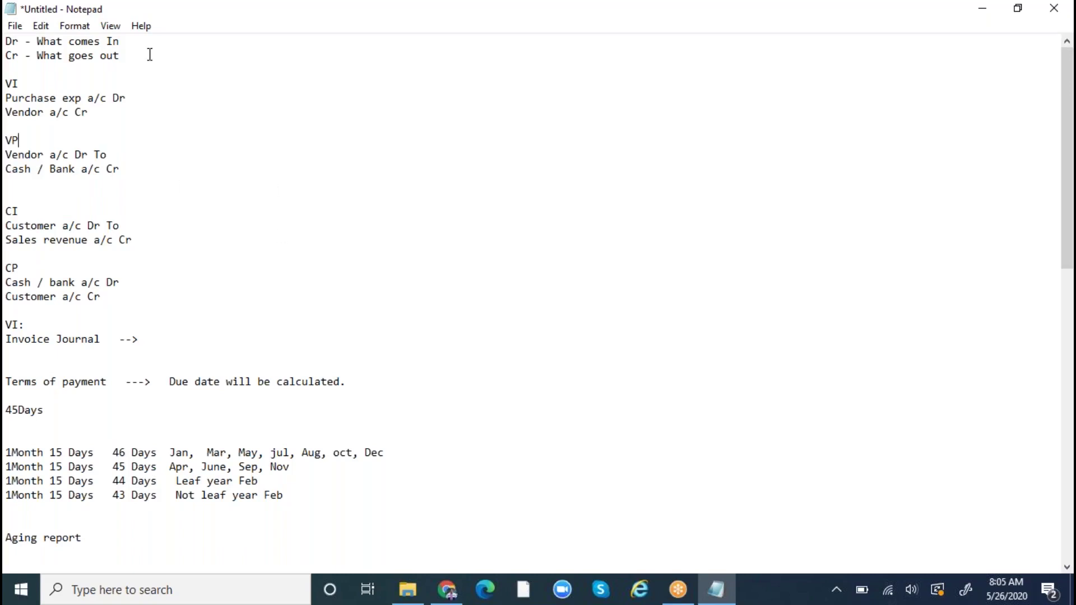
- Highlight the Dr and Cr rules, and review the notes down to the cash discount and invoice sections
drag(135, 40, 10, 28)
drag(120, 55, 6, 55)
click(212, 272)
click(287, 299)
scroll(339, 301, down, 5)
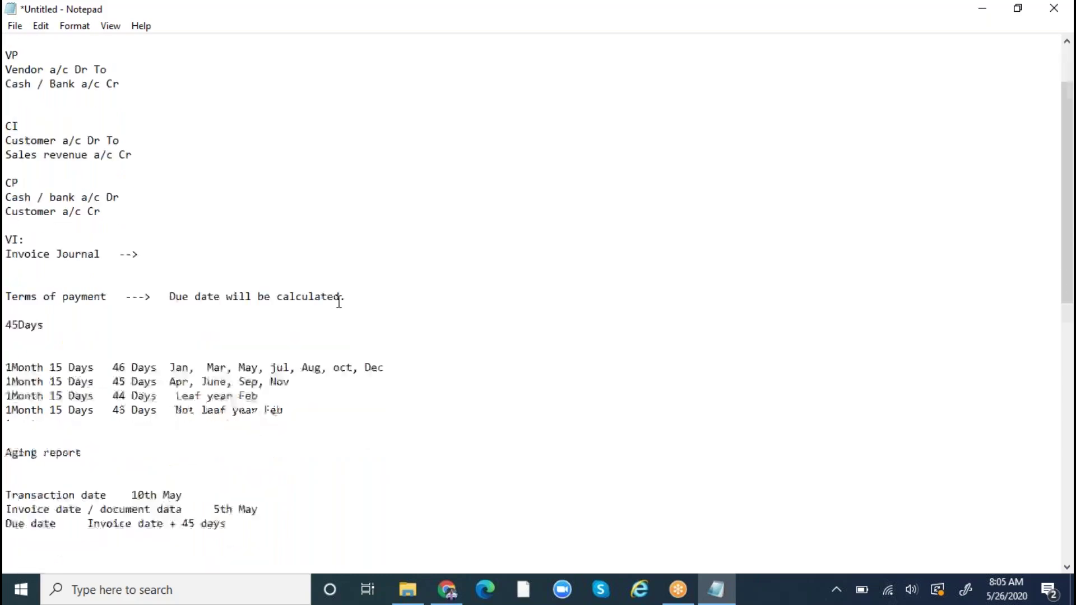
scroll(339, 301, down, 2)
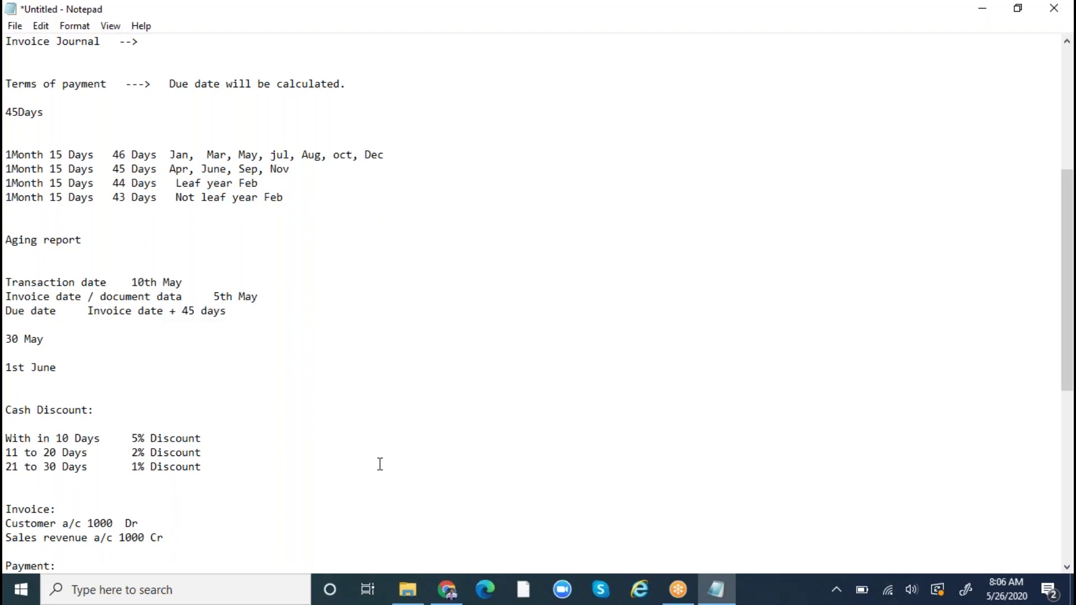
- Switch to Finance and Operations, view the Credit and collections module's interest and collection letter functions, and return to the customer payments
click(448, 594)
click(16, 238)
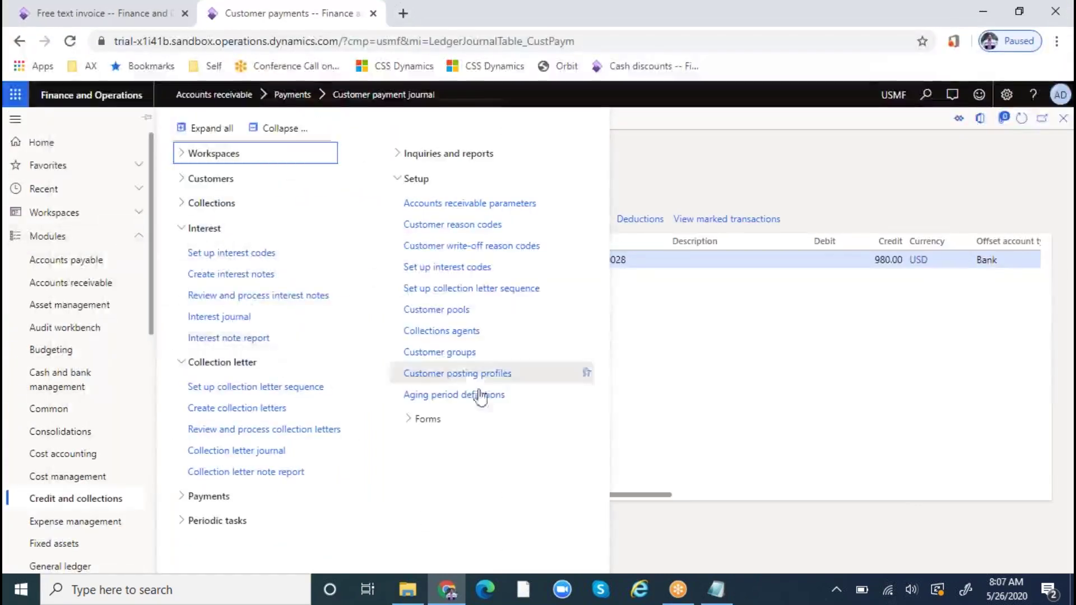
click(698, 374)
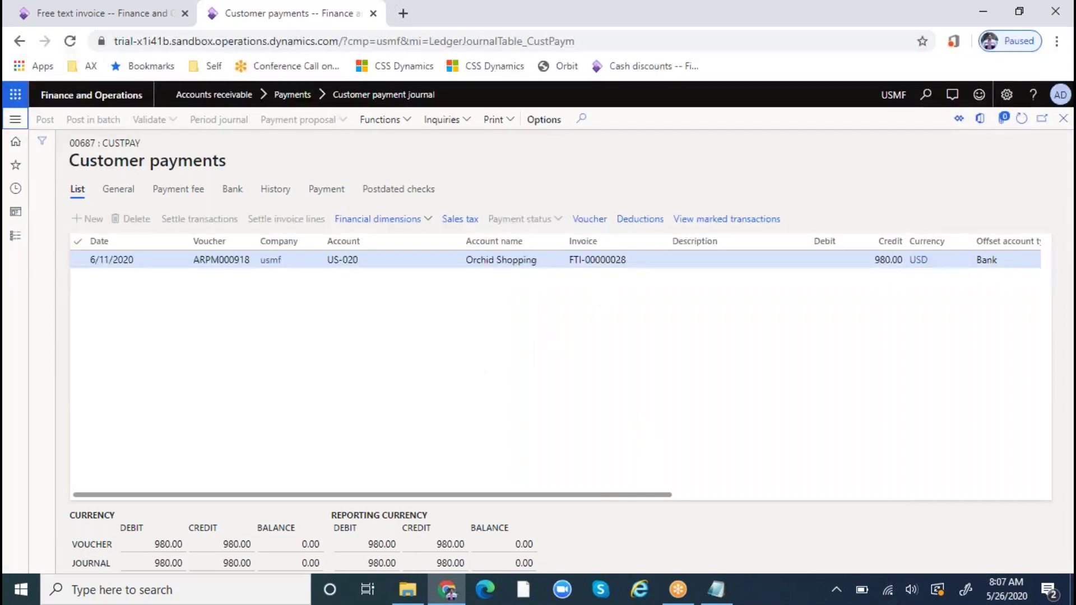
click(1050, 39)
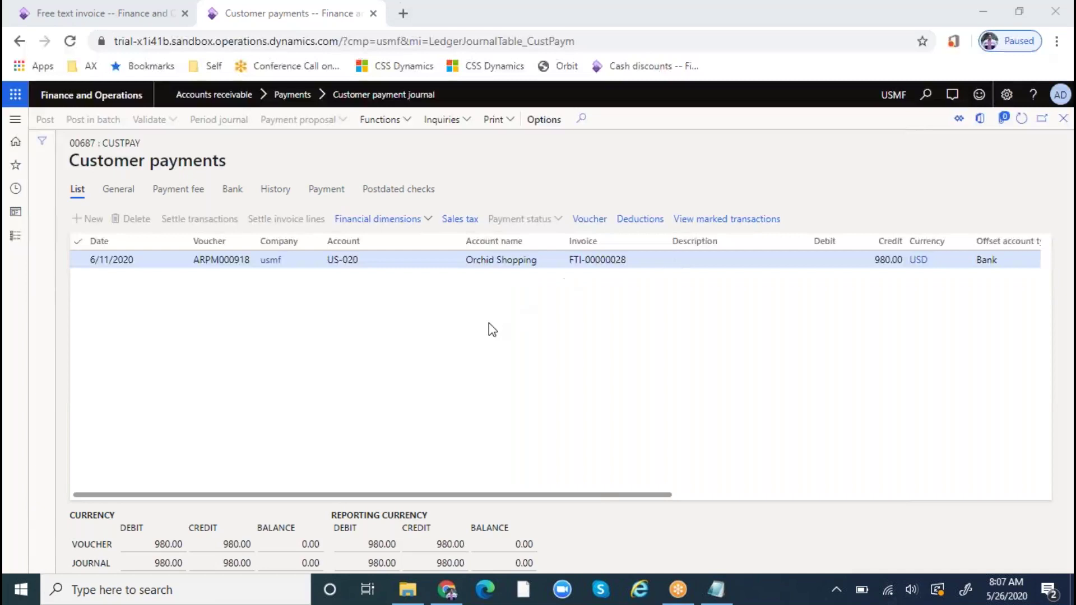